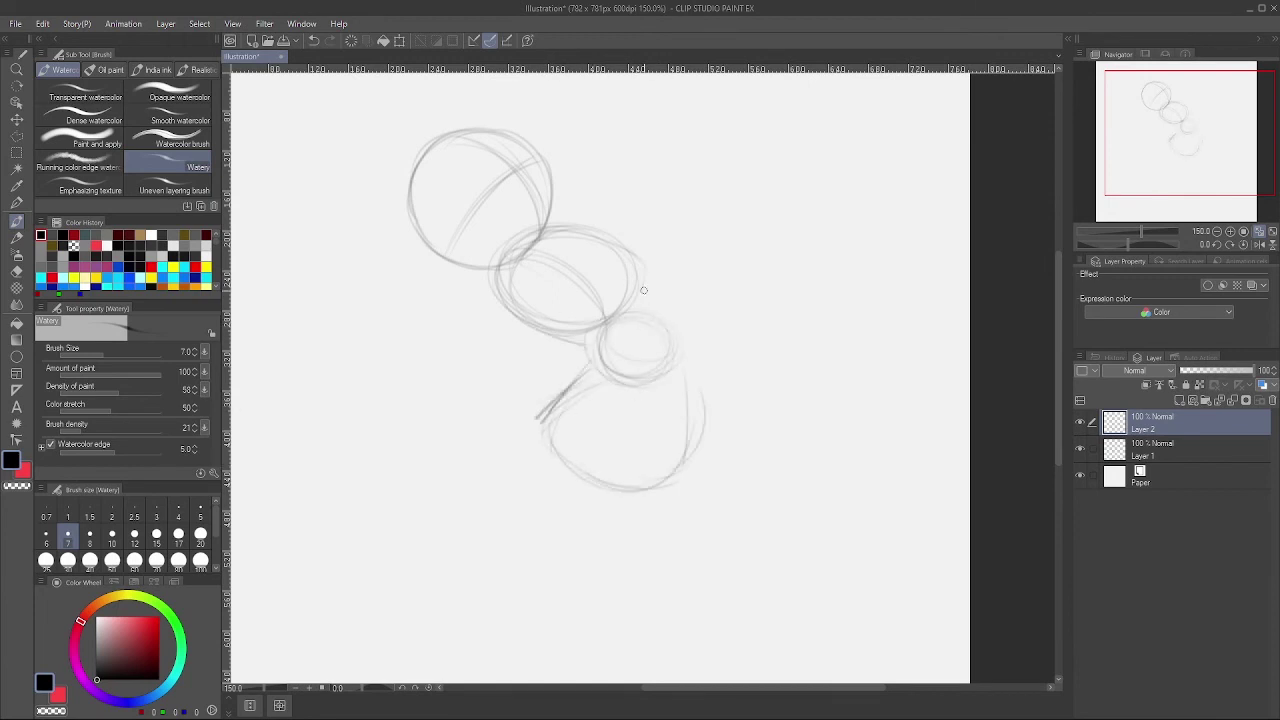
Step: Sketch the side contours of the waist and the upper arm reaching down from the near shoulder
drag(688, 392, 632, 254)
drag(566, 344, 580, 390)
mouse_move(478, 298)
mouse_down()
mouse_move(498, 264)
mouse_move(449, 351)
mouse_move(488, 370)
mouse_up()
mouse_move(499, 356)
mouse_down()
mouse_move(536, 318)
mouse_move(556, 335)
mouse_up()
drag(488, 271, 516, 257)
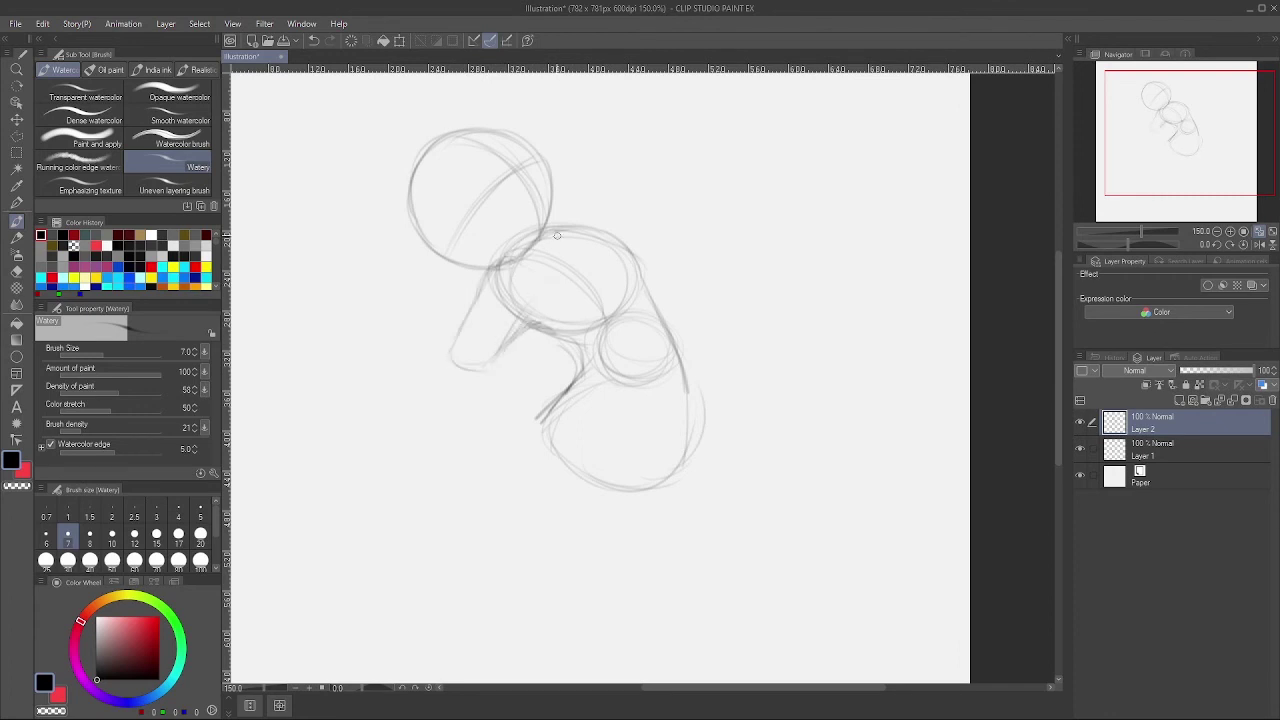
Step: Sketch the lowered arm's forearm and hand, plus the other arm stretched out behind the body
drag(488, 368, 426, 426)
mouse_move(452, 398)
mouse_down()
mouse_move(392, 444)
mouse_move(408, 430)
mouse_up()
mouse_move(659, 290)
mouse_down()
mouse_move(733, 310)
mouse_move(718, 341)
mouse_move(752, 319)
mouse_up()
drag(742, 312, 764, 341)
Step: Sketch the hip line and the thigh and knee of the bent leg below the waist
drag(611, 353, 614, 275)
drag(578, 317, 714, 319)
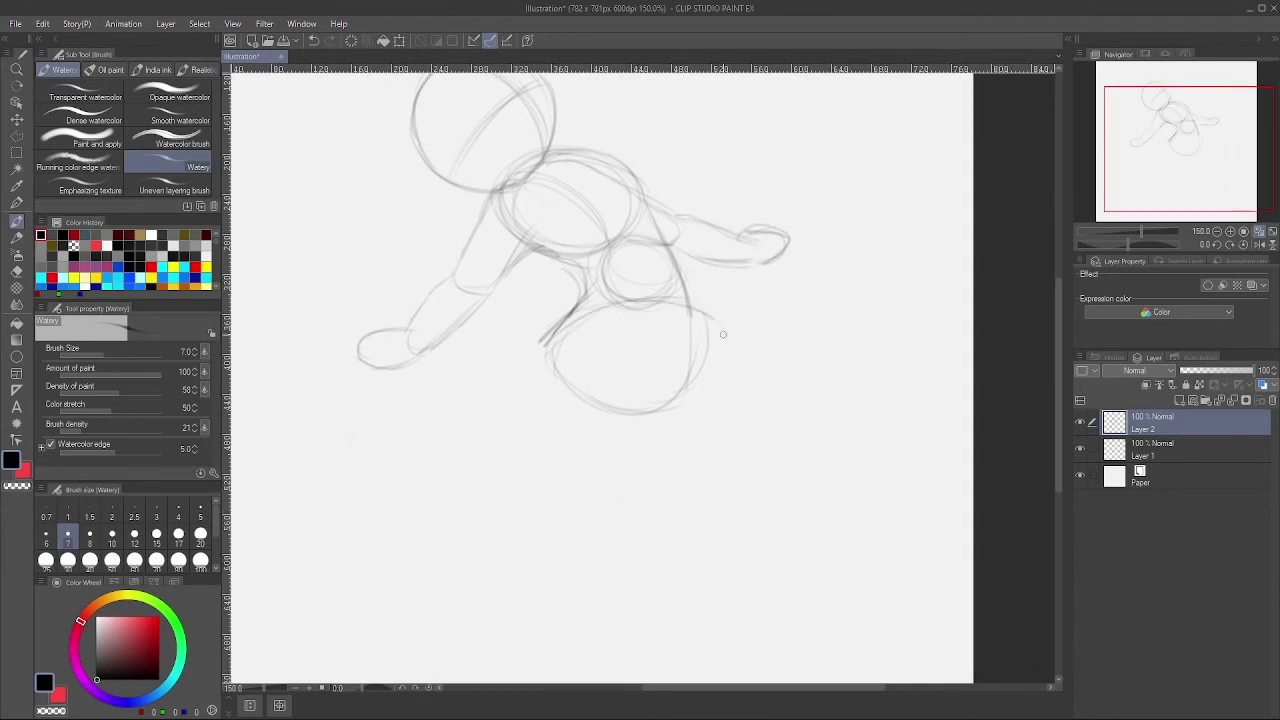
drag(700, 365, 540, 345)
mouse_move(705, 320)
mouse_down()
mouse_move(711, 357)
mouse_move(668, 342)
mouse_move(625, 425)
mouse_up()
mouse_move(730, 345)
mouse_down()
mouse_move(588, 434)
mouse_move(562, 540)
mouse_up()
Step: Sketch the bent leg's lower leg, ankle and foot with individual toes
drag(628, 468, 600, 552)
drag(650, 434, 628, 500)
drag(595, 492, 560, 545)
drag(625, 515, 575, 552)
mouse_move(675, 400)
mouse_down()
mouse_move(620, 495)
mouse_move(600, 460)
mouse_up()
mouse_move(598, 450)
mouse_down()
mouse_move(574, 545)
mouse_move(620, 516)
mouse_up()
mouse_move(592, 528)
mouse_down()
mouse_move(584, 552)
mouse_move(615, 548)
mouse_up()
Step: Reinforce the hip contour and sketch the thigh of the extended leg
mouse_move(567, 312)
mouse_down()
mouse_move(540, 396)
mouse_move(550, 404)
mouse_up()
drag(540, 386, 615, 414)
mouse_move(654, 318)
mouse_down()
mouse_move(674, 291)
mouse_move(590, 405)
mouse_up()
drag(620, 390, 555, 435)
drag(560, 330, 515, 420)
Step: Sketch both sides of the extended leg's lower leg, tapering diagonally down toward the ankle
mouse_move(555, 400)
mouse_down()
mouse_move(525, 435)
mouse_move(465, 440)
mouse_up()
drag(450, 455, 396, 538)
drag(520, 470, 446, 538)
drag(550, 442, 449, 513)
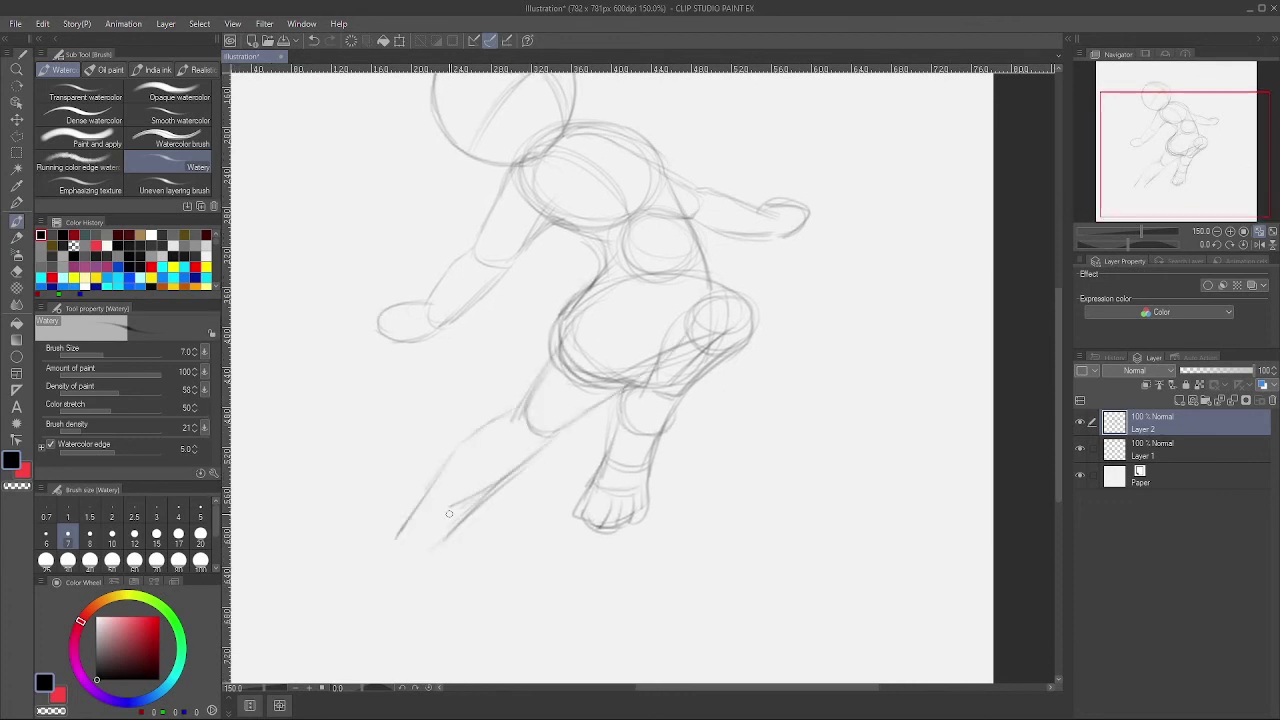
drag(508, 412, 448, 490)
drag(560, 350, 438, 497)
drag(432, 465, 398, 538)
Step: Darken the extended leg's contours and add its ankle and foot
drag(515, 510, 450, 550)
drag(526, 405, 454, 476)
mouse_move(436, 484)
mouse_down()
mouse_move(466, 514)
mouse_move(376, 572)
mouse_up()
drag(452, 526, 414, 588)
drag(508, 474, 420, 578)
mouse_move(398, 535)
mouse_down()
mouse_move(440, 570)
mouse_move(368, 574)
mouse_up()
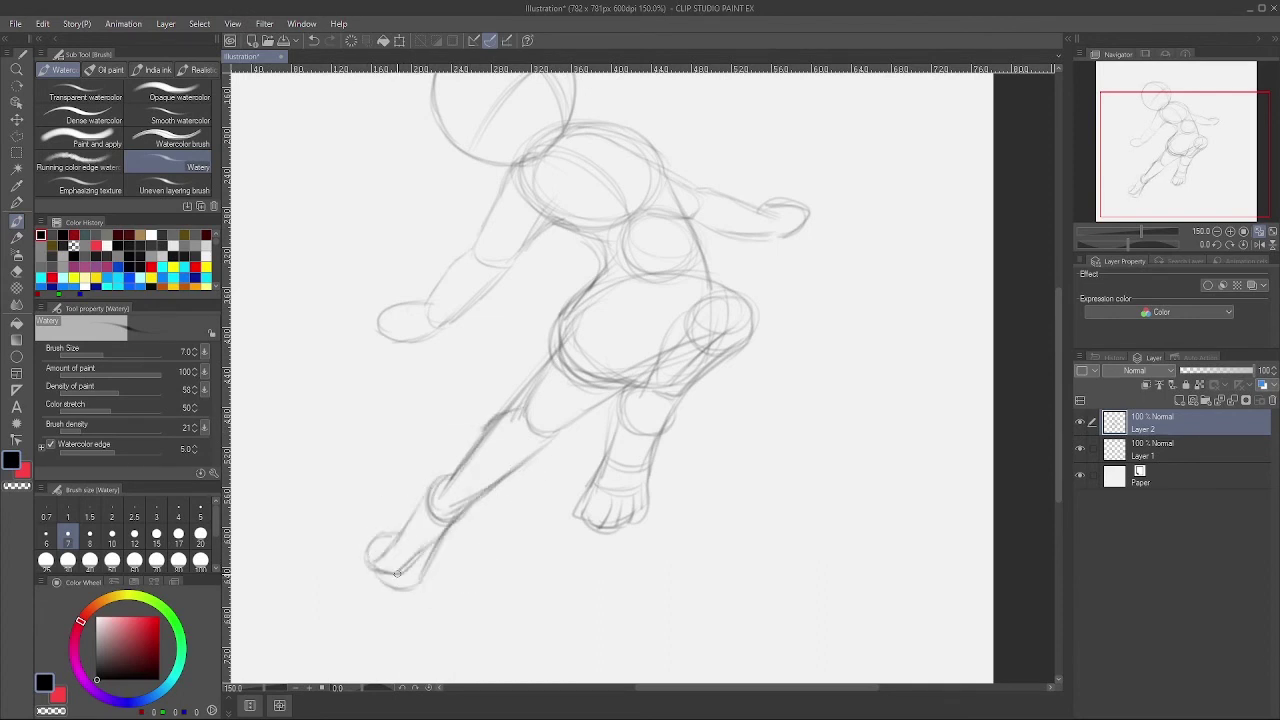
mouse_move(458, 514)
mouse_down()
mouse_move(394, 576)
mouse_move(471, 523)
mouse_up()
Step: Darken the upper contour of the hips and outline the pointed near ear with its inner fur
mouse_move(600, 330)
mouse_down()
mouse_move(645, 382)
mouse_move(806, 368)
mouse_up()
drag(484, 174, 424, 230)
drag(432, 238, 516, 235)
drag(506, 211, 498, 227)
drag(487, 198, 437, 223)
Step: Sketch the hair tufts and far ear on top of the head and reinforce the side of the face
mouse_move(575, 129)
mouse_down()
mouse_move(522, 204)
mouse_move(400, 189)
mouse_up()
mouse_move(401, 196)
mouse_down()
mouse_move(441, 234)
mouse_move(427, 184)
mouse_up()
mouse_move(431, 216)
mouse_down()
mouse_move(466, 154)
mouse_move(526, 154)
mouse_up()
drag(527, 157, 497, 176)
drag(433, 206, 494, 149)
drag(416, 190, 431, 248)
drag(505, 178, 581, 209)
drag(581, 209, 580, 268)
drag(472, 314, 514, 317)
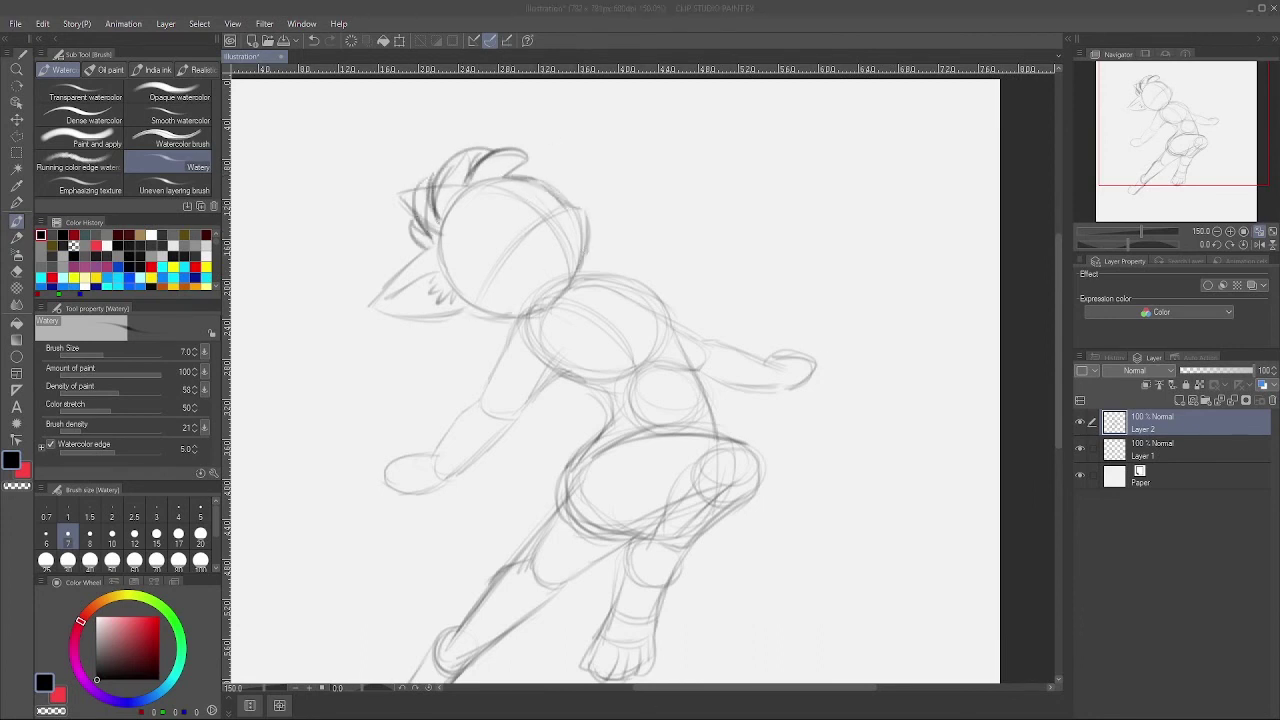
Step: Sketch the round near eye, the far eye and the facial markings inside the head circle
click(452, 715)
mouse_move(494, 211)
mouse_down()
mouse_move(540, 230)
mouse_move(545, 185)
mouse_move(475, 240)
mouse_move(537, 273)
mouse_up()
click(1202, 139)
mouse_move(421, 160)
mouse_down()
mouse_move(452, 196)
mouse_move(428, 155)
mouse_up()
drag(500, 152, 484, 126)
mouse_move(423, 217)
mouse_down()
mouse_move(455, 240)
mouse_move(504, 222)
mouse_up()
Step: Sketch spiky fur on the far shoulder and scalloped fur tufts across the chest
drag(590, 214, 603, 201)
mouse_move(610, 204)
mouse_down()
mouse_move(623, 245)
mouse_move(612, 268)
mouse_up()
mouse_move(490, 256)
mouse_down()
mouse_move(506, 289)
mouse_move(532, 299)
mouse_up()
drag(540, 297, 561, 301)
drag(572, 303, 606, 260)
Step: Sketch the curved collar around the neck and add fur tufts below the cheek
mouse_move(465, 234)
mouse_down()
mouse_move(452, 261)
mouse_move(548, 188)
mouse_up()
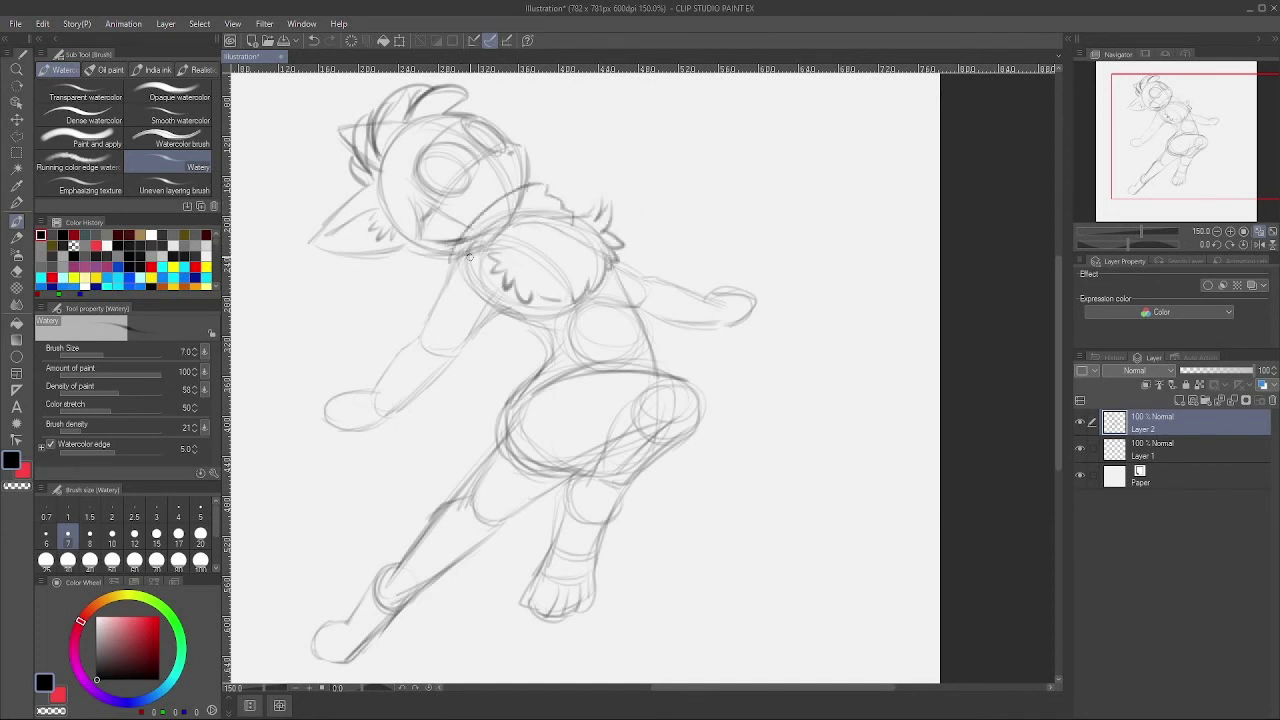
mouse_move(469, 257)
mouse_down()
mouse_move(575, 225)
mouse_move(548, 196)
mouse_up()
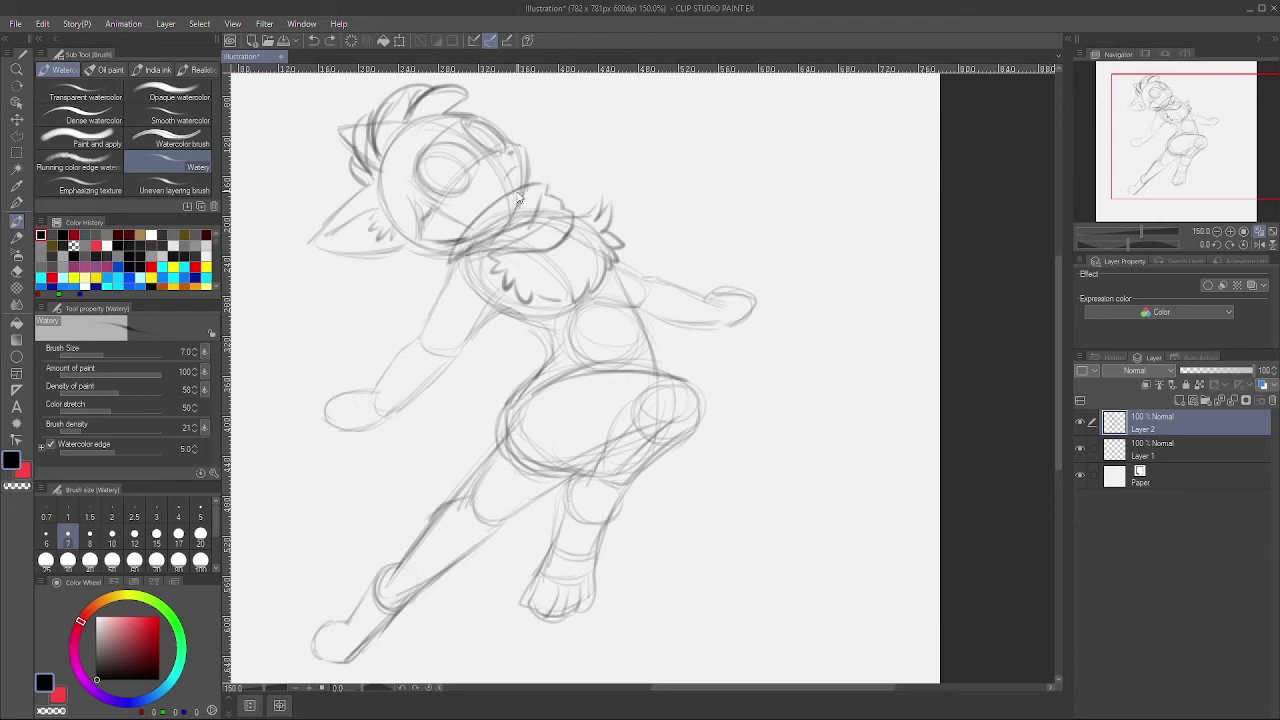
key(ctrl+z)
drag(421, 167, 467, 152)
drag(407, 251, 420, 276)
drag(428, 262, 456, 268)
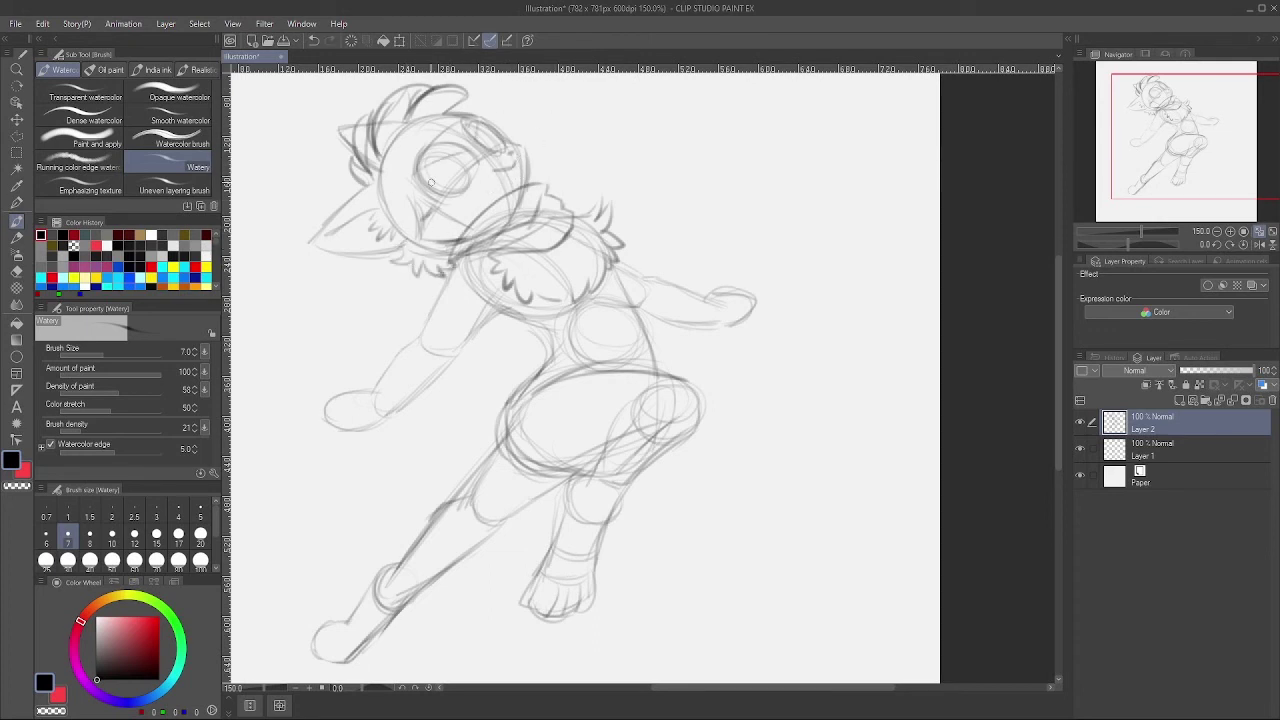
Step: Outline the band framing the face and build up the hair and lower cheek tufts
mouse_move(380, 195)
mouse_down()
mouse_move(445, 253)
mouse_move(470, 241)
mouse_up()
drag(487, 119, 415, 130)
mouse_move(422, 217)
mouse_down()
mouse_move(407, 130)
mouse_move(424, 206)
mouse_up()
drag(409, 120, 490, 114)
mouse_move(397, 249)
mouse_down()
mouse_move(411, 280)
mouse_move(459, 262)
mouse_up()
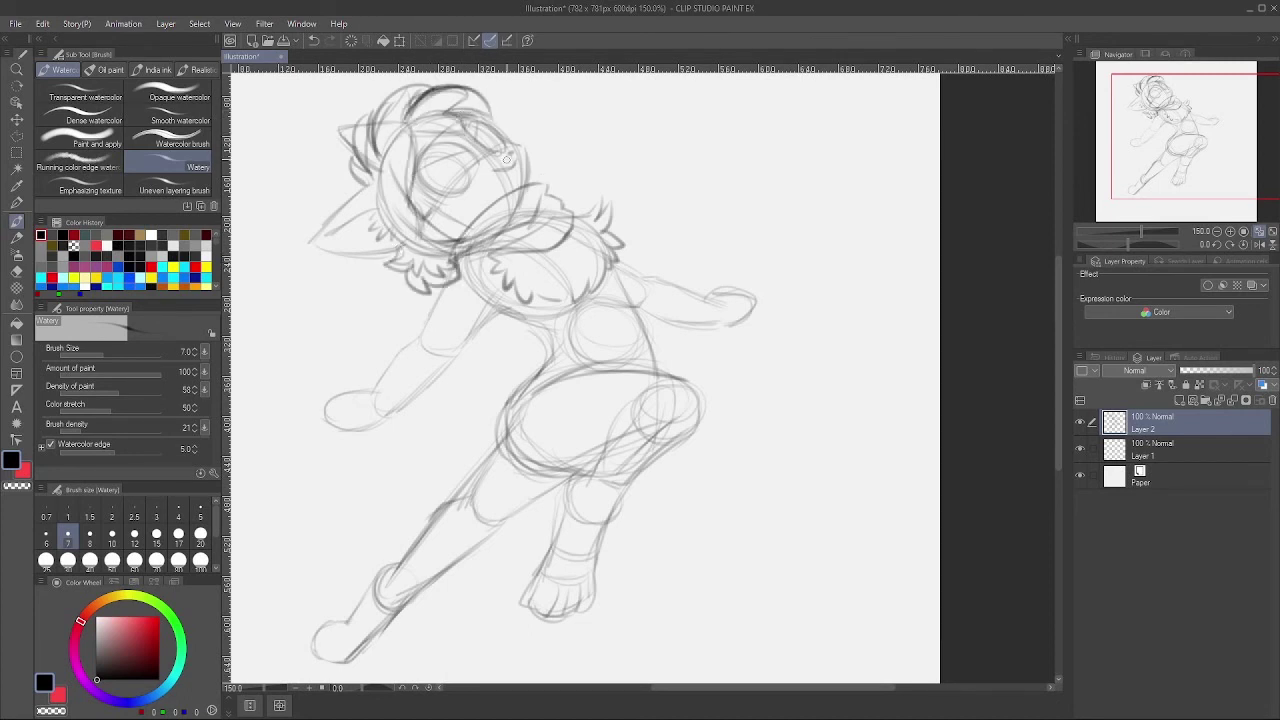
drag(500, 165, 494, 195)
Step: Sketch the large curved tail sweeping behind the legs, with its tip beside the bent leg's foot
drag(1225, 181, 1208, 200)
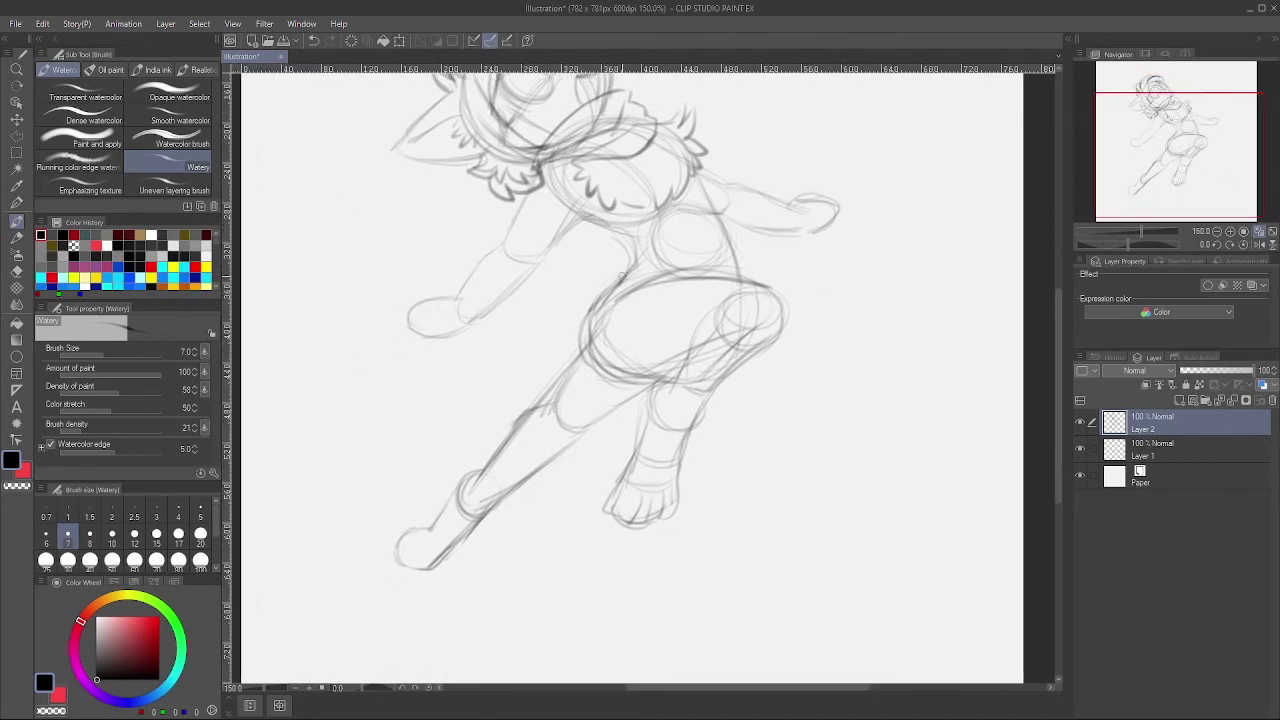
mouse_move(623, 276)
mouse_down()
mouse_move(463, 403)
mouse_move(551, 411)
mouse_up()
mouse_move(588, 432)
mouse_down()
mouse_move(551, 508)
mouse_move(614, 508)
mouse_up()
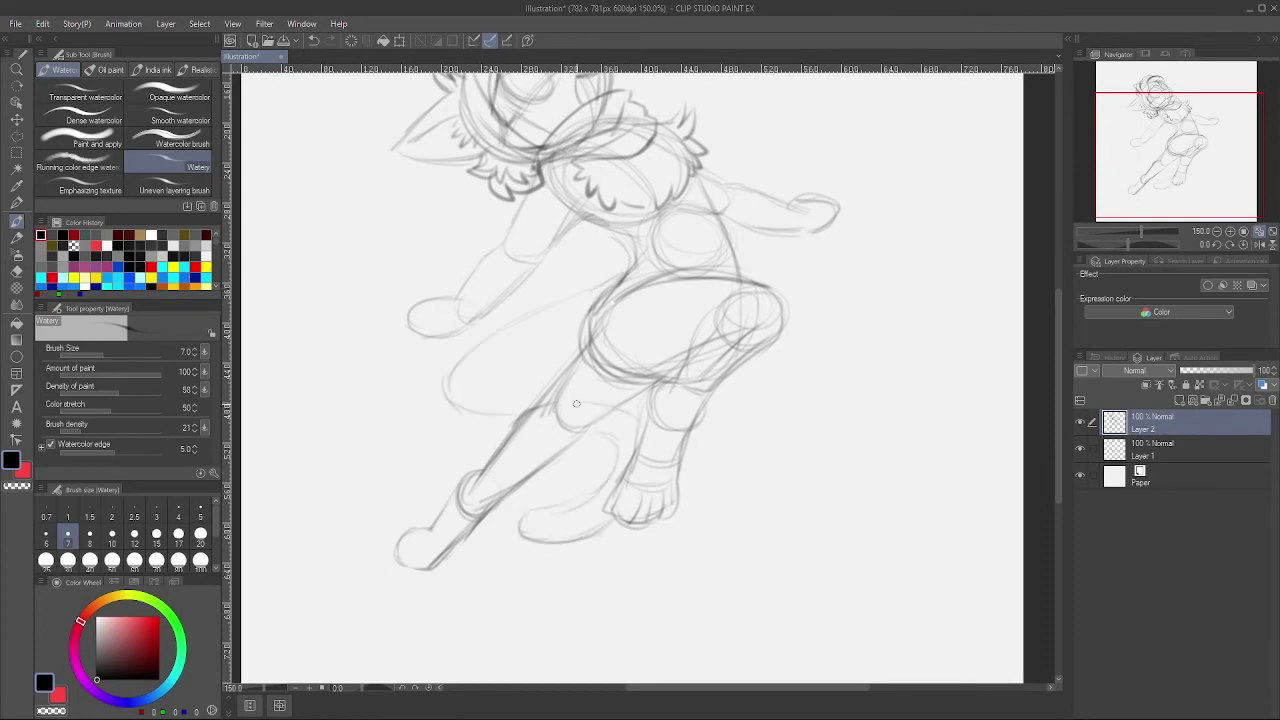
drag(576, 404, 594, 318)
mouse_move(624, 272)
mouse_down()
mouse_move(448, 372)
mouse_move(534, 414)
mouse_up()
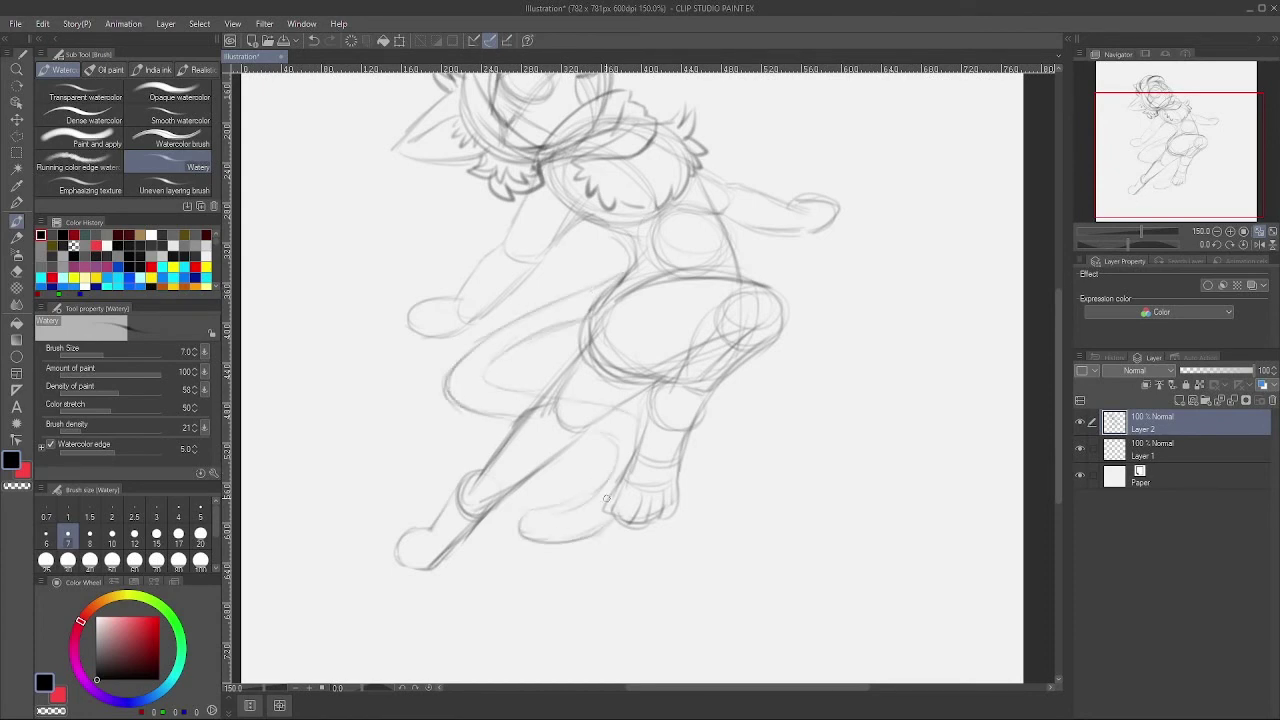
drag(606, 498, 591, 507)
Step: Draw the fingers on both paws and add jagged fur edges along the forearms
drag(1208, 178, 1208, 156)
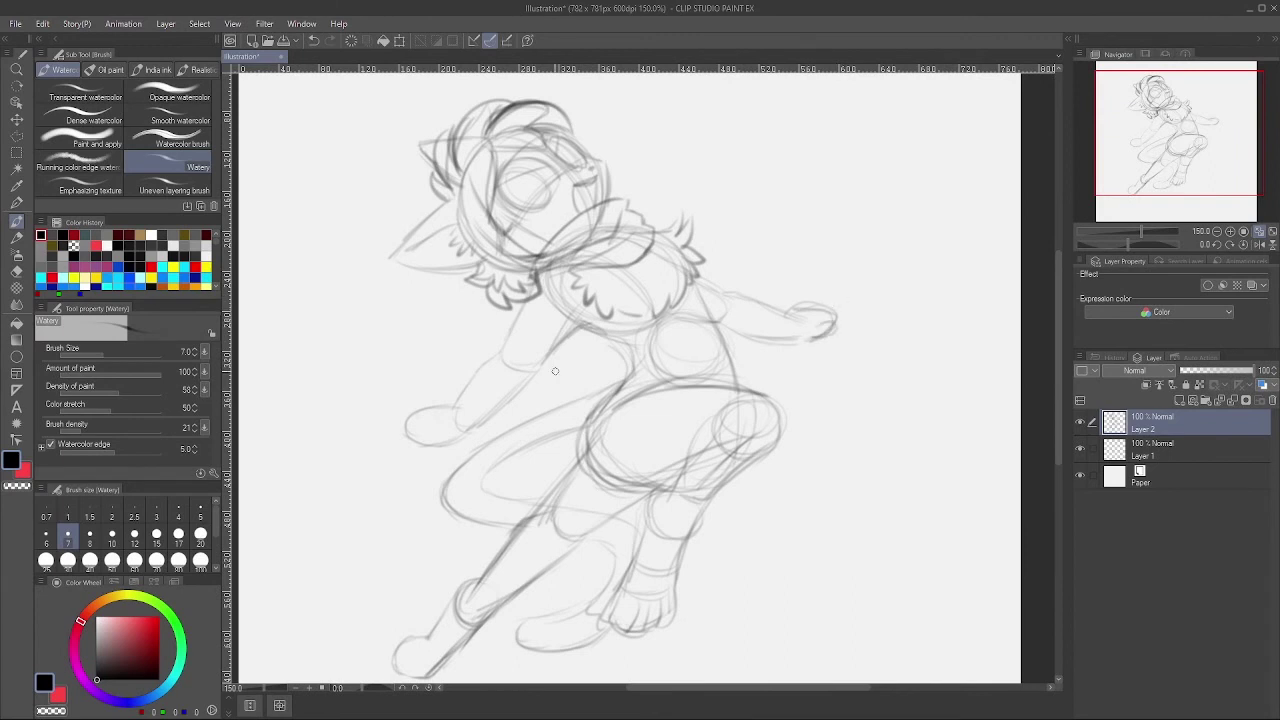
drag(441, 459, 468, 430)
mouse_move(428, 422)
mouse_down()
mouse_move(388, 450)
mouse_move(436, 452)
mouse_up()
mouse_move(384, 440)
mouse_down()
mouse_move(406, 410)
mouse_move(392, 452)
mouse_move(484, 372)
mouse_up()
drag(522, 306, 485, 358)
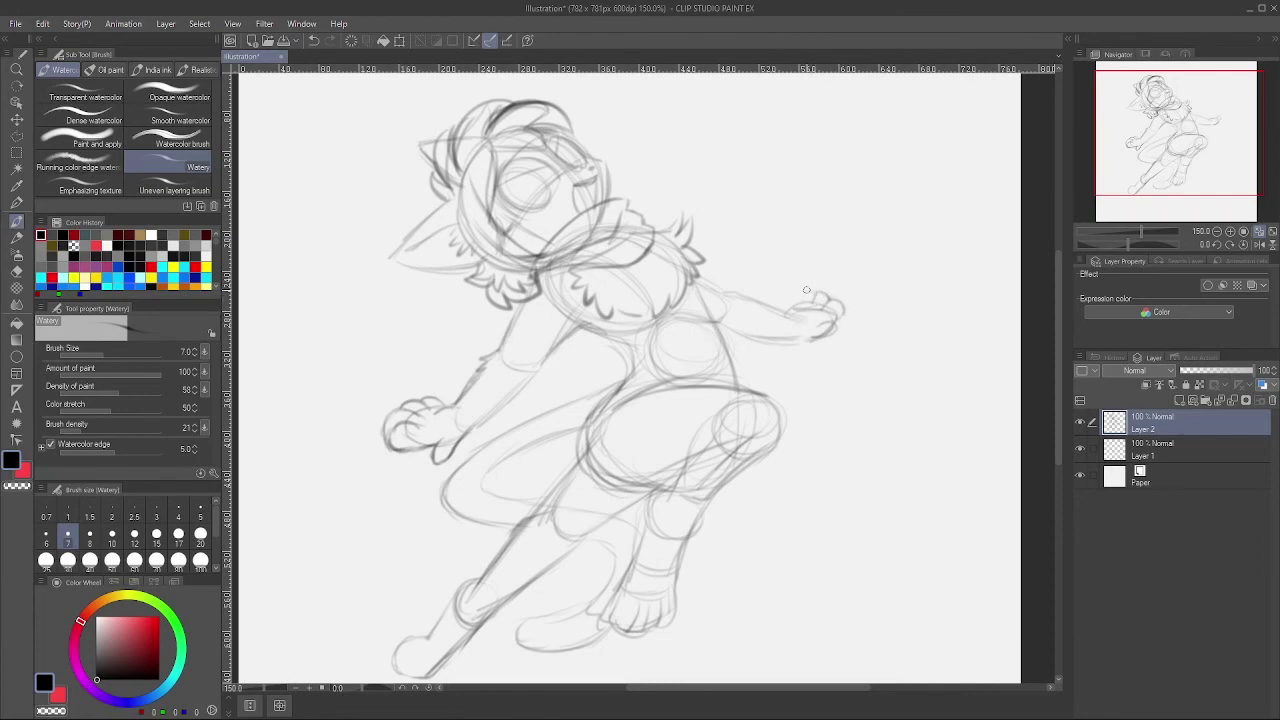
drag(482, 388, 489, 404)
drag(776, 307, 765, 337)
Step: Refine the face with the muzzle, cheek fur and darker concentric circles for the near eye
mouse_move(604, 170)
mouse_down()
mouse_move(555, 142)
mouse_move(575, 155)
mouse_move(550, 182)
mouse_move(590, 188)
mouse_up()
drag(484, 202, 468, 230)
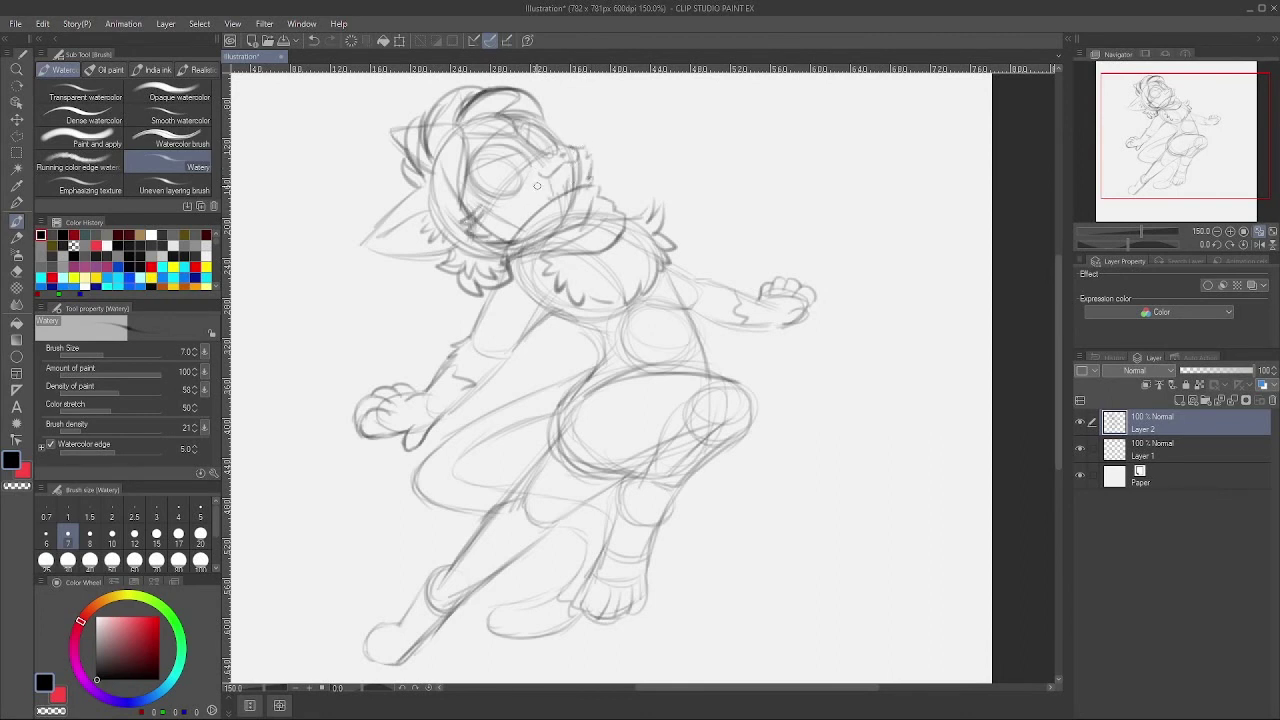
drag(477, 162, 522, 155)
mouse_move(488, 149)
mouse_down()
mouse_move(477, 186)
mouse_move(524, 178)
mouse_move(514, 164)
mouse_move(508, 186)
mouse_up()
drag(523, 132, 553, 157)
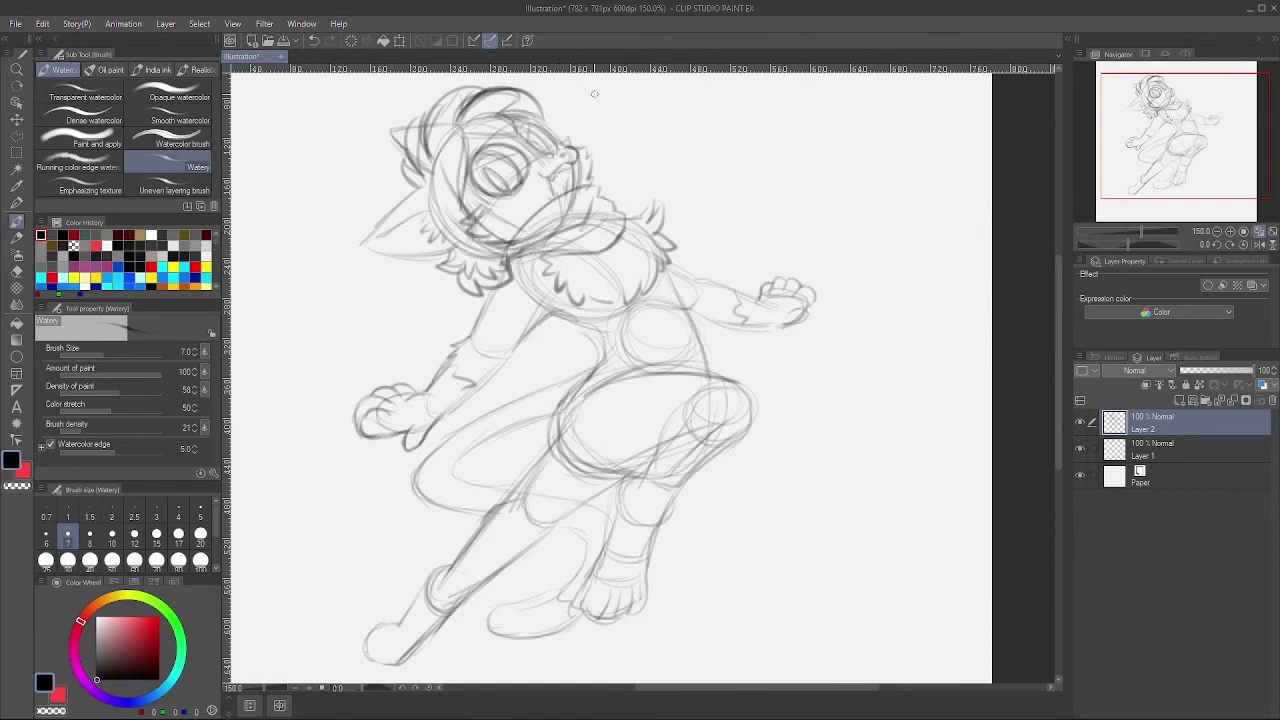
Step: Sketch the pointed hair tuft beyond the muzzle and darken the torso contour under the near arm
drag(532, 129, 570, 120)
drag(570, 132, 625, 161)
drag(1138, 160, 1142, 167)
drag(531, 283, 581, 322)
drag(555, 296, 578, 326)
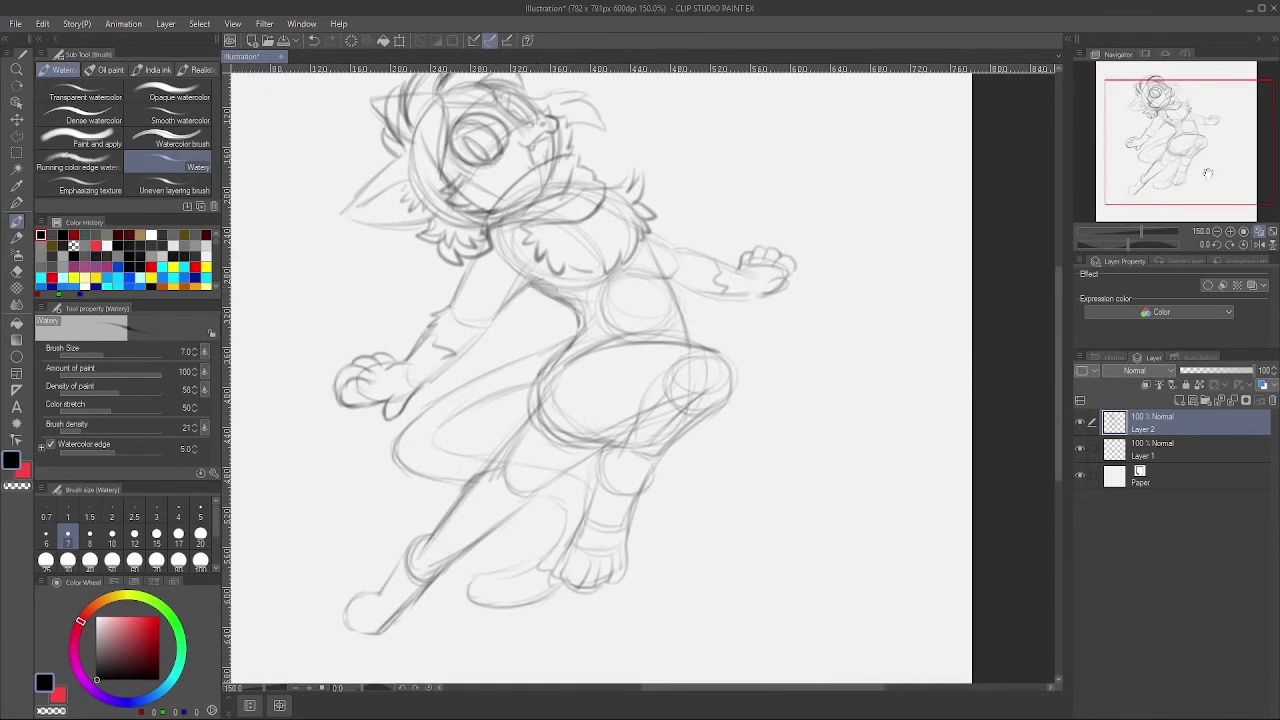
Step: Draw the vest's near armhole edge and its outline over the far shoulder
drag(1208, 174, 1213, 162)
drag(472, 288, 524, 326)
mouse_move(480, 290)
mouse_down()
mouse_move(540, 354)
mouse_move(514, 306)
mouse_up()
mouse_move(577, 236)
mouse_down()
mouse_move(607, 243)
mouse_move(632, 274)
mouse_move(632, 260)
mouse_move(640, 312)
mouse_up()
drag(582, 238, 630, 250)
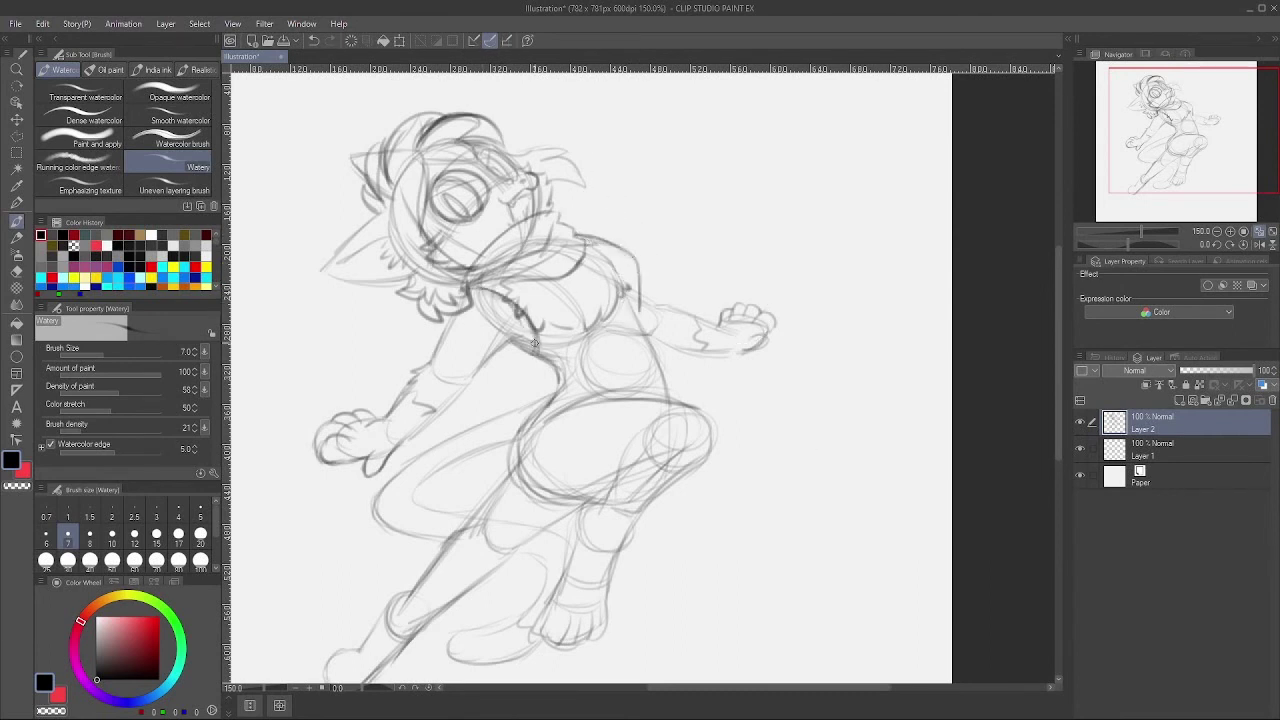
Step: Draw the vest's lower hem across the ribs and darken its far side edge
drag(512, 354, 547, 365)
mouse_move(508, 350)
mouse_down()
mouse_move(556, 368)
mouse_move(638, 319)
mouse_up()
drag(561, 365, 637, 318)
drag(639, 290, 636, 318)
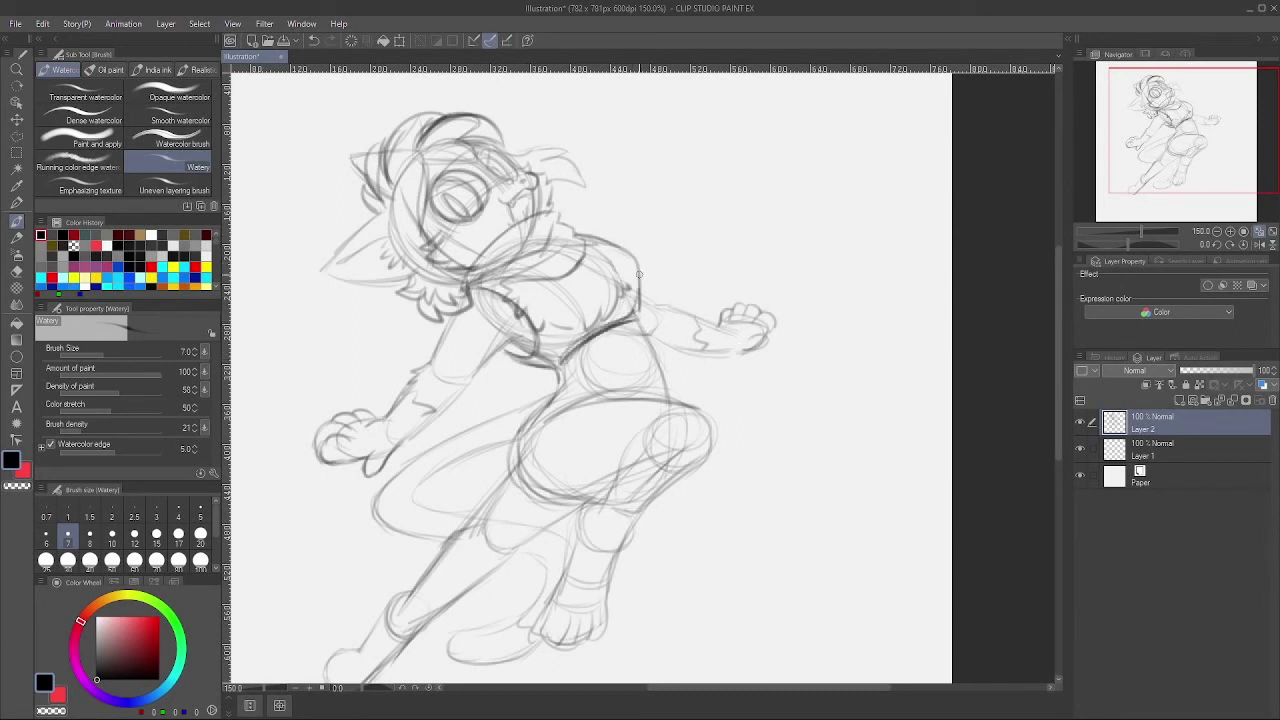
drag(592, 240, 639, 314)
Step: Darken the far shoulder edge and draw a curved, pointed panel on the far side of the waist
drag(1226, 144, 1222, 152)
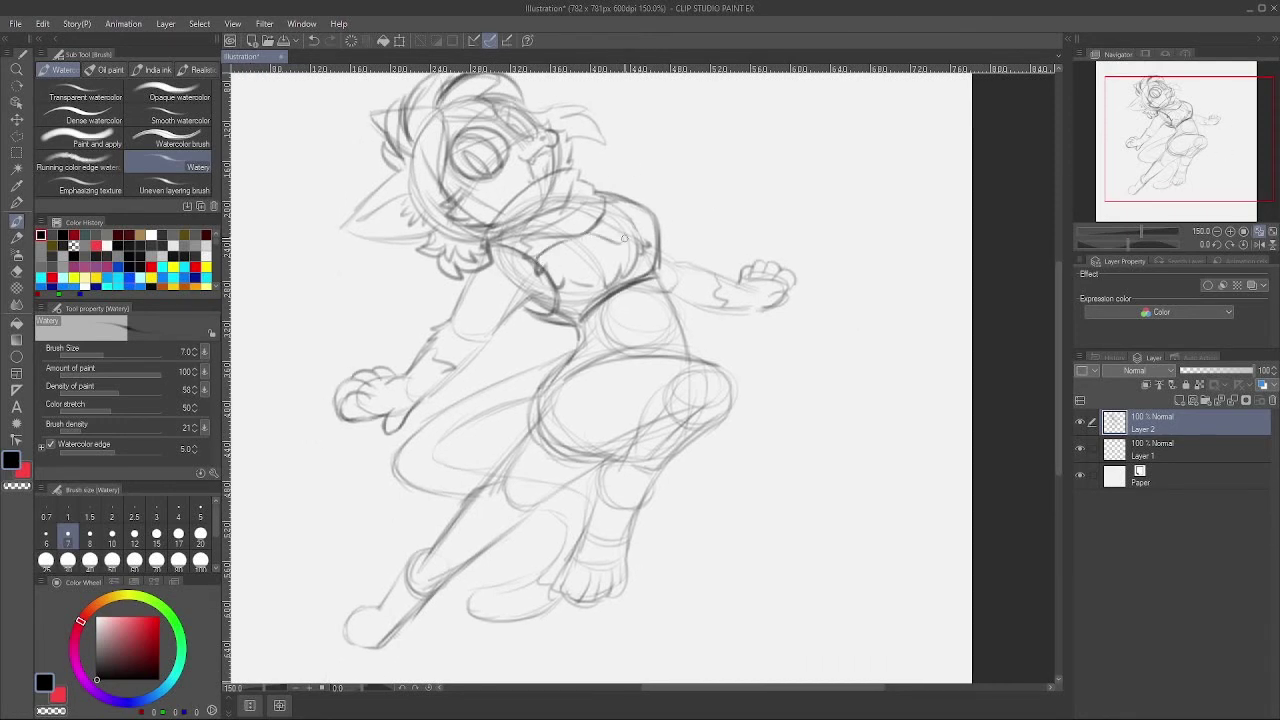
mouse_move(591, 222)
mouse_down()
mouse_move(611, 231)
mouse_move(538, 260)
mouse_up()
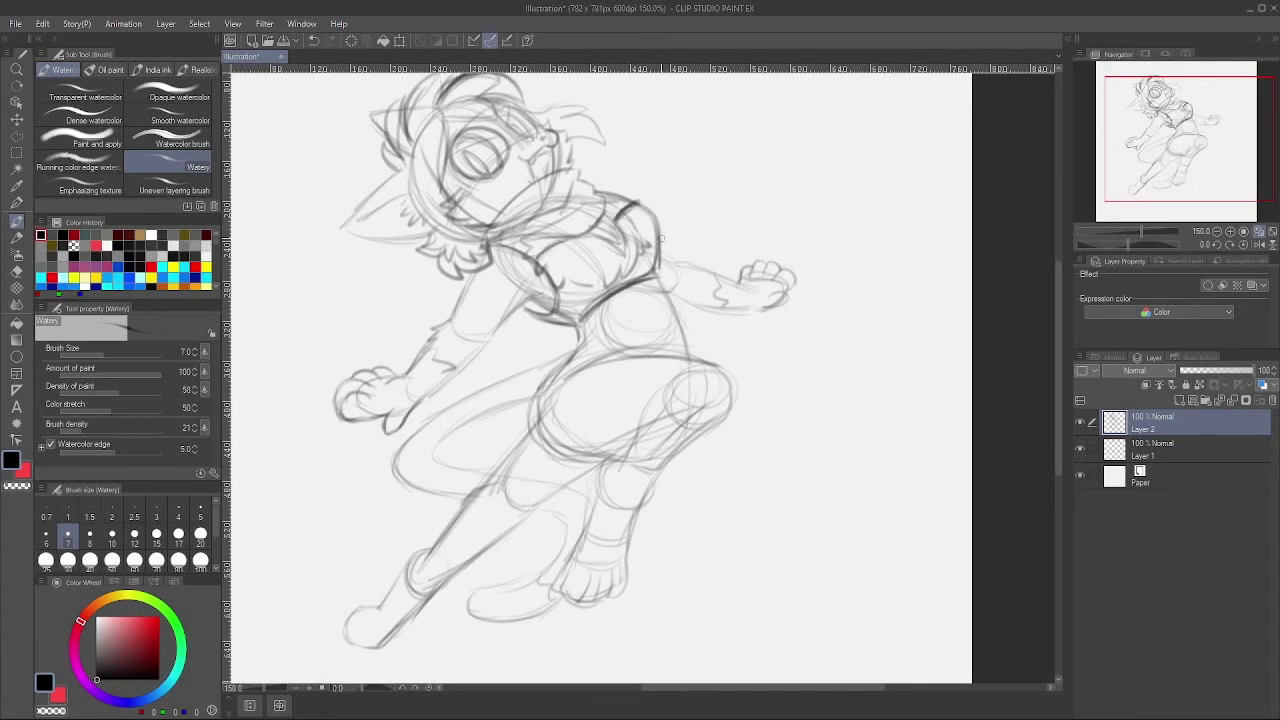
drag(602, 324, 667, 292)
mouse_move(577, 334)
mouse_down()
mouse_move(577, 348)
mouse_move(672, 314)
mouse_up()
mouse_move(648, 268)
mouse_down()
mouse_move(620, 260)
mouse_move(608, 292)
mouse_up()
mouse_move(638, 259)
mouse_down()
mouse_move(668, 314)
mouse_move(661, 328)
mouse_up()
mouse_move(622, 260)
mouse_down()
mouse_move(666, 300)
mouse_move(666, 326)
mouse_up()
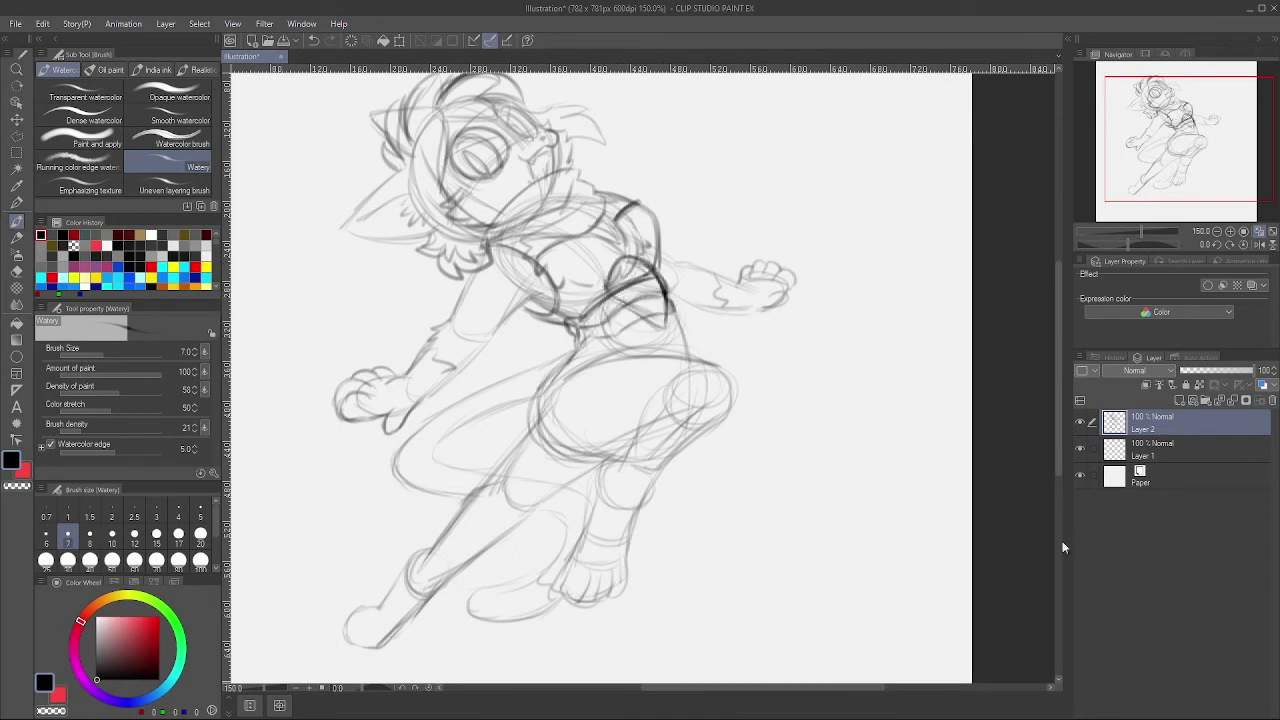
mouse_move(622, 280)
mouse_down()
mouse_move(650, 296)
mouse_move(624, 293)
mouse_move(652, 270)
mouse_up()
drag(648, 290, 640, 312)
Step: Sketch a short sleeve wrapping around the near upper arm
drag(1198, 136, 1201, 148)
drag(468, 185, 524, 210)
drag(462, 188, 432, 231)
drag(502, 197, 526, 213)
mouse_move(436, 234)
mouse_down()
mouse_move(514, 228)
mouse_move(430, 264)
mouse_up()
mouse_move(432, 263)
mouse_down()
mouse_move(501, 256)
mouse_move(516, 220)
mouse_move(550, 244)
mouse_move(522, 236)
mouse_up()
mouse_move(434, 231)
mouse_down()
mouse_move(511, 227)
mouse_move(429, 259)
mouse_up()
drag(460, 185, 526, 214)
Step: Clean up the chest lines and refine the far shoulder edge, side panel and waist lines of the vest
drag(1186, 178, 1190, 164)
mouse_move(550, 185)
mouse_down()
mouse_move(572, 190)
mouse_move(579, 215)
mouse_up()
mouse_move(547, 184)
mouse_down()
mouse_move(600, 200)
mouse_move(624, 228)
mouse_move(558, 266)
mouse_up()
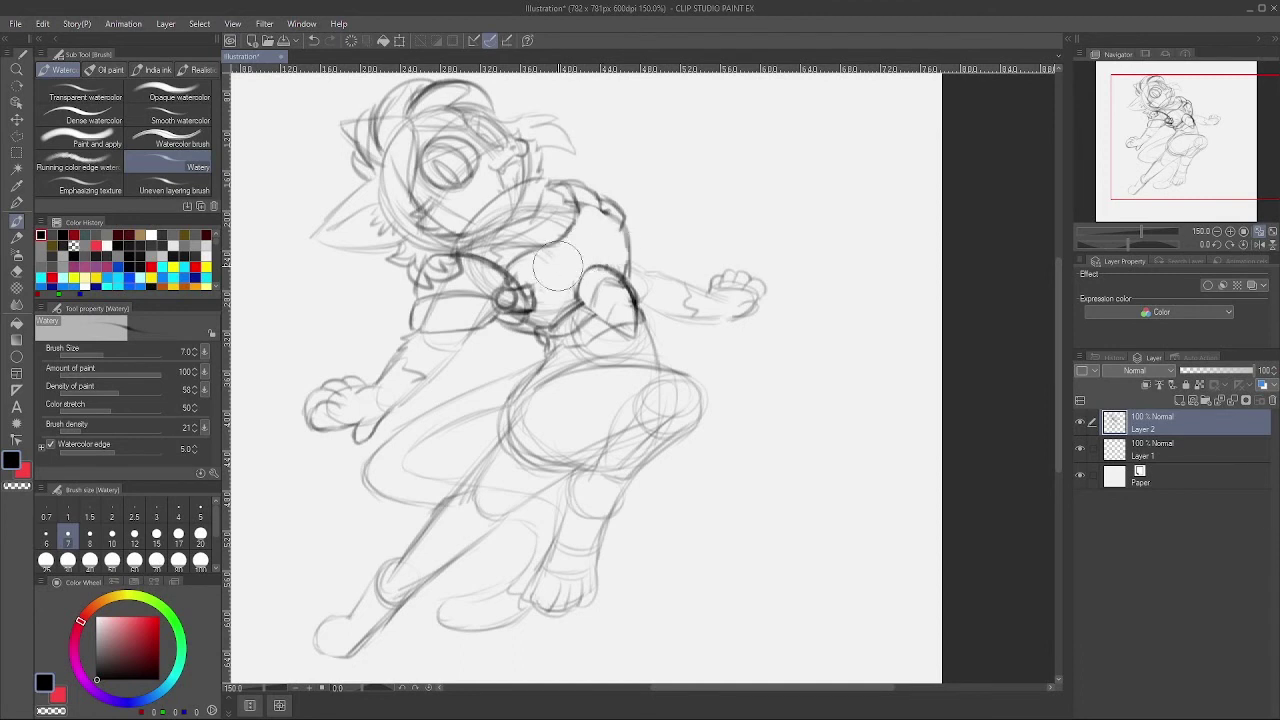
mouse_move(580, 207)
mouse_down()
mouse_move(574, 230)
mouse_move(626, 271)
mouse_up()
mouse_move(586, 274)
mouse_down()
mouse_move(576, 301)
mouse_move(595, 264)
mouse_move(628, 274)
mouse_move(514, 330)
mouse_move(547, 353)
mouse_move(628, 318)
mouse_move(485, 328)
mouse_move(626, 308)
mouse_up()
drag(546, 338, 643, 318)
Step: Draw the belt with a pointed hanging flap and studded straps over the hips, plus the piece behind the thigh
mouse_move(540, 334)
mouse_down()
mouse_move(512, 366)
mouse_move(484, 366)
mouse_move(538, 364)
mouse_move(515, 307)
mouse_up()
mouse_move(516, 307)
mouse_down()
mouse_move(518, 334)
mouse_move(487, 382)
mouse_up()
mouse_move(498, 330)
mouse_down()
mouse_move(468, 398)
mouse_move(540, 402)
mouse_up()
drag(520, 377, 522, 386)
drag(516, 378, 530, 396)
mouse_move(472, 382)
mouse_down()
mouse_move(502, 447)
mouse_move(536, 402)
mouse_up()
drag(487, 362, 494, 418)
mouse_move(496, 364)
mouse_down()
mouse_move(508, 391)
mouse_move(495, 419)
mouse_move(519, 414)
mouse_move(506, 326)
mouse_move(496, 411)
mouse_up()
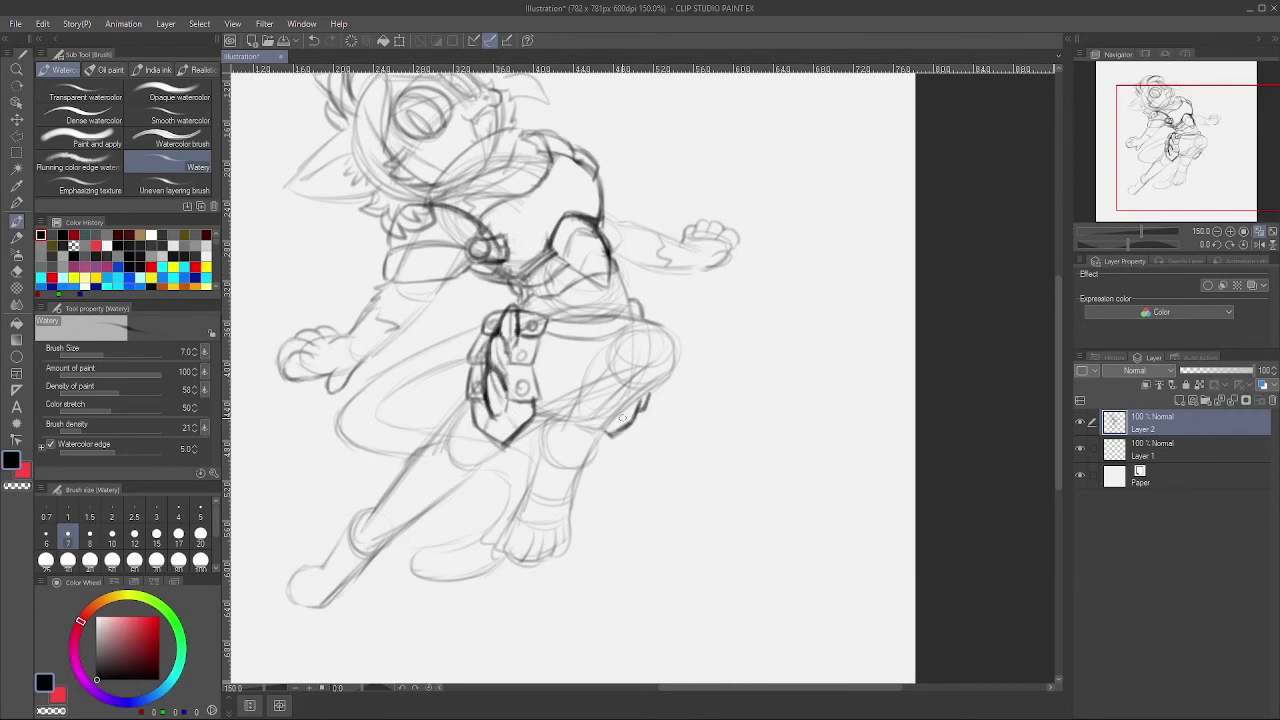
drag(612, 434, 646, 396)
Step: Thicken the vest's edge over the near shoulder and add collar detail beside the neck
click(1203, 134)
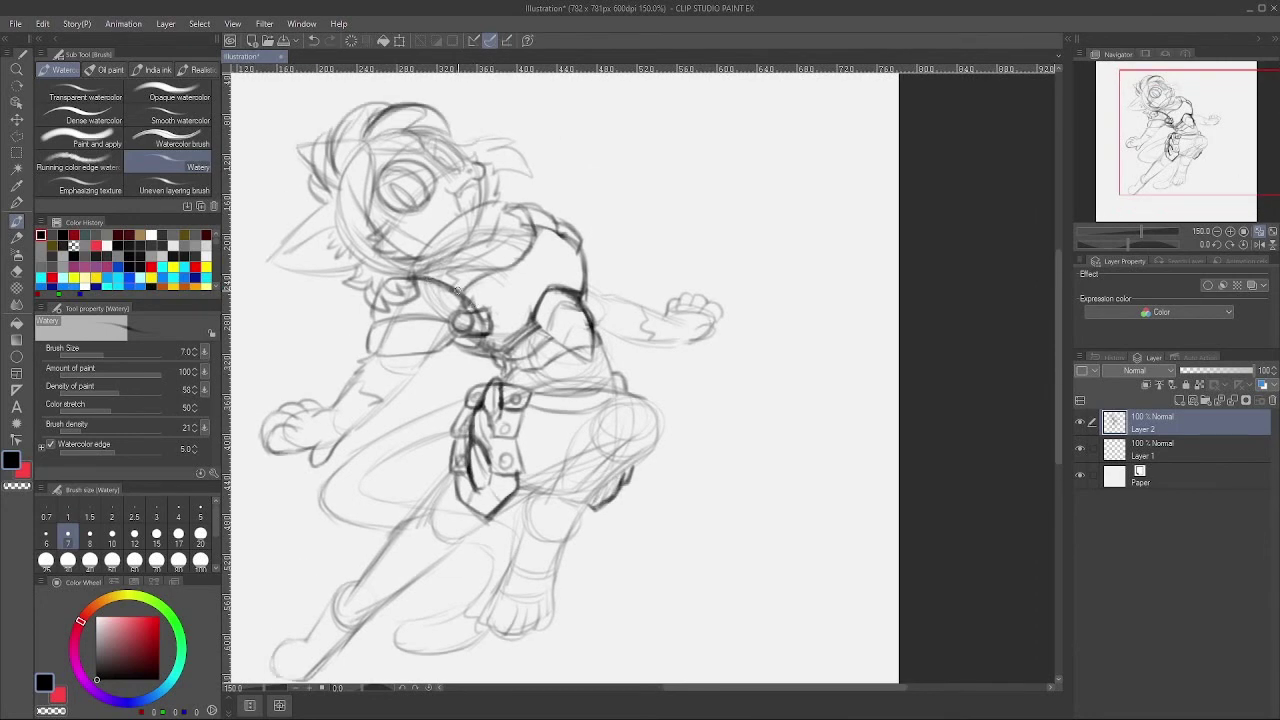
mouse_move(391, 278)
mouse_down()
mouse_move(426, 266)
mouse_move(472, 309)
mouse_up()
mouse_move(375, 284)
mouse_down()
mouse_move(413, 265)
mouse_move(473, 307)
mouse_up()
drag(497, 193, 532, 225)
drag(519, 204, 522, 215)
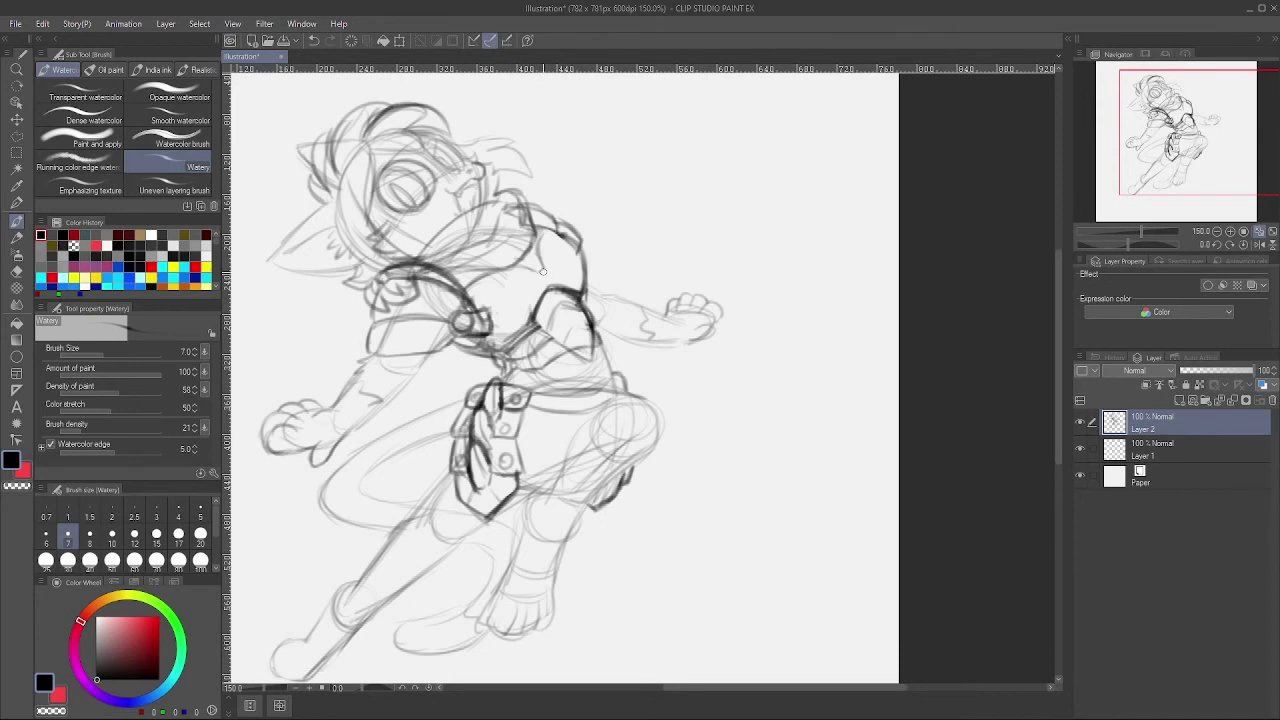
drag(1204, 144, 1183, 153)
drag(603, 265, 646, 231)
Step: Refine the near eye's upper lid and the brow area of the face
mouse_move(1202, 171)
mouse_down()
mouse_move(1195, 183)
mouse_move(1197, 153)
mouse_up()
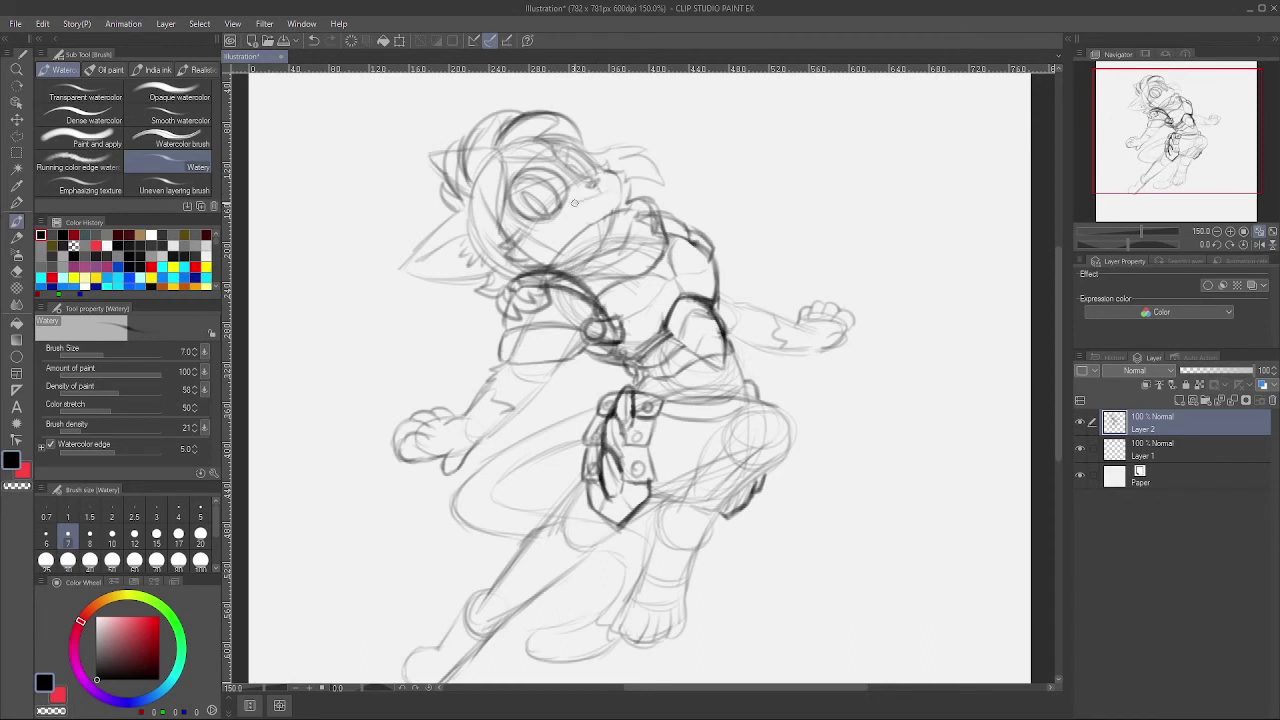
drag(512, 182, 568, 179)
drag(574, 146, 568, 172)
Step: Sketch a long, flowing ponytail curving down behind the head and near ear
mouse_move(398, 266)
mouse_down()
mouse_move(452, 213)
mouse_move(364, 282)
mouse_up()
drag(405, 220, 345, 365)
mouse_move(470, 285)
mouse_down()
mouse_move(392, 365)
mouse_move(484, 358)
mouse_up()
drag(374, 292, 476, 369)
drag(392, 258, 346, 367)
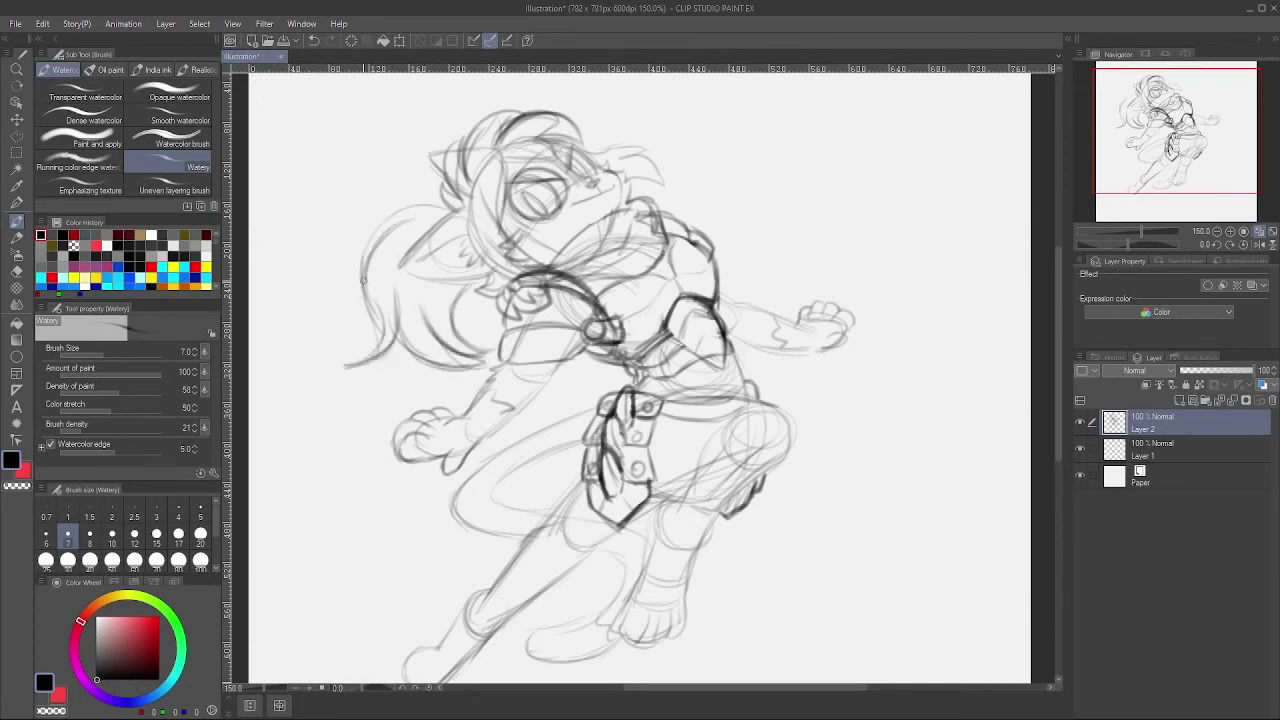
drag(430, 208, 362, 268)
drag(1203, 170, 1217, 186)
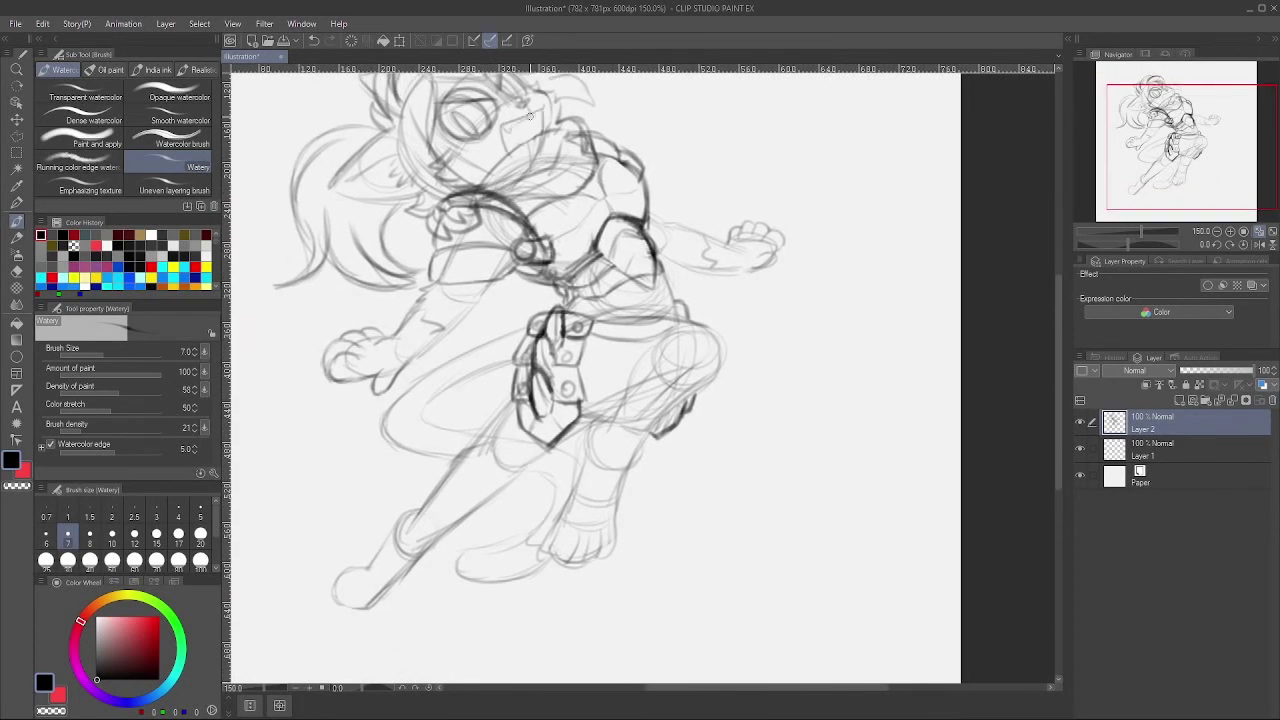
Step: Draw an angular armoured guard around the raised knee of the bent leg
drag(1271, 147, 1211, 155)
mouse_move(736, 361)
mouse_down()
mouse_move(796, 322)
mouse_move(722, 404)
mouse_move(798, 331)
mouse_move(752, 404)
mouse_up()
drag(752, 396, 666, 366)
mouse_move(606, 333)
mouse_down()
mouse_move(650, 331)
mouse_move(592, 359)
mouse_up()
drag(592, 361, 618, 361)
mouse_move(621, 364)
mouse_down()
mouse_move(624, 387)
mouse_move(672, 373)
mouse_move(606, 331)
mouse_up()
mouse_move(610, 330)
mouse_down()
mouse_move(626, 316)
mouse_move(568, 291)
mouse_move(686, 295)
mouse_up()
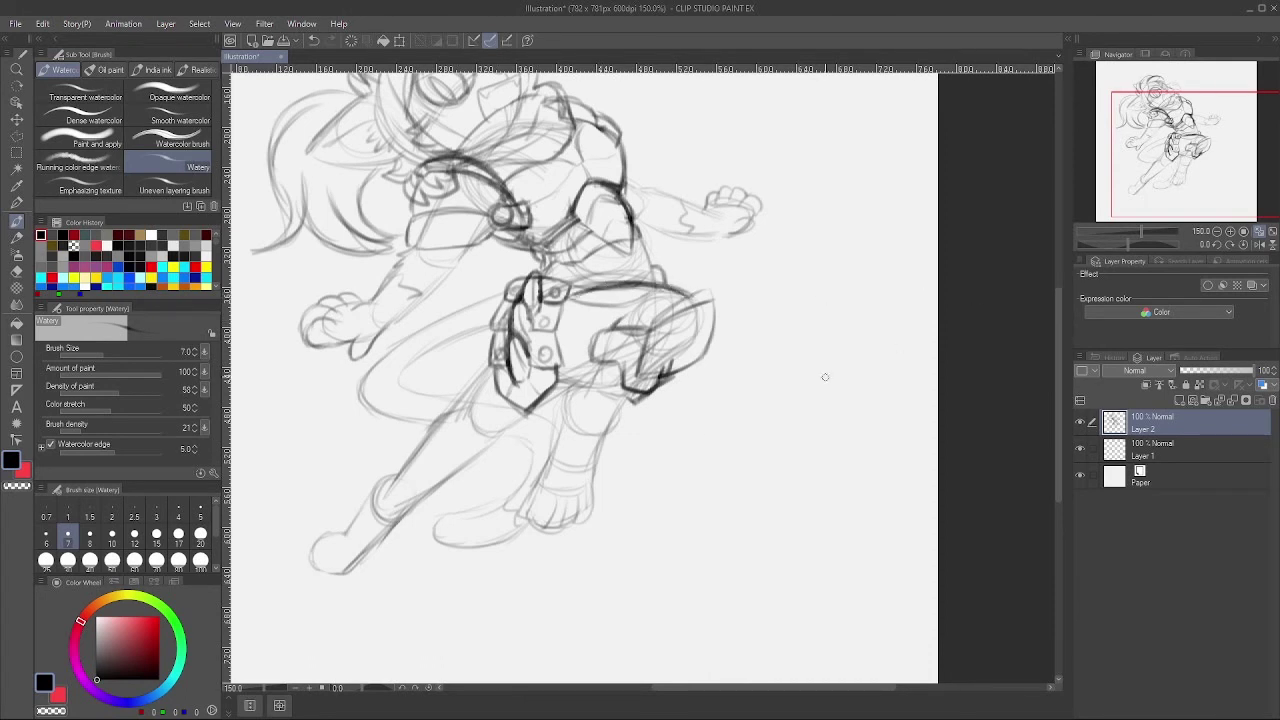
Step: Draw the shin armour, ankle bands and foot details on the bent leg
mouse_move(589, 378)
mouse_down()
mouse_move(640, 398)
mouse_move(700, 322)
mouse_move(660, 372)
mouse_move(690, 322)
mouse_move(704, 344)
mouse_move(656, 388)
mouse_move(606, 380)
mouse_move(575, 412)
mouse_move(558, 388)
mouse_move(594, 390)
mouse_move(575, 452)
mouse_move(610, 440)
mouse_up()
mouse_move(538, 478)
mouse_down()
mouse_move(520, 520)
mouse_move(548, 471)
mouse_move(590, 480)
mouse_move(540, 501)
mouse_up()
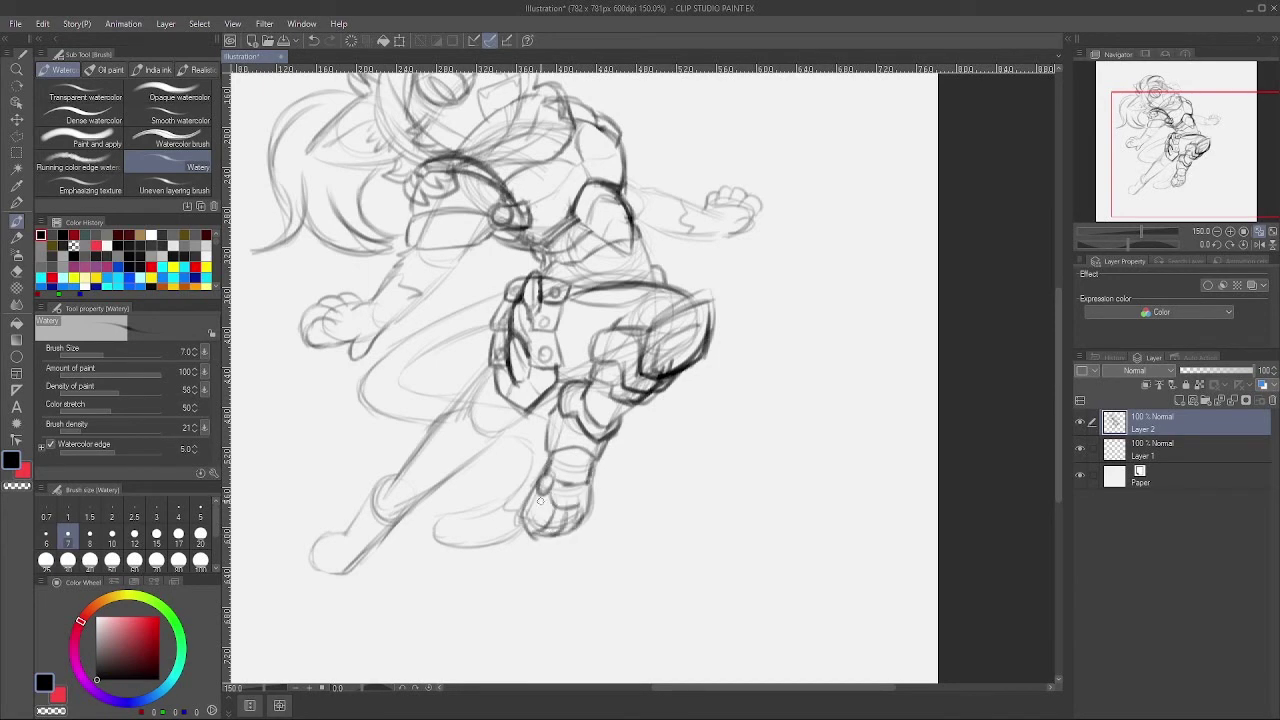
mouse_move(555, 438)
mouse_down()
mouse_move(514, 550)
mouse_move(594, 516)
mouse_up()
drag(596, 459, 628, 448)
drag(602, 456, 628, 443)
drag(606, 366, 689, 351)
Step: Draw angular knee and shin plates along the extended leg
drag(1214, 159, 1203, 189)
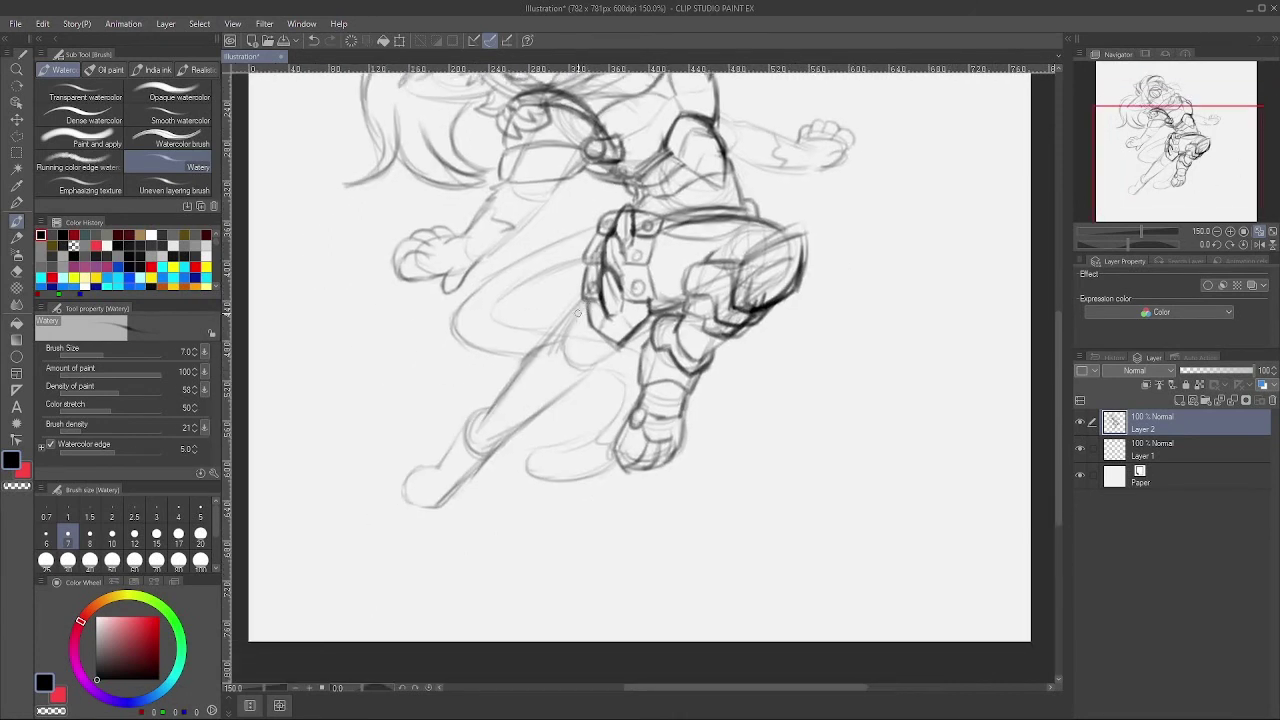
mouse_move(582, 304)
mouse_down()
mouse_move(559, 345)
mouse_move(617, 354)
mouse_up()
mouse_move(622, 352)
mouse_down()
mouse_move(602, 379)
mouse_move(559, 397)
mouse_up()
drag(559, 397, 626, 352)
mouse_move(590, 371)
mouse_down()
mouse_move(603, 365)
mouse_move(564, 368)
mouse_up()
mouse_move(556, 339)
mouse_down()
mouse_move(517, 368)
mouse_move(546, 412)
mouse_up()
mouse_move(546, 412)
mouse_down()
mouse_move(572, 396)
mouse_move(520, 400)
mouse_up()
drag(520, 400, 545, 412)
drag(516, 369, 505, 388)
drag(522, 340, 540, 408)
drag(530, 340, 565, 360)
Step: Add ankle guards, lower-leg wraps and toe divisions to the extended leg's foot
mouse_move(483, 401)
mouse_down()
mouse_move(505, 450)
mouse_move(525, 447)
mouse_move(448, 432)
mouse_up()
drag(448, 440, 474, 475)
drag(435, 468, 441, 471)
drag(475, 473, 459, 492)
mouse_move(453, 495)
mouse_down()
mouse_move(403, 508)
mouse_move(404, 480)
mouse_up()
mouse_move(404, 480)
mouse_down()
mouse_move(434, 466)
mouse_move(427, 512)
mouse_up()
drag(423, 495, 401, 497)
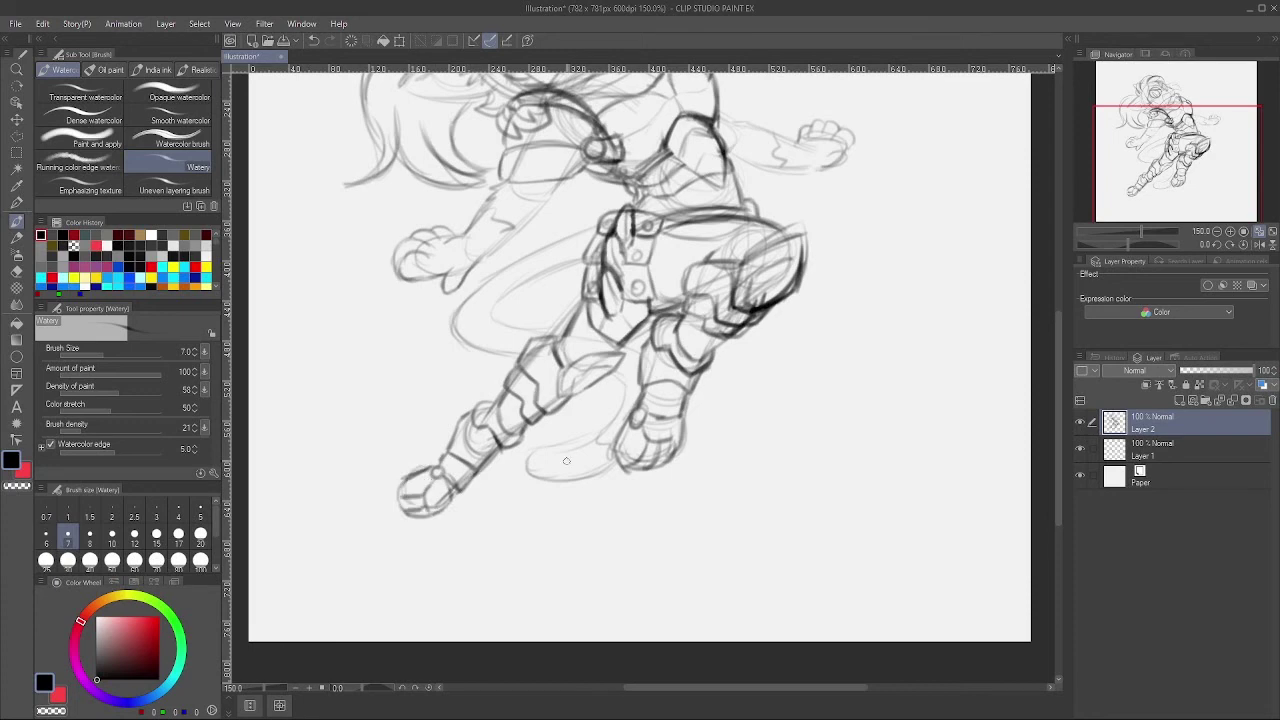
Step: Erase the far forearm and hand, and clear the near forearm and paw
mouse_move(1185, 150)
mouse_down()
mouse_move(1190, 137)
mouse_move(1240, 180)
mouse_move(1178, 134)
mouse_up()
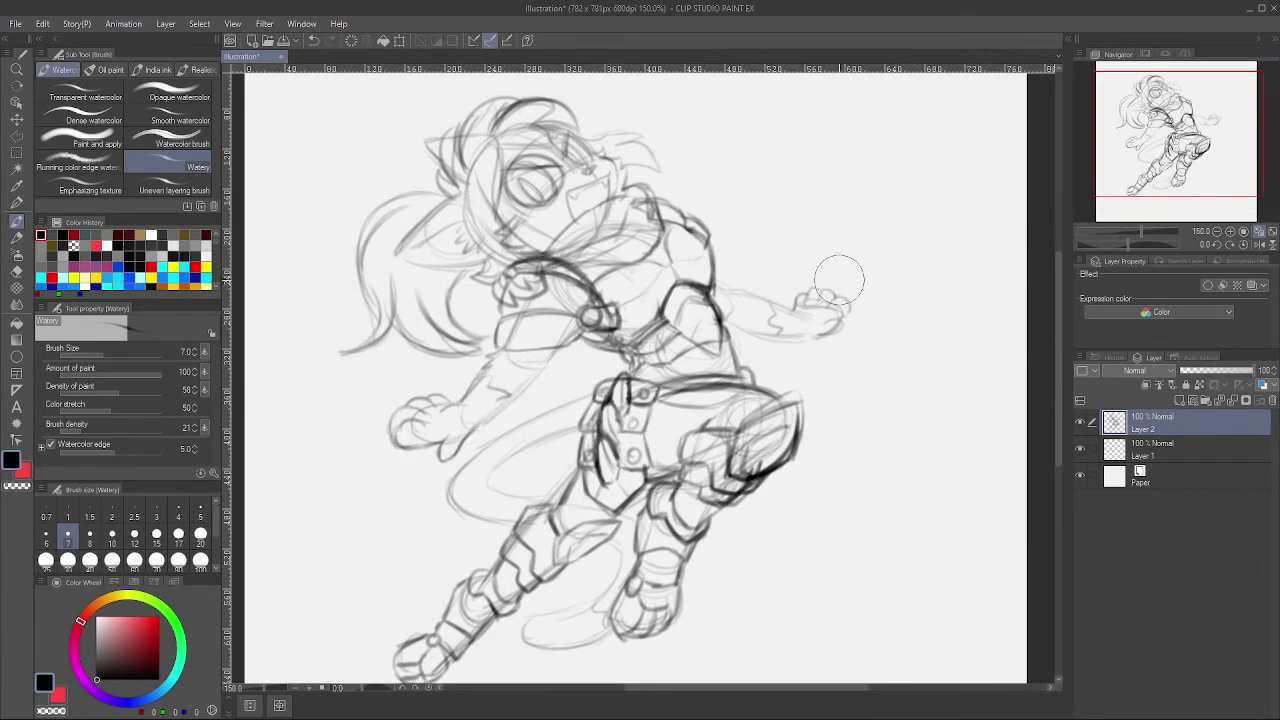
drag(840, 282, 760, 306)
drag(472, 376, 420, 430)
drag(500, 390, 526, 394)
drag(578, 324, 540, 388)
Step: Redraw the near arm bent inward across the body, ending in a clenched fist
drag(1214, 160, 1228, 158)
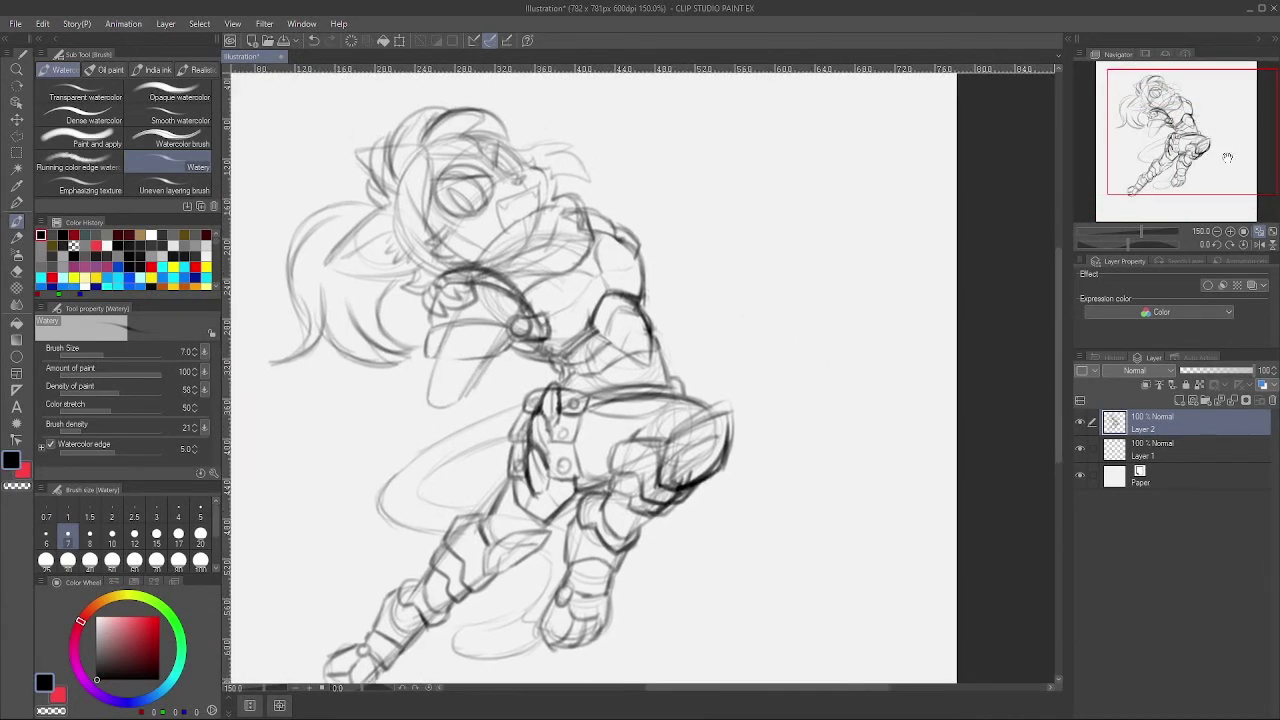
mouse_move(506, 363)
mouse_down()
mouse_move(449, 408)
mouse_move(496, 425)
mouse_up()
drag(508, 366, 493, 426)
drag(460, 366, 420, 397)
mouse_move(436, 373)
mouse_down()
mouse_move(412, 435)
mouse_move(468, 428)
mouse_up()
drag(444, 369, 430, 440)
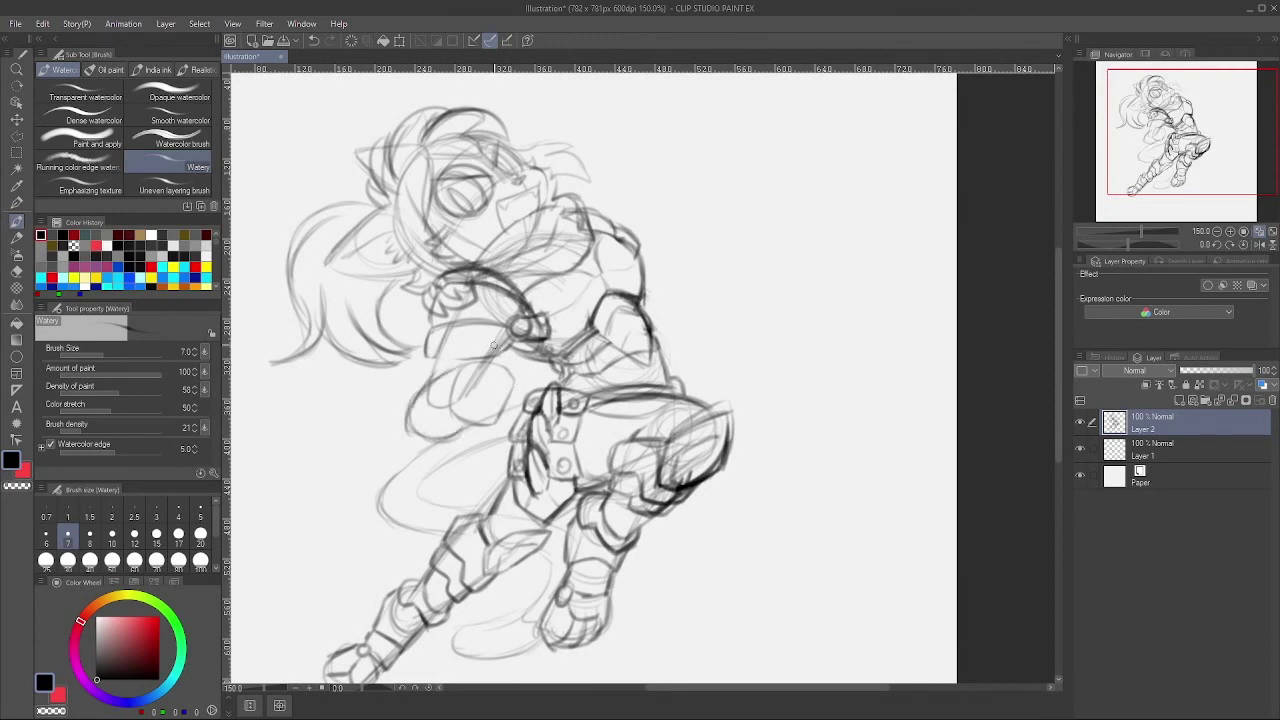
mouse_move(460, 373)
mouse_down()
mouse_move(493, 353)
mouse_move(517, 373)
mouse_up()
drag(517, 373, 503, 410)
mouse_move(503, 410)
mouse_down()
mouse_move(482, 408)
mouse_move(492, 425)
mouse_up()
drag(492, 425, 455, 428)
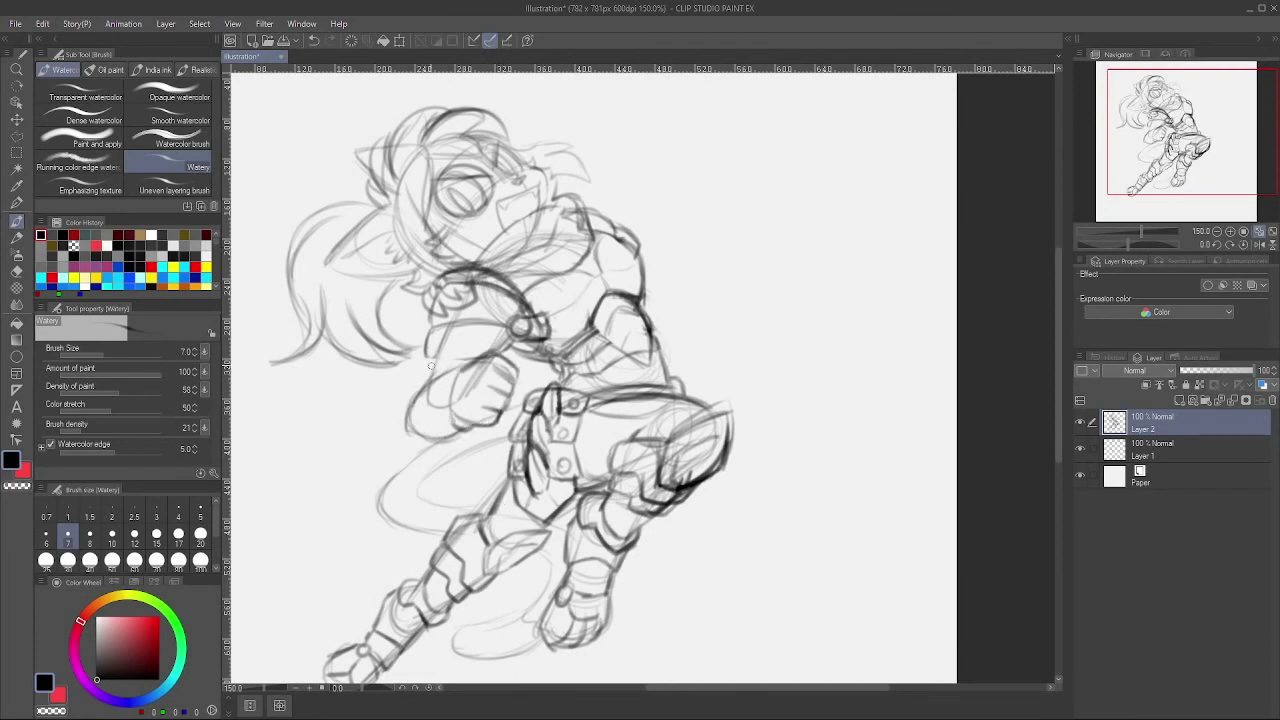
Step: Draw the far upper arm, a sword handle extending below the near fist, and darken the gripping fingers
drag(688, 368, 614, 379)
drag(543, 240, 607, 318)
drag(584, 286, 608, 318)
mouse_move(392, 428)
mouse_down()
mouse_move(430, 437)
mouse_move(428, 367)
mouse_move(450, 435)
mouse_move(394, 430)
mouse_move(386, 494)
mouse_up()
drag(366, 496, 385, 467)
drag(438, 366, 426, 392)
mouse_move(450, 380)
mouse_down()
mouse_move(430, 444)
mouse_move(438, 410)
mouse_up()
drag(414, 396, 456, 386)
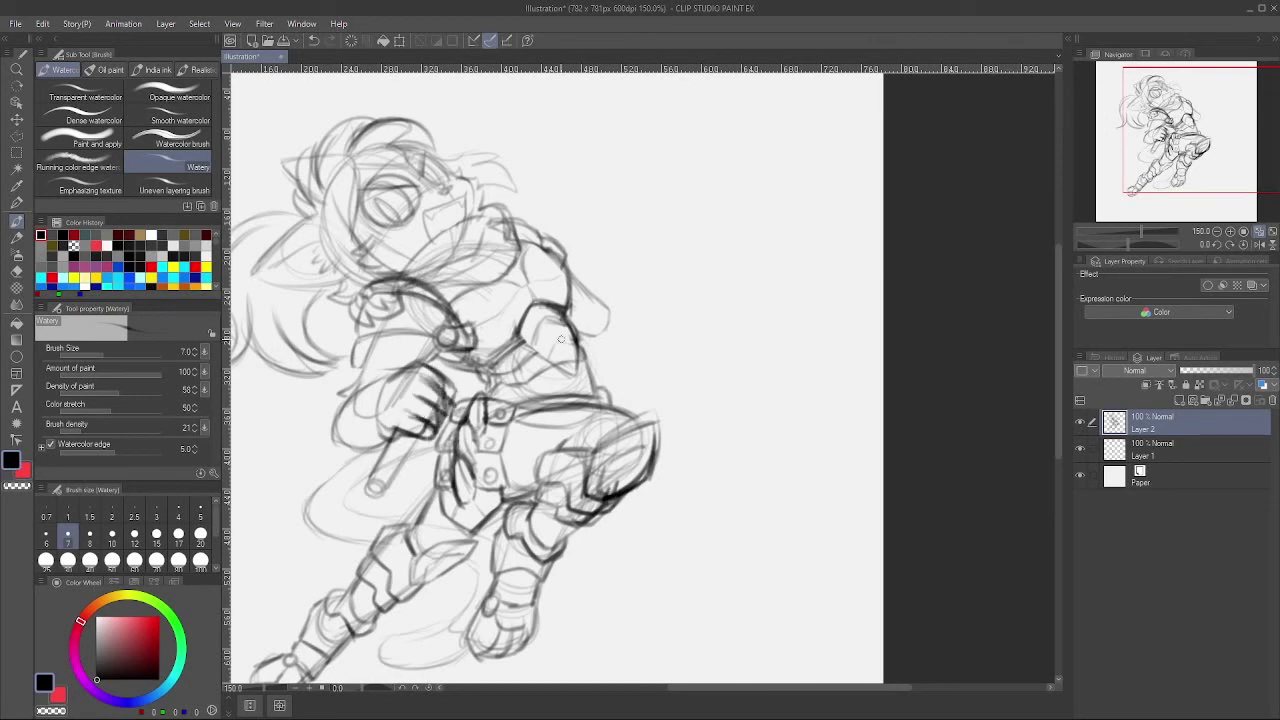
drag(430, 447, 398, 430)
Step: Draw the sword's curved crossguard above the fist, with the sleeve edge around the near forearm
mouse_move(421, 350)
mouse_down()
mouse_move(456, 382)
mouse_move(450, 358)
mouse_up()
drag(452, 284, 586, 287)
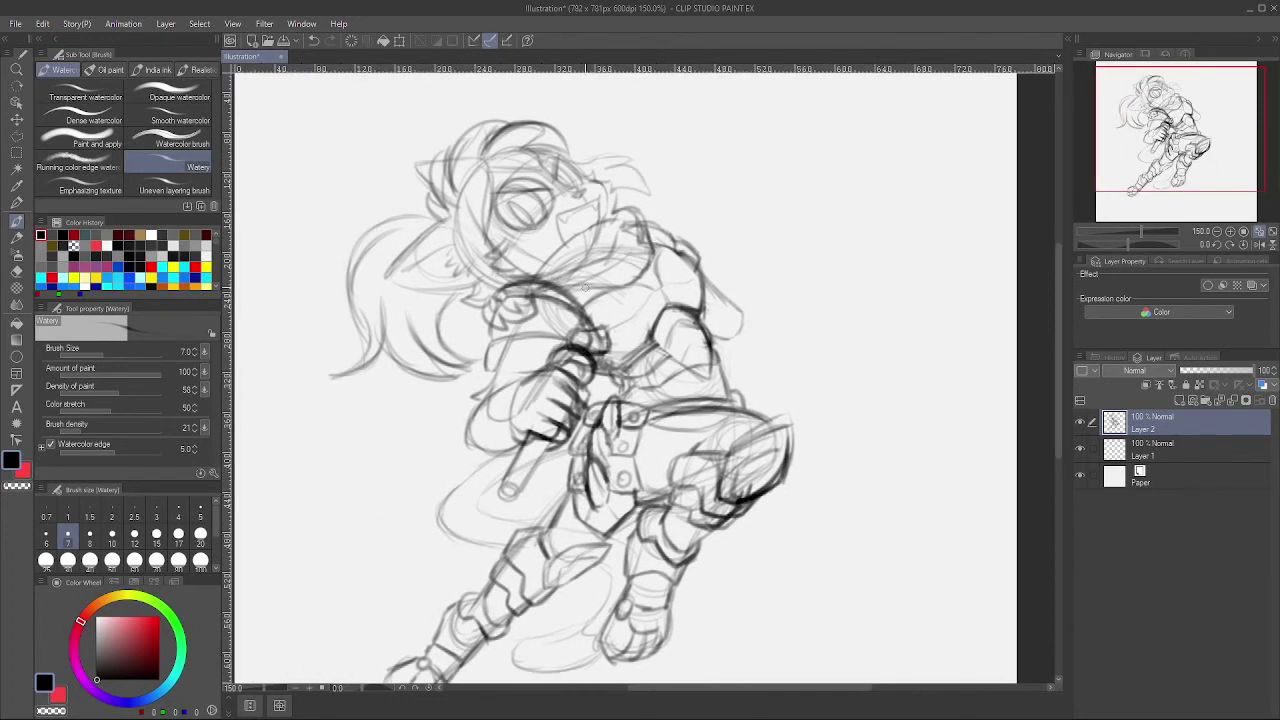
mouse_move(567, 361)
mouse_down()
mouse_move(583, 373)
mouse_move(534, 328)
mouse_move(478, 352)
mouse_move(546, 376)
mouse_move(522, 326)
mouse_move(547, 356)
mouse_move(636, 374)
mouse_move(642, 412)
mouse_move(598, 426)
mouse_up()
mouse_move(630, 372)
mouse_down()
mouse_move(589, 378)
mouse_move(610, 424)
mouse_up()
drag(644, 422, 640, 373)
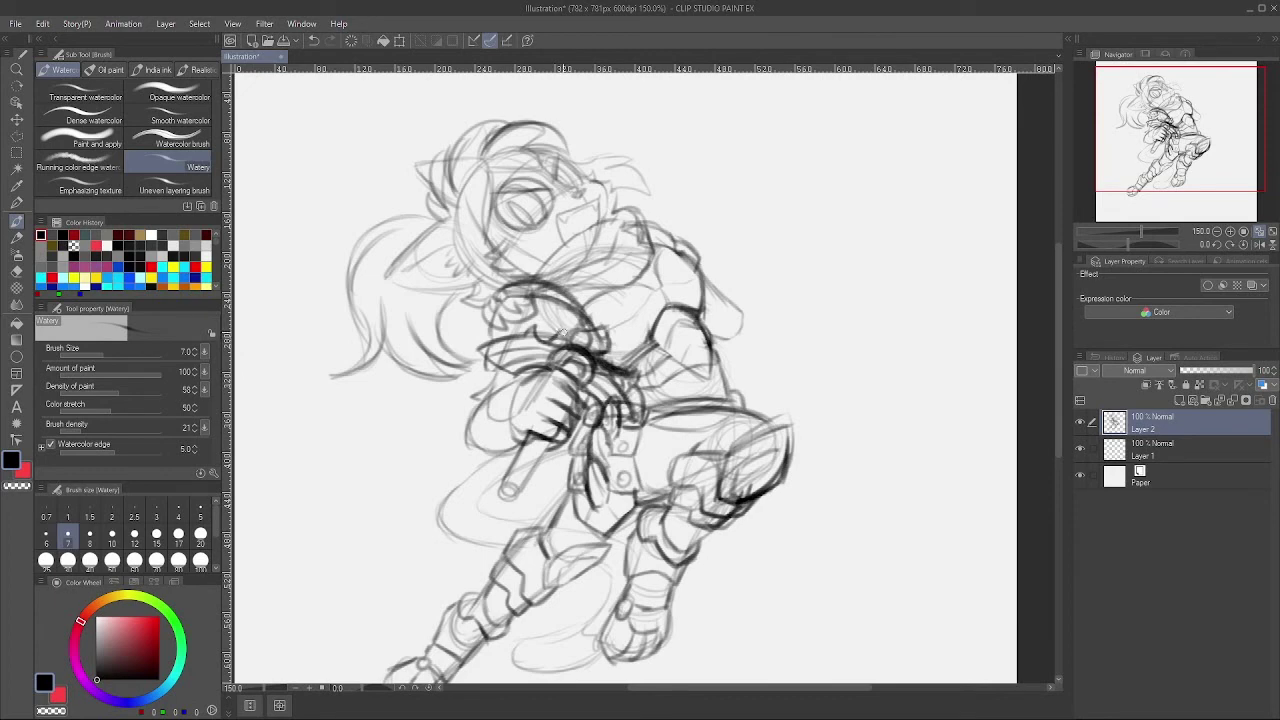
Step: Draw a broad, straight sword blade rising diagonally across the chest to a pointed tip
mouse_move(562, 335)
mouse_down()
mouse_move(612, 362)
mouse_move(558, 300)
mouse_move(659, 160)
mouse_up()
drag(606, 346, 710, 178)
mouse_move(566, 328)
mouse_down()
mouse_move(660, 155)
mouse_move(652, 164)
mouse_up()
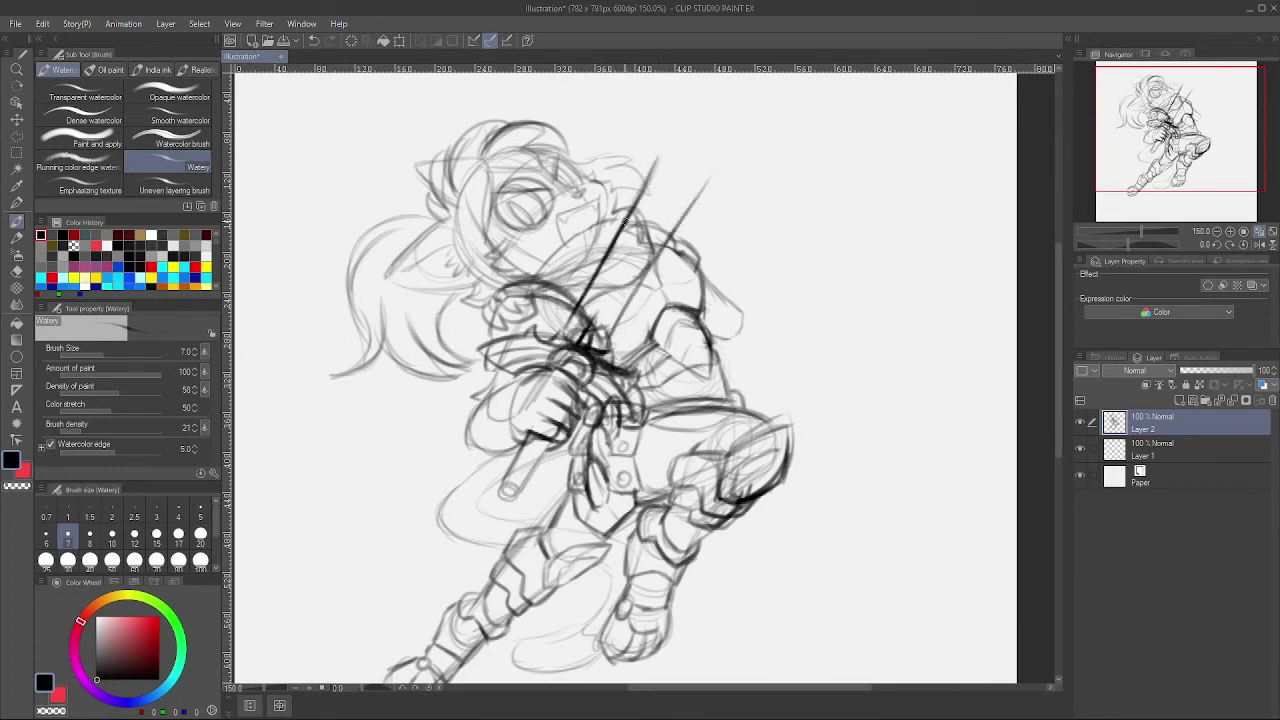
drag(624, 224, 658, 150)
mouse_move(660, 146)
mouse_down()
mouse_move(712, 113)
mouse_move(722, 172)
mouse_up()
drag(720, 178, 616, 334)
drag(670, 238, 602, 348)
mouse_move(696, 176)
mouse_down()
mouse_move(596, 340)
mouse_move(687, 129)
mouse_up()
Step: Redraw the muzzle and mouth line beside the sword blade
mouse_move(512, 244)
mouse_down()
mouse_move(584, 179)
mouse_move(568, 190)
mouse_move(570, 168)
mouse_move(541, 179)
mouse_up()
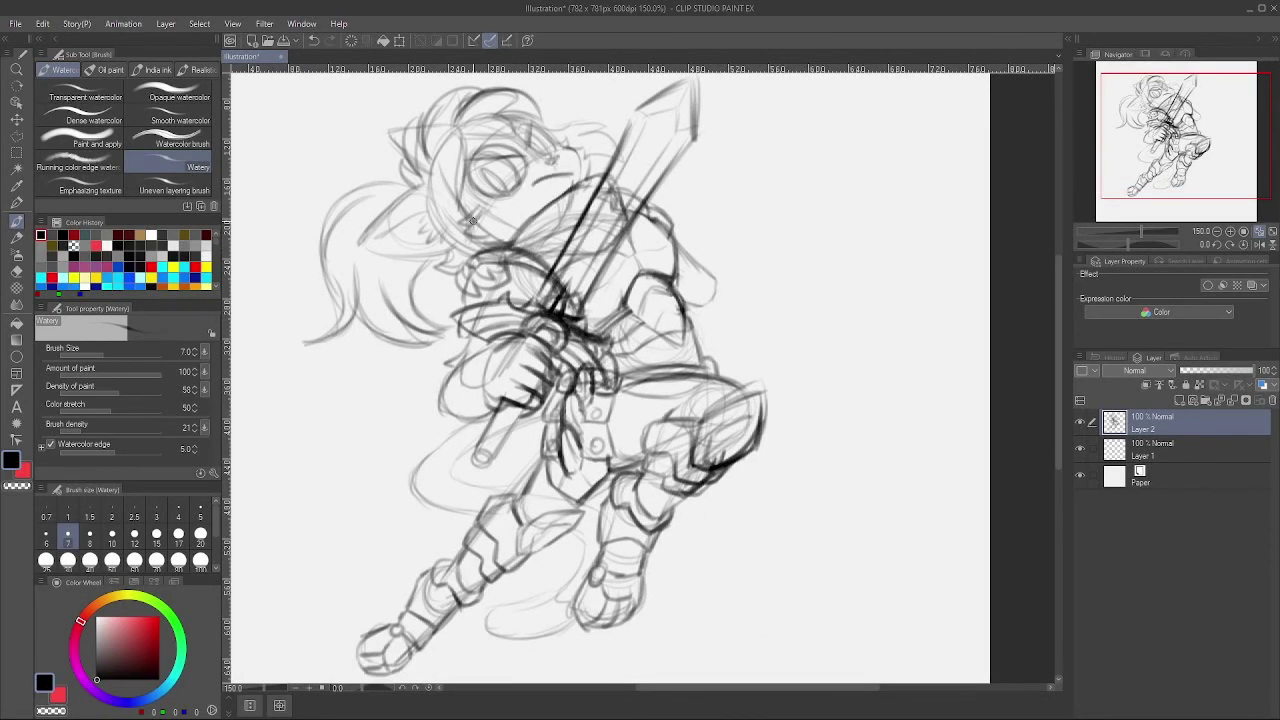
drag(473, 221, 505, 227)
mouse_move(560, 153)
mouse_down()
mouse_move(584, 152)
mouse_move(586, 172)
mouse_up()
Step: Draw the far forearm stretching outward behind the body with an open, spread hand
mouse_move(1218, 168)
mouse_down()
mouse_move(1234, 183)
mouse_move(1235, 160)
mouse_move(1232, 171)
mouse_up()
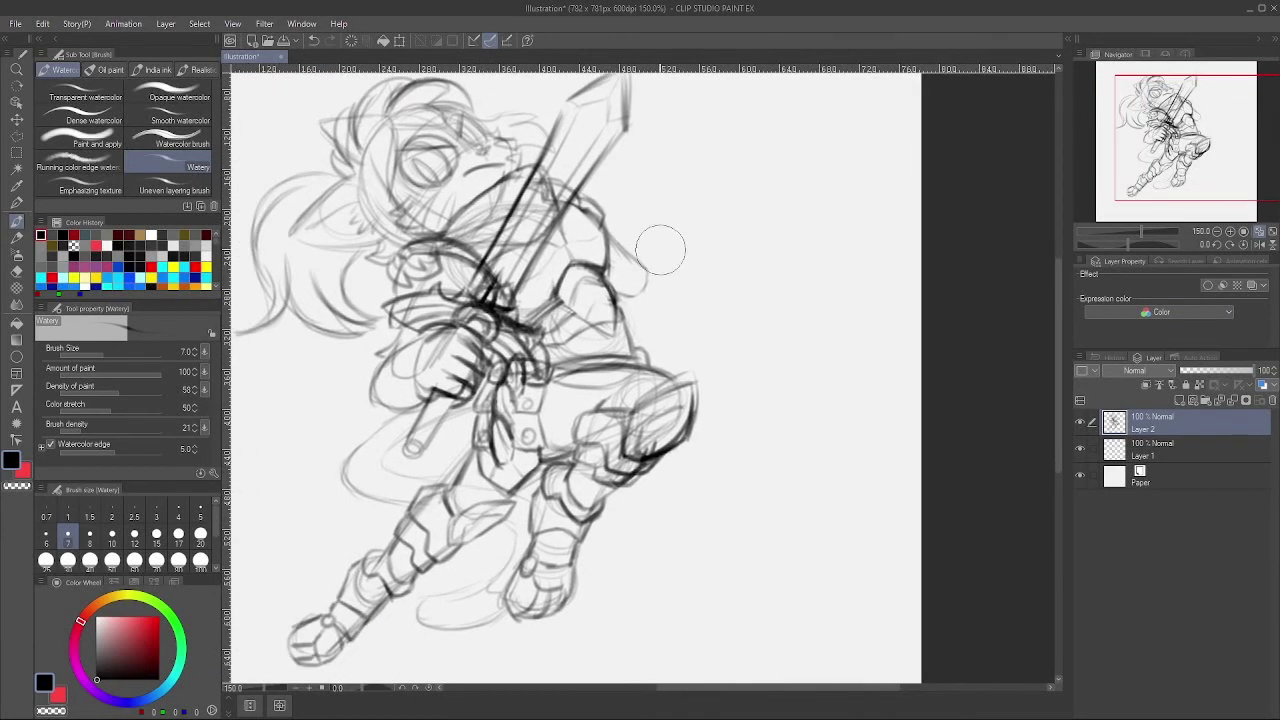
mouse_move(640, 268)
mouse_down()
mouse_move(672, 308)
mouse_move(708, 274)
mouse_up()
mouse_move(632, 306)
mouse_down()
mouse_move(732, 295)
mouse_move(754, 315)
mouse_up()
key(ctrl+z)
key(ctrl+z)
drag(778, 272, 729, 268)
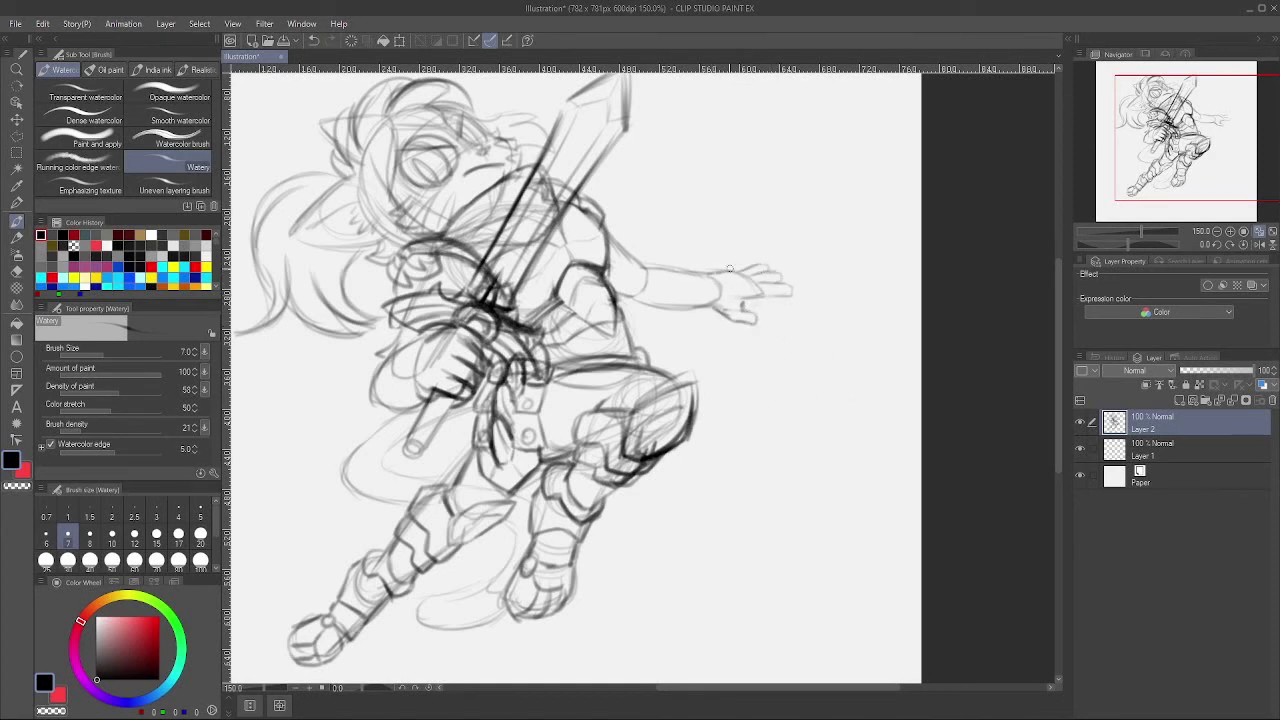
Step: Add a guard plate to the back of the sword hand and banded bracer wraps to the far forearm
mouse_move(424, 376)
mouse_down()
mouse_move(438, 323)
mouse_move(424, 384)
mouse_up()
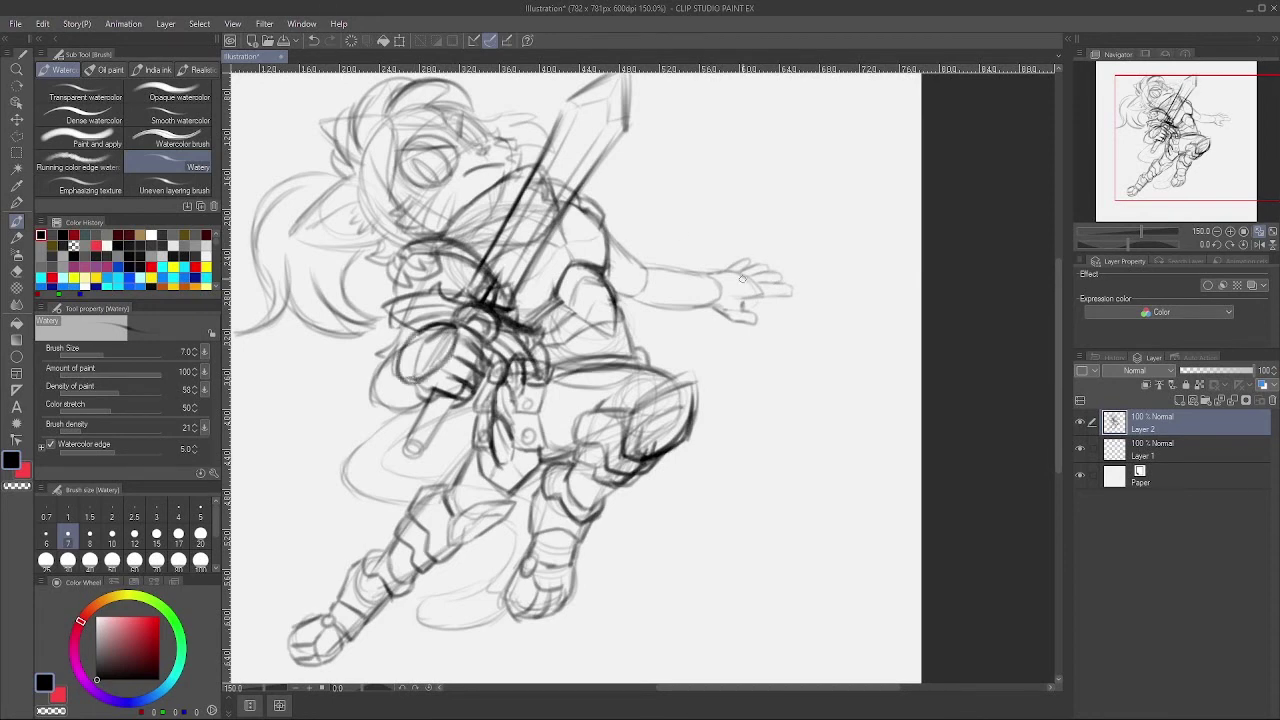
mouse_move(706, 273)
mouse_down()
mouse_move(753, 283)
mouse_move(725, 299)
mouse_up()
mouse_move(643, 264)
mouse_down()
mouse_move(679, 272)
mouse_move(660, 307)
mouse_move(639, 302)
mouse_move(640, 318)
mouse_move(646, 300)
mouse_move(634, 296)
mouse_move(678, 262)
mouse_up()
mouse_move(645, 262)
mouse_down()
mouse_move(676, 308)
mouse_move(712, 312)
mouse_up()
drag(690, 270, 709, 308)
Step: Strengthen the curling tail's outline behind the legs and give the face an open mouth with a fang
drag(602, 350, 709, 337)
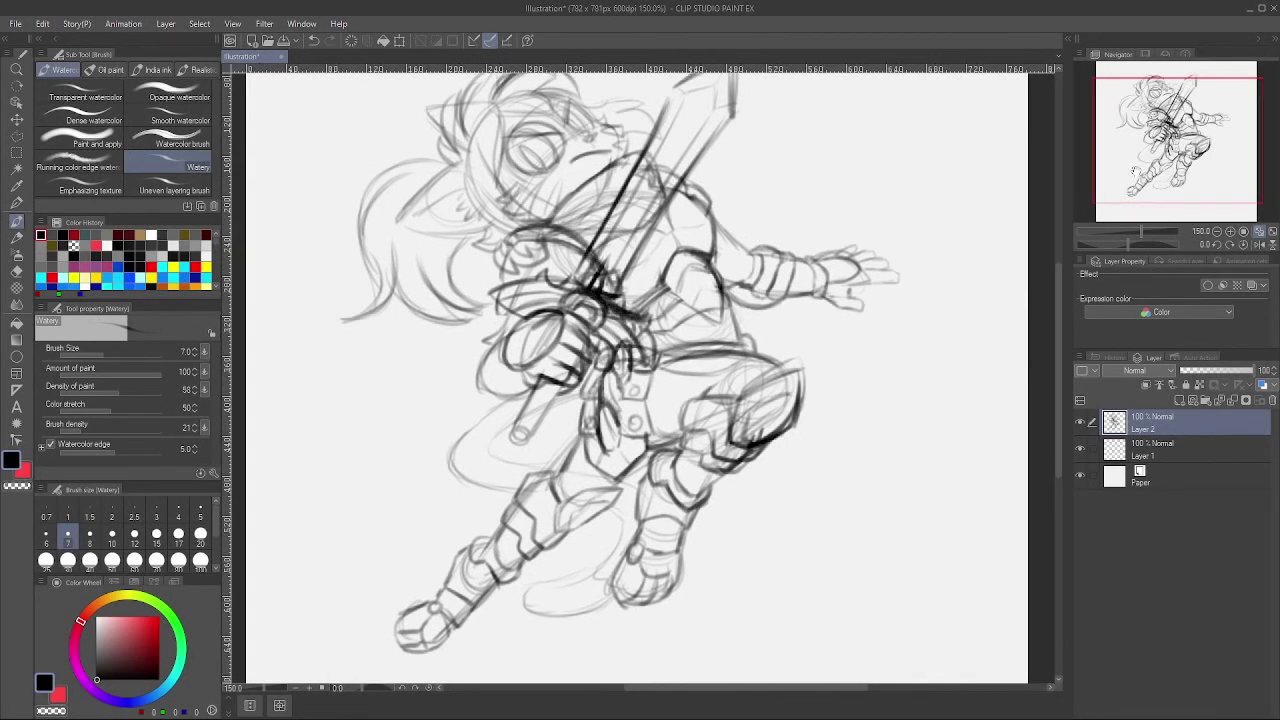
drag(524, 394, 449, 462)
mouse_move(519, 420)
mouse_down()
mouse_move(450, 456)
mouse_move(550, 412)
mouse_move(542, 468)
mouse_up()
drag(449, 450, 523, 492)
drag(617, 512, 610, 594)
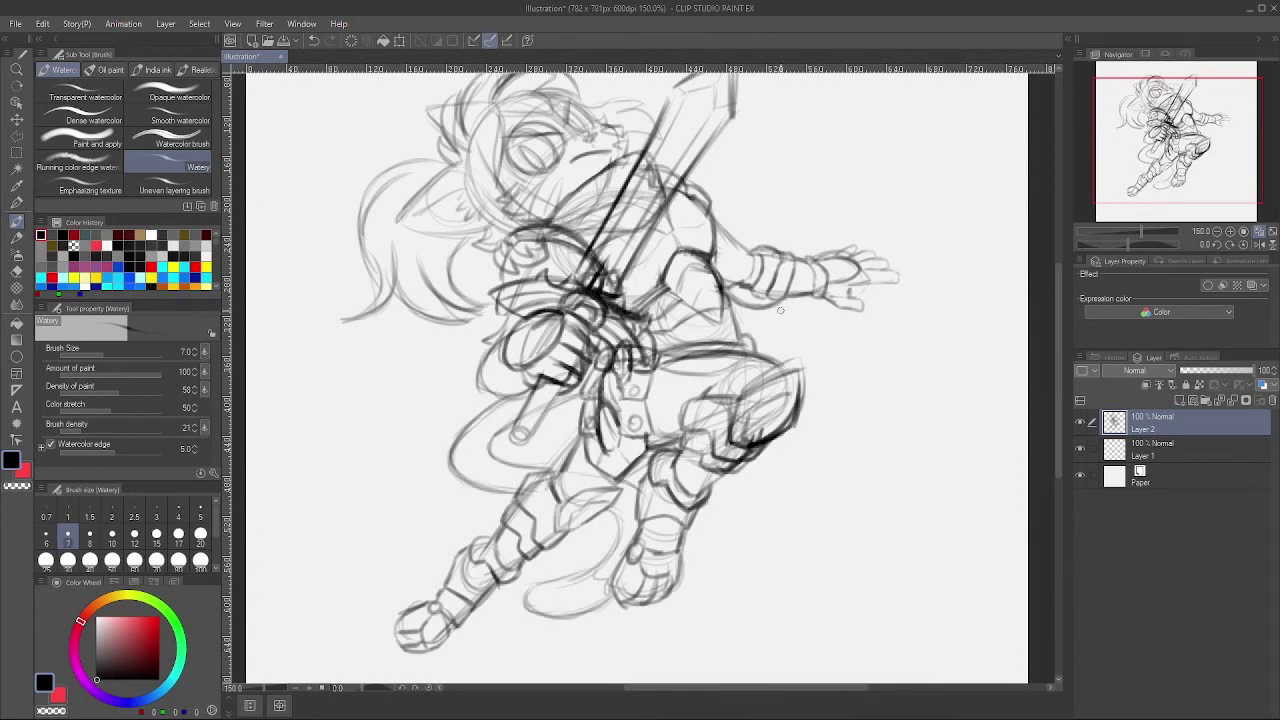
drag(631, 485, 544, 547)
drag(507, 207, 489, 229)
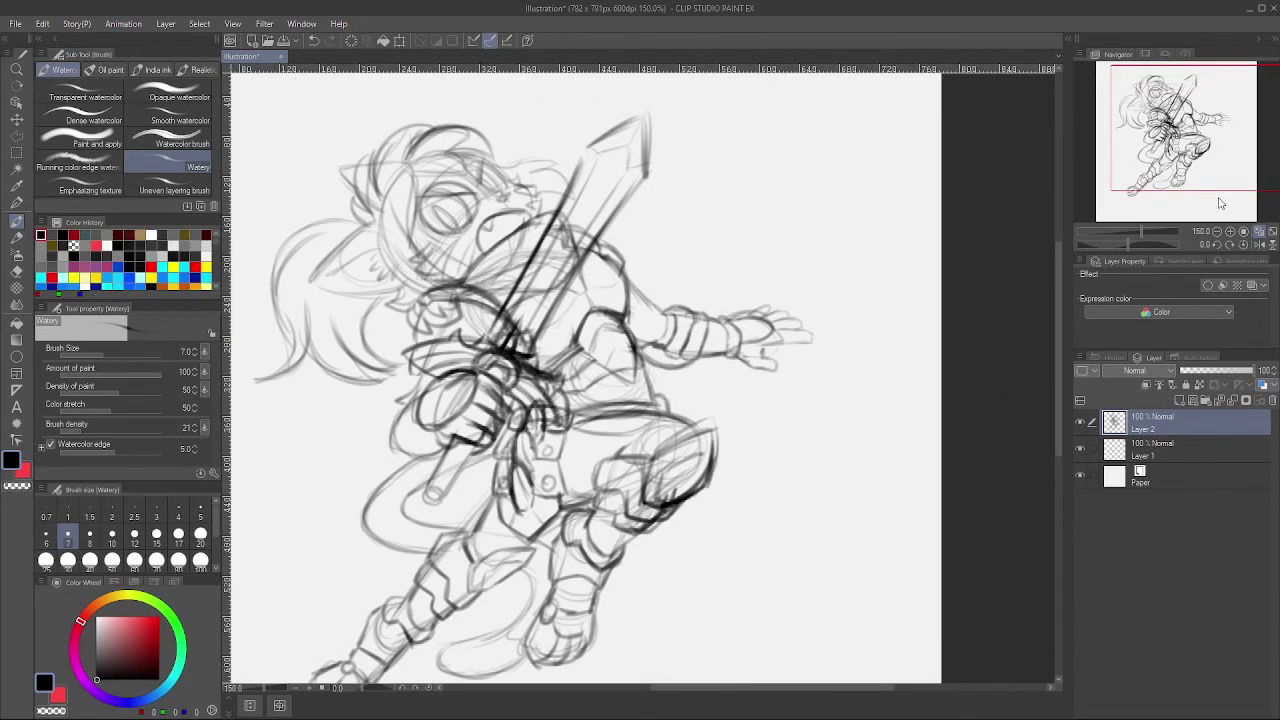
Step: Sketch a scarf around the neck with a long, wavy end flowing back over the outstretched arm
drag(1161, 188, 1186, 138)
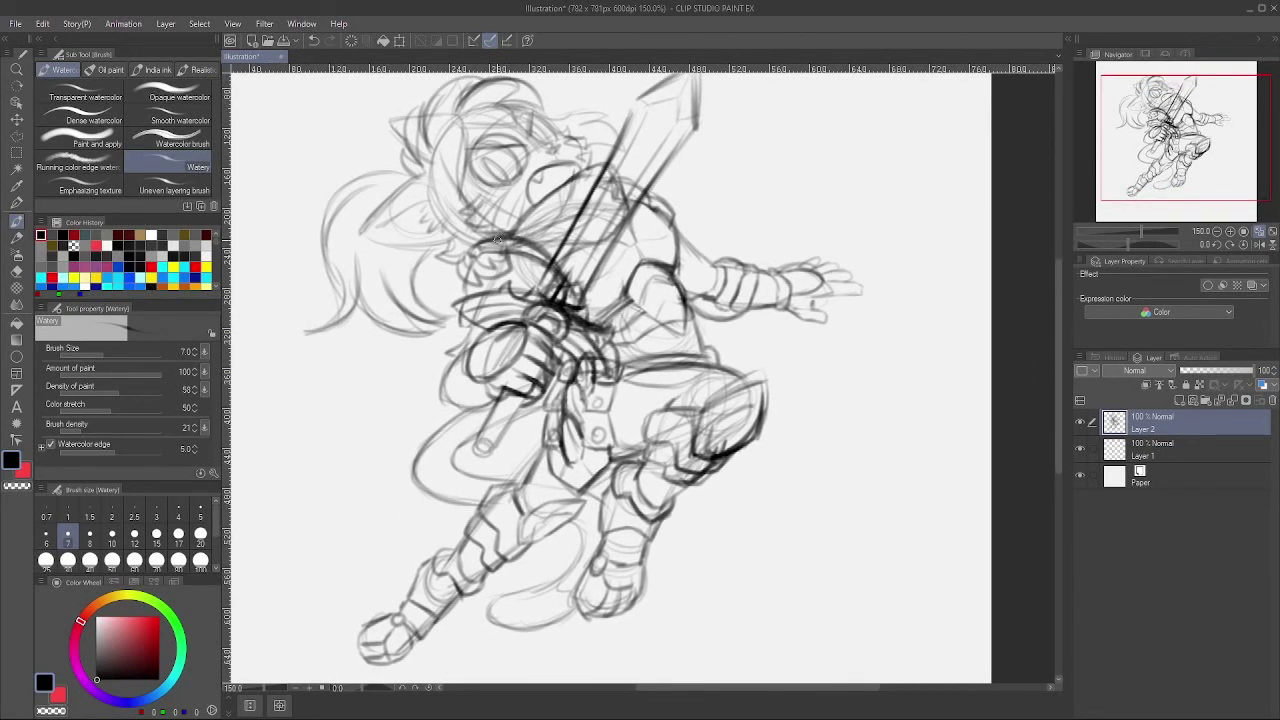
drag(492, 241, 574, 218)
drag(498, 240, 841, 156)
drag(770, 180, 898, 180)
mouse_move(896, 178)
mouse_down()
mouse_move(736, 282)
mouse_move(600, 292)
mouse_move(758, 244)
mouse_move(850, 183)
mouse_up()
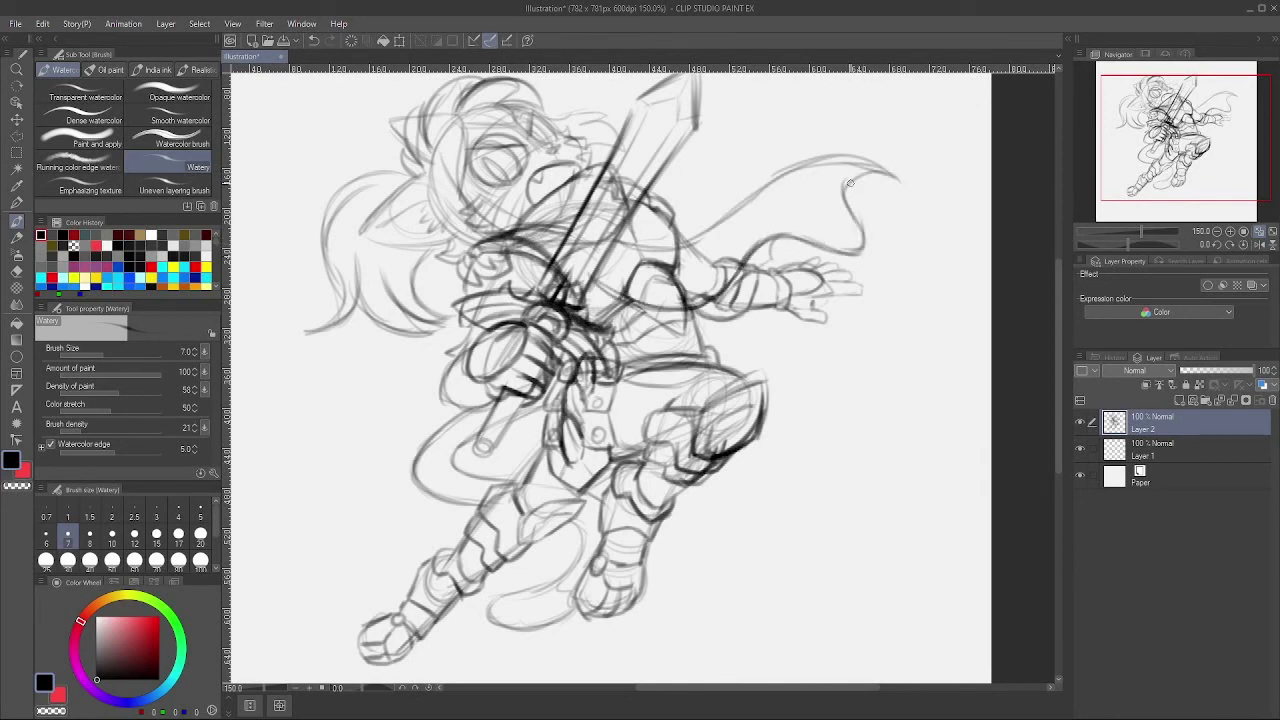
drag(777, 236, 648, 292)
drag(730, 268, 850, 250)
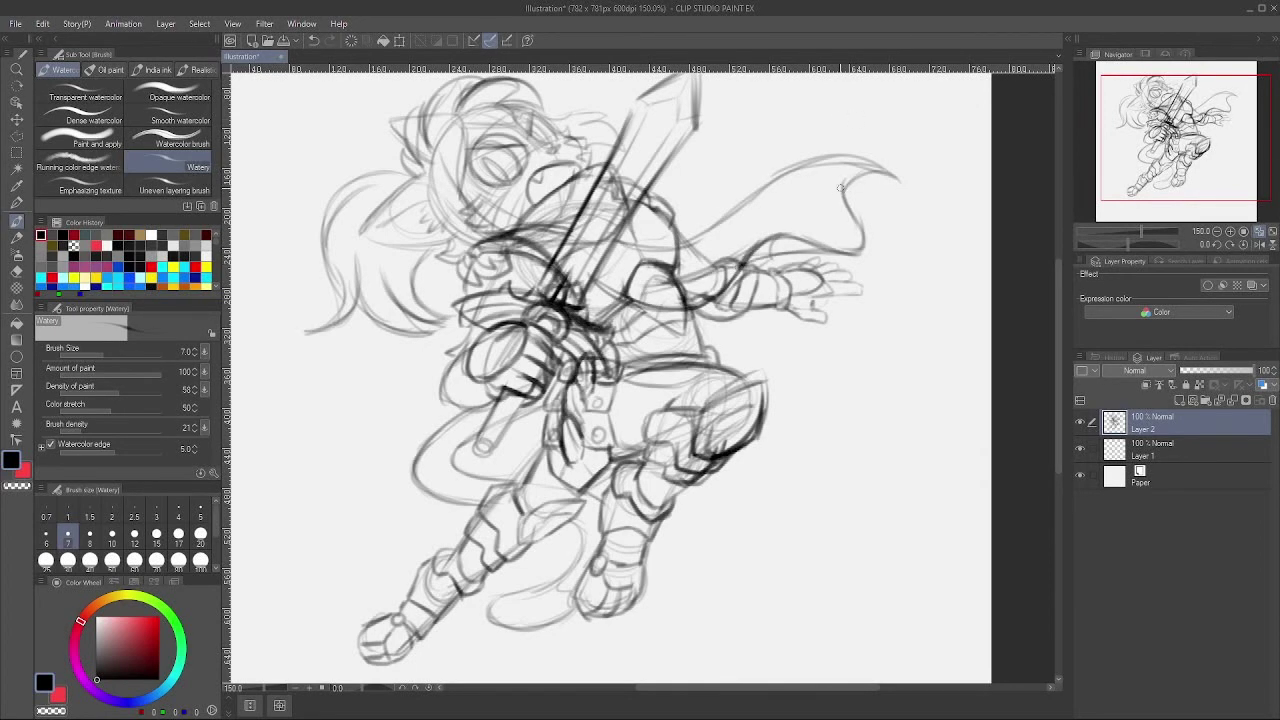
Step: Reshape the flowing cloth's tip into a squarer end and darken its upper edge
mouse_move(664, 248)
mouse_down()
mouse_move(786, 208)
mouse_move(842, 163)
mouse_move(856, 222)
mouse_up()
drag(906, 156, 803, 142)
mouse_move(694, 244)
mouse_down()
mouse_move(775, 186)
mouse_move(852, 162)
mouse_up()
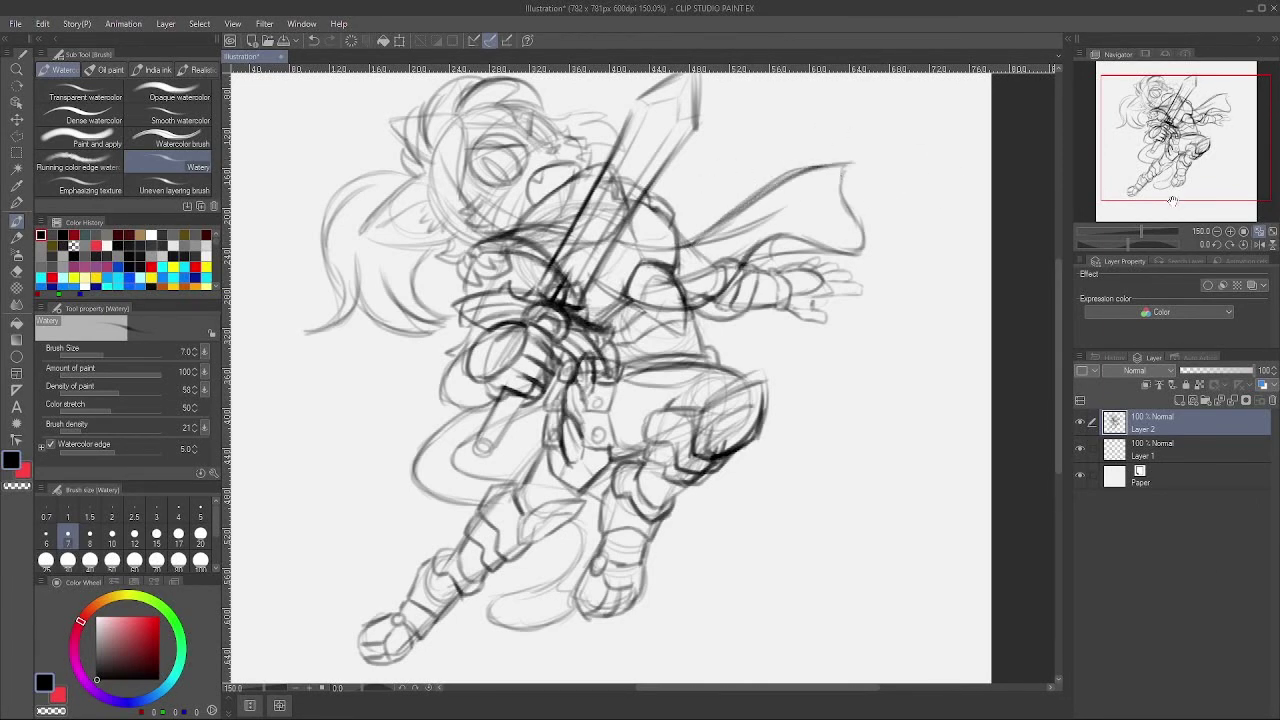
Step: Drape the cloth across the chest and shoulder, clearing lines beneath it and adding folds at the neck
drag(976, 502, 1020, 566)
mouse_move(722, 335)
mouse_down()
mouse_move(668, 340)
mouse_move(735, 328)
mouse_up()
drag(654, 317, 806, 306)
mouse_move(672, 304)
mouse_down()
mouse_move(756, 307)
mouse_move(846, 252)
mouse_up()
drag(560, 288, 646, 228)
drag(1192, 134, 1203, 149)
drag(474, 224, 550, 216)
drag(500, 223, 550, 236)
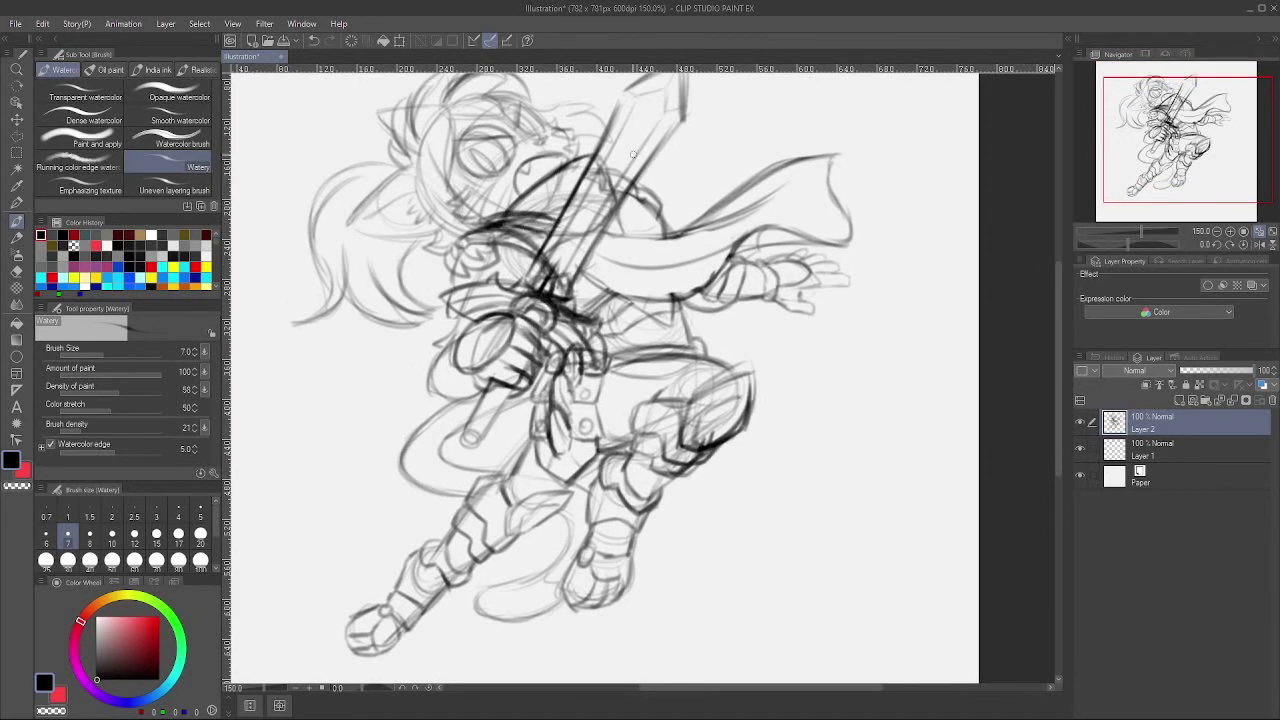
Step: Sketch a second streaming cloth end above the first one, behind the far shoulder
mouse_move(670, 187)
mouse_down()
mouse_move(760, 98)
mouse_move(712, 168)
mouse_move(730, 228)
mouse_up()
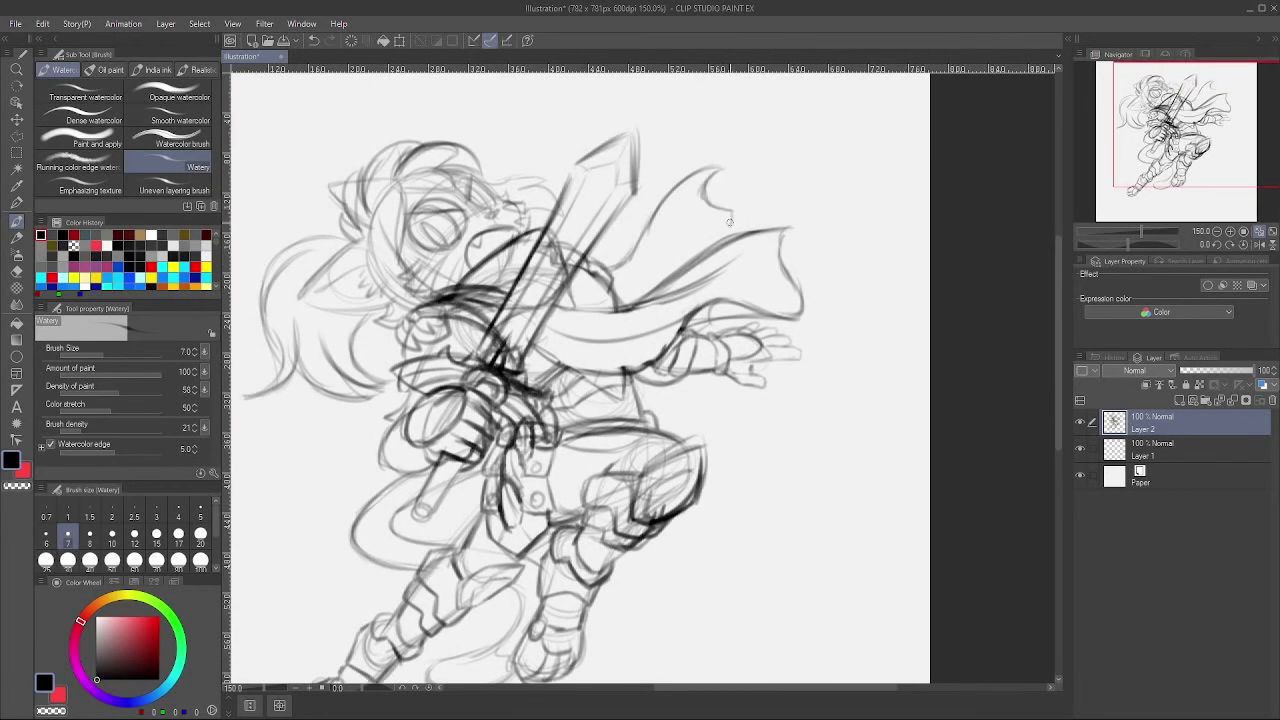
mouse_move(708, 172)
mouse_down()
mouse_move(725, 188)
mouse_move(733, 241)
mouse_up()
drag(616, 297, 719, 237)
drag(608, 294, 695, 234)
drag(656, 276, 775, 208)
drag(656, 245, 806, 208)
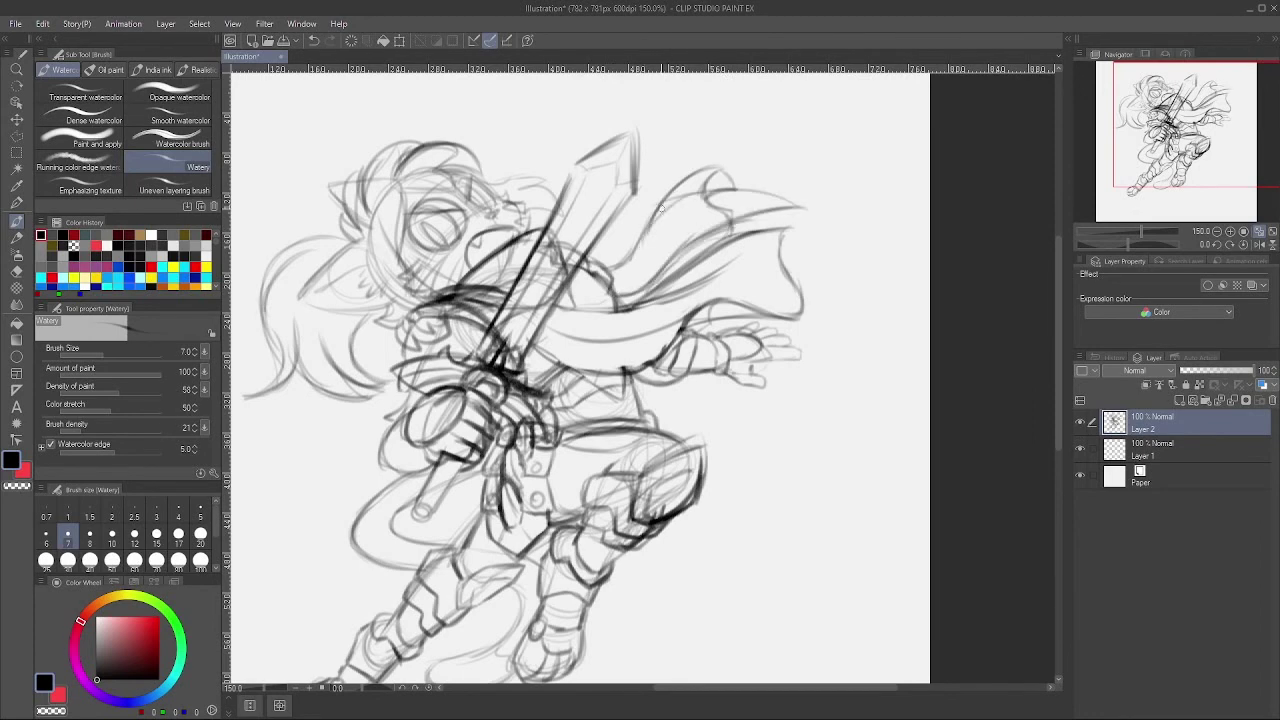
Step: Refine the upper cloth end's contour and add long fold lines along the streaming fabric
drag(608, 270, 800, 197)
mouse_move(707, 208)
mouse_down()
mouse_move(638, 212)
mouse_move(700, 198)
mouse_up()
drag(610, 271, 702, 220)
drag(622, 264, 678, 218)
drag(650, 258, 744, 188)
drag(634, 254, 668, 206)
Step: Move the sketch layer down and across the canvas to free space above and behind the character
mouse_move(1200, 120)
mouse_down()
mouse_move(1188, 163)
mouse_move(1188, 120)
mouse_up()
click(16, 119)
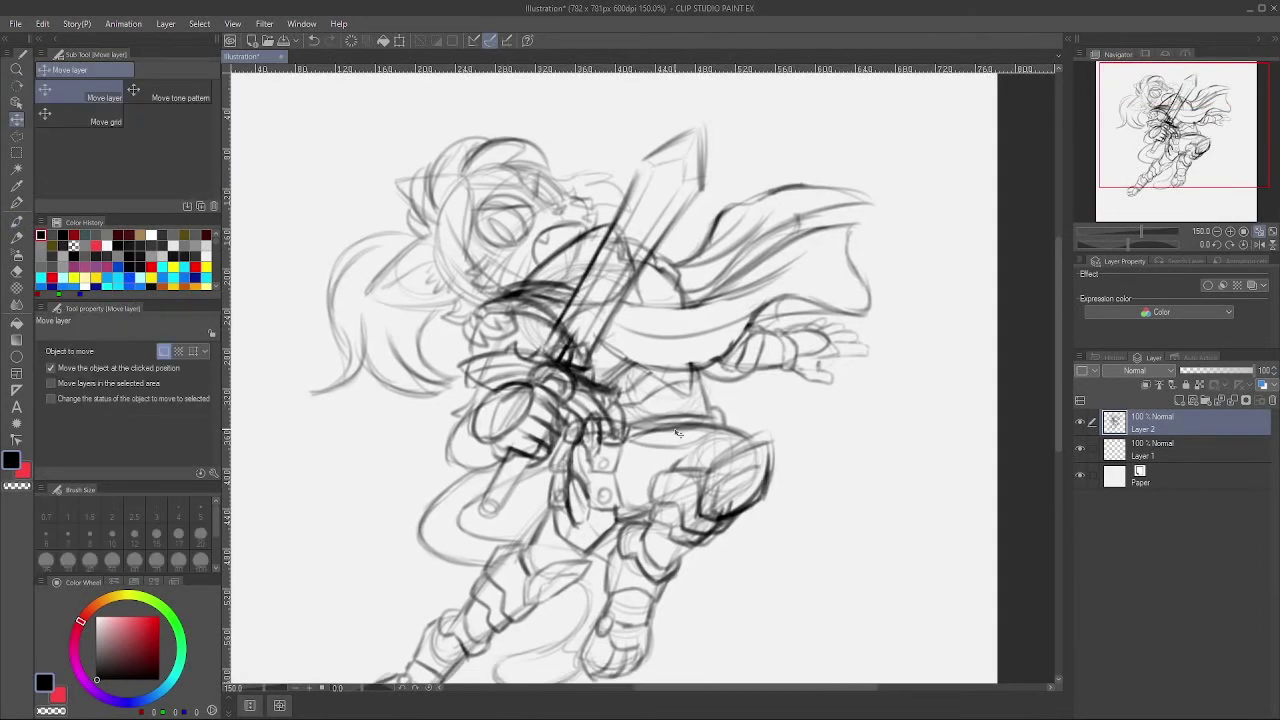
drag(620, 350, 720, 377)
drag(1241, 133, 1237, 149)
drag(640, 350, 645, 395)
mouse_move(1190, 135)
mouse_down()
mouse_move(1199, 158)
mouse_move(1194, 136)
mouse_up()
drag(640, 380, 643, 410)
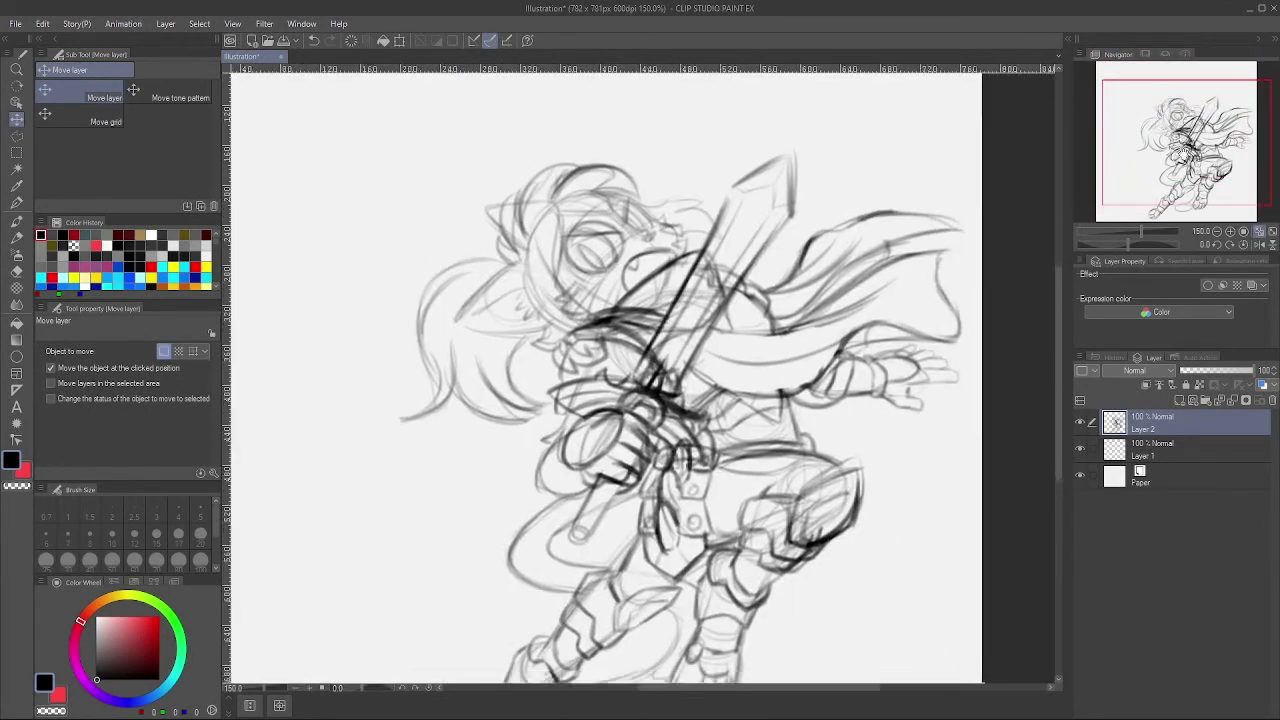
Step: Remove the ponytail and rough in a large, pointed wing shape behind the near shoulder
click(16, 222)
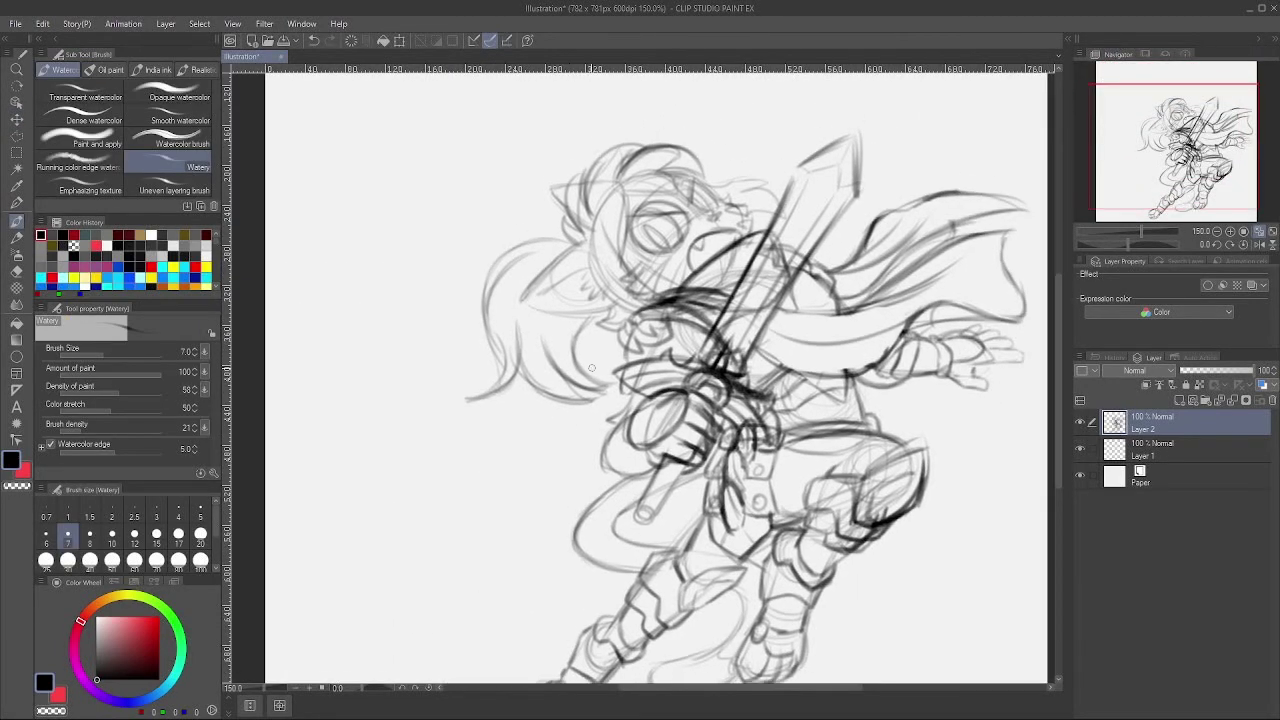
key(ctrl+z)
key(ctrl+z)
key(ctrl+z)
mouse_move(628, 416)
mouse_down()
mouse_move(650, 462)
mouse_move(624, 440)
mouse_move(574, 452)
mouse_move(612, 470)
mouse_move(638, 396)
mouse_move(626, 364)
mouse_move(659, 364)
mouse_move(557, 407)
mouse_move(704, 388)
mouse_move(630, 381)
mouse_move(668, 335)
mouse_up()
mouse_move(681, 276)
mouse_down()
mouse_move(523, 273)
mouse_move(508, 128)
mouse_up()
drag(673, 246, 650, 363)
key(ctrl+minus)
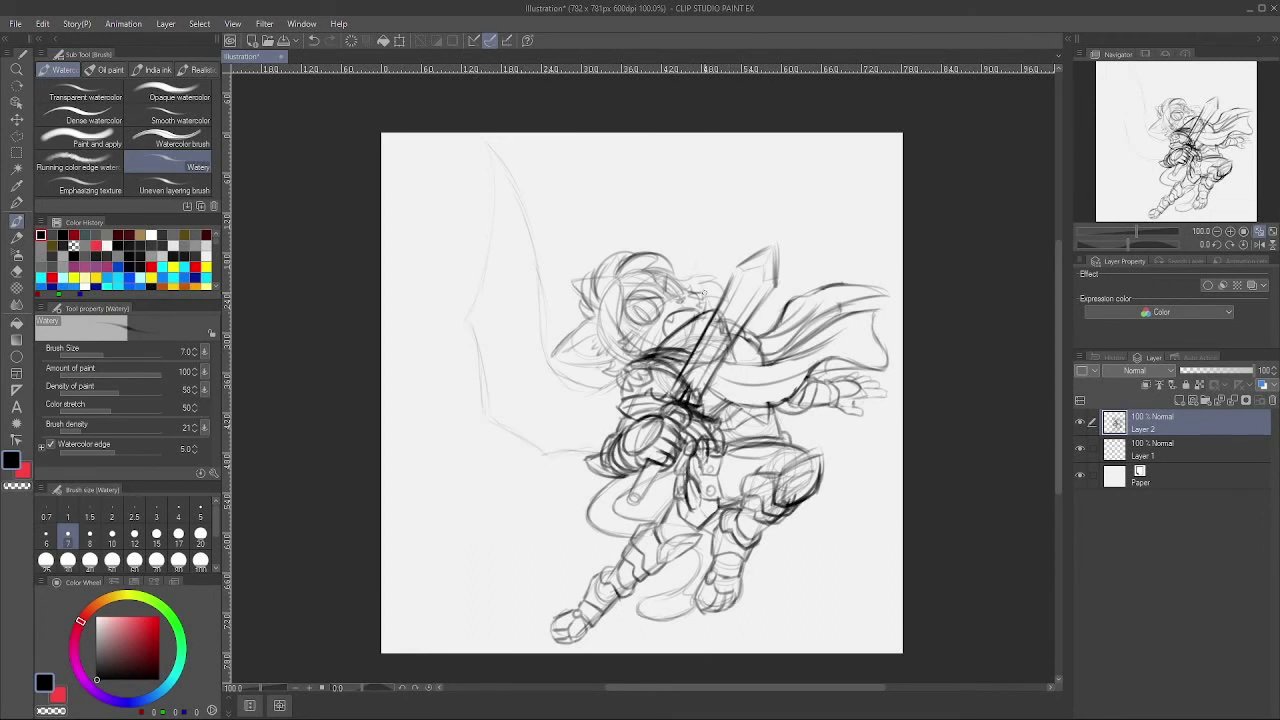
Step: Replace the near wing's outline with a large, rounded sweep and lightly block in the far wing
mouse_move(479, 170)
mouse_down()
mouse_move(502, 440)
mouse_move(606, 467)
mouse_up()
drag(626, 368, 569, 377)
mouse_move(538, 306)
mouse_down()
mouse_move(545, 150)
mouse_move(517, 434)
mouse_up()
mouse_move(469, 146)
mouse_down()
mouse_move(485, 207)
mouse_move(490, 408)
mouse_up()
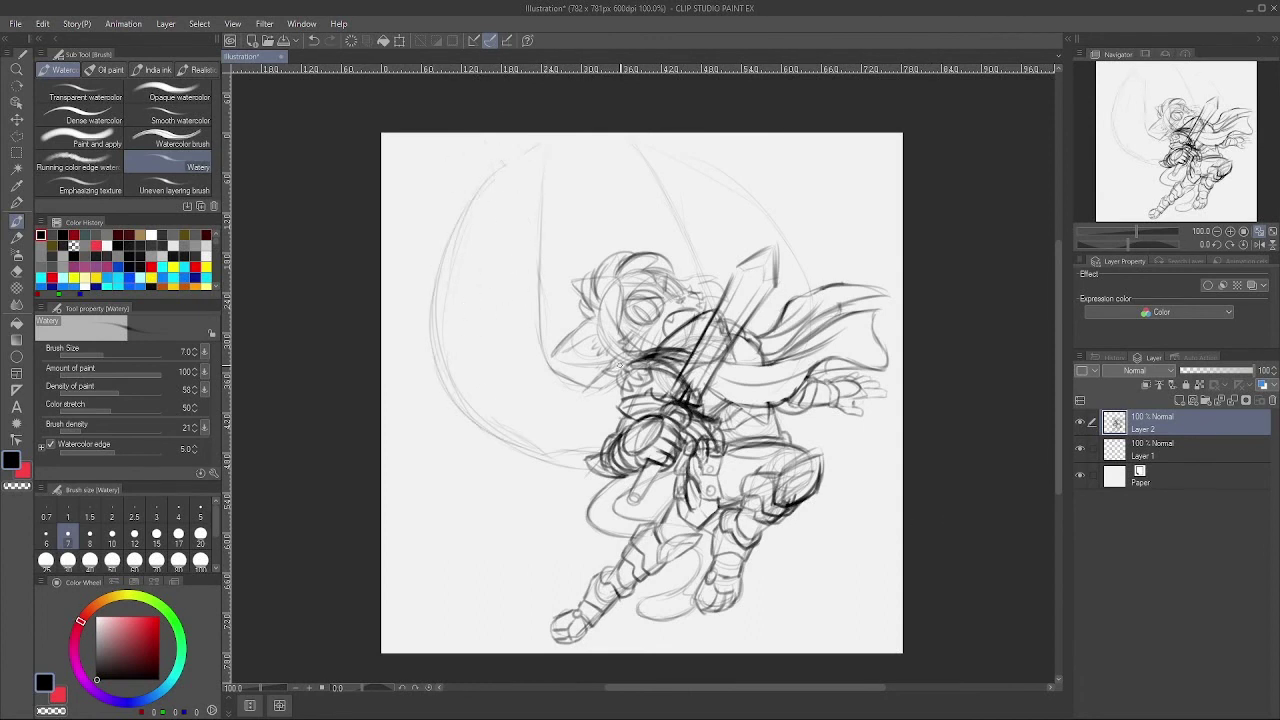
Step: Darken the near wing's leading edge and draw its long tip feathers and small feathers near the shoulder
mouse_move(619, 365)
mouse_down()
mouse_move(592, 372)
mouse_move(578, 400)
mouse_move(548, 280)
mouse_move(554, 212)
mouse_up()
mouse_move(536, 272)
mouse_down()
mouse_move(530, 255)
mouse_move(518, 330)
mouse_move(603, 405)
mouse_up()
mouse_move(578, 142)
mouse_down()
mouse_move(545, 232)
mouse_move(505, 238)
mouse_up()
drag(500, 165, 492, 272)
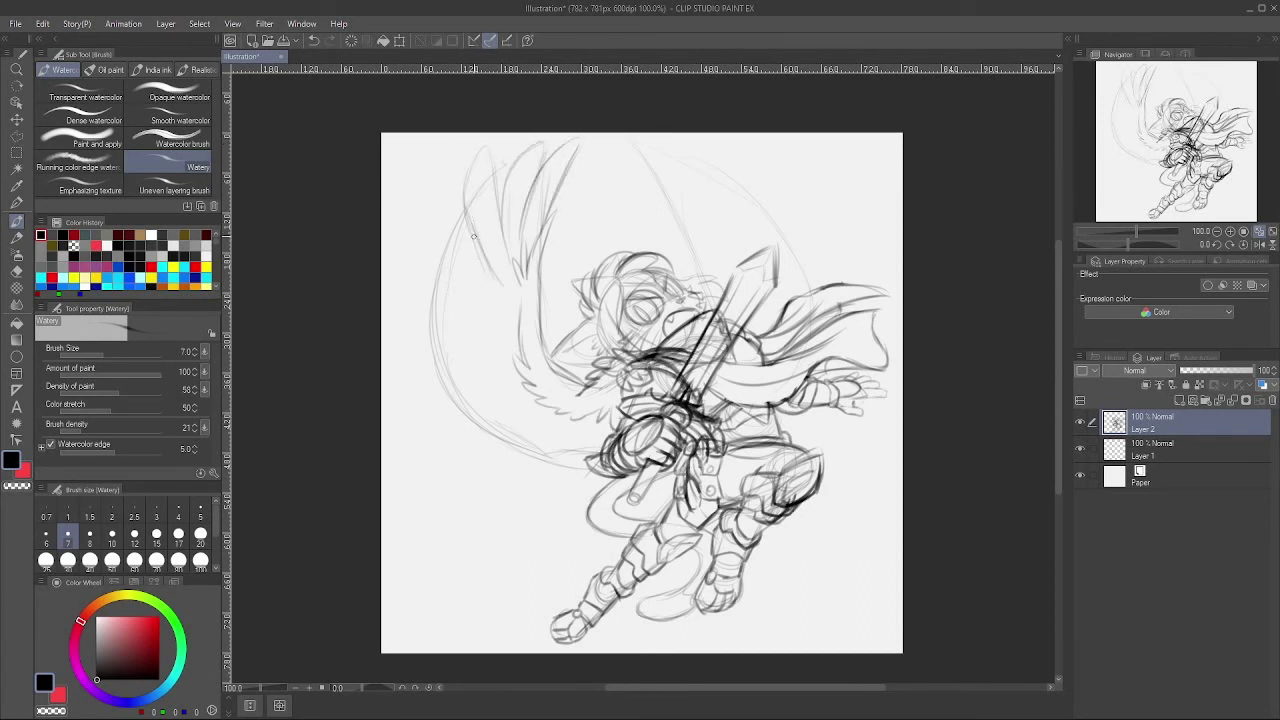
Step: Fill the near wing with long outer flight feathers and layered rows of shorter inner feathers
drag(440, 190, 484, 296)
mouse_move(425, 252)
mouse_down()
mouse_move(480, 340)
mouse_move(458, 406)
mouse_move(606, 478)
mouse_up()
drag(508, 228, 462, 340)
mouse_move(460, 354)
mouse_down()
mouse_move(508, 416)
mouse_move(600, 454)
mouse_up()
drag(516, 402, 606, 440)
drag(510, 314, 486, 360)
drag(514, 352, 490, 392)
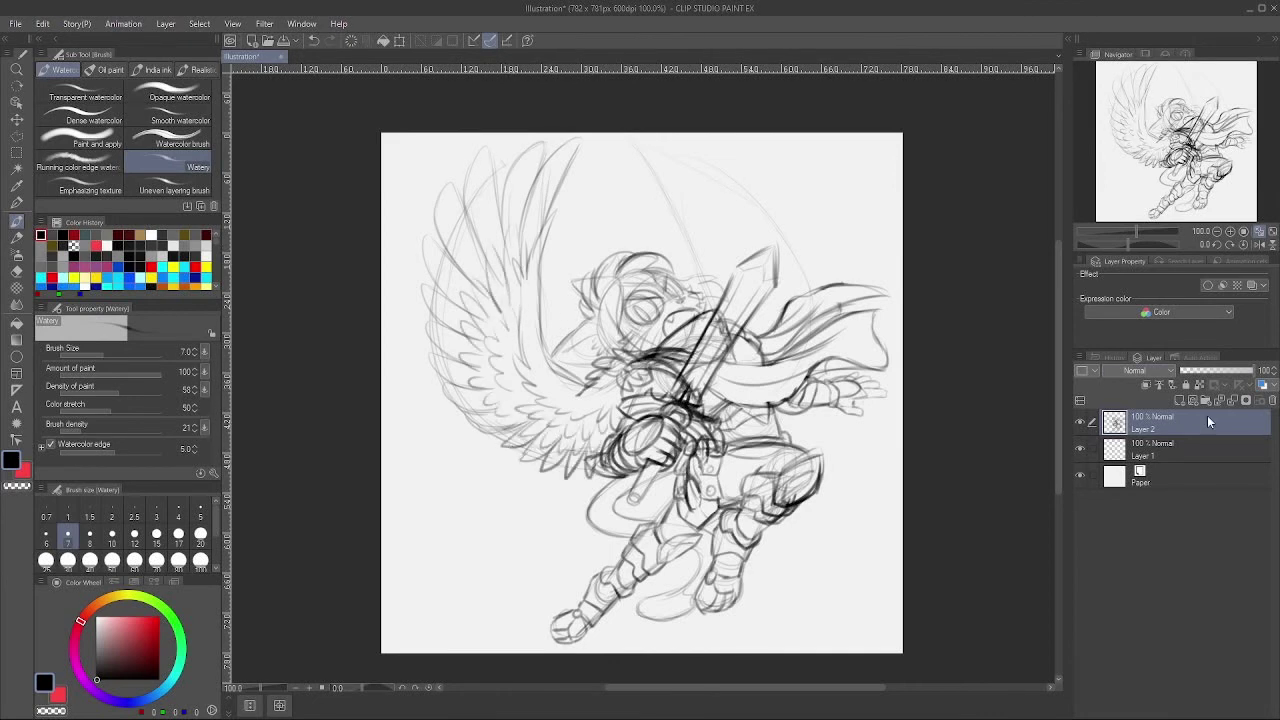
Step: Draw the far wing behind the sword with long upper flight feathers and shorter overlapping feathers down its outer edge
mouse_move(697, 268)
mouse_down()
mouse_move(662, 210)
mouse_move(702, 246)
mouse_up()
mouse_move(708, 250)
mouse_down()
mouse_move(700, 284)
mouse_move(730, 300)
mouse_up()
drag(616, 140, 692, 230)
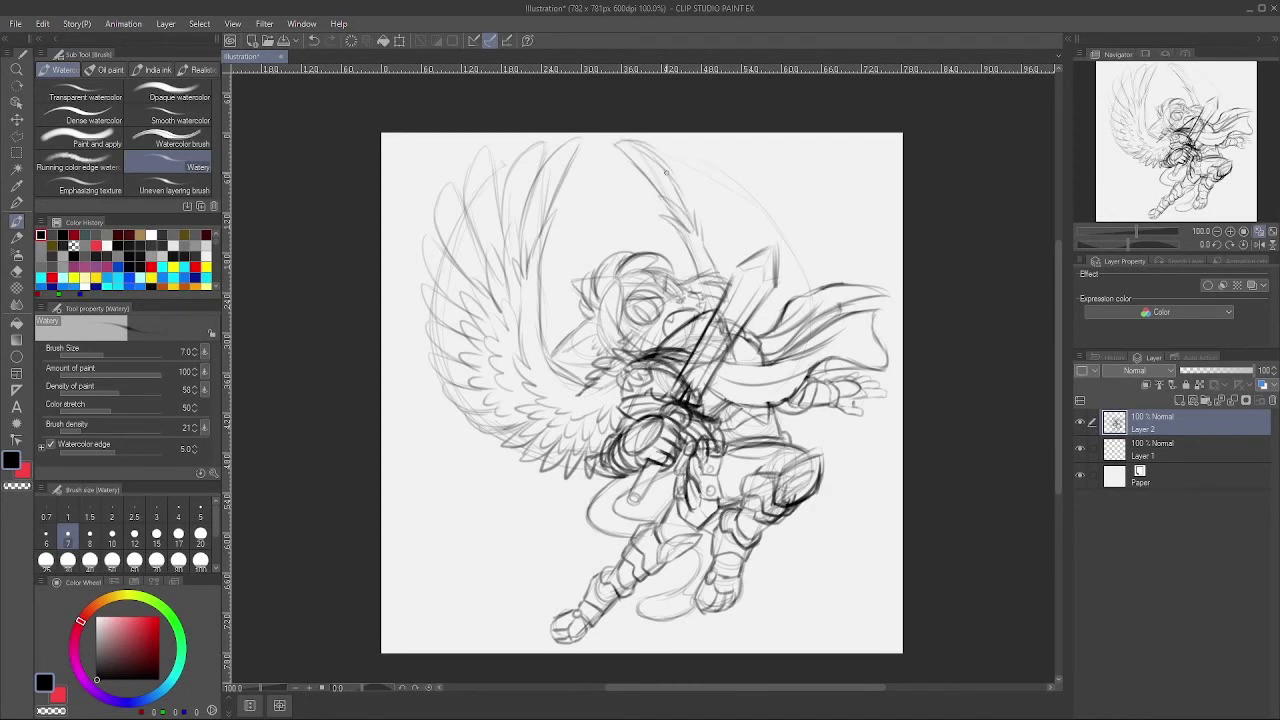
drag(655, 144, 710, 240)
drag(718, 160, 742, 250)
drag(748, 180, 758, 252)
drag(752, 204, 798, 318)
mouse_move(720, 250)
mouse_down()
mouse_move(716, 204)
mouse_move(728, 261)
mouse_up()
drag(724, 249, 720, 279)
drag(774, 290, 758, 334)
Step: Sketch faint circular motion arcs around the figure and scatter several loose falling feathers around it
mouse_move(442, 349)
mouse_down()
mouse_move(395, 290)
mouse_move(445, 313)
mouse_up()
drag(435, 365, 556, 505)
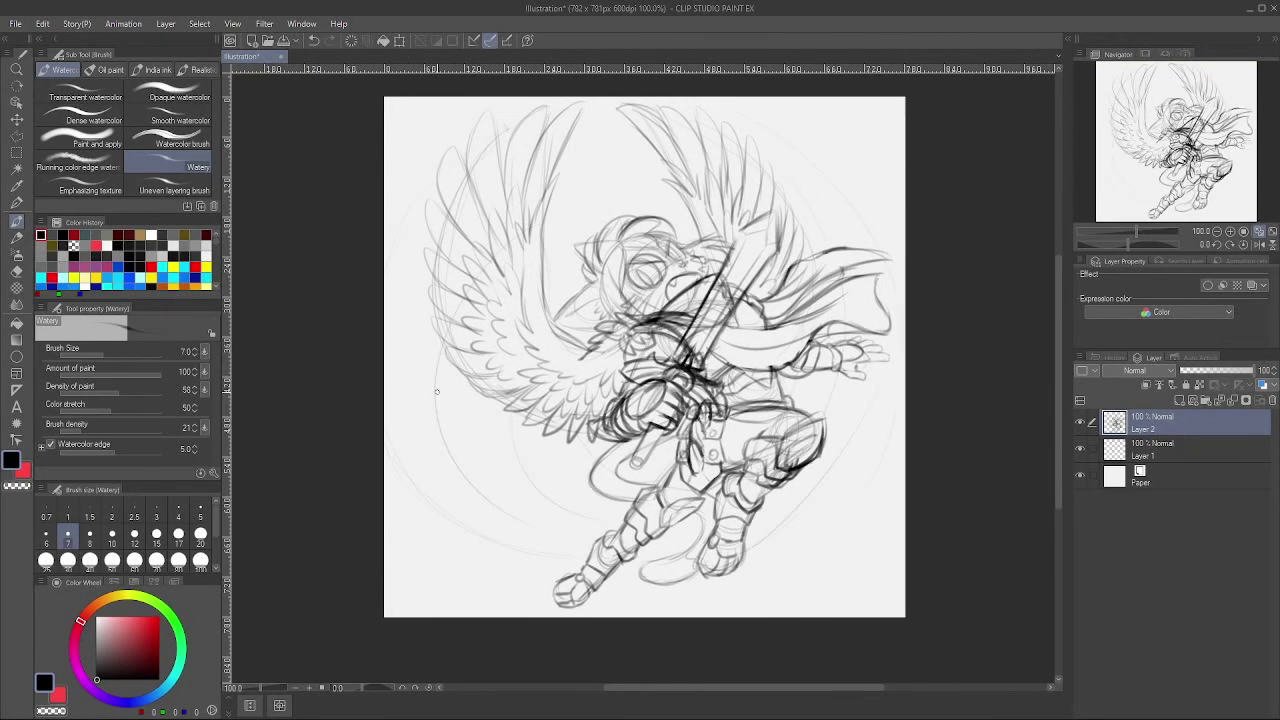
drag(436, 391, 466, 472)
mouse_move(442, 425)
mouse_down()
mouse_move(474, 480)
mouse_move(442, 456)
mouse_move(481, 495)
mouse_up()
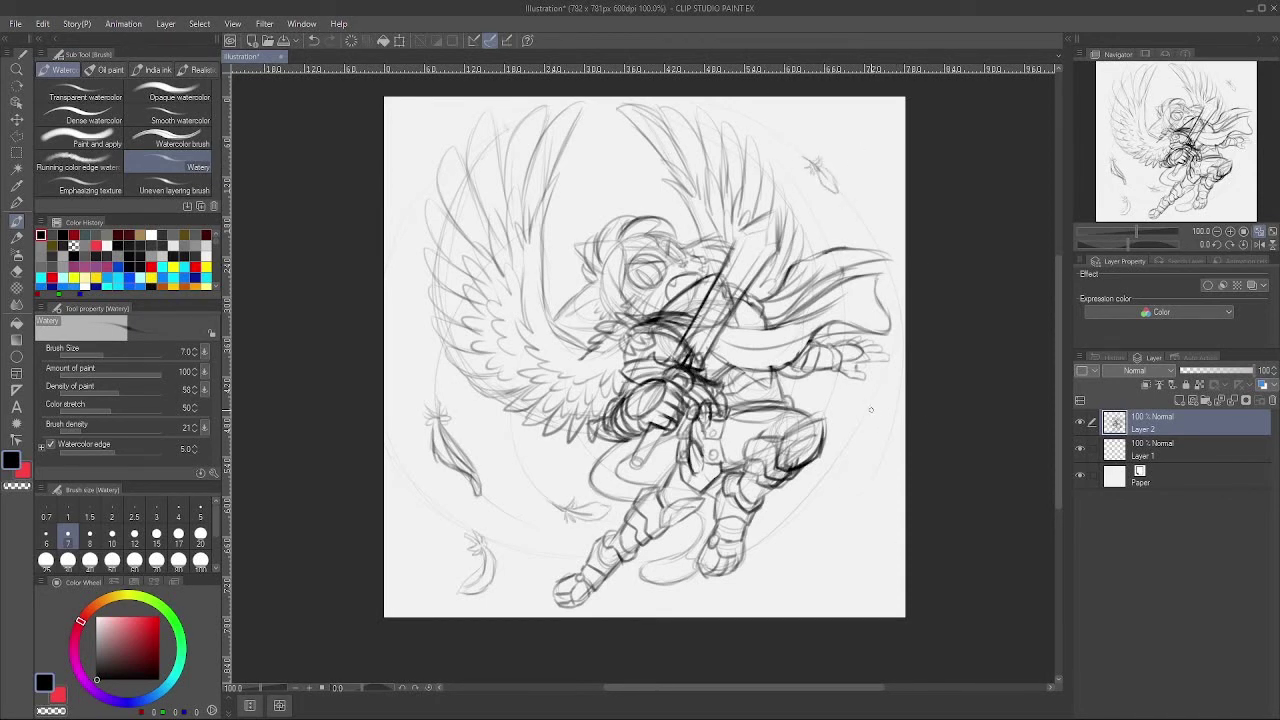
drag(870, 409, 860, 466)
drag(807, 503, 805, 516)
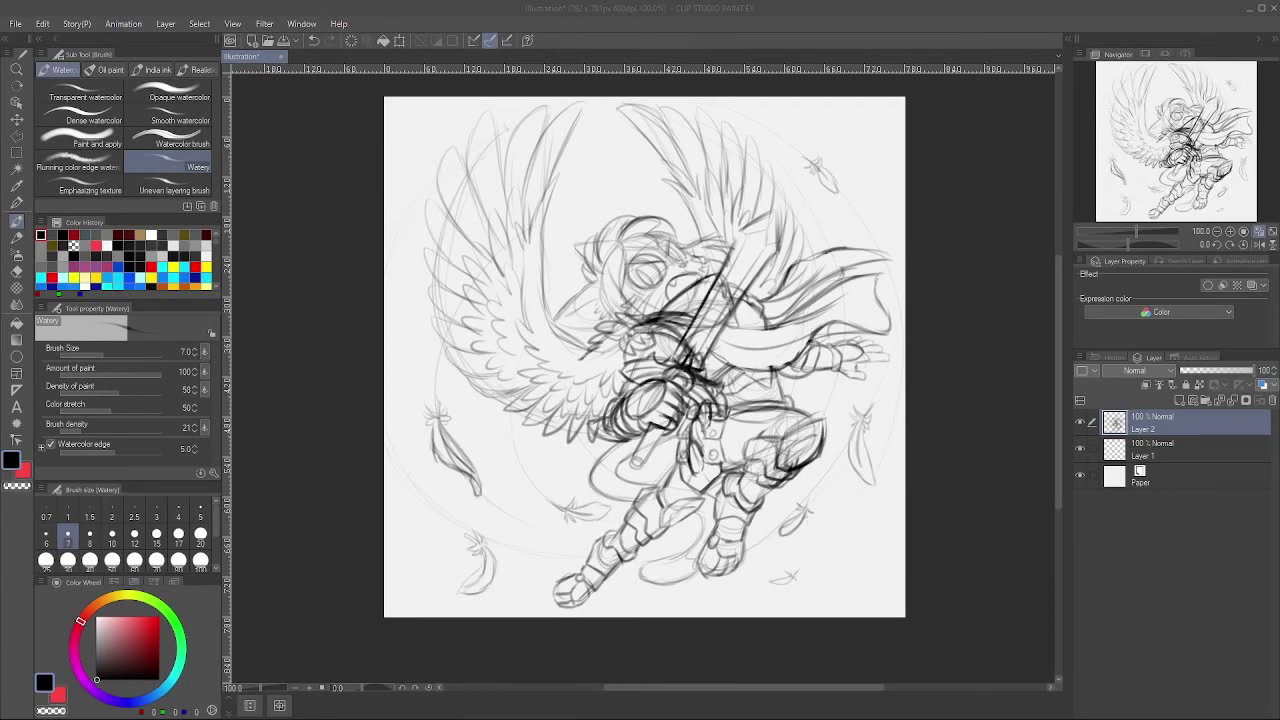
click(543, 675)
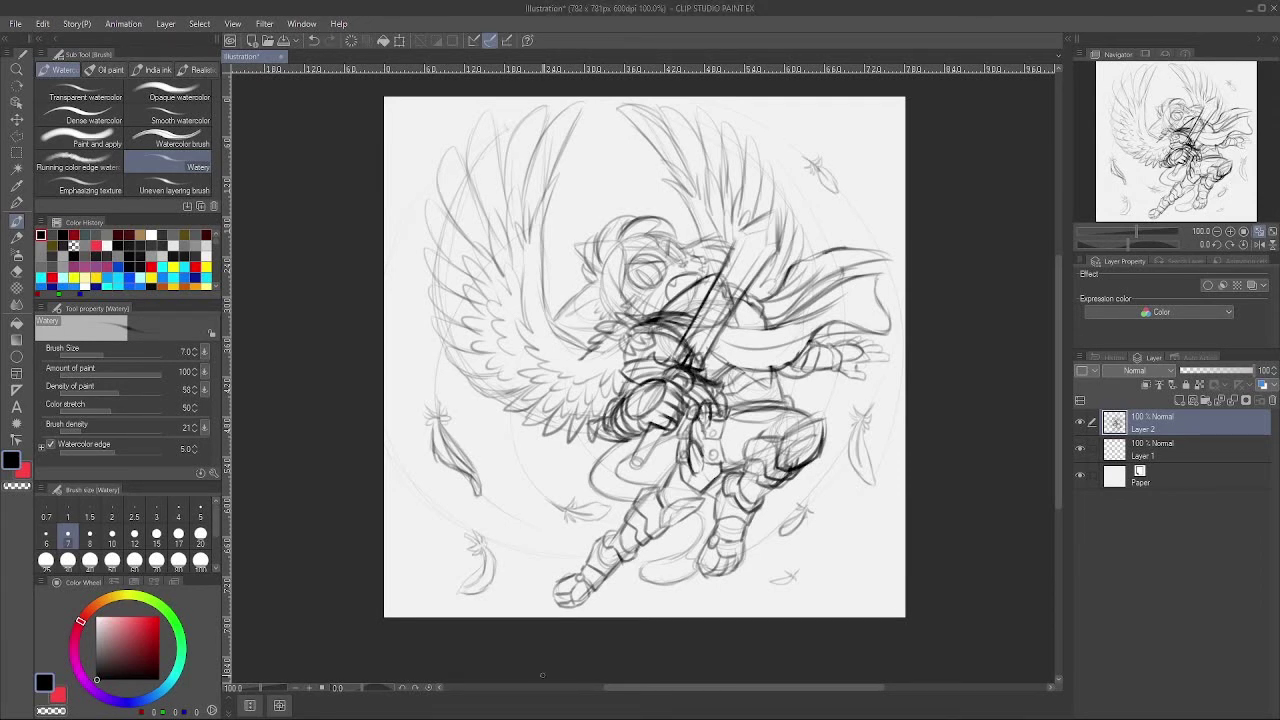
Step: Tint Layer 2 blue and rename it Sketch, with a new vector layer named Outline above it as the active layer
click(1251, 285)
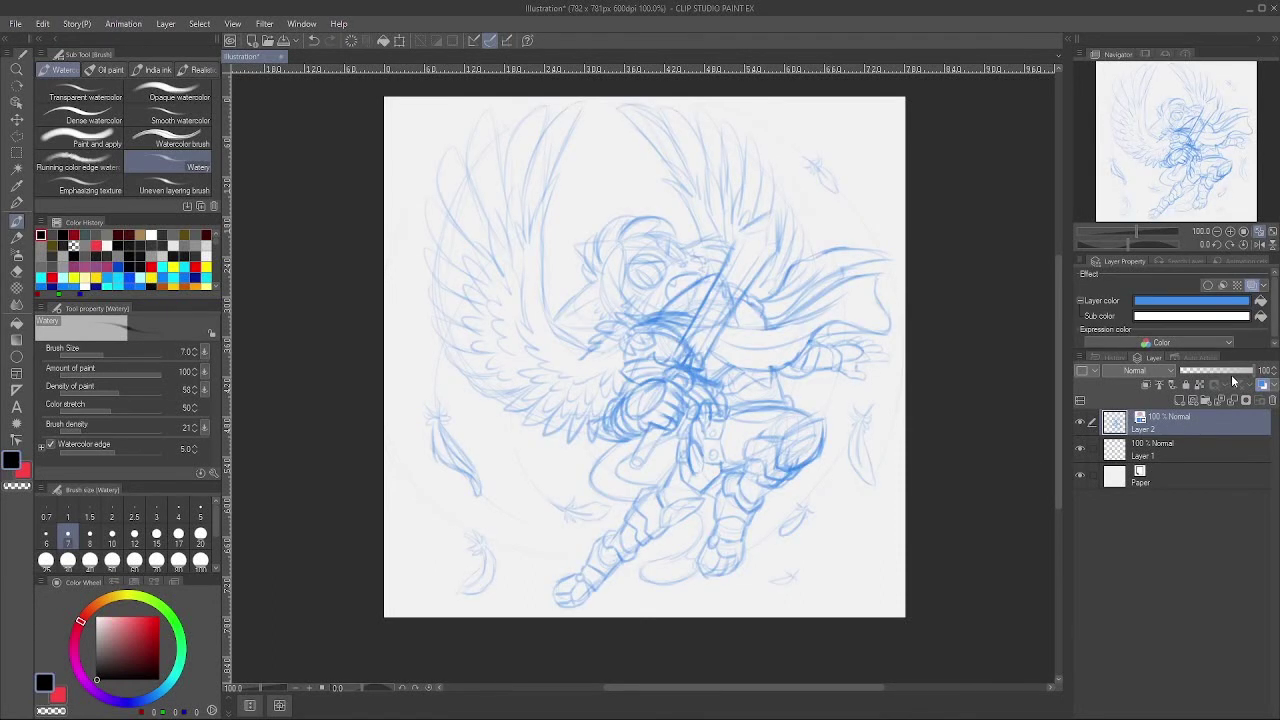
click(1193, 401)
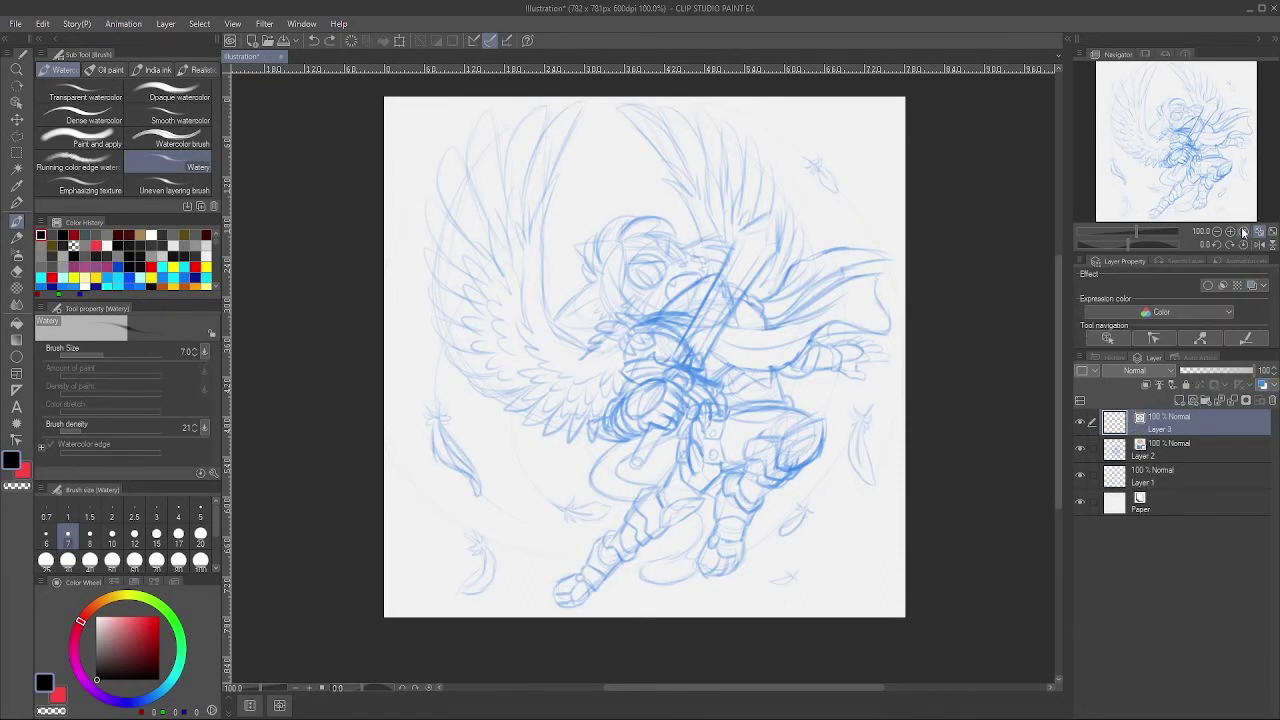
double_click(1170, 430)
text(Outline)
key(Return)
click(1150, 449)
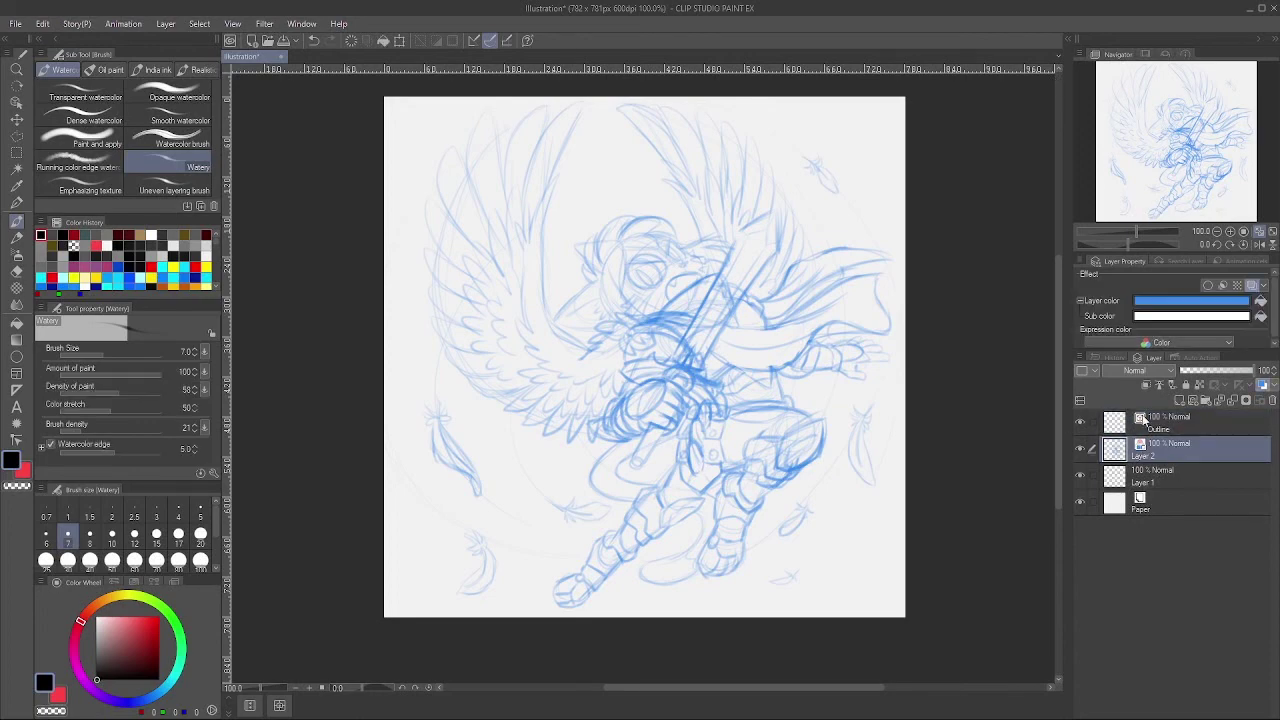
click(1210, 428)
Step: Set up the Mapping pen for inking with brush size 5 and stabilization 100
scroll(674, 212, up, 2)
click(17, 203)
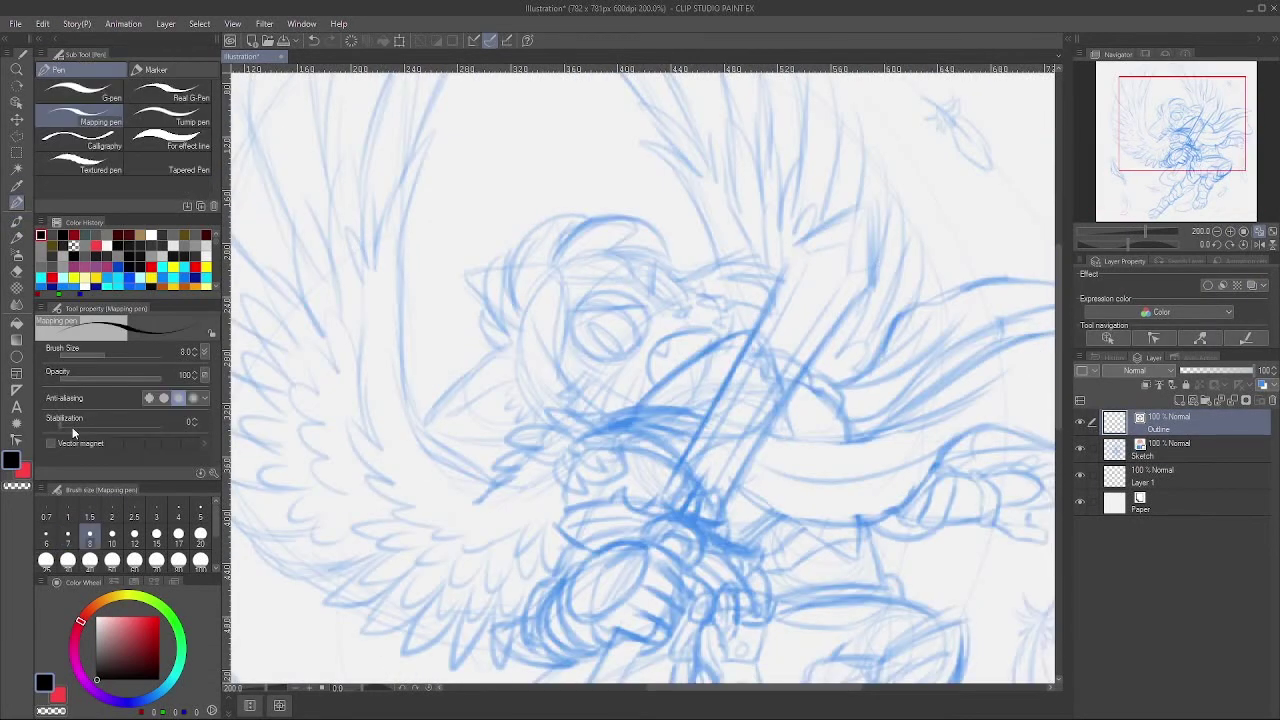
scroll(608, 232, up, 2)
drag(609, 428, 609, 360)
click(68, 537)
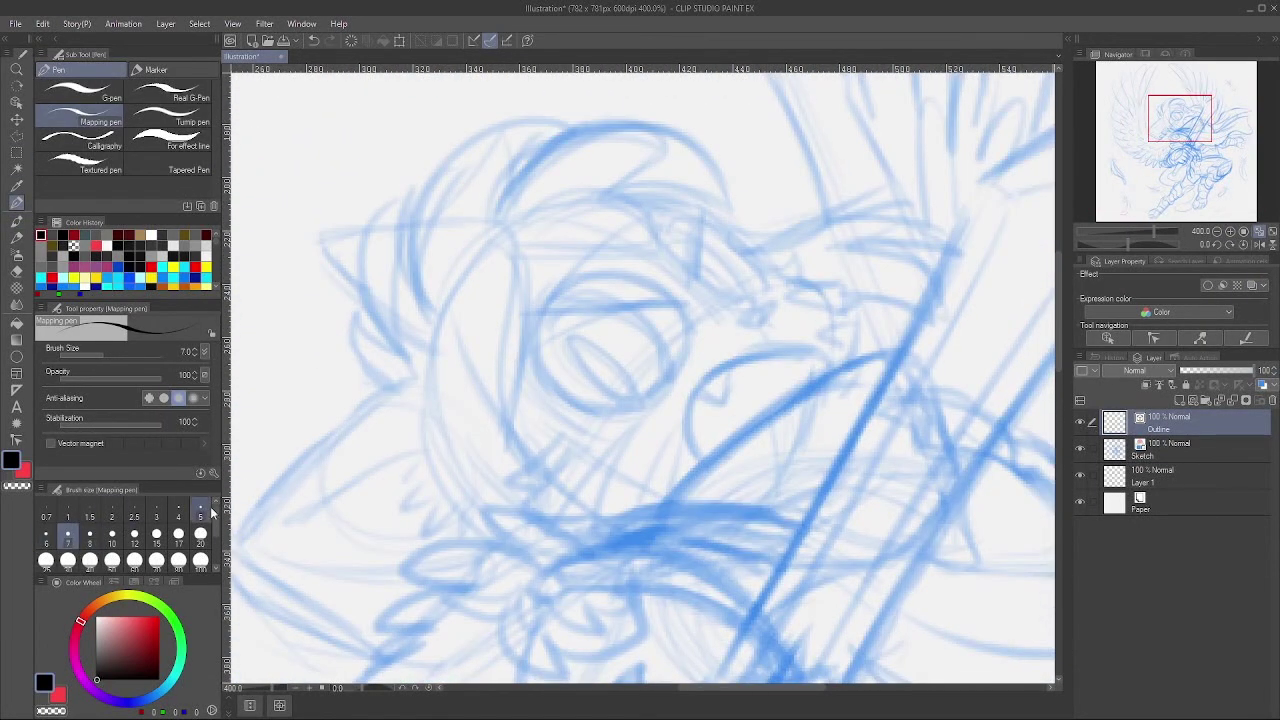
click(203, 512)
Step: Ink the near eye with a thick upper lid, lower lashes, a curved iris and a slanted oval pupil
mouse_move(683, 306)
mouse_down()
mouse_move(582, 308)
mouse_move(530, 348)
mouse_move(685, 306)
mouse_up()
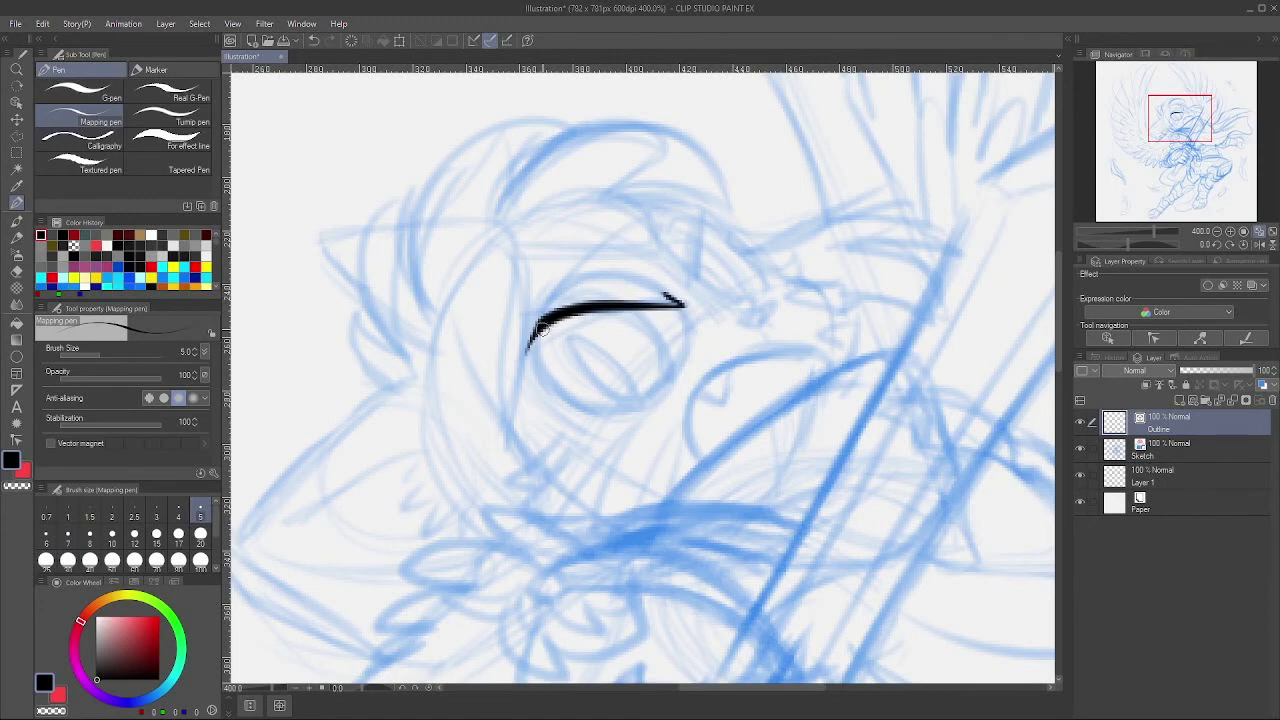
mouse_move(541, 328)
mouse_down()
mouse_move(546, 397)
mouse_move(612, 414)
mouse_move(602, 432)
mouse_up()
drag(611, 437, 649, 405)
mouse_move(547, 317)
mouse_down()
mouse_move(549, 403)
mouse_move(607, 414)
mouse_up()
mouse_move(499, 398)
mouse_down()
mouse_move(598, 414)
mouse_move(525, 432)
mouse_move(606, 414)
mouse_up()
mouse_move(670, 299)
mouse_down()
mouse_move(695, 325)
mouse_move(670, 382)
mouse_move(598, 420)
mouse_up()
drag(598, 305, 570, 404)
drag(618, 310, 660, 388)
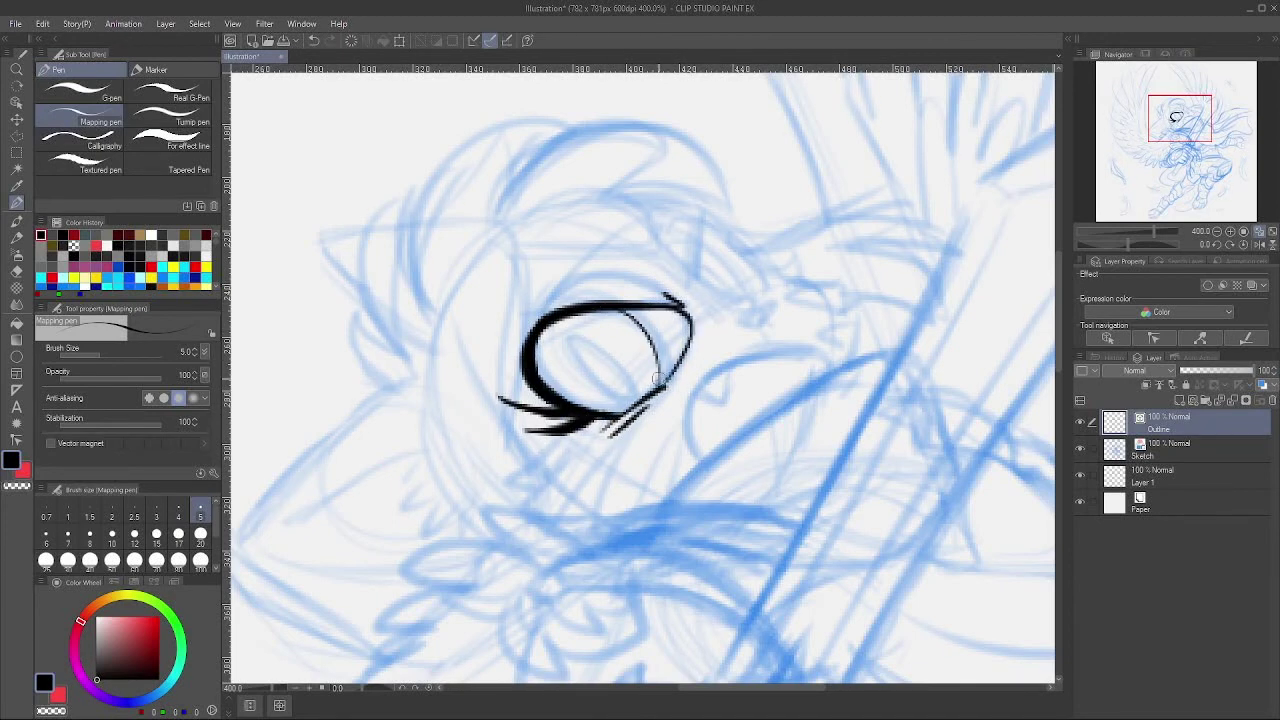
mouse_move(560, 341)
mouse_down()
mouse_move(571, 377)
mouse_move(576, 338)
mouse_move(561, 357)
mouse_up()
Step: Ink the nose, the open snarling mouth with its fangs and tongue line, and the front of the muzzle
mouse_move(732, 302)
mouse_down()
mouse_move(772, 282)
mouse_move(805, 308)
mouse_move(803, 348)
mouse_move(700, 386)
mouse_move(682, 486)
mouse_up()
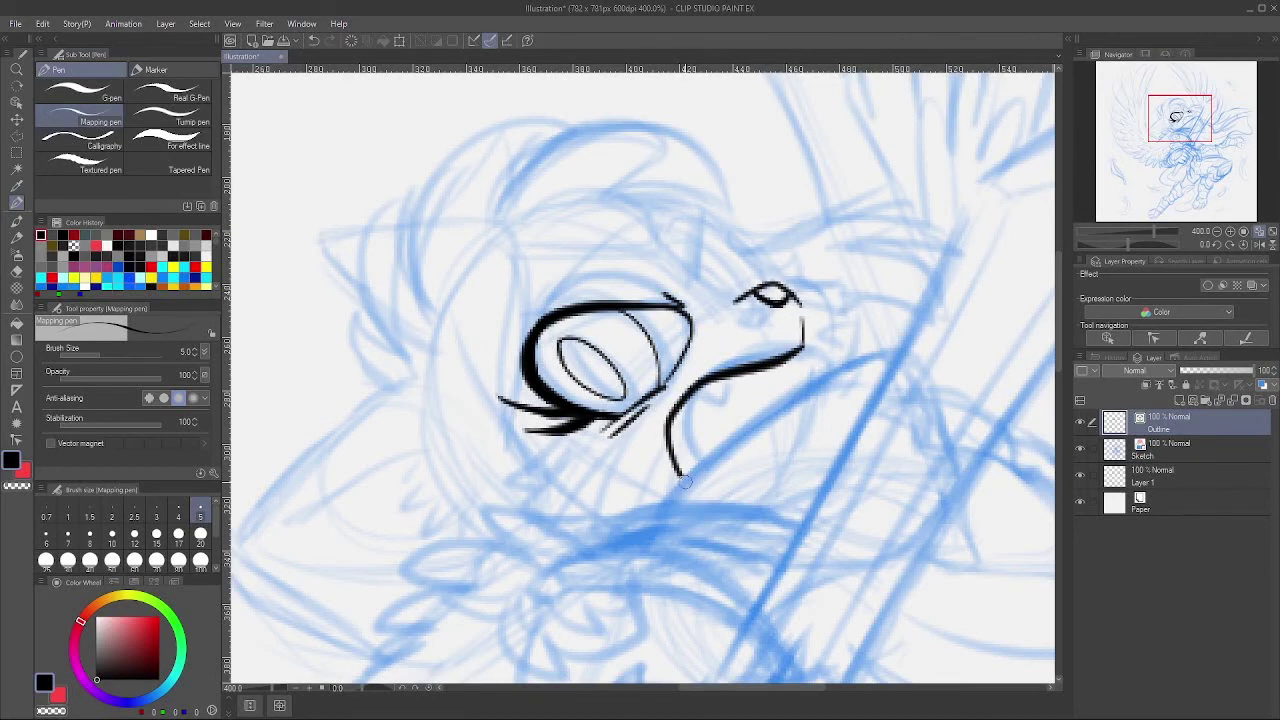
drag(800, 340, 828, 376)
drag(670, 412, 812, 354)
drag(800, 350, 808, 374)
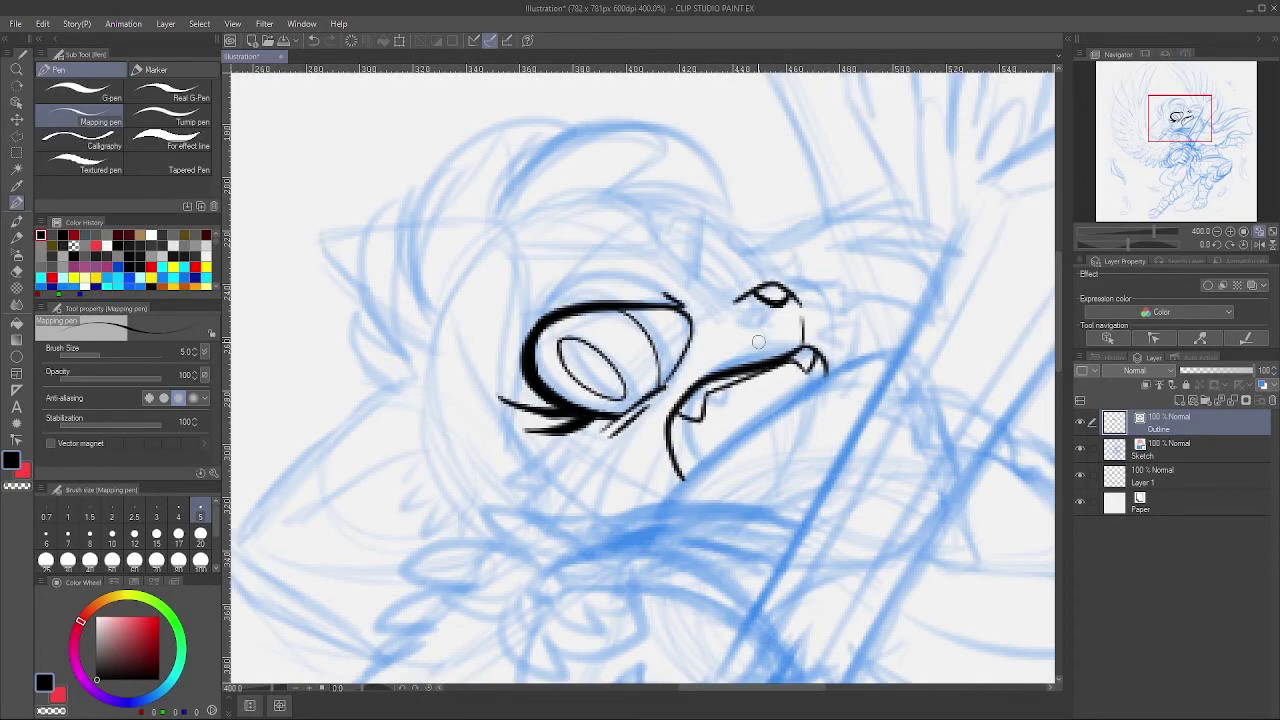
drag(676, 452, 738, 435)
mouse_move(819, 273)
mouse_down()
mouse_move(689, 377)
mouse_move(705, 405)
mouse_move(704, 479)
mouse_up()
drag(1211, 137, 1179, 116)
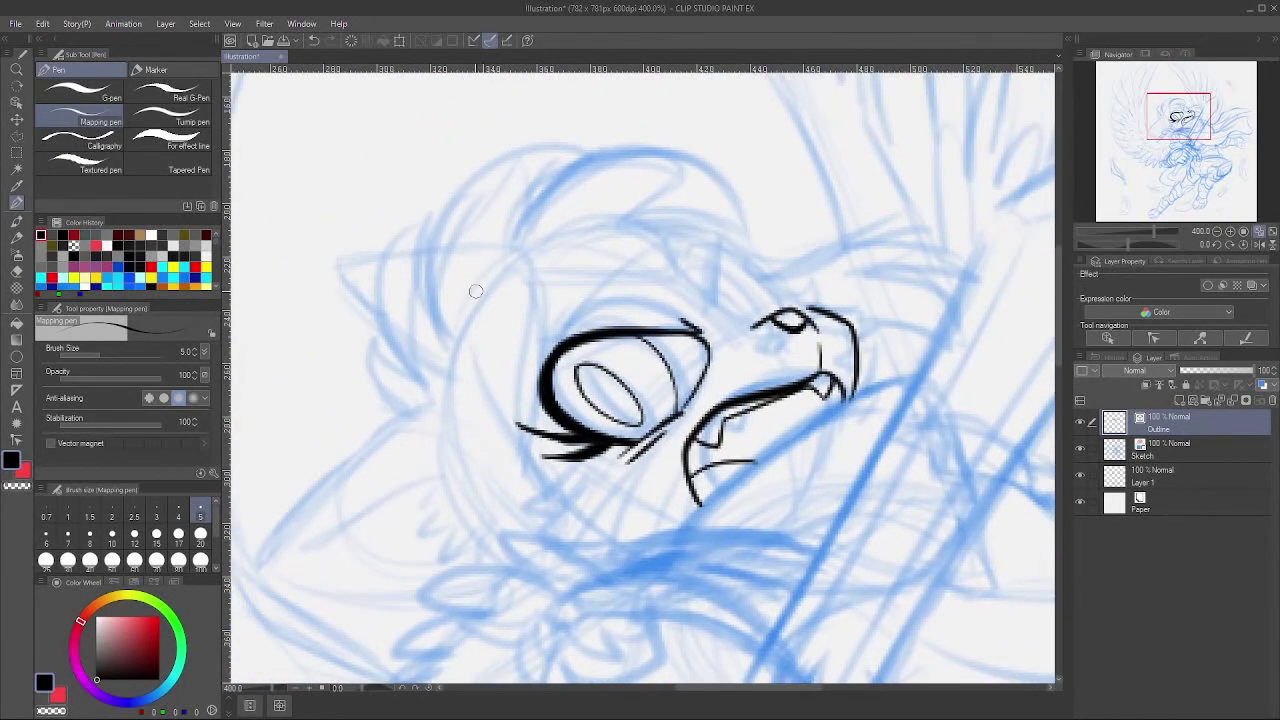
Step: Ink the spiky hair tufts, the swept fringe and the long lock framing the near side of the face
mouse_move(475, 291)
mouse_down()
mouse_move(491, 112)
mouse_move(495, 270)
mouse_up()
mouse_move(486, 214)
mouse_down()
mouse_move(591, 131)
mouse_move(745, 152)
mouse_up()
mouse_move(550, 236)
mouse_down()
mouse_move(680, 192)
mouse_move(831, 203)
mouse_move(540, 268)
mouse_move(536, 482)
mouse_move(455, 336)
mouse_up()
drag(502, 273, 461, 405)
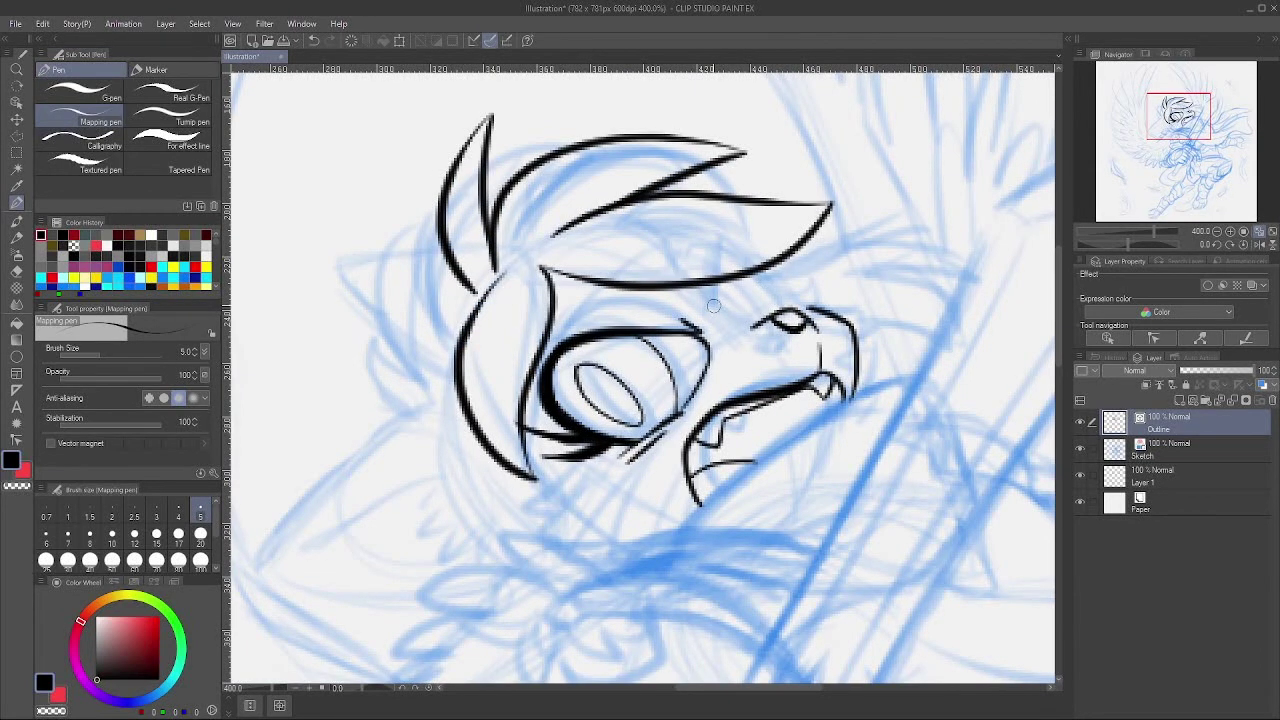
Step: Ink the far eye beneath the fringe with its pupil, heavy upper lid and outer lashes
drag(719, 284, 717, 311)
drag(760, 274, 788, 313)
drag(729, 291, 756, 321)
mouse_move(730, 289)
mouse_down()
mouse_move(757, 319)
mouse_move(740, 314)
mouse_move(811, 306)
mouse_up()
mouse_move(757, 273)
mouse_down()
mouse_move(786, 303)
mouse_move(803, 284)
mouse_up()
drag(786, 293, 793, 259)
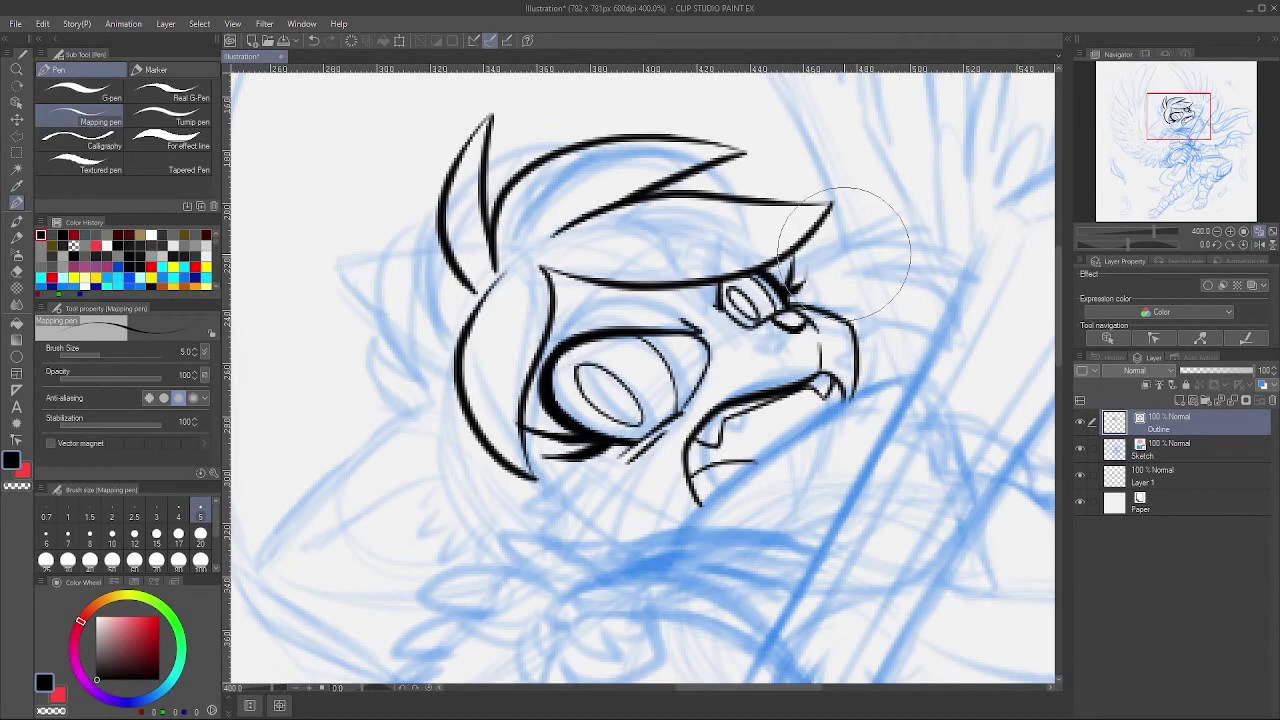
Step: Ink the brow crease and cheek fur, and continue the hair down the back of the head to the neck
drag(548, 322, 685, 307)
mouse_move(667, 299)
mouse_down()
mouse_move(684, 307)
mouse_move(553, 328)
mouse_move(696, 303)
mouse_up()
drag(628, 472, 652, 326)
key(ctrl+minus)
key(ctrl+minus)
mouse_move(577, 247)
mouse_down()
mouse_move(544, 261)
mouse_move(508, 213)
mouse_move(497, 262)
mouse_up()
mouse_move(506, 275)
mouse_down()
mouse_move(530, 290)
mouse_move(504, 318)
mouse_move(536, 396)
mouse_move(686, 428)
mouse_move(570, 382)
mouse_move(652, 388)
mouse_move(582, 372)
mouse_up()
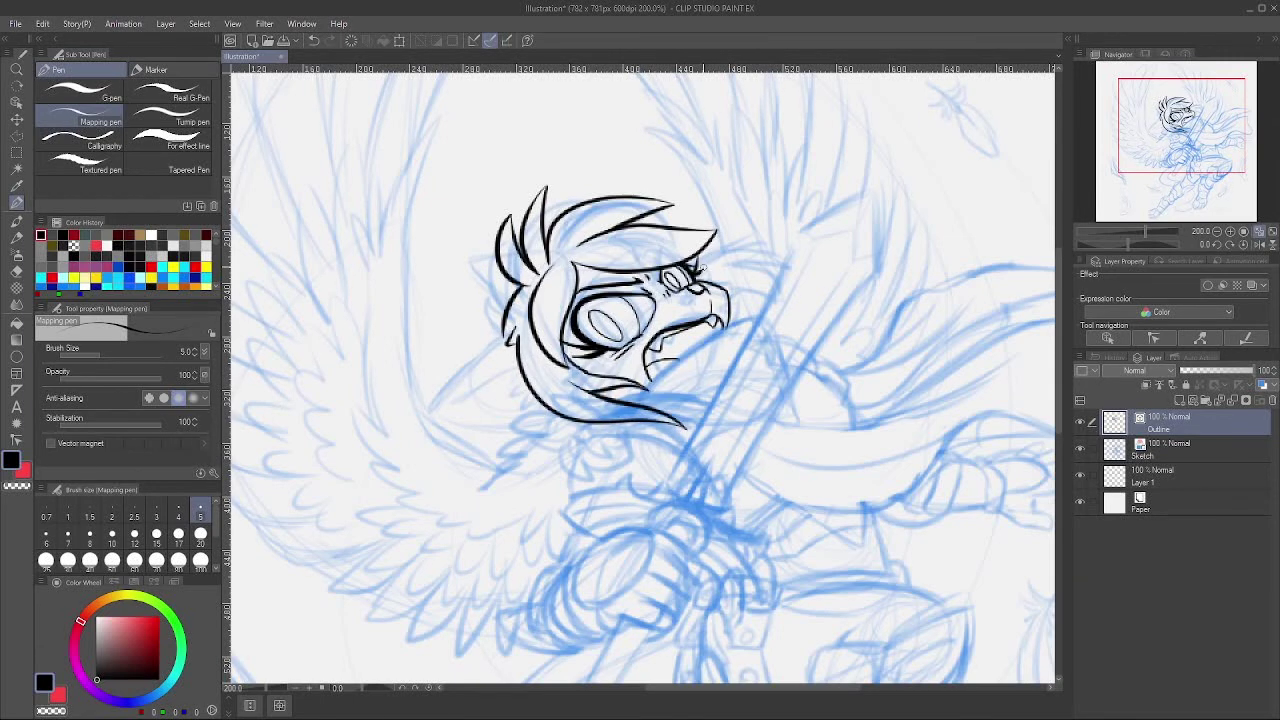
Step: Ink the strands beyond the muzzle and both pointed ears, adding jagged inner fur to the near ear
mouse_move(718, 266)
mouse_down()
mouse_move(788, 242)
mouse_move(728, 270)
mouse_move(784, 264)
mouse_move(716, 211)
mouse_up()
mouse_move(474, 242)
mouse_down()
mouse_move(424, 318)
mouse_move(497, 315)
mouse_up()
drag(495, 313, 471, 282)
drag(482, 271, 425, 320)
drag(425, 320, 508, 313)
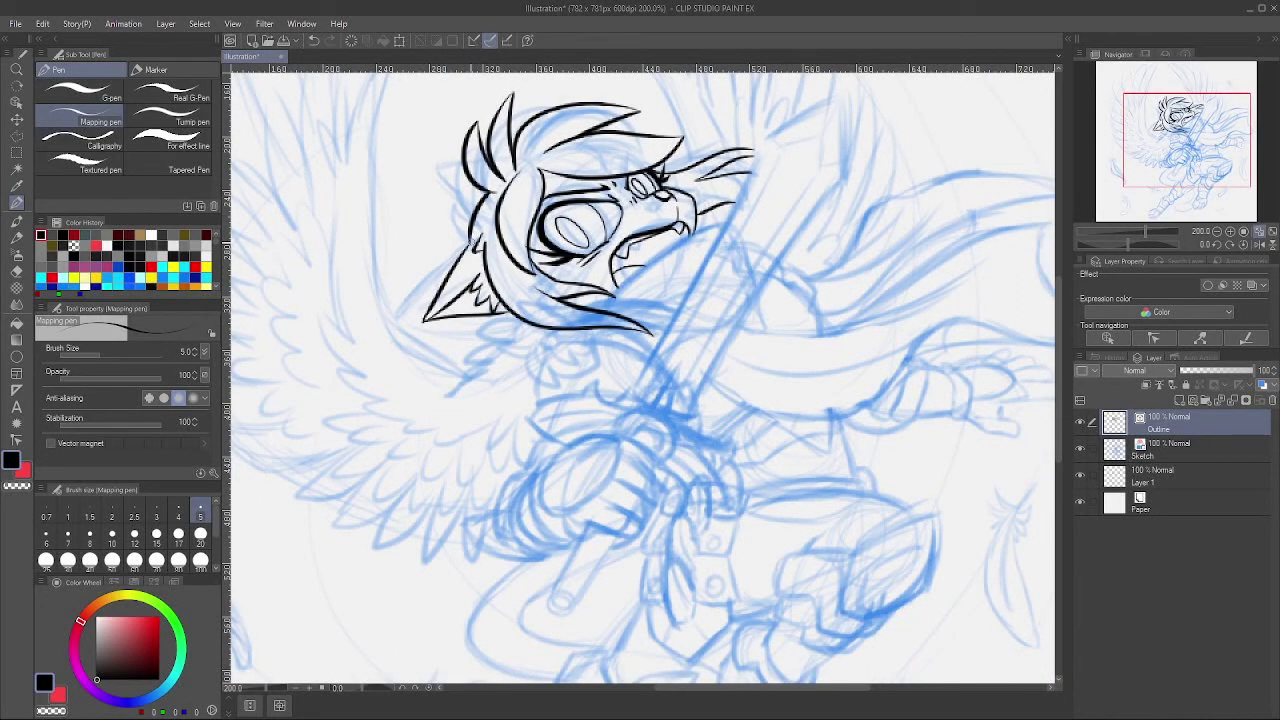
drag(468, 237, 476, 248)
drag(474, 200, 480, 205)
drag(532, 334, 564, 276)
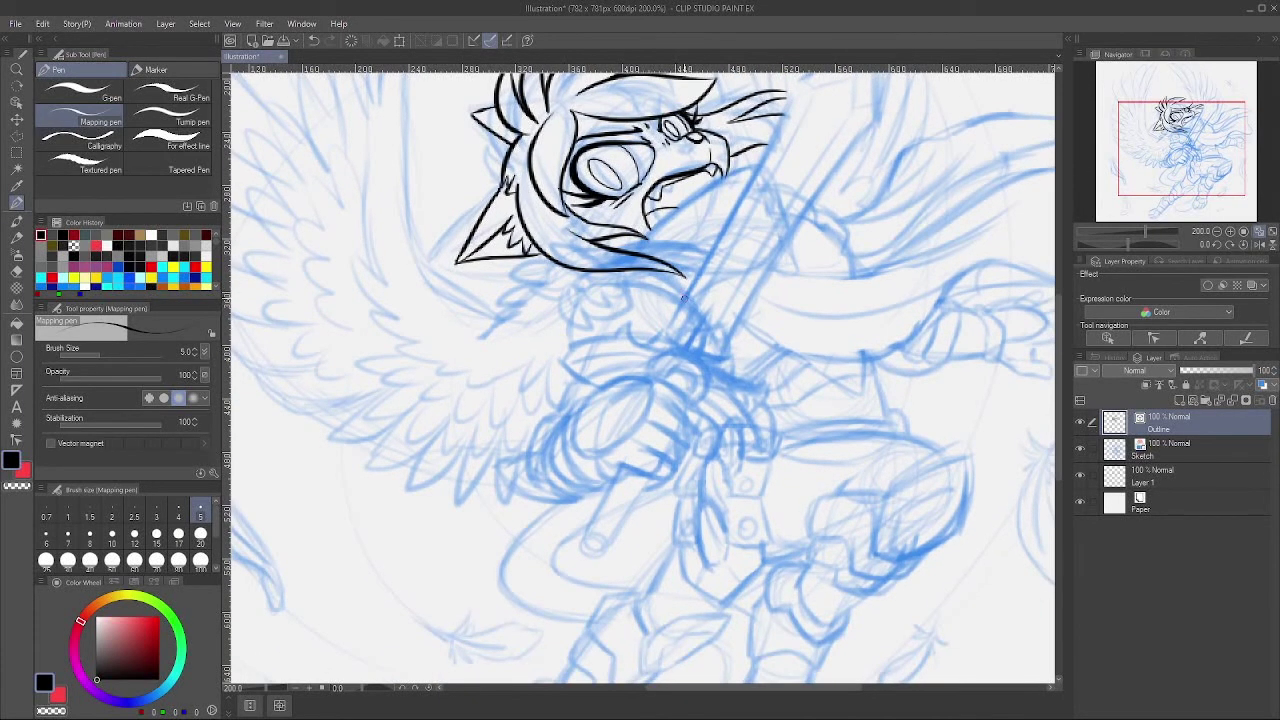
Step: Ink the collar and near shoulder, the rounded gauntlet cuff and the clenched fingers of the sword hand
mouse_move(688, 296)
mouse_down()
mouse_move(661, 272)
mouse_move(625, 266)
mouse_move(568, 279)
mouse_move(564, 314)
mouse_move(630, 286)
mouse_move(686, 300)
mouse_up()
mouse_move(604, 298)
mouse_down()
mouse_move(560, 246)
mouse_move(524, 286)
mouse_up()
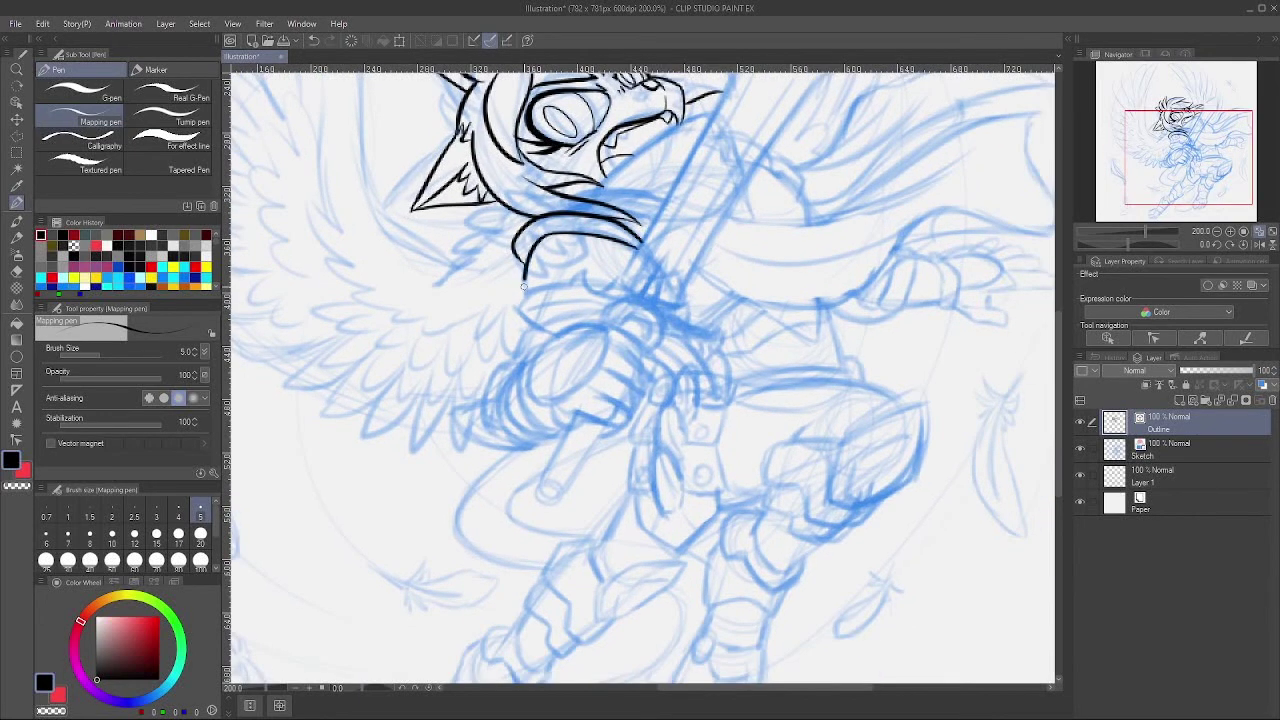
drag(617, 281, 588, 277)
drag(565, 352, 557, 316)
mouse_move(539, 369)
mouse_down()
mouse_move(598, 318)
mouse_move(580, 284)
mouse_up()
mouse_move(530, 368)
mouse_down()
mouse_move(586, 300)
mouse_move(584, 284)
mouse_move(536, 305)
mouse_move(518, 345)
mouse_move(548, 391)
mouse_move(597, 385)
mouse_move(647, 327)
mouse_move(592, 396)
mouse_up()
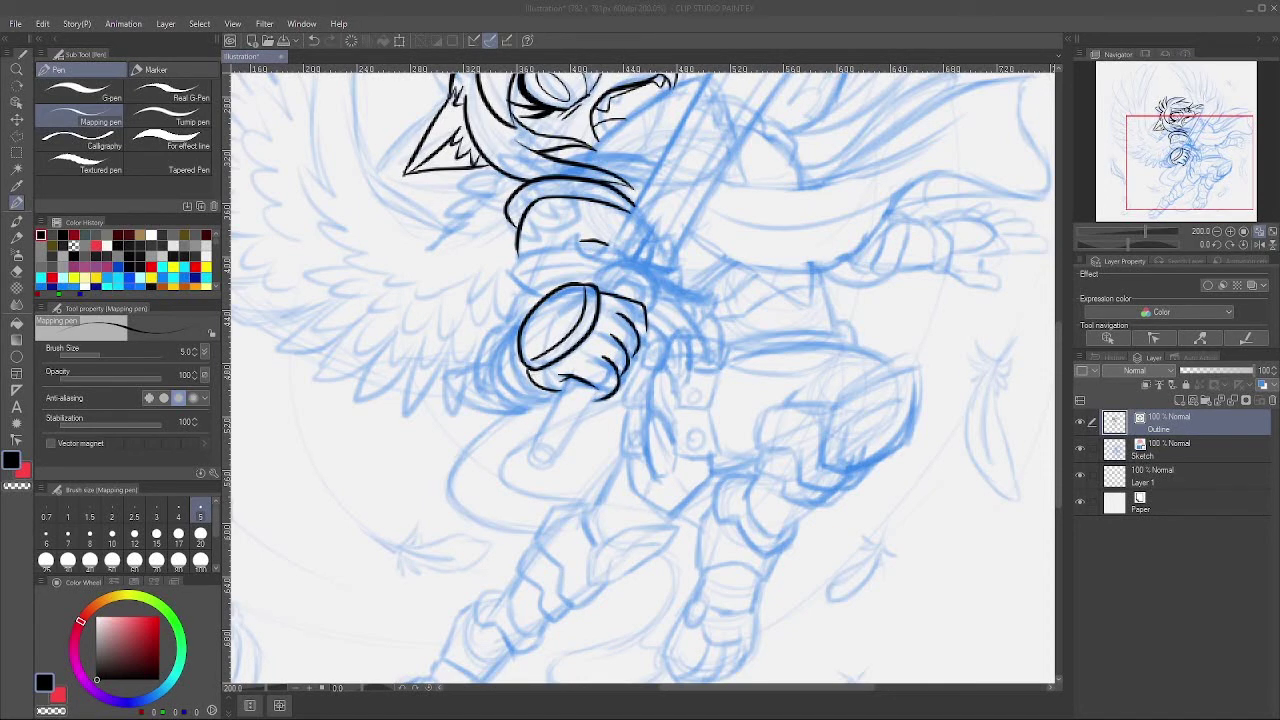
Step: Ink the sword grip below the fist with wrapped bands and a pointed gem-shaped pommel
click(448, 712)
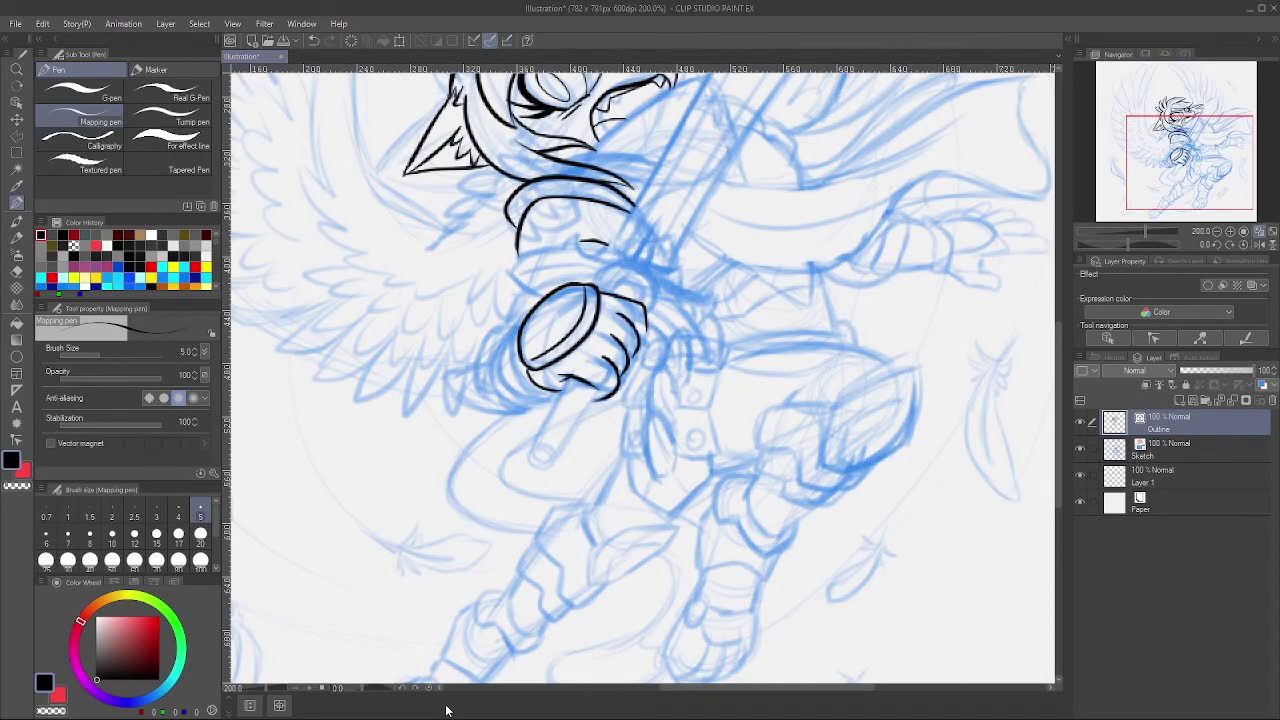
scroll(792, 520, up, 3)
drag(1137, 156, 1150, 173)
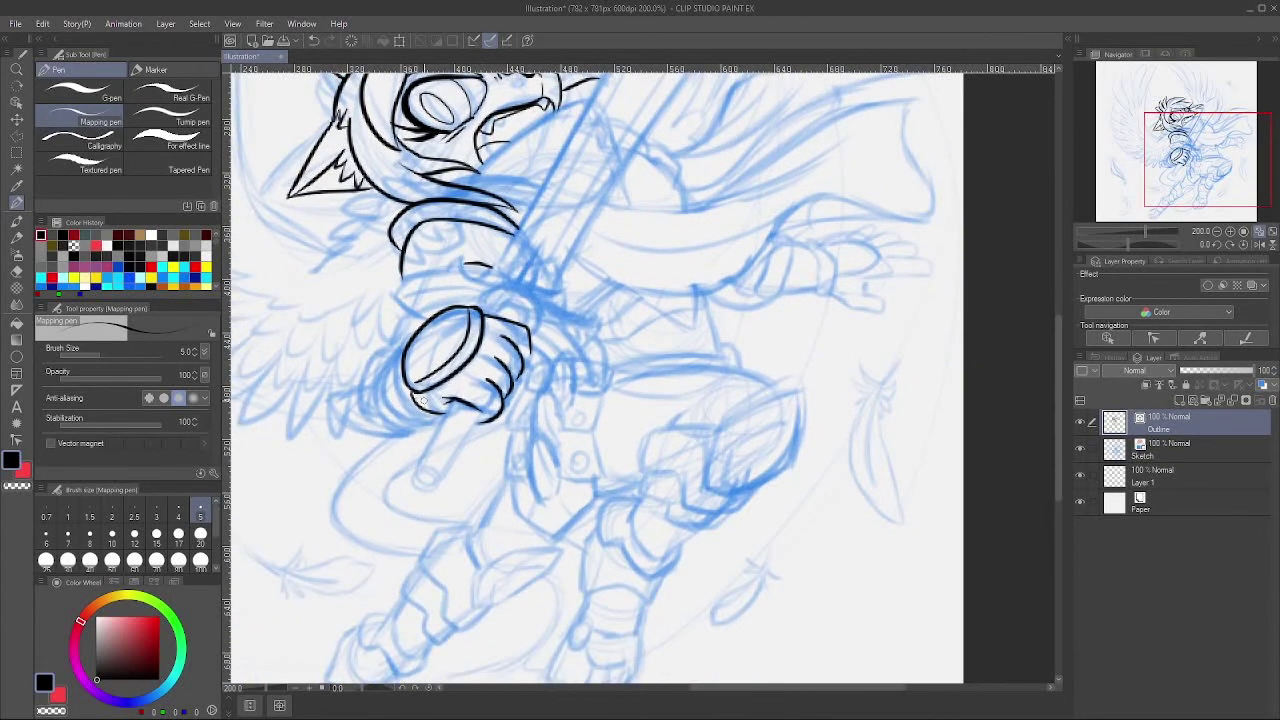
click(434, 716)
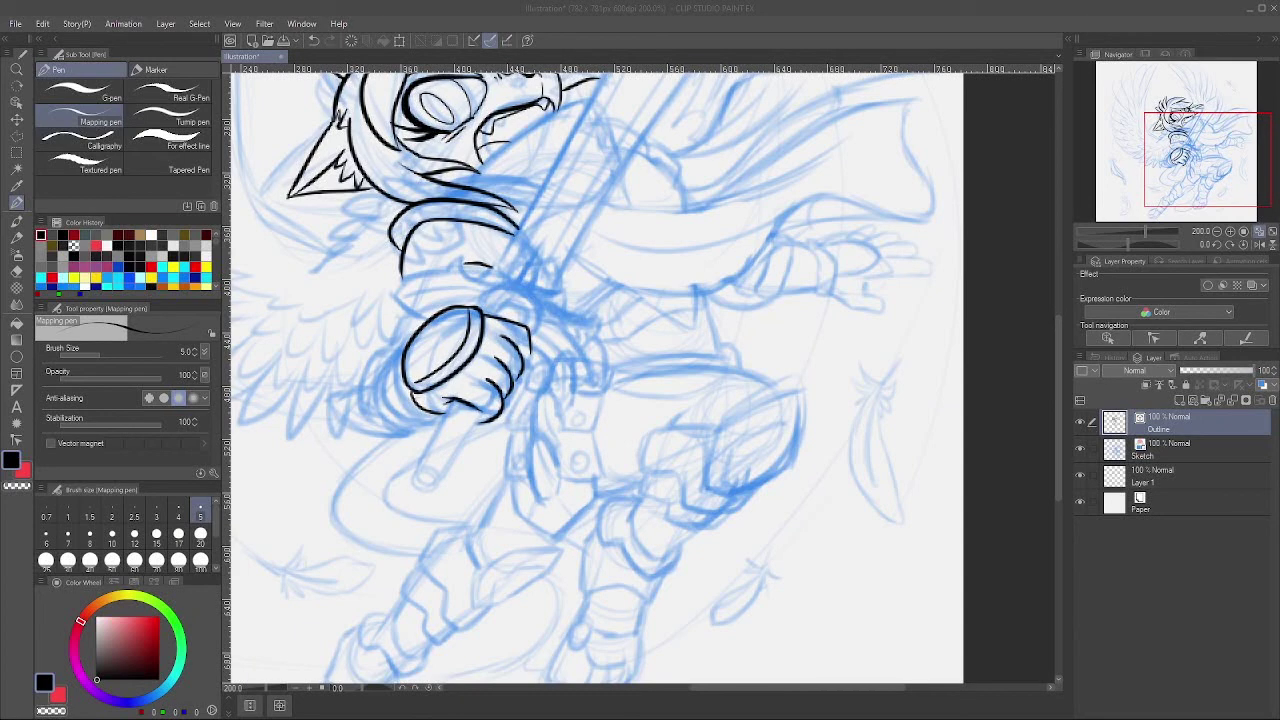
click(452, 393)
mouse_move(447, 406)
mouse_down()
mouse_move(421, 464)
mouse_move(446, 475)
mouse_move(422, 478)
mouse_move(436, 487)
mouse_move(422, 466)
mouse_move(448, 471)
mouse_move(412, 510)
mouse_move(434, 476)
mouse_up()
key(ctrl+z)
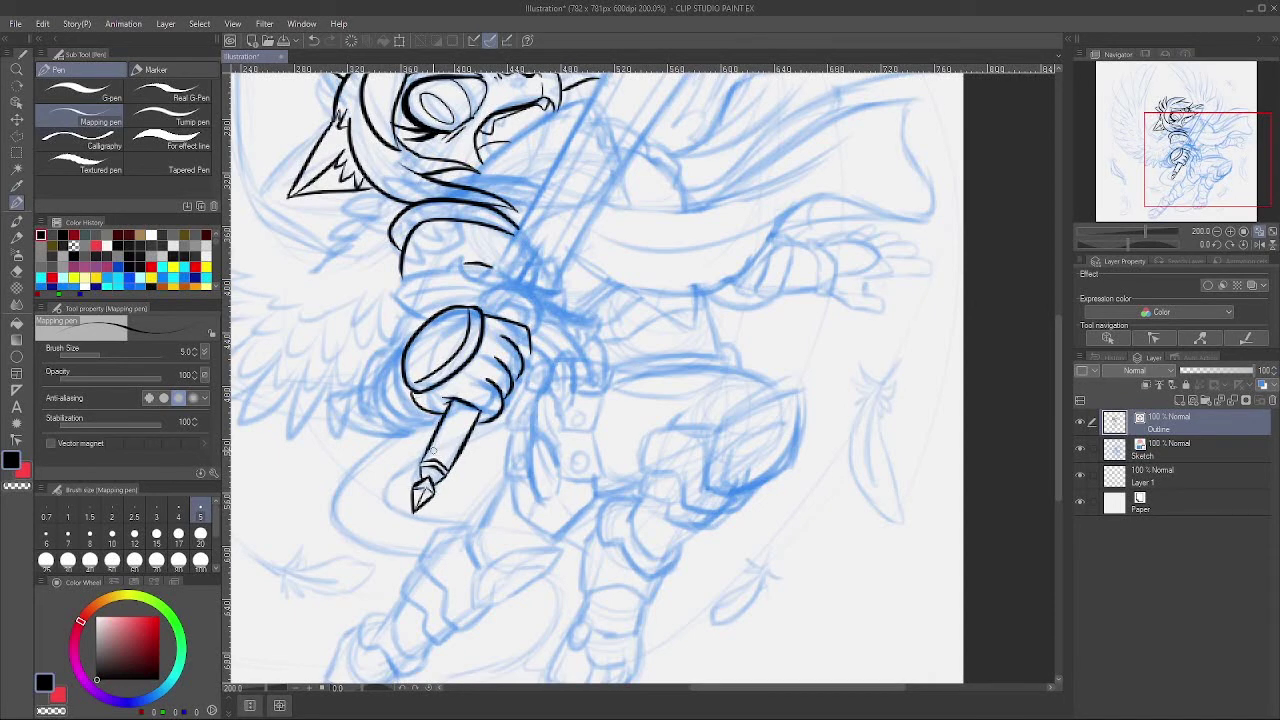
drag(446, 424, 467, 432)
mouse_move(522, 347)
mouse_down()
mouse_move(485, 496)
mouse_move(448, 540)
mouse_up()
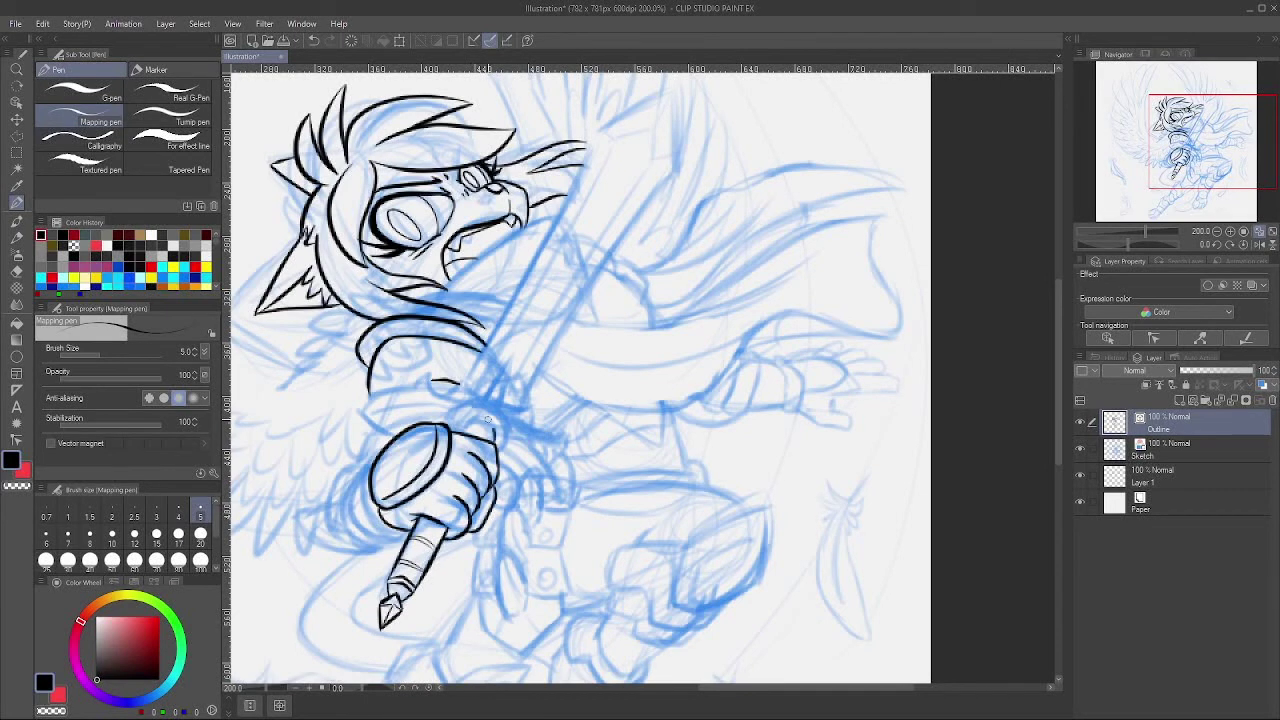
Step: Ink the ornate sword guard with its round centre, pointed spike and curved arms, plus the armour pieces beside it
mouse_move(494, 432)
mouse_down()
mouse_move(468, 420)
mouse_move(502, 450)
mouse_move(448, 428)
mouse_move(513, 355)
mouse_up()
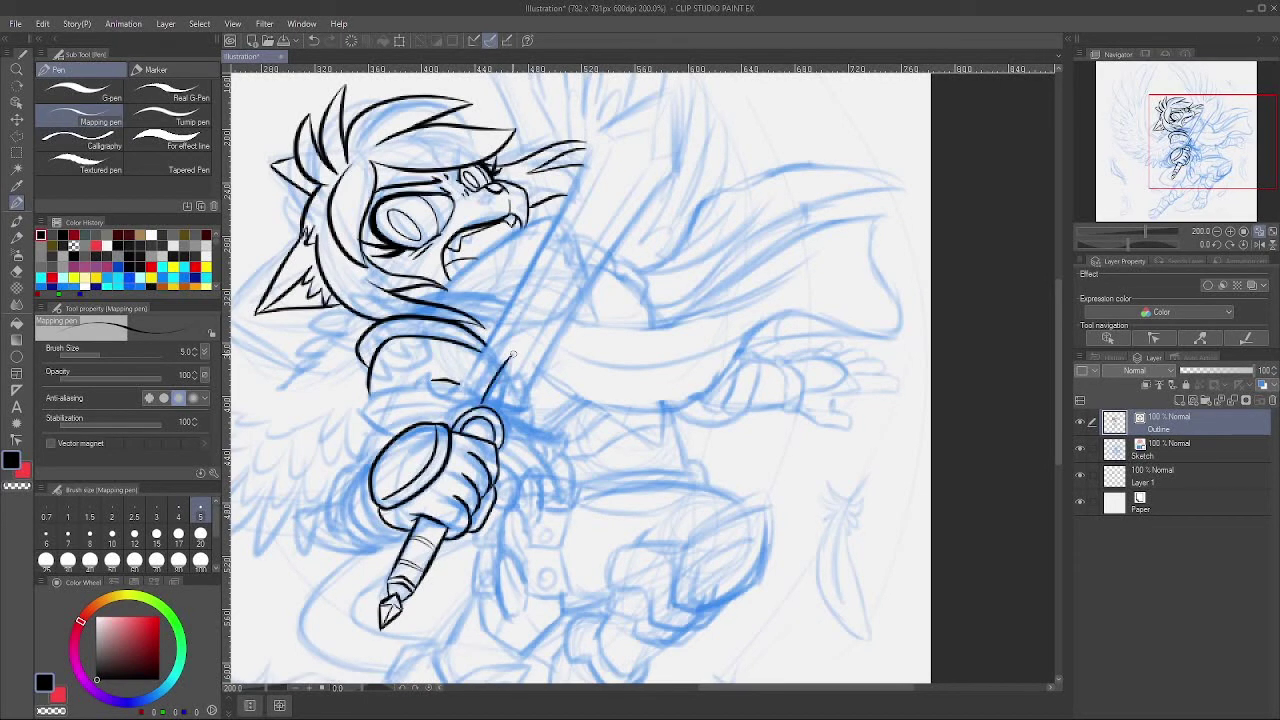
mouse_move(504, 405)
mouse_down()
mouse_move(515, 353)
mouse_move(505, 374)
mouse_move(458, 392)
mouse_move(462, 410)
mouse_up()
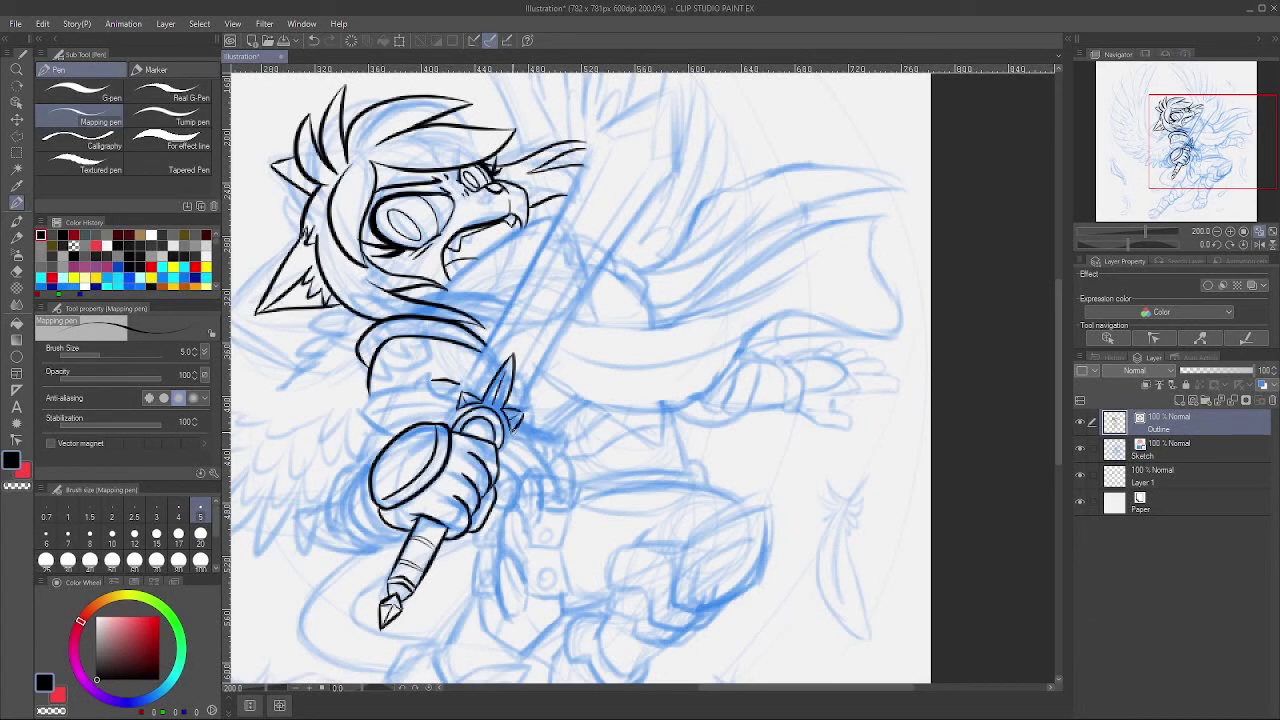
mouse_move(508, 432)
mouse_down()
mouse_move(570, 430)
mouse_move(578, 510)
mouse_move(522, 496)
mouse_up()
mouse_move(528, 500)
mouse_down()
mouse_move(507, 443)
mouse_move(566, 441)
mouse_move(513, 461)
mouse_up()
drag(558, 497, 553, 479)
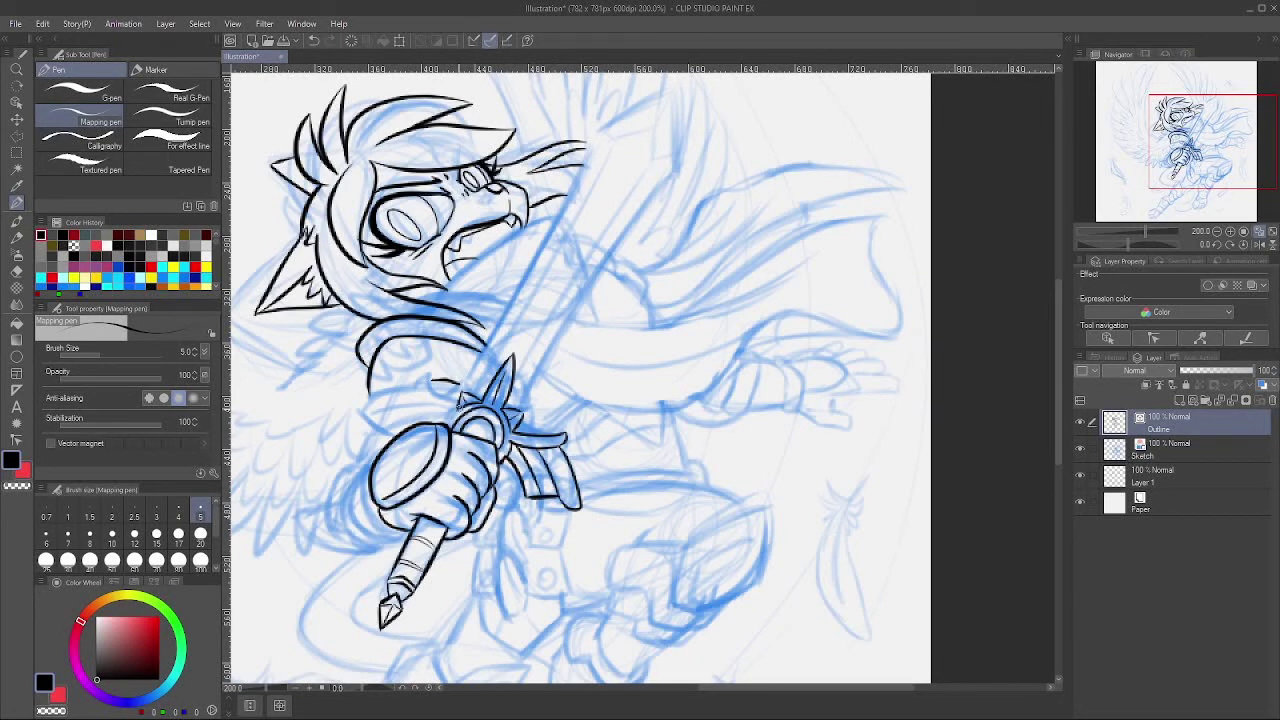
mouse_move(462, 406)
mouse_down()
mouse_move(428, 377)
mouse_move(416, 388)
mouse_move(454, 414)
mouse_up()
mouse_move(375, 393)
mouse_down()
mouse_move(352, 415)
mouse_move(397, 428)
mouse_up()
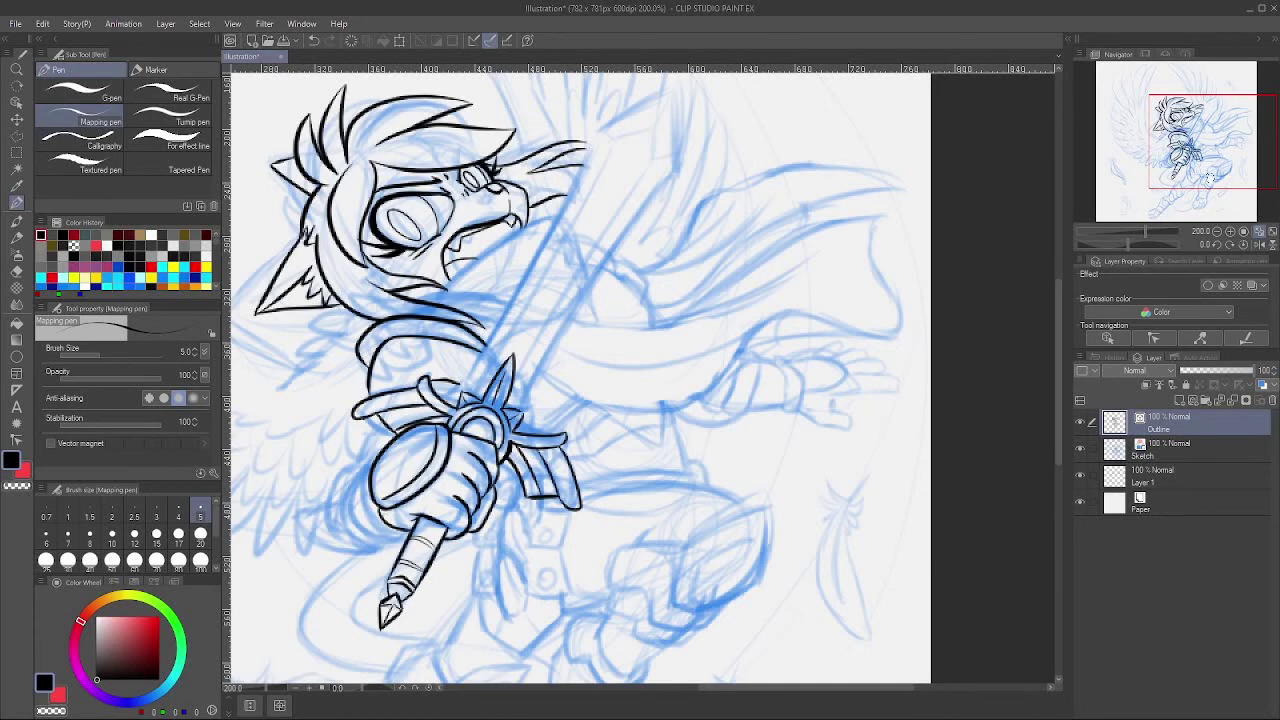
Step: Ink the two long straight edges of the sword blade rising from the guard
drag(514, 222, 494, 309)
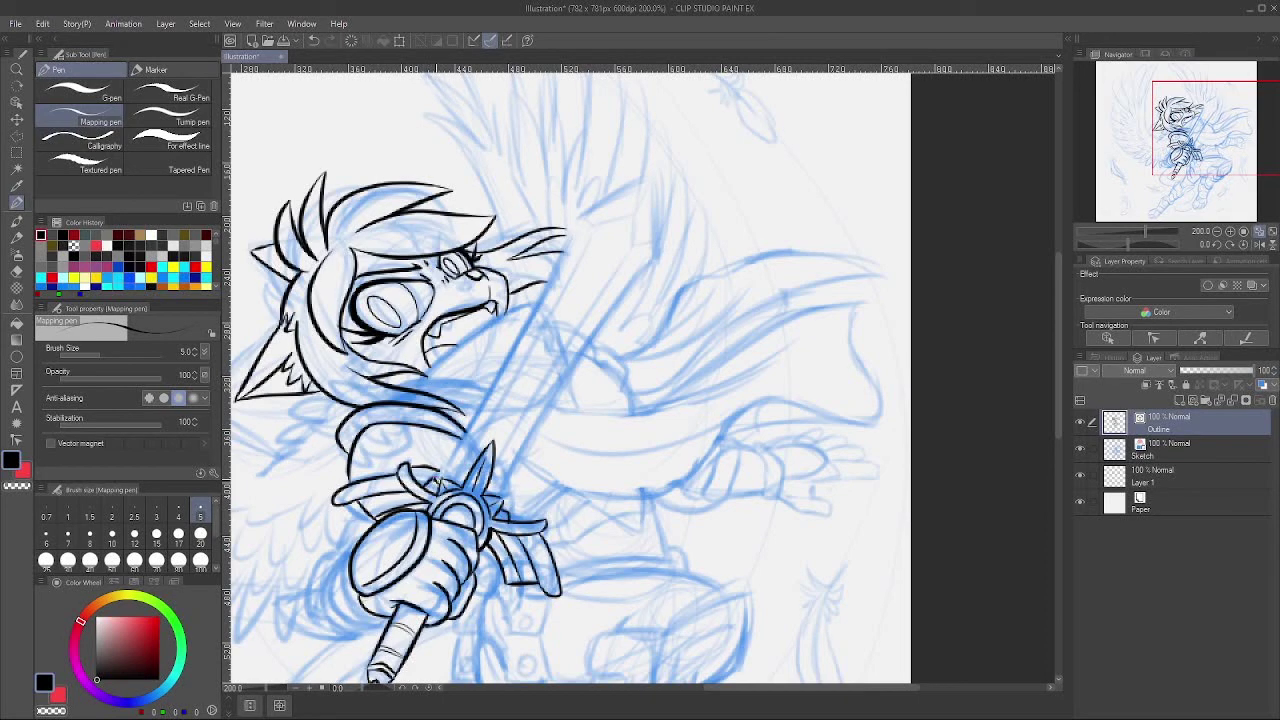
mouse_move(438, 480)
mouse_down()
mouse_move(568, 238)
mouse_move(550, 278)
mouse_up()
drag(531, 450, 640, 265)
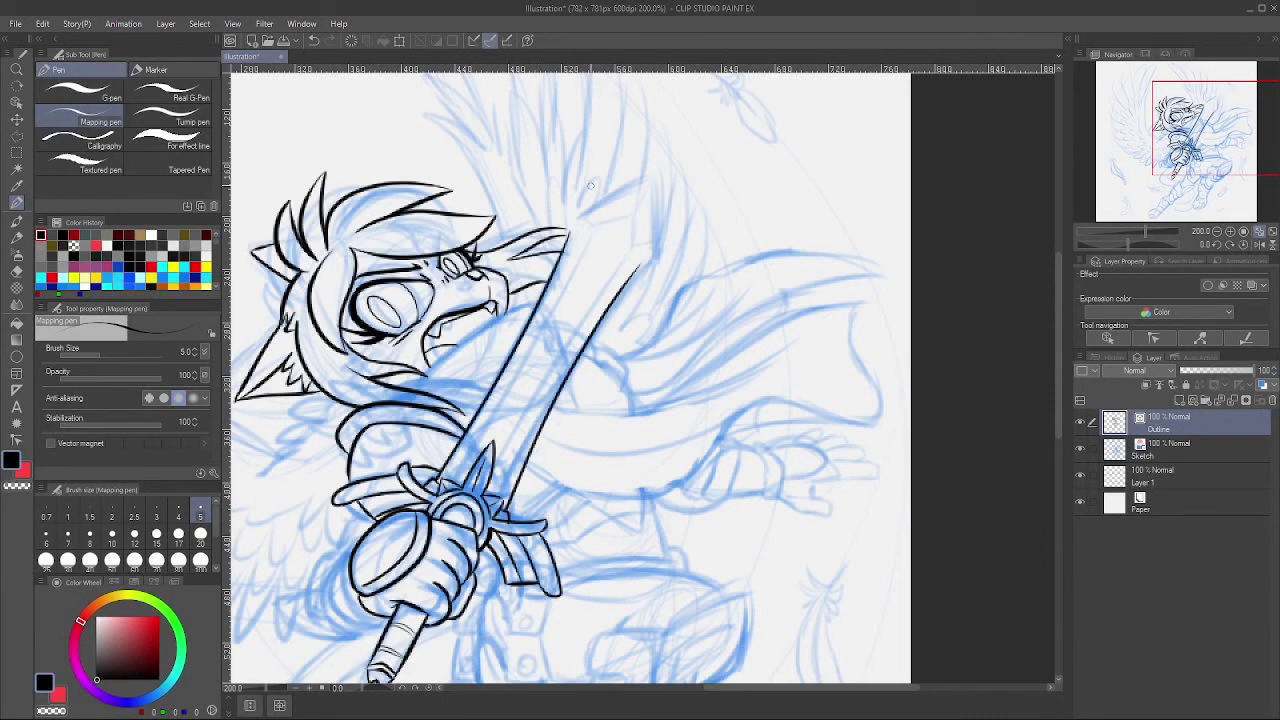
key(ctrl+z)
drag(508, 512, 641, 252)
key(ctrl+z)
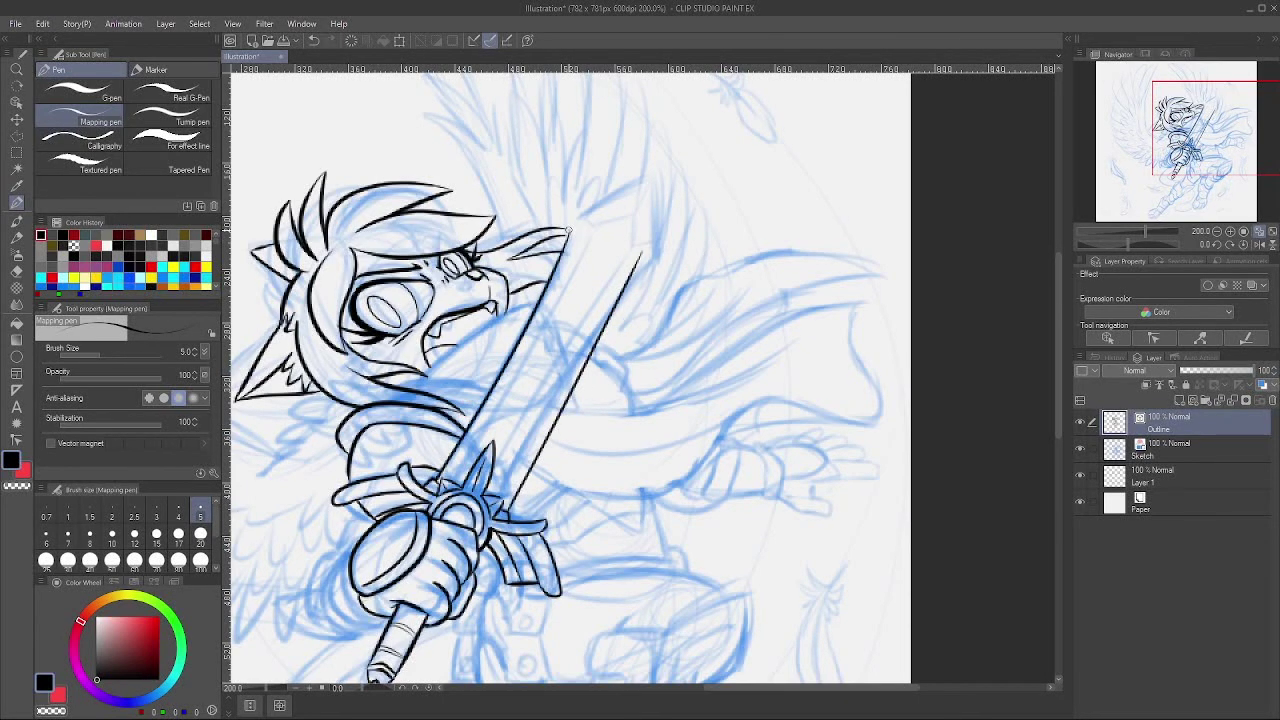
Step: Ink the angled point of the blade, redoing strokes to join both edges
drag(568, 233, 624, 201)
key(ctrl+z)
drag(641, 252, 632, 193)
mouse_move(632, 193)
mouse_down()
mouse_move(568, 234)
mouse_move(622, 213)
mouse_up()
key(ctrl+z)
drag(623, 213, 630, 250)
key(ctrl+z)
key(ctrl+z)
Step: Ink thin bevel lines inside the blade parallel to its edges, undoing unwanted strokes
drag(505, 483, 613, 281)
mouse_move(450, 487)
mouse_down()
mouse_move(582, 252)
mouse_move(455, 479)
mouse_up()
key(ctrl+z)
key(ctrl+z)
key(ctrl+z)
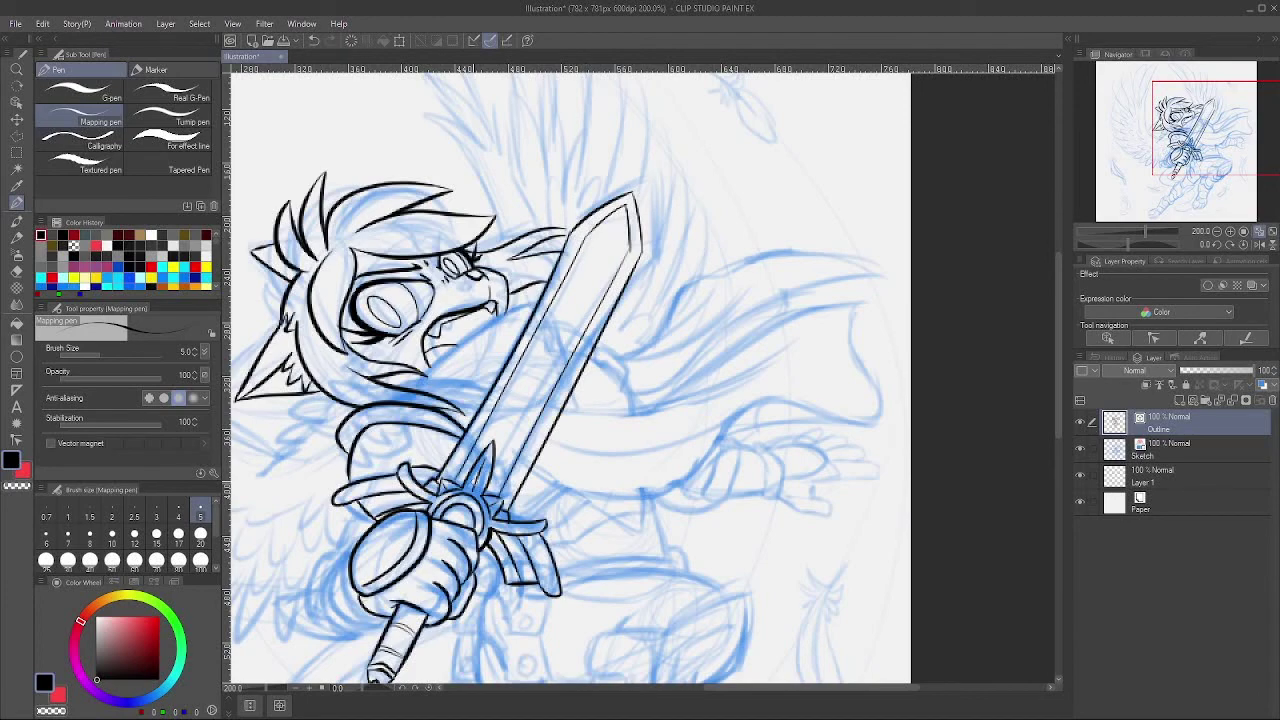
Step: Ink the scarf fold lines beneath the character's chin and beside the sword blade
mouse_move(425, 376)
mouse_down()
mouse_move(538, 299)
mouse_move(459, 377)
mouse_up()
drag(510, 342, 462, 378)
mouse_move(398, 388)
mouse_down()
mouse_move(390, 290)
mouse_move(461, 280)
mouse_move(426, 302)
mouse_up()
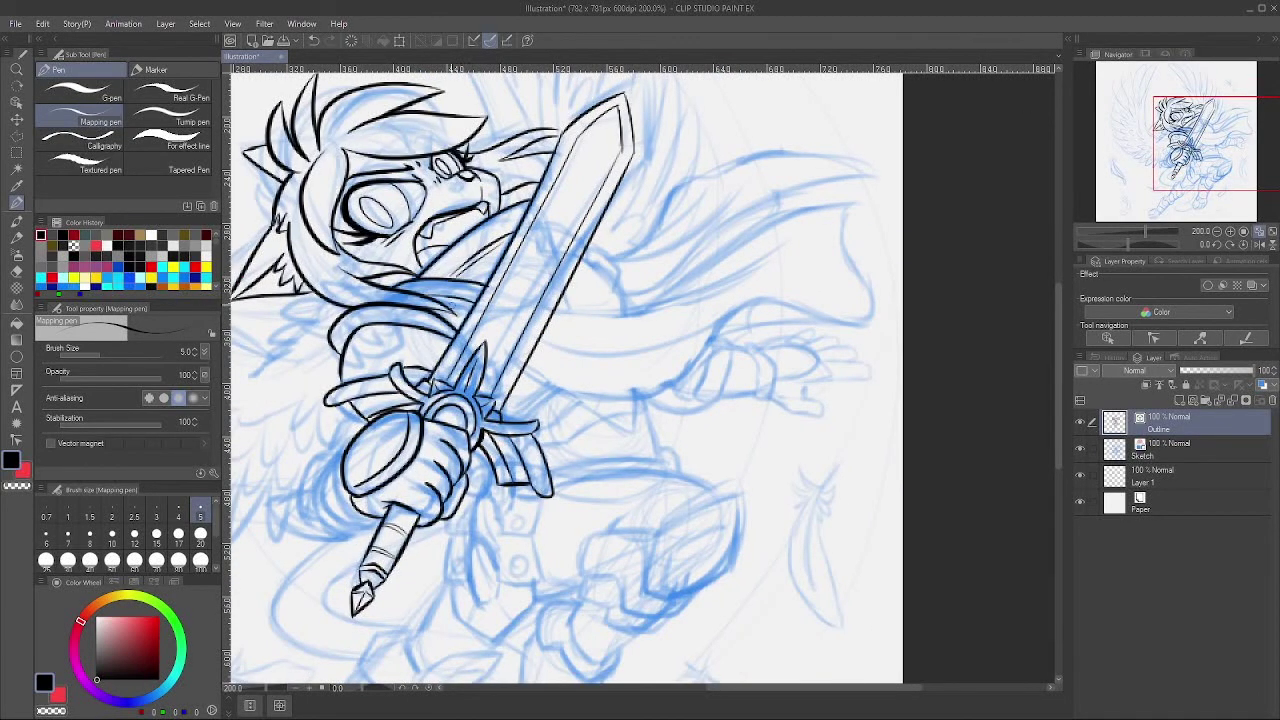
Step: Ink the cape streaming out behind the sword with its wavy outer edges and inner folds, undoing unwanted strokes
mouse_move(554, 310)
mouse_down()
mouse_move(778, 238)
mouse_move(580, 320)
mouse_move(790, 251)
mouse_up()
key(ctrl+z)
mouse_move(646, 310)
mouse_down()
mouse_move(855, 204)
mouse_move(877, 296)
mouse_move(735, 318)
mouse_move(575, 400)
mouse_move(515, 397)
mouse_up()
mouse_move(724, 318)
mouse_down()
mouse_move(545, 350)
mouse_move(674, 325)
mouse_up()
key(ctrl+z)
drag(541, 338, 636, 340)
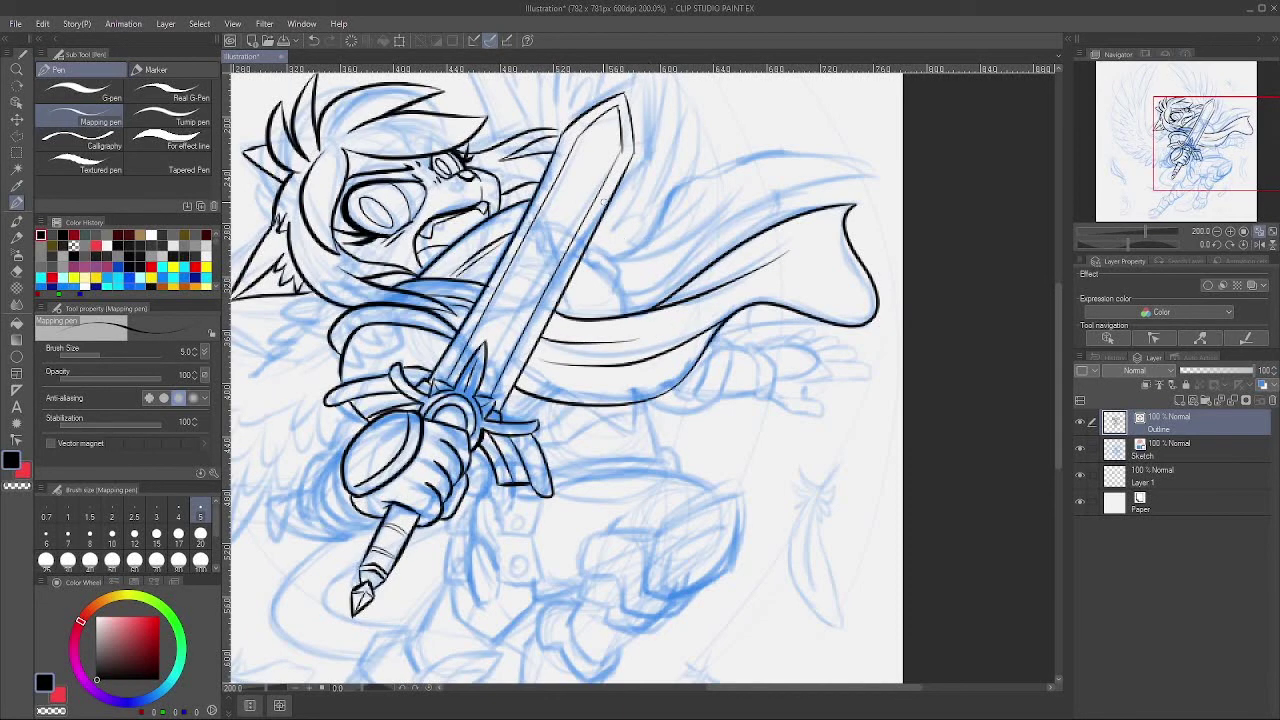
Step: Ink the rounded shoulder contour and small raised piece behind the sword blade
mouse_move(582, 255)
mouse_down()
mouse_move(622, 288)
mouse_move(630, 315)
mouse_move(620, 268)
mouse_up()
drag(332, 410, 365, 417)
drag(620, 267, 629, 288)
drag(717, 436, 838, 346)
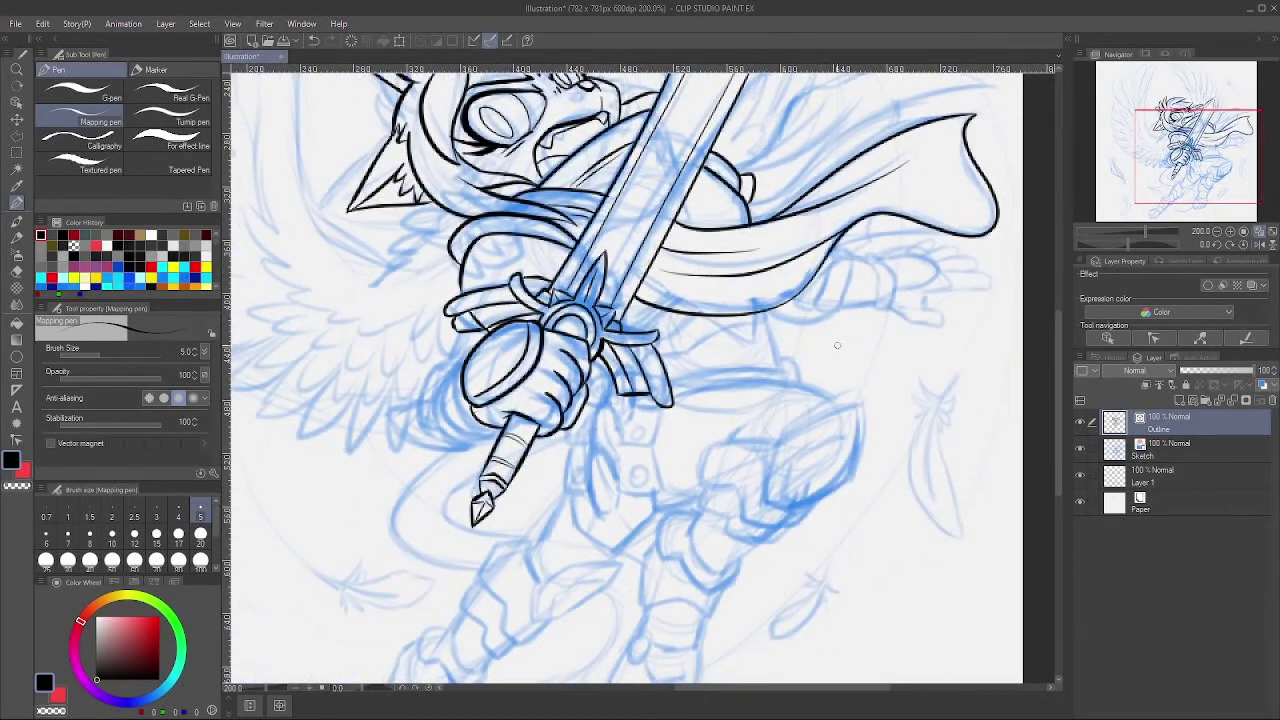
Step: Ink the curved, overlapping arm armour plates behind the gauntlet of the sword hand
drag(460, 373, 496, 438)
mouse_move(483, 338)
mouse_down()
mouse_move(464, 374)
mouse_move(453, 362)
mouse_move(503, 343)
mouse_up()
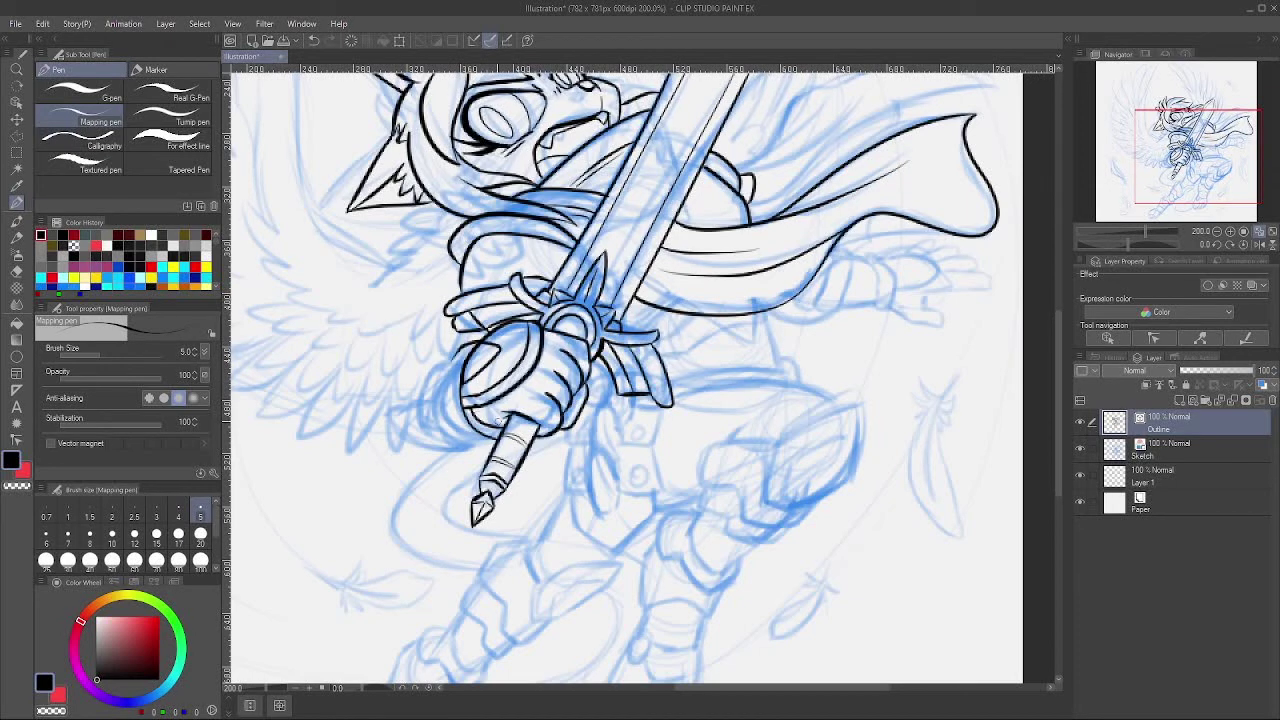
mouse_move(440, 381)
mouse_down()
mouse_move(492, 342)
mouse_move(440, 383)
mouse_up()
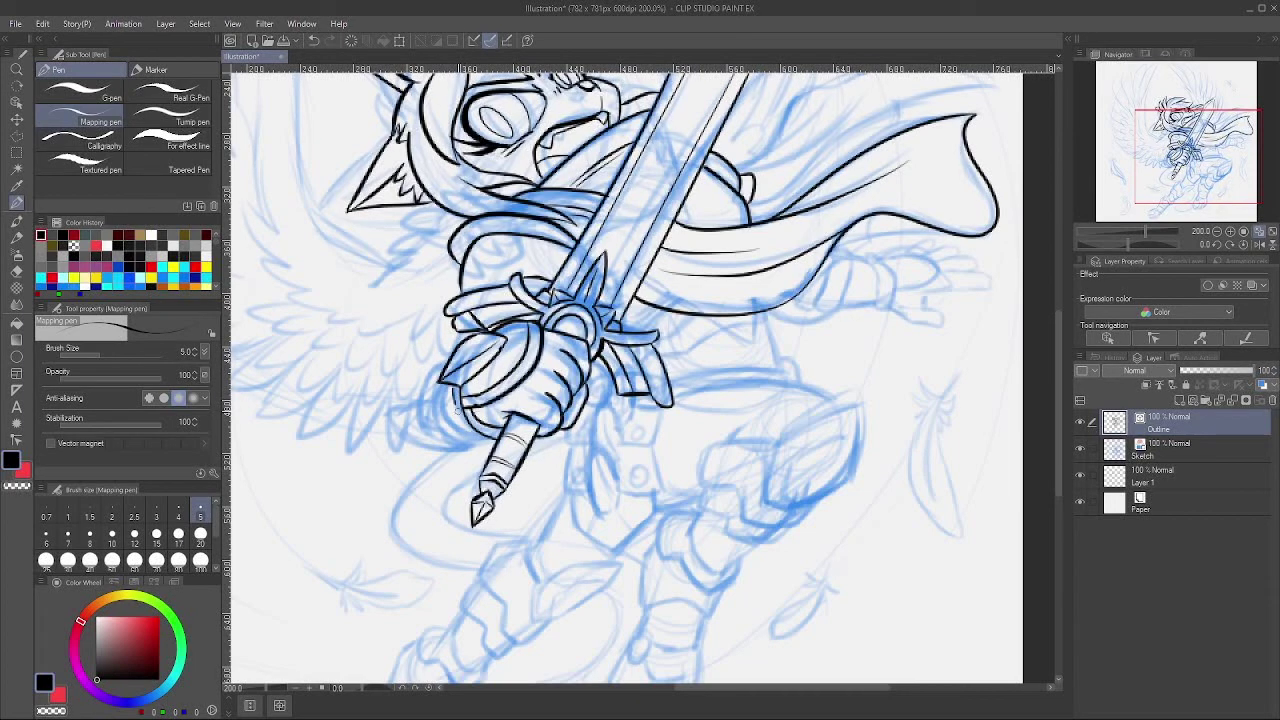
drag(440, 407, 494, 440)
mouse_move(440, 378)
mouse_down()
mouse_move(456, 406)
mouse_move(454, 376)
mouse_move(466, 419)
mouse_up()
mouse_move(517, 333)
mouse_down()
mouse_move(430, 410)
mouse_move(474, 444)
mouse_up()
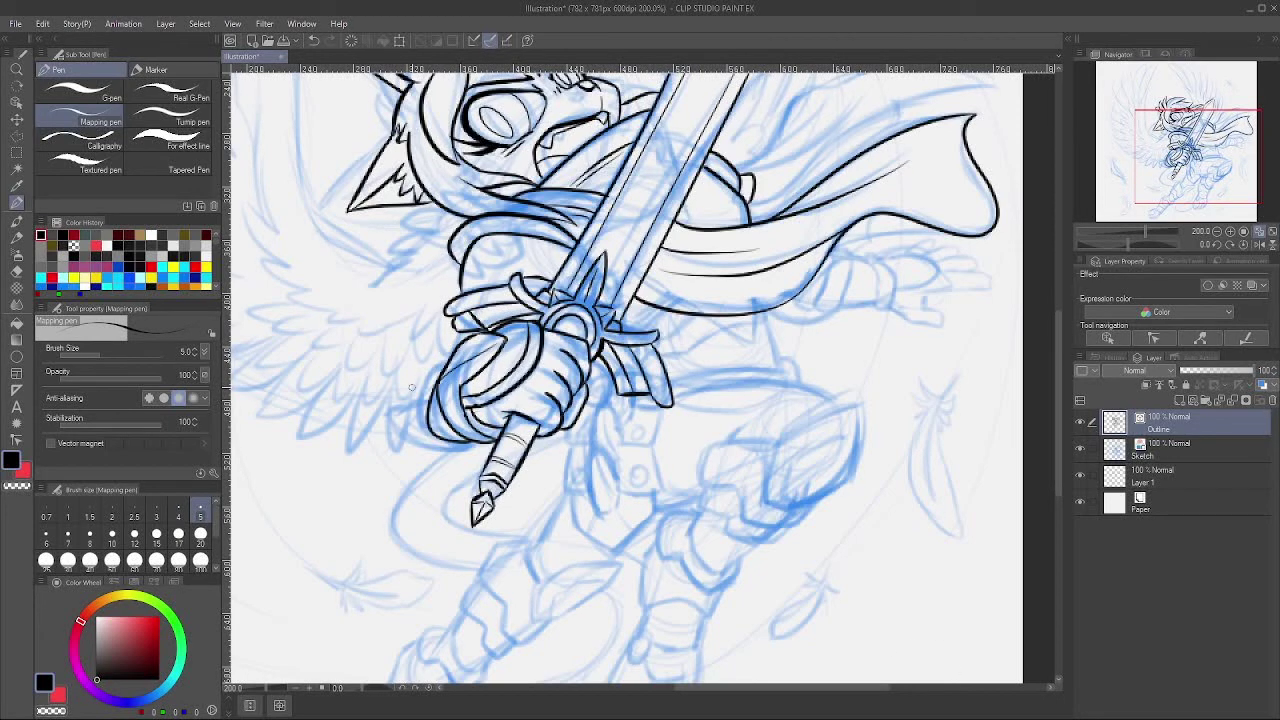
Step: Ink the outer arm band and the pointed elbow guard projecting from the sword arm
mouse_move(431, 364)
mouse_down()
mouse_move(418, 444)
mouse_move(482, 448)
mouse_up()
drag(416, 402, 428, 440)
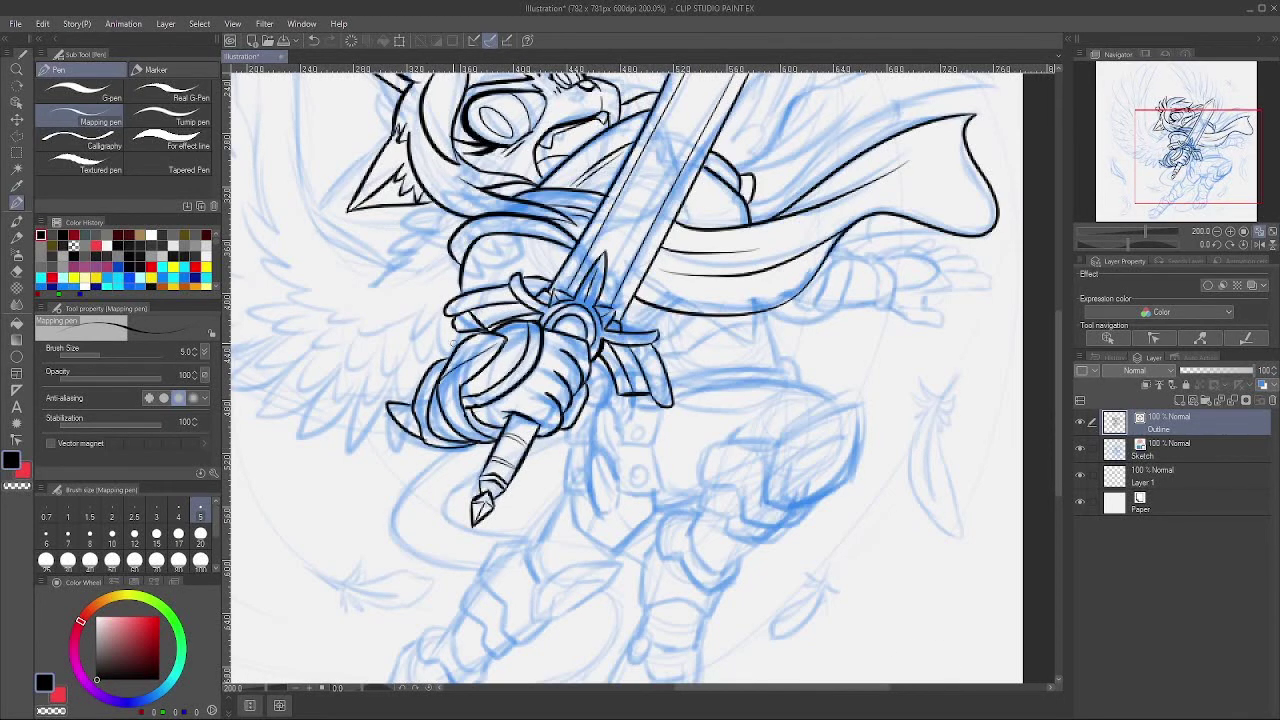
drag(456, 336, 427, 393)
Step: Ink the jagged cloth edge and the side of the torso beneath the cape
mouse_move(640, 344)
mouse_down()
mouse_move(466, 296)
mouse_move(518, 235)
mouse_up()
drag(507, 258, 550, 236)
mouse_move(560, 237)
mouse_down()
mouse_move(604, 263)
mouse_move(628, 222)
mouse_move(503, 279)
mouse_up()
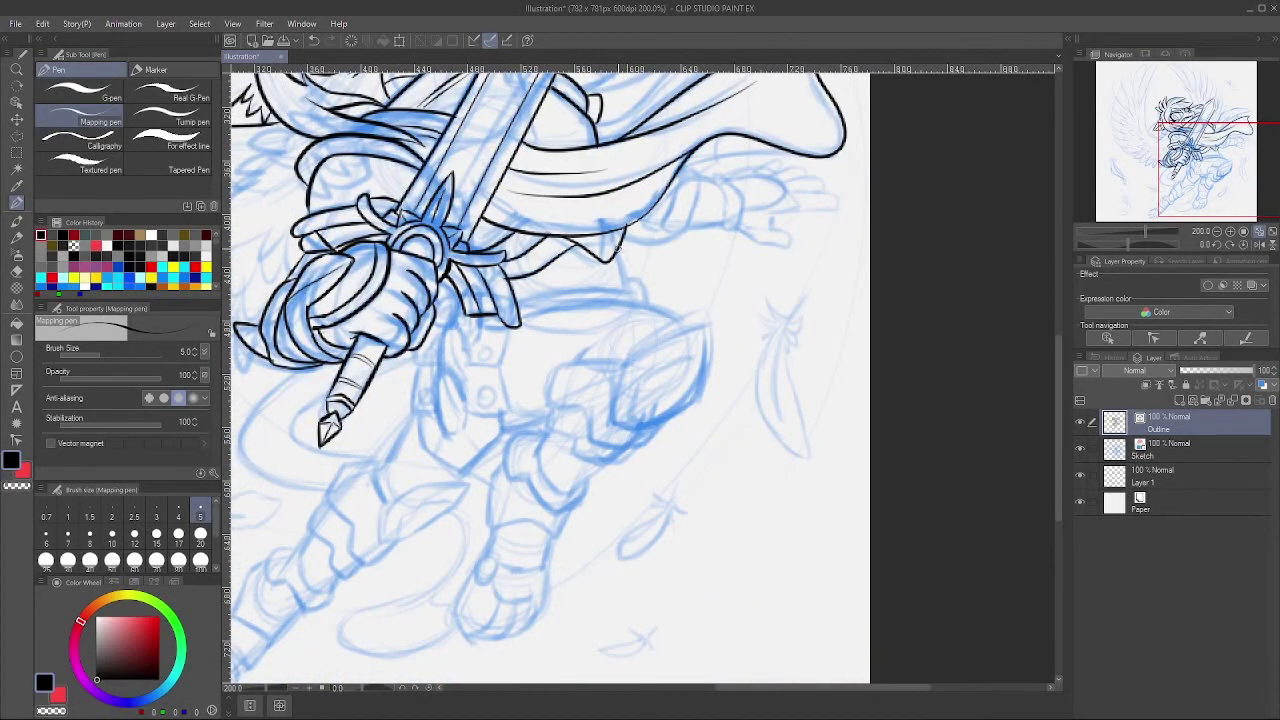
drag(618, 247, 629, 287)
mouse_move(436, 301)
mouse_down()
mouse_move(406, 213)
mouse_move(434, 183)
mouse_move(373, 274)
mouse_move(487, 312)
mouse_up()
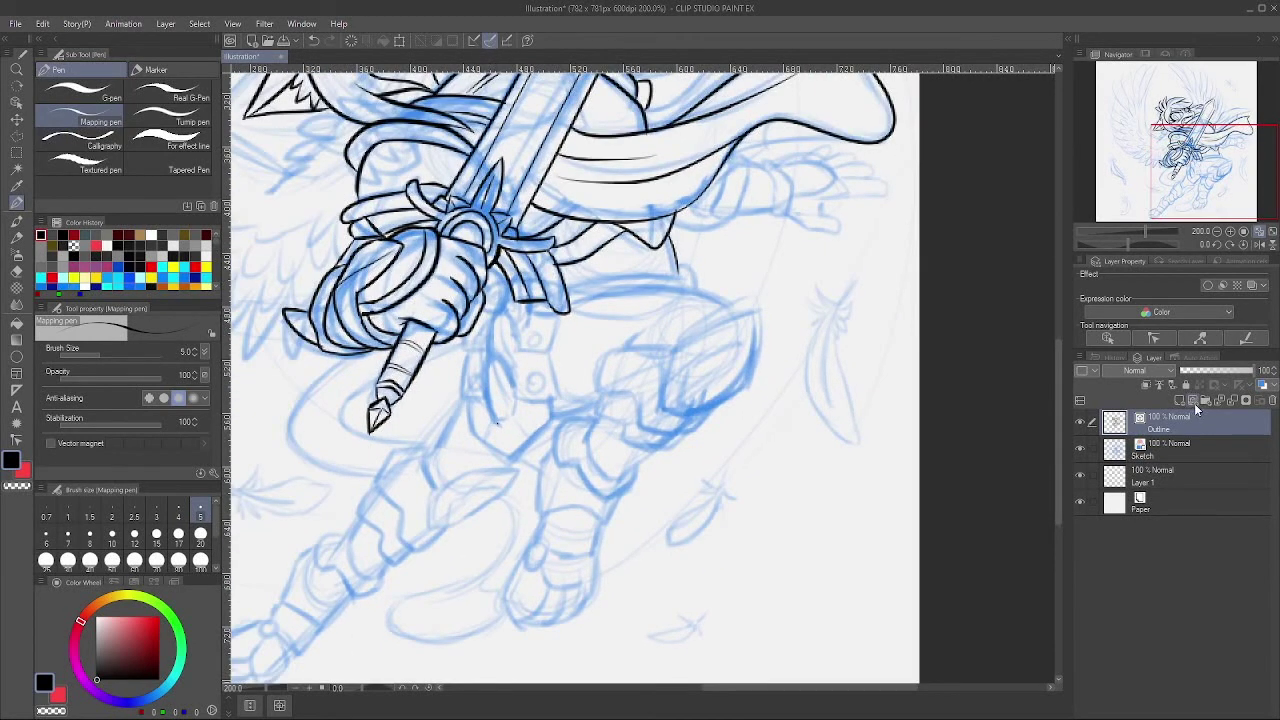
Step: Create a new vector layer and ink the riveted, pointed armour flaps hanging from the waist on it
key(ctrl+shift+n)
mouse_move(496, 358)
mouse_down()
mouse_move(520, 396)
mouse_move(482, 420)
mouse_up()
mouse_move(492, 318)
mouse_down()
mouse_move(500, 300)
mouse_move(558, 398)
mouse_move(522, 348)
mouse_move(532, 308)
mouse_move(548, 322)
mouse_move(474, 328)
mouse_move(466, 406)
mouse_move(490, 452)
mouse_move(549, 398)
mouse_up()
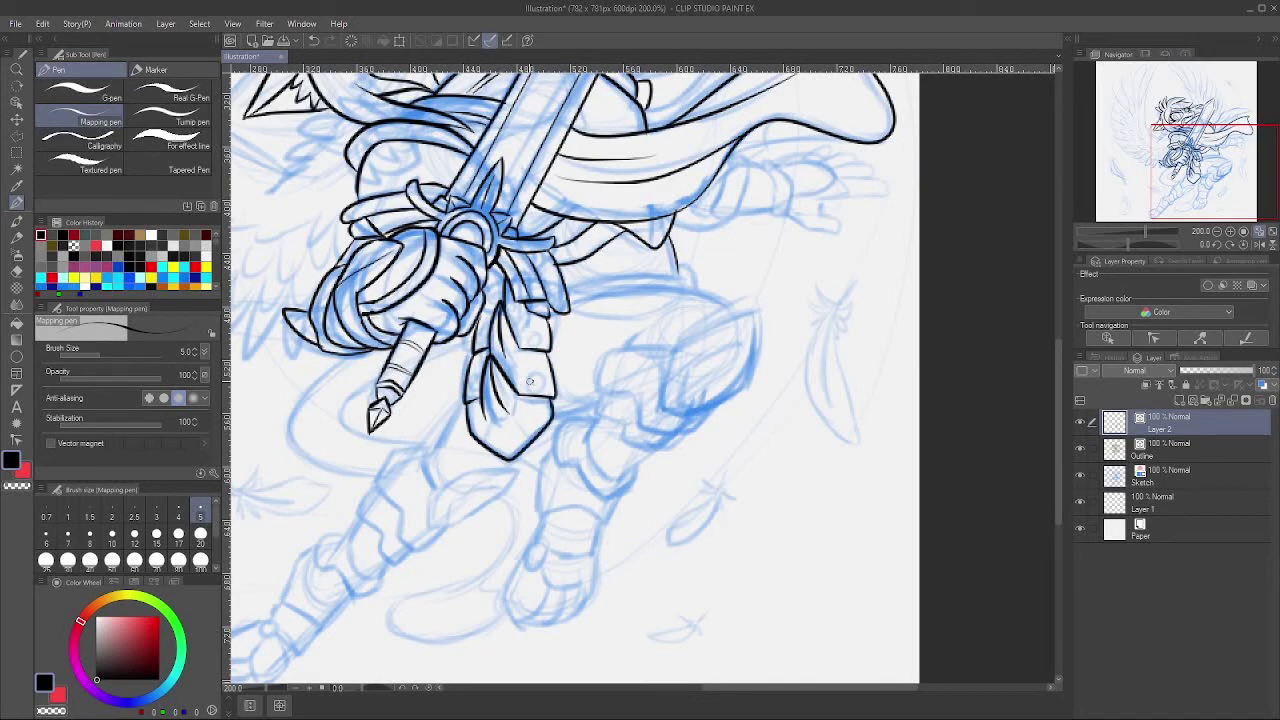
Step: Rotate the waist flaps clockwise and reposition them below the sword guard with a transform
key(ctrl+t)
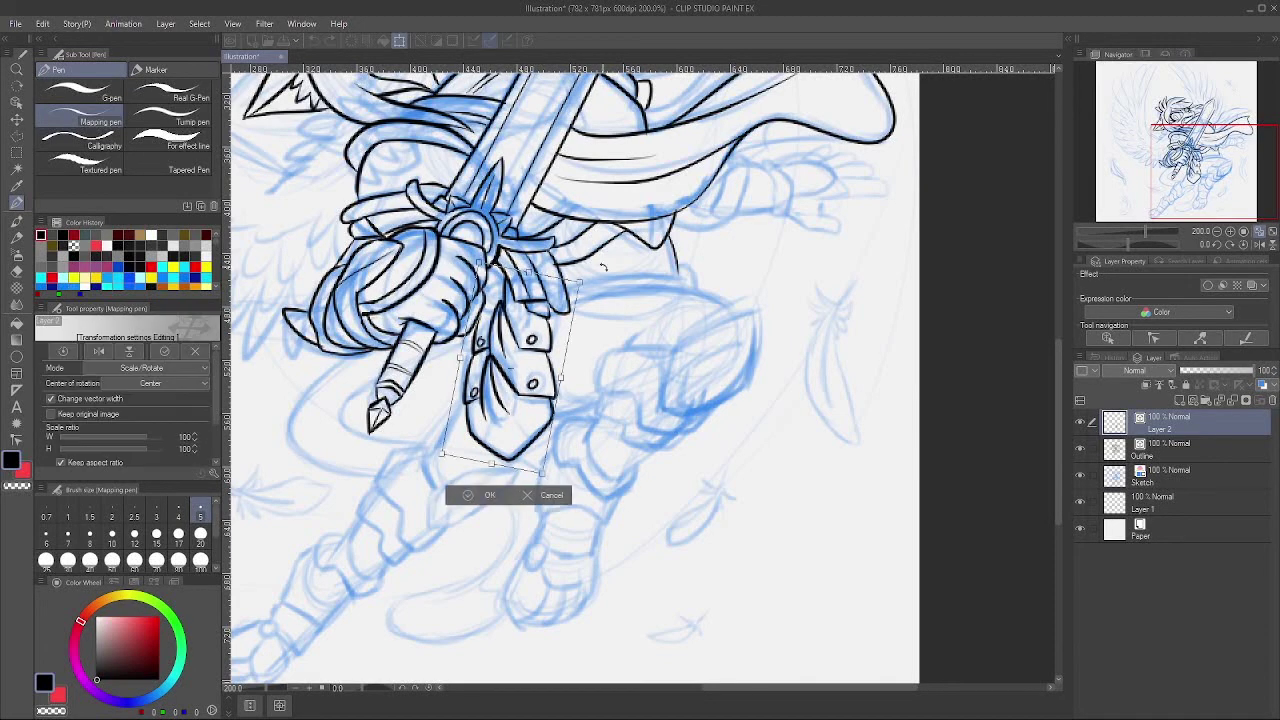
drag(603, 266, 627, 298)
drag(540, 364, 526, 377)
drag(600, 300, 609, 314)
mouse_move(543, 375)
mouse_down()
mouse_move(549, 352)
mouse_move(535, 358)
mouse_up()
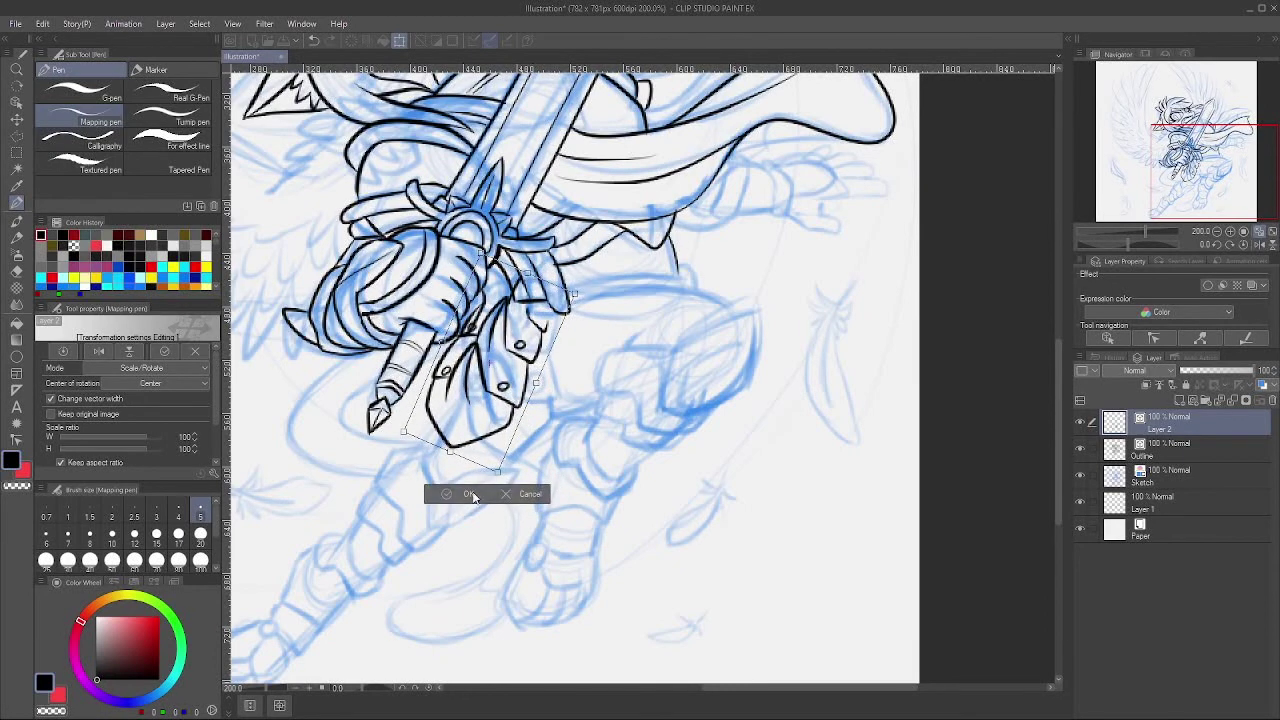
key(Return)
Step: Clean up the lines where the waist flaps meet the belt and hand, and merge their layer into Outline
drag(494, 291, 511, 287)
drag(543, 311, 545, 311)
drag(466, 330, 480, 292)
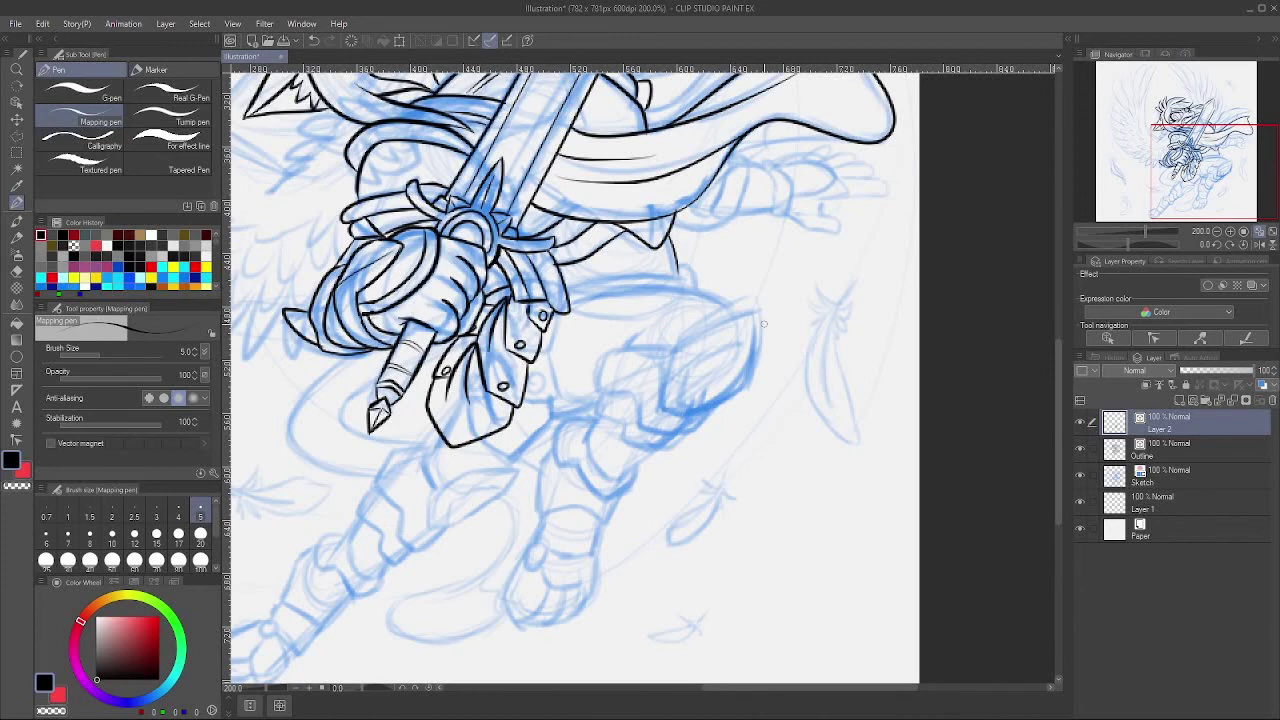
click(1232, 400)
Step: Ink the raised leg's thigh contours and crease lines plus the waist edge above, redoing unwanted strokes
mouse_move(560, 400)
mouse_down()
mouse_move(503, 394)
mouse_move(523, 354)
mouse_move(562, 341)
mouse_up()
mouse_move(530, 256)
mouse_down()
mouse_move(575, 238)
mouse_move(705, 258)
mouse_up()
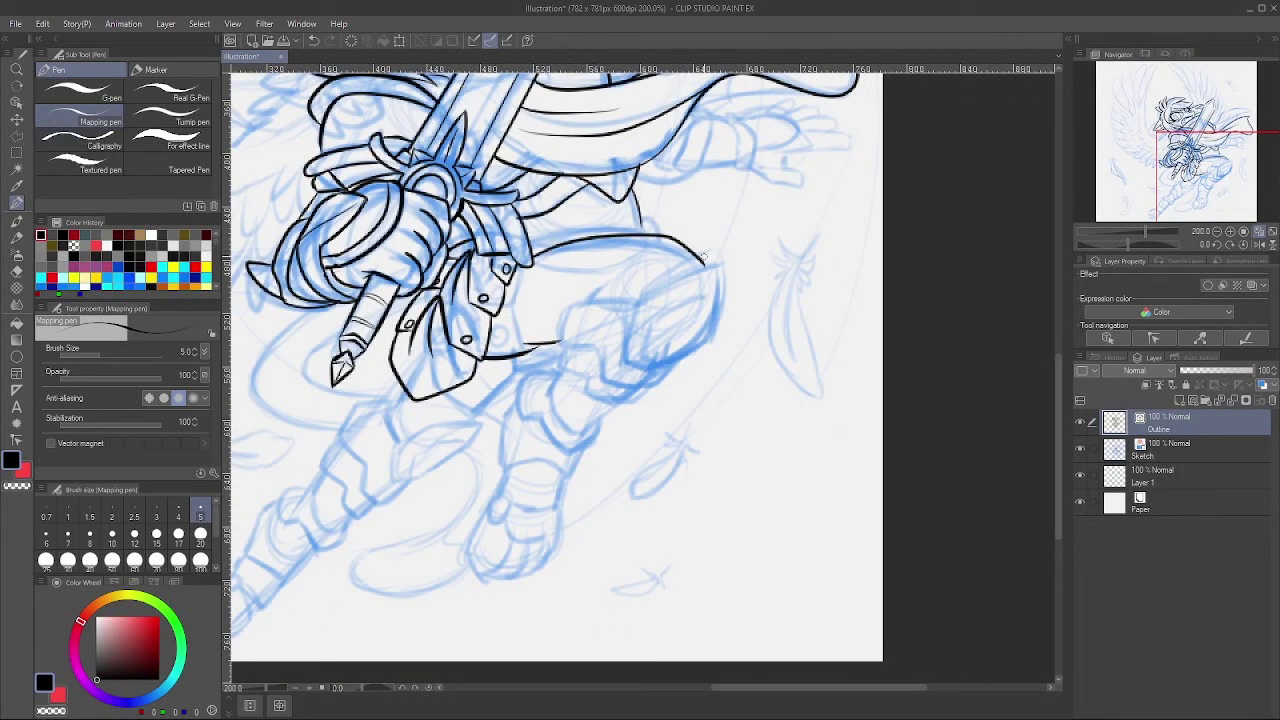
drag(600, 301, 639, 271)
mouse_move(572, 293)
mouse_down()
mouse_move(487, 353)
mouse_move(471, 390)
mouse_up()
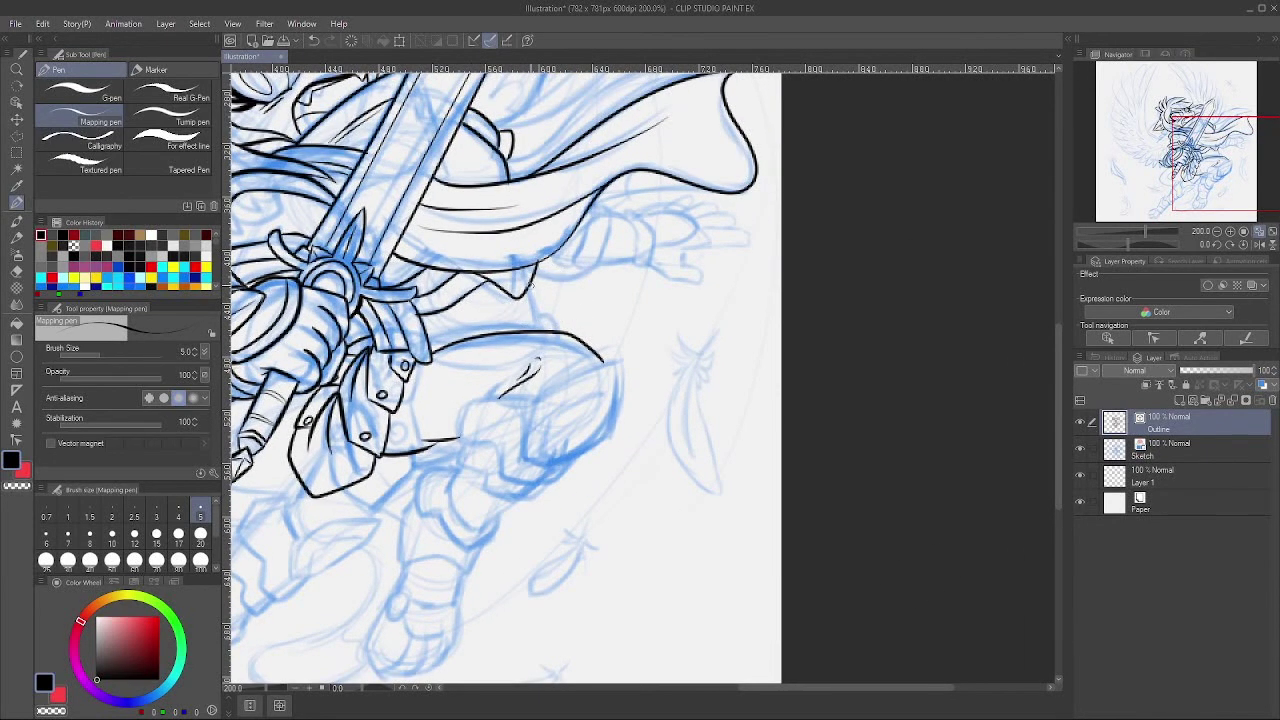
key(ctrl+z)
drag(537, 263, 518, 330)
click(580, 344)
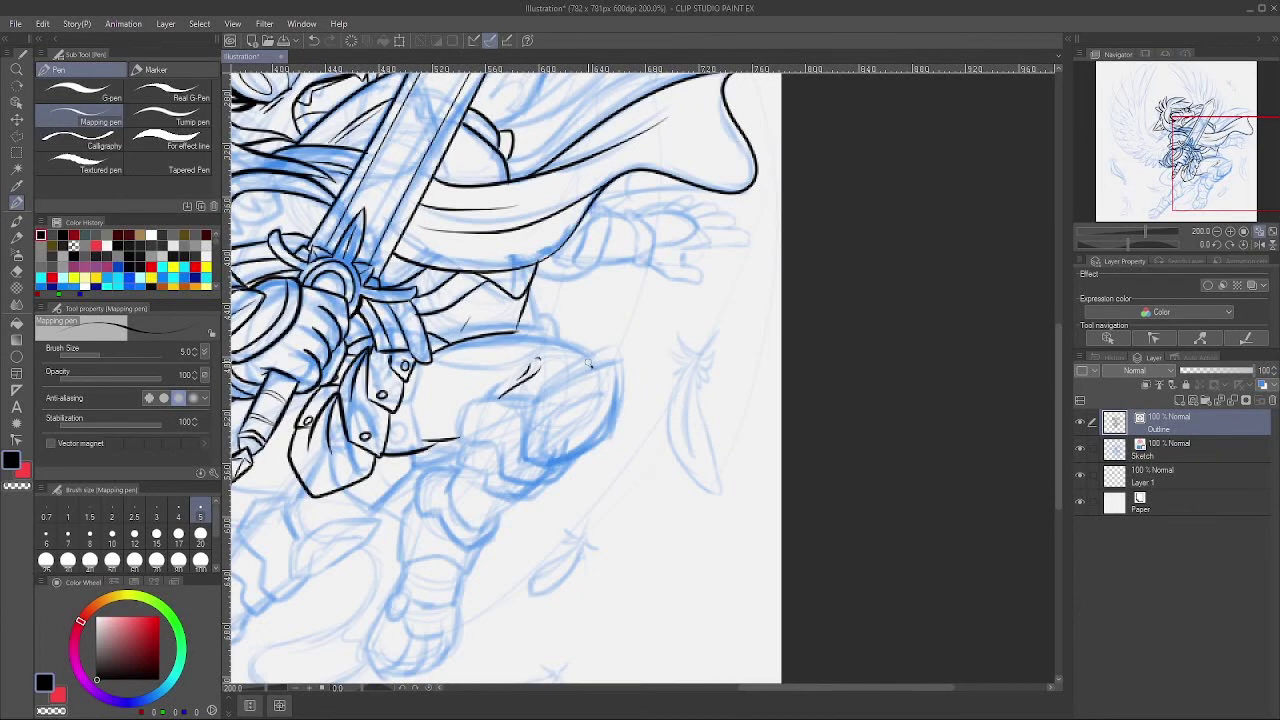
mouse_move(591, 366)
mouse_down()
mouse_move(506, 332)
mouse_move(520, 322)
mouse_move(539, 336)
mouse_up()
Step: Ink the outline of the large pointed knee guard on the raised leg, undoing unwanted strokes
mouse_move(530, 400)
mouse_down()
mouse_move(615, 254)
mouse_move(698, 219)
mouse_up()
drag(698, 219, 700, 249)
mouse_move(613, 256)
mouse_down()
mouse_move(650, 317)
mouse_move(694, 289)
mouse_move(699, 217)
mouse_up()
key(ctrl+z)
mouse_move(699, 217)
mouse_down()
mouse_move(621, 251)
mouse_move(635, 315)
mouse_up()
key(ctrl+z)
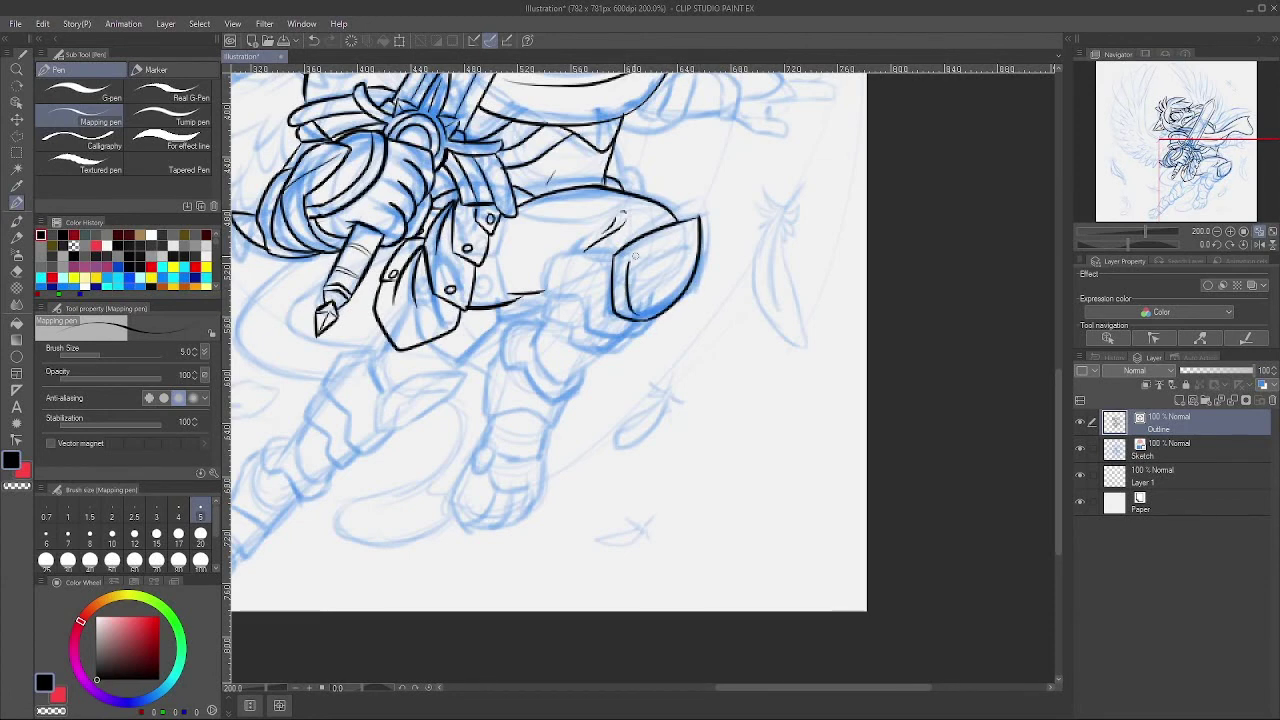
Step: Ink the bevel lines inside the raised leg's knee guard and the overlapping plates beside and below it
drag(633, 258, 695, 234)
mouse_move(614, 252)
mouse_down()
mouse_move(564, 254)
mouse_move(590, 326)
mouse_move(652, 336)
mouse_up()
mouse_move(546, 313)
mouse_down()
mouse_move(584, 356)
mouse_move(622, 340)
mouse_up()
drag(549, 312, 568, 323)
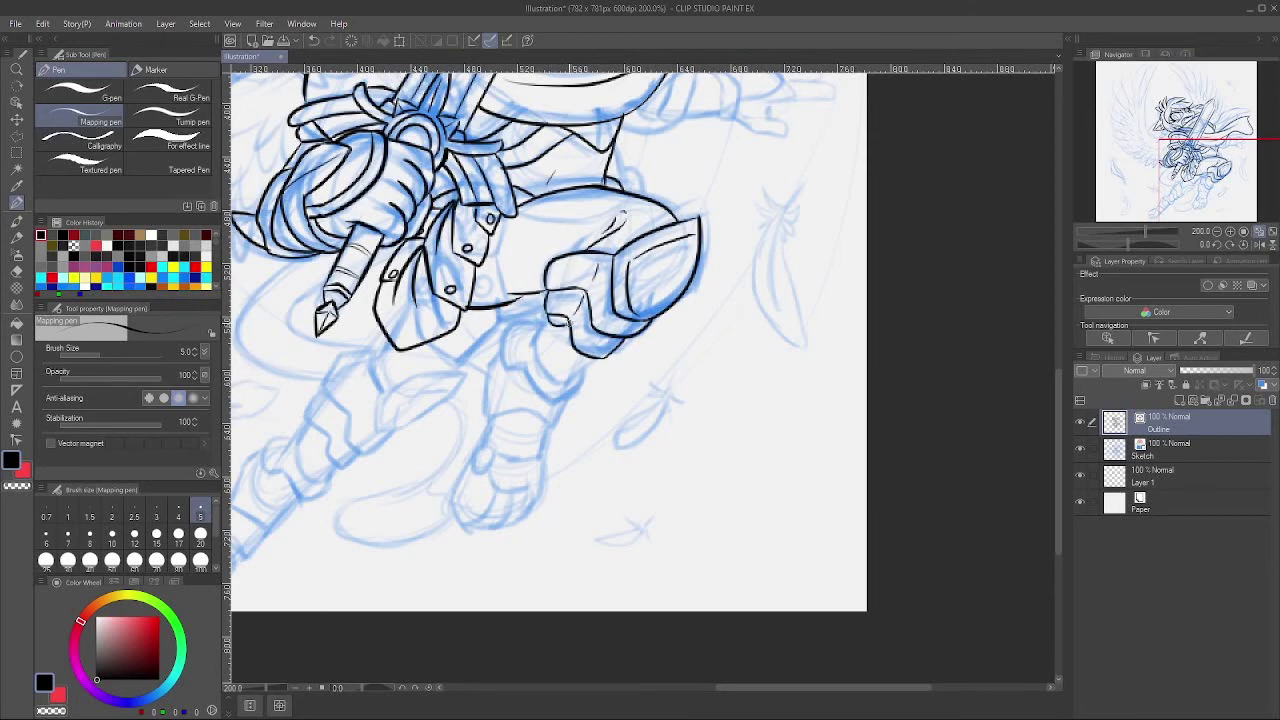
Step: Ink the layered shin armour below the raised leg's knee down to the ankle
drag(680, 393, 712, 298)
mouse_move(608, 276)
mouse_down()
mouse_move(568, 230)
mouse_move(578, 258)
mouse_move(535, 244)
mouse_move(538, 272)
mouse_up()
drag(538, 272, 604, 300)
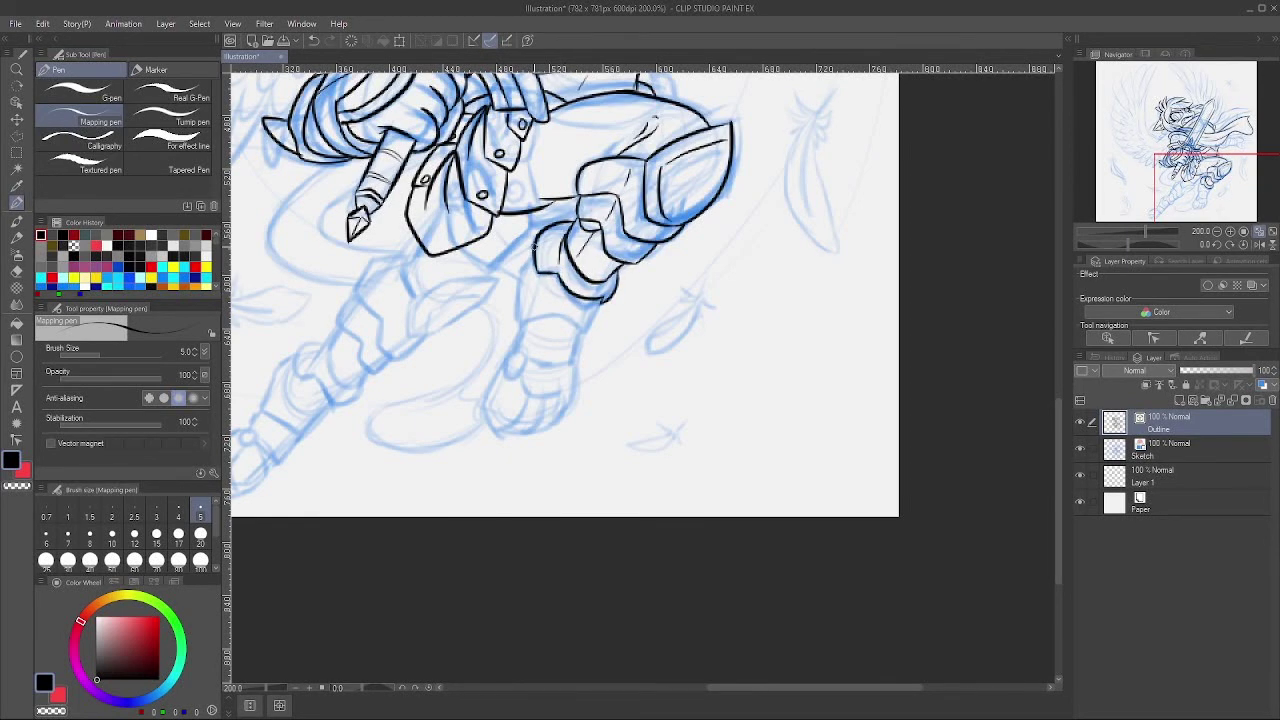
mouse_move(533, 243)
mouse_down()
mouse_move(519, 310)
mouse_move(564, 322)
mouse_move(600, 298)
mouse_move(554, 276)
mouse_move(587, 322)
mouse_up()
Step: Ink the raised leg's ankle band and its paw-like foot with separate toes
drag(805, 422, 774, 382)
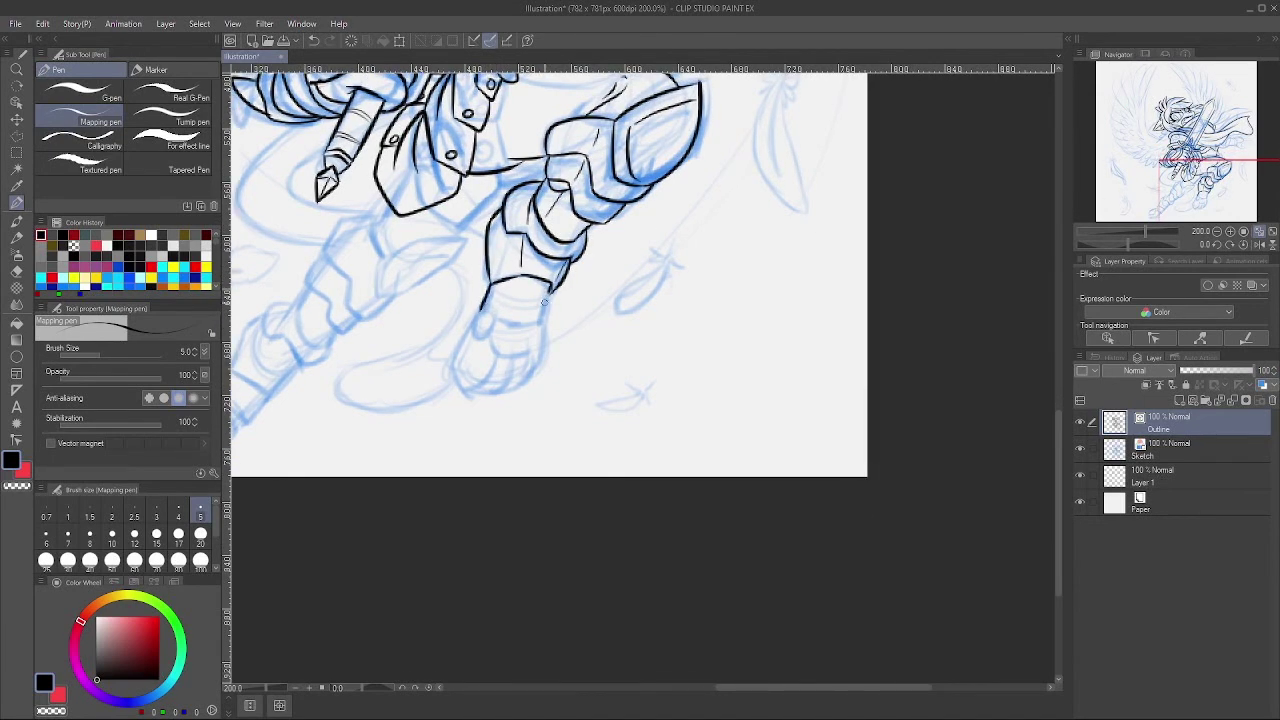
mouse_move(550, 290)
mouse_down()
mouse_move(517, 355)
mouse_move(543, 321)
mouse_move(482, 312)
mouse_move(456, 362)
mouse_move(490, 394)
mouse_move(546, 340)
mouse_up()
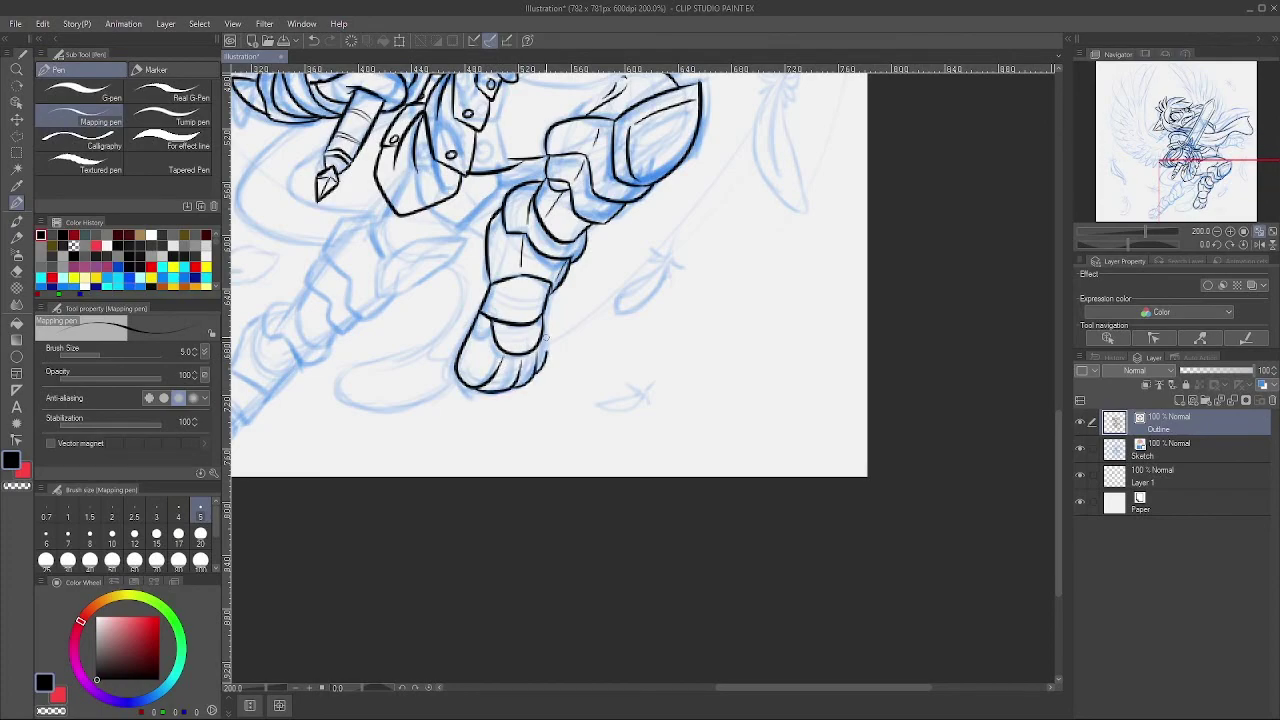
key(ctrl+0)
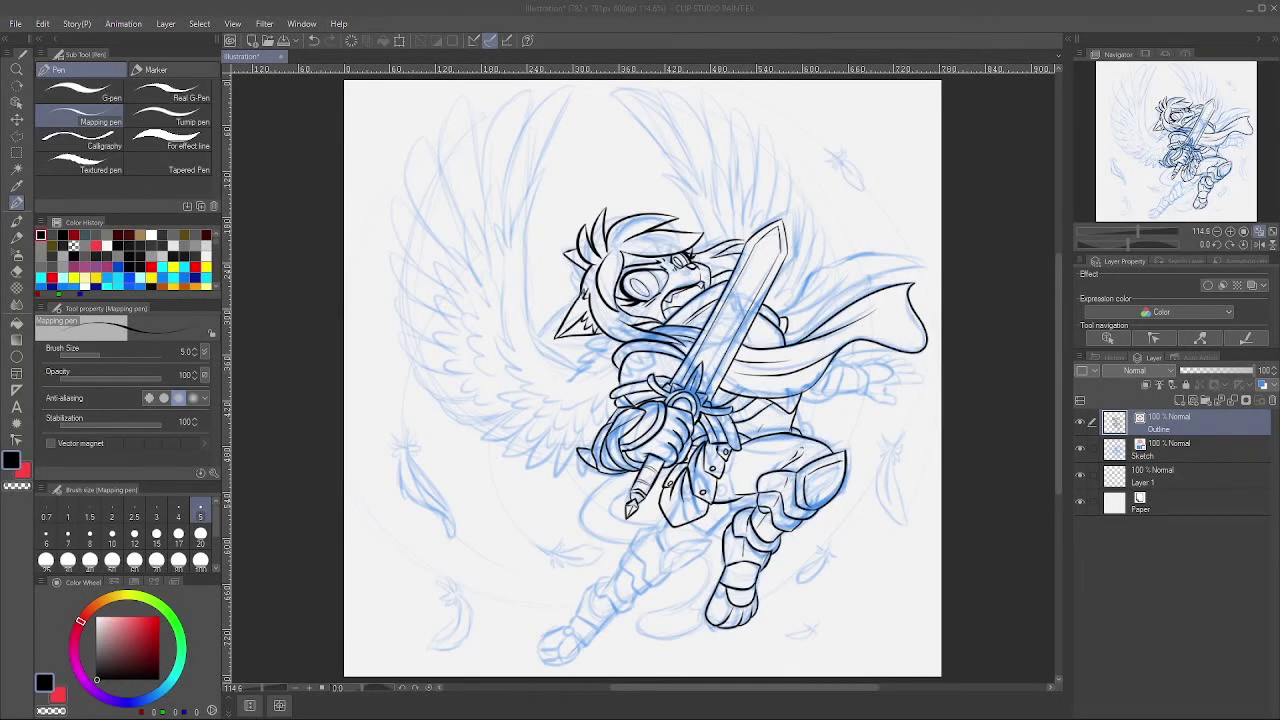
click(265, 541)
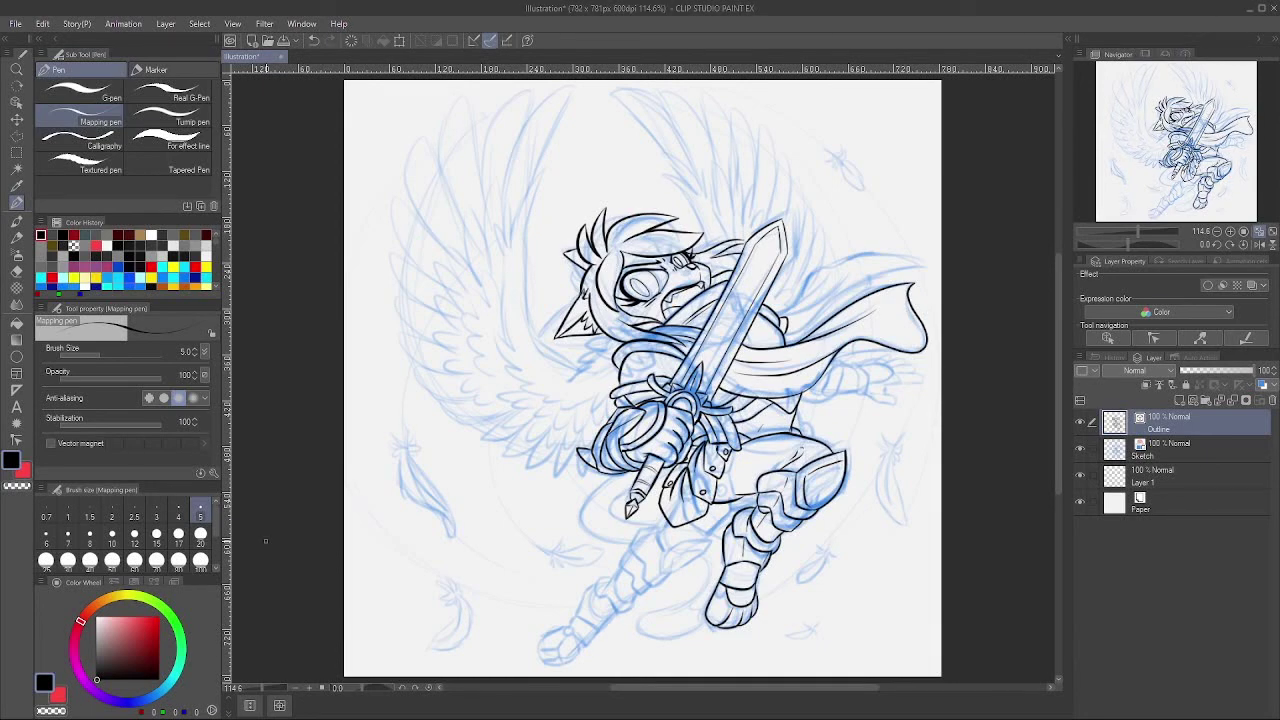
Step: Ink the extended leg's thigh edges and the pointed plate on its inner knee
scroll(737, 578, up, 2)
drag(737, 578, 738, 472)
drag(677, 404, 741, 339)
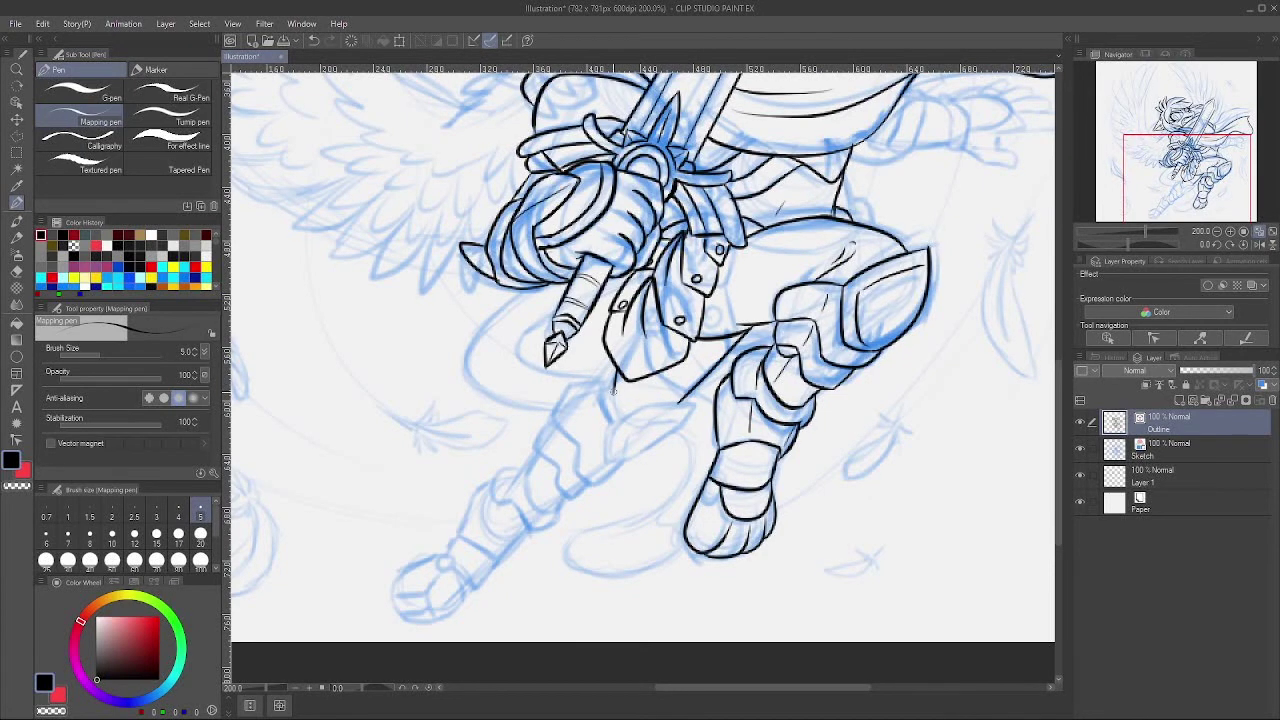
mouse_move(605, 418)
mouse_down()
mouse_move(614, 376)
mouse_move(686, 404)
mouse_move(678, 442)
mouse_up()
mouse_move(612, 424)
mouse_down()
mouse_move(614, 469)
mouse_move(678, 440)
mouse_up()
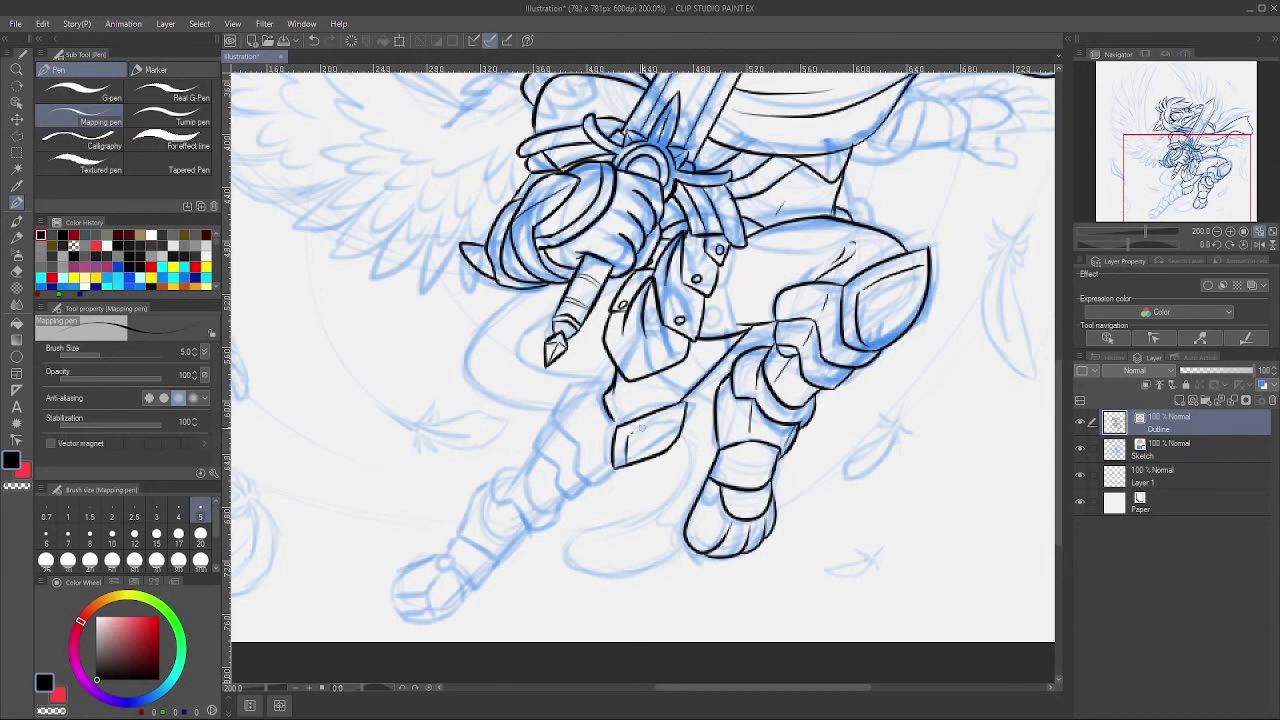
Step: Ink the overlapping knee plates of the extended leg, undoing and redrawing their outer edges
mouse_move(600, 386)
mouse_down()
mouse_move(614, 421)
mouse_move(556, 432)
mouse_move(603, 485)
mouse_up()
mouse_move(550, 422)
mouse_down()
mouse_move(535, 453)
mouse_move(573, 498)
mouse_up()
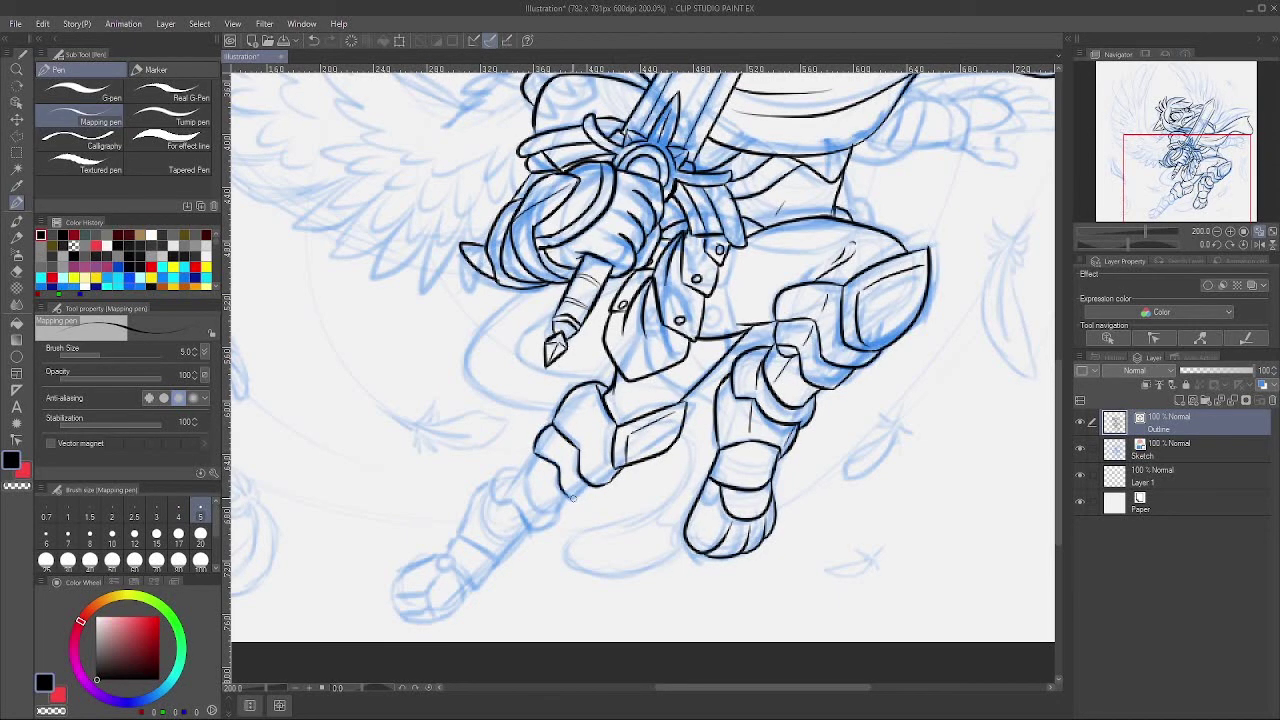
drag(540, 456, 492, 506)
key(ctrl+z)
key(ctrl+z)
key(ctrl+z)
key(ctrl+z)
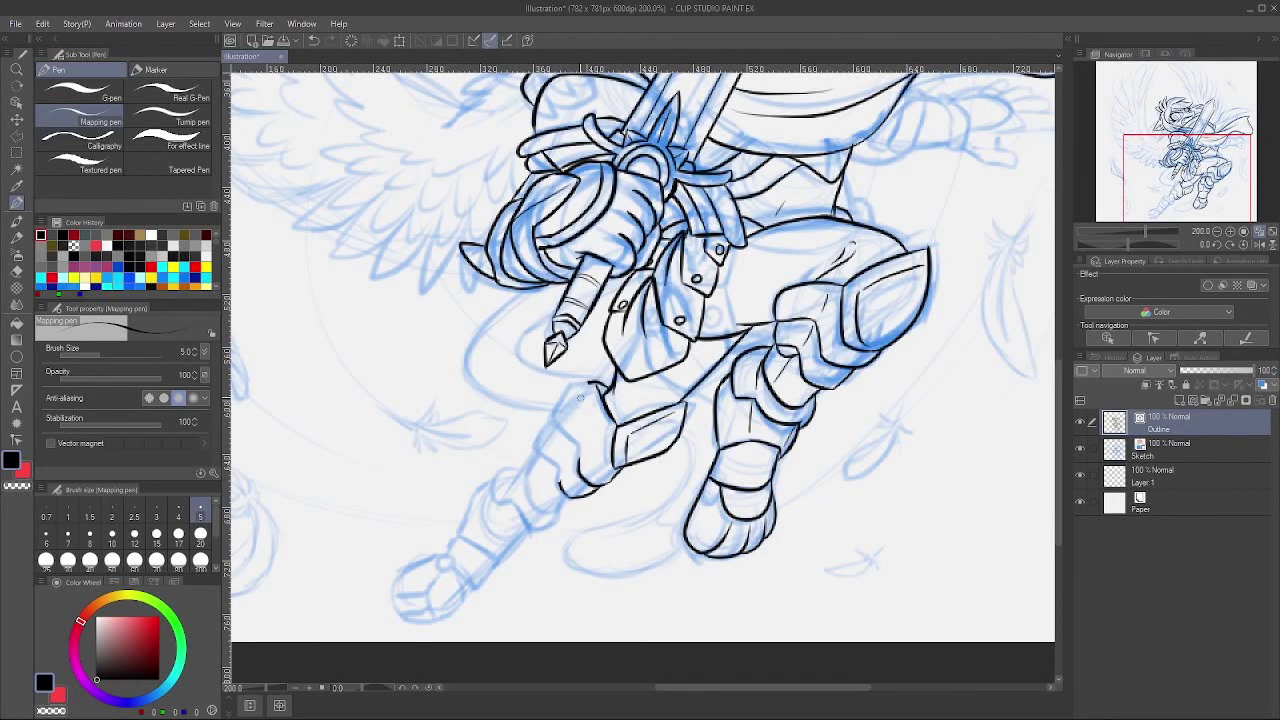
drag(566, 392, 578, 468)
mouse_move(562, 414)
mouse_down()
mouse_move(544, 447)
mouse_move(602, 427)
mouse_up()
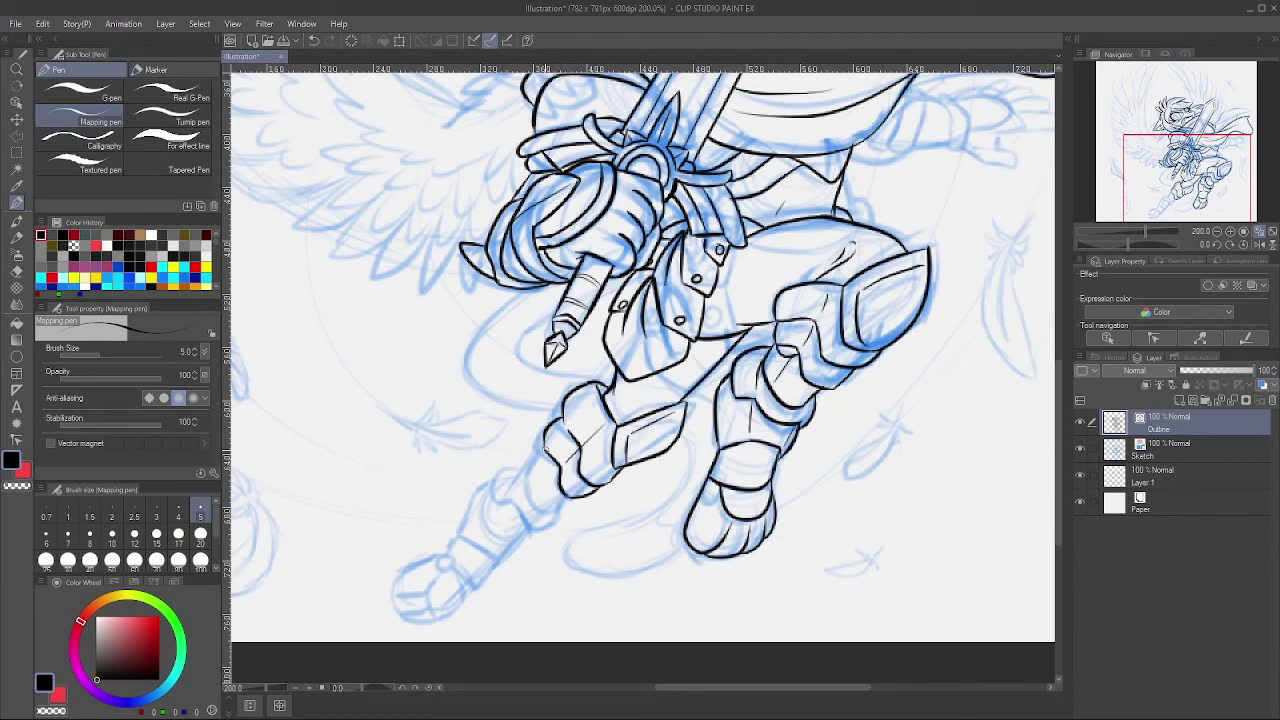
Step: Nudge the line art on the Outline layer slightly up and to the left, and return to the pen
drag(739, 536, 687, 516)
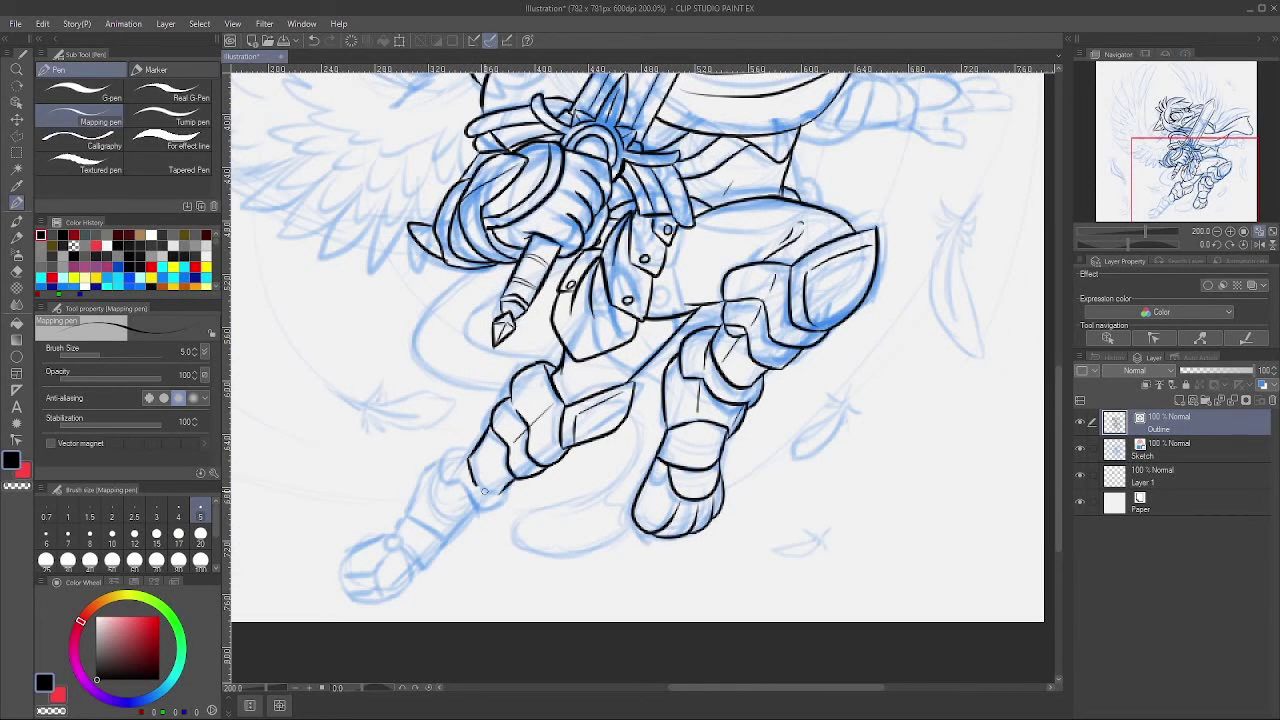
click(17, 120)
drag(558, 388, 555, 381)
click(17, 203)
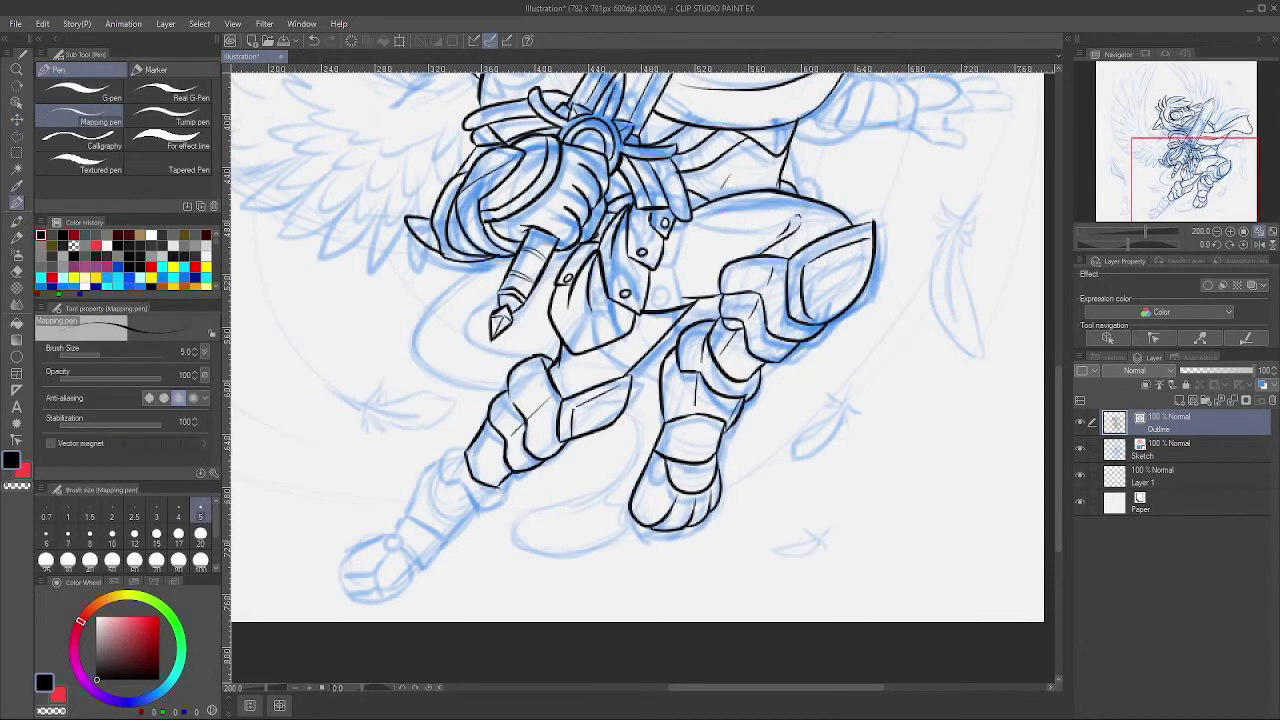
Step: Ink the extended leg's shin armour, ankle band and toed foot, erasing a stray line on the shin
mouse_move(465, 446)
mouse_down()
mouse_move(440, 469)
mouse_move(495, 499)
mouse_move(441, 458)
mouse_move(413, 484)
mouse_move(411, 508)
mouse_move(475, 514)
mouse_move(451, 538)
mouse_up()
mouse_move(451, 537)
mouse_down()
mouse_move(412, 516)
mouse_move(415, 483)
mouse_up()
drag(440, 489, 418, 582)
key(e)
click(414, 510)
key(p)
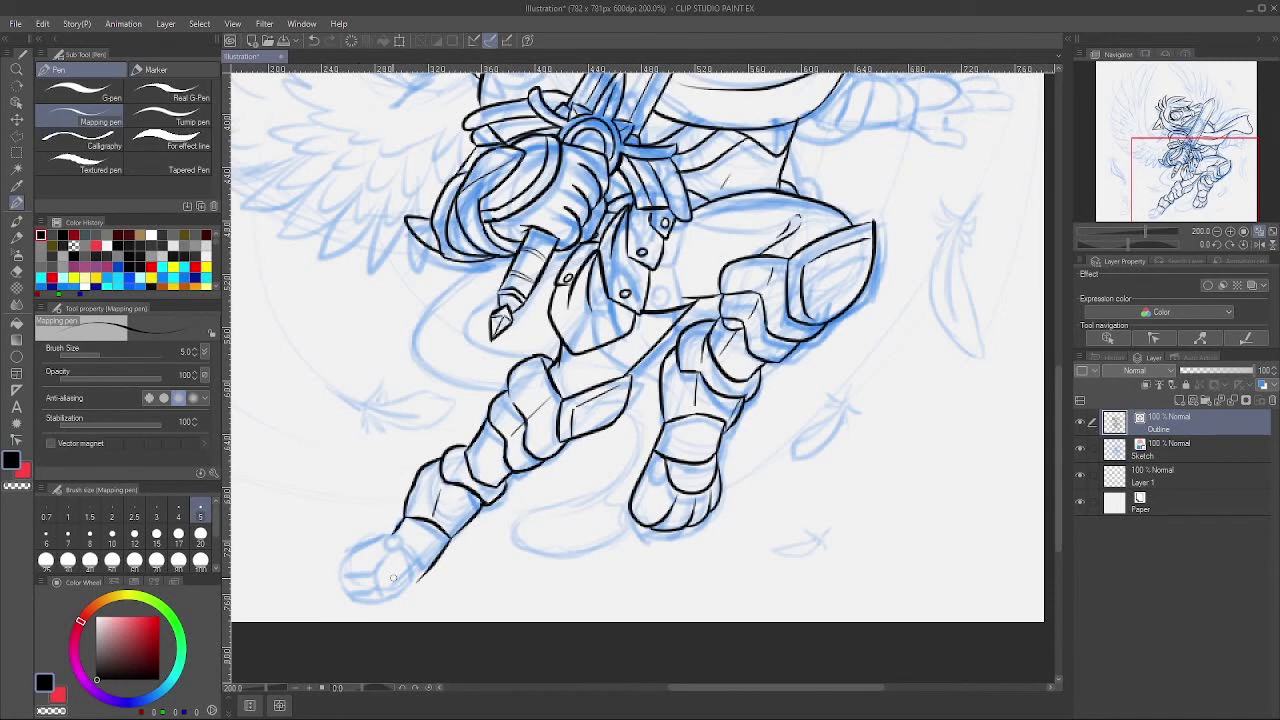
mouse_move(392, 531)
mouse_down()
mouse_move(340, 578)
mouse_move(374, 591)
mouse_move(432, 560)
mouse_up()
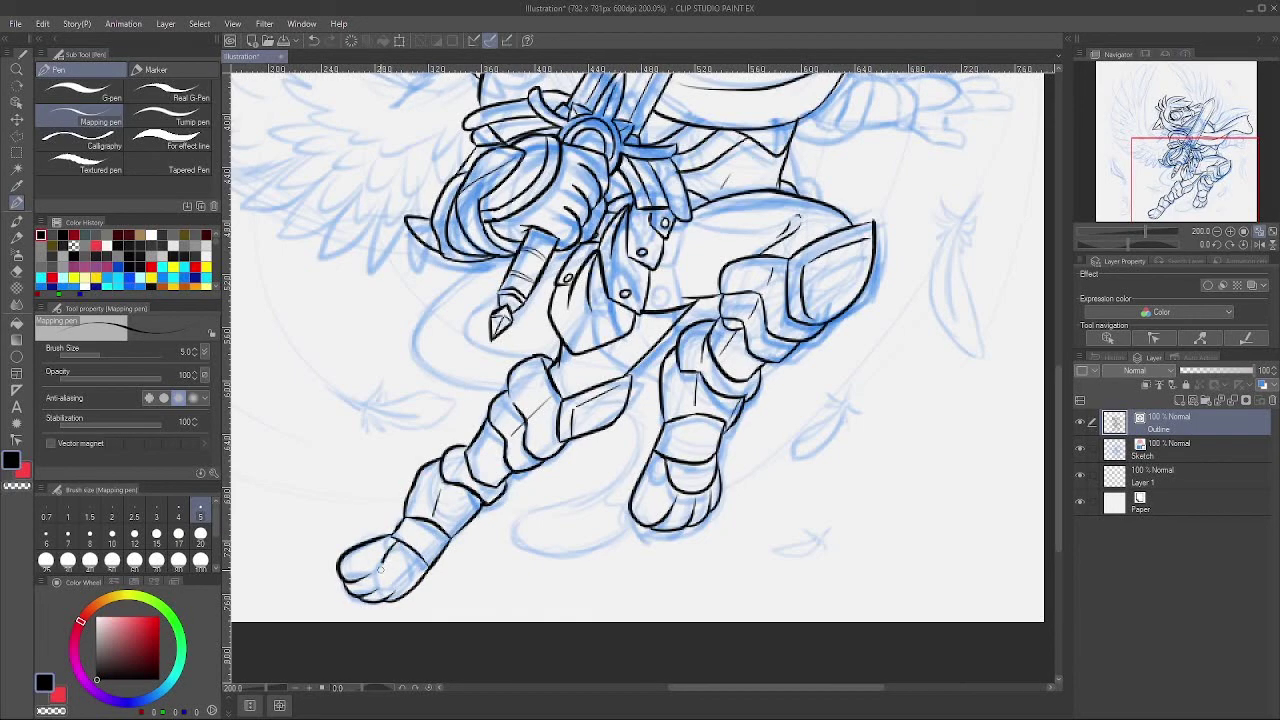
Step: Ink fine inner trim lines along the riveted waist flaps, undoing unwanted strokes
mouse_move(650, 310)
mouse_down()
mouse_move(608, 461)
mouse_move(612, 447)
mouse_move(662, 446)
mouse_up()
key(ctrl+z)
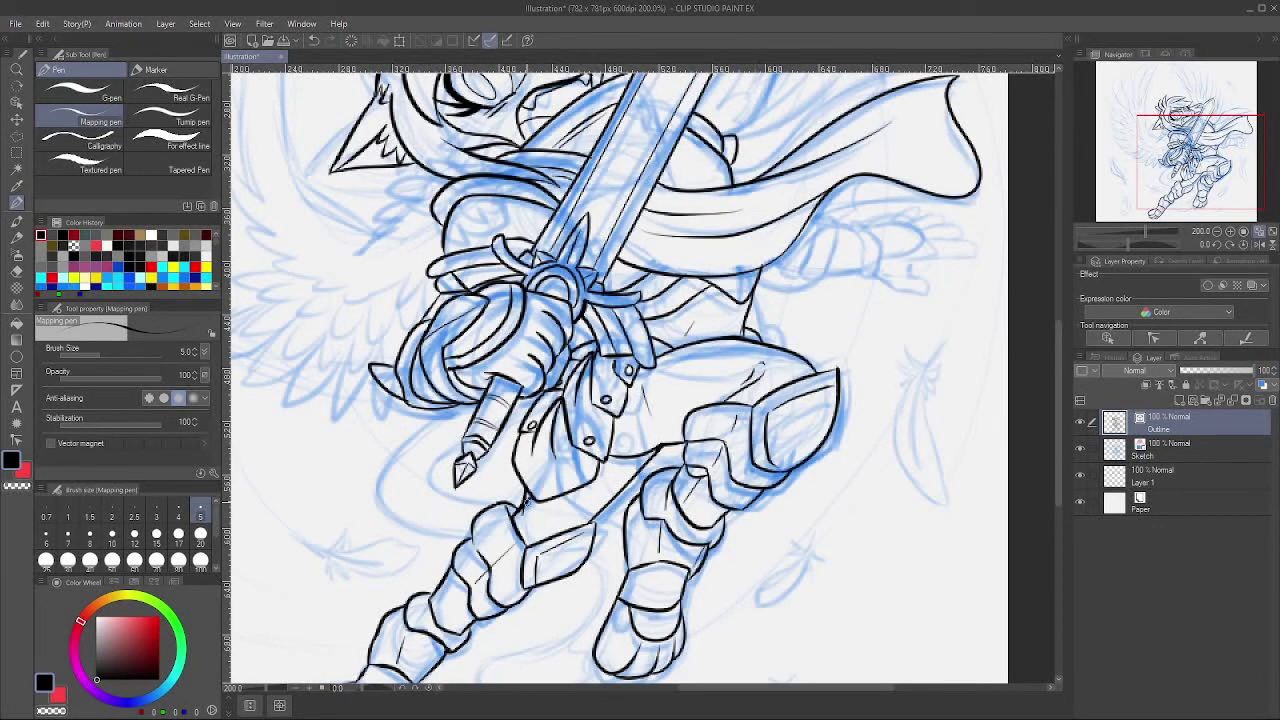
mouse_move(590, 420)
mouse_down()
mouse_move(550, 559)
mouse_move(611, 605)
mouse_move(758, 321)
mouse_move(598, 405)
mouse_up()
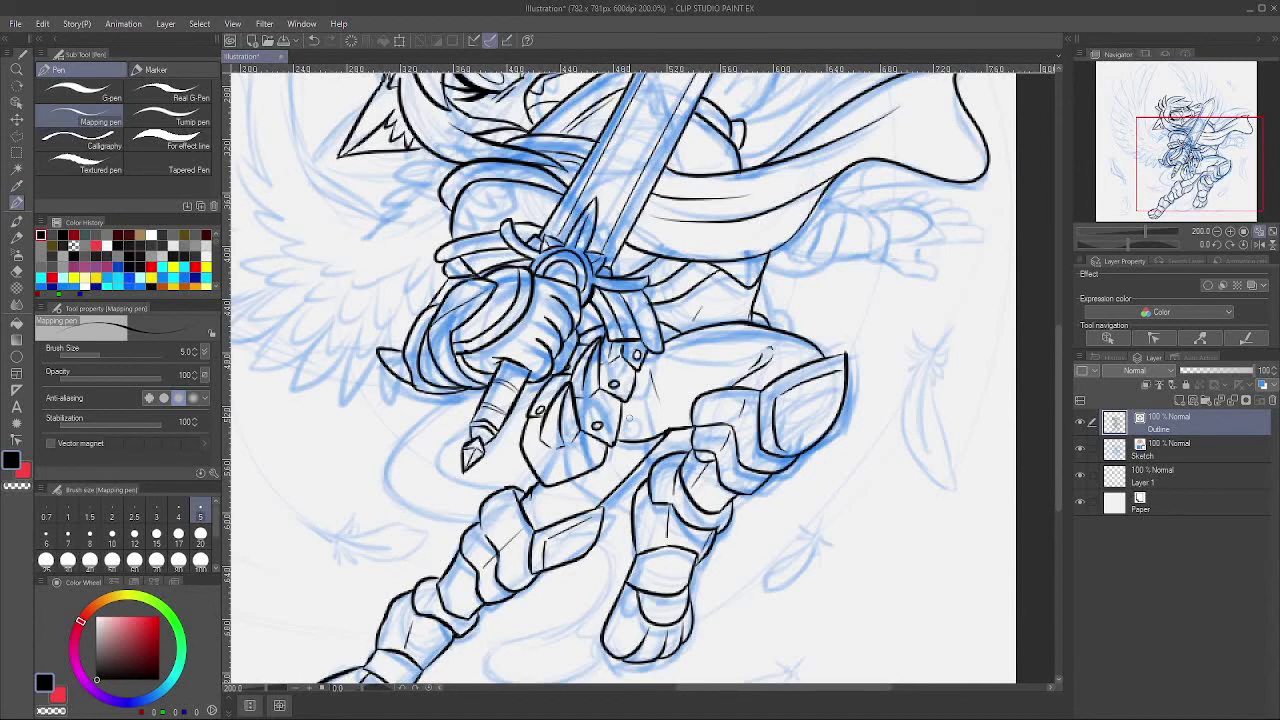
drag(530, 415, 546, 478)
key(ctrl+z)
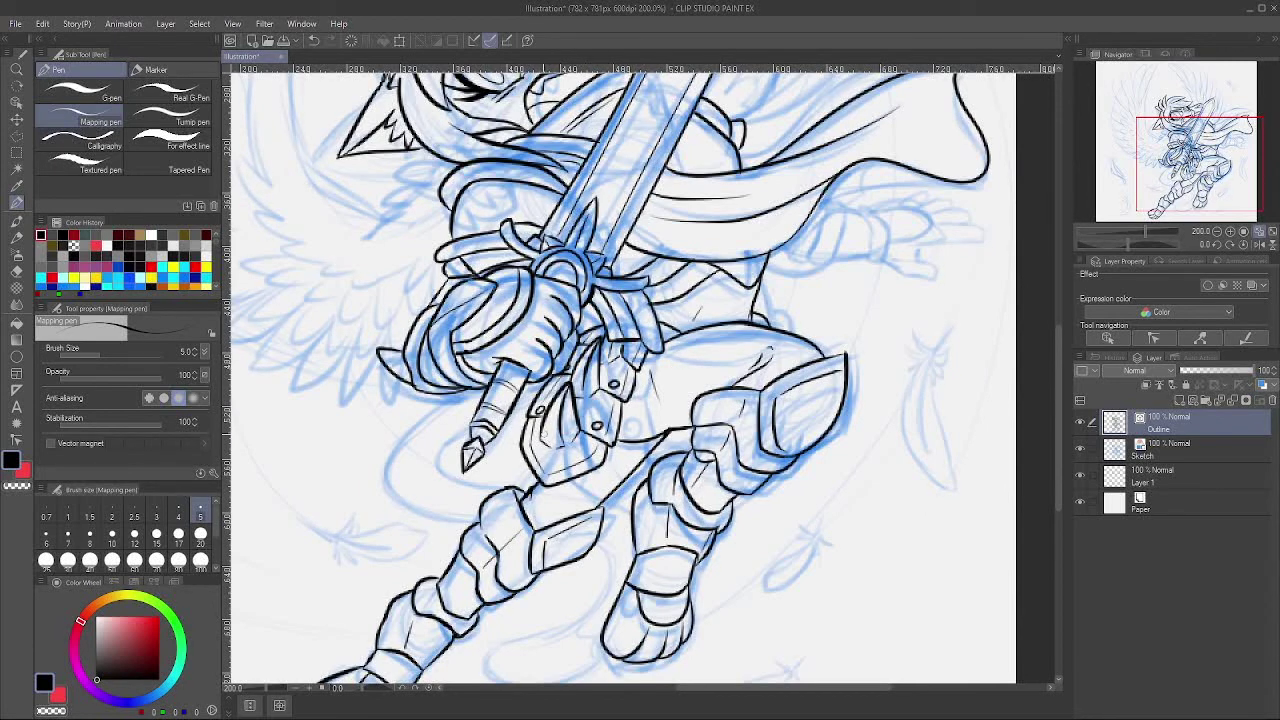
Step: Ink the outstretched arm's elbow and forearm bracer emerging from under the cape
click(1224, 150)
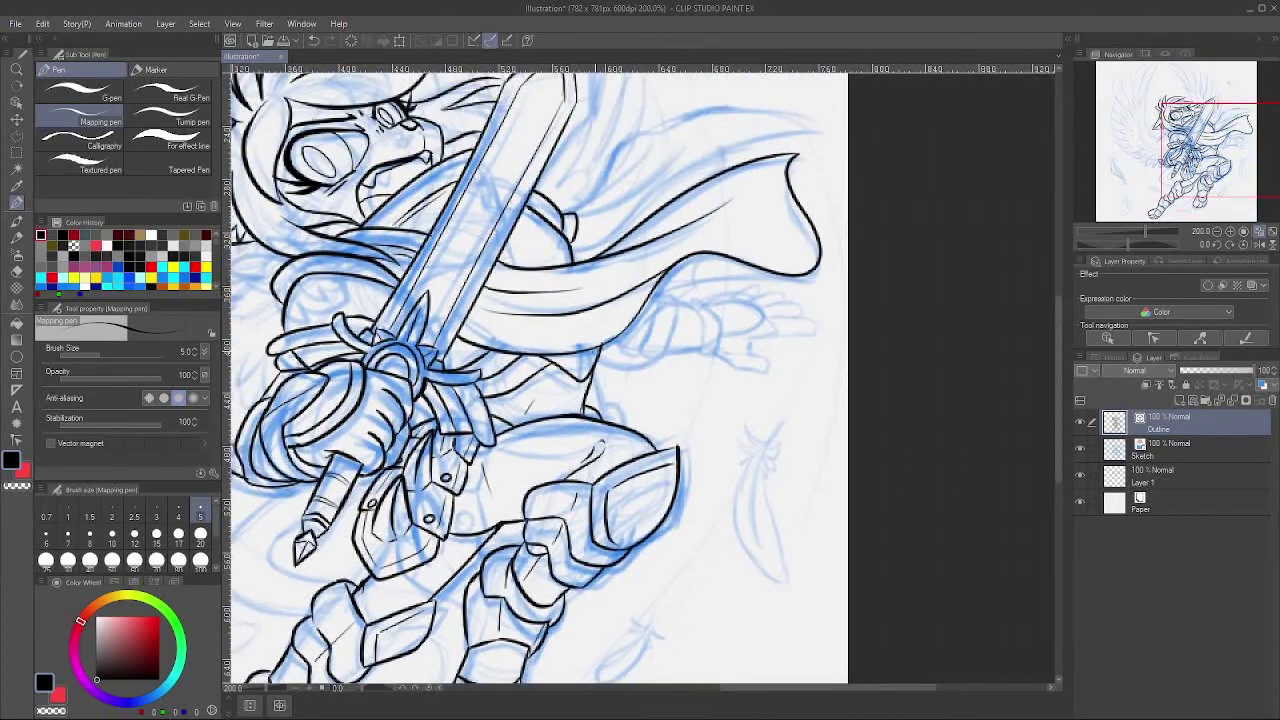
drag(627, 367, 658, 360)
click(1206, 149)
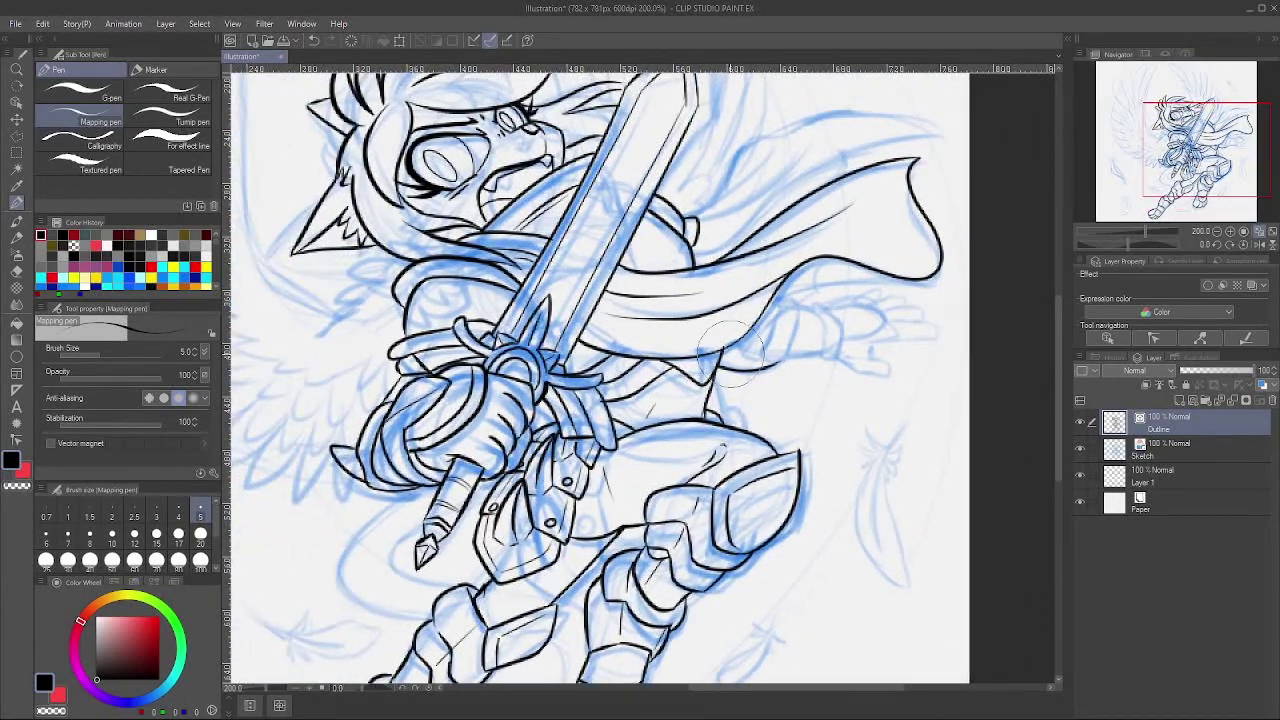
mouse_move(764, 358)
mouse_down()
mouse_move(788, 312)
mouse_move(770, 301)
mouse_up()
drag(789, 356, 822, 352)
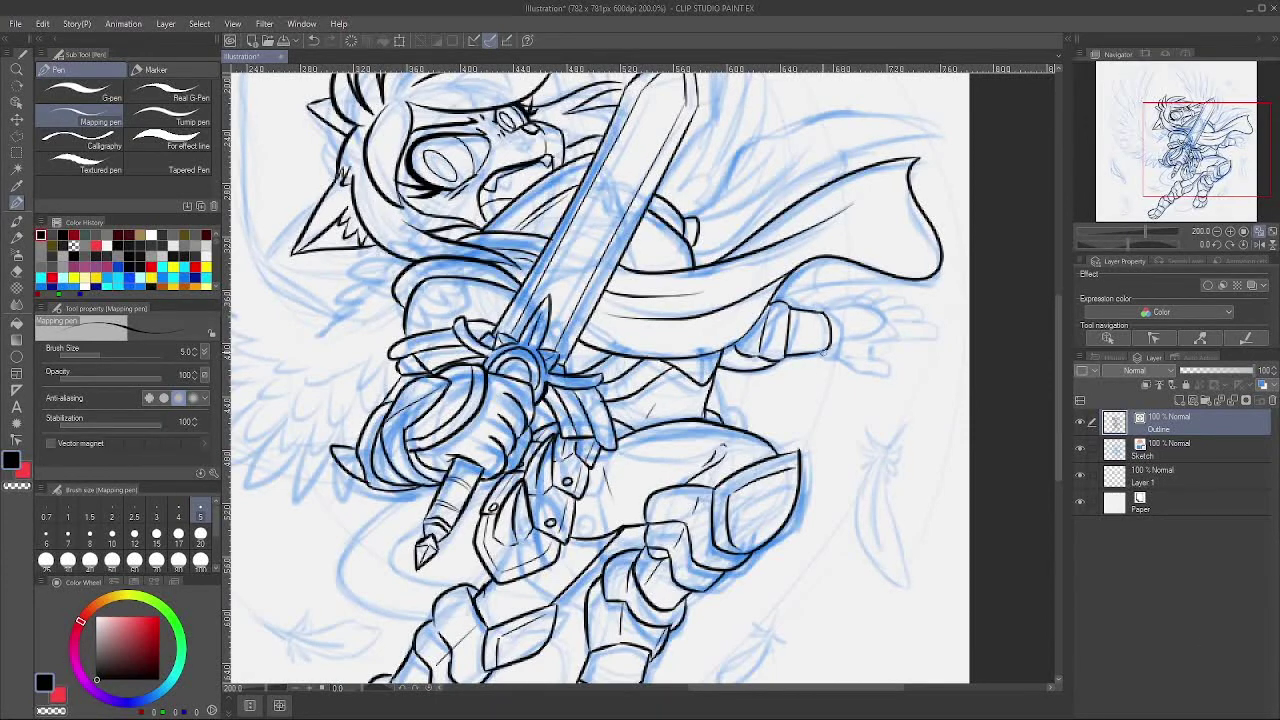
Step: Ink the open hand of the outstretched arm with its cuff, thumb and spread fingers, undoing an unwanted stroke
mouse_move(810, 352)
mouse_down()
mouse_move(843, 325)
mouse_move(812, 302)
mouse_move(862, 306)
mouse_up()
mouse_move(831, 346)
mouse_down()
mouse_move(838, 308)
mouse_move(878, 324)
mouse_move(866, 324)
mouse_up()
key(ctrl+z)
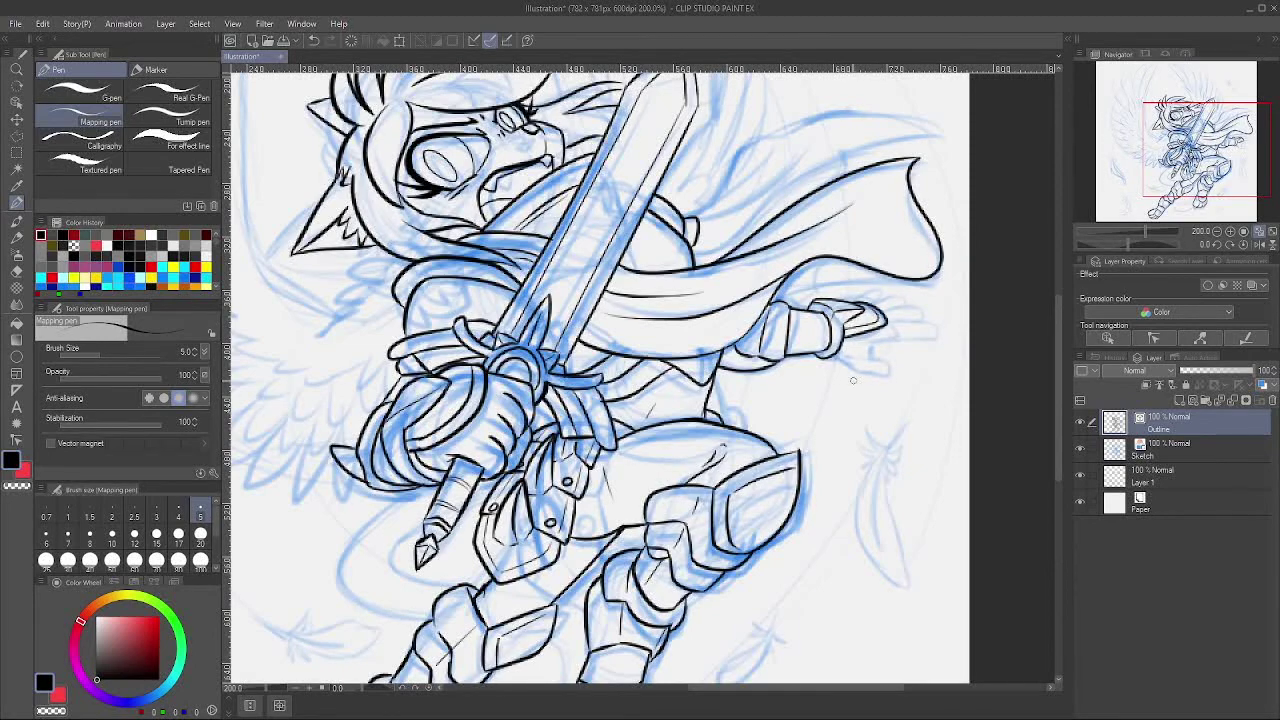
drag(853, 380, 705, 300)
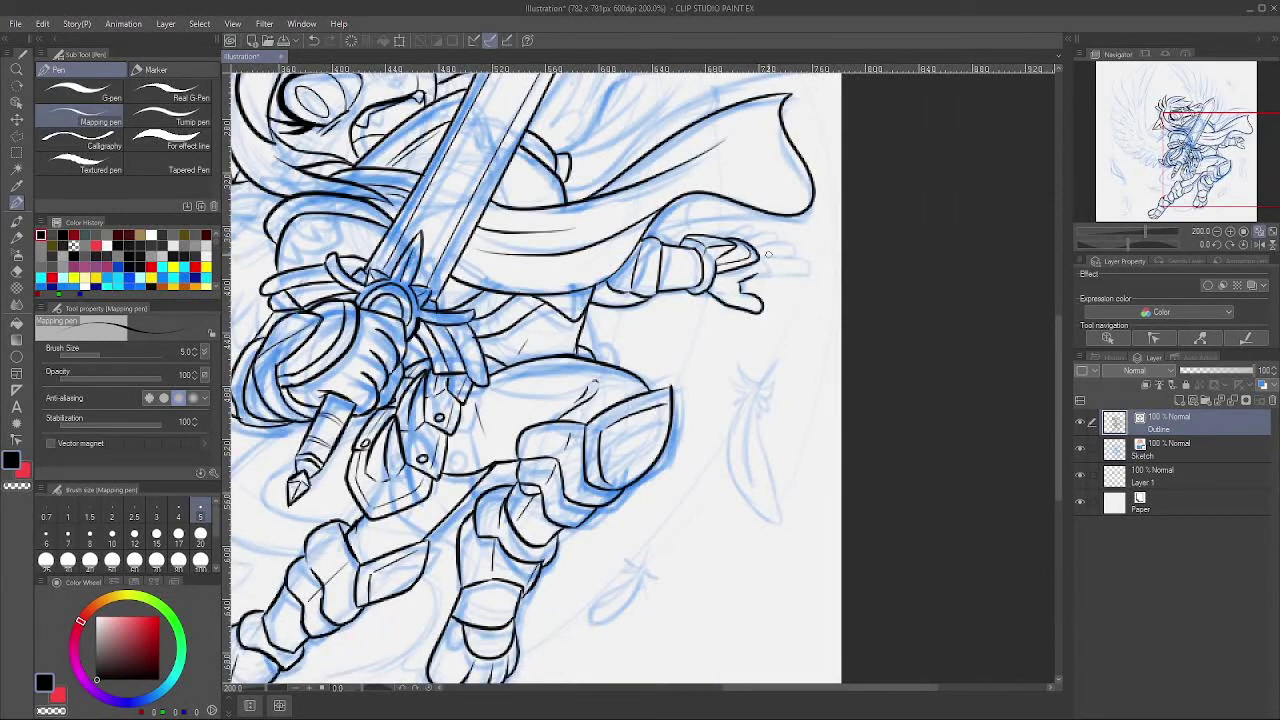
mouse_move(811, 271)
mouse_down()
mouse_move(756, 276)
mouse_move(801, 258)
mouse_up()
Step: Ink the long curved lines behind the ear and down past the shoulder where the near wing meets the back
mouse_move(1204, 188)
mouse_down()
mouse_move(1184, 174)
mouse_move(1192, 134)
mouse_up()
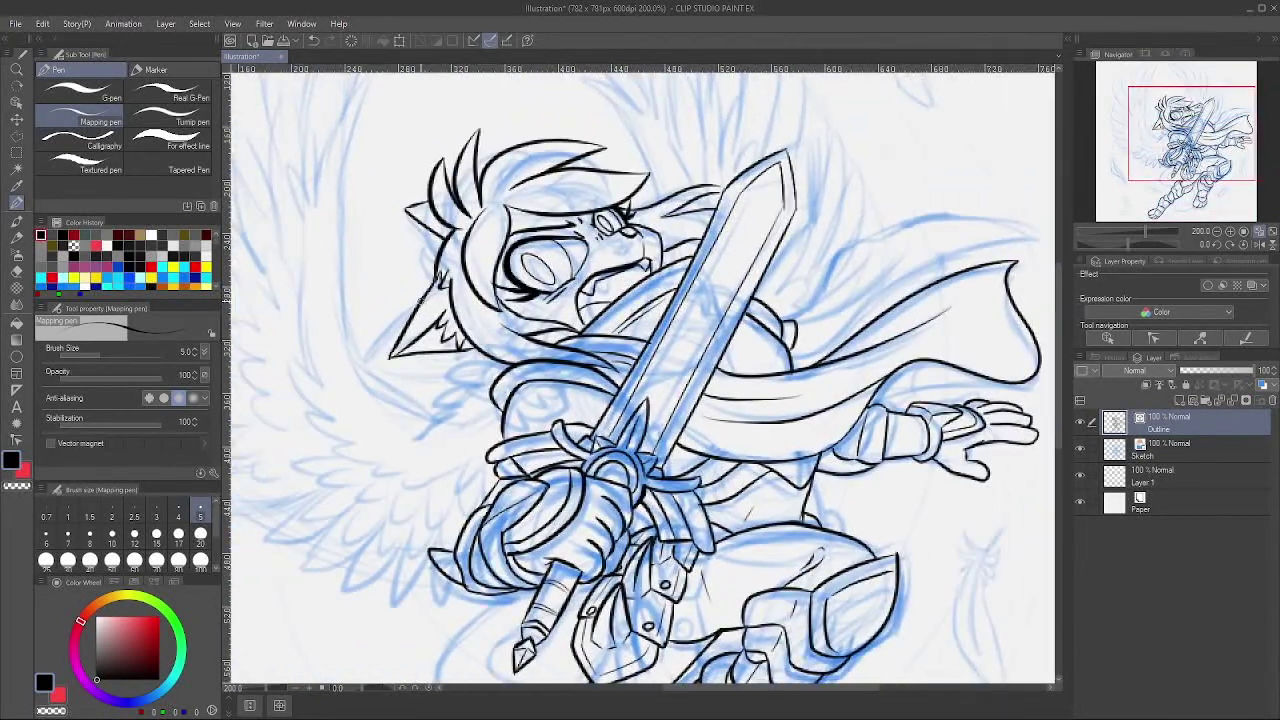
mouse_move(422, 299)
mouse_down()
mouse_move(393, 314)
mouse_move(368, 385)
mouse_up()
mouse_move(388, 338)
mouse_down()
mouse_move(389, 396)
mouse_move(423, 513)
mouse_move(380, 531)
mouse_up()
mouse_move(381, 532)
mouse_down()
mouse_move(438, 505)
mouse_move(425, 381)
mouse_move(485, 510)
mouse_up()
drag(493, 427, 480, 374)
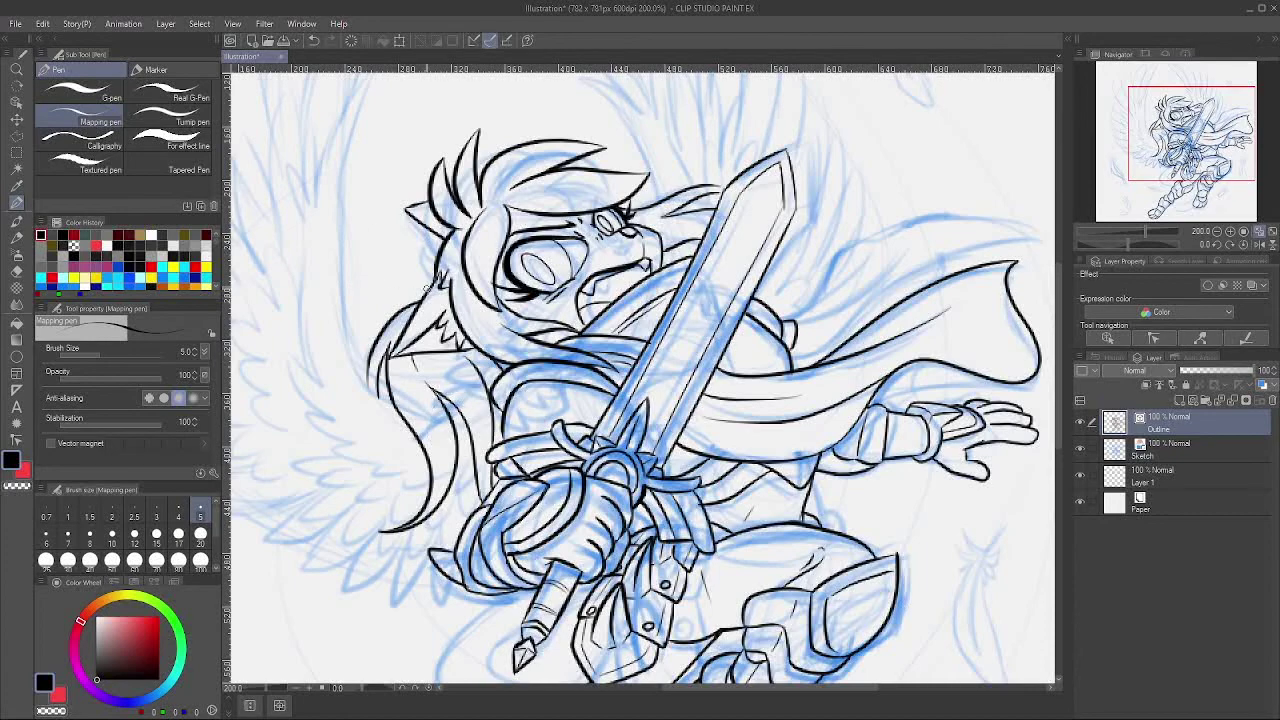
mouse_move(426, 289)
mouse_down()
mouse_move(366, 316)
mouse_move(360, 384)
mouse_up()
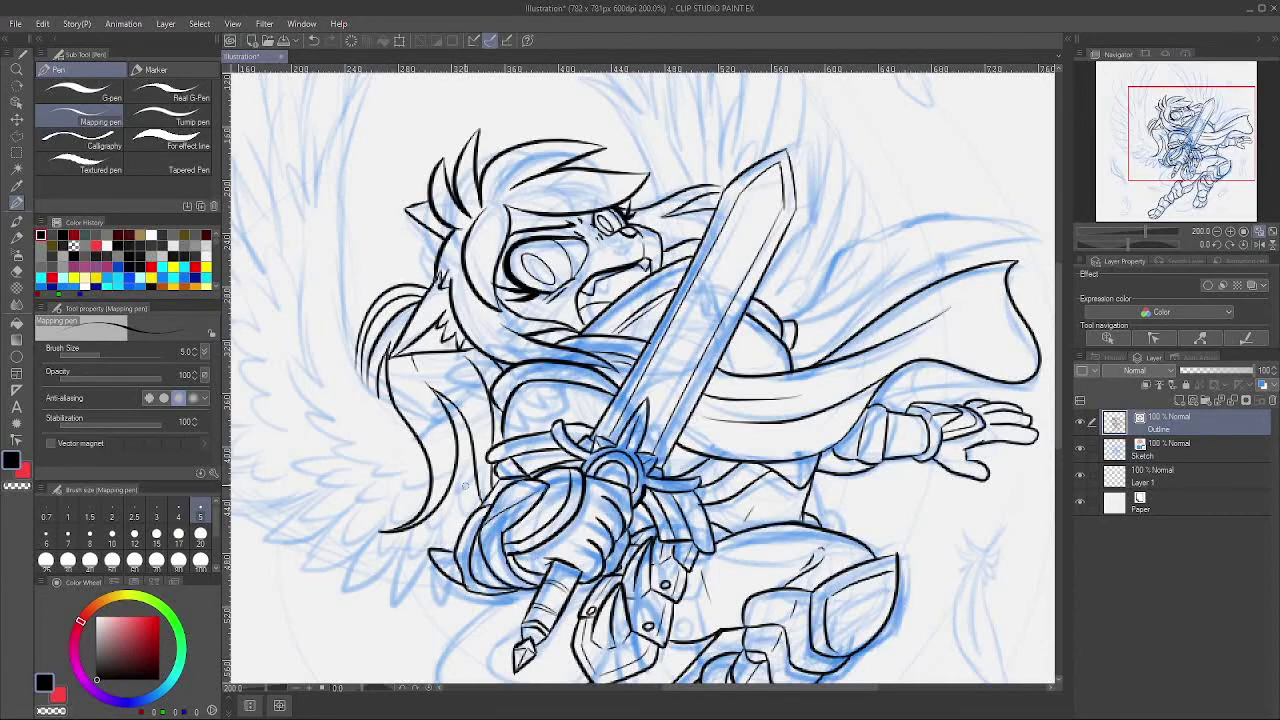
drag(440, 400, 476, 339)
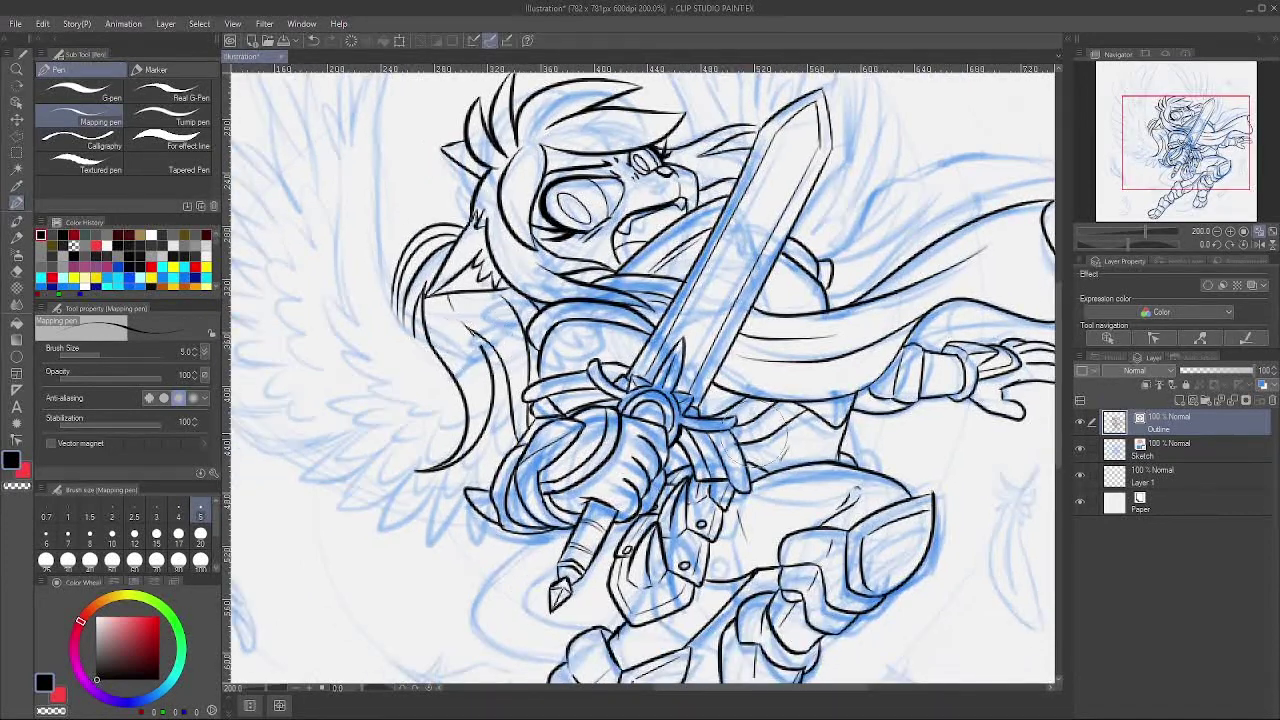
Step: Ink the near wing's front edge and short inner feathers, from behind the sword arm up to the wing's bend
mouse_move(350, 330)
mouse_down()
mouse_move(394, 478)
mouse_move(426, 494)
mouse_up()
mouse_move(504, 510)
mouse_down()
mouse_move(464, 432)
mouse_move(455, 294)
mouse_move(428, 288)
mouse_move(416, 326)
mouse_up()
mouse_move(386, 460)
mouse_down()
mouse_move(454, 530)
mouse_move(420, 542)
mouse_move(441, 562)
mouse_move(479, 584)
mouse_move(518, 571)
mouse_move(499, 607)
mouse_move(524, 592)
mouse_move(578, 632)
mouse_up()
drag(572, 578, 584, 620)
drag(490, 516, 464, 524)
drag(484, 536, 534, 578)
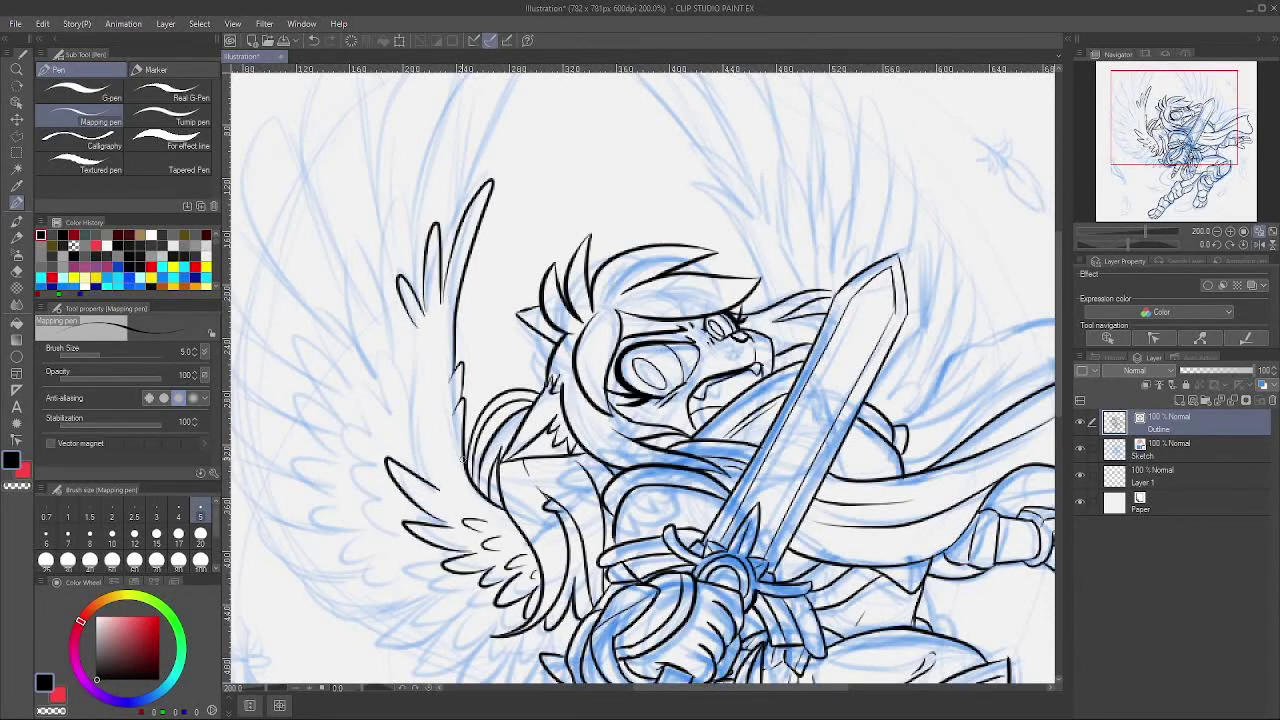
mouse_move(463, 458)
mouse_down()
mouse_move(547, 400)
mouse_move(571, 440)
mouse_up()
drag(533, 463, 515, 319)
mouse_move(516, 319)
mouse_down()
mouse_move(535, 327)
mouse_move(552, 288)
mouse_up()
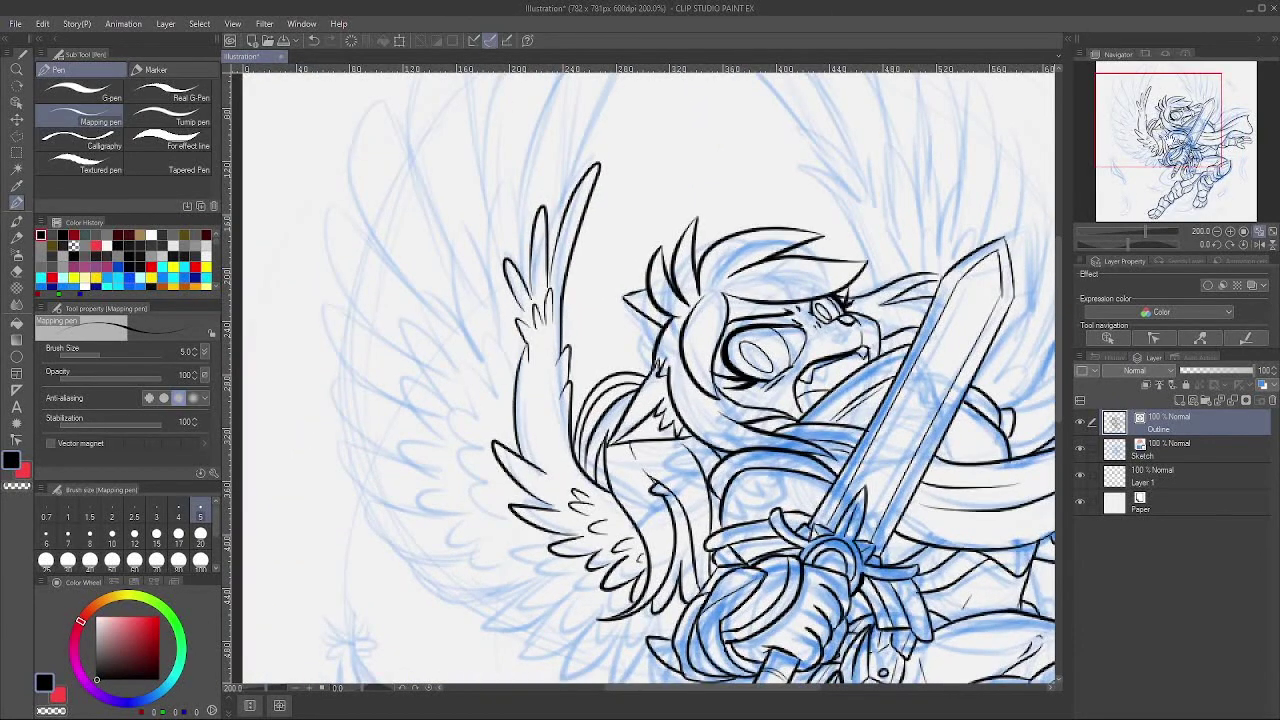
Step: Ink the long flight feathers at the top of the near wing
drag(553, 138, 523, 257)
mouse_move(536, 322)
mouse_down()
mouse_move(612, 139)
mouse_move(539, 176)
mouse_move(485, 318)
mouse_move(488, 221)
mouse_move(452, 327)
mouse_move(429, 338)
mouse_move(450, 380)
mouse_up()
mouse_move(464, 446)
mouse_down()
mouse_move(408, 380)
mouse_move(450, 458)
mouse_up()
drag(382, 372, 428, 477)
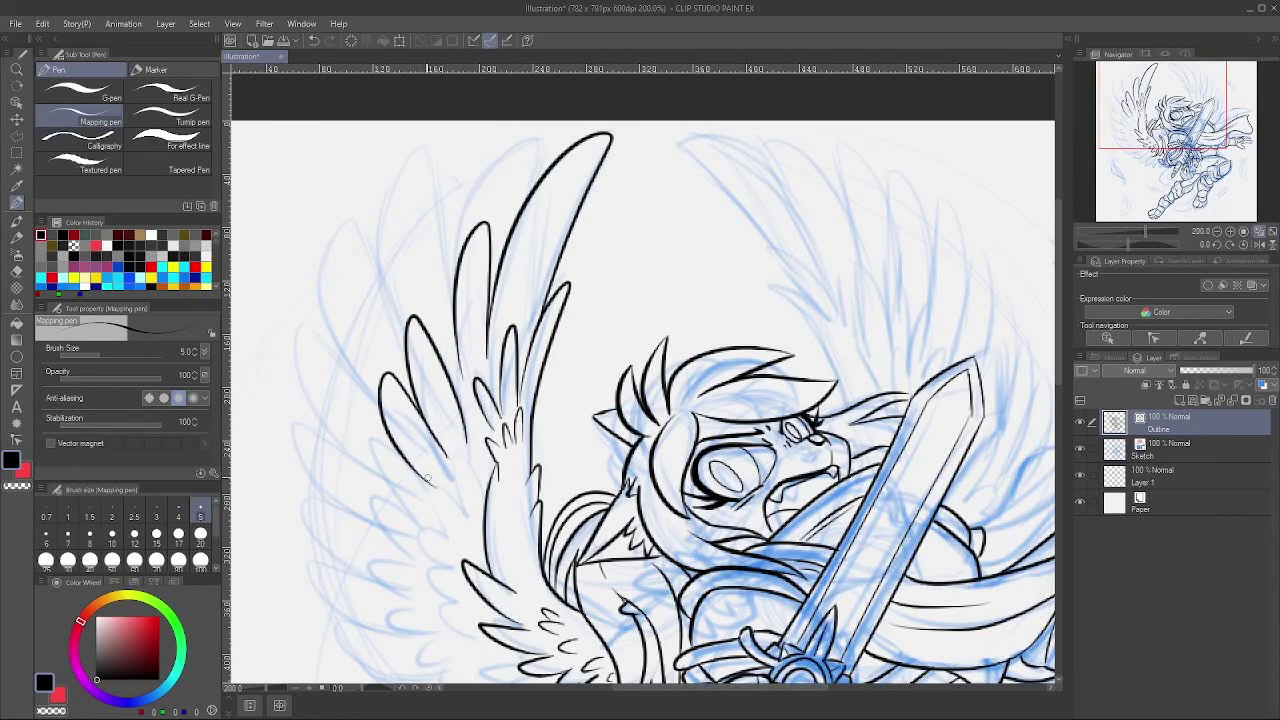
mouse_move(518, 199)
mouse_down()
mouse_move(538, 138)
mouse_move(458, 270)
mouse_move(460, 360)
mouse_up()
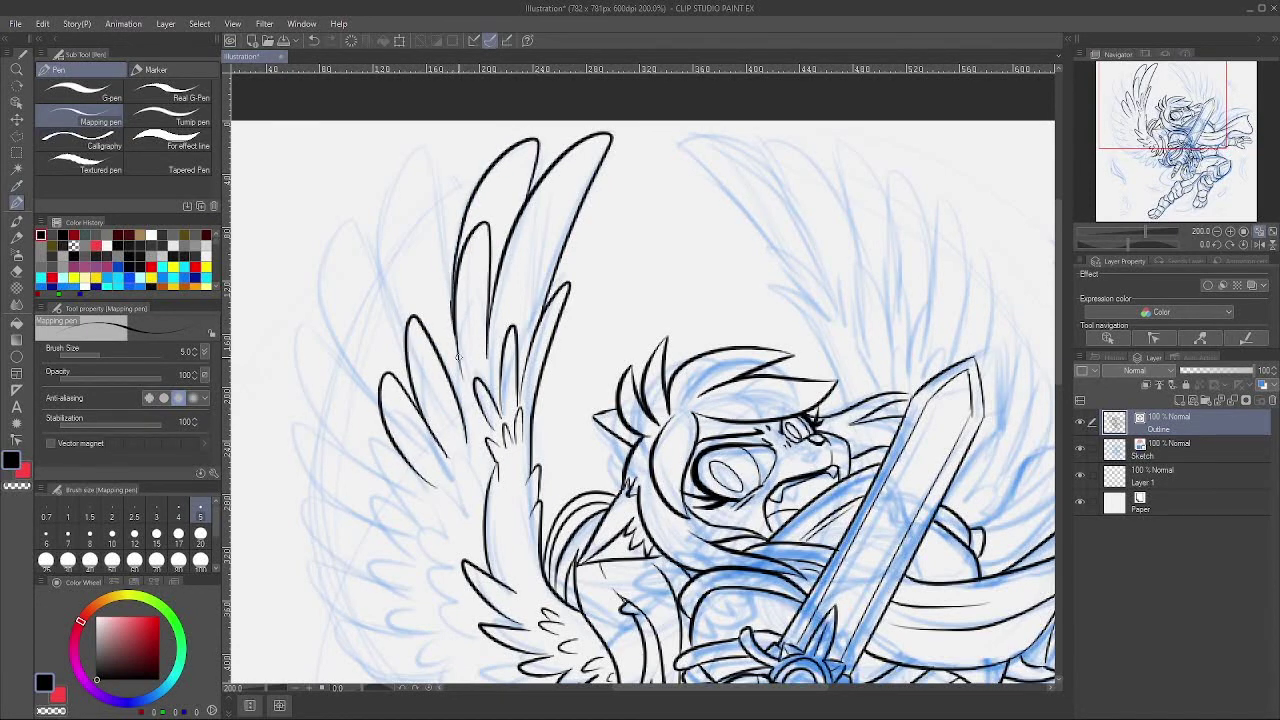
Step: Ink the remaining long feathers down the near wing's outer edge to its lower side, undoing the last stray stroke
mouse_move(452, 300)
mouse_down()
mouse_move(434, 182)
mouse_move(406, 346)
mouse_up()
mouse_move(408, 370)
mouse_down()
mouse_move(372, 298)
mouse_move(386, 372)
mouse_up()
mouse_move(386, 284)
mouse_down()
mouse_move(366, 228)
mouse_move(370, 388)
mouse_move(449, 285)
mouse_up()
mouse_move(413, 246)
mouse_down()
mouse_move(404, 318)
mouse_move(453, 364)
mouse_up()
mouse_move(435, 351)
mouse_down()
mouse_move(367, 332)
mouse_move(422, 400)
mouse_up()
mouse_move(408, 393)
mouse_down()
mouse_move(455, 412)
mouse_move(466, 460)
mouse_up()
mouse_move(466, 460)
mouse_down()
mouse_move(408, 449)
mouse_move(490, 503)
mouse_move(500, 540)
mouse_move(384, 452)
mouse_move(416, 501)
mouse_up()
mouse_move(446, 503)
mouse_down()
mouse_move(370, 525)
mouse_move(440, 533)
mouse_up()
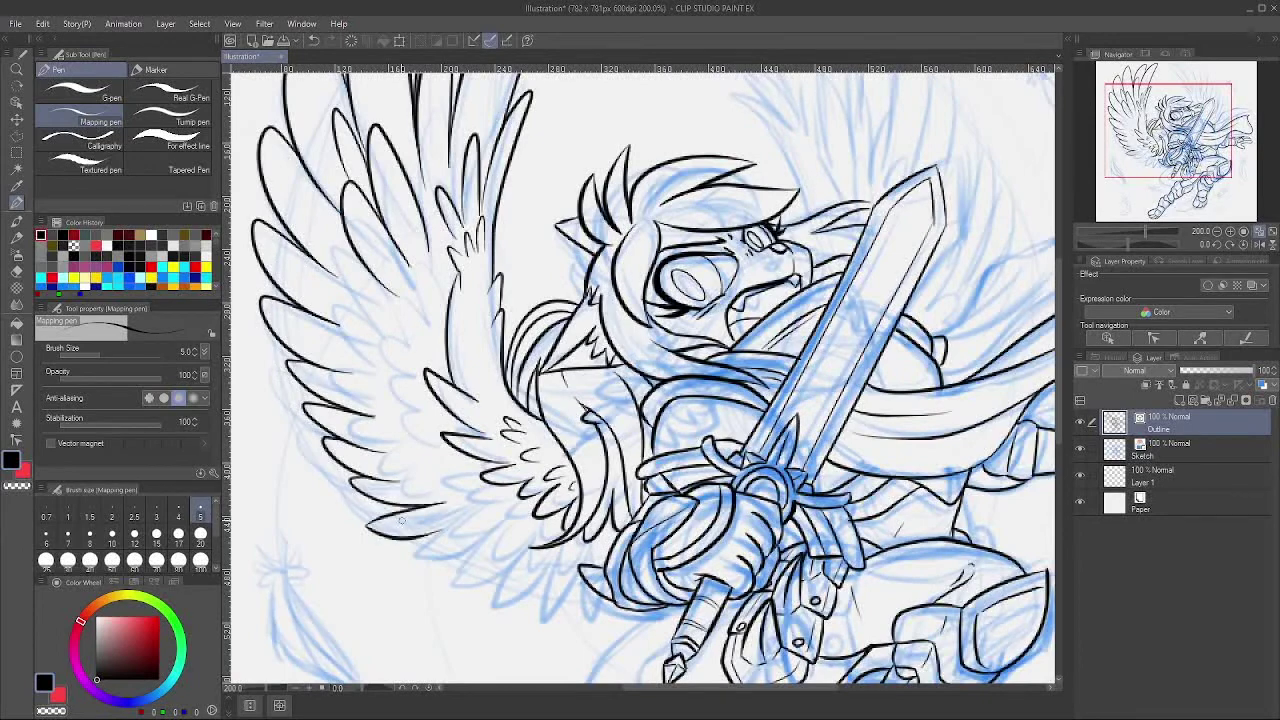
mouse_move(338, 604)
mouse_down()
mouse_move(340, 678)
mouse_move(414, 698)
mouse_up()
mouse_move(463, 387)
mouse_down()
mouse_move(436, 361)
mouse_move(457, 409)
mouse_up()
key(ctrl+z)
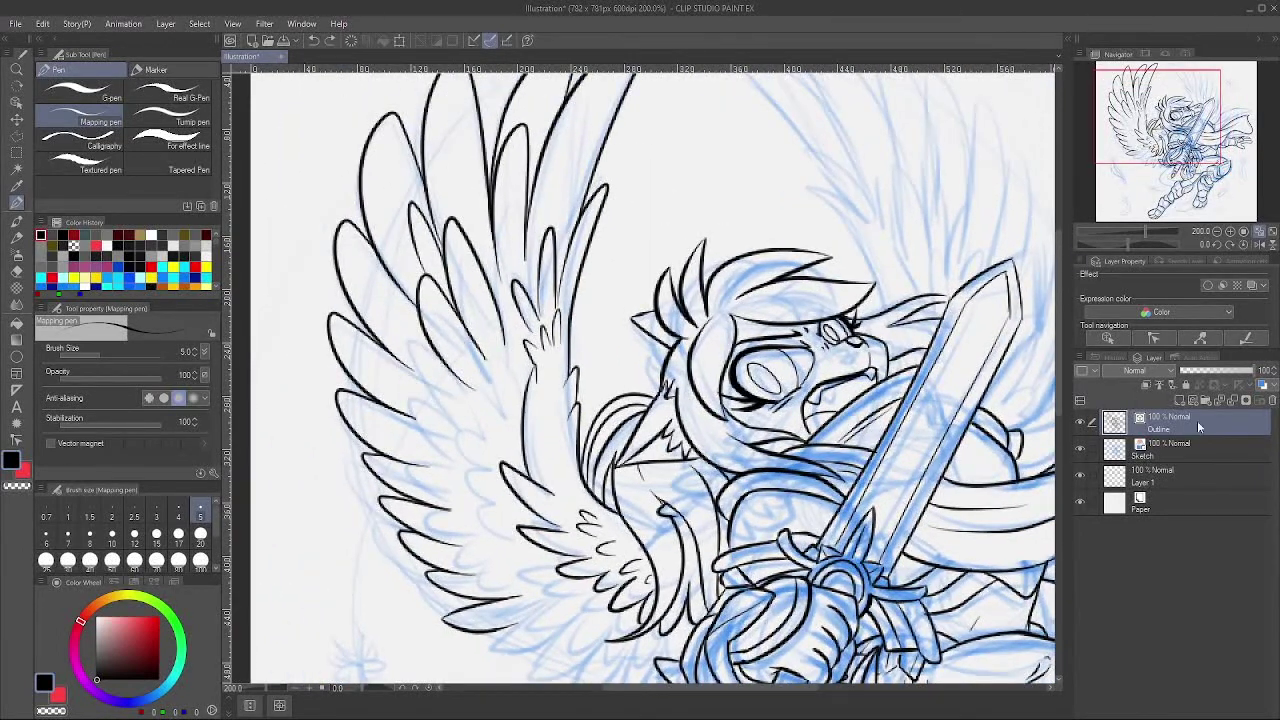
Step: Add a new layer above Outline and ink the near wing's inner rows of overlapping feathers on it
click(1192, 400)
drag(392, 352, 466, 404)
mouse_move(374, 418)
mouse_down()
mouse_move(454, 452)
mouse_move(448, 484)
mouse_up()
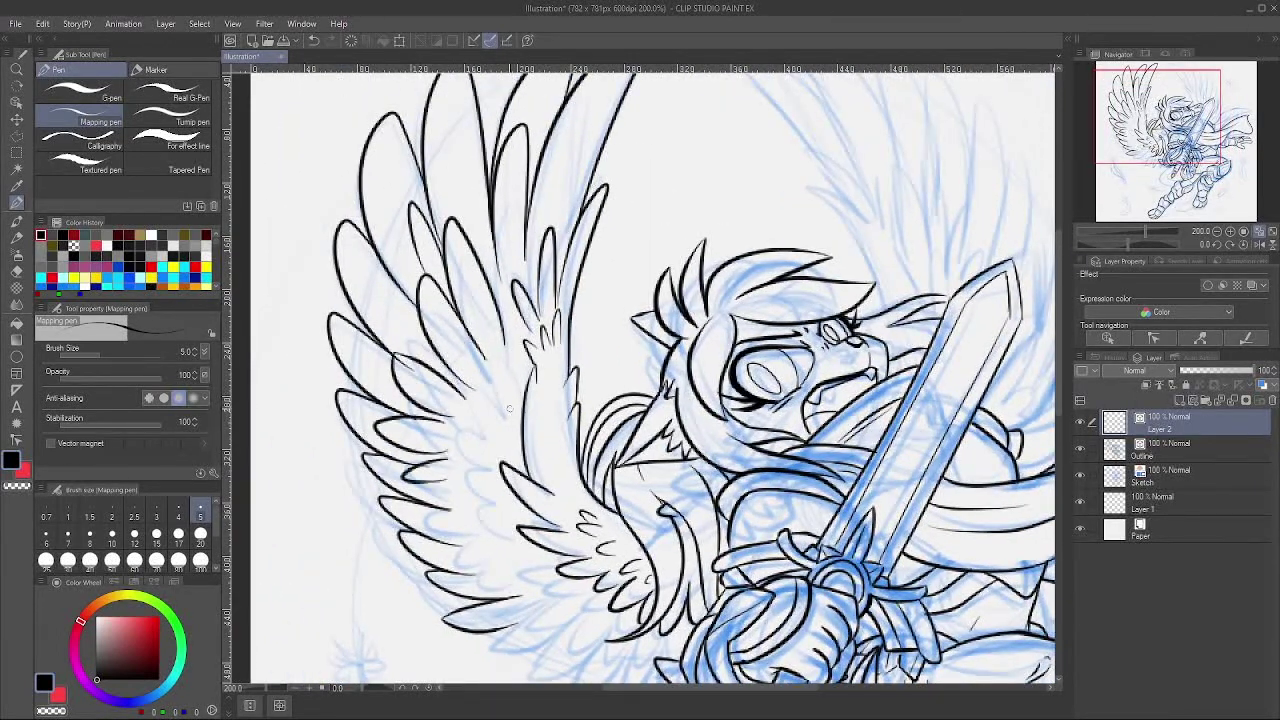
mouse_move(484, 340)
mouse_down()
mouse_move(500, 420)
mouse_move(490, 474)
mouse_up()
mouse_move(446, 458)
mouse_down()
mouse_move(496, 502)
mouse_move(506, 530)
mouse_up()
drag(466, 522, 546, 588)
drag(426, 518, 464, 545)
drag(446, 550, 508, 588)
mouse_move(438, 484)
mouse_down()
mouse_move(478, 500)
mouse_move(390, 333)
mouse_up()
Step: Ink the near wing's lower feathers beside the sword arm on Layer 2 and extend the wing's inner line on Outline
click(1180, 450)
key(alt+bracketright)
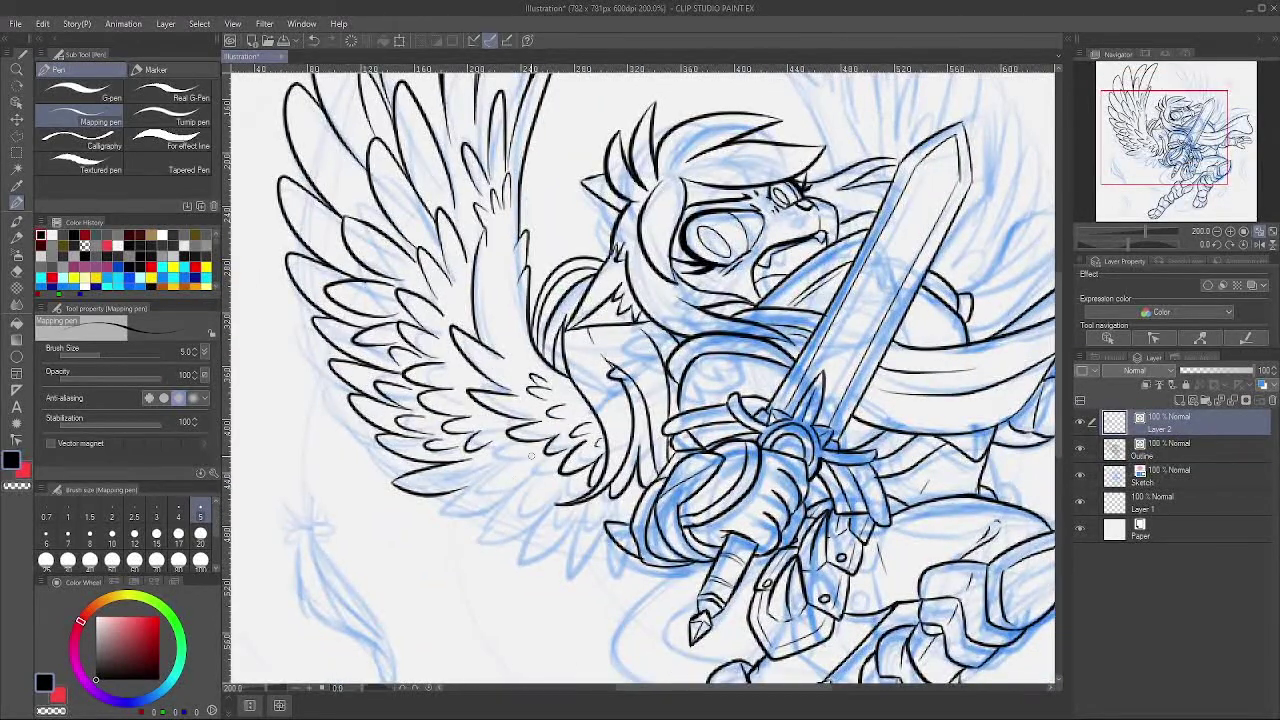
mouse_move(531, 456)
mouse_down()
mouse_move(500, 470)
mouse_move(540, 492)
mouse_move(640, 495)
mouse_up()
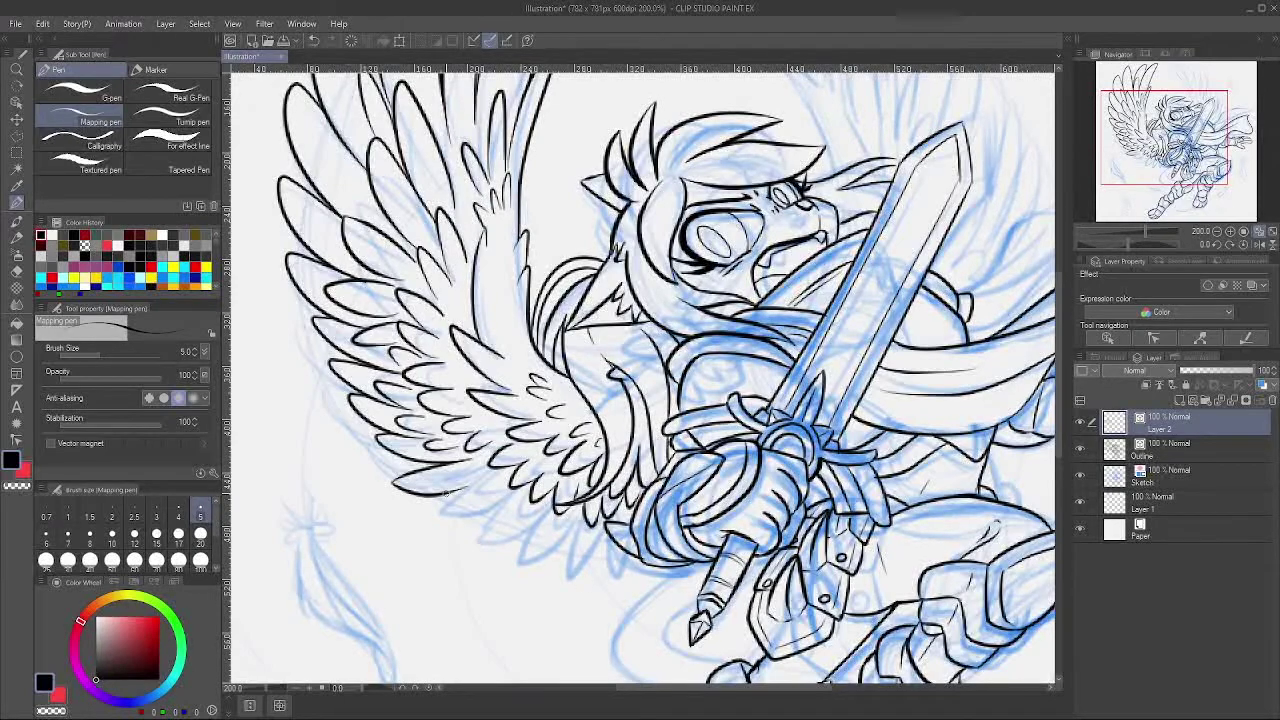
mouse_move(450, 490)
mouse_down()
mouse_move(548, 522)
mouse_move(572, 538)
mouse_move(570, 560)
mouse_move(630, 558)
mouse_move(648, 540)
mouse_move(609, 524)
mouse_up()
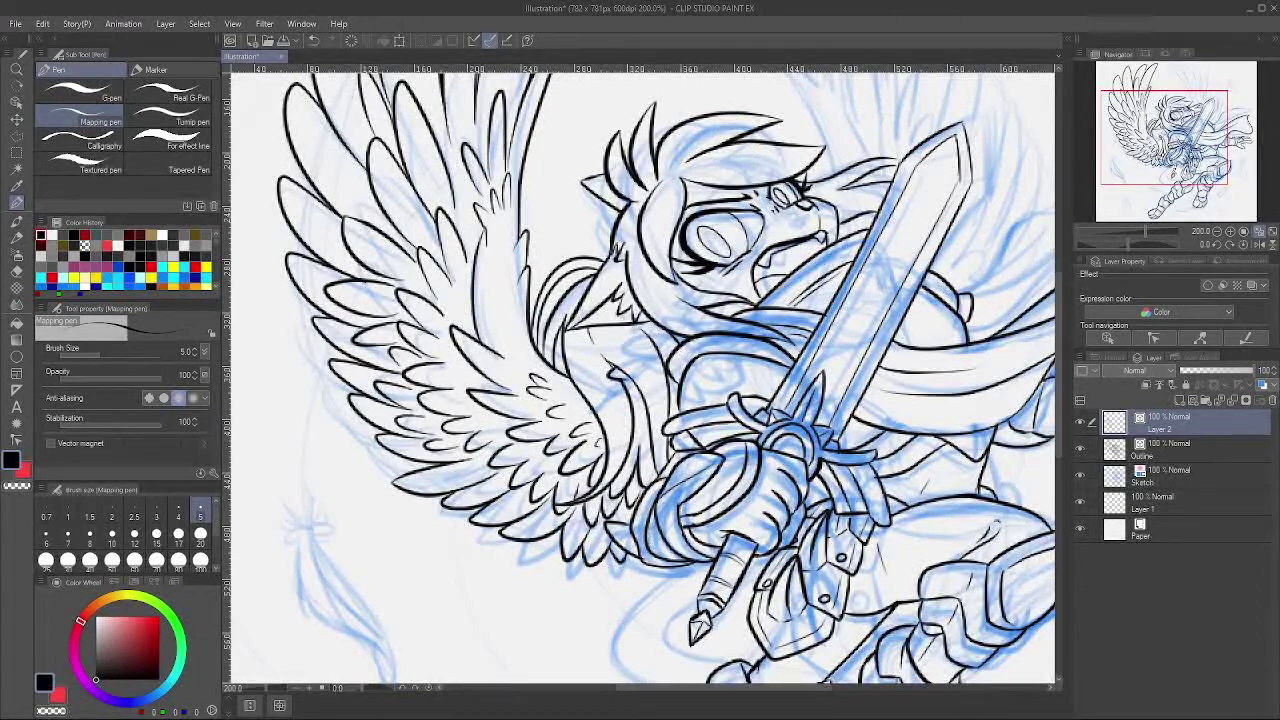
drag(804, 410, 698, 496)
click(1246, 449)
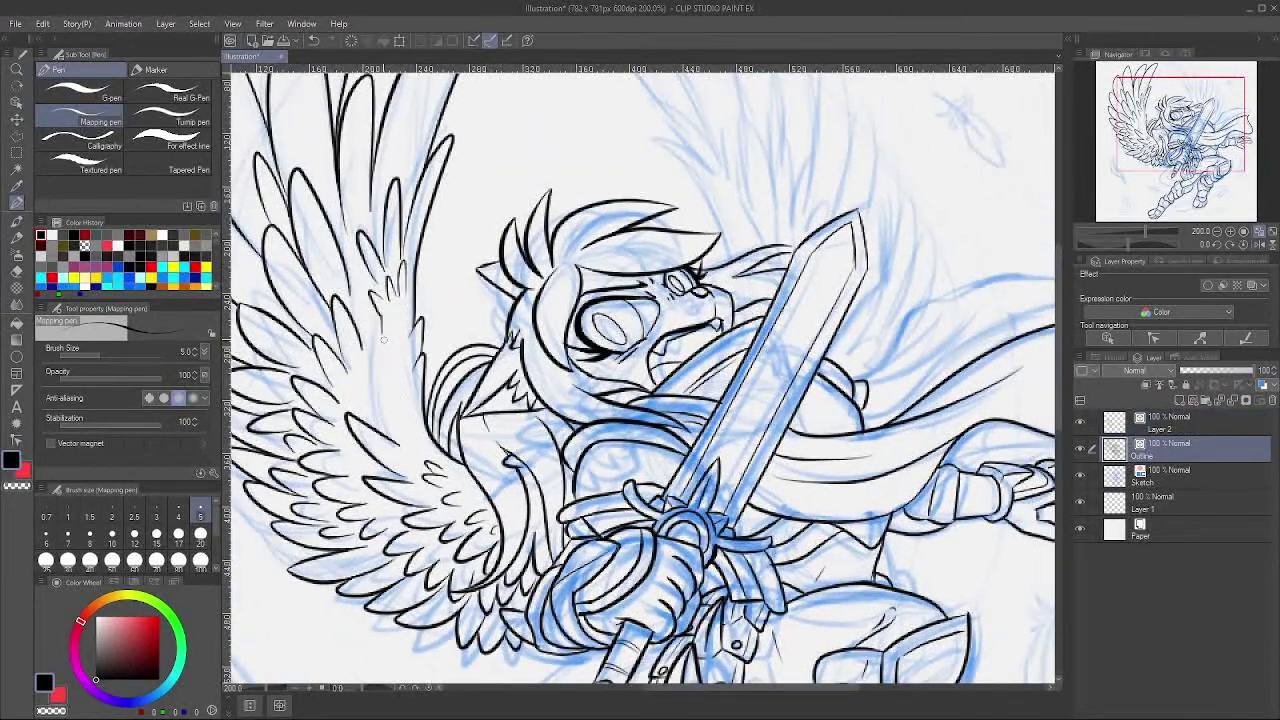
drag(384, 340, 385, 434)
mouse_move(710, 390)
mouse_down()
mouse_move(602, 441)
mouse_move(649, 507)
mouse_up()
Step: Ink the short leading feathers of the far wing above the muzzle on Layer 2
click(1220, 423)
mouse_move(671, 376)
mouse_down()
mouse_move(601, 276)
mouse_move(621, 285)
mouse_up()
mouse_move(630, 279)
mouse_down()
mouse_move(549, 212)
mouse_move(588, 224)
mouse_up()
mouse_move(586, 225)
mouse_down()
mouse_move(530, 161)
mouse_move(616, 234)
mouse_move(652, 296)
mouse_up()
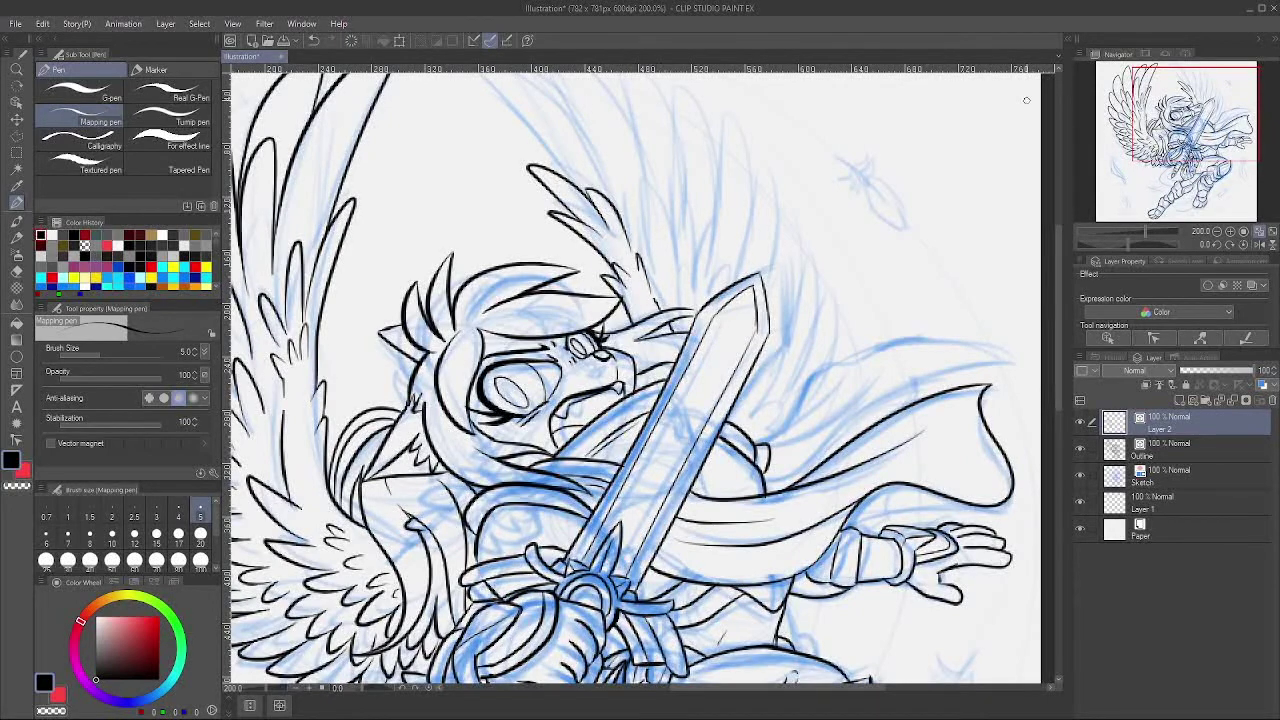
Step: Ink the far wing's long flight feathers, fanning from its top tip down behind the cape
drag(1189, 100, 1182, 99)
mouse_move(639, 267)
mouse_down()
mouse_move(517, 162)
mouse_move(690, 278)
mouse_up()
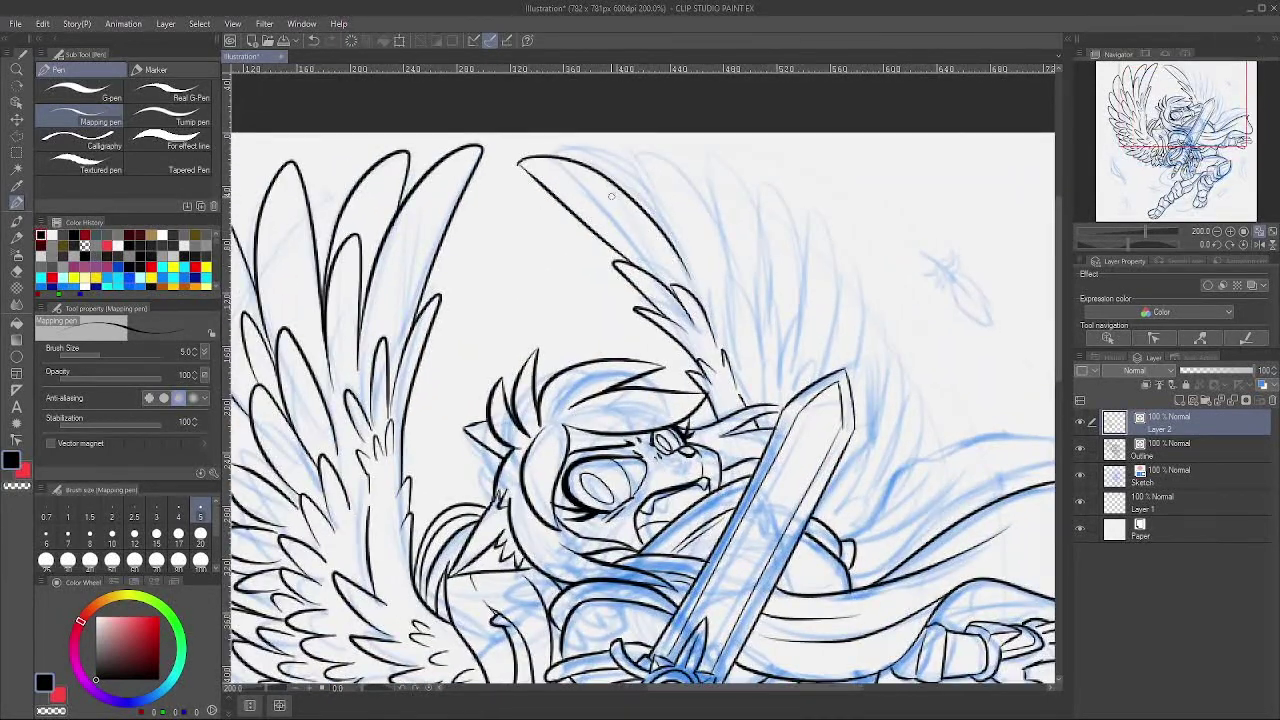
mouse_move(602, 175)
mouse_down()
mouse_move(716, 243)
mouse_move(727, 279)
mouse_up()
mouse_move(703, 224)
mouse_down()
mouse_move(758, 255)
mouse_move(766, 308)
mouse_up()
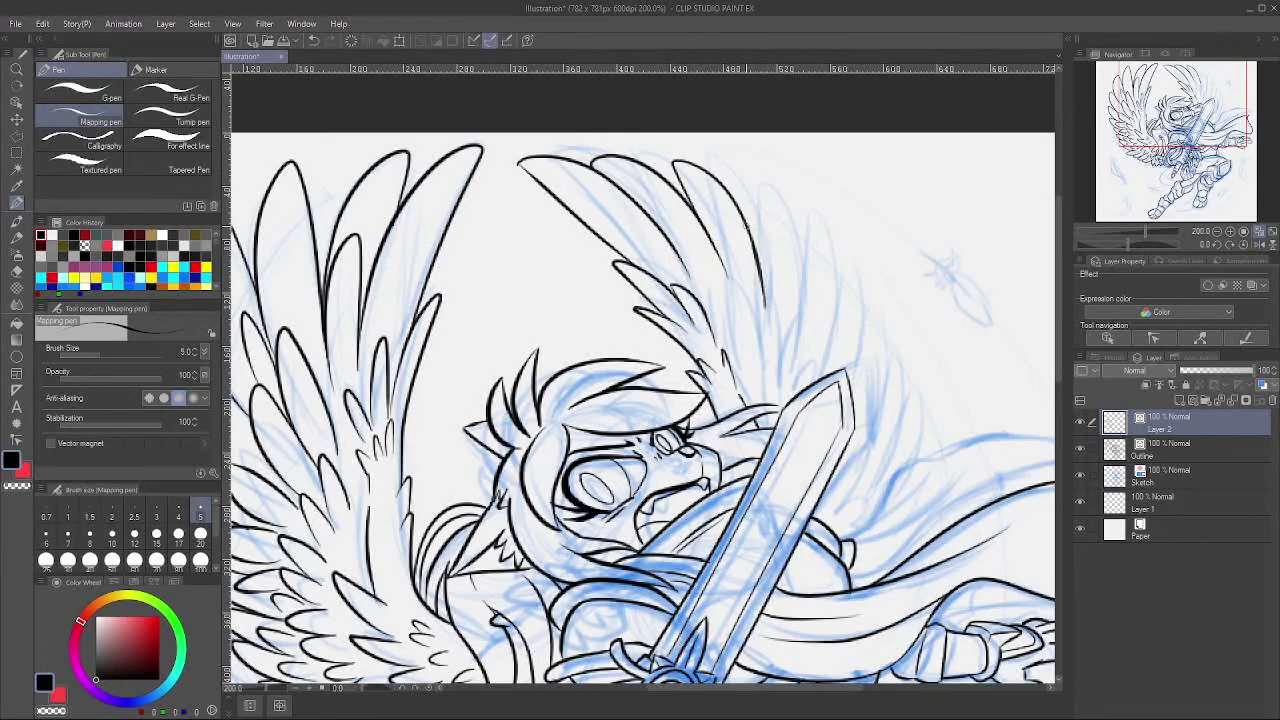
mouse_move(744, 196)
mouse_down()
mouse_move(800, 346)
mouse_move(815, 222)
mouse_move(838, 372)
mouse_up()
mouse_move(840, 300)
mouse_down()
mouse_move(867, 326)
mouse_move(874, 430)
mouse_up()
click(1188, 117)
drag(846, 299, 852, 363)
drag(1202, 122, 1216, 127)
Step: Ink the cape's upper trailing fold below the far wing on the Outline layer
click(1170, 450)
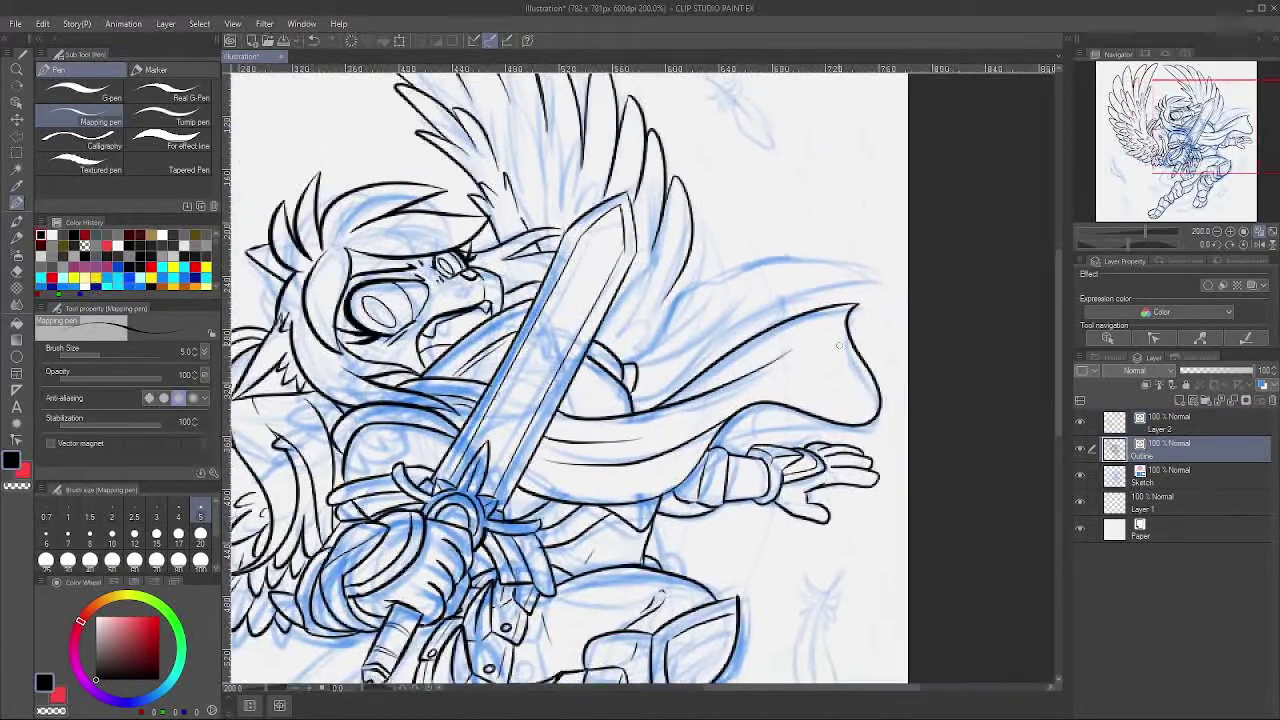
mouse_move(625, 365)
mouse_down()
mouse_move(754, 270)
mouse_move(876, 278)
mouse_move(628, 400)
mouse_move(764, 270)
mouse_up()
drag(932, 330, 997, 435)
drag(755, 380, 766, 395)
Step: Ink the far wing's second row of overlapping feathers on the Outline layer
click(1208, 425)
click(1160, 454)
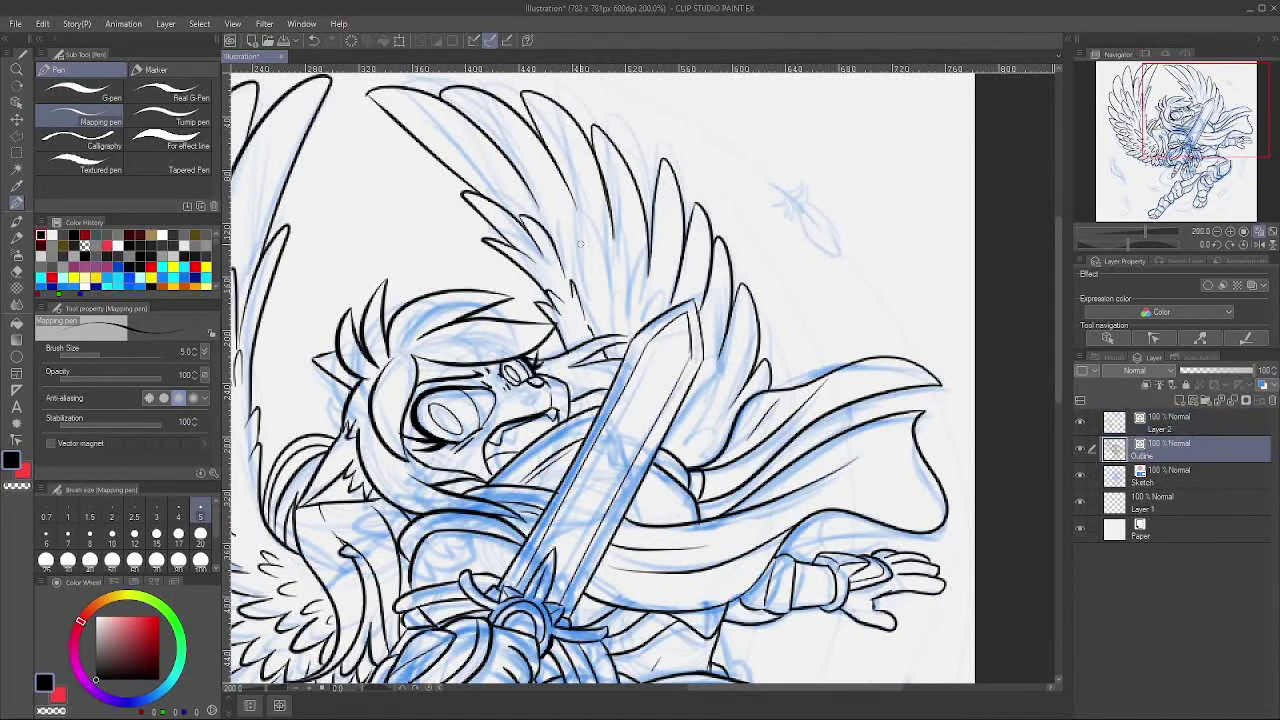
mouse_move(565, 254)
mouse_down()
mouse_move(566, 192)
mouse_move(590, 257)
mouse_up()
mouse_move(584, 226)
mouse_down()
mouse_move(607, 240)
mouse_move(628, 298)
mouse_up()
mouse_move(650, 226)
mouse_down()
mouse_move(668, 312)
mouse_move(698, 306)
mouse_move(720, 362)
mouse_move(702, 398)
mouse_move(721, 441)
mouse_up()
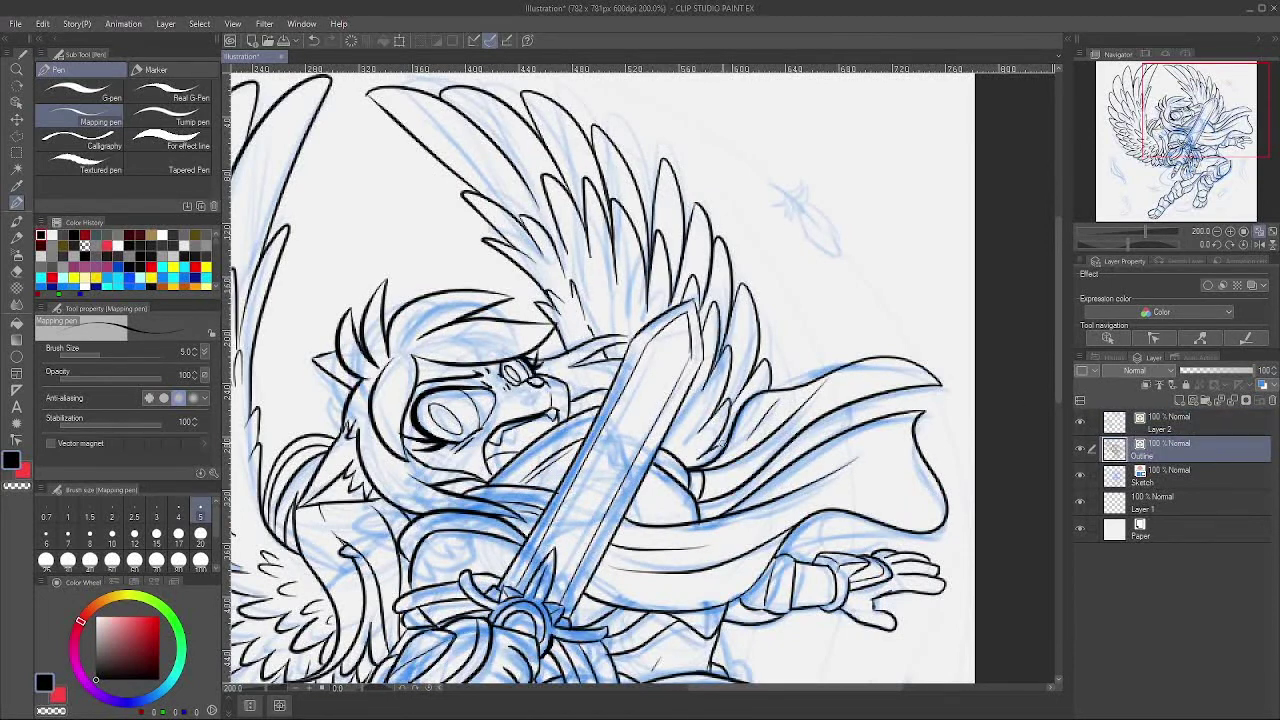
Step: Ink the small inner feathers at the far wing's base and behind the sword blade
drag(1206, 111, 1183, 123)
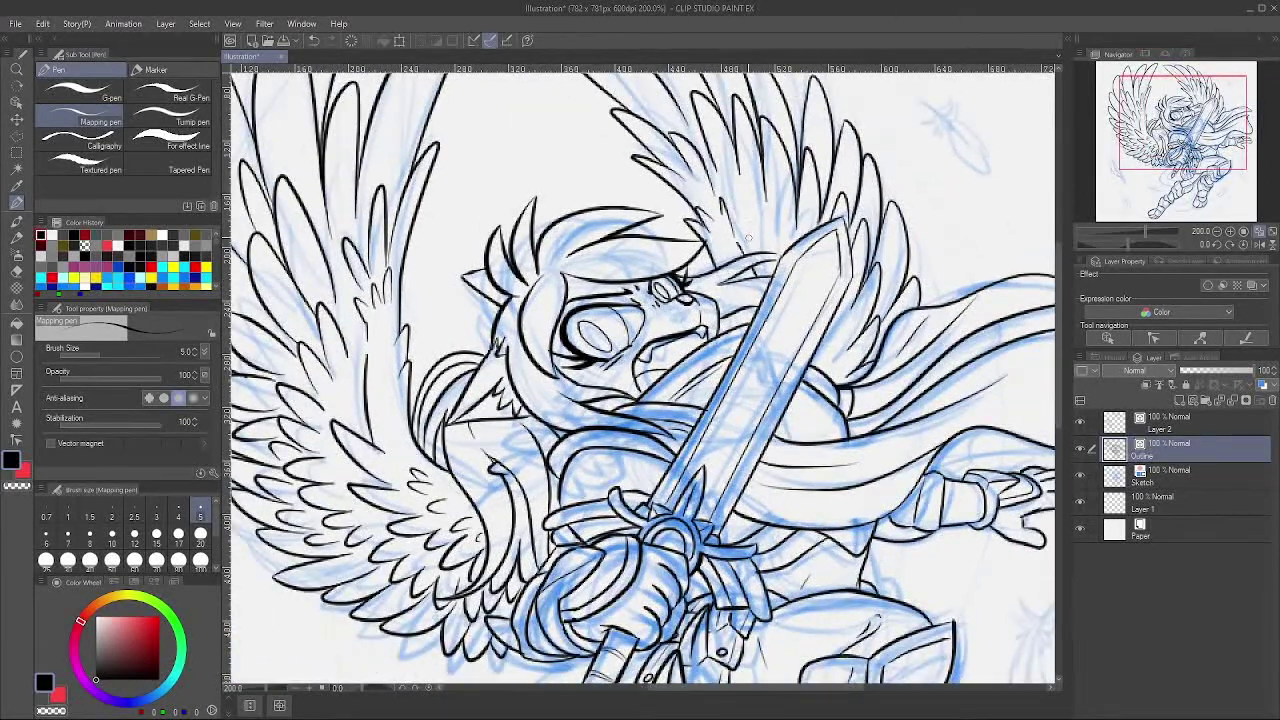
drag(734, 203, 749, 240)
drag(730, 183, 770, 232)
drag(776, 199, 791, 248)
drag(849, 299, 835, 362)
mouse_move(844, 370)
mouse_down()
mouse_move(804, 322)
mouse_move(844, 322)
mouse_move(783, 352)
mouse_up()
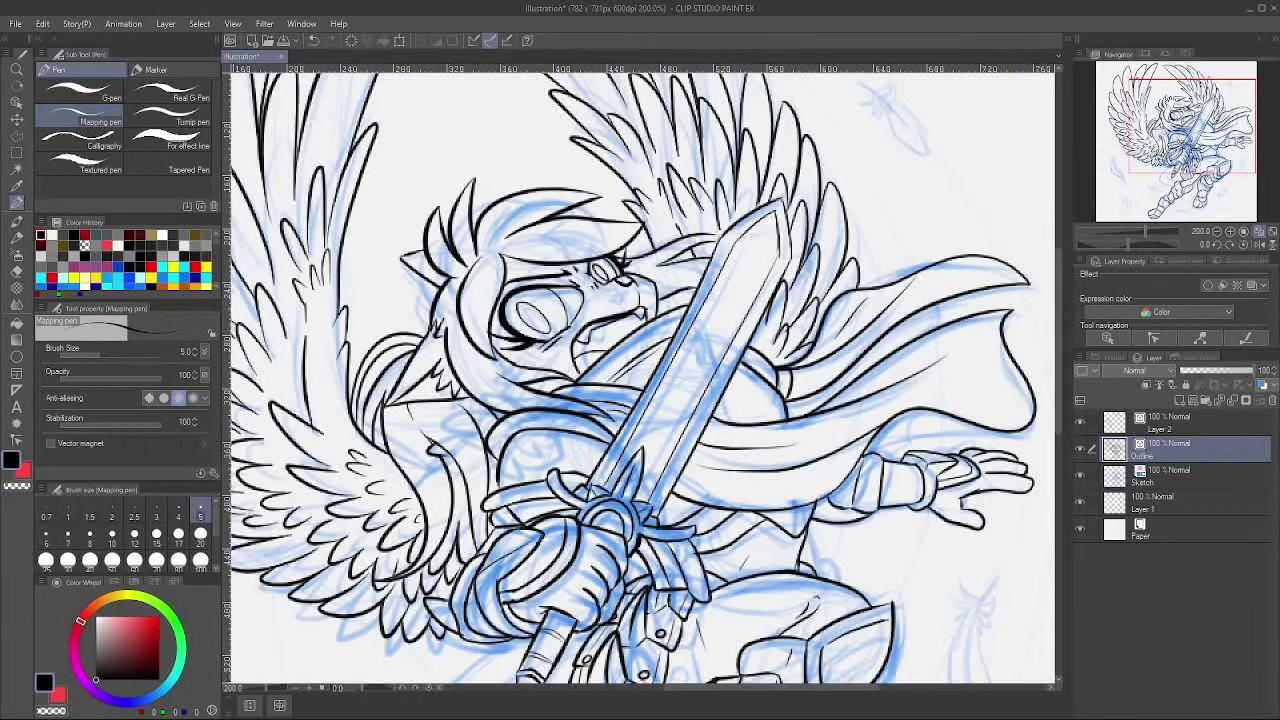
drag(696, 297, 690, 309)
drag(674, 296, 666, 312)
Step: Ink the tail curling around the sword pommel and behind the extended leg to its rounded tip
mouse_move(1182, 126)
mouse_down()
mouse_move(1157, 128)
mouse_move(1211, 155)
mouse_move(1184, 179)
mouse_move(1201, 177)
mouse_up()
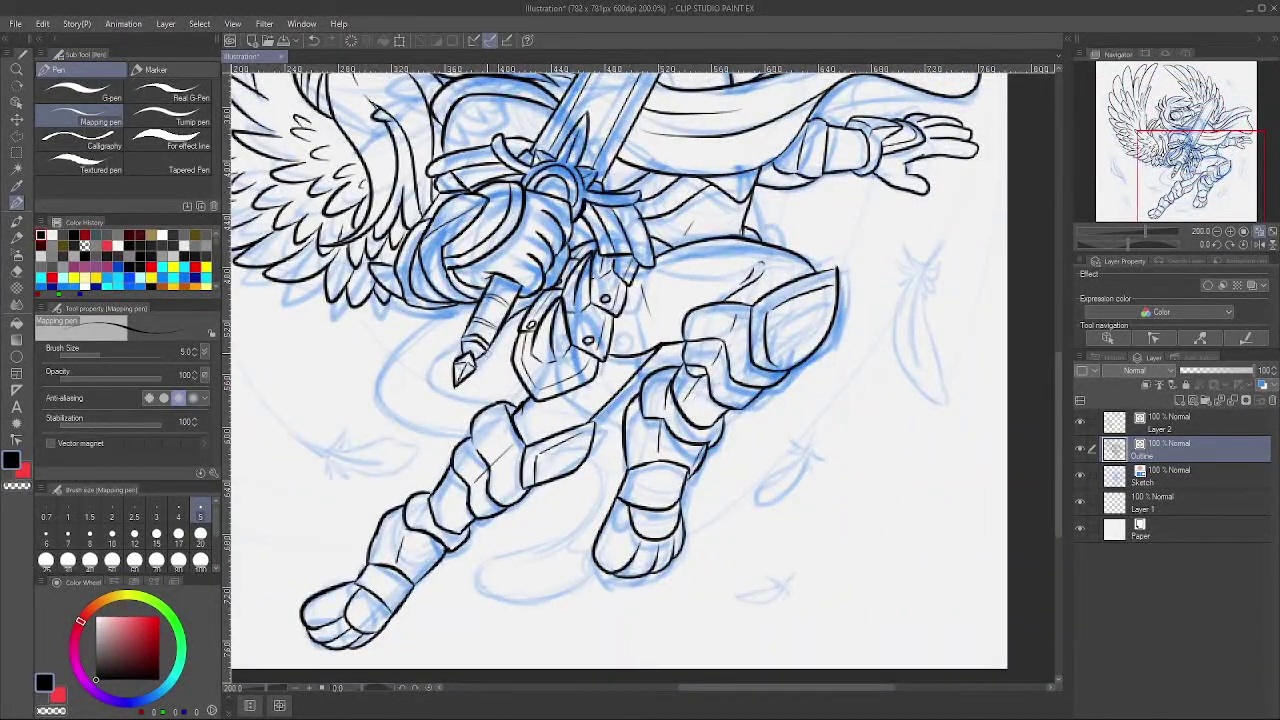
mouse_move(462, 330)
mouse_down()
mouse_move(438, 352)
mouse_move(495, 403)
mouse_up()
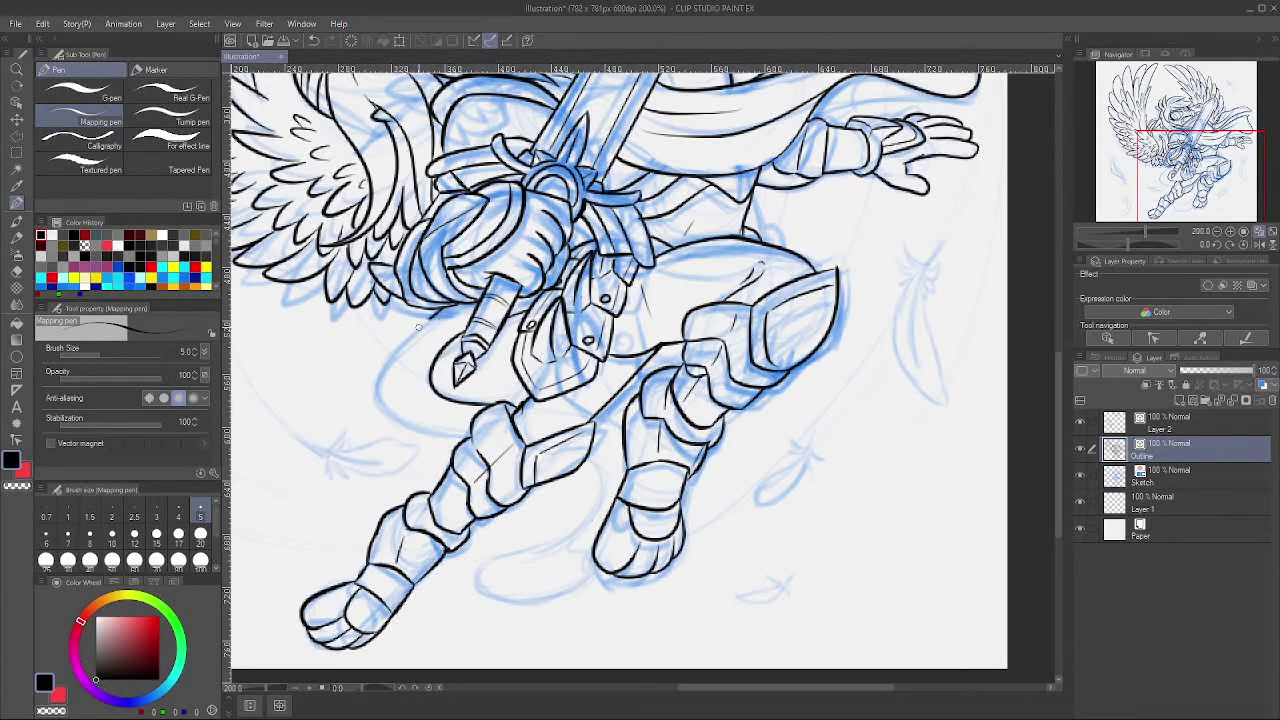
mouse_move(445, 312)
mouse_down()
mouse_move(384, 395)
mouse_move(470, 438)
mouse_up()
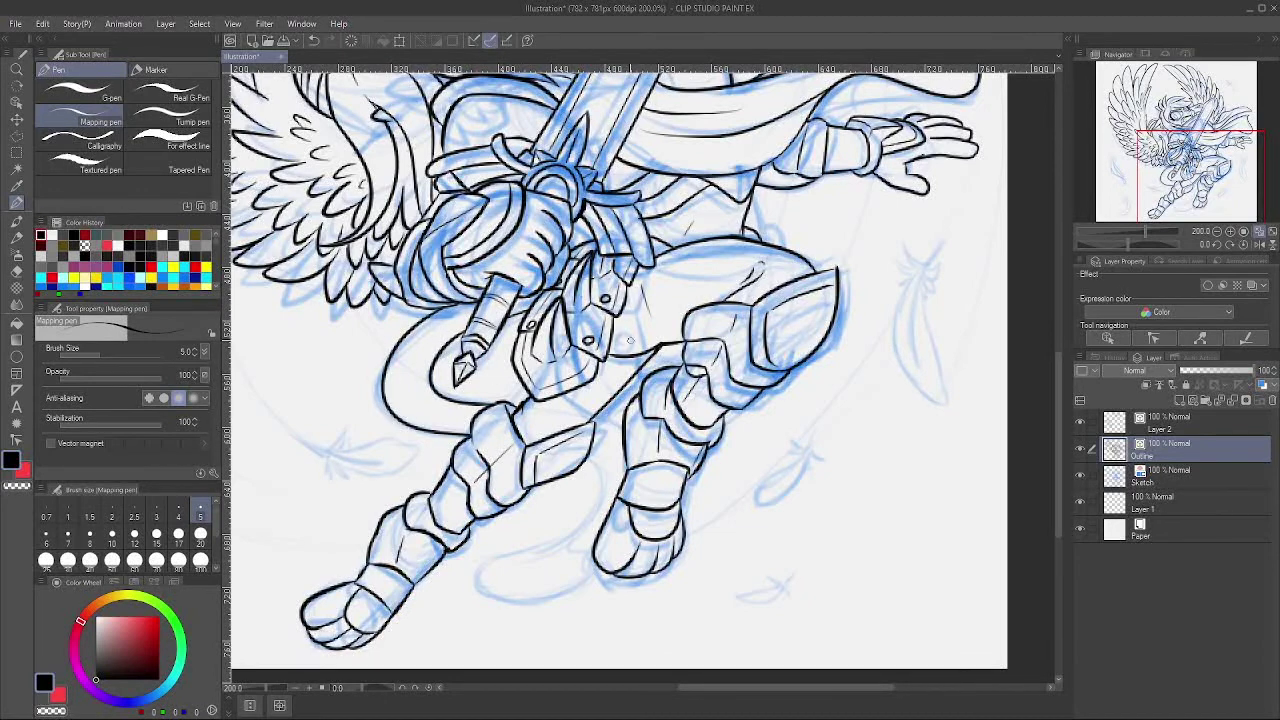
mouse_move(583, 457)
mouse_down()
mouse_move(518, 556)
mouse_move(554, 602)
mouse_move(601, 564)
mouse_up()
Step: Change the Paper layer's colour to light grey after trying a dark grey
mouse_move(1200, 152)
mouse_down()
mouse_move(1207, 101)
mouse_move(1136, 183)
mouse_move(1157, 178)
mouse_up()
click(1208, 530)
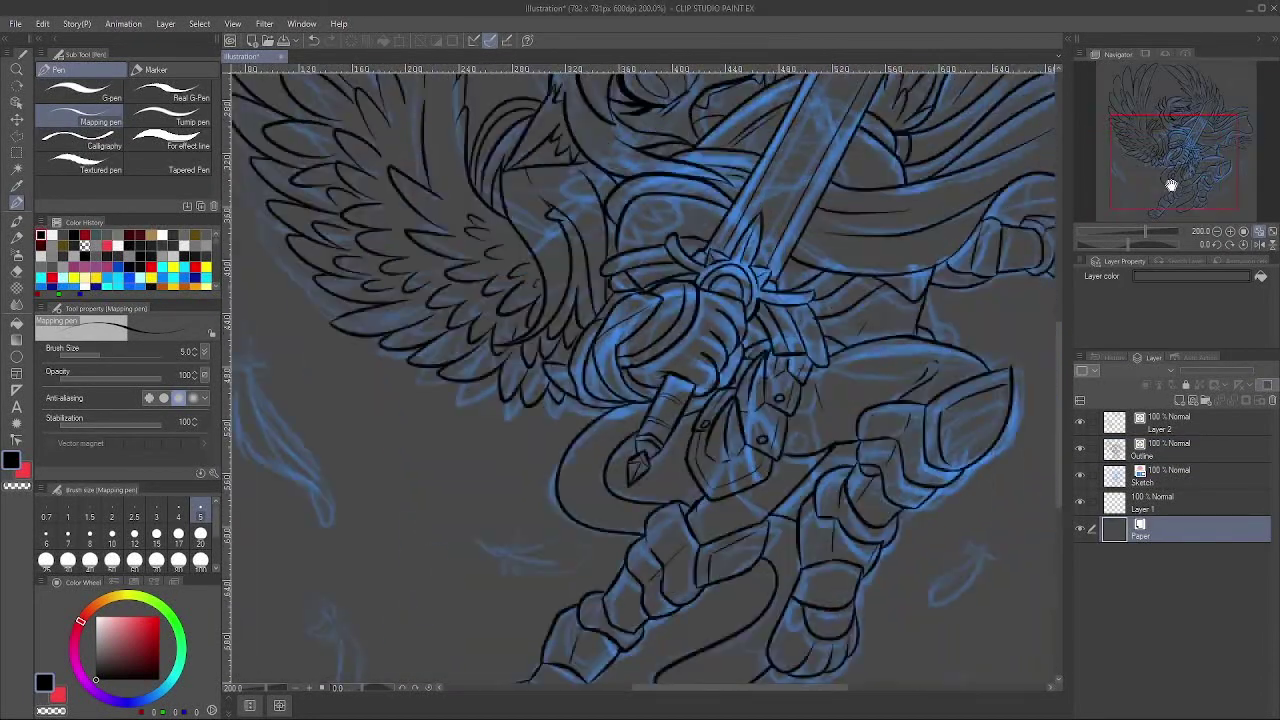
drag(82, 628, 88, 686)
double_click(1180, 533)
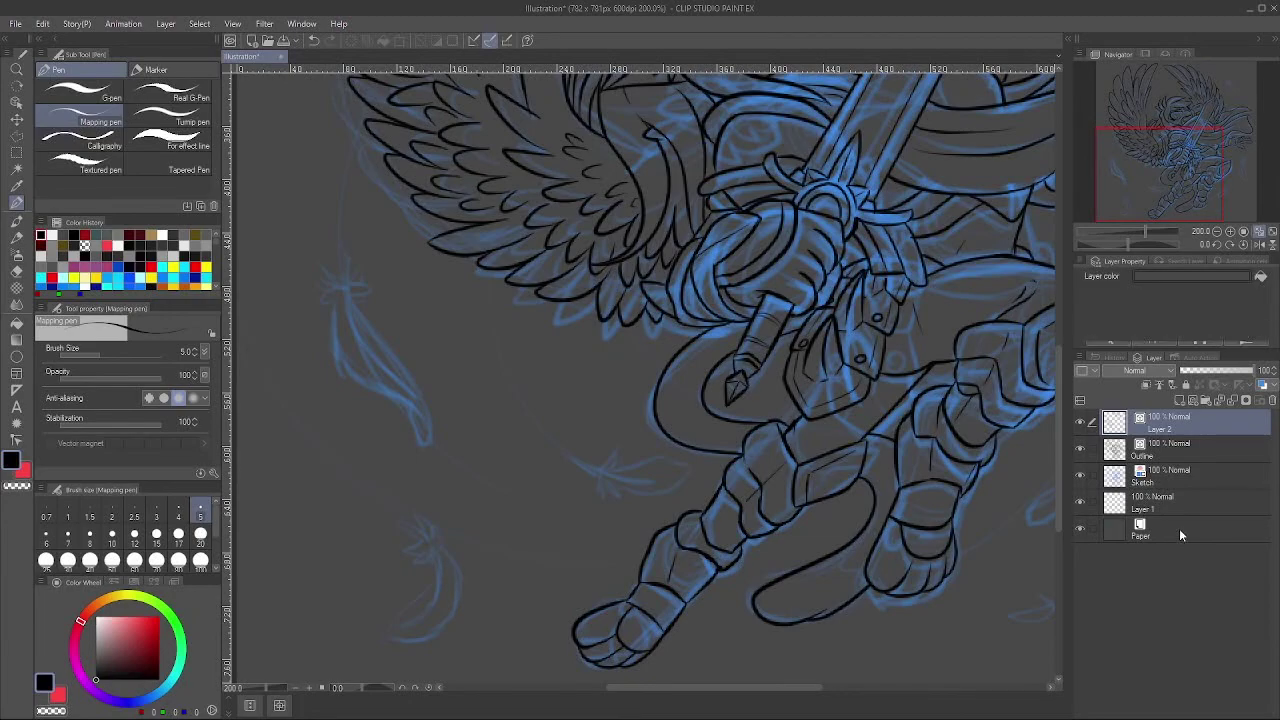
click(738, 445)
drag(738, 445, 779, 413)
Step: Ink the large falling feather with its tufted end below the near wing on Layer 2, redrawing its vane
click(1192, 426)
mouse_move(380, 205)
mouse_down()
mouse_move(333, 234)
mouse_move(376, 250)
mouse_up()
drag(343, 268, 370, 259)
mouse_move(388, 204)
mouse_down()
mouse_move(395, 262)
mouse_move(409, 268)
mouse_move(373, 313)
mouse_move(437, 359)
mouse_move(468, 327)
mouse_up()
key(ctrl+z)
mouse_move(376, 264)
mouse_down()
mouse_move(376, 311)
mouse_move(466, 403)
mouse_move(439, 369)
mouse_move(460, 373)
mouse_move(470, 398)
mouse_up()
drag(384, 258, 451, 364)
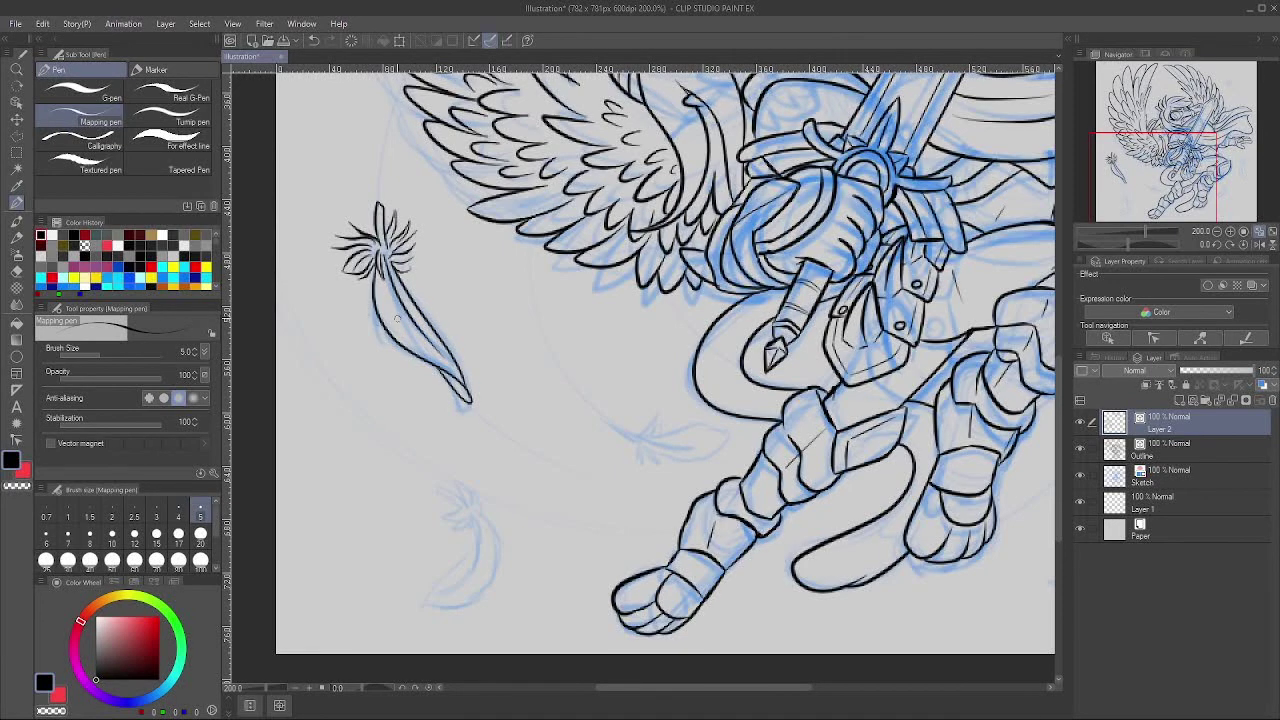
Step: Ink the smaller curved falling feather and its fluffy tuft near the extended foot
drag(461, 503, 437, 485)
mouse_move(437, 486)
mouse_down()
mouse_move(473, 501)
mouse_move(436, 511)
mouse_up()
mouse_move(460, 509)
mouse_down()
mouse_move(440, 524)
mouse_move(449, 534)
mouse_up()
mouse_move(469, 514)
mouse_down()
mouse_move(472, 534)
mouse_move(452, 476)
mouse_up()
mouse_move(470, 506)
mouse_down()
mouse_move(483, 501)
mouse_move(473, 504)
mouse_up()
mouse_move(490, 506)
mouse_down()
mouse_move(496, 542)
mouse_move(473, 530)
mouse_move(433, 585)
mouse_move(452, 605)
mouse_move(497, 553)
mouse_move(430, 602)
mouse_up()
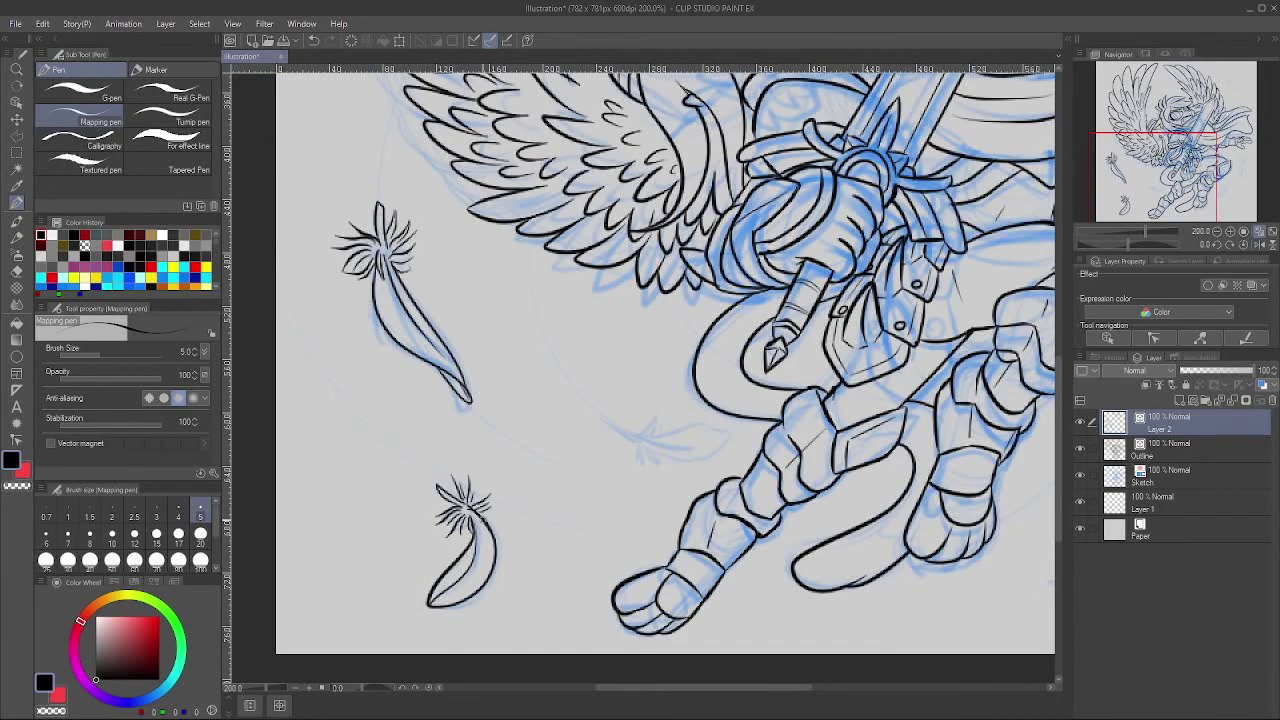
Step: Ink the small horizontal falling feather and its spiky tuft between the tail loop and the extended foot
mouse_move(640, 436)
mouse_down()
mouse_move(598, 448)
mouse_move(485, 421)
mouse_up()
mouse_move(485, 421)
mouse_down()
mouse_move(498, 430)
mouse_move(503, 404)
mouse_move(526, 406)
mouse_move(490, 452)
mouse_move(524, 460)
mouse_move(589, 438)
mouse_up()
mouse_move(516, 438)
mouse_down()
mouse_move(547, 453)
mouse_move(580, 416)
mouse_move(516, 435)
mouse_up()
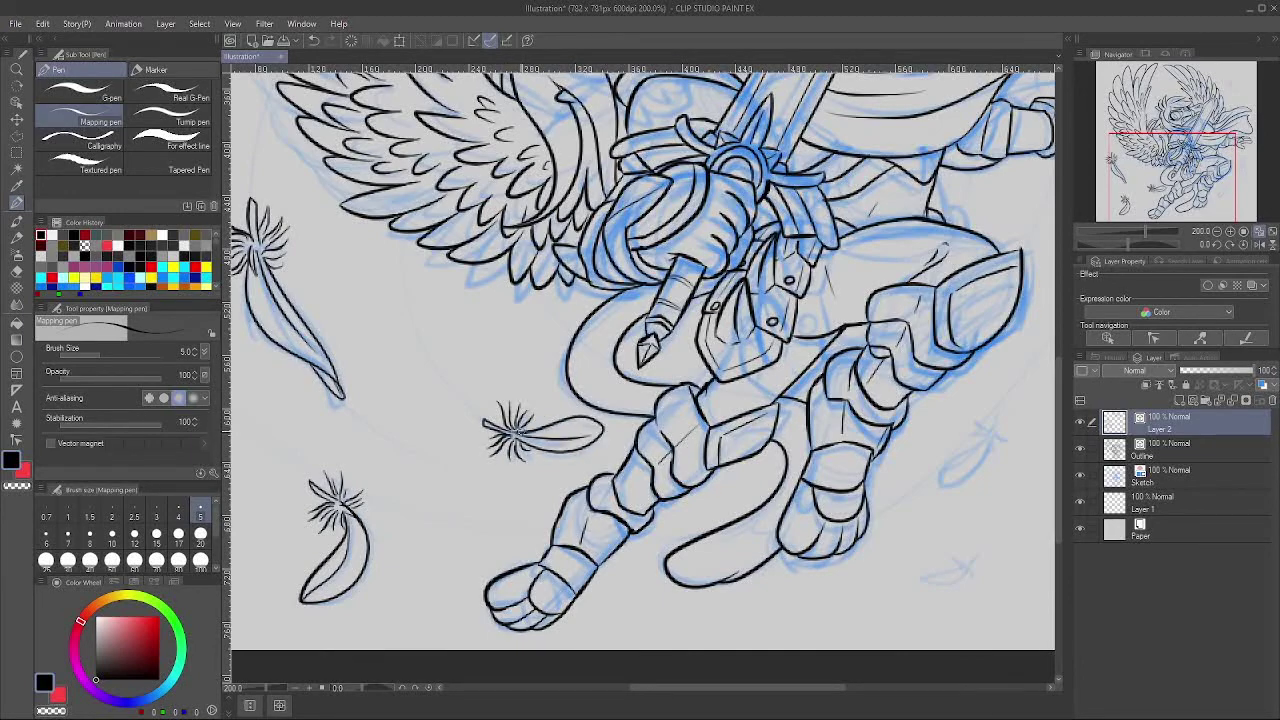
Step: Ink the tiny falling feather and the small curved tufted feather beyond the bent leg's foot
mouse_move(1177, 191)
mouse_down()
mouse_move(1209, 174)
mouse_move(1215, 193)
mouse_up()
drag(716, 548, 720, 536)
drag(714, 547, 702, 544)
mouse_move(716, 548)
mouse_down()
mouse_move(727, 550)
mouse_move(690, 571)
mouse_move(714, 554)
mouse_up()
drag(1195, 169, 1205, 161)
mouse_move(675, 463)
mouse_down()
mouse_move(683, 438)
mouse_move(676, 464)
mouse_up()
drag(675, 463, 669, 451)
mouse_move(673, 462)
mouse_down()
mouse_move(660, 457)
mouse_move(702, 456)
mouse_move(692, 484)
mouse_move(632, 492)
mouse_move(674, 473)
mouse_move(628, 515)
mouse_up()
Step: Ink the long falling feather and its tuft below the outstretched hand
drag(800, 494, 668, 624)
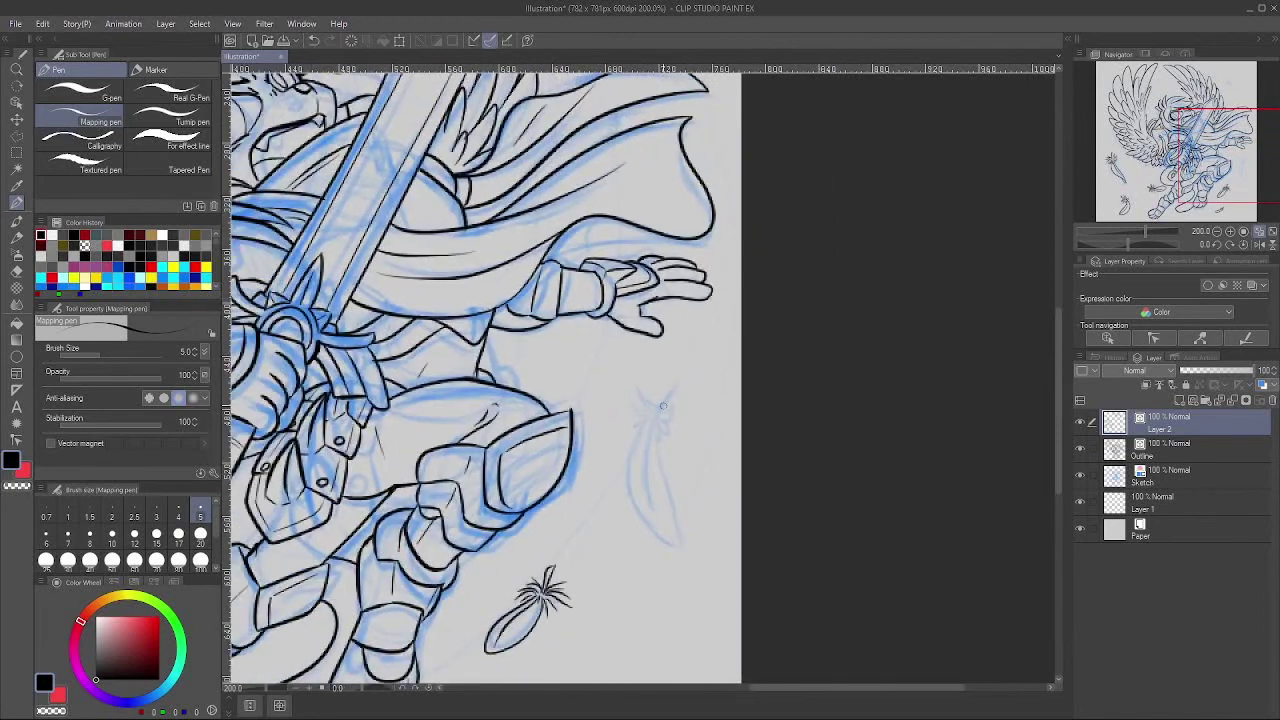
mouse_move(676, 382)
mouse_down()
mouse_move(644, 383)
mouse_move(658, 392)
mouse_move(626, 417)
mouse_move(645, 425)
mouse_move(687, 402)
mouse_move(662, 420)
mouse_up()
mouse_move(672, 452)
mouse_down()
mouse_move(662, 412)
mouse_move(630, 446)
mouse_move(660, 545)
mouse_move(659, 416)
mouse_move(661, 518)
mouse_up()
Step: Ink the falling feather beside the far wing, above the cape, and undo the last stroke
mouse_move(620, 190)
mouse_down()
mouse_move(570, 478)
mouse_move(833, 638)
mouse_up()
mouse_move(770, 344)
mouse_down()
mouse_move(776, 372)
mouse_move(790, 355)
mouse_move(828, 410)
mouse_up()
drag(768, 344, 822, 405)
key(ctrl+z)
Step: Hide the Sketch layer and merge Layer 2 down into the Outline layer
mouse_move(1207, 110)
mouse_down()
mouse_move(1179, 137)
mouse_move(1217, 155)
mouse_move(1182, 136)
mouse_move(1195, 150)
mouse_up()
click(1244, 231)
click(1080, 475)
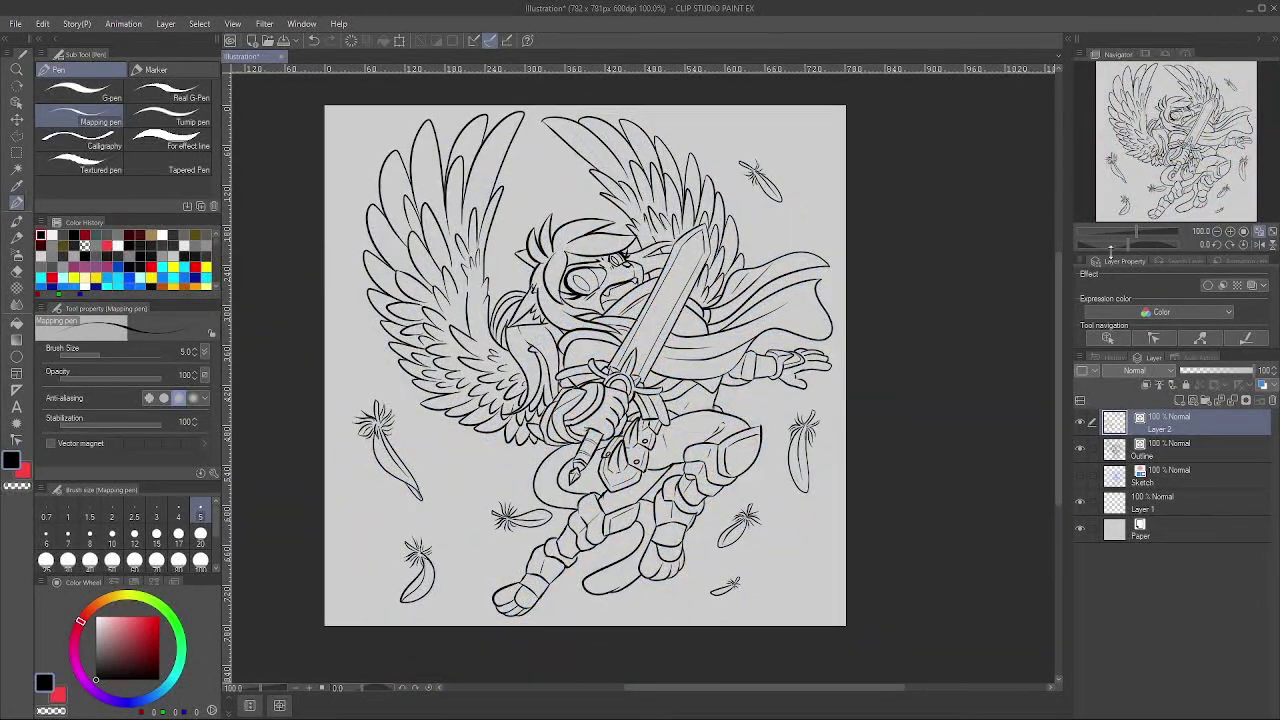
key(ctrl+e)
Step: Rotate the Outline line art slightly counterclockwise and reposition it on the canvas
key(ctrl+t)
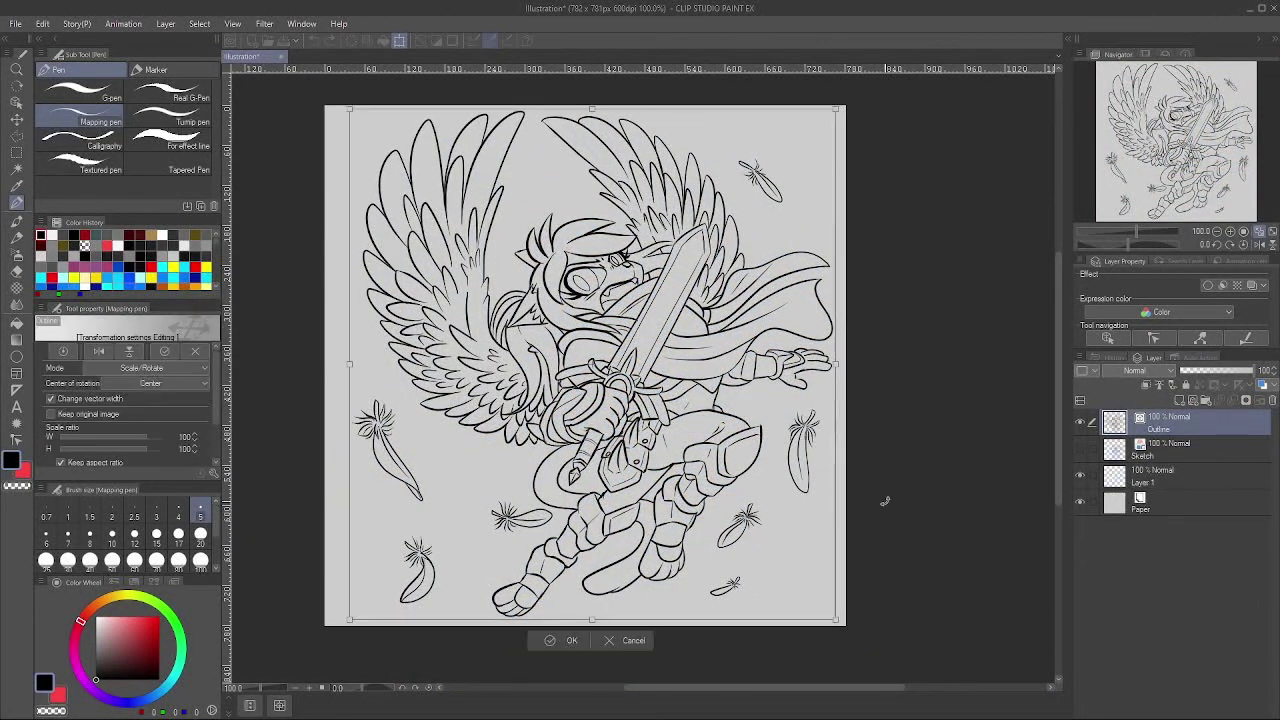
drag(858, 624, 894, 568)
drag(642, 446, 640, 438)
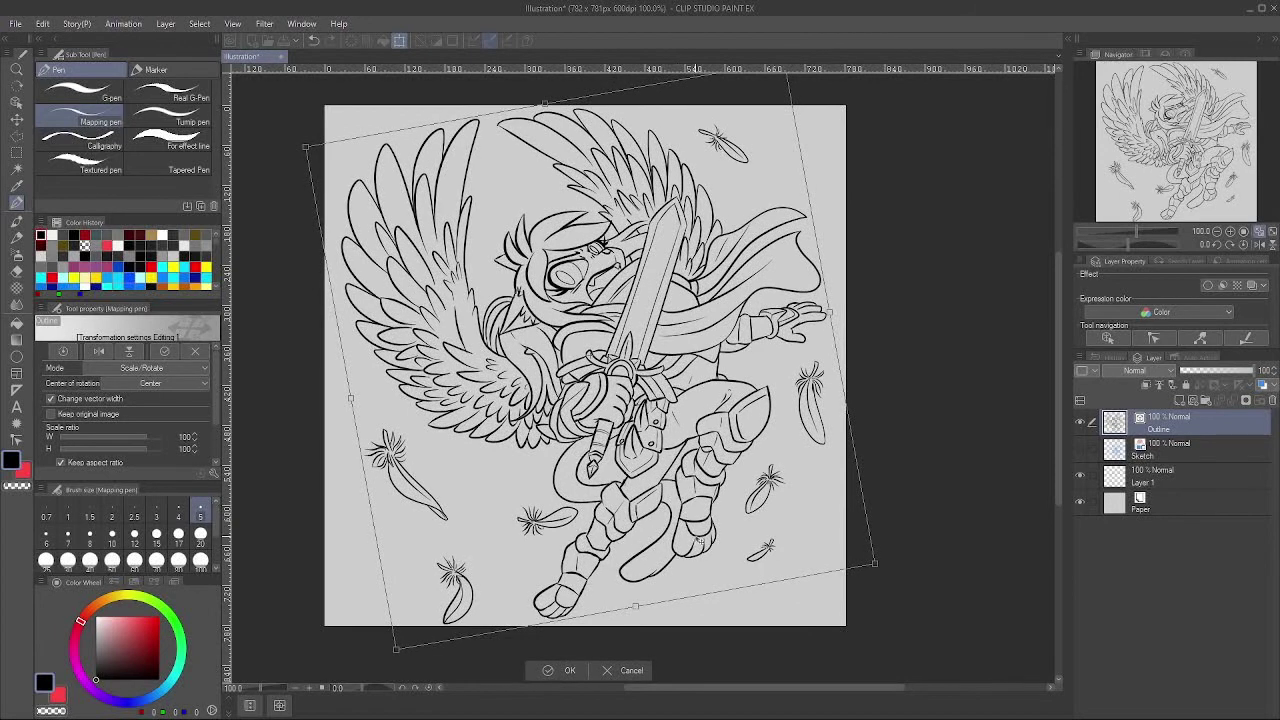
click(568, 670)
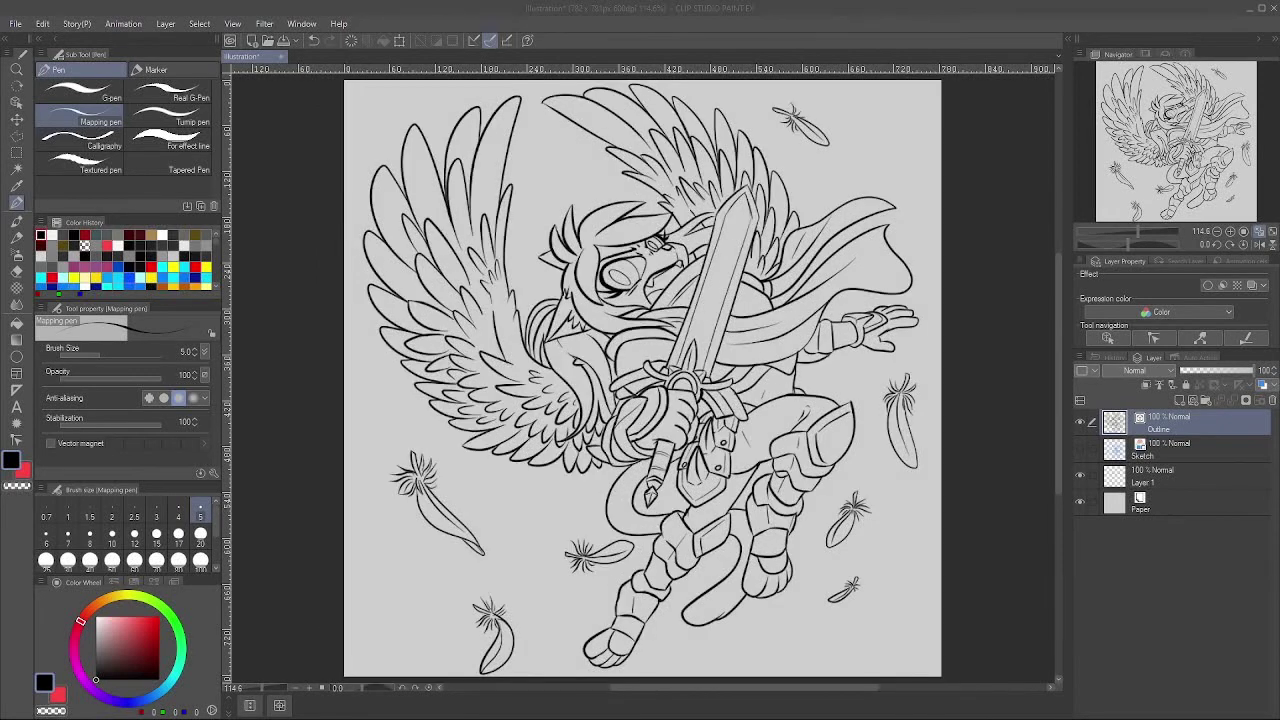
Step: Add a new raster layer between the Sketch and Outline layers
click(870, 17)
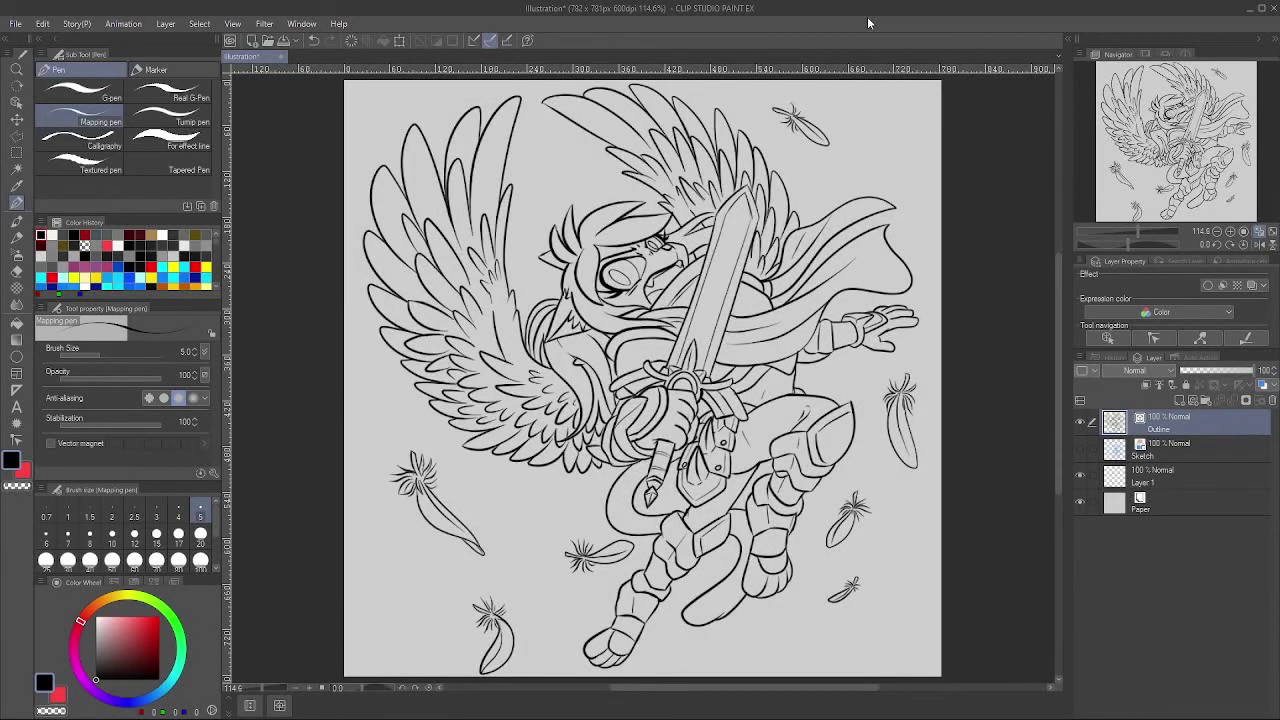
click(1180, 449)
click(1180, 401)
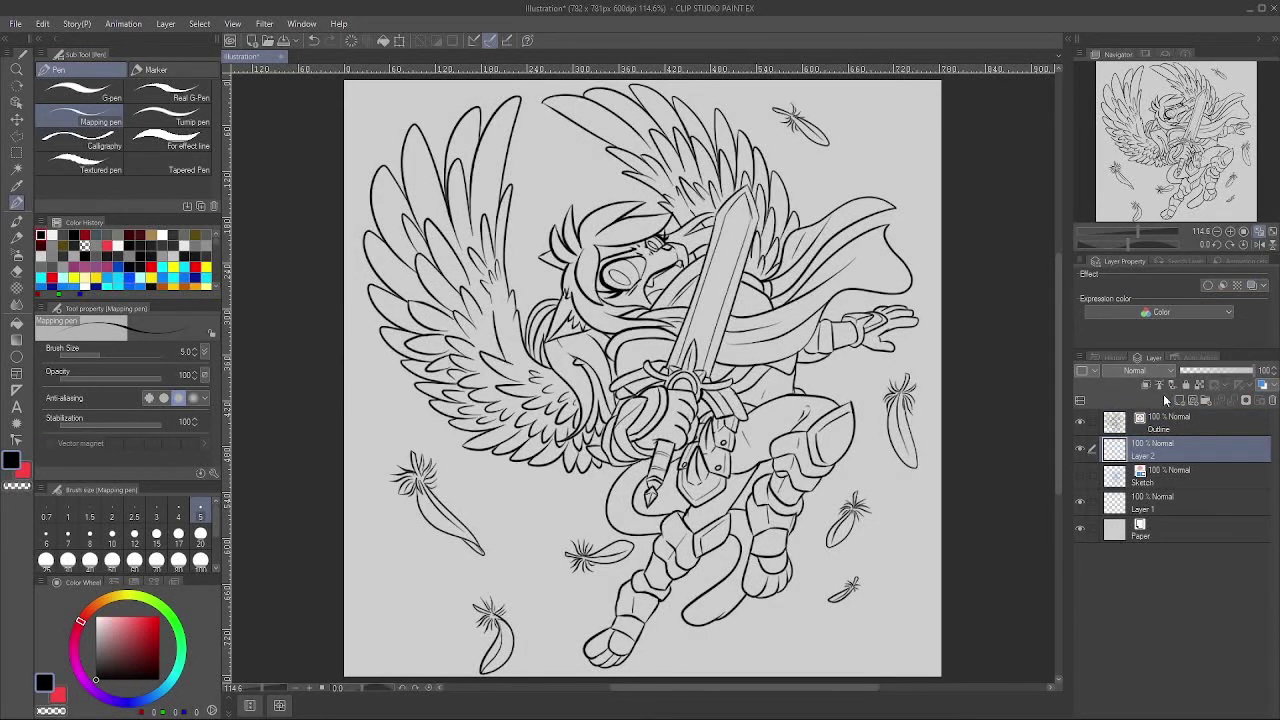
Step: Change the Paper layer's colour to medium grey and move Layer 1 above the Sketch layer
click(1190, 530)
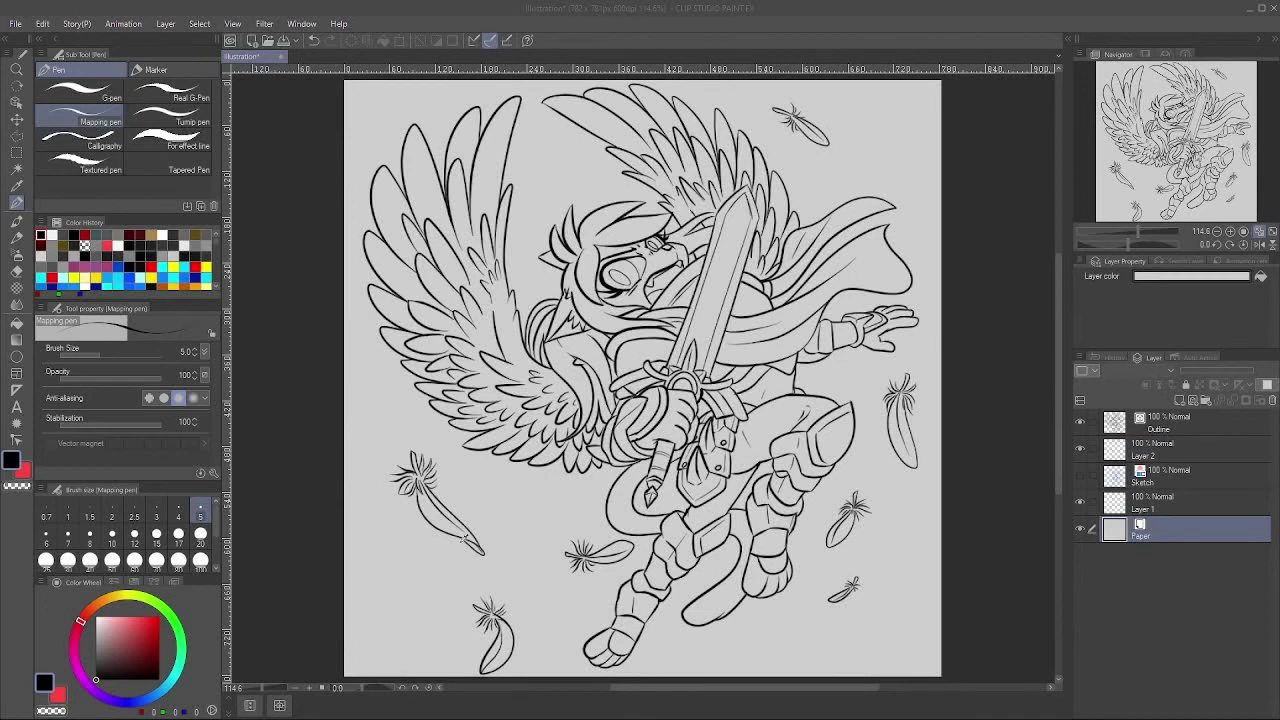
click(741, 446)
click(1174, 447)
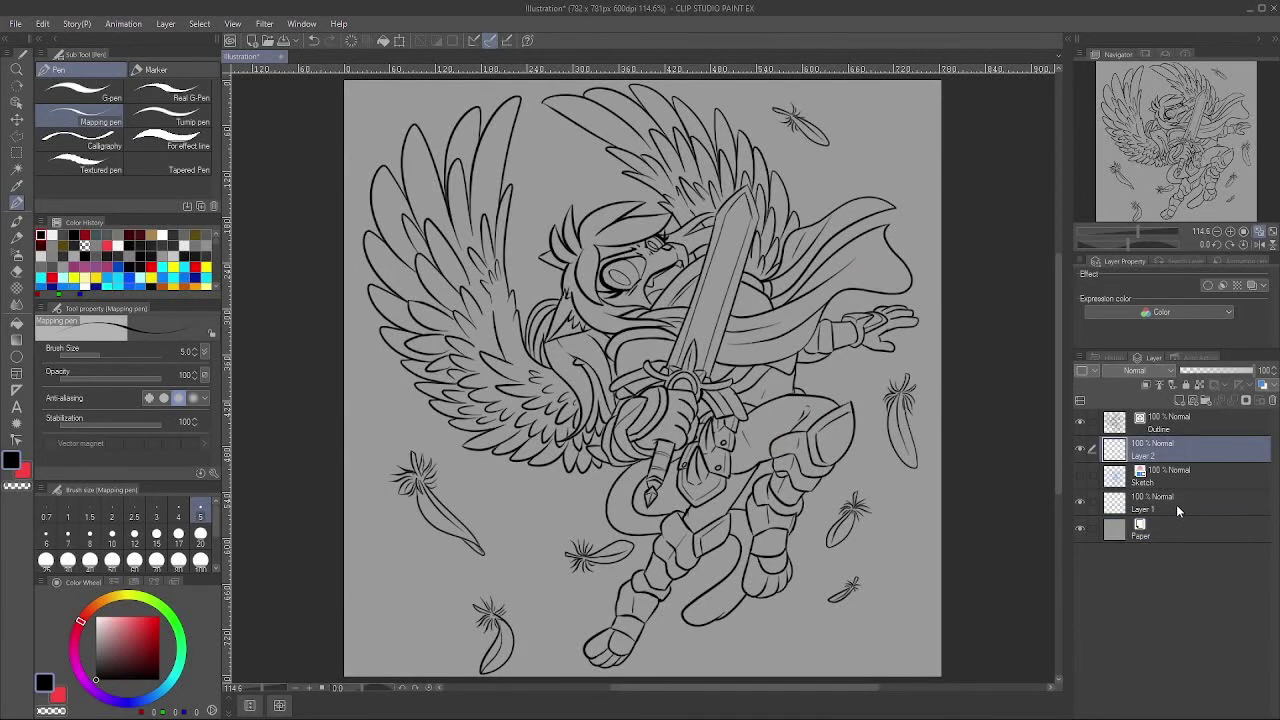
drag(1176, 504, 1178, 478)
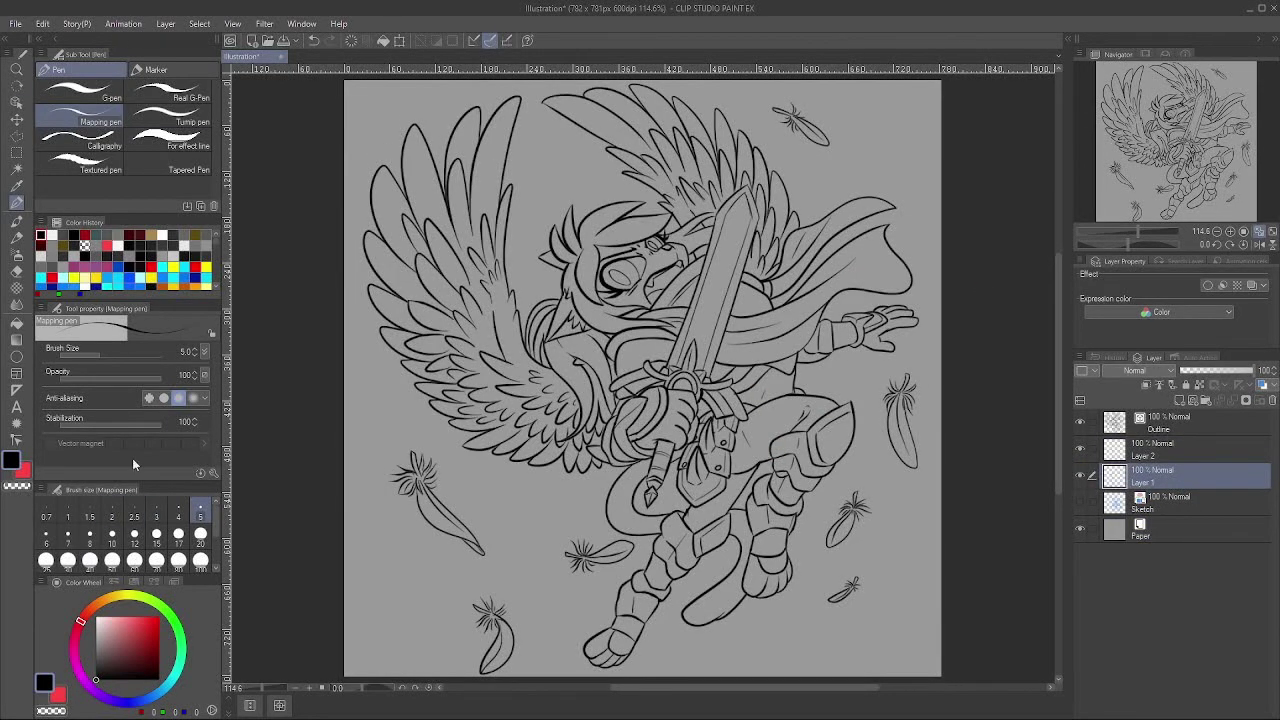
Step: Fill the face on Layer 1 with golden yellow (RGB 255, 197, 68) after trying orange
click(16, 322)
click(196, 284)
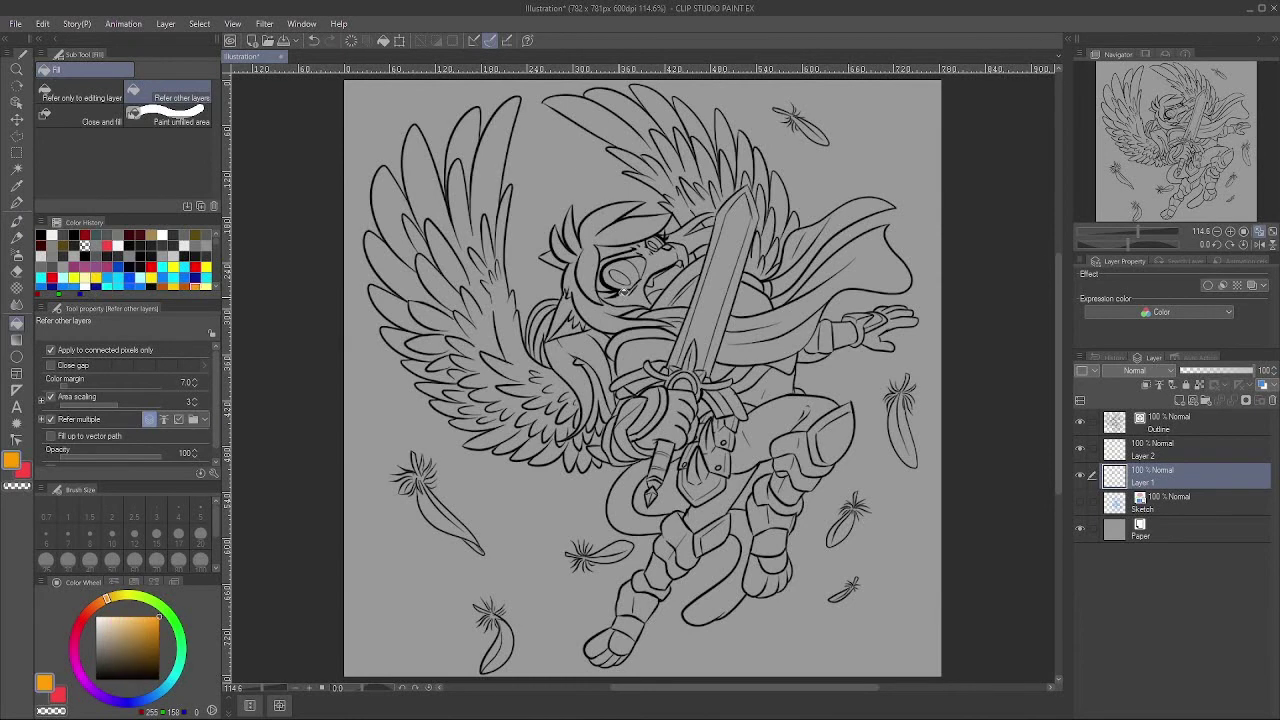
click(608, 246)
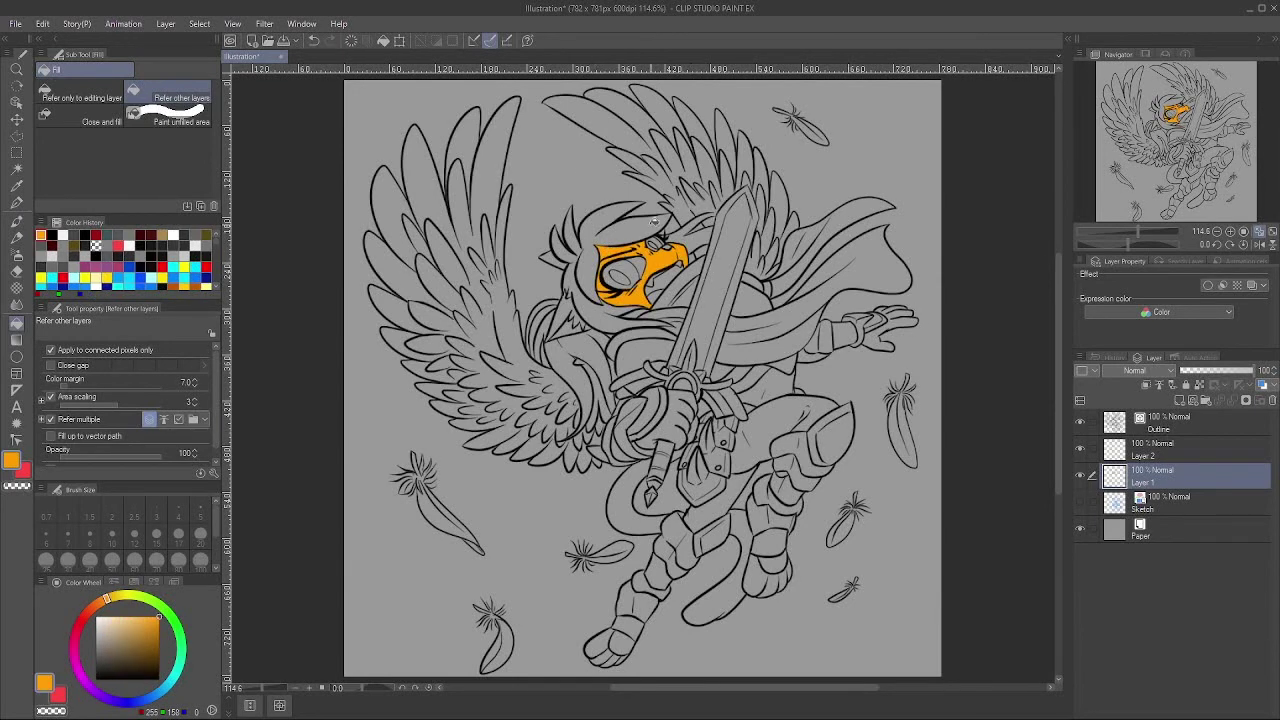
click(158, 627)
drag(107, 600, 111, 600)
click(158, 618)
click(142, 617)
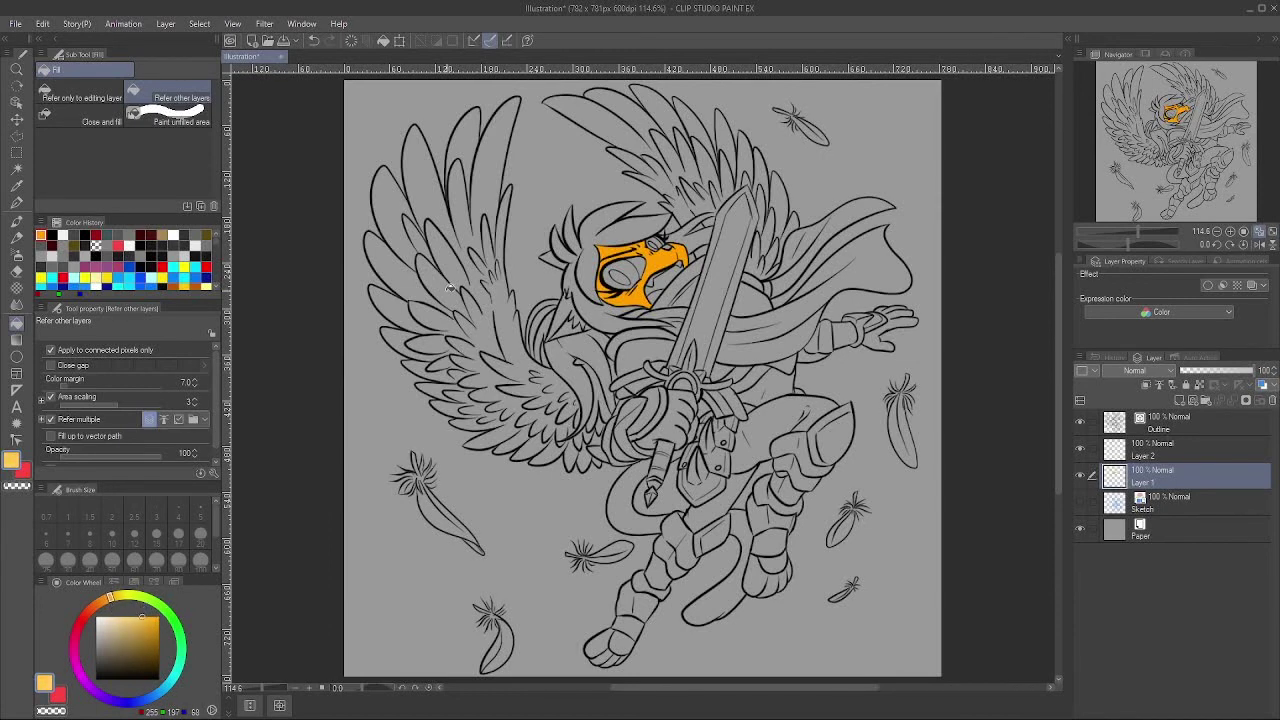
click(636, 296)
Step: Fill the neck fur and the pointed ear with the same golden yellow
key(p)
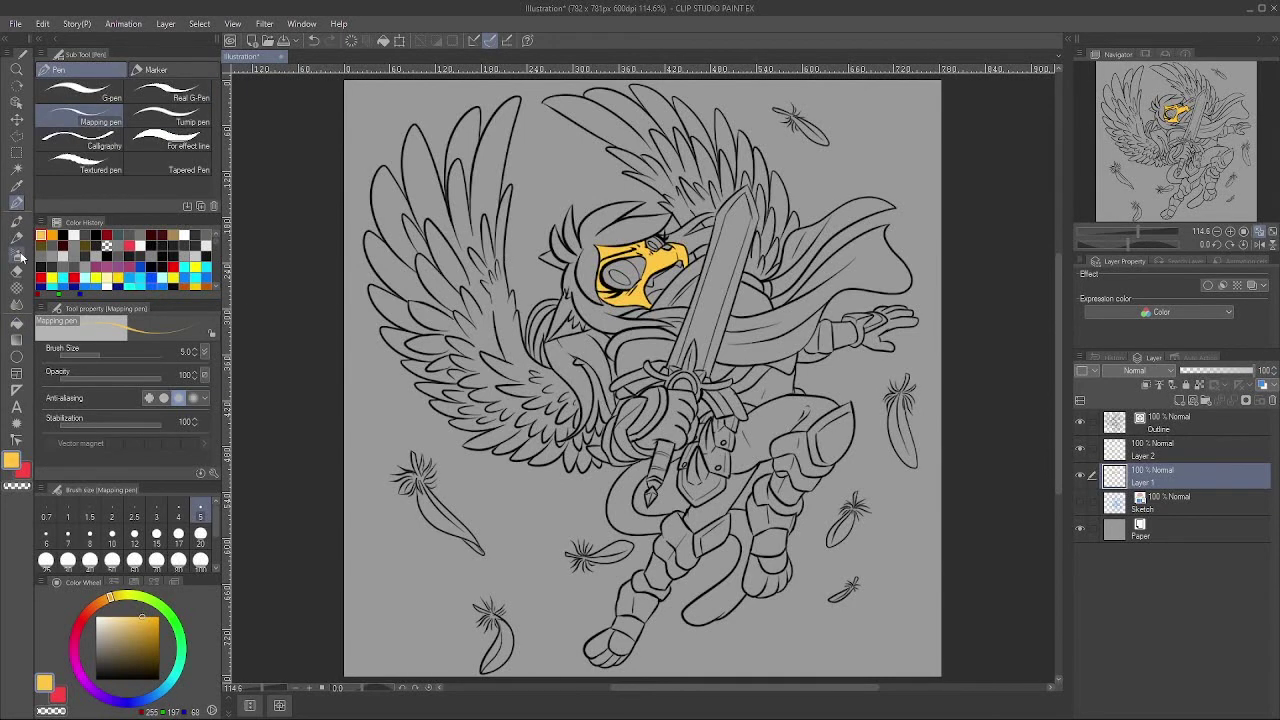
click(16, 323)
click(564, 305)
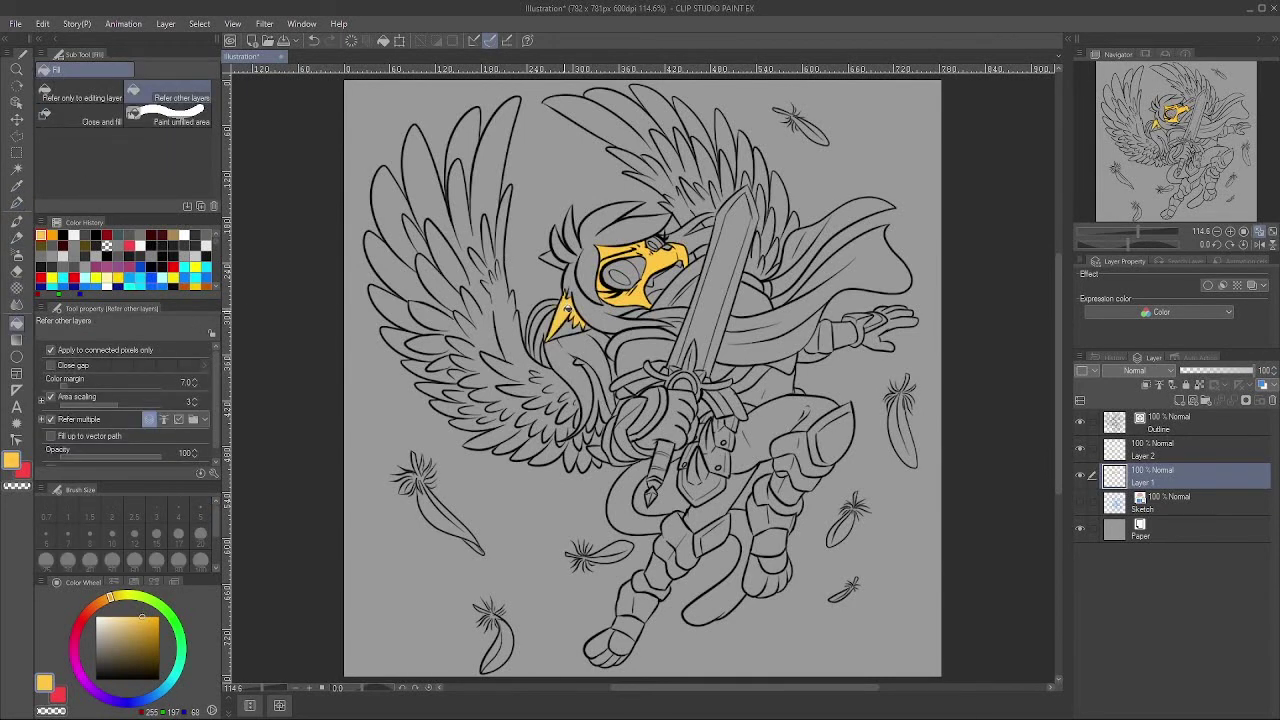
click(556, 258)
Step: Fill the head hair with reddish brown (RGB 157, 51, 0) and undo the fill that spills over the far wing
mouse_move(97, 603)
mouse_down()
mouse_move(82, 619)
mouse_move(92, 607)
mouse_move(160, 641)
mouse_up()
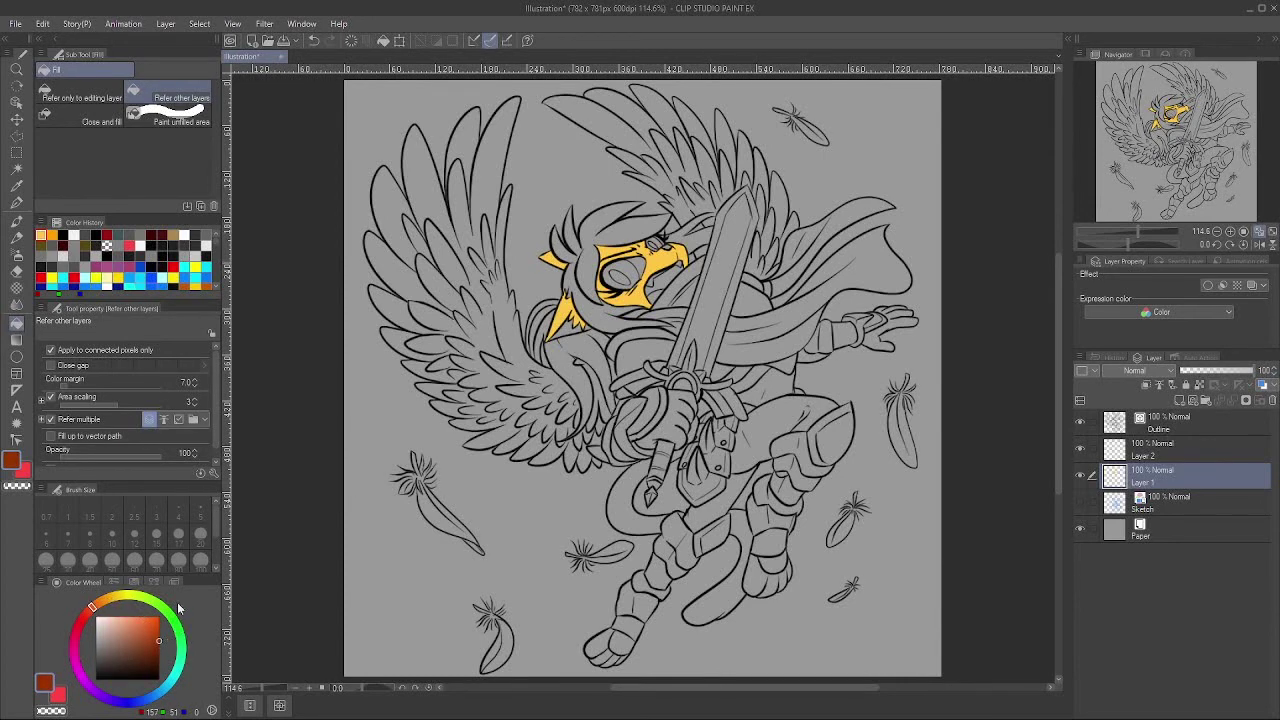
click(591, 267)
click(625, 150)
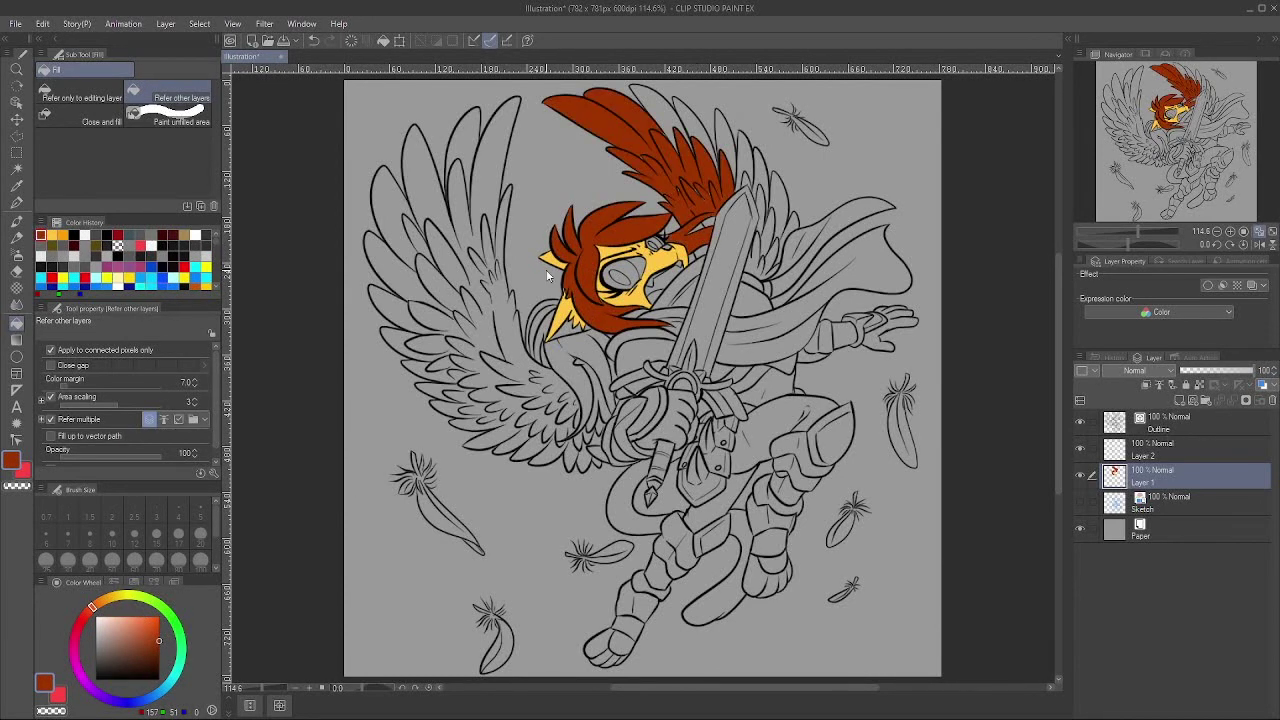
key(ctrl+z)
Step: Set the pen's stabilization to 0, colour the hair strands beside the sword, and fill the long hair behind the neck reddish brown
key(p)
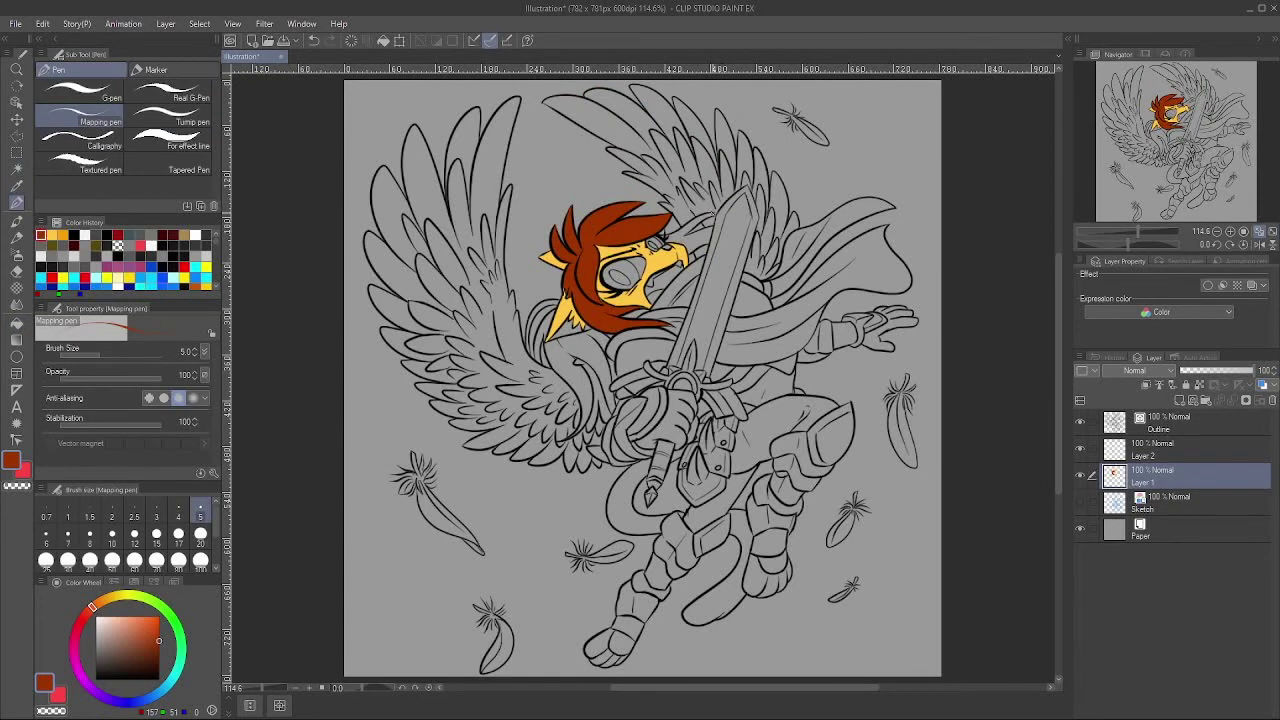
drag(62, 424, 40, 442)
click(16, 322)
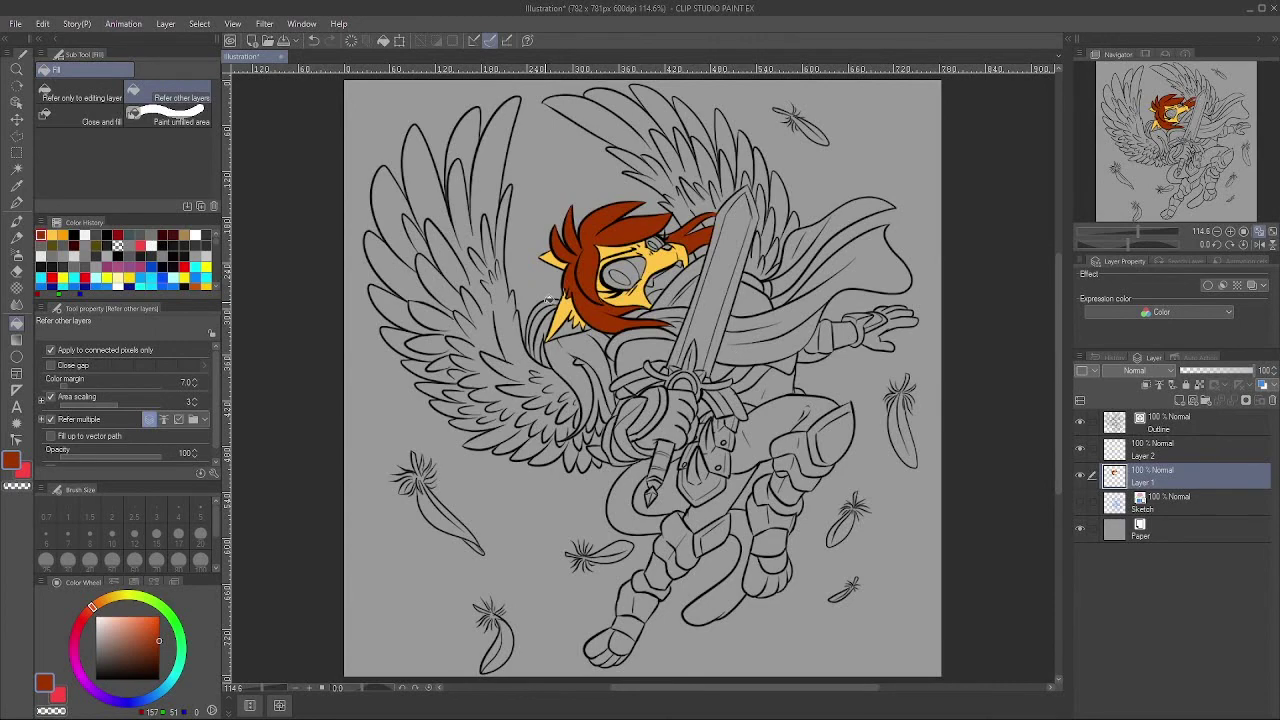
click(552, 340)
key(p)
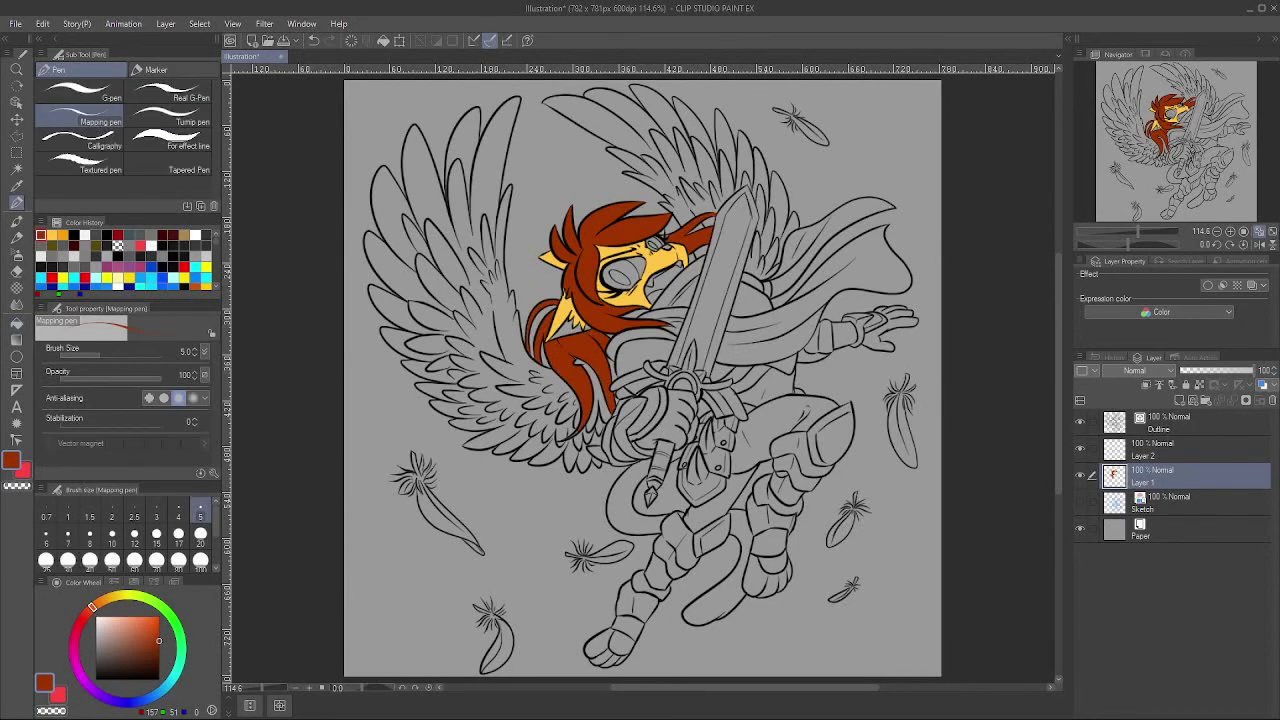
Step: Fill the white of the eye, the teeth and all feathers of both wings with white
click(1230, 231)
click(1230, 243)
click(1244, 231)
click(1243, 243)
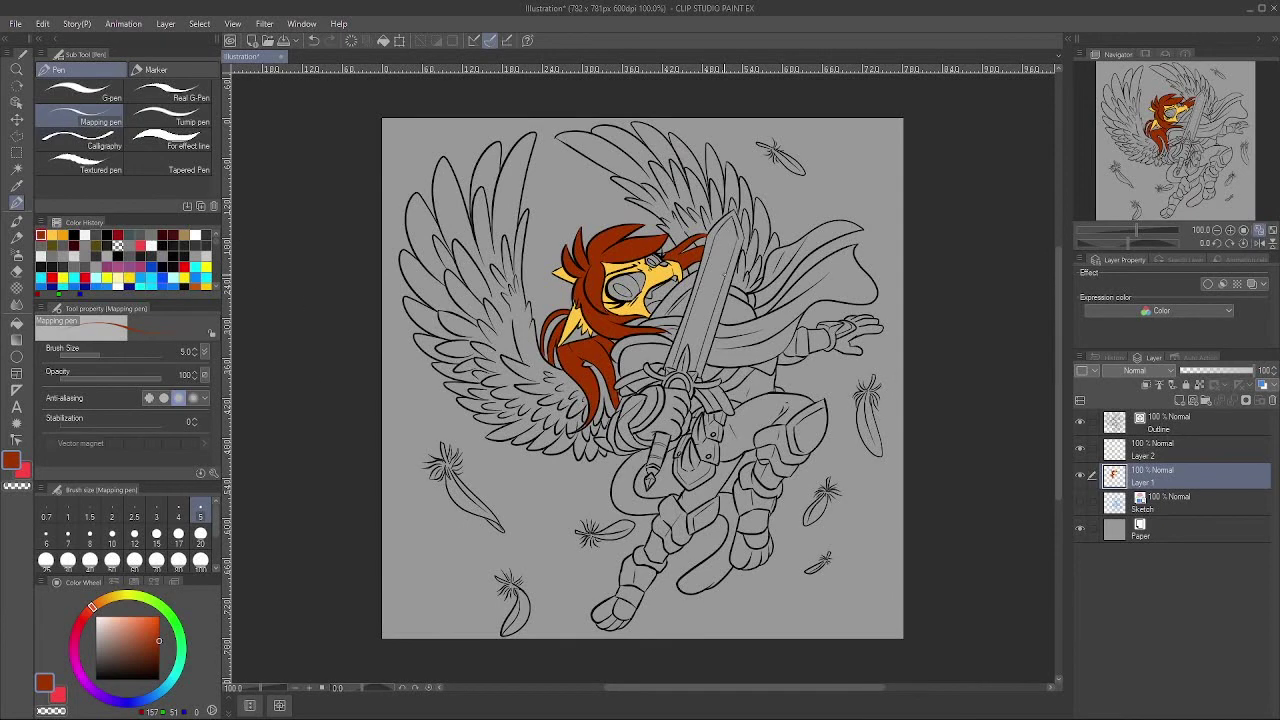
alt+click(660, 253)
key(g)
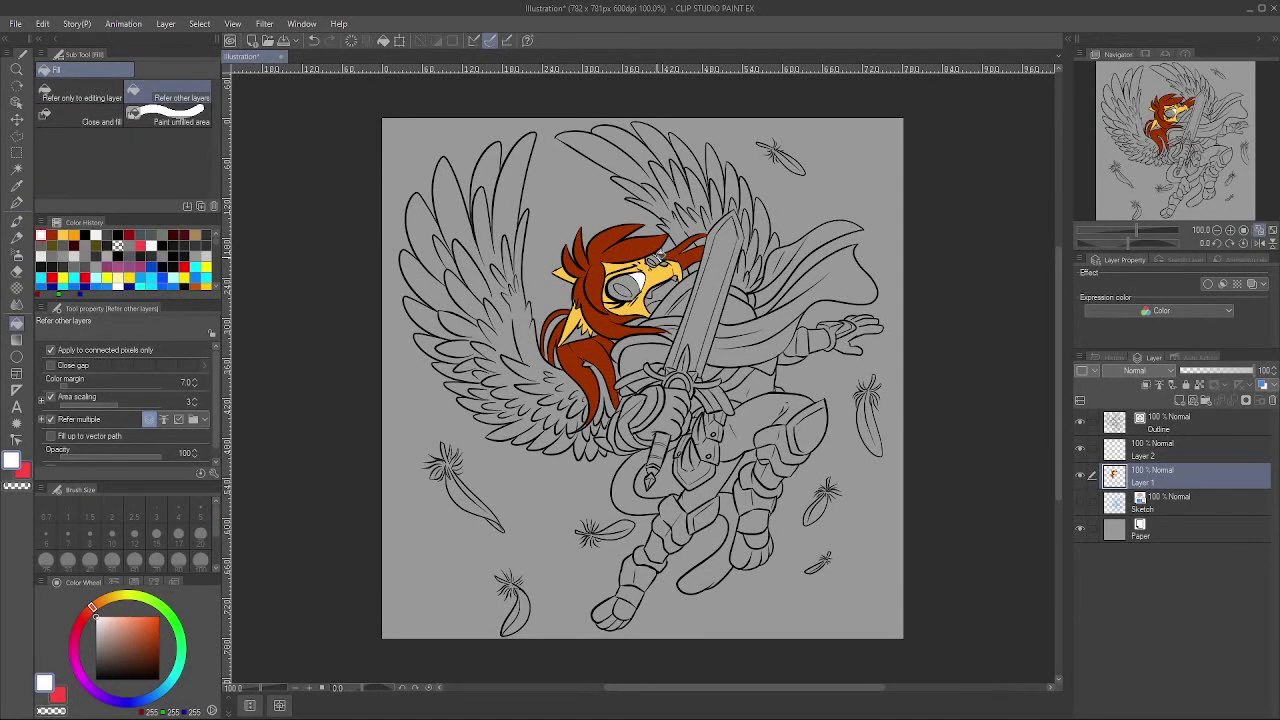
click(679, 274)
mouse_move(533, 343)
mouse_down()
mouse_move(497, 172)
mouse_move(435, 224)
mouse_move(454, 268)
mouse_move(505, 378)
mouse_move(583, 448)
mouse_move(608, 405)
mouse_move(598, 372)
mouse_move(598, 448)
mouse_up()
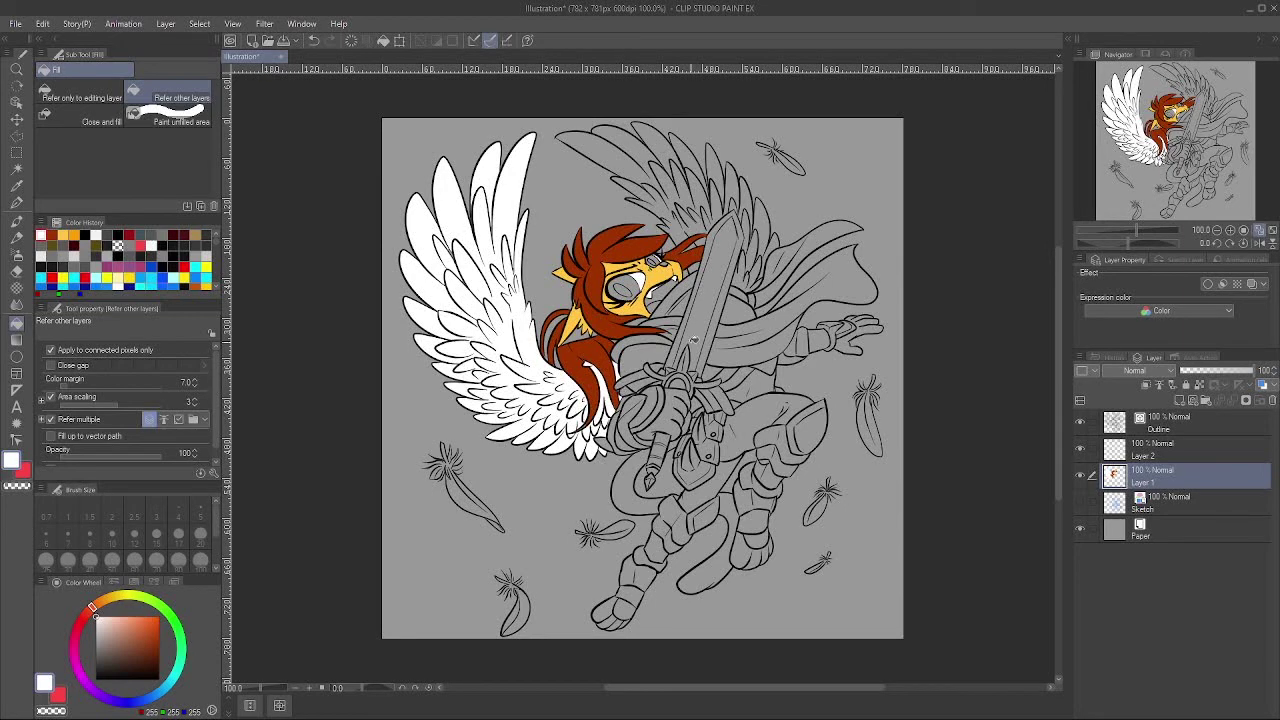
mouse_move(632, 158)
mouse_down()
mouse_move(730, 192)
mouse_move(773, 243)
mouse_move(712, 193)
mouse_move(696, 213)
mouse_move(699, 263)
mouse_move(698, 222)
mouse_up()
Step: Fill the irises of both eyes with bright blue (RGB 0, 89, 255)
click(17, 202)
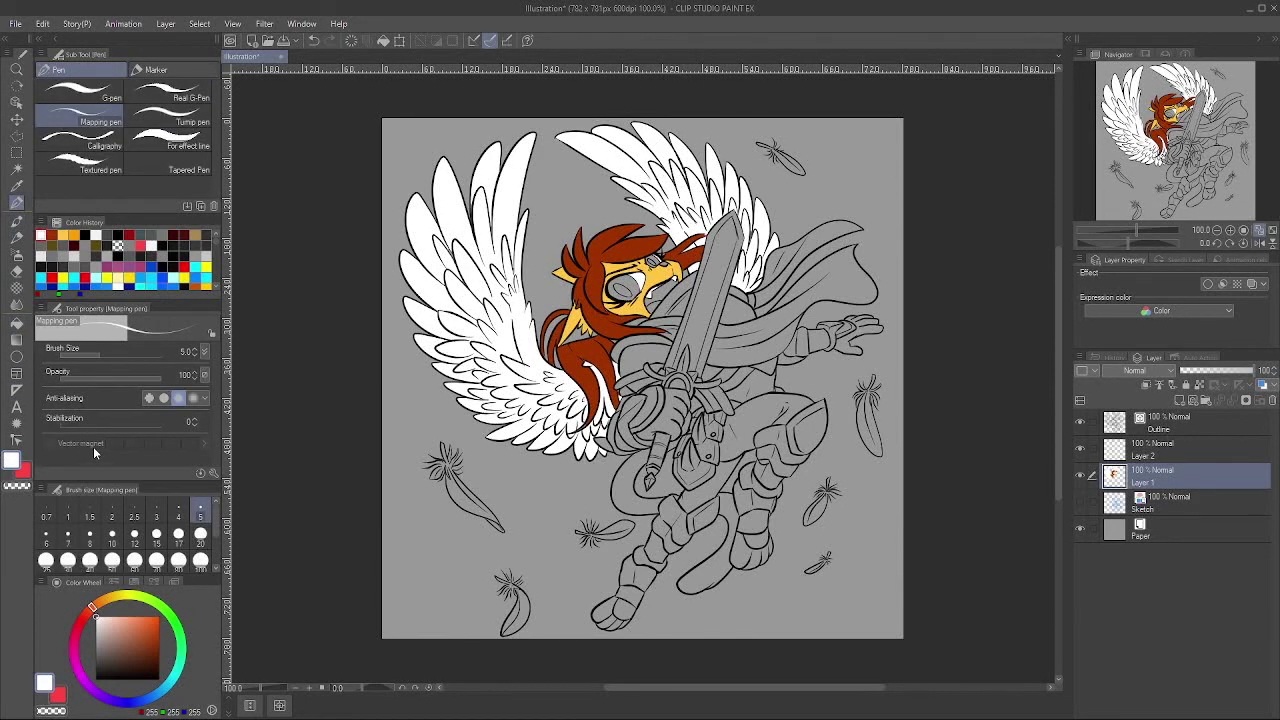
click(147, 698)
click(159, 617)
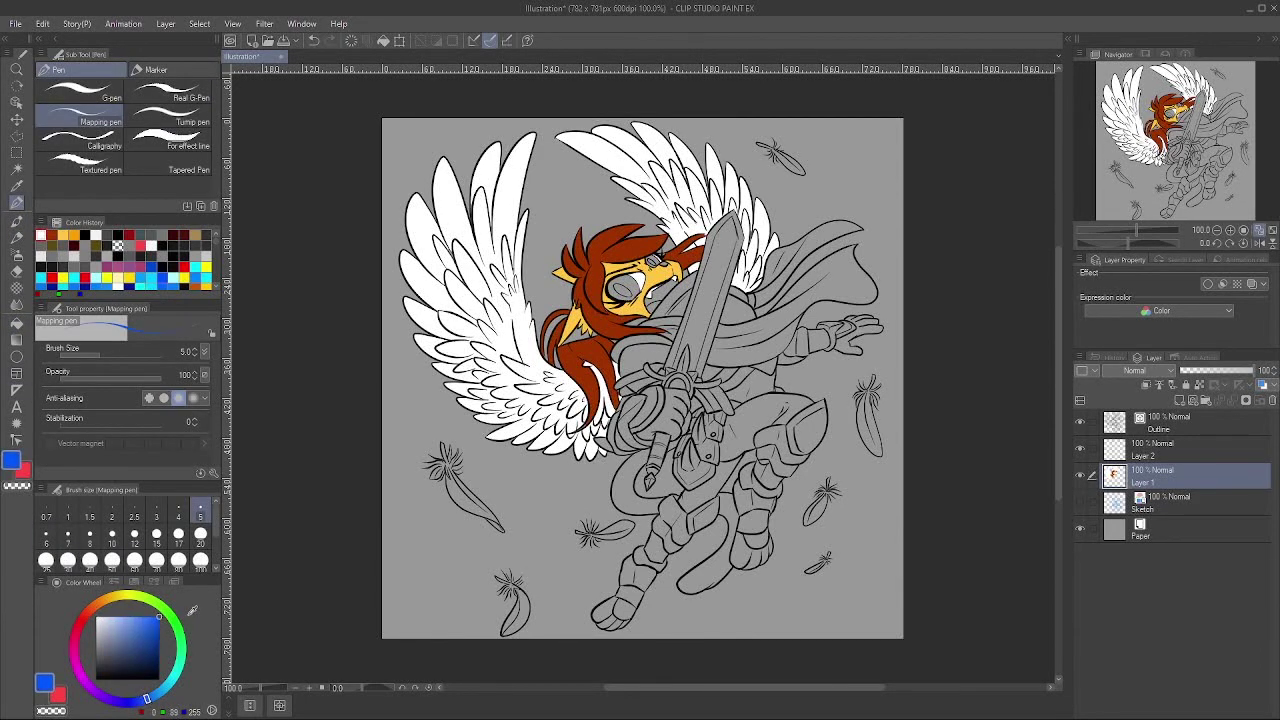
click(17, 322)
click(624, 287)
click(654, 259)
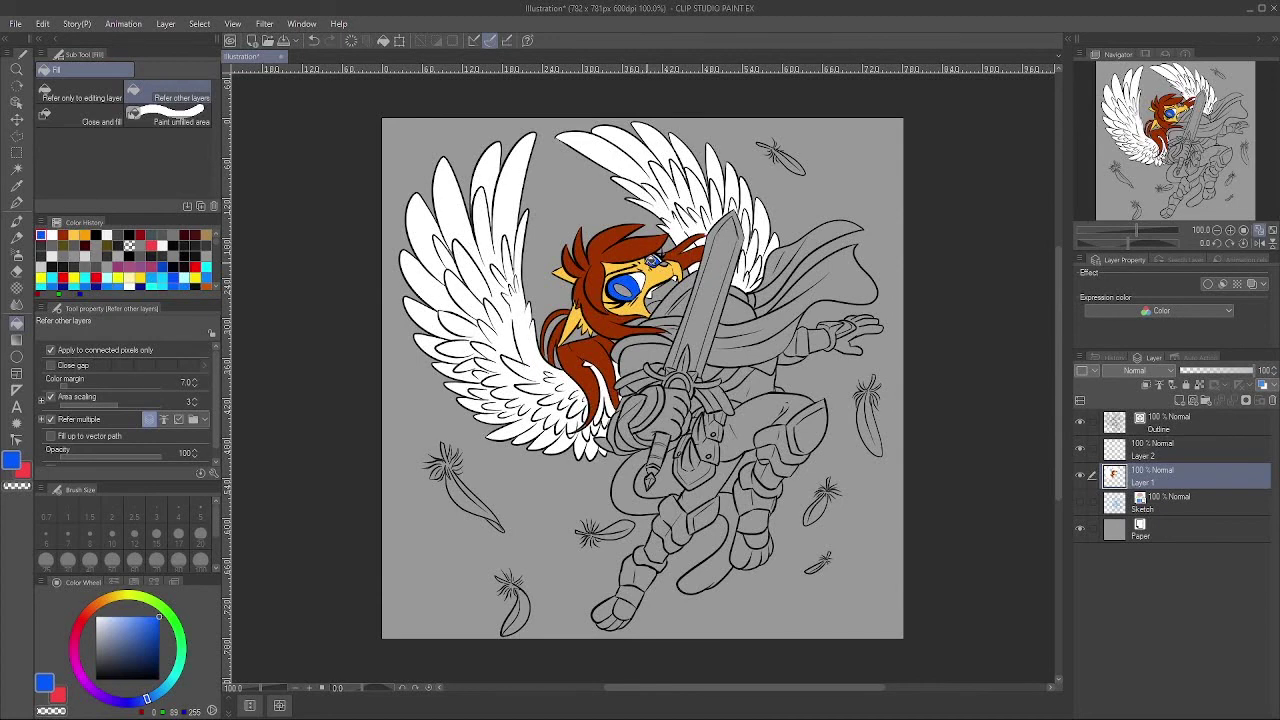
Step: Fill the near eye's pupil with black and the small gap beside the far eye with the hair's reddish brown
click(103, 656)
click(95, 680)
click(624, 289)
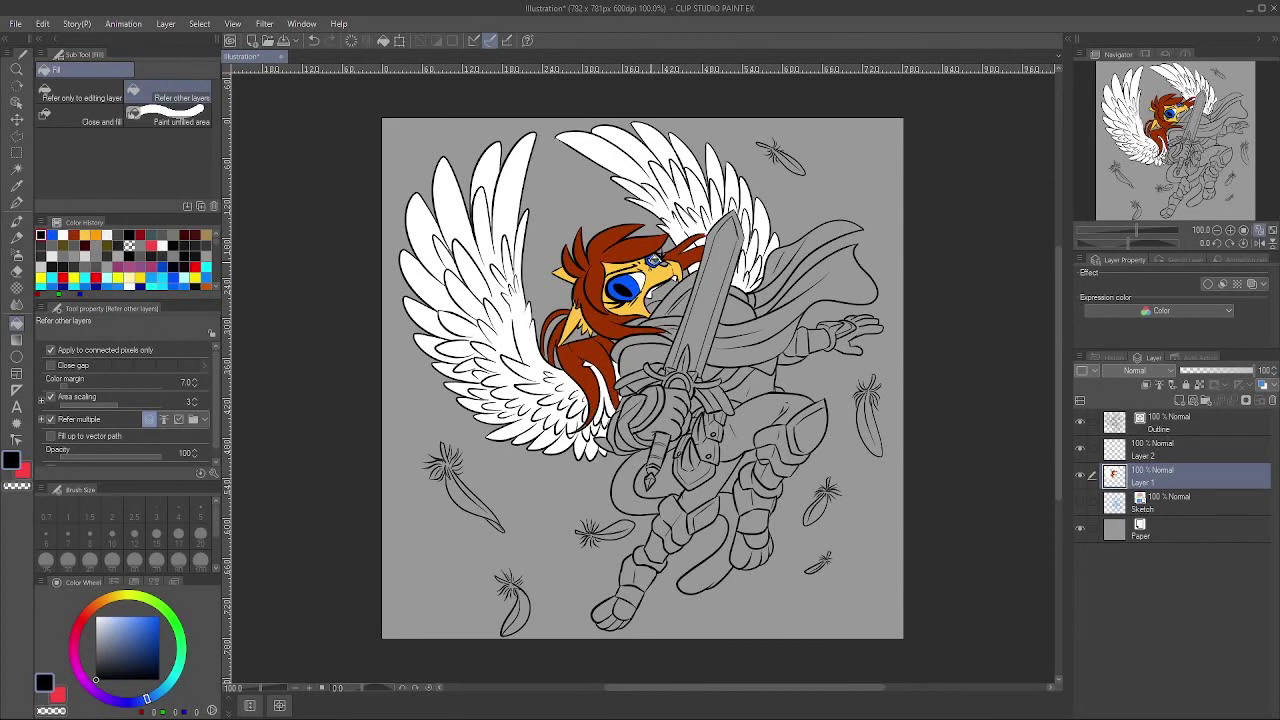
alt+click(628, 246)
click(665, 260)
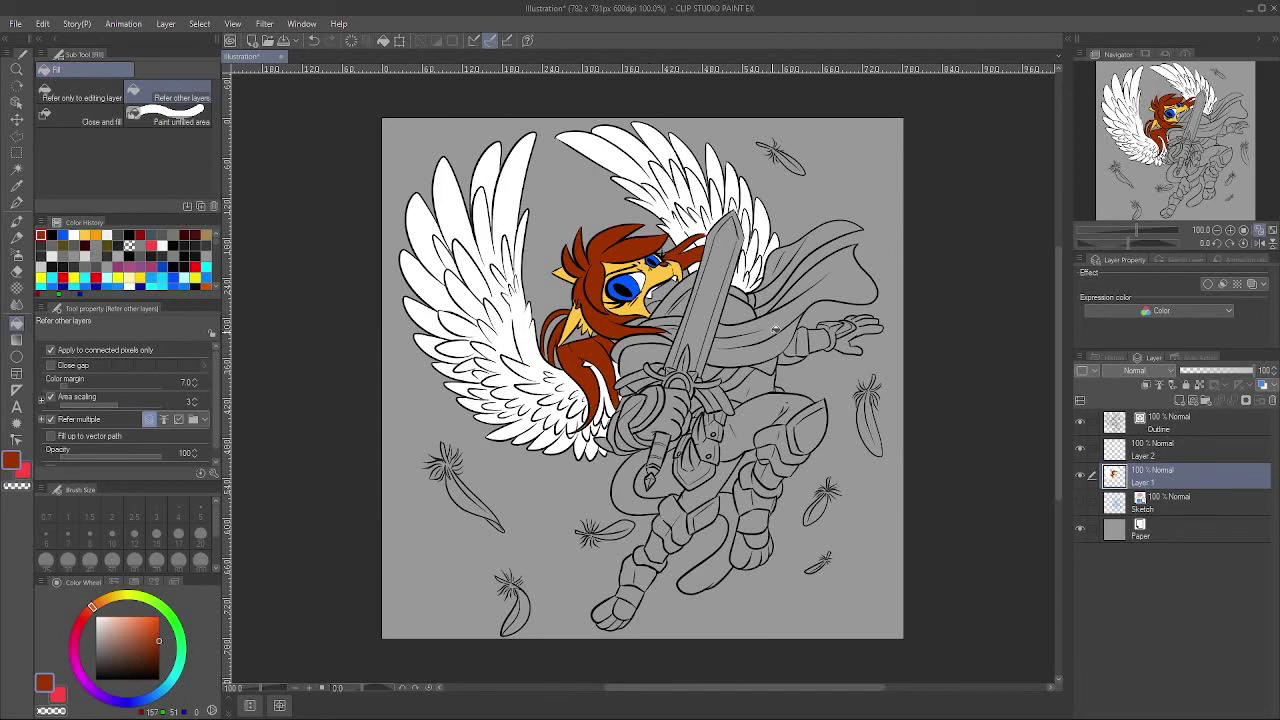
Step: Fill the waist clothing and trousers with muted brown (RGB 122, 77, 55)
click(134, 647)
click(624, 400)
mouse_move(831, 373)
mouse_down()
mouse_move(750, 393)
mouse_move(765, 383)
mouse_move(761, 421)
mouse_move(723, 466)
mouse_up()
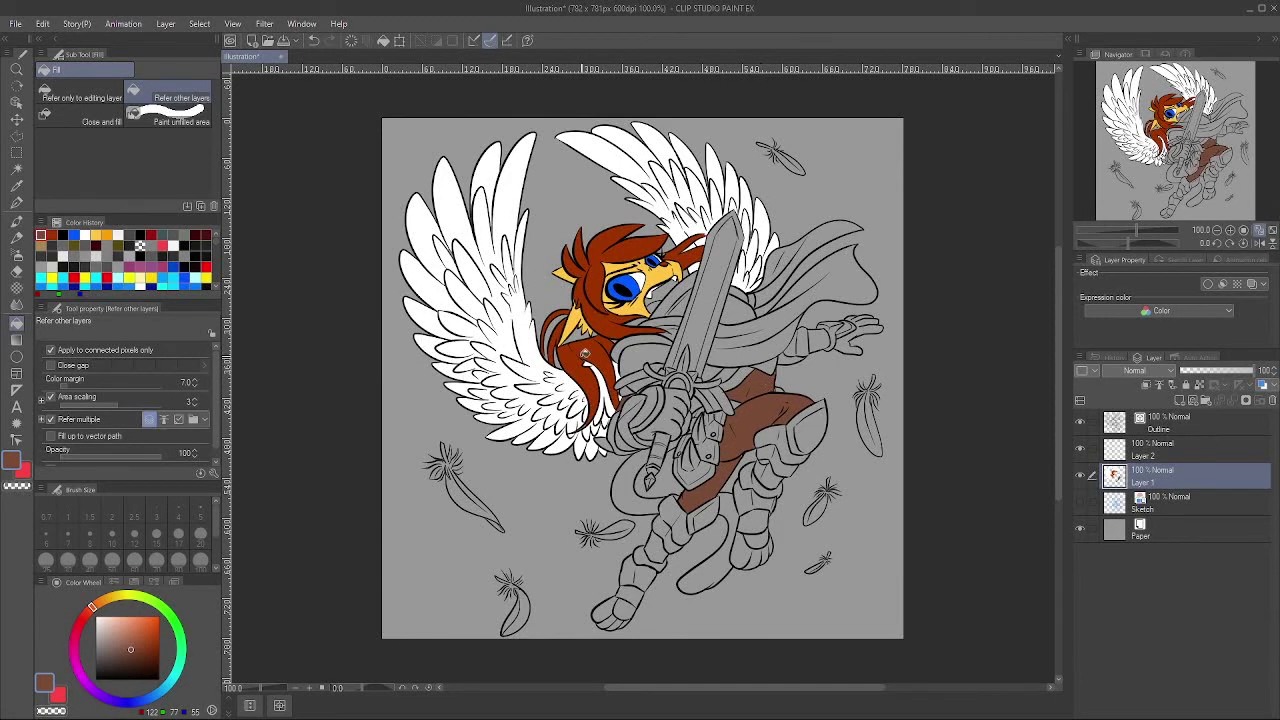
Step: Fill the scarf and the flowing cape with dark red (RGB 157, 0, 5)
click(78, 627)
click(159, 638)
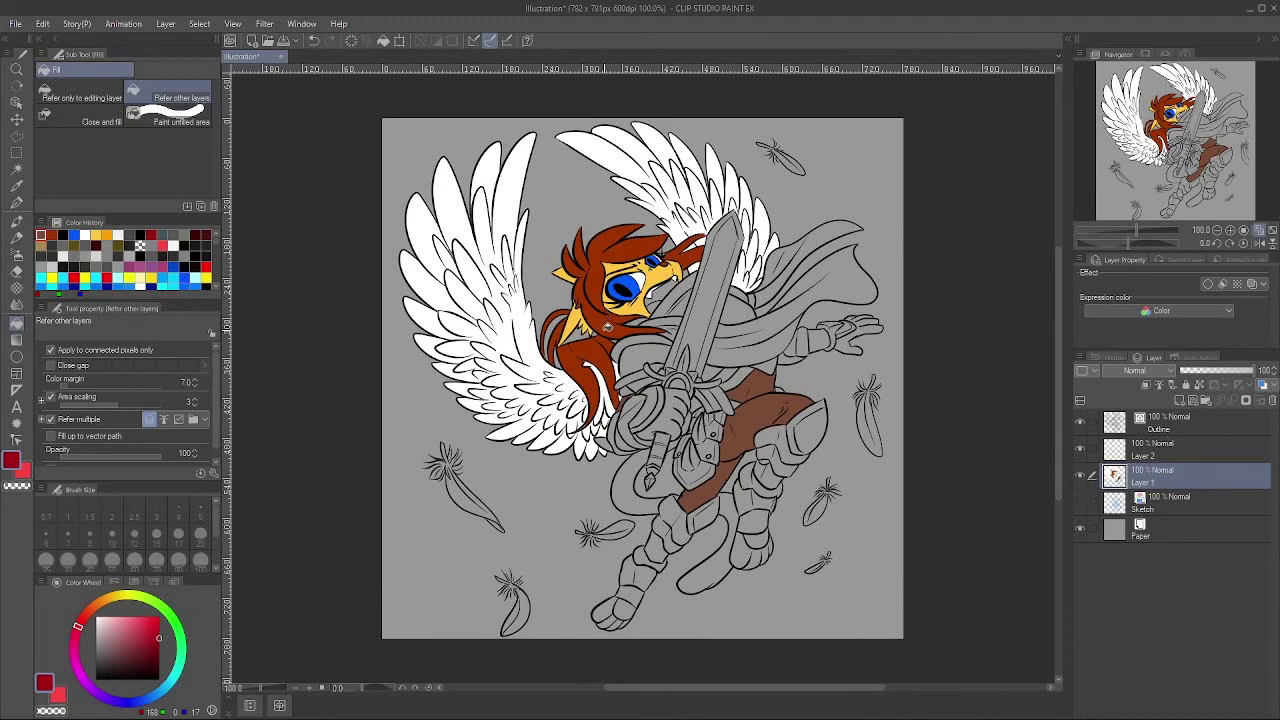
alt+click(608, 326)
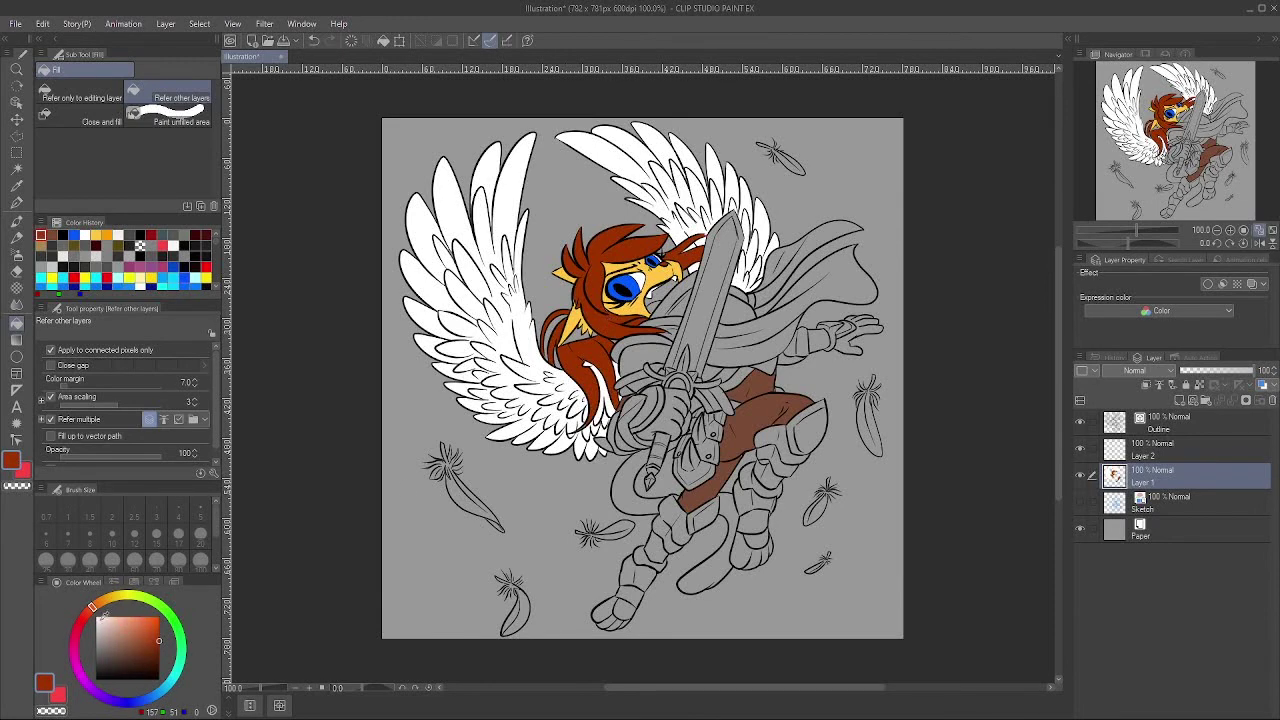
drag(100, 615, 82, 628)
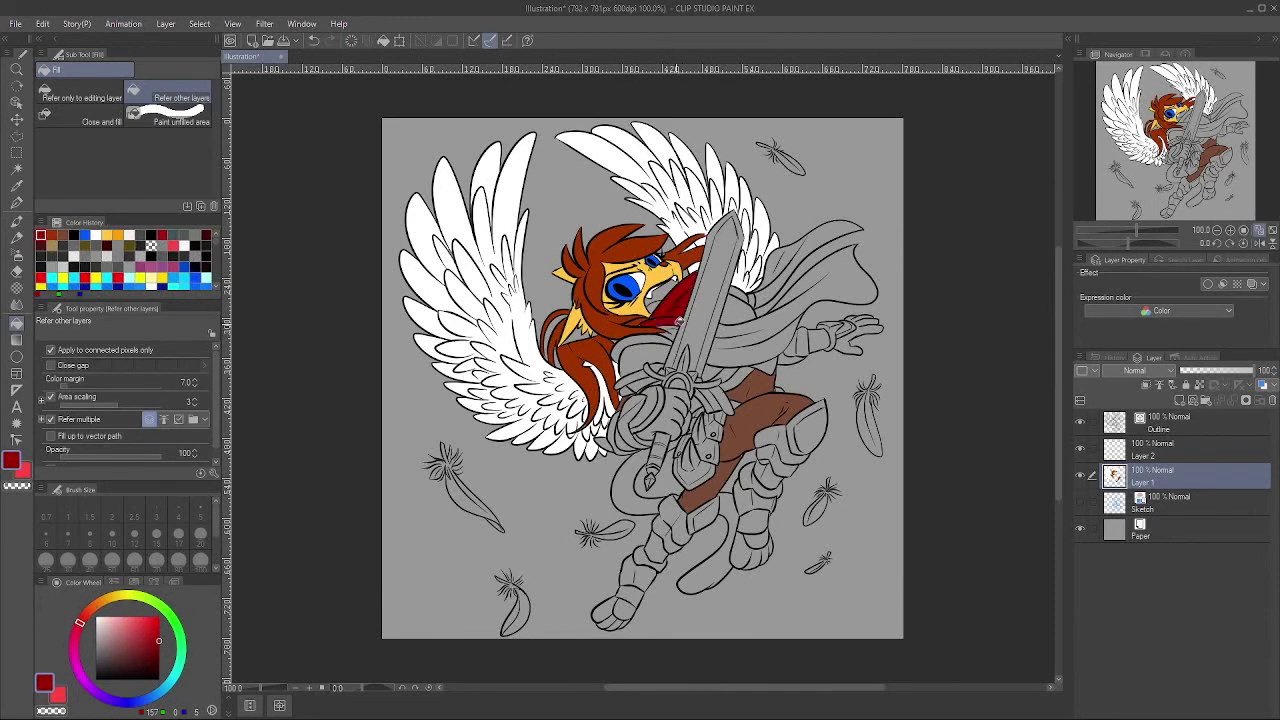
click(745, 325)
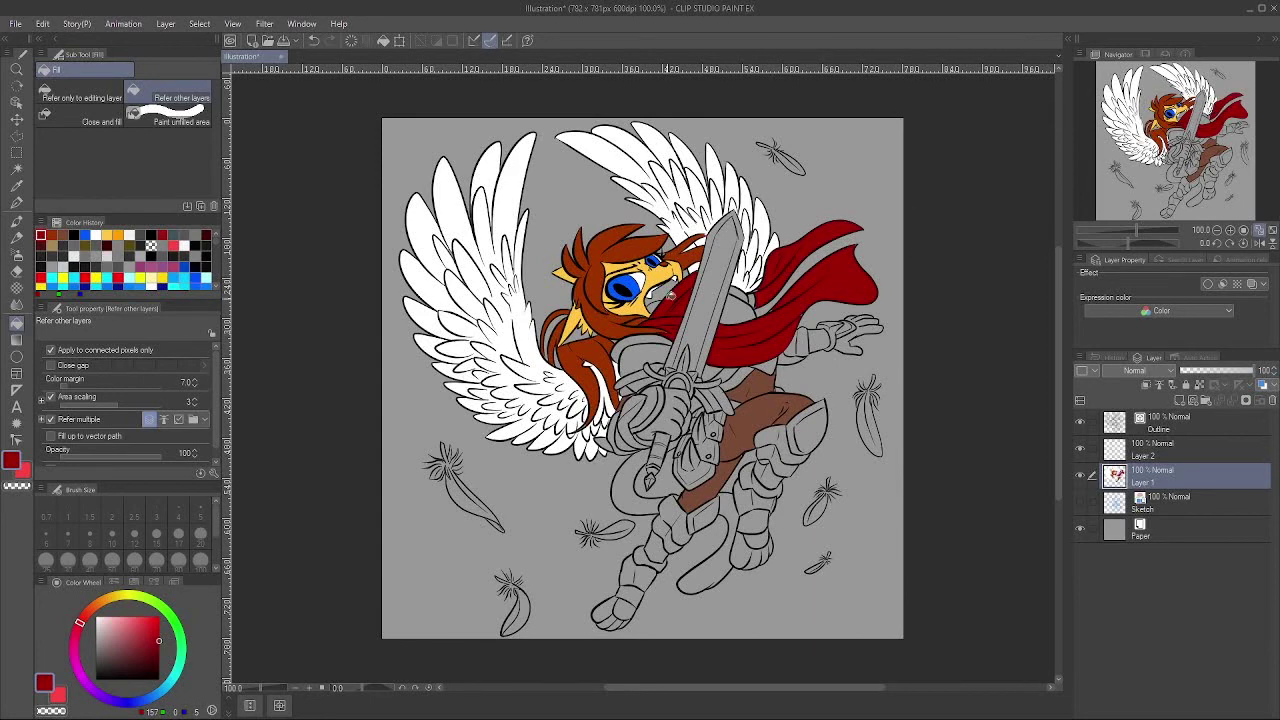
Step: Fill both visible parts of the tail with the face's golden yellow
alt+click(668, 294)
click(632, 473)
click(710, 502)
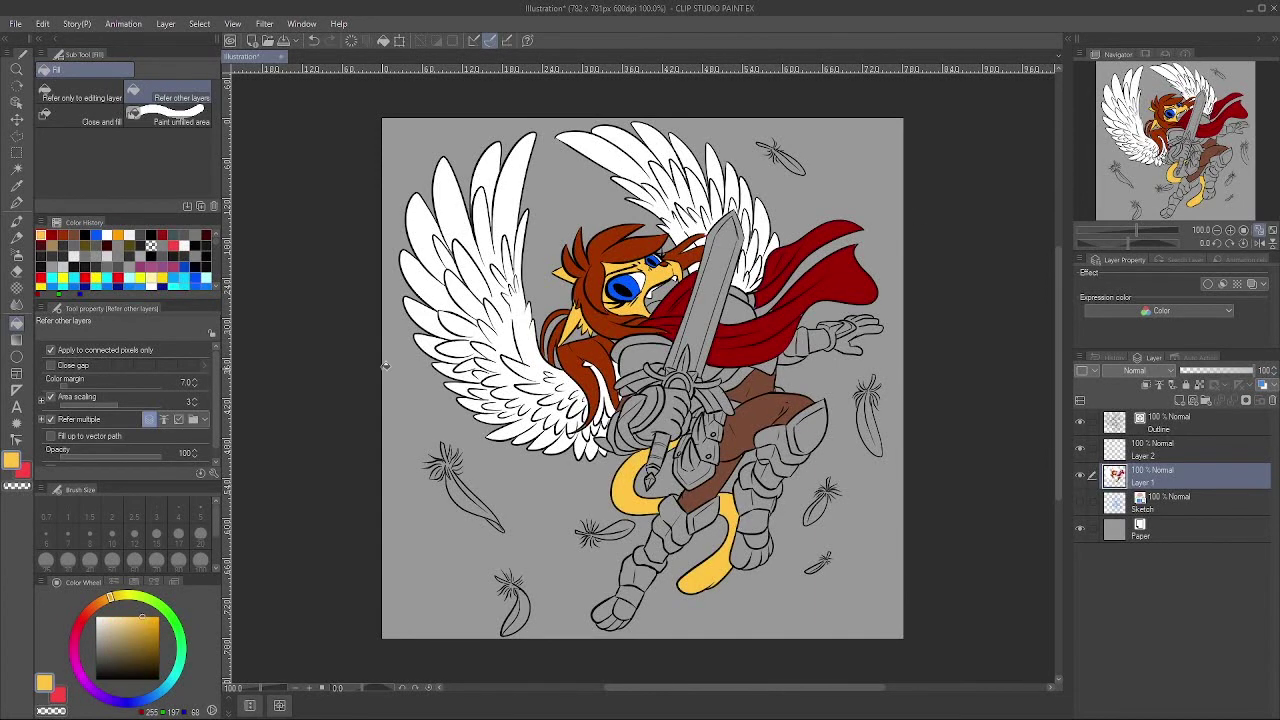
Step: Fill the inside of the open mouth with dark purple (RGB 88, 15, 106)
drag(90, 697, 87, 685)
click(146, 628)
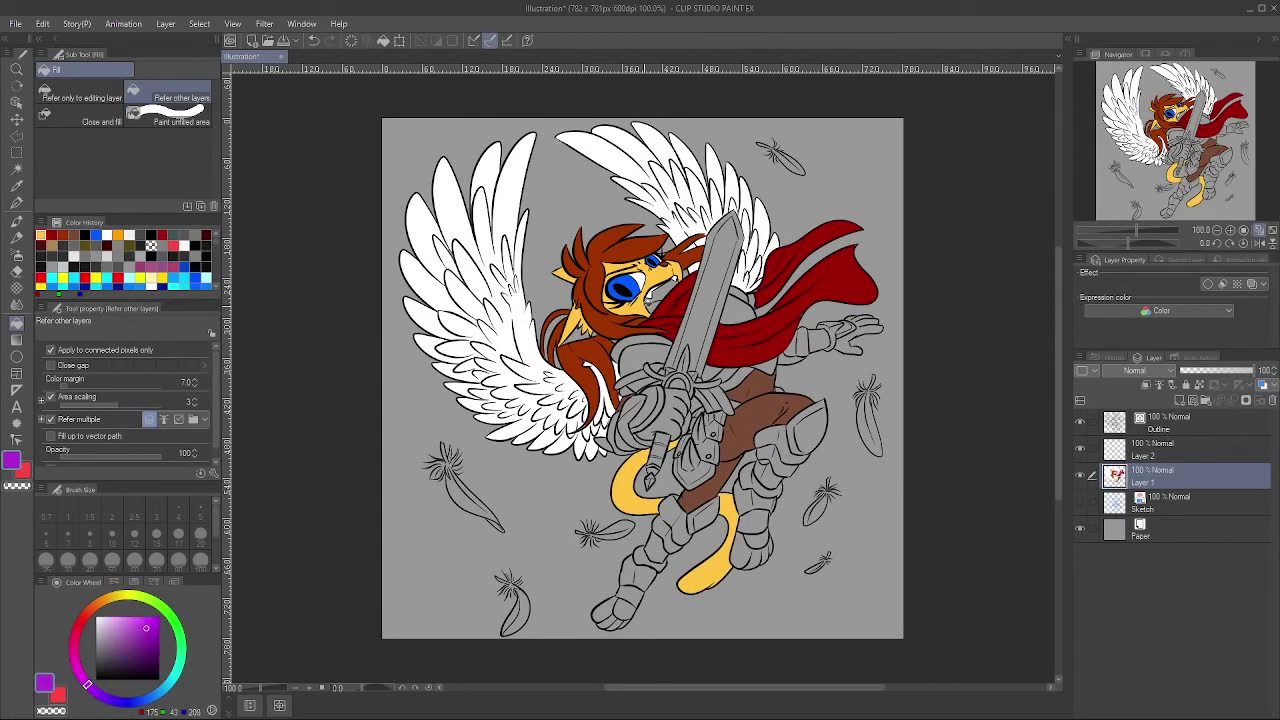
click(660, 294)
click(150, 653)
click(662, 294)
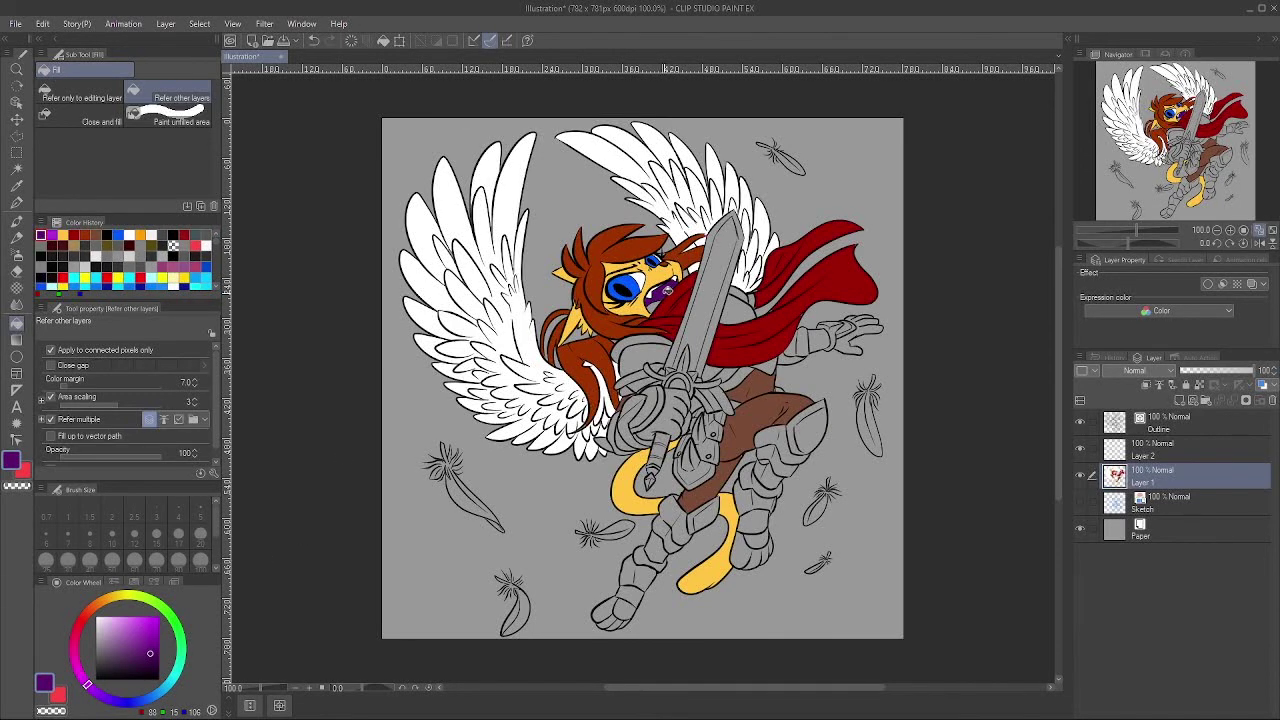
Step: Fill the tongue with pink (RGB 254, 132, 224)
click(75, 662)
click(126, 618)
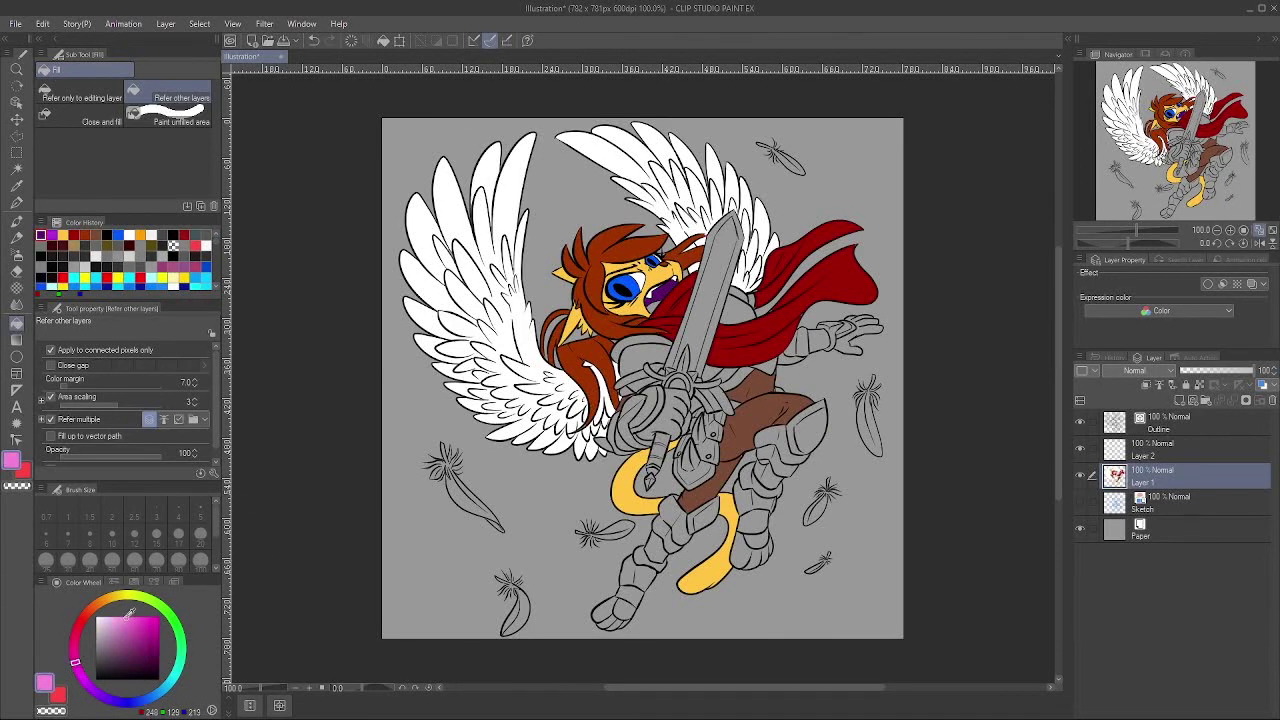
click(652, 298)
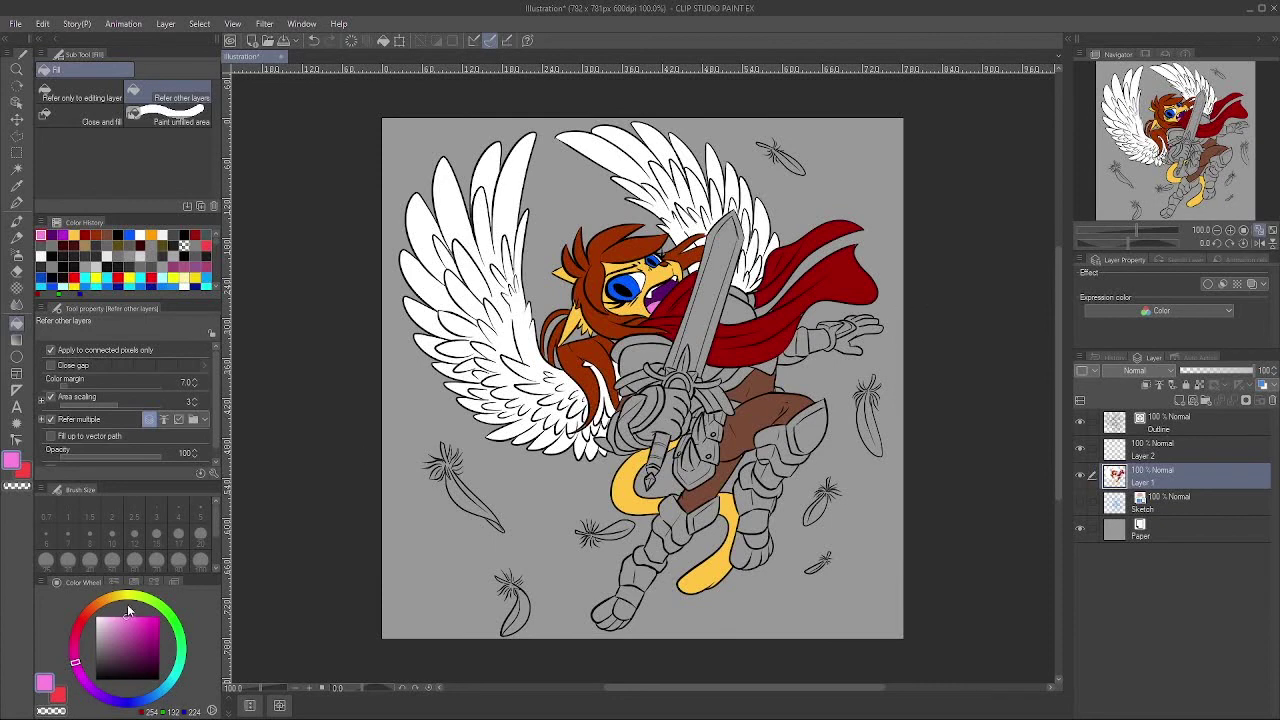
Step: Mix a light grey (RGB 184, 184, 184) and fill the near shoulder armour with it
click(108, 600)
click(97, 645)
click(123, 597)
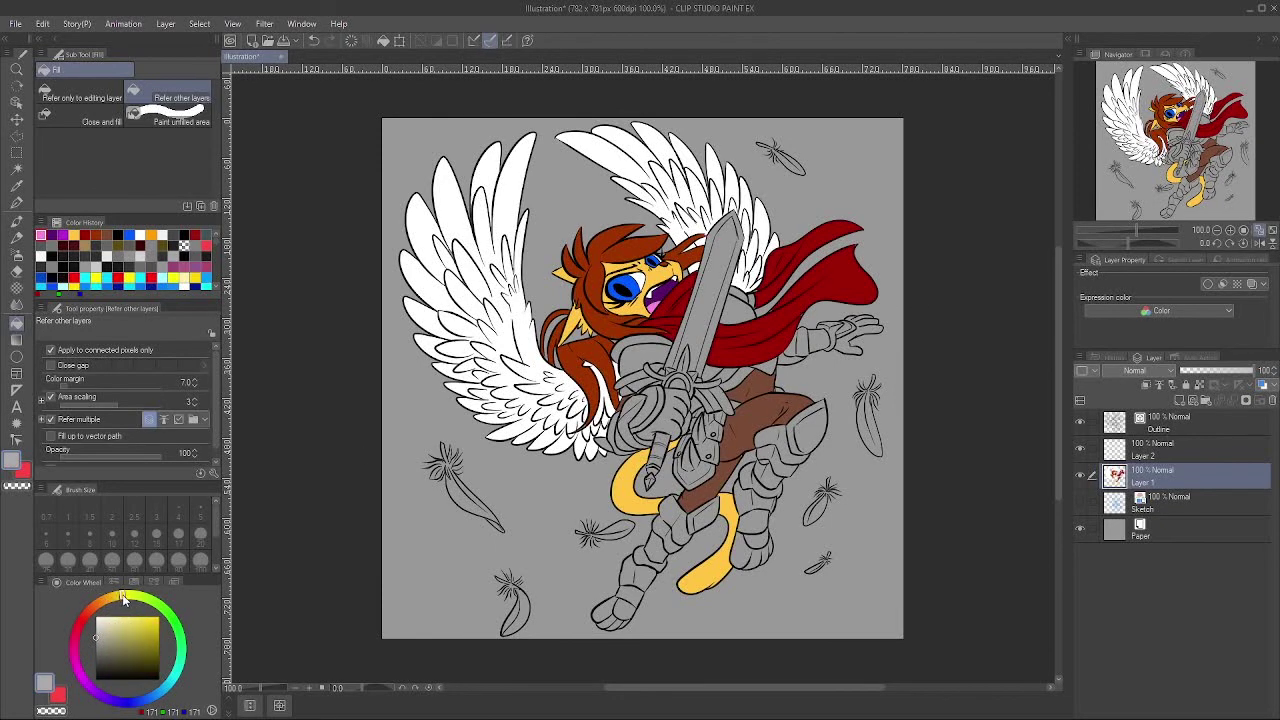
click(97, 631)
click(97, 640)
click(97, 634)
click(619, 339)
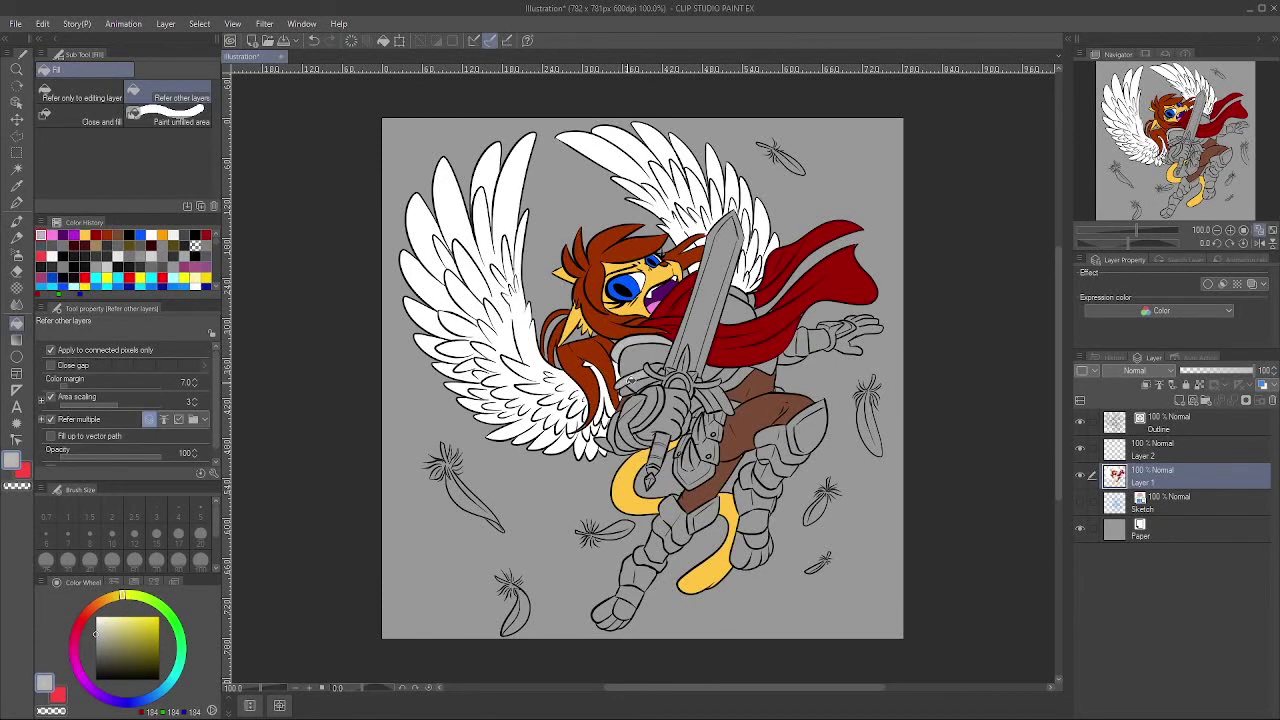
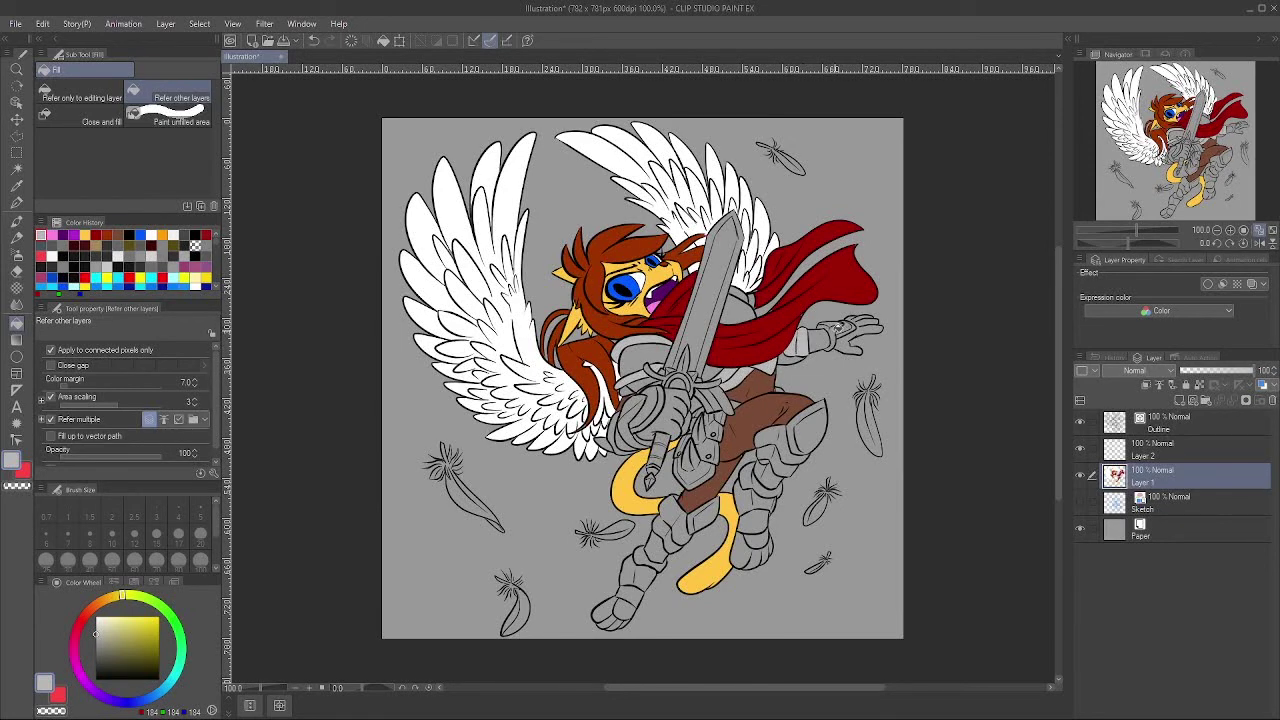
Step: Fill the armour plates on both forearms with the same light grey
click(833, 329)
click(832, 324)
click(857, 327)
click(662, 406)
click(638, 438)
click(616, 434)
click(607, 440)
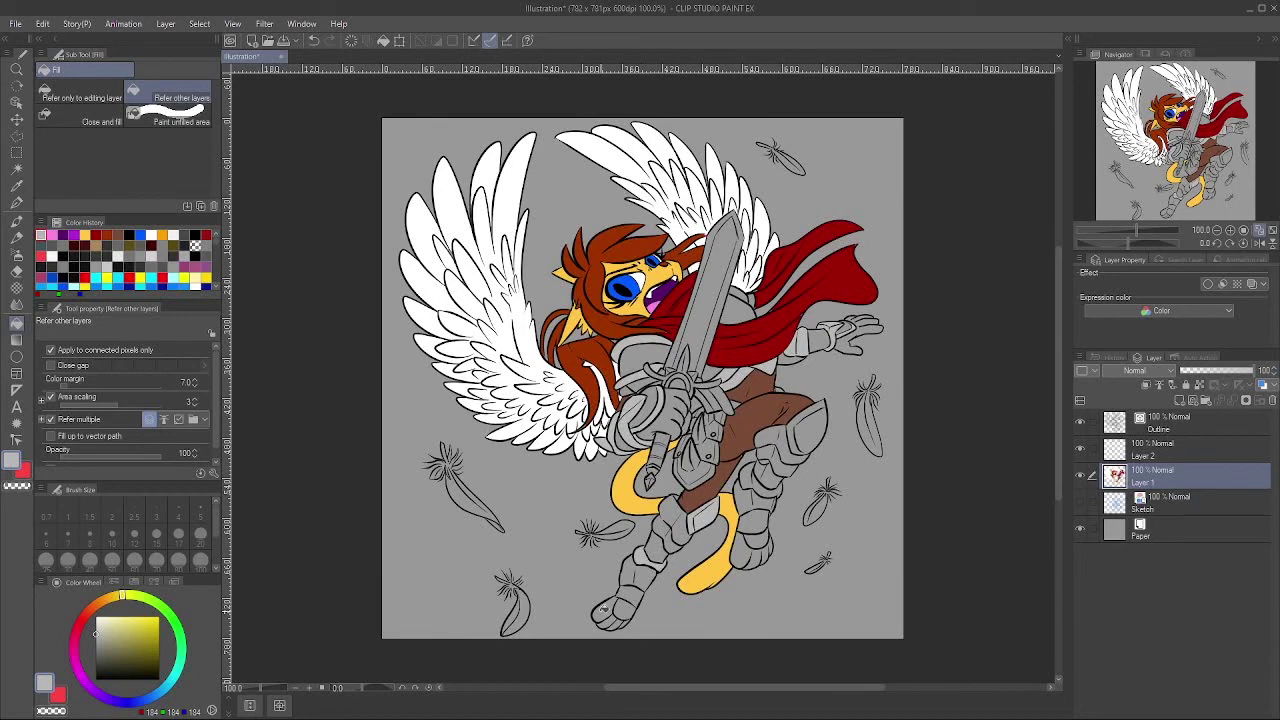
Step: Fill the remaining foot, shin and knee armour plates with the light grey, keeping the colours on Layer 1
click(747, 552)
click(814, 434)
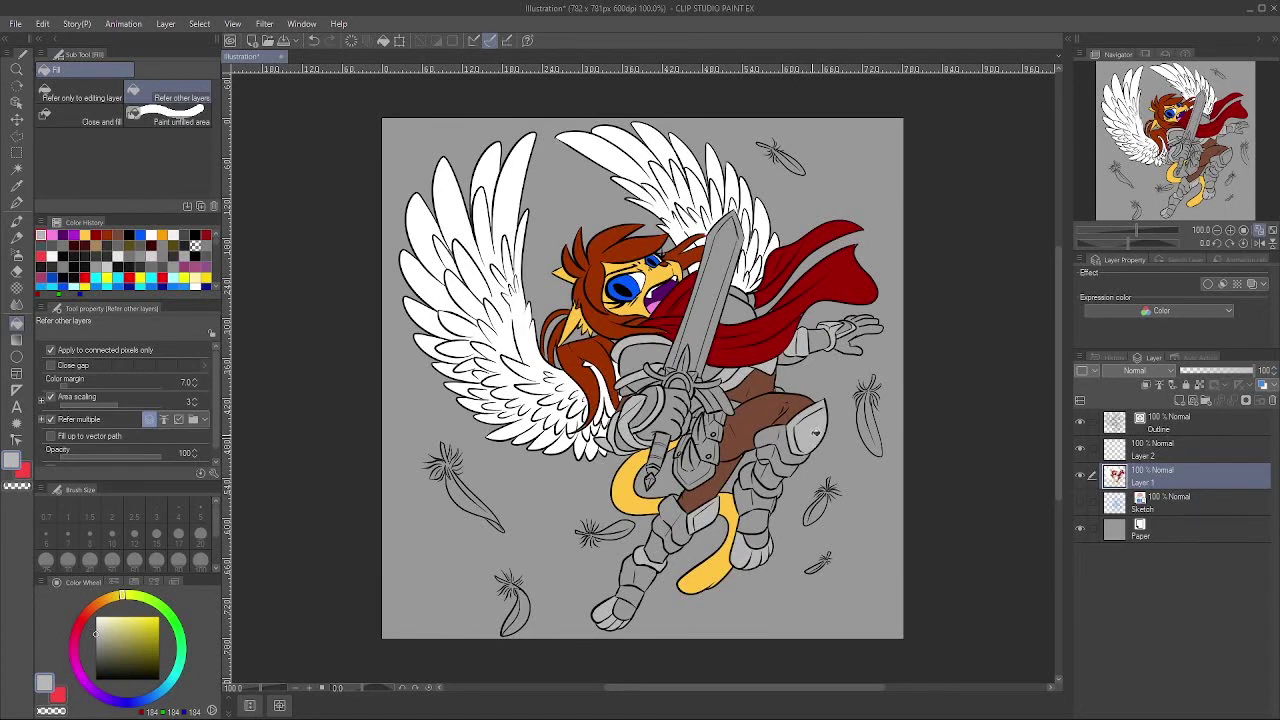
click(748, 470)
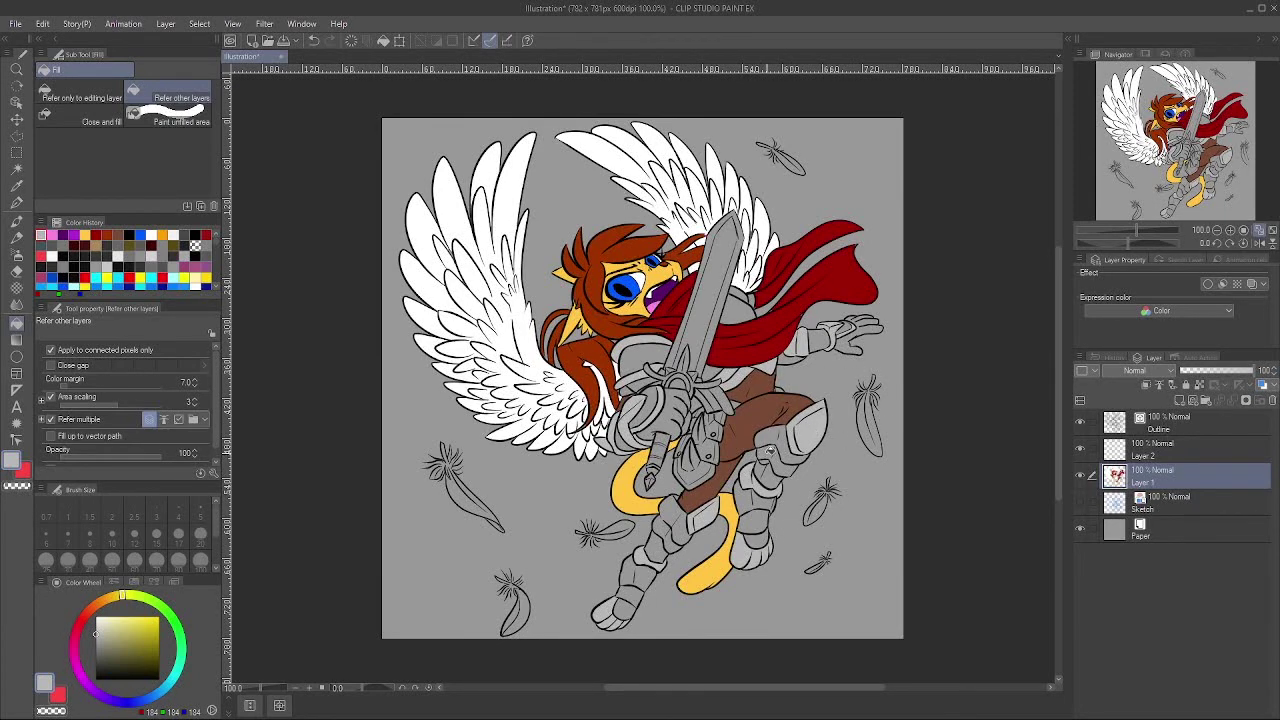
click(768, 453)
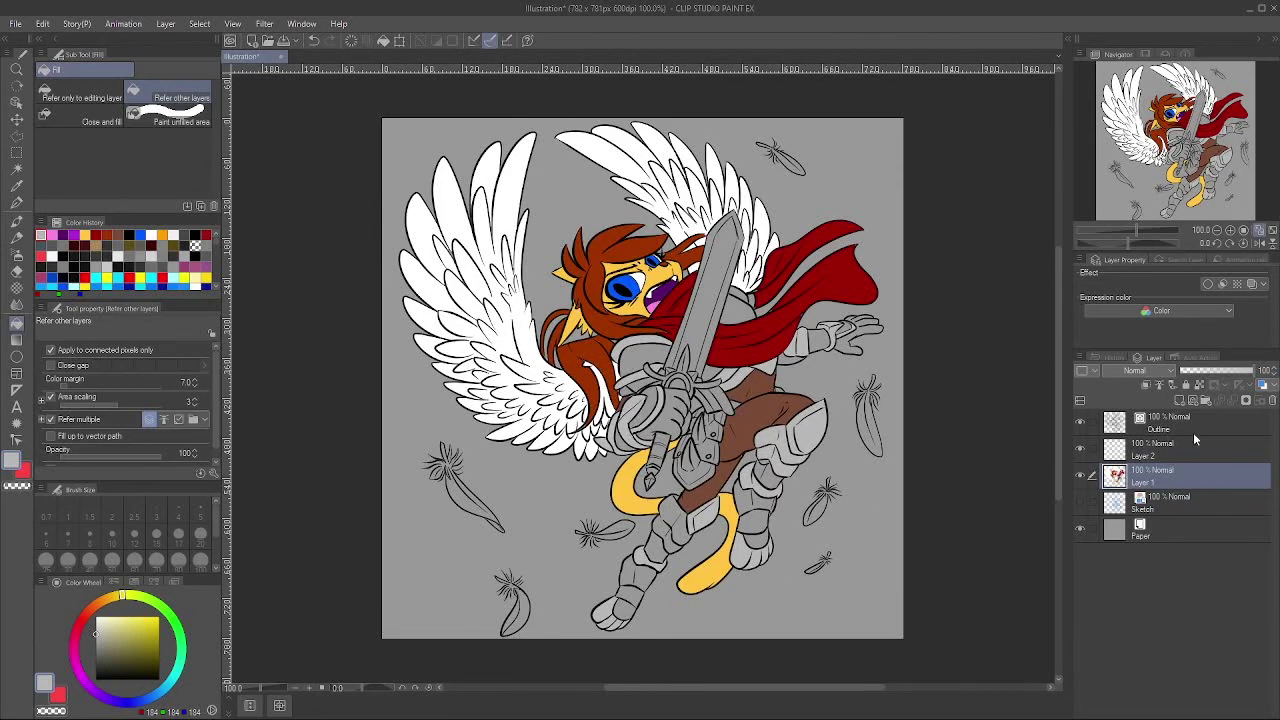
click(1190, 424)
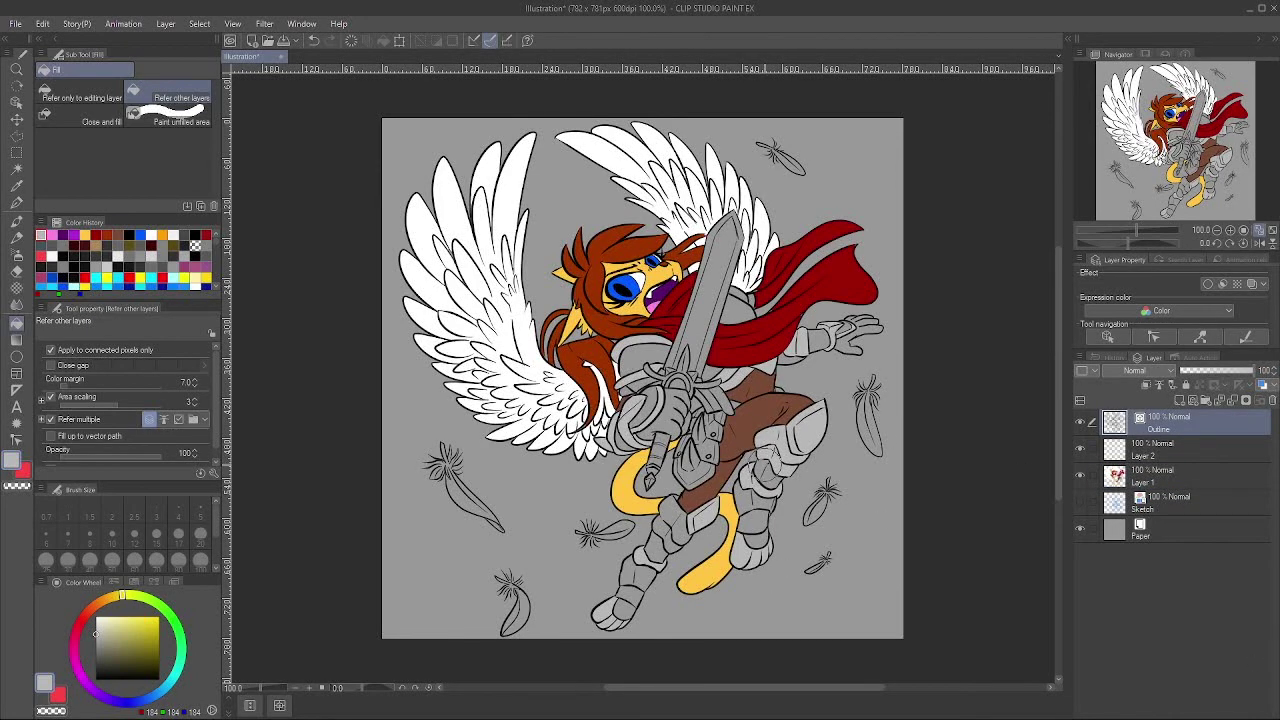
click(1178, 455)
click(1180, 478)
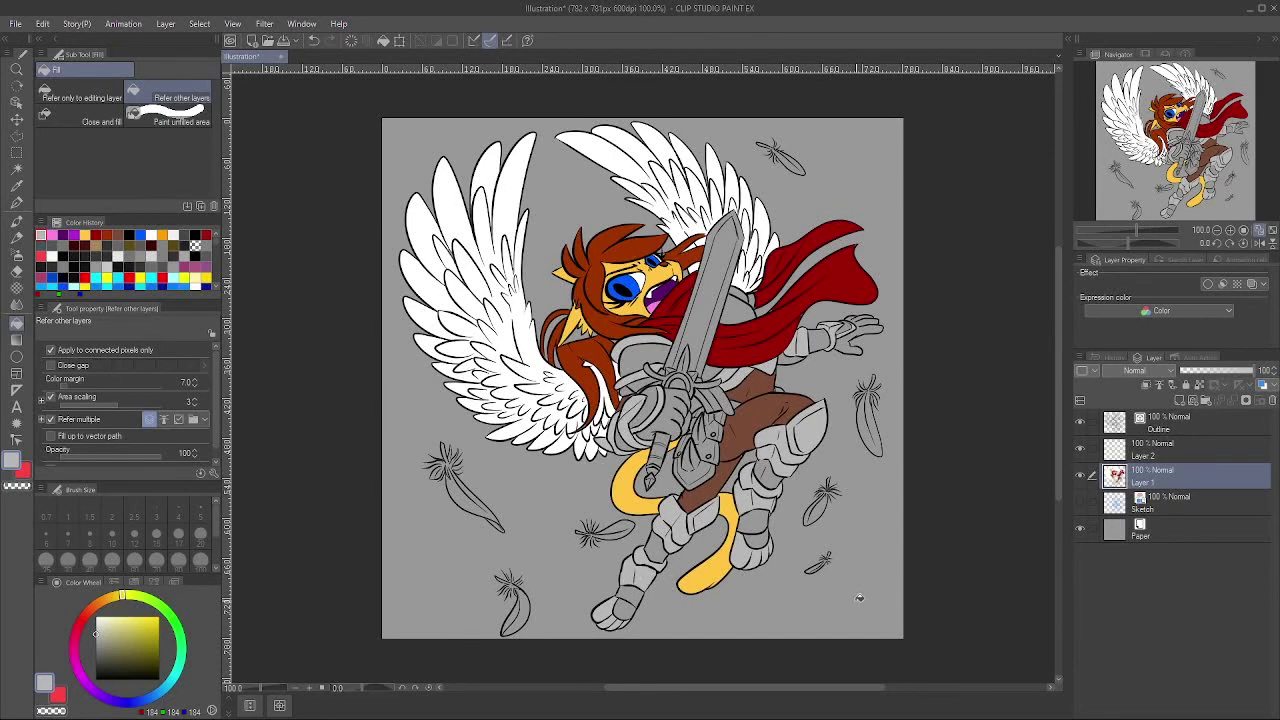
Step: Recolour the trousers and waist clothing dark brown (RGB 87, 35, 10) and fill both gloves with the same brown
alt+click(752, 413)
click(154, 655)
click(761, 382)
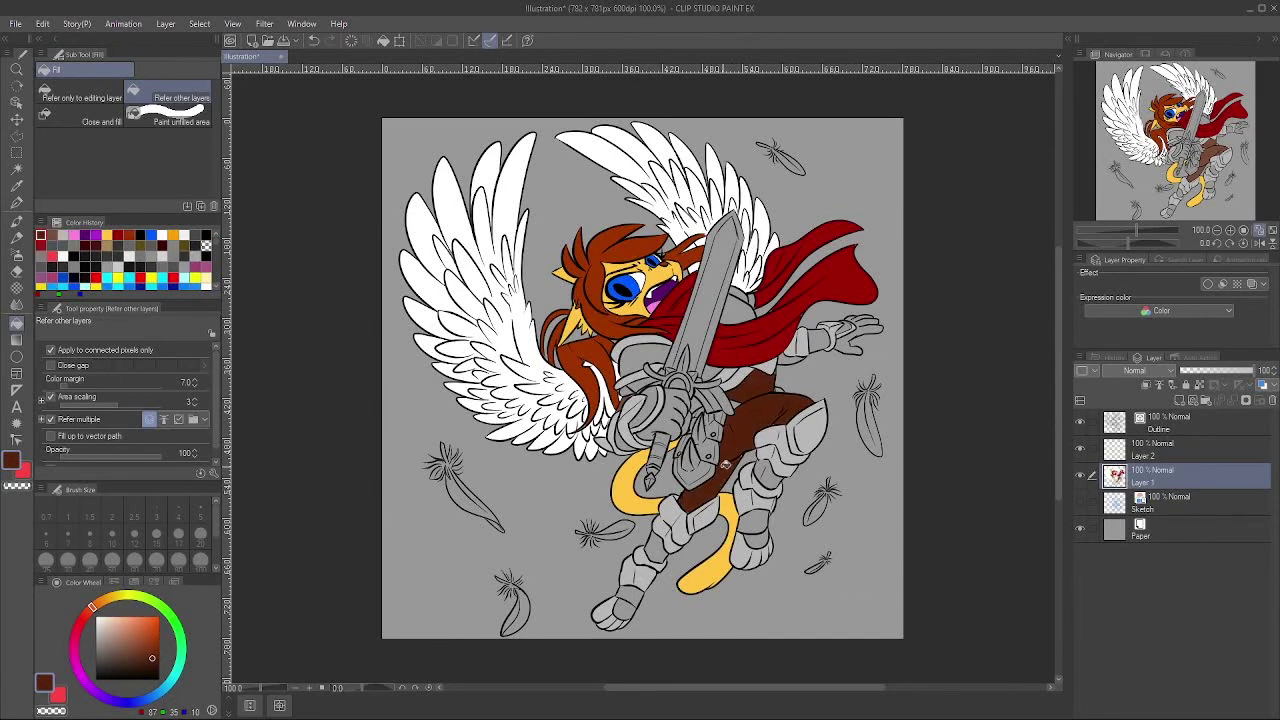
click(681, 423)
click(846, 342)
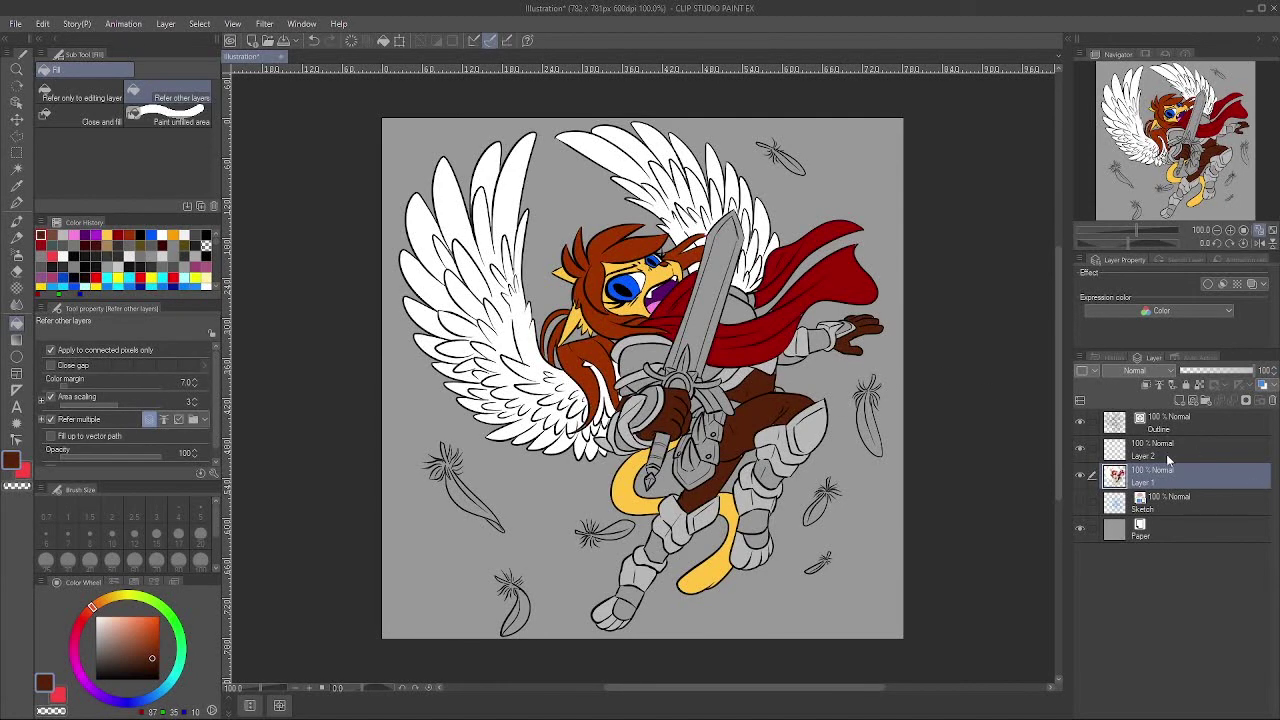
click(1188, 431)
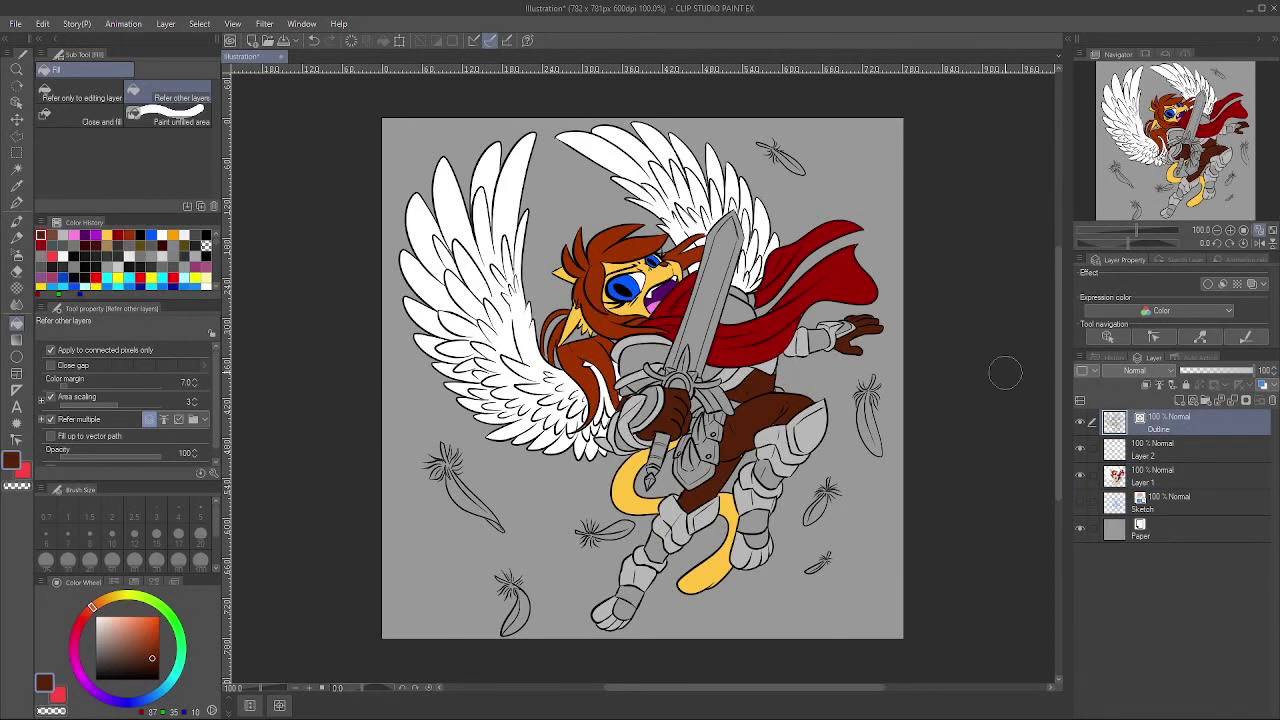
key(p)
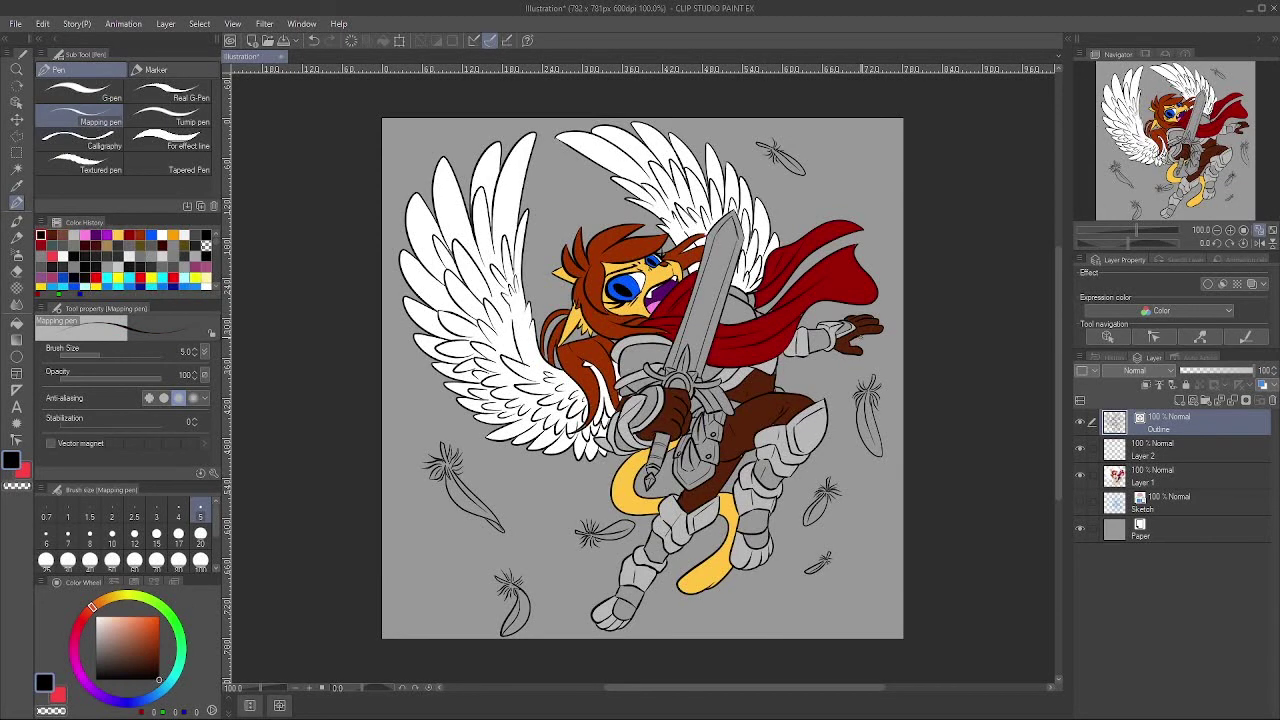
alt+click(758, 388)
click(1193, 481)
key(g)
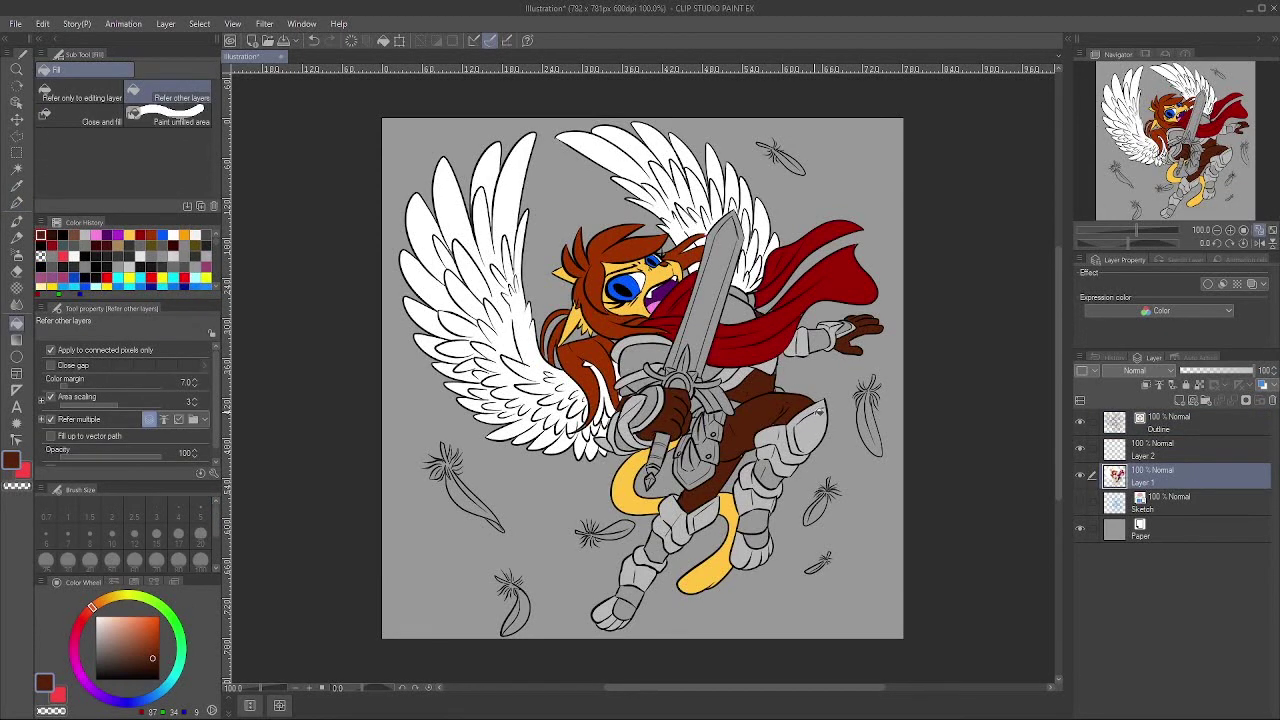
Step: Fill the near chest plate with gold (RGB 255, 196, 0) and retouch the small area below it with light grey and transparent
click(115, 597)
click(158, 618)
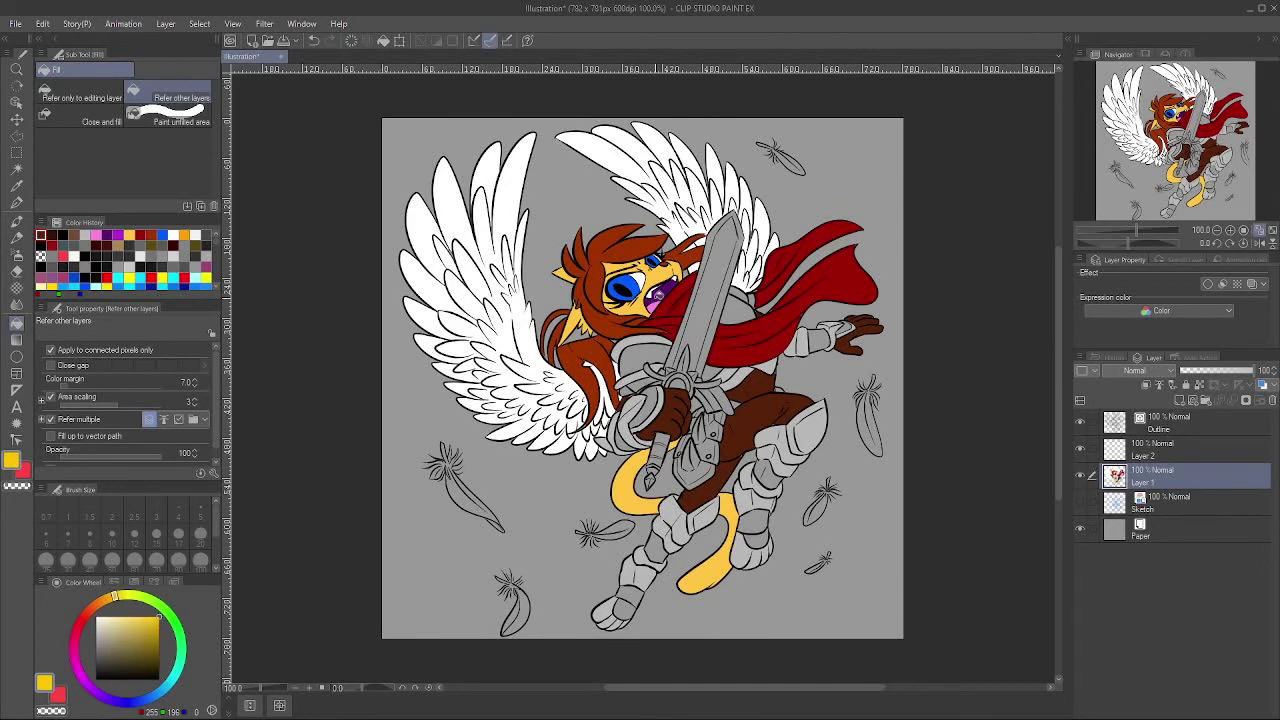
click(636, 362)
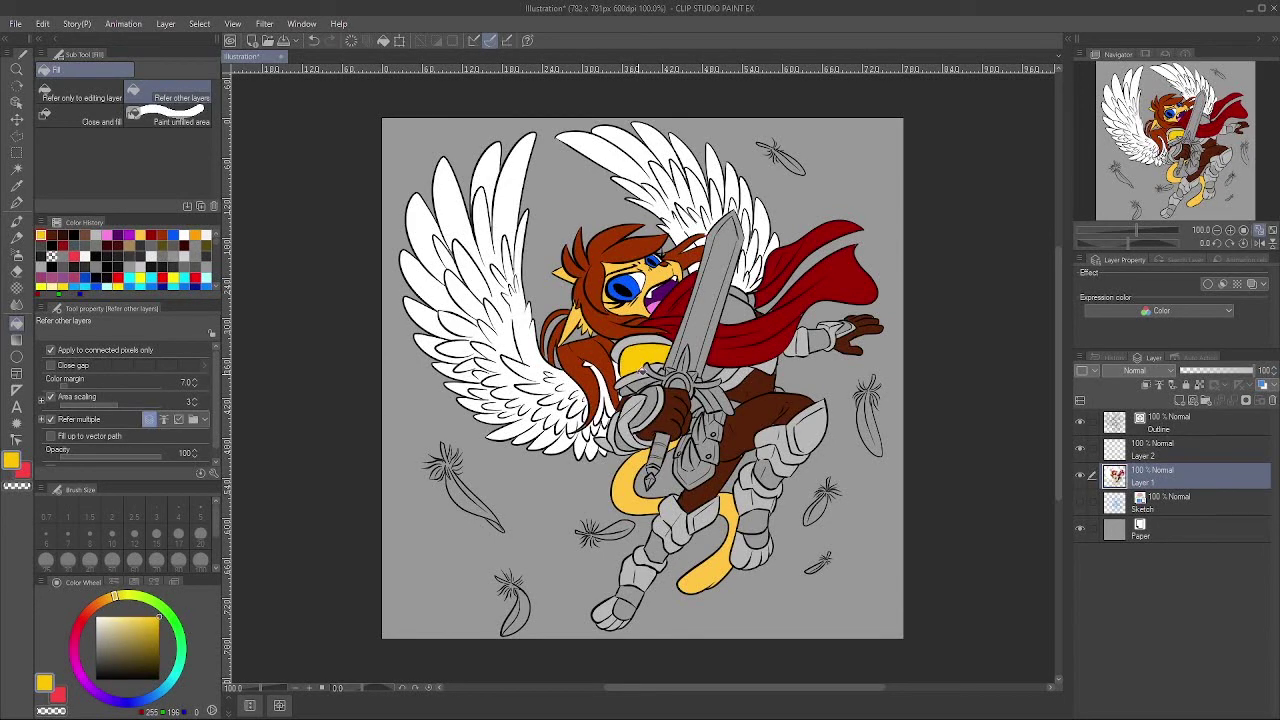
alt+click(638, 374)
click(627, 390)
click(51, 711)
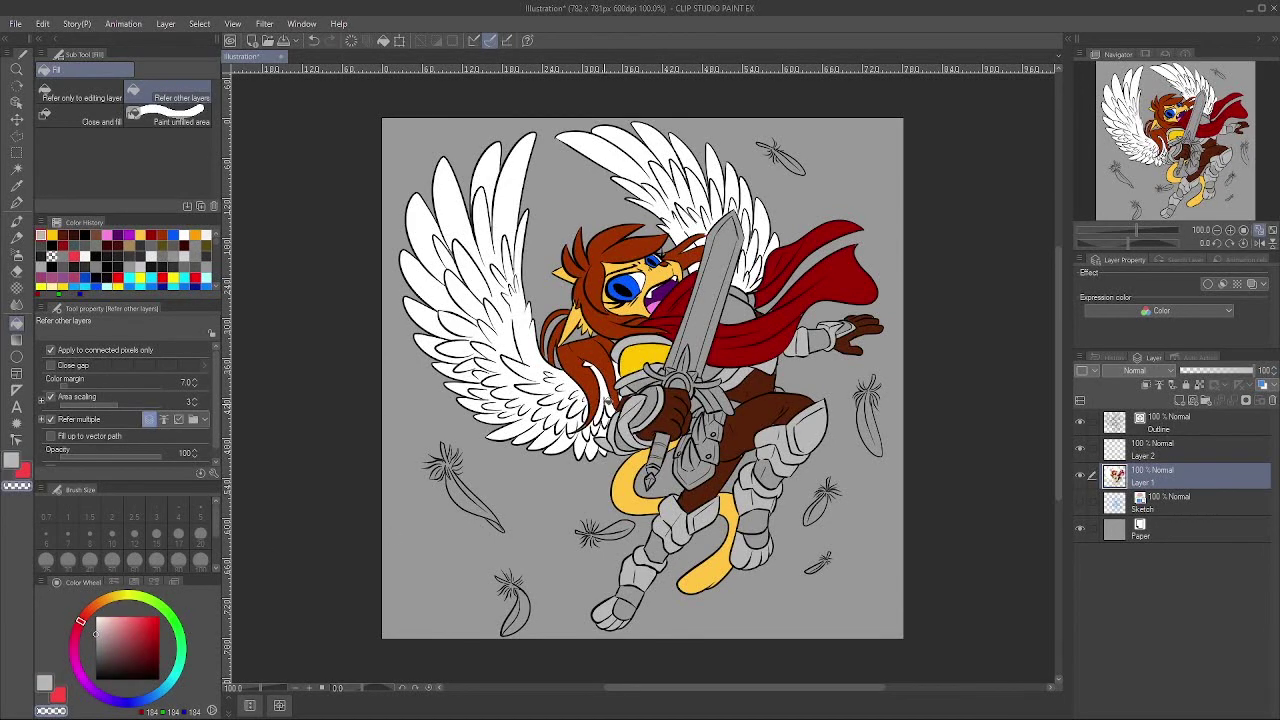
click(630, 380)
Step: Fill the far shoulder and the torso beside the sword with the chest plate's gold, and the far shoulder's rim with light grey
alt+click(640, 356)
click(742, 310)
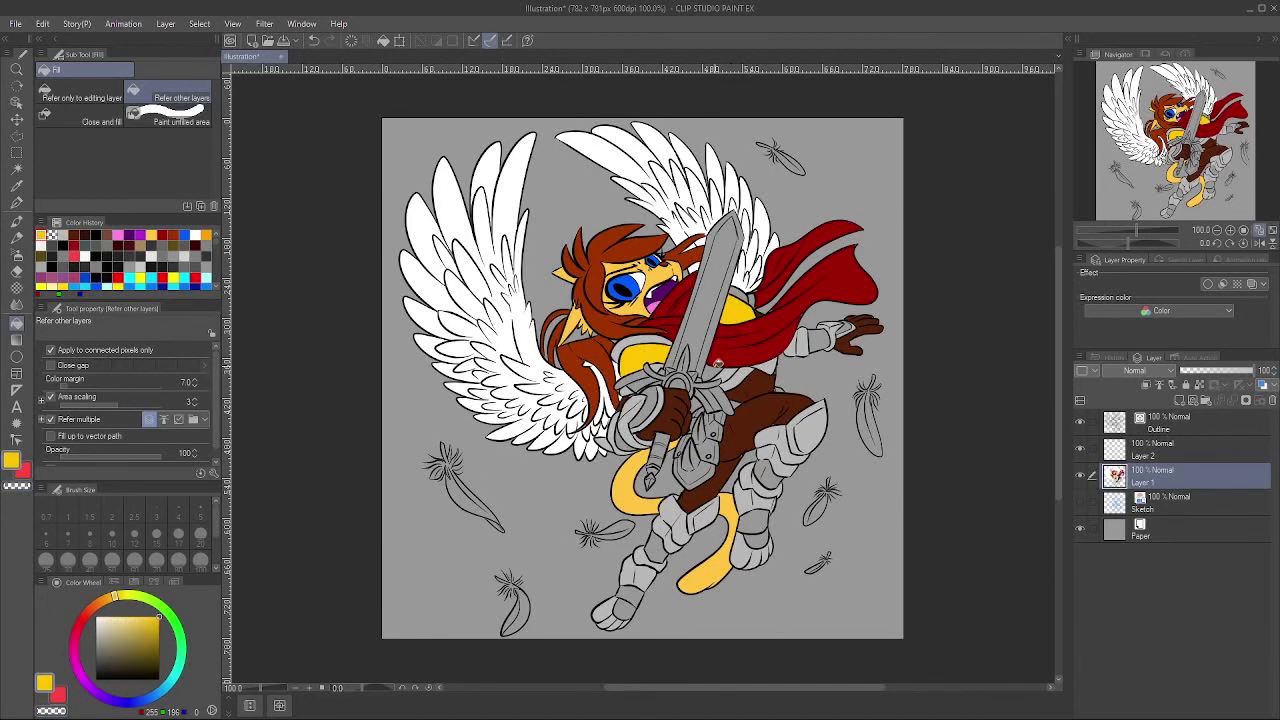
click(712, 371)
alt+click(627, 389)
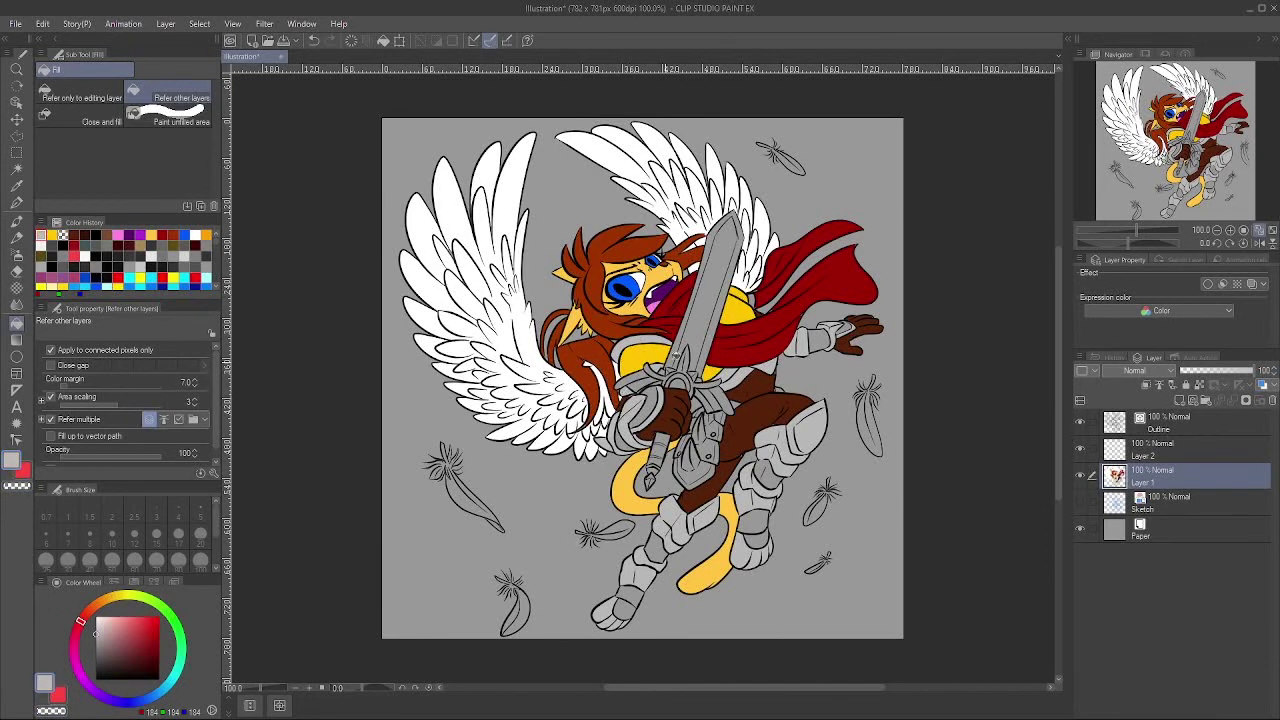
click(756, 298)
Step: Fill the inner sections of both forearm guards and the hanging waist armour with the chest plate's gold
alt+click(744, 310)
click(820, 340)
click(843, 327)
click(655, 407)
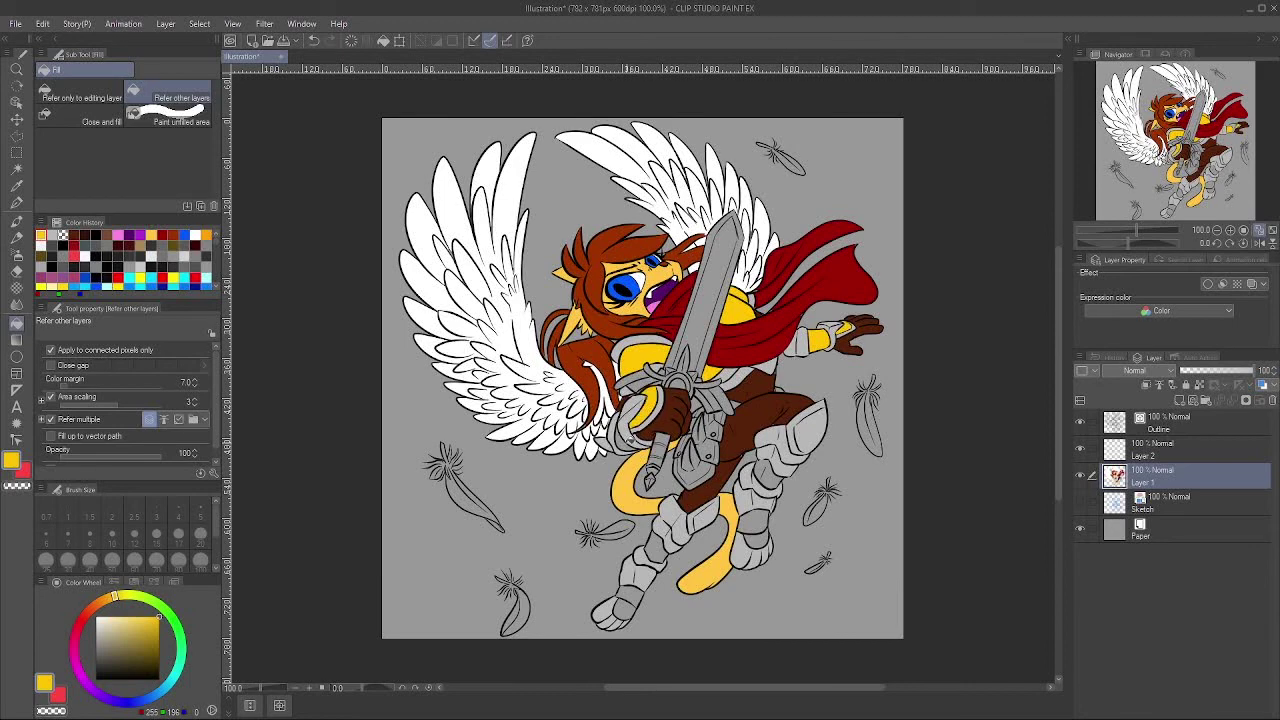
click(628, 438)
click(706, 462)
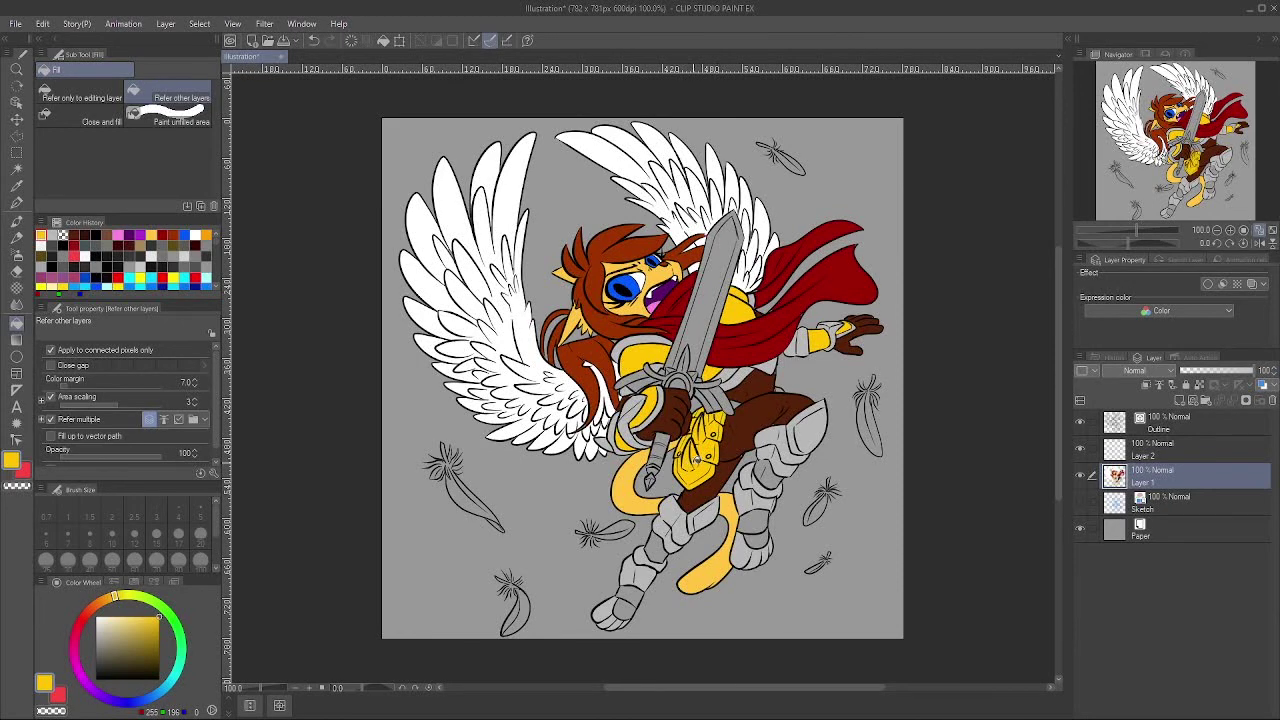
Step: Fill the accent bands on both legs and the ornament of the sword's crossguard with the same gold
click(768, 474)
click(752, 530)
click(656, 548)
click(625, 608)
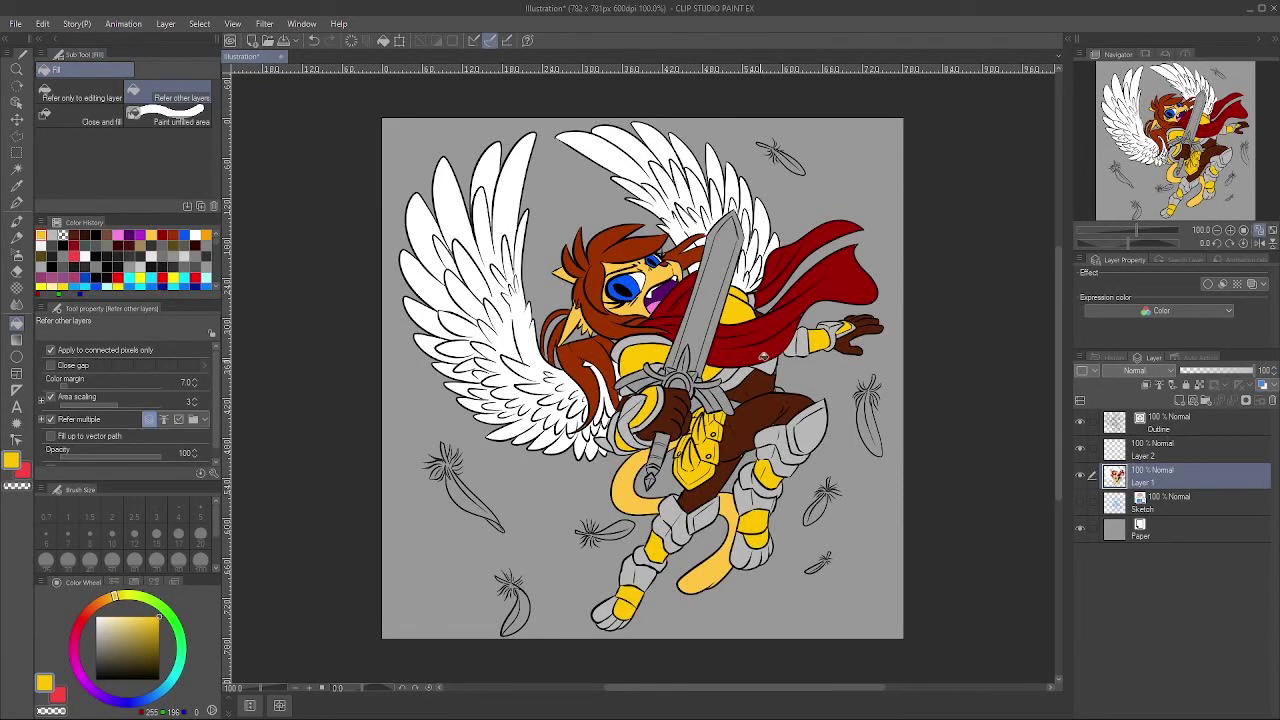
click(640, 378)
click(686, 370)
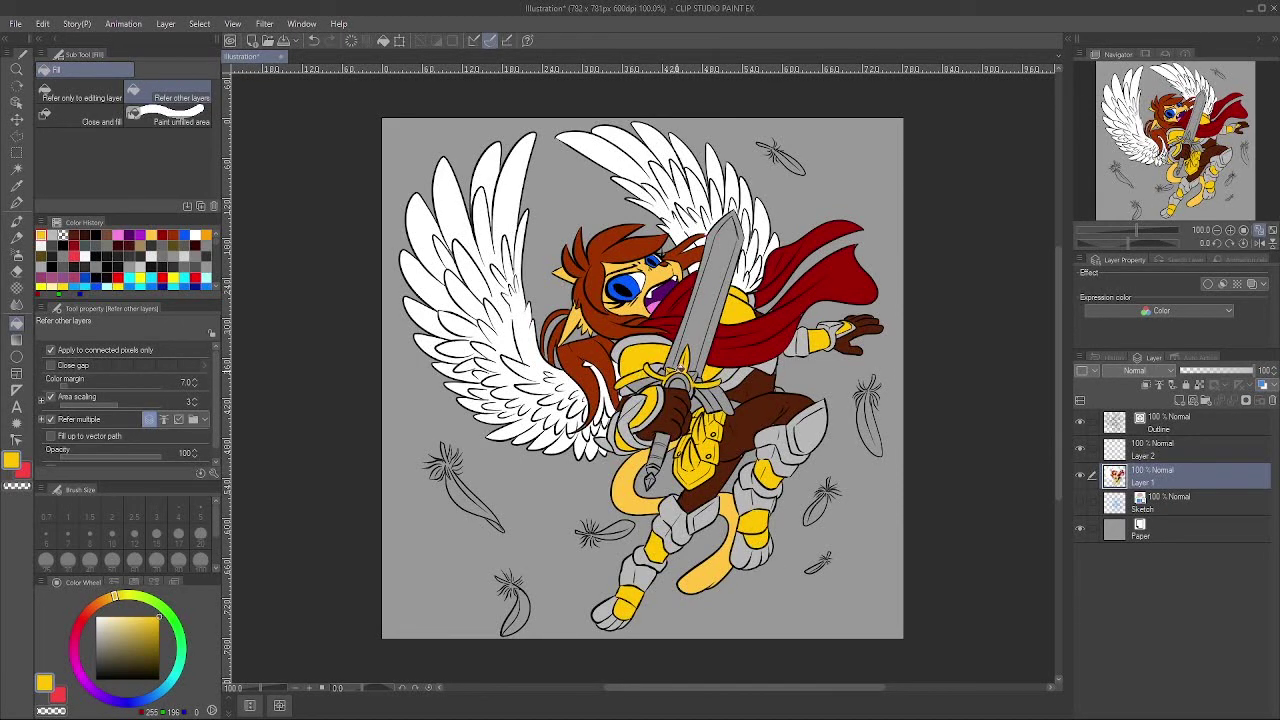
Step: Fill the wing-shaped ends of the sword's crossguard with the feathered wings' white
alt+click(532, 364)
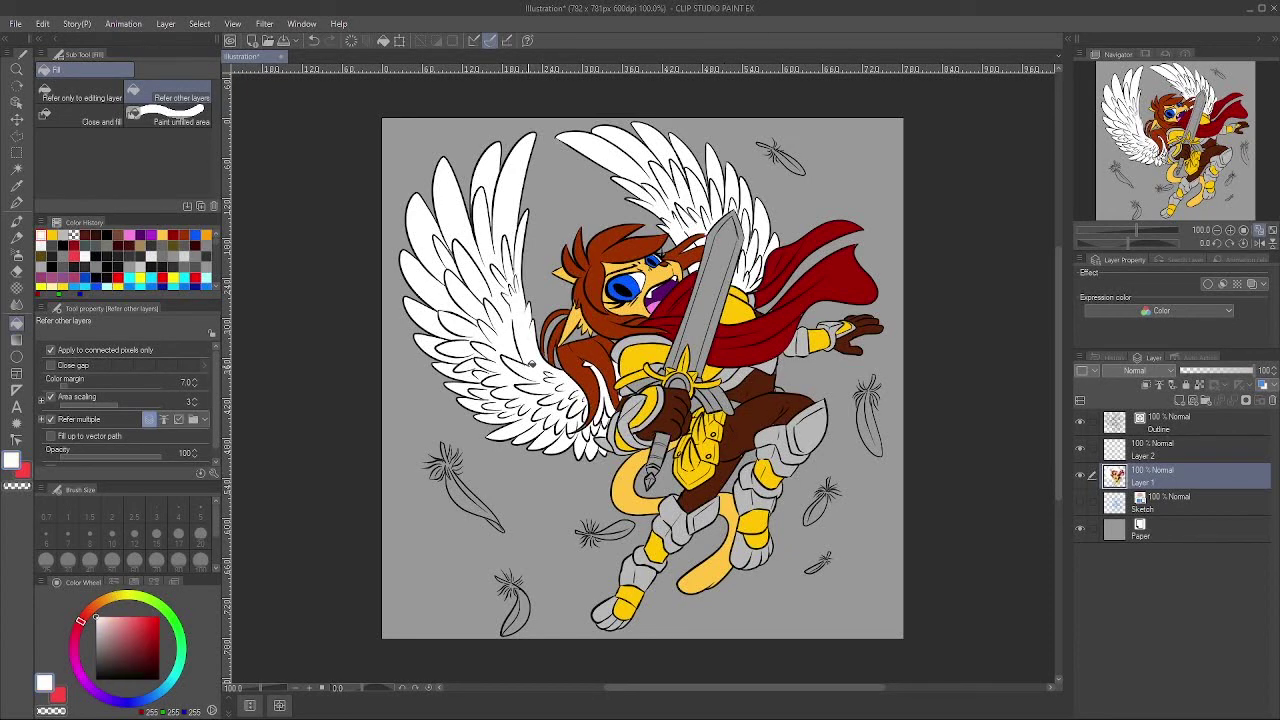
click(642, 377)
click(650, 382)
click(708, 396)
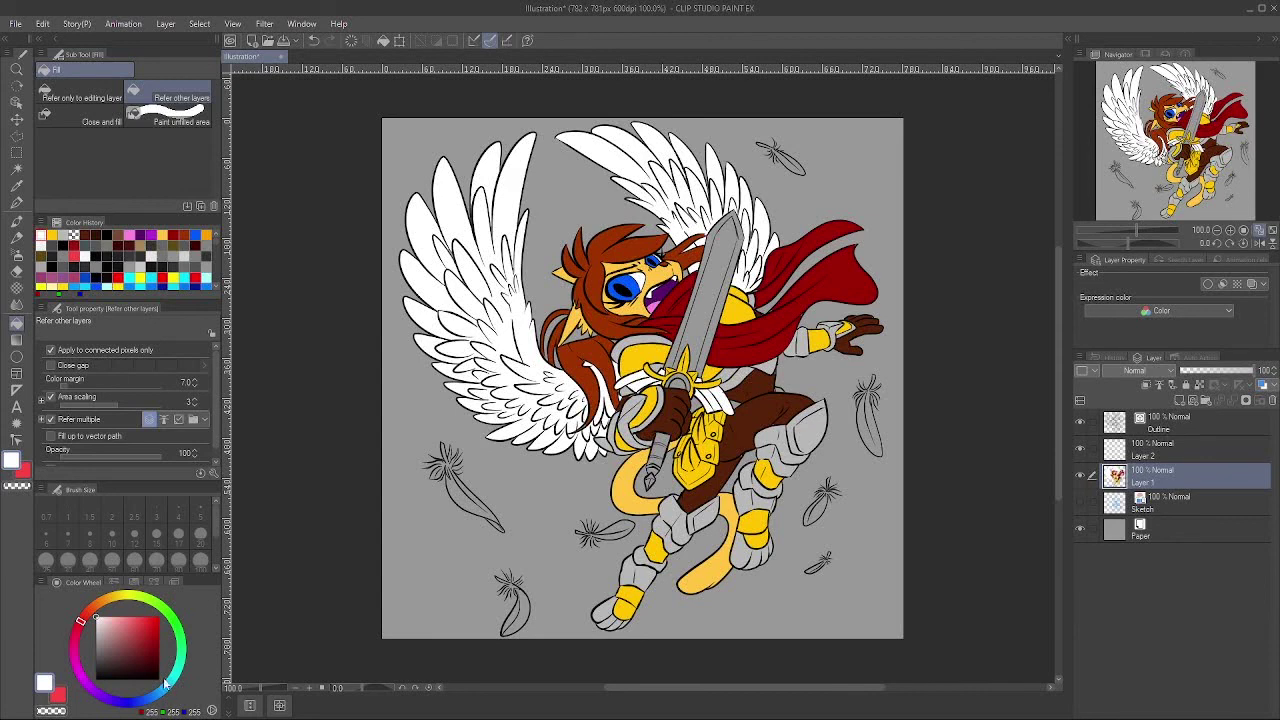
Step: Fill the crossguard's wing-shaped ends and the sword blade with pale blue (RGB 170, 197, 211)
click(163, 688)
drag(111, 617, 108, 628)
click(643, 376)
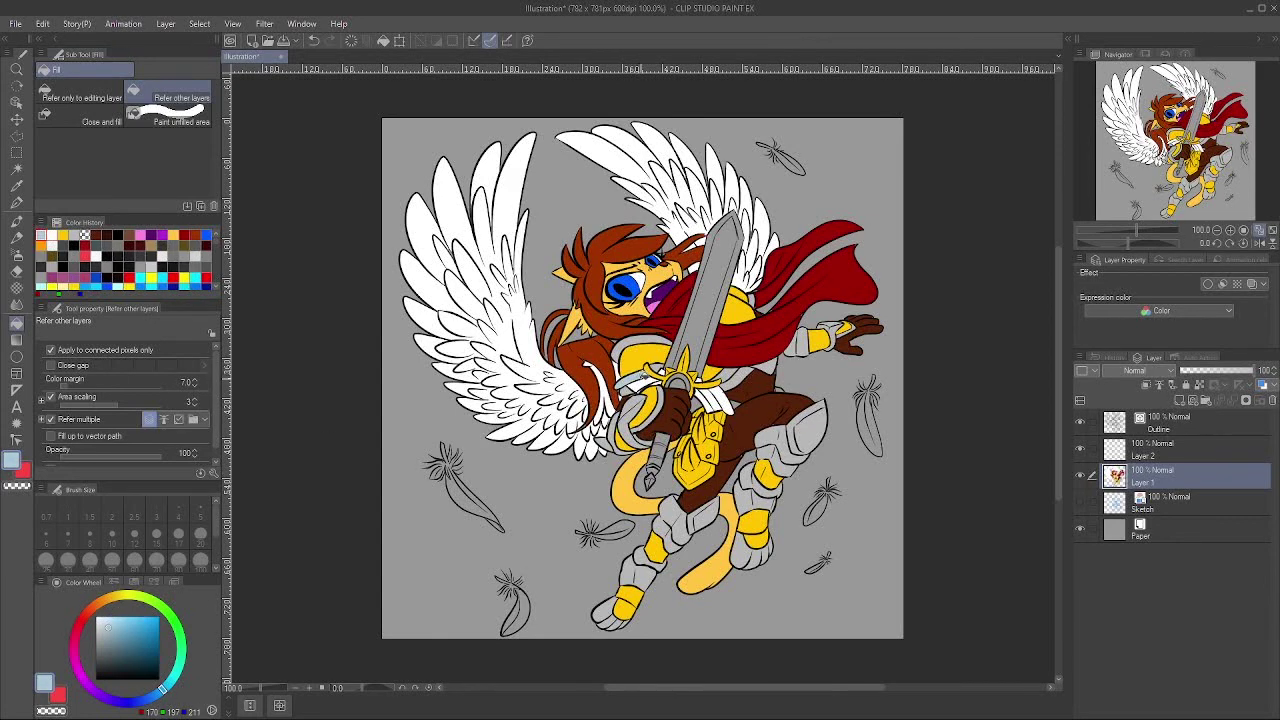
click(656, 381)
click(707, 397)
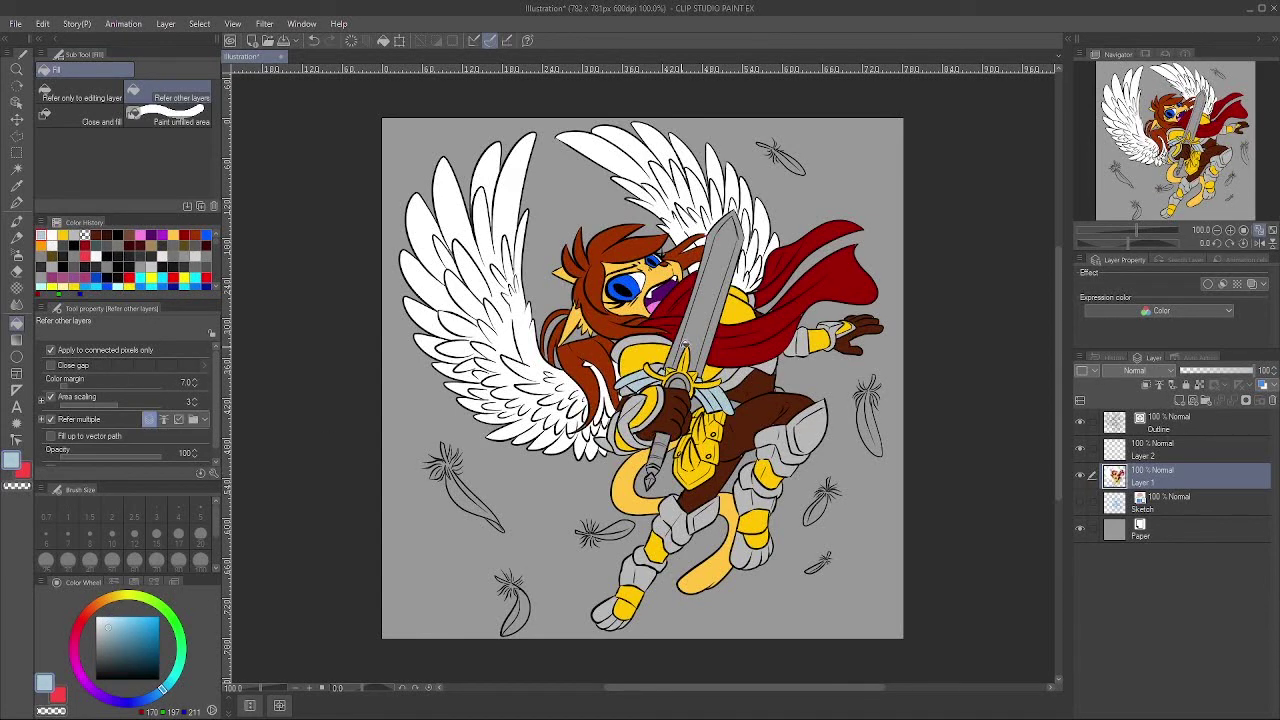
click(681, 346)
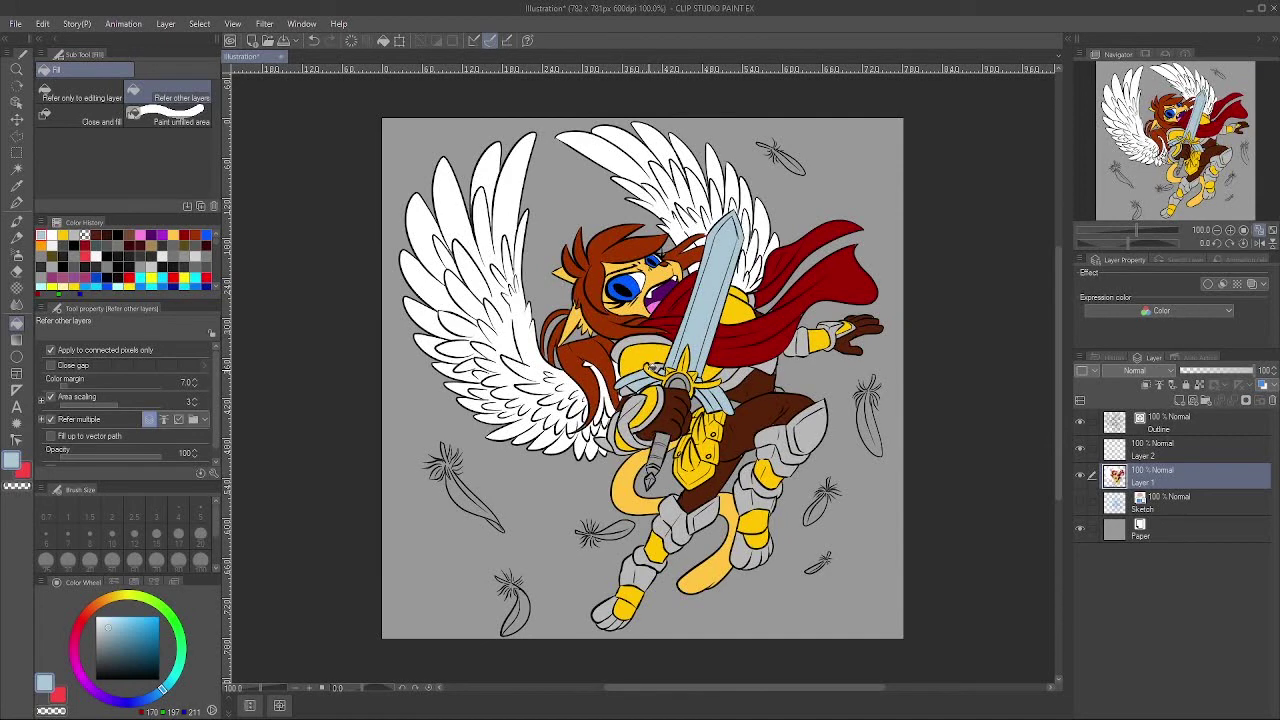
Step: Fill the ring around the crossguard's gem with the blade's pale blue, and the gem and the pommel's pointed tip with bright red
alt+click(655, 379)
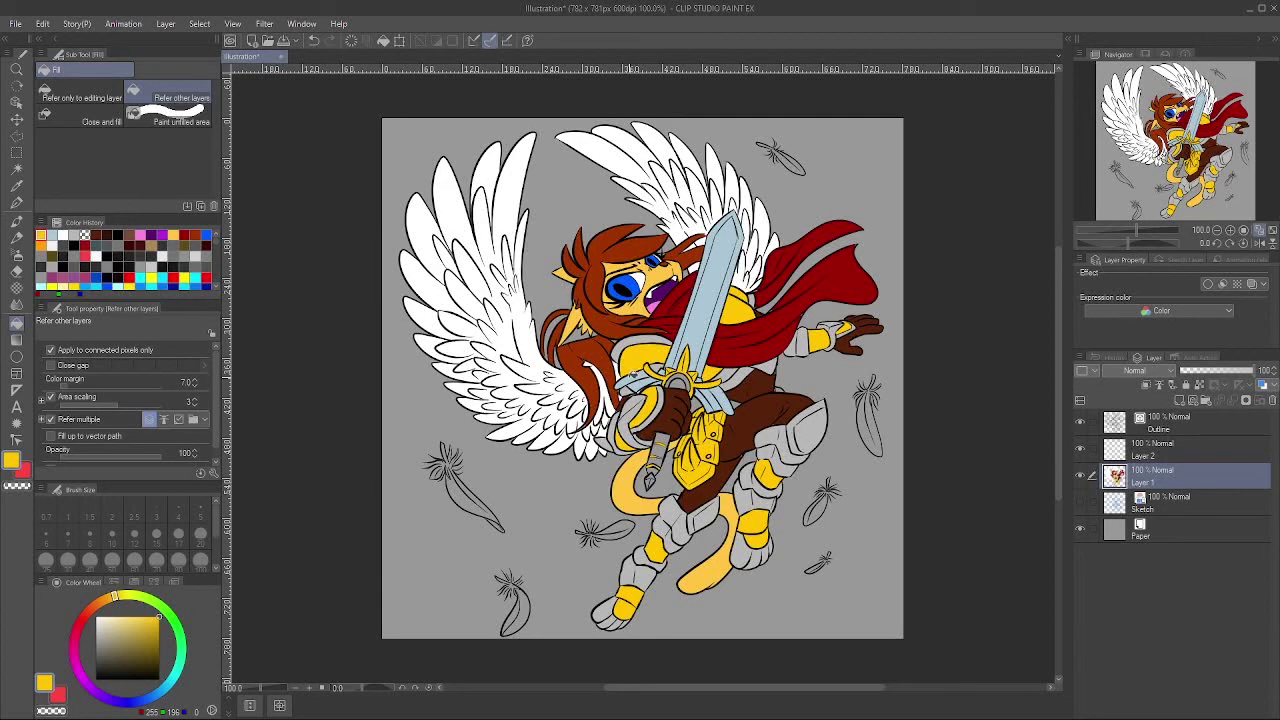
alt+click(644, 420)
click(684, 380)
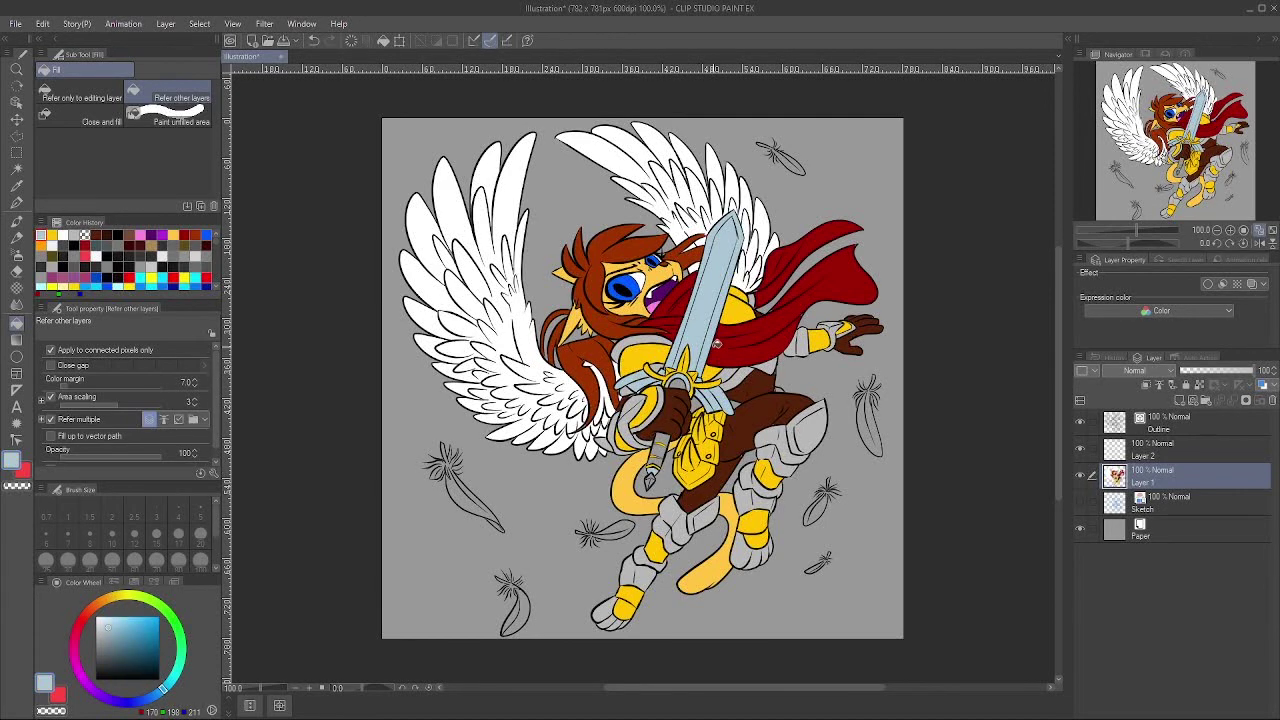
click(82, 621)
click(159, 616)
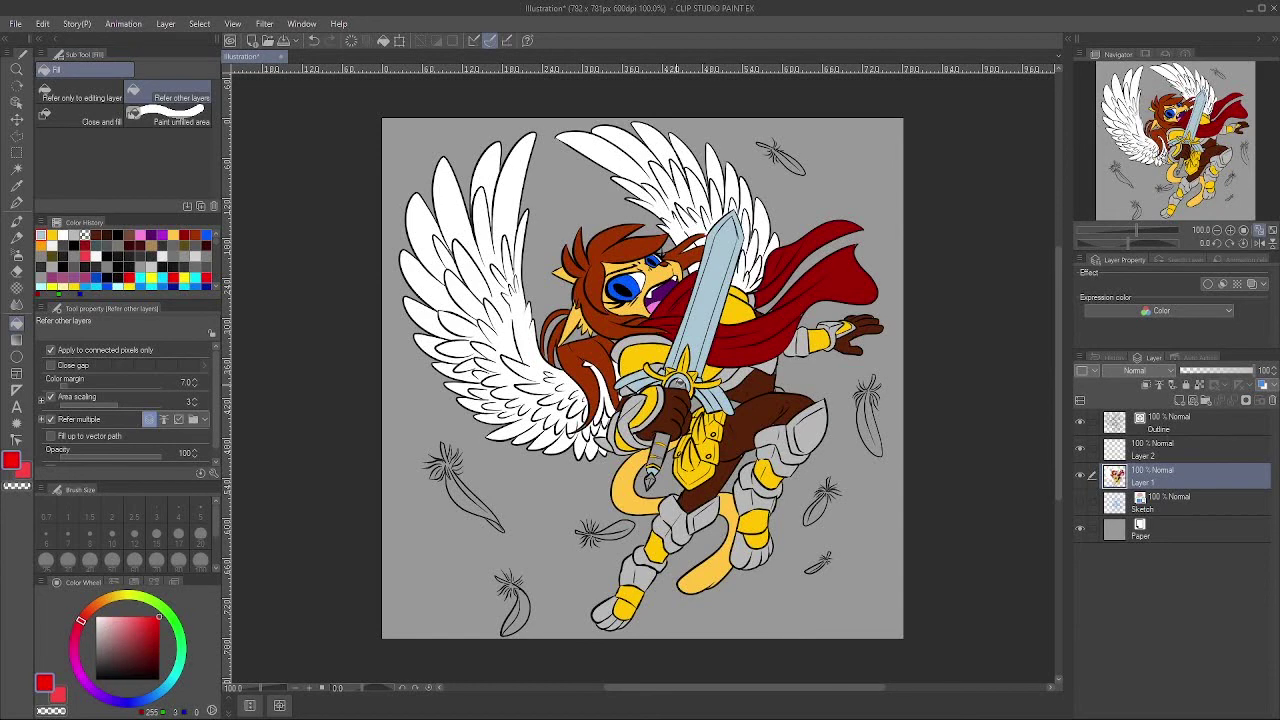
click(680, 383)
click(652, 478)
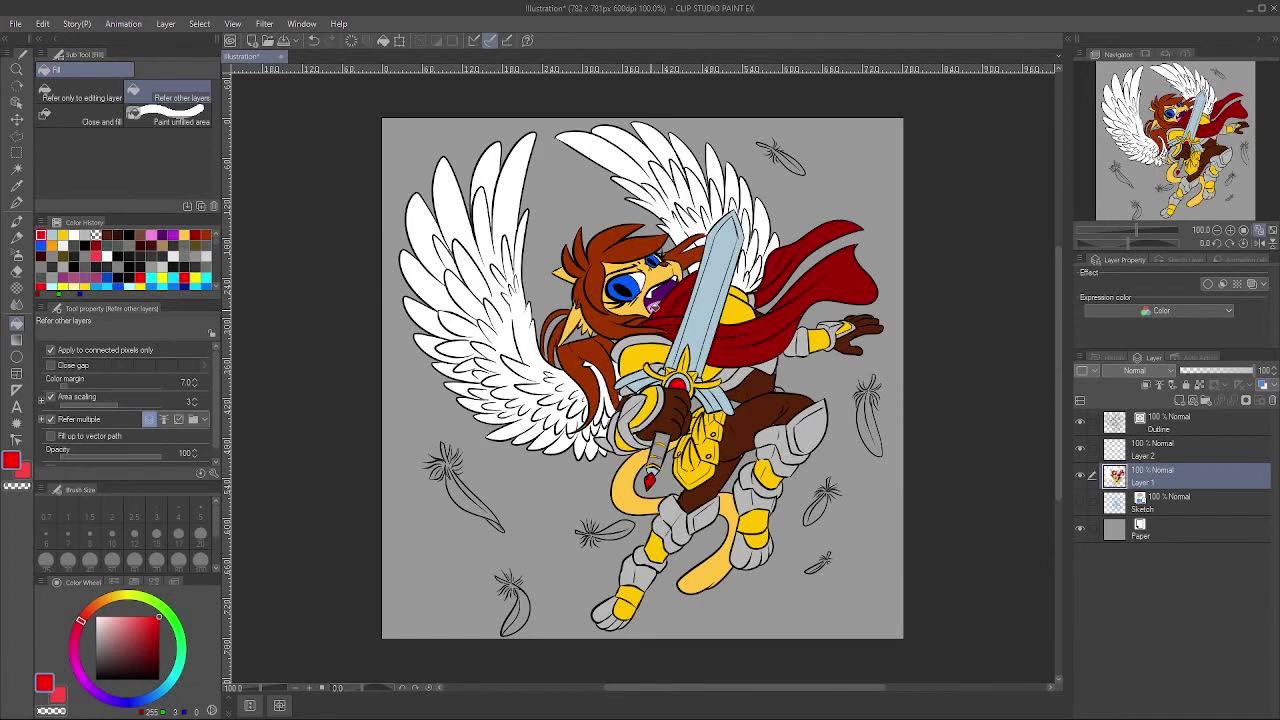
Step: Fill the nose with the hair's reddish brown and the inside of the near ear with light pink (RGB 251, 173, 217)
alt+click(678, 261)
click(669, 261)
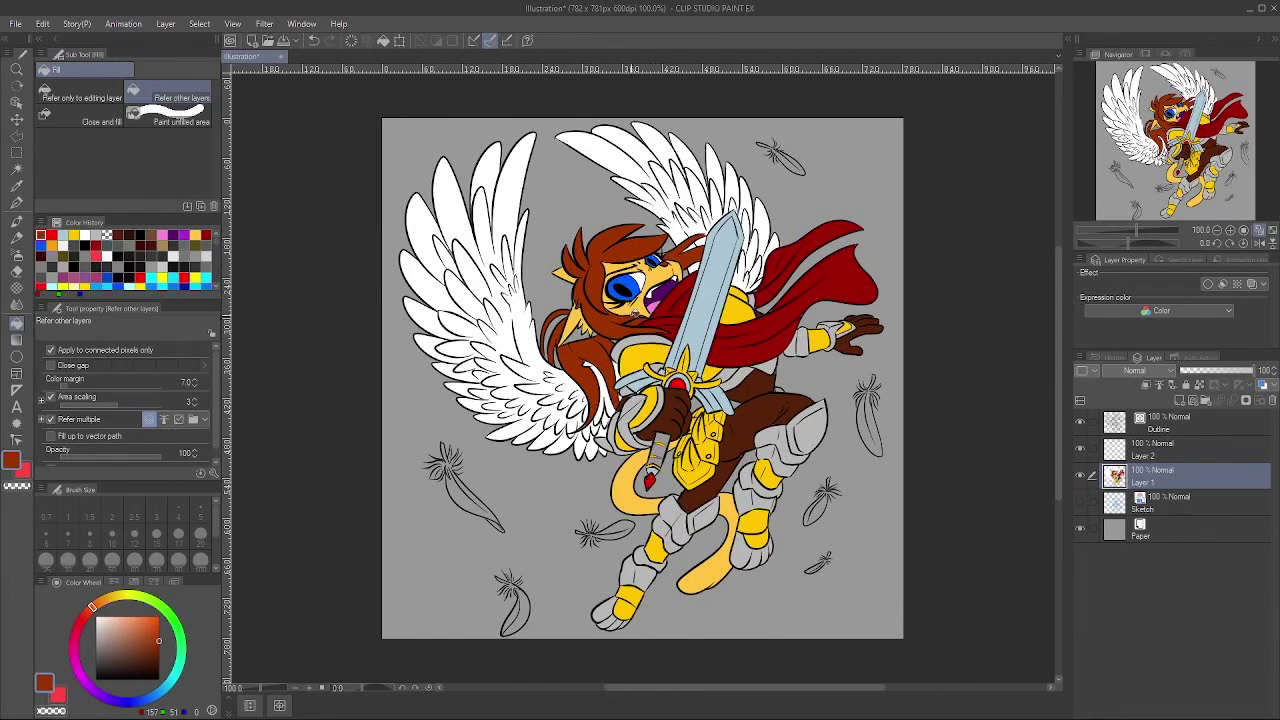
click(577, 334)
click(74, 652)
click(115, 617)
click(579, 334)
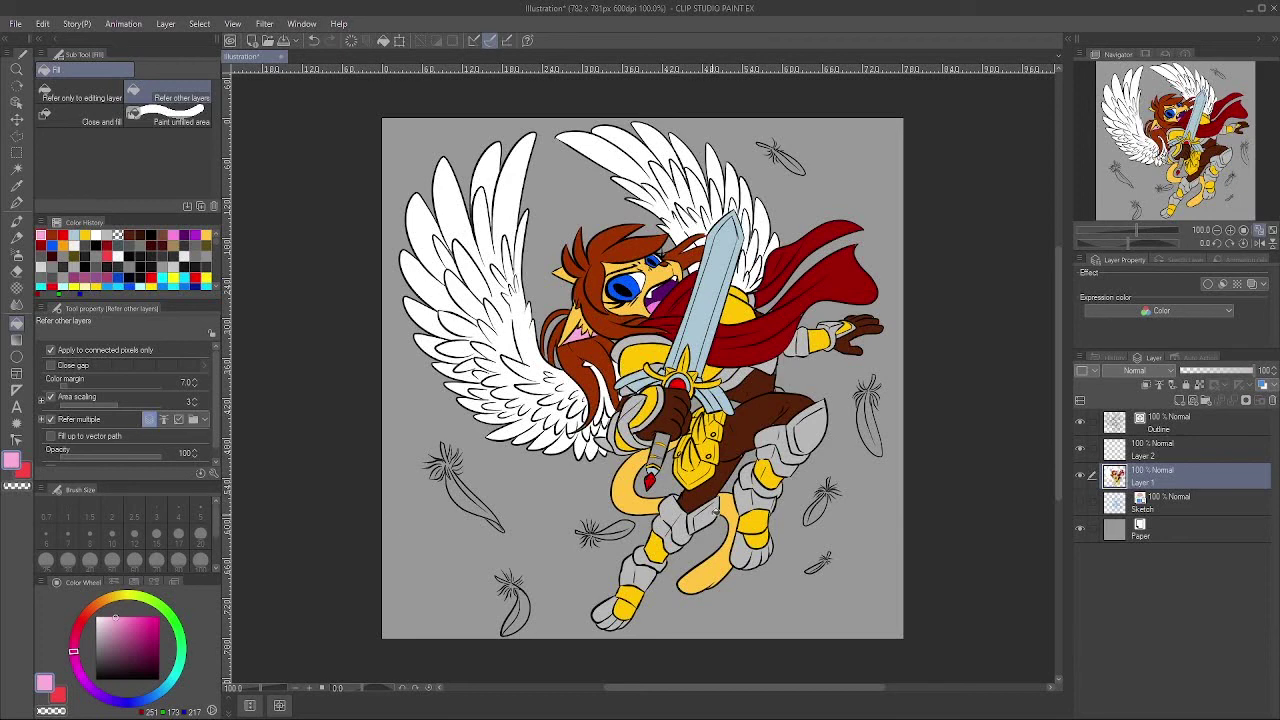
Step: Fill both kneecap plates and the matching lower leg armour sections with the sword blade's pale blue
alt+click(662, 398)
click(816, 430)
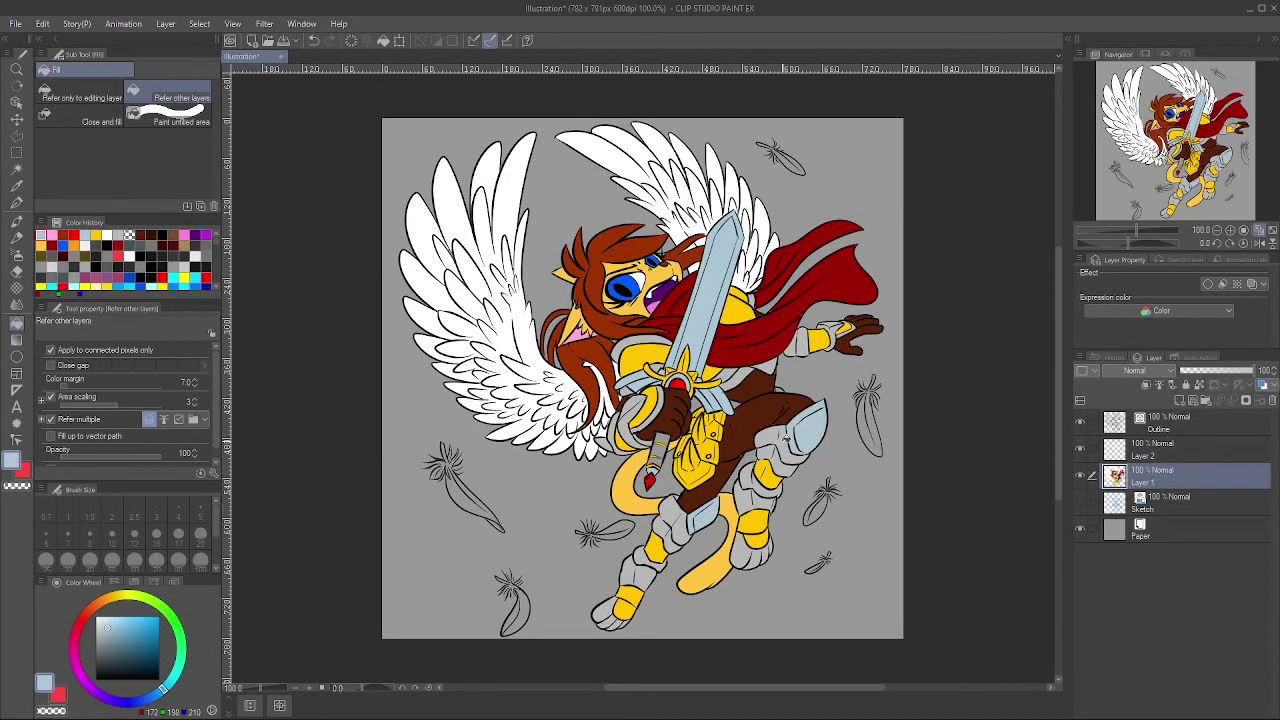
click(645, 575)
click(756, 501)
Step: Touch up the colour edges of the long hair strand and the cape below the face with the size 5 Mapping pen
click(1230, 231)
drag(1190, 144, 1158, 118)
alt+click(446, 299)
alt+click(651, 202)
click(1230, 231)
click(1230, 231)
click(1230, 231)
alt+click(674, 312)
click(17, 203)
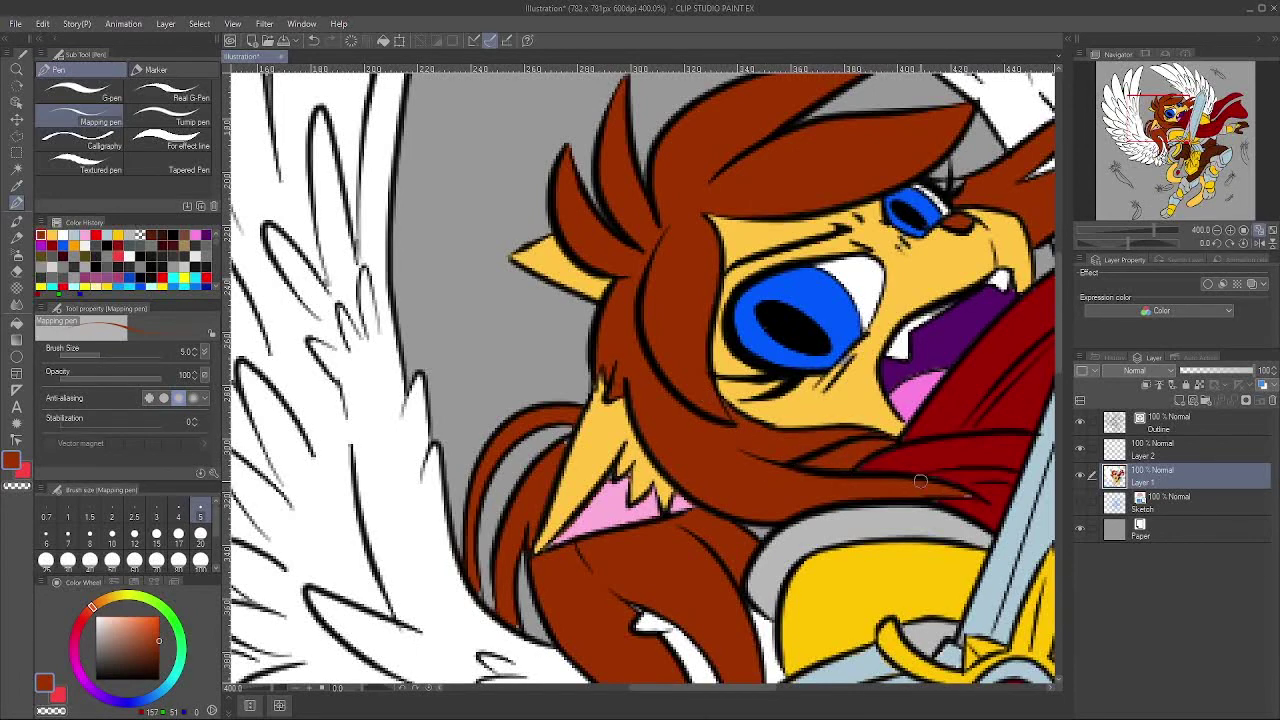
alt+click(960, 502)
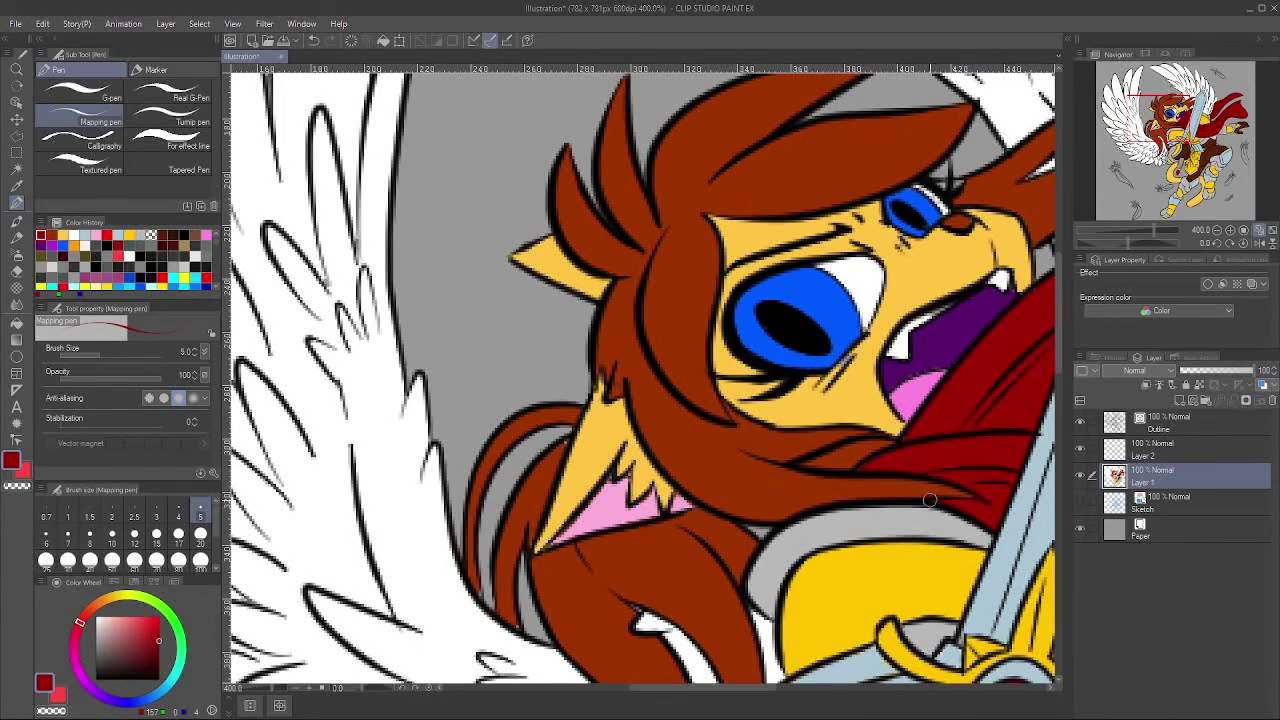
alt+click(838, 372)
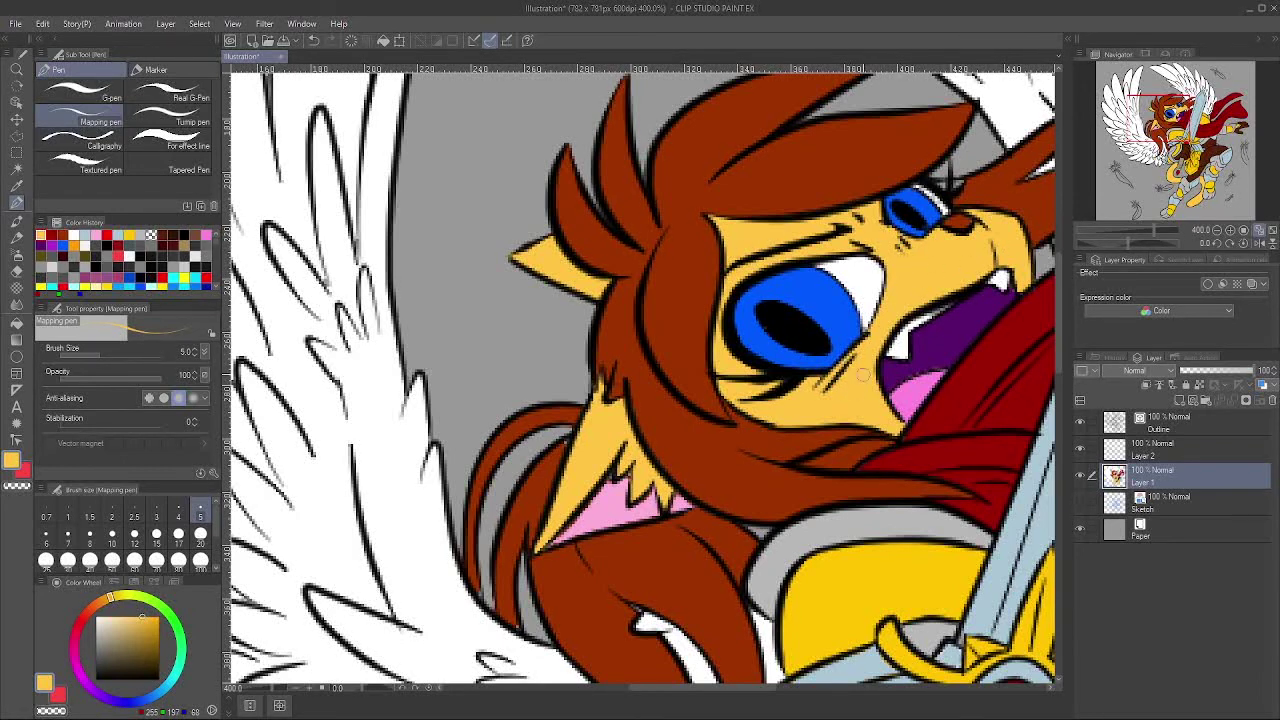
Step: Paint the muzzle and the area around the mouth white, keeping the bridge of the nose in the fur's yellow
alt+click(869, 305)
drag(815, 365, 828, 384)
mouse_move(867, 336)
mouse_down()
mouse_move(836, 393)
mouse_move(895, 432)
mouse_move(860, 385)
mouse_move(843, 411)
mouse_move(898, 233)
mouse_move(920, 245)
mouse_move(878, 268)
mouse_move(891, 298)
mouse_move(872, 357)
mouse_move(999, 245)
mouse_move(899, 296)
mouse_move(922, 257)
mouse_move(881, 246)
mouse_move(965, 248)
mouse_move(974, 238)
mouse_move(912, 249)
mouse_move(964, 211)
mouse_move(997, 231)
mouse_move(1005, 262)
mouse_move(986, 211)
mouse_up()
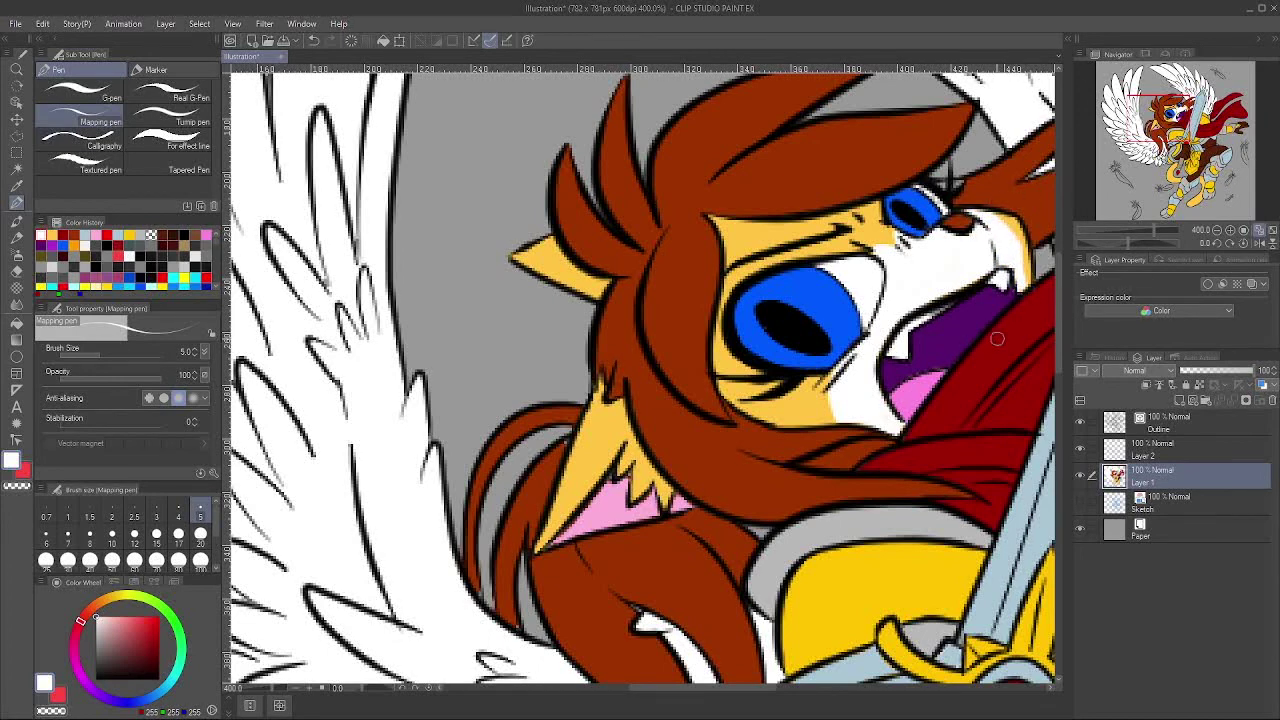
alt+click(808, 388)
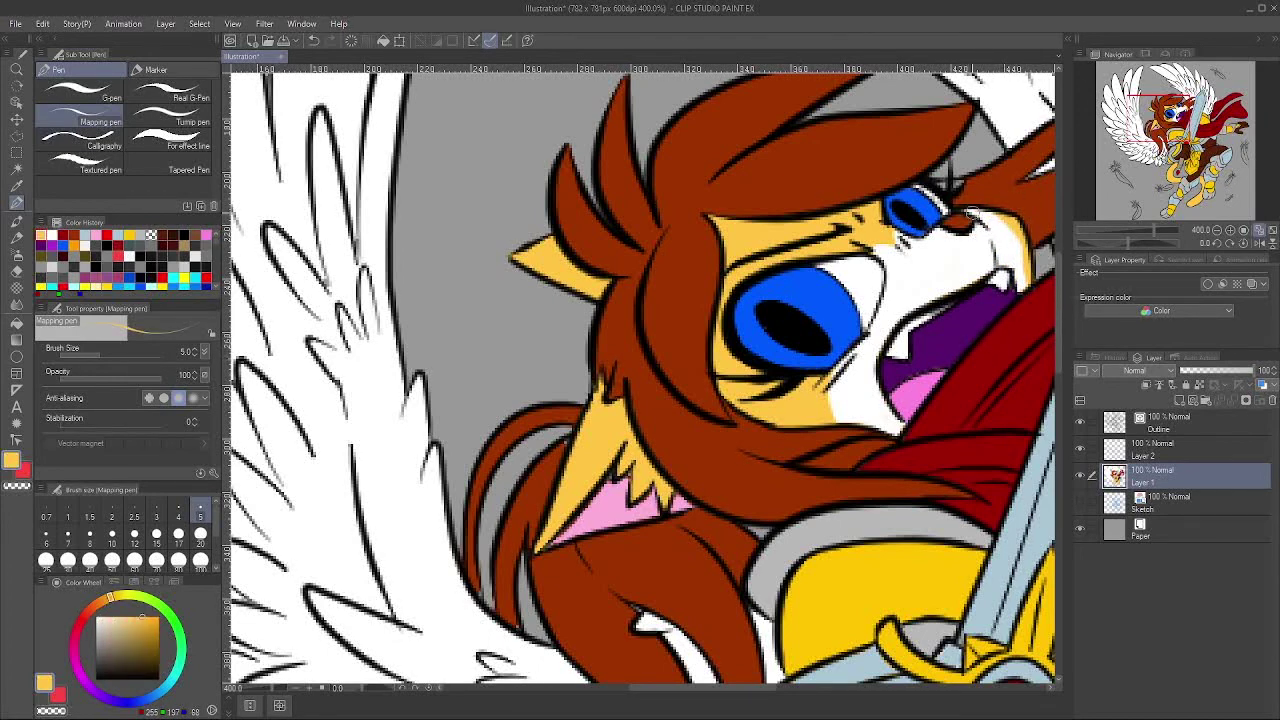
mouse_move(972, 213)
mouse_down()
mouse_move(1020, 290)
mouse_move(988, 212)
mouse_up()
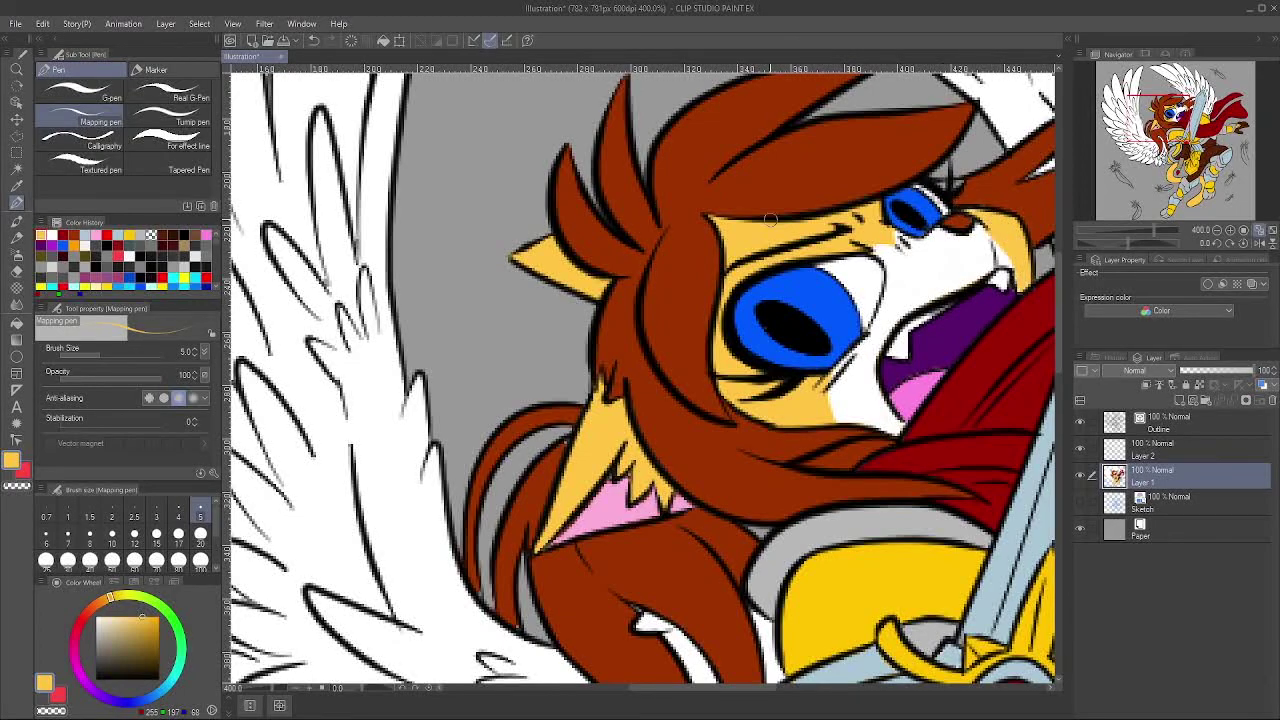
Step: Paint stripes in the hair's reddish brown on the cheek below the large eye
alt+click(798, 166)
drag(800, 600, 559, 156)
alt+click(746, 372)
mouse_move(735, 320)
mouse_down()
mouse_move(881, 615)
mouse_move(637, 369)
mouse_move(897, 603)
mouse_up()
alt+click(601, 385)
mouse_move(698, 268)
mouse_down()
mouse_move(766, 213)
mouse_move(747, 266)
mouse_move(749, 230)
mouse_move(718, 262)
mouse_move(776, 269)
mouse_up()
drag(852, 175, 600, 408)
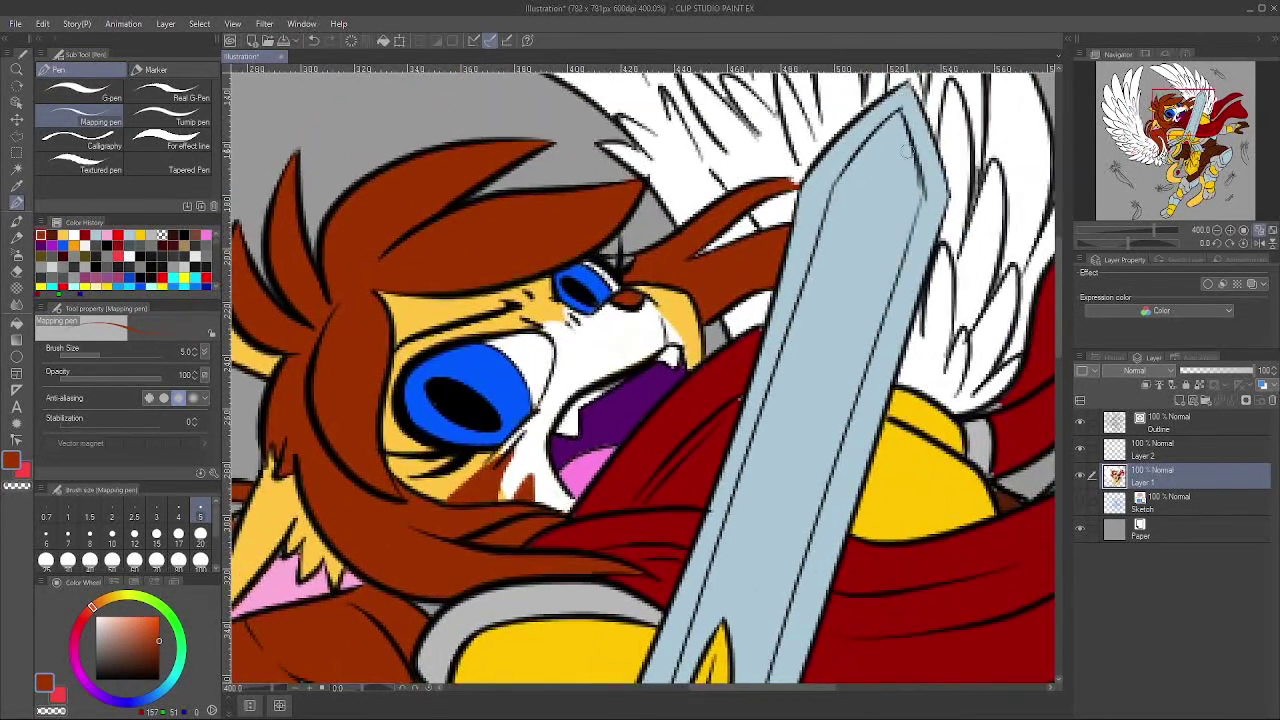
Step: Paint reddish-brown stripes on the far side of the muzzle and touch up the hair strand's tip beside the sword
mouse_move(697, 293)
mouse_down()
mouse_move(660, 305)
mouse_move(690, 300)
mouse_move(660, 305)
mouse_move(700, 340)
mouse_move(695, 352)
mouse_move(694, 308)
mouse_move(646, 289)
mouse_up()
alt+click(685, 318)
alt+click(727, 271)
drag(782, 182, 790, 184)
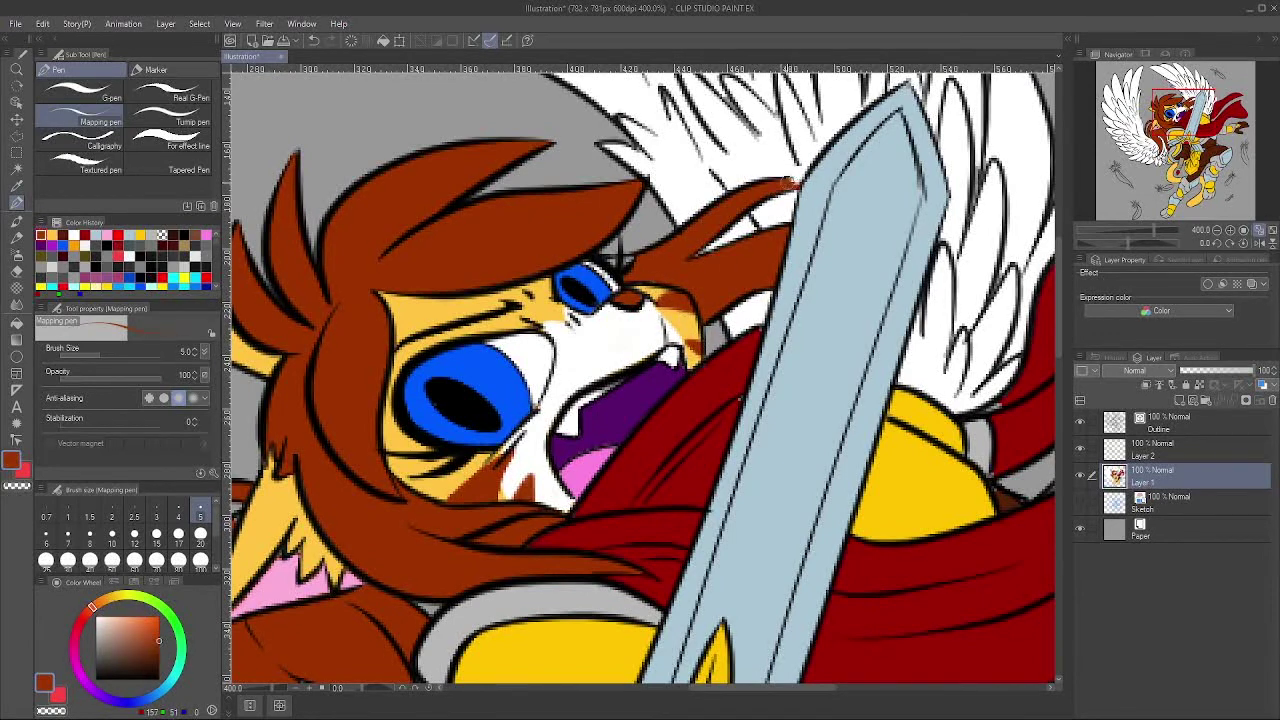
Step: Touch up the pink inside the near ear and paint the tips of both ears white
drag(1164, 132, 1153, 135)
alt+click(665, 262)
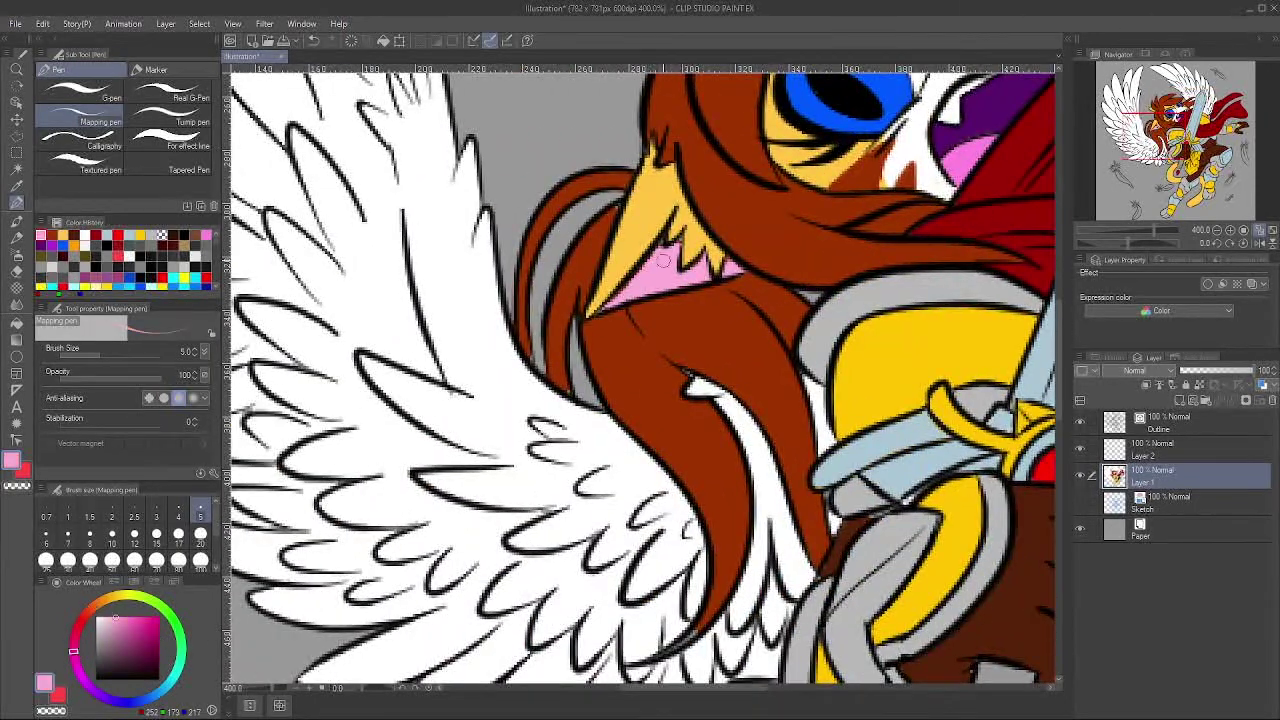
drag(665, 261, 679, 242)
alt+click(608, 204)
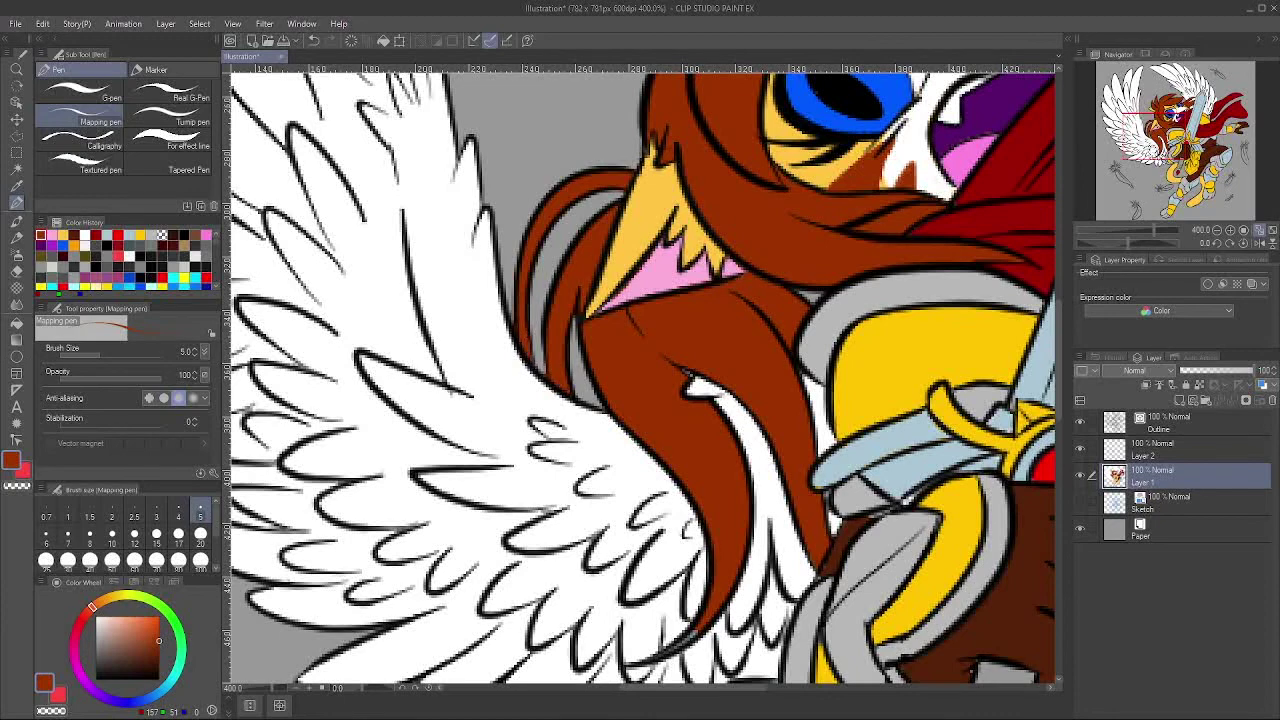
drag(1165, 124, 1166, 120)
alt+click(768, 245)
drag(430, 515, 481, 440)
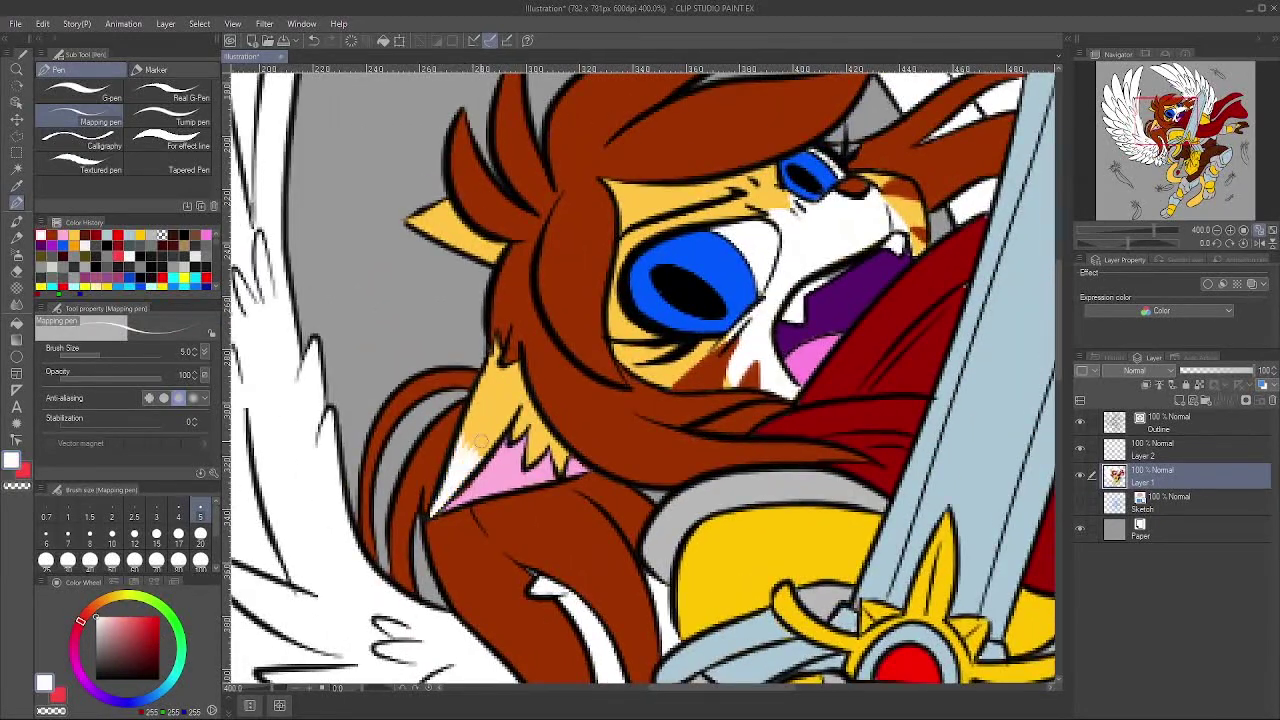
mouse_move(401, 204)
mouse_down()
mouse_move(465, 245)
mouse_move(412, 222)
mouse_move(452, 212)
mouse_move(441, 200)
mouse_up()
Step: Paint reddish-brown markings on both ears and colour the near ear's inner fur tufts white
alt+click(603, 392)
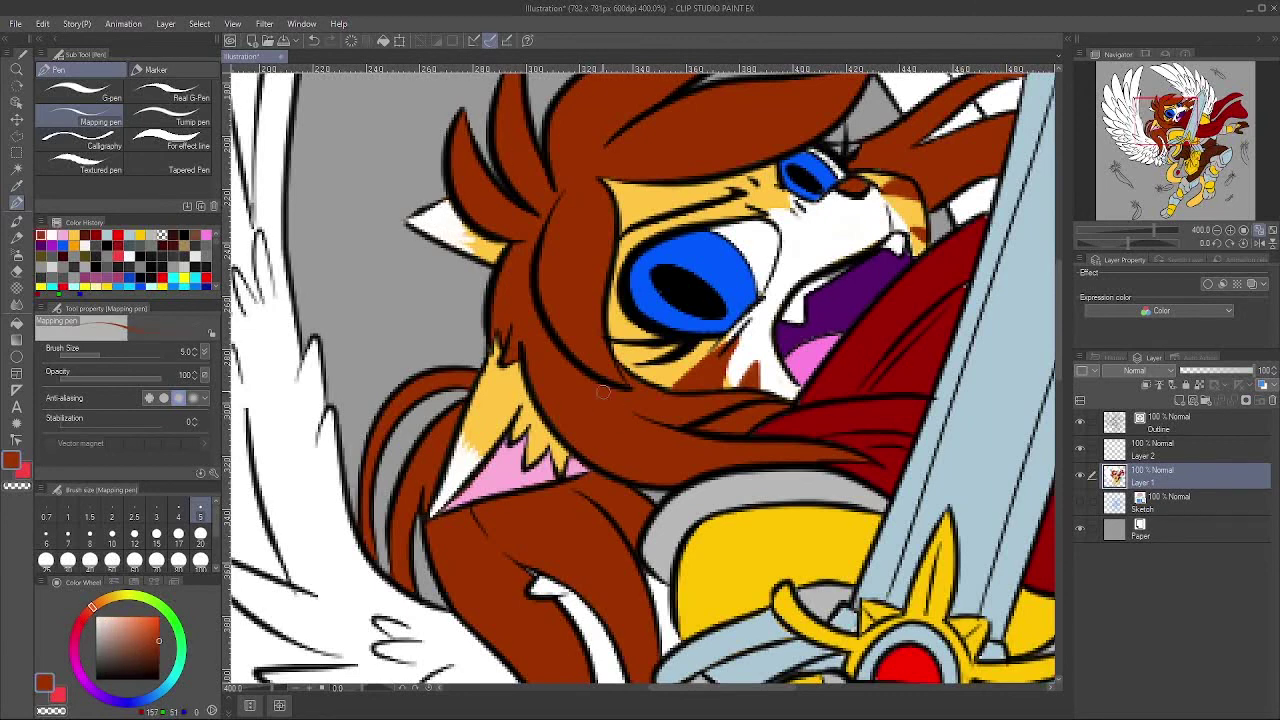
mouse_move(497, 332)
mouse_down()
mouse_move(519, 364)
mouse_move(519, 353)
mouse_move(474, 414)
mouse_move(488, 408)
mouse_move(462, 392)
mouse_up()
mouse_move(467, 223)
mouse_down()
mouse_move(484, 250)
mouse_move(476, 236)
mouse_up()
alt+click(809, 210)
mouse_move(515, 434)
mouse_down()
mouse_move(524, 408)
mouse_move(552, 438)
mouse_up()
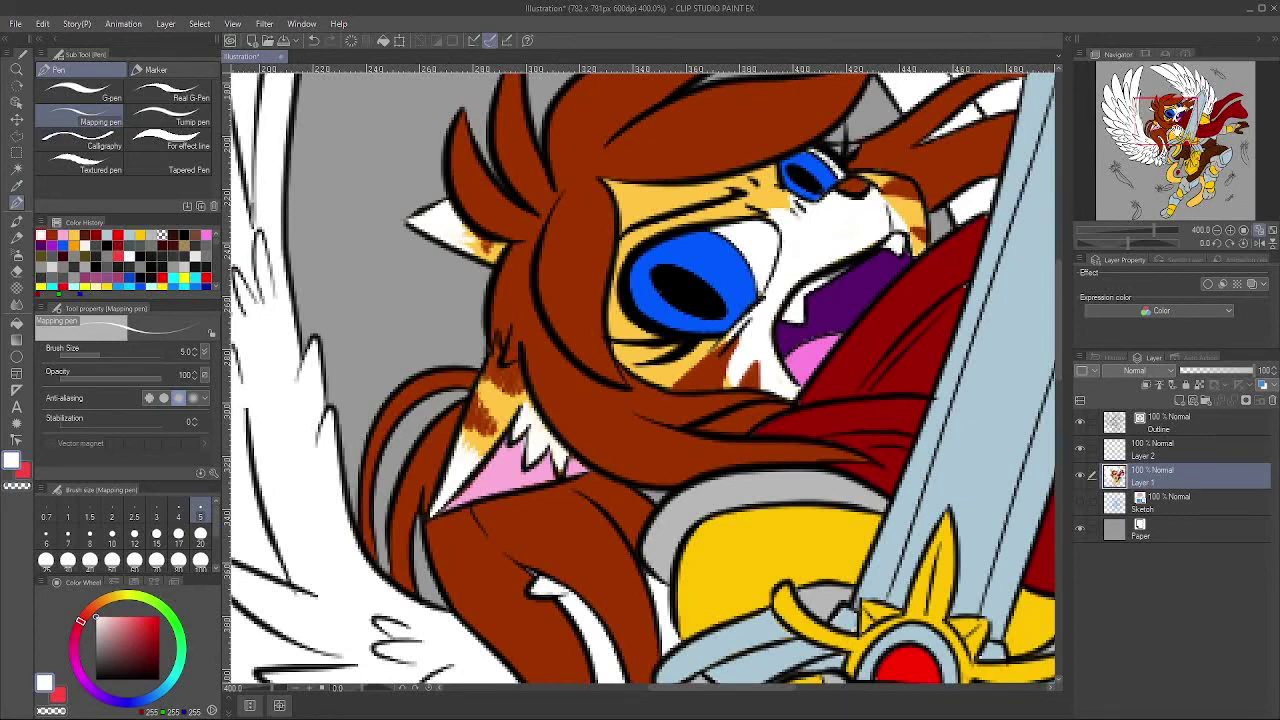
Step: Paint reddish-brown stripes on the forehead above the eyebrow
mouse_move(660, 240)
mouse_down()
mouse_move(497, 368)
mouse_move(515, 360)
mouse_up()
alt+click(520, 240)
mouse_move(474, 315)
mouse_down()
mouse_move(510, 336)
mouse_move(498, 305)
mouse_move(509, 337)
mouse_move(471, 297)
mouse_up()
mouse_move(567, 296)
mouse_down()
mouse_move(610, 312)
mouse_move(595, 299)
mouse_up()
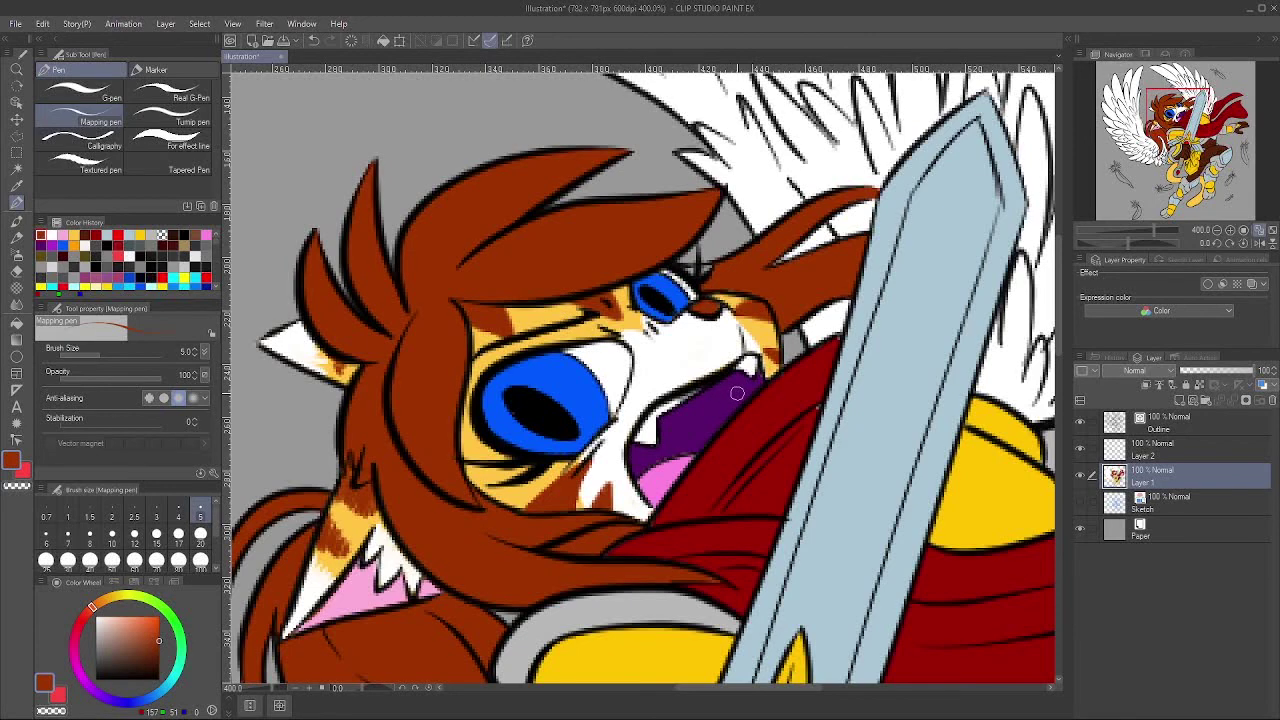
Step: Fill out the tip of the long hair lock over the lower wing with the hair's reddish brown
click(1179, 120)
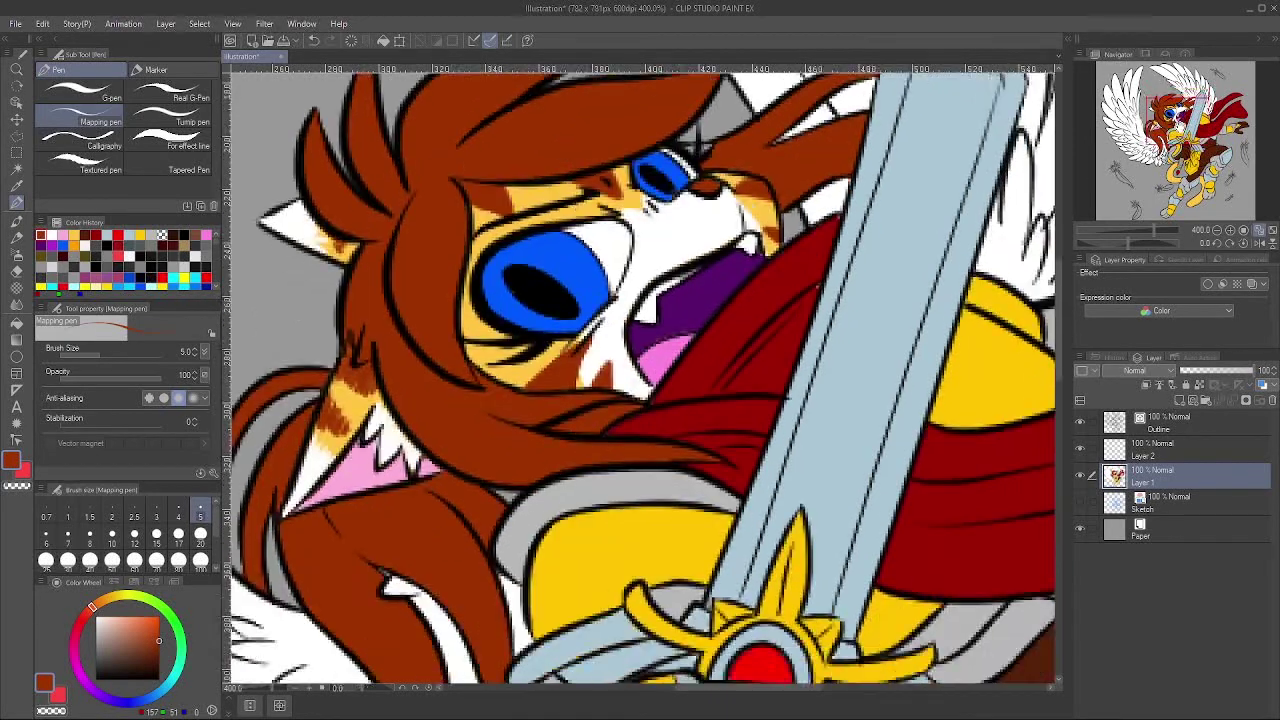
click(1154, 139)
drag(714, 417, 706, 267)
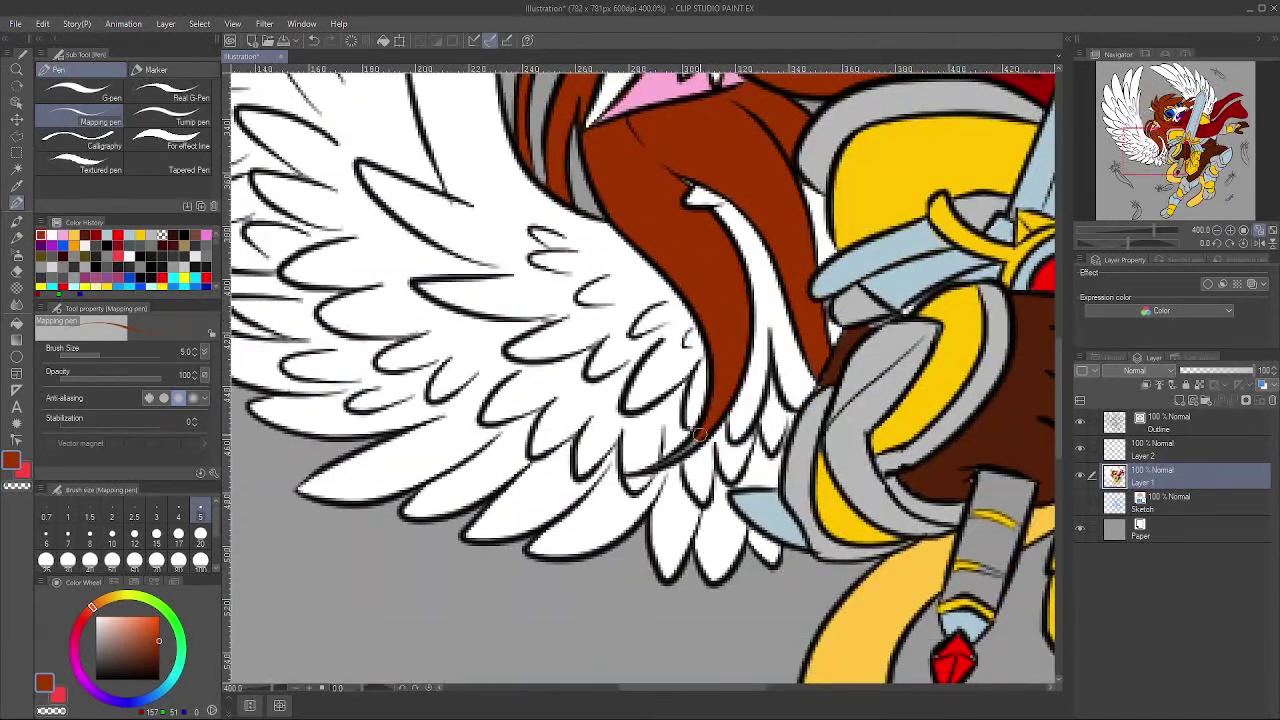
drag(700, 434, 657, 451)
Step: Touch up the crossguard's wing ends in pale blue, the waist armour in gold and the thigh's edge in dark brown
drag(1134, 143, 1178, 151)
alt+click(612, 290)
drag(606, 305, 634, 286)
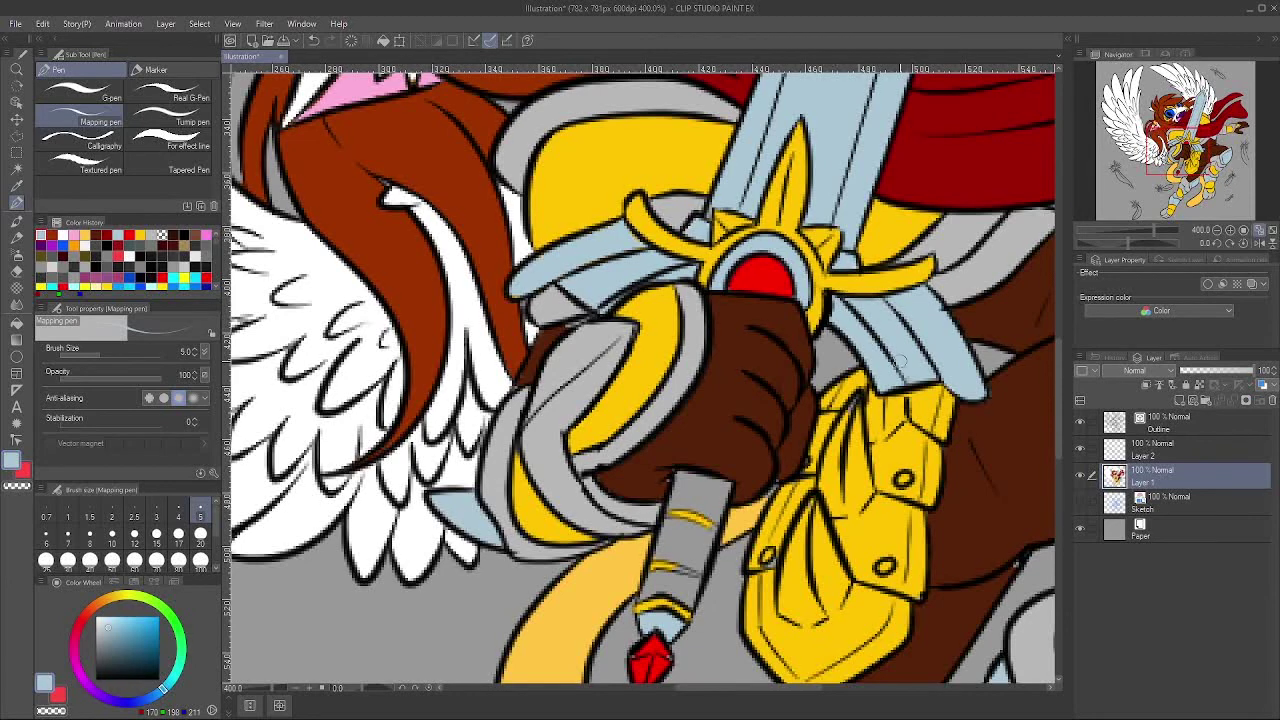
alt+click(910, 413)
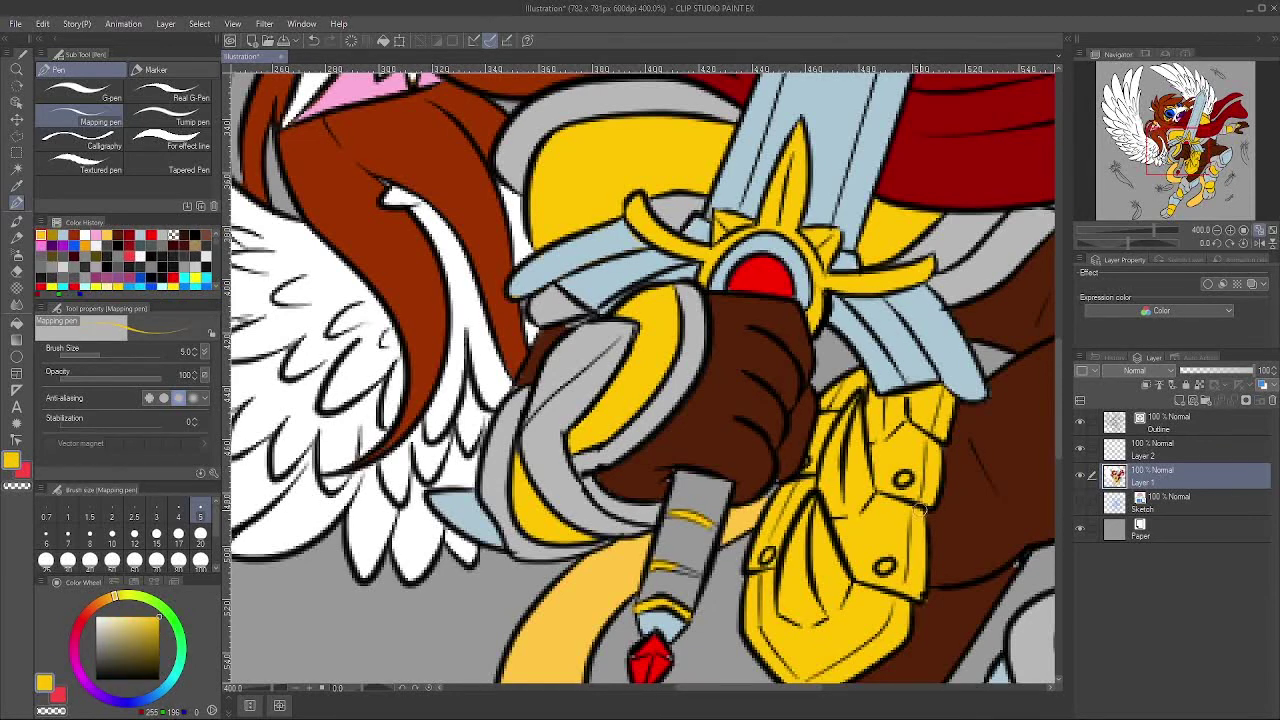
alt+click(994, 430)
mouse_move(979, 403)
mouse_down()
mouse_move(944, 448)
mouse_move(915, 628)
mouse_move(1026, 545)
mouse_up()
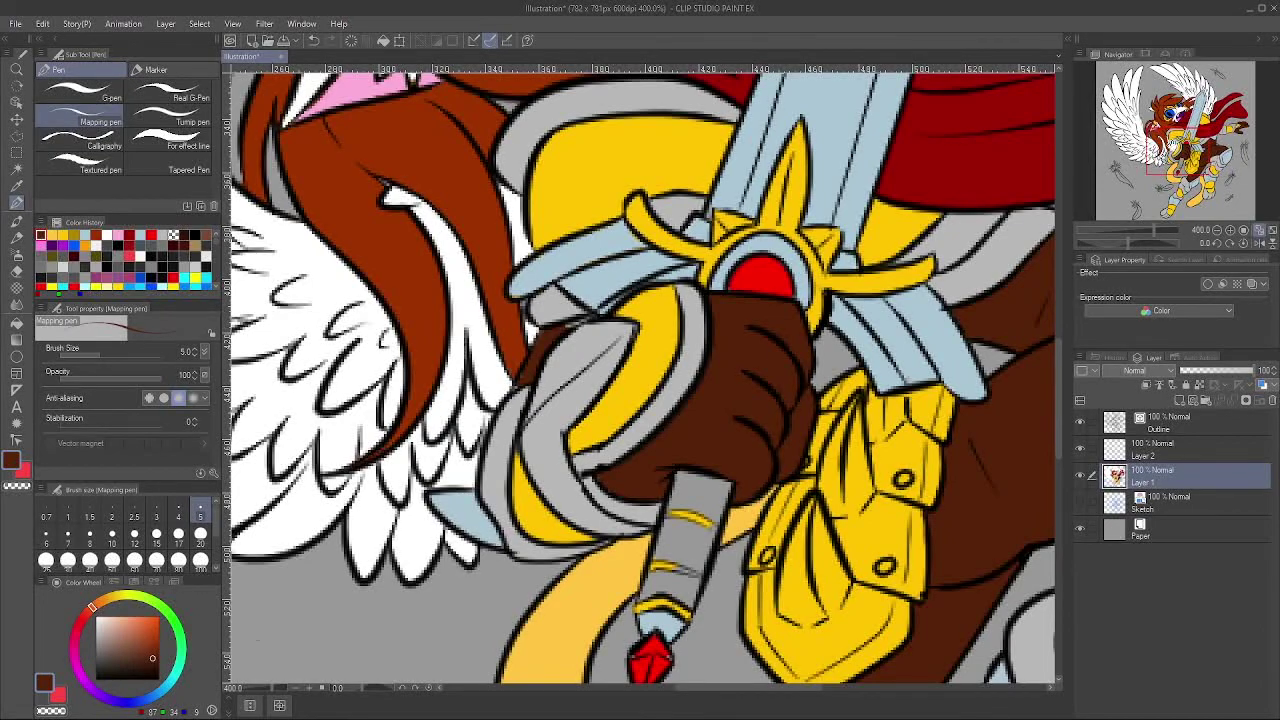
Step: Draw a short black curve on the Outline layer between the gripping hand and the crossguard's wing-shaped end
mouse_move(1206, 135)
mouse_down()
mouse_move(1180, 150)
mouse_move(1195, 153)
mouse_up()
click(1169, 423)
right_click(917, 172)
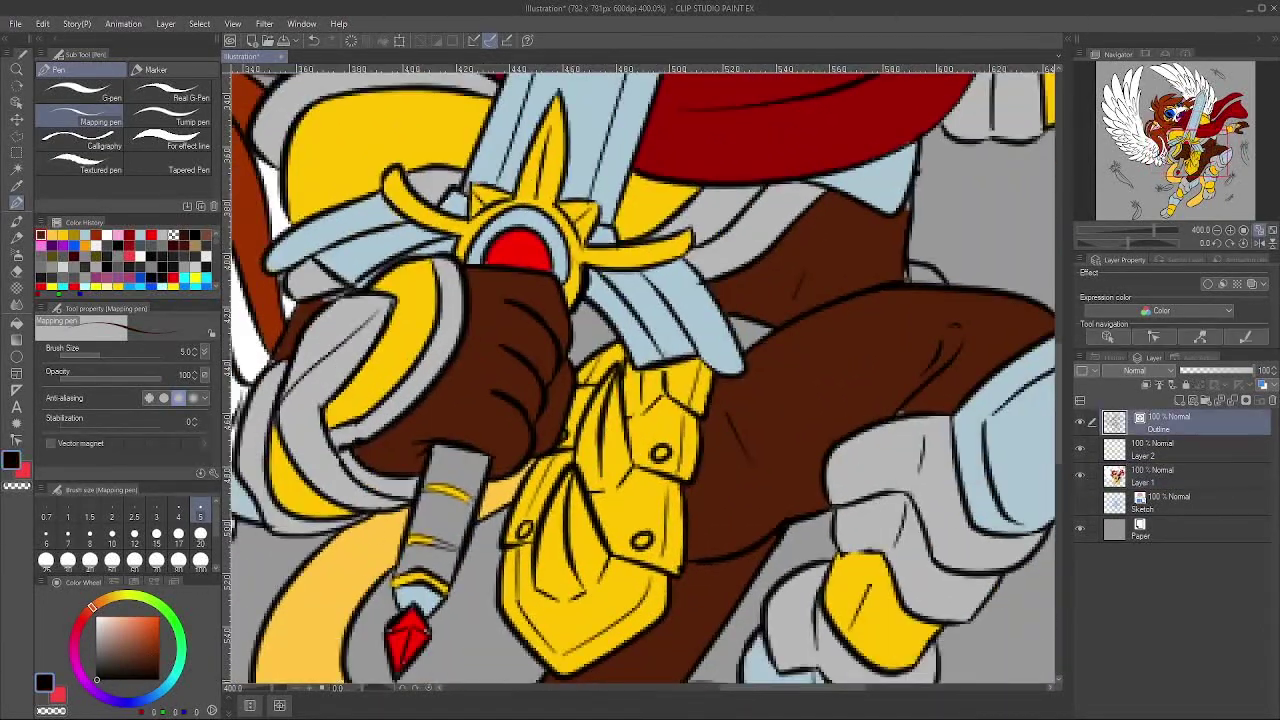
drag(589, 306, 579, 354)
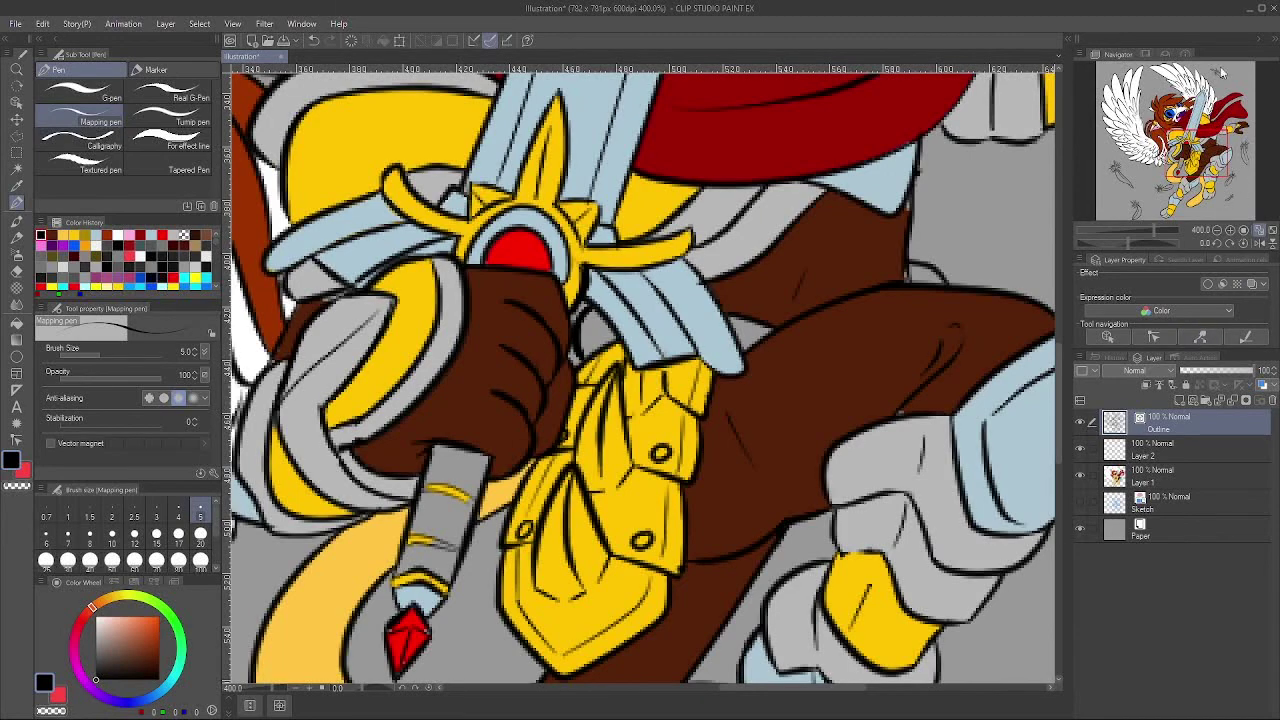
Step: Touch up the cape, the sword blade's edge and the reddish brown around the nose on Layer 1
mouse_move(1191, 137)
mouse_down()
mouse_move(1204, 122)
mouse_move(1179, 122)
mouse_up()
right_click(985, 440)
click(1173, 472)
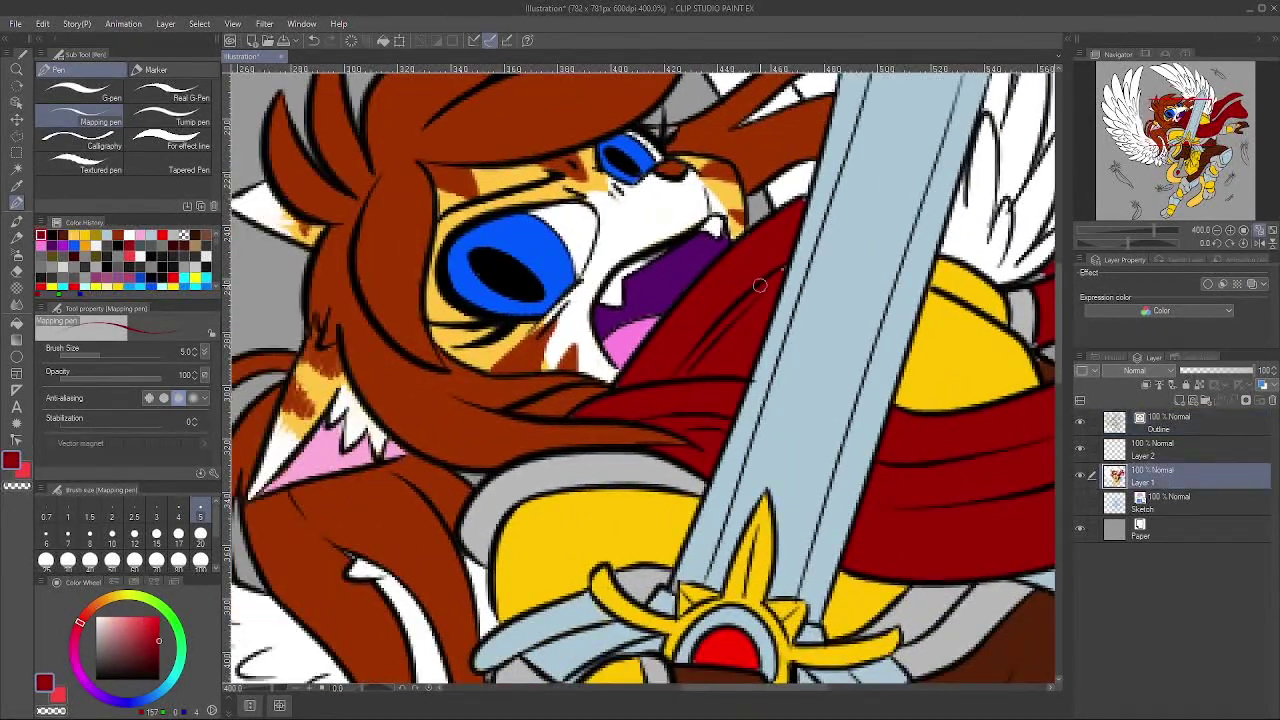
alt+click(848, 186)
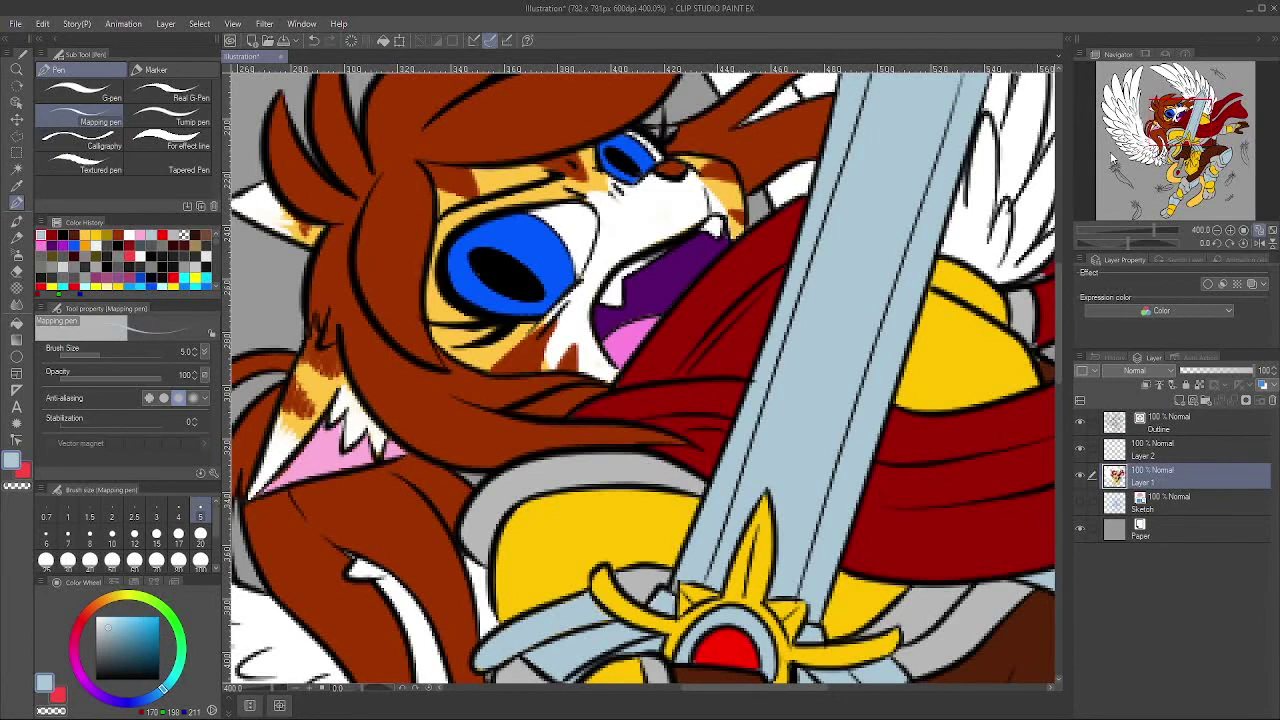
click(1177, 110)
alt+click(612, 264)
drag(708, 285, 693, 287)
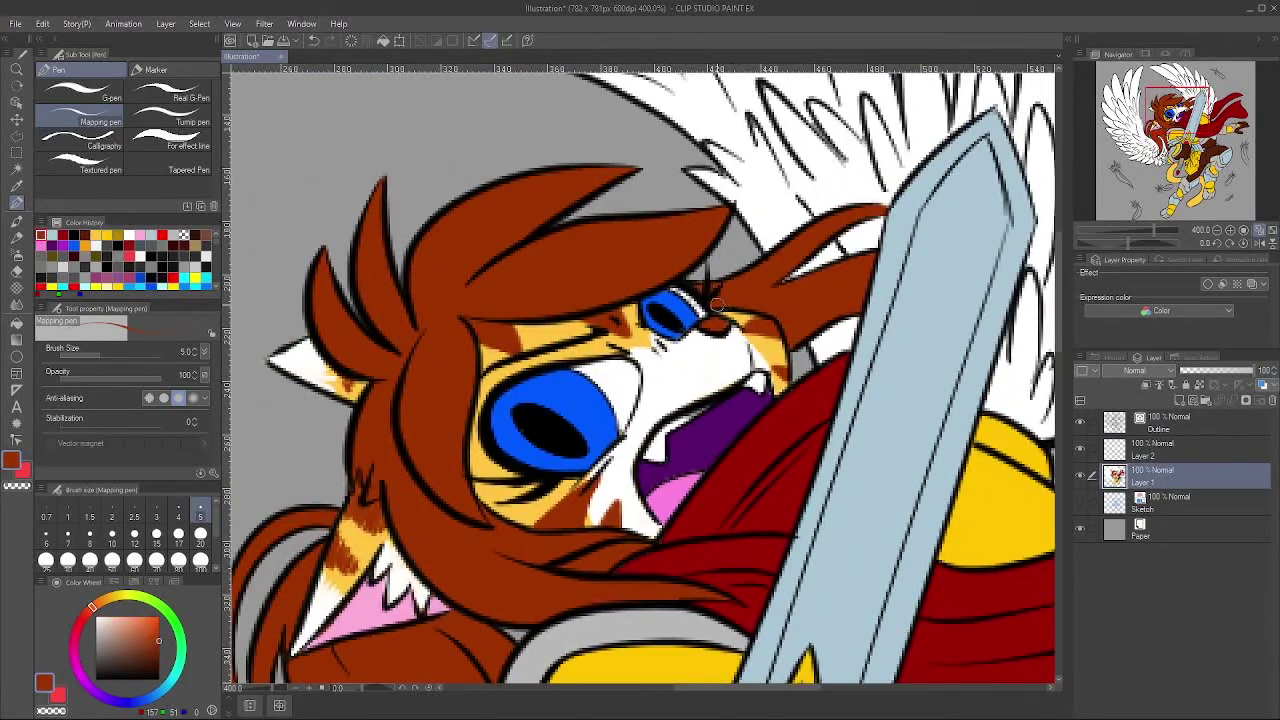
Step: Touch up the colour edges of the forearm guard and the neighbouring armour around the gripping hand with colours sampled there
mouse_move(1155, 116)
mouse_down()
mouse_move(1142, 120)
mouse_move(1177, 152)
mouse_up()
alt+click(561, 316)
drag(588, 279, 599, 284)
alt+click(620, 254)
alt+click(568, 331)
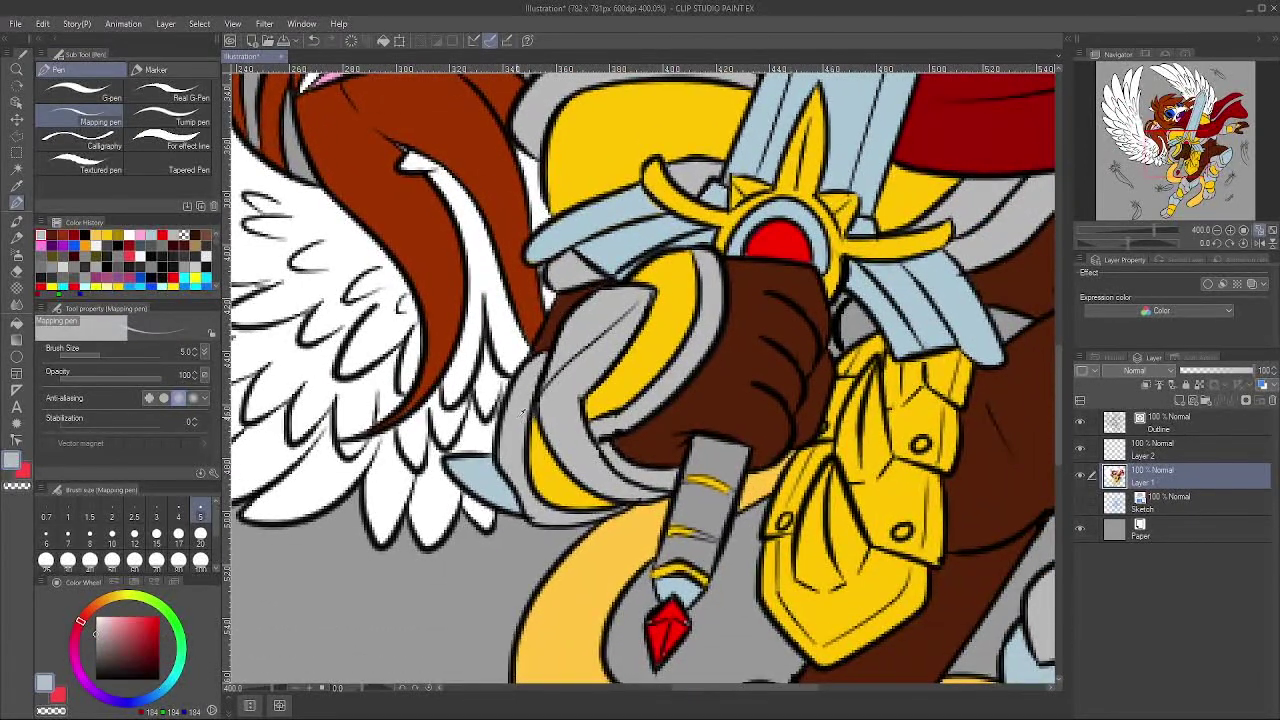
Step: Touch up the grey arm guard, the sword grip's yellow bands and the brown glove with colours sampled from the drawing
alt+click(535, 413)
alt+click(644, 295)
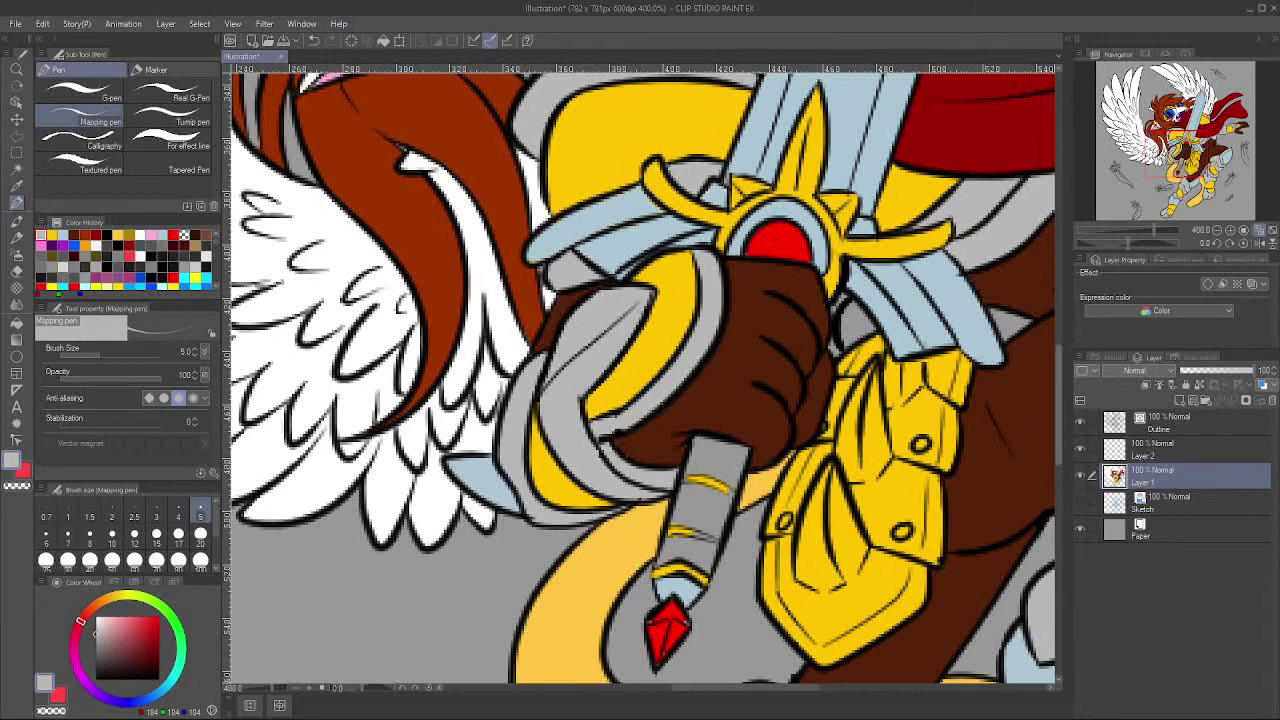
alt+click(843, 607)
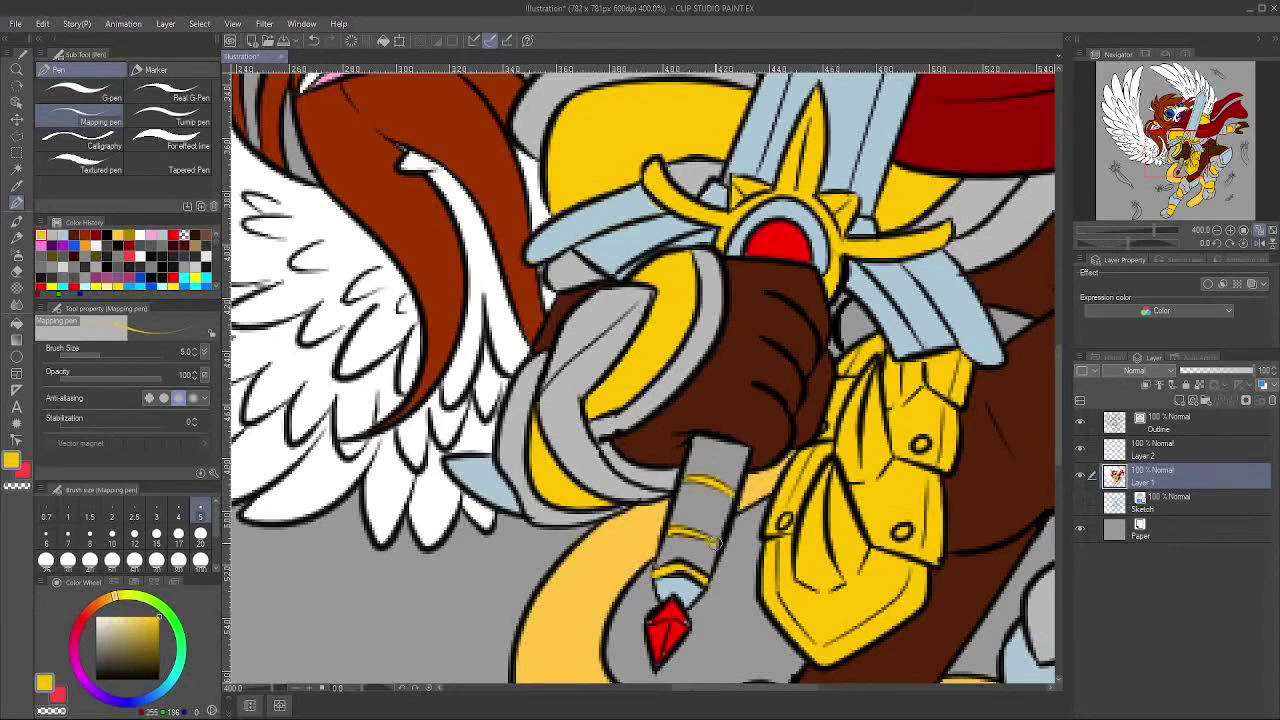
alt+click(731, 383)
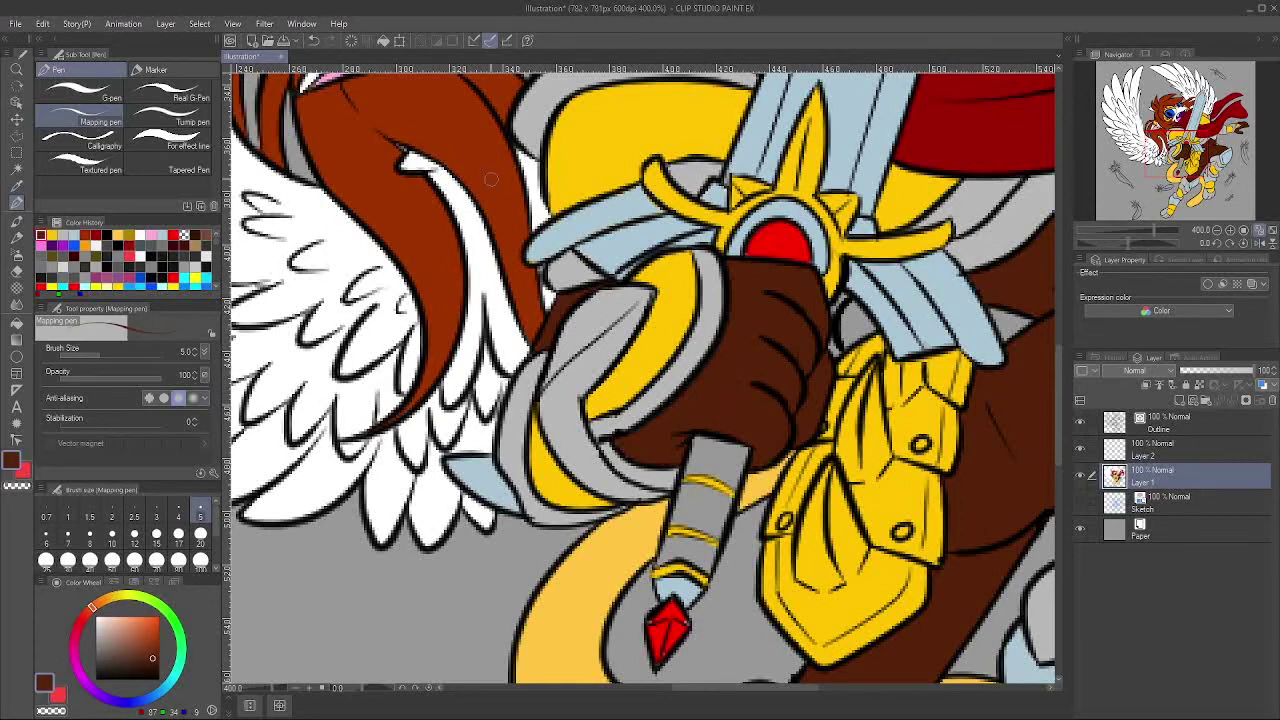
Step: Fill the sword grip's sections between the yellow bands with dark navy, RGB 29, 31, 55
drag(106, 652, 90, 661)
click(131, 702)
click(125, 665)
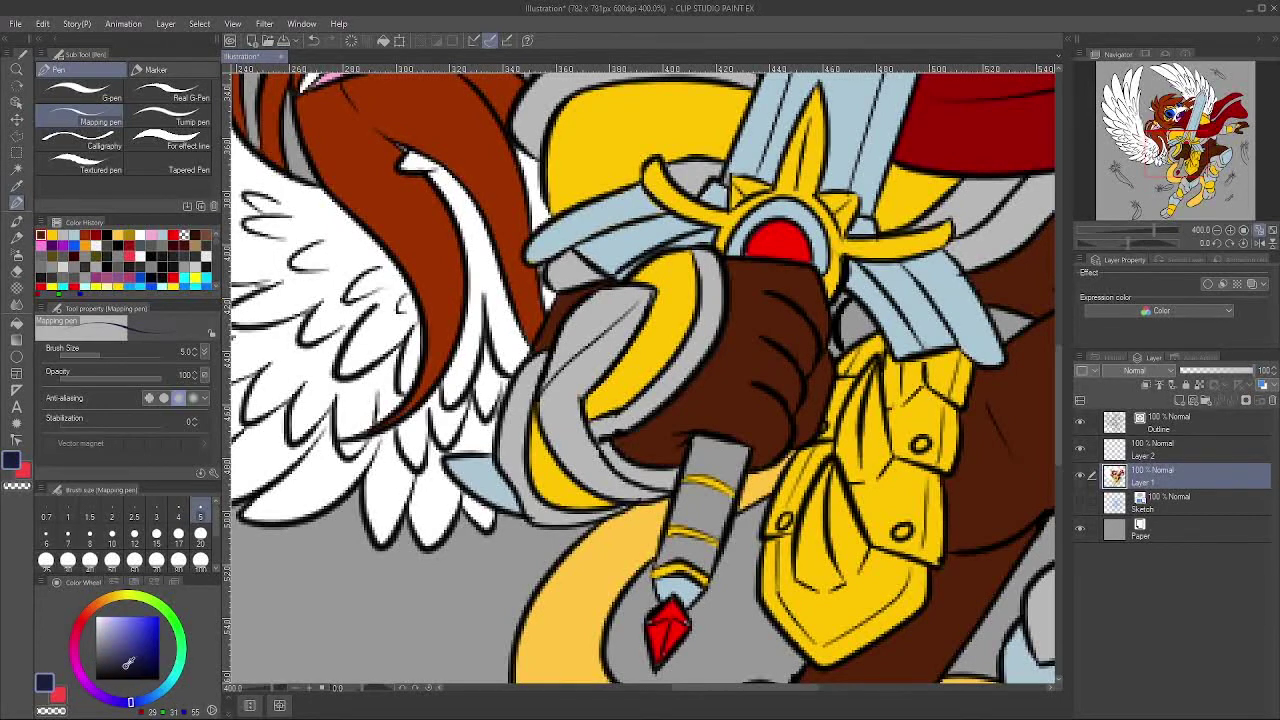
click(16, 323)
click(713, 505)
click(718, 458)
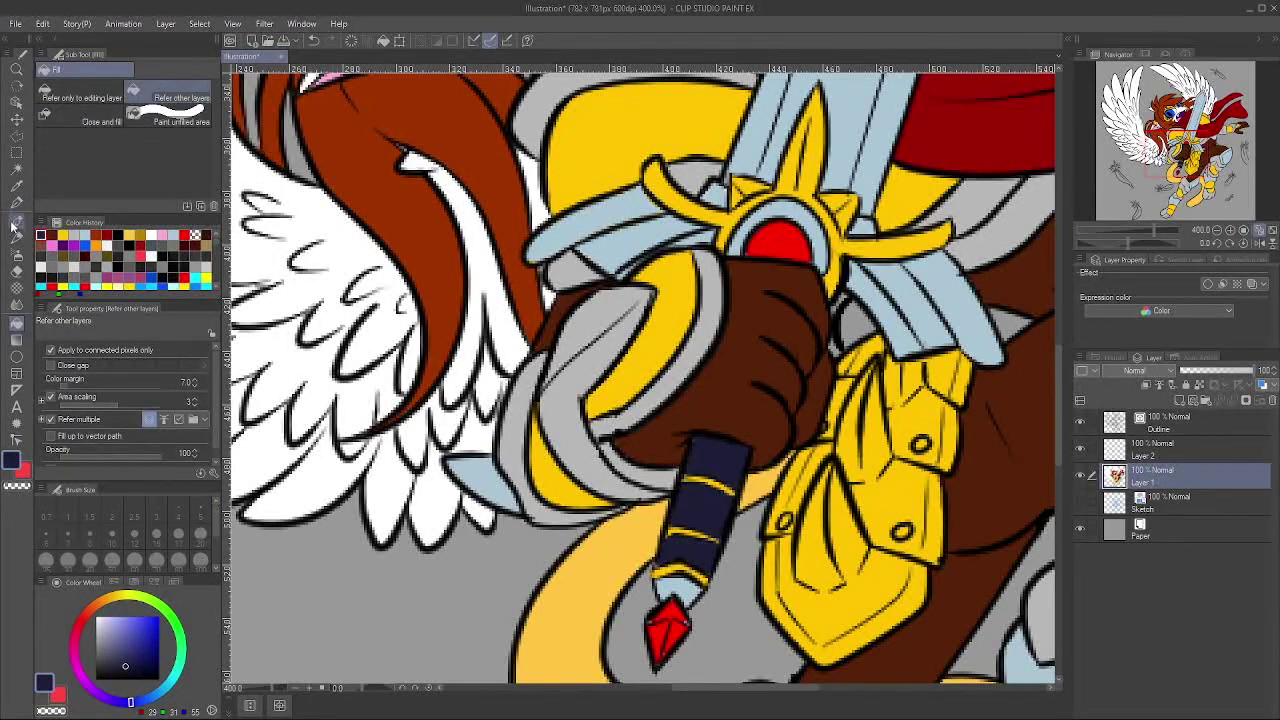
Step: Touch up the sword's pommel with sampled colours and paint a yellow band across the upper end of the grip
click(16, 202)
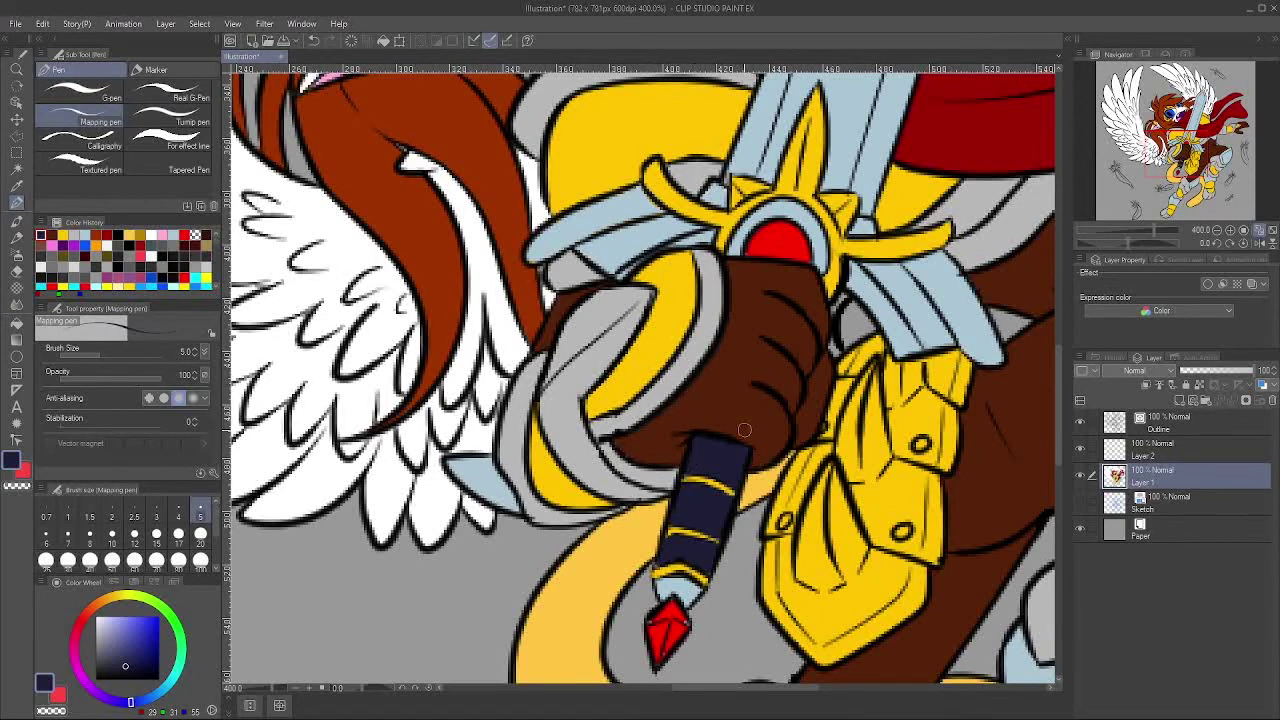
alt+click(655, 621)
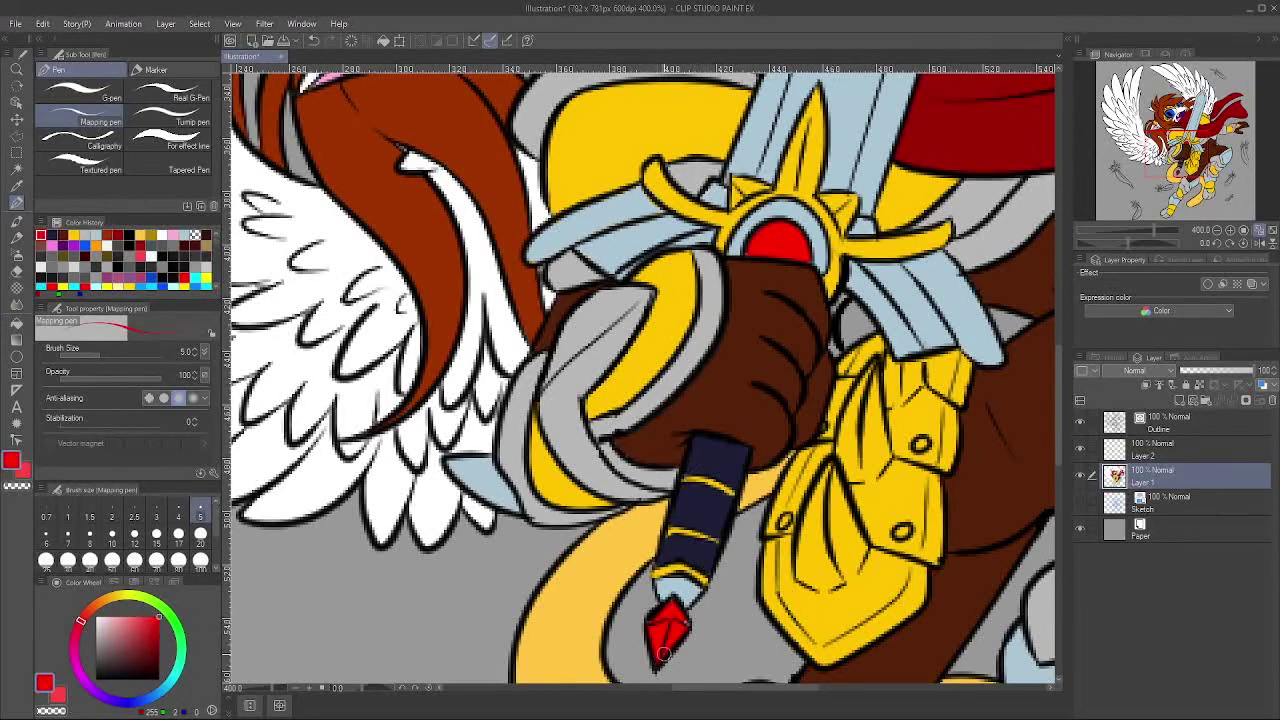
alt+click(688, 594)
alt+click(752, 576)
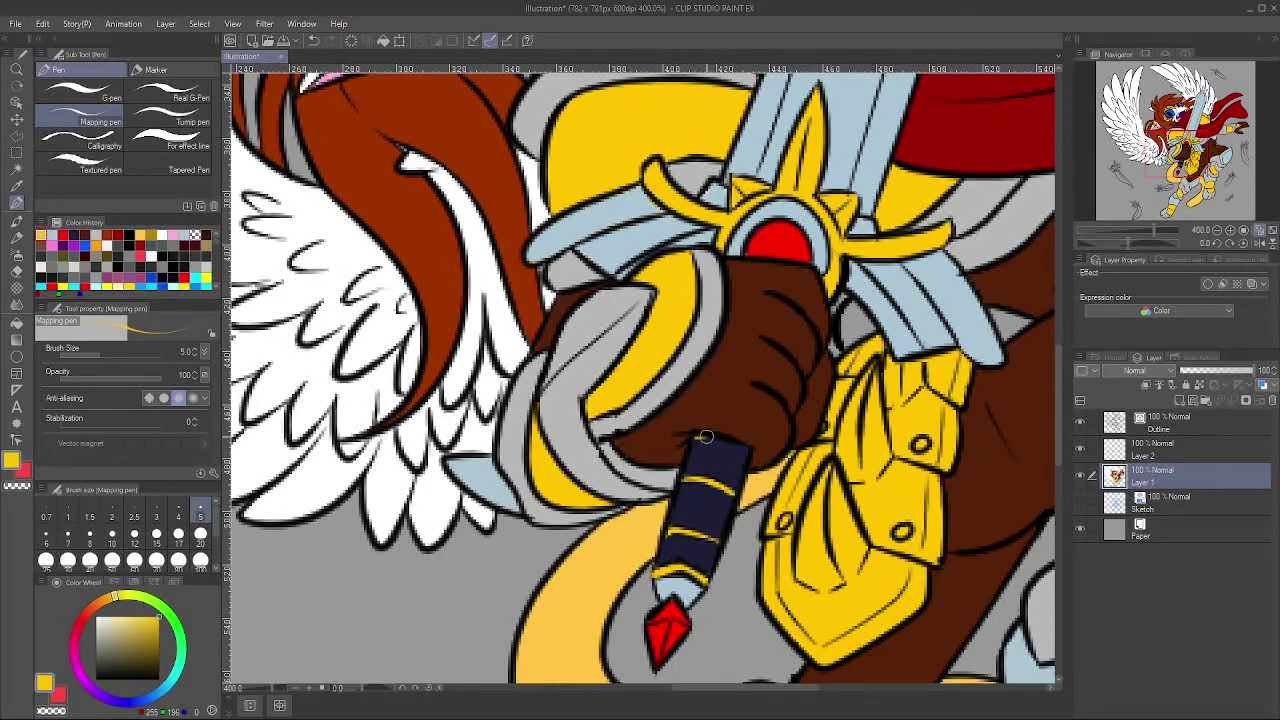
drag(650, 390, 640, 381)
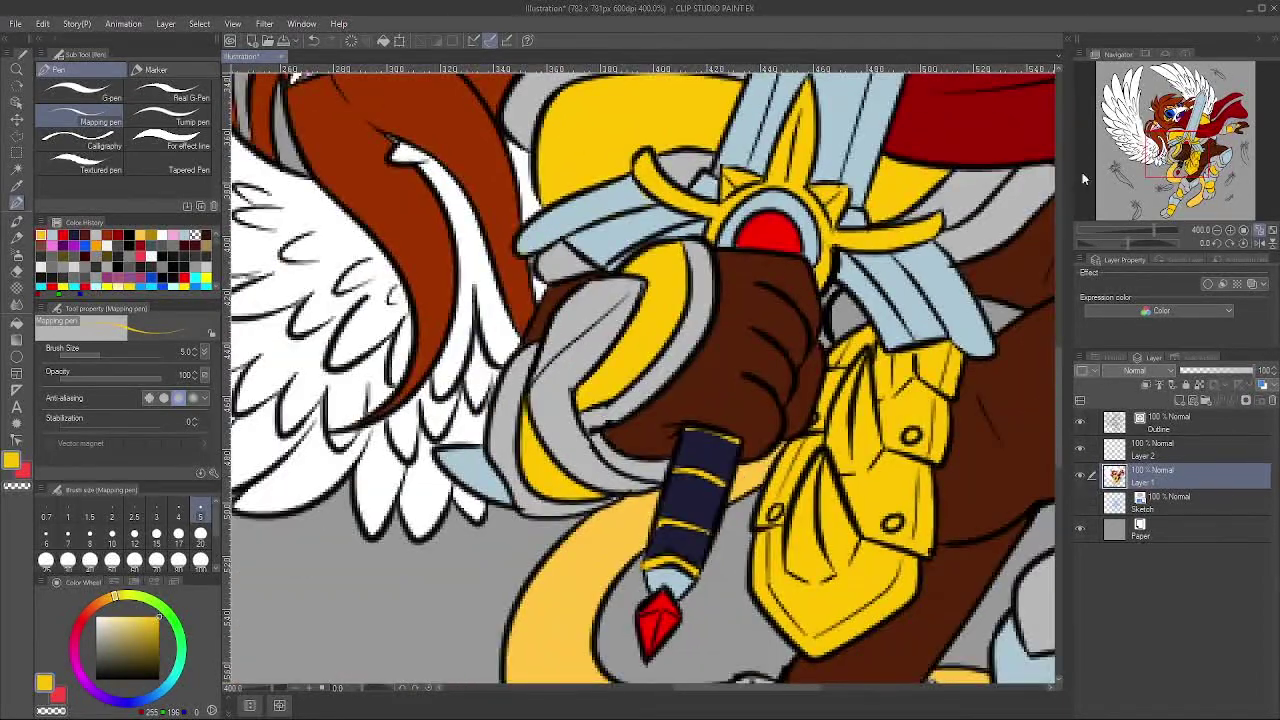
alt+click(582, 425)
Step: Change the Paper layer's colour to a dark grey
click(1213, 538)
click(1215, 275)
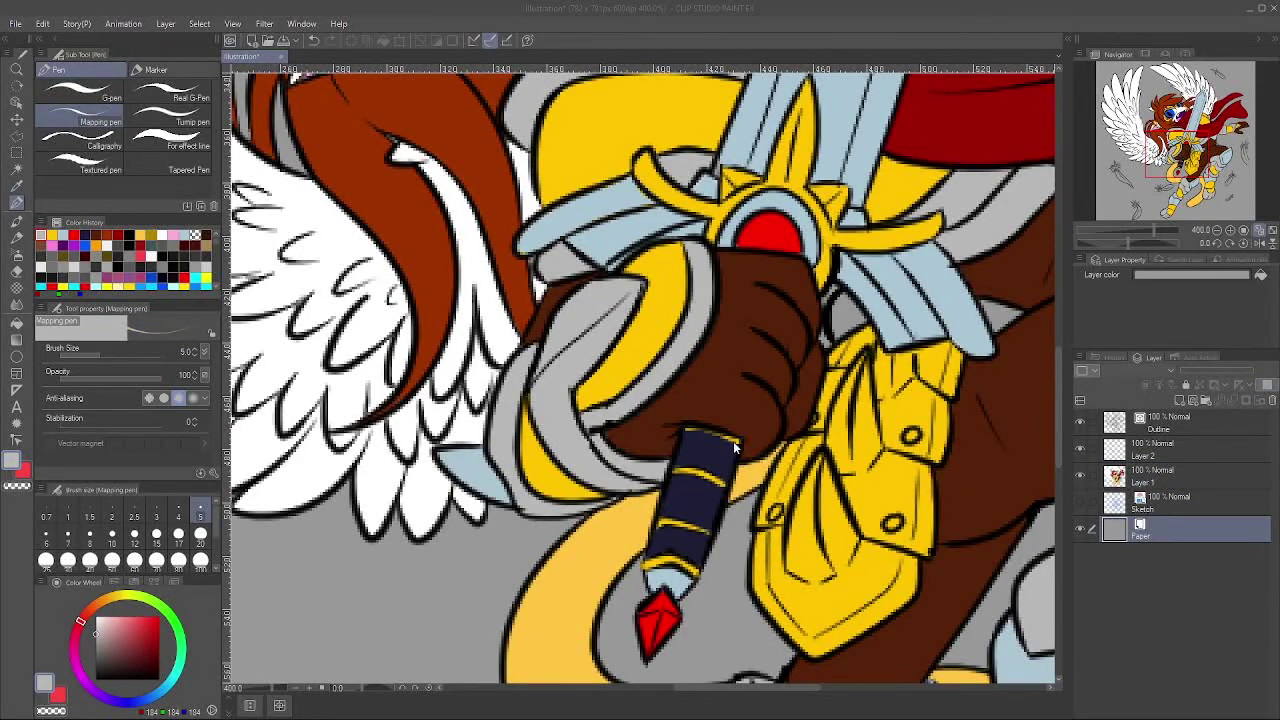
click(735, 448)
drag(735, 448, 508, 380)
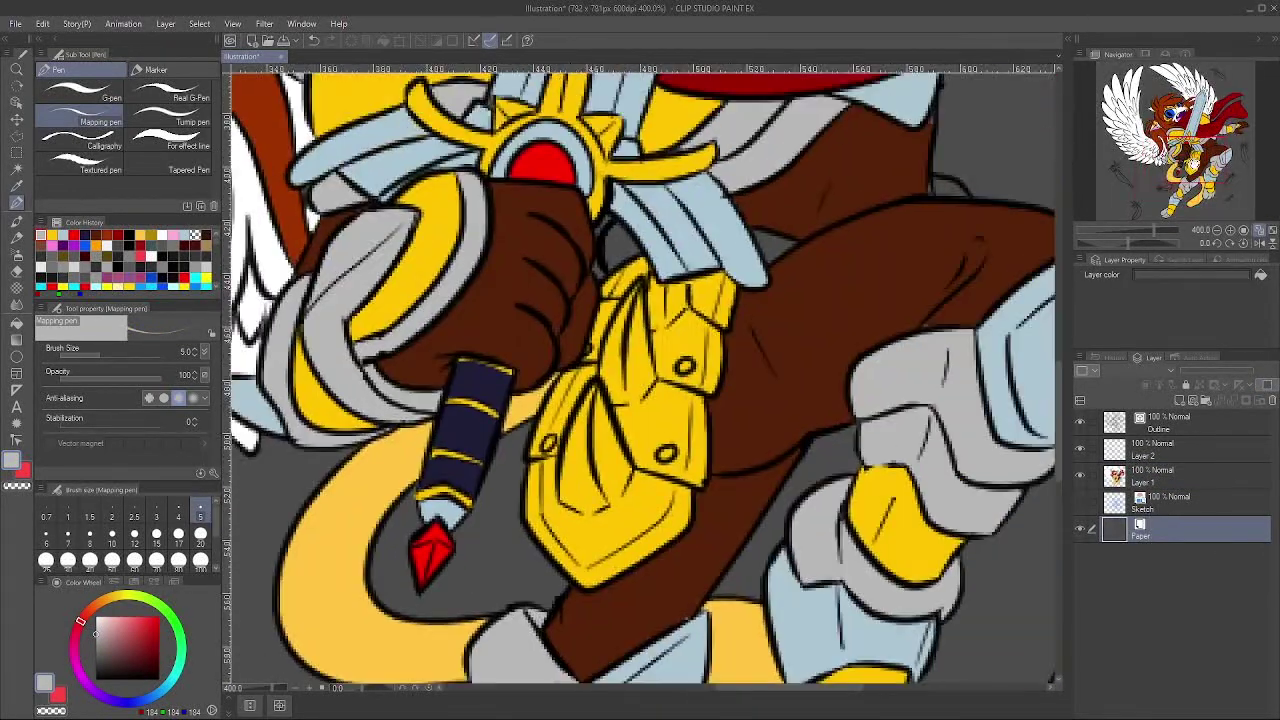
Step: Fill the cape areas showing behind the waist and above the thigh with the cape's dark red on Layer 1
mouse_move(1193, 159)
mouse_down()
mouse_move(1200, 115)
mouse_move(1204, 140)
mouse_up()
alt+click(679, 301)
click(16, 324)
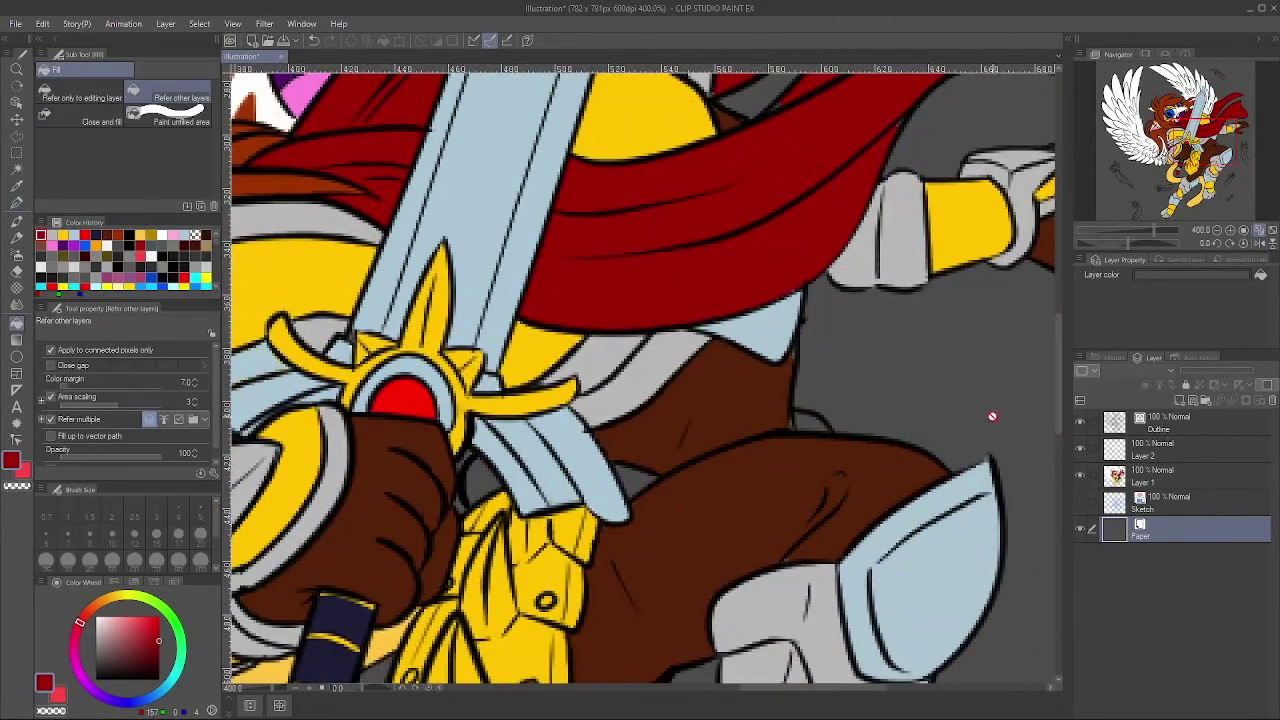
click(1175, 476)
click(635, 480)
click(810, 422)
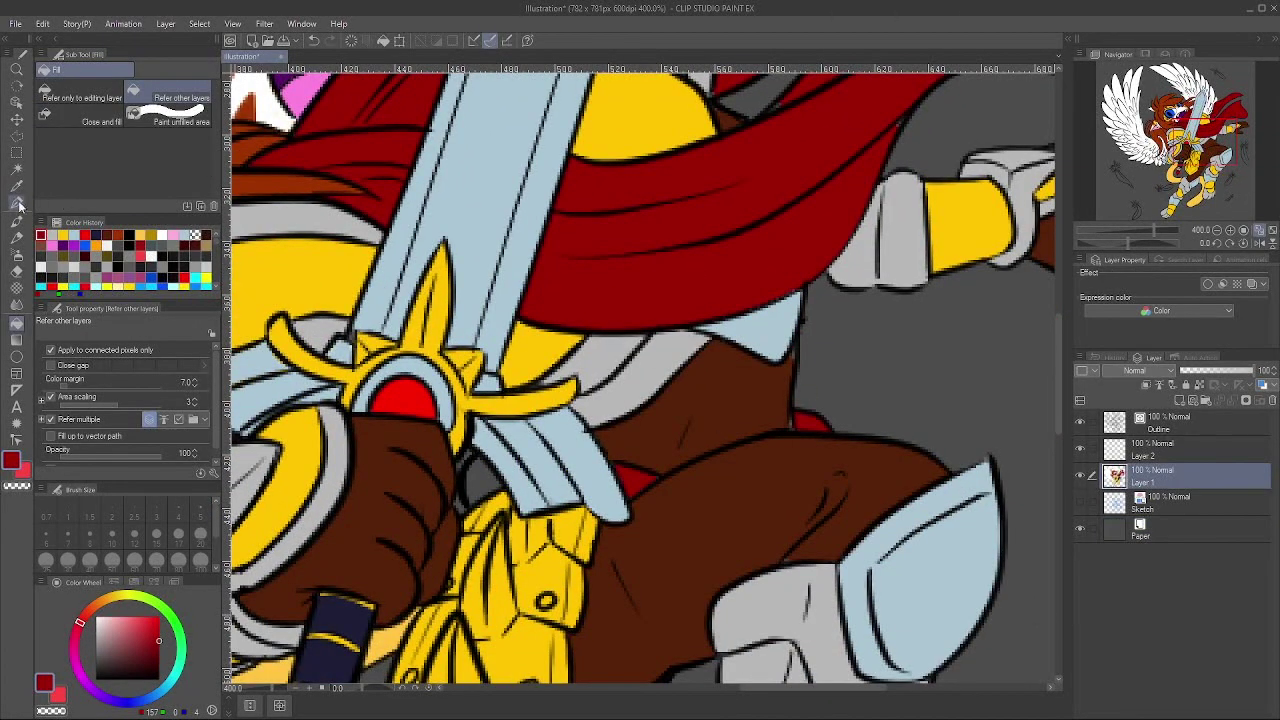
Step: Touch up the brown clothing and the light-blue plate at the waist with the Mapping pen in sampled colours
click(19, 204)
alt+click(791, 421)
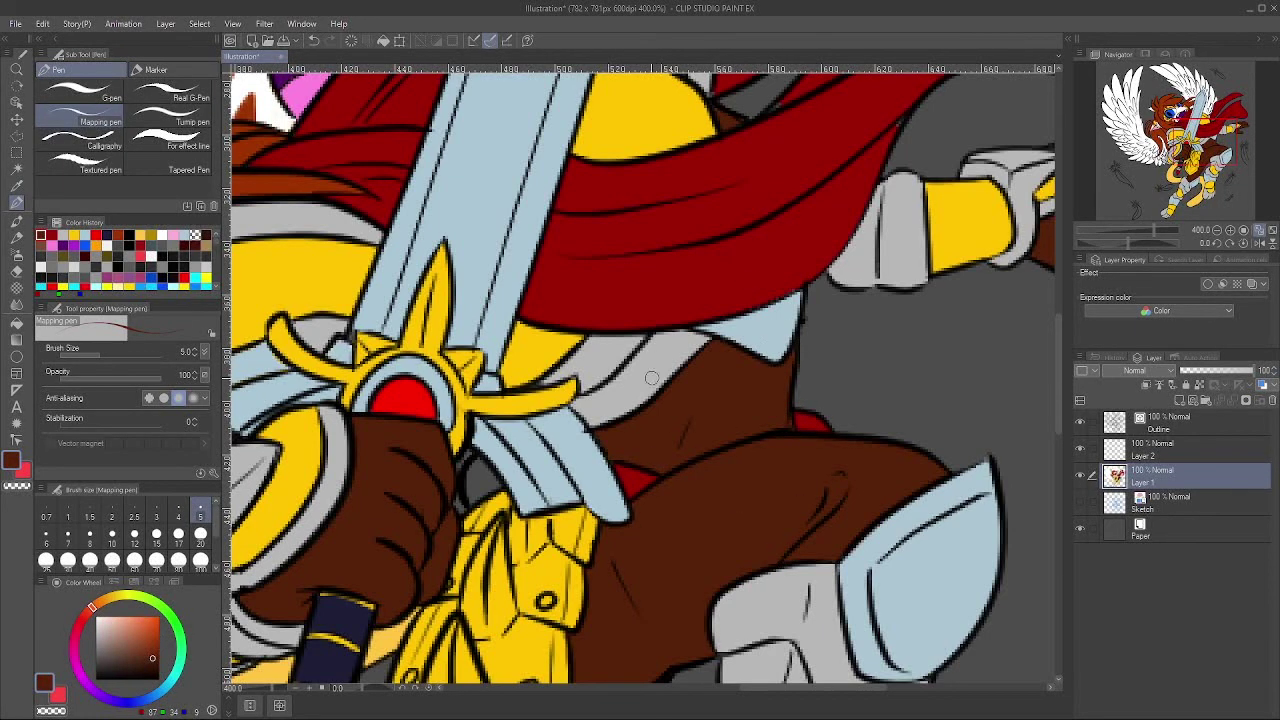
alt+click(708, 325)
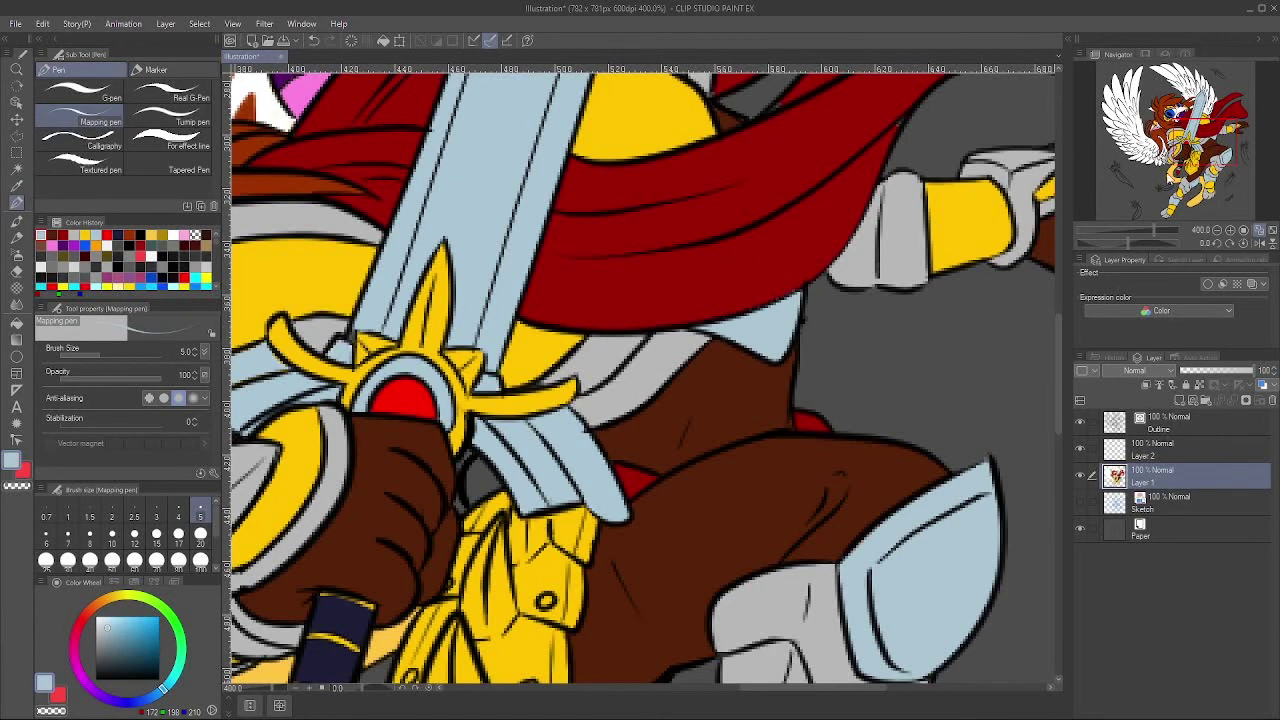
Step: Touch up the cape, the shoulder behind it and the outstretched arm with sampled dark red, brown and grey
drag(775, 82, 680, 307)
alt+click(711, 315)
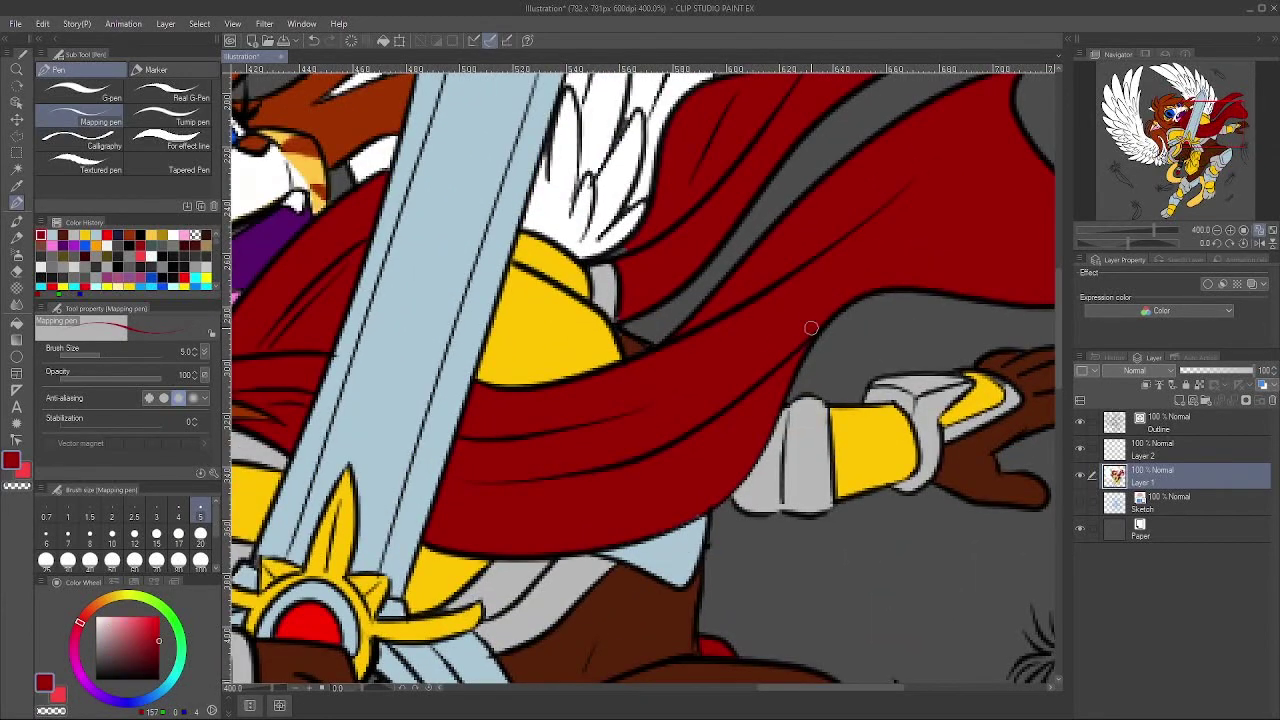
drag(615, 321, 502, 485)
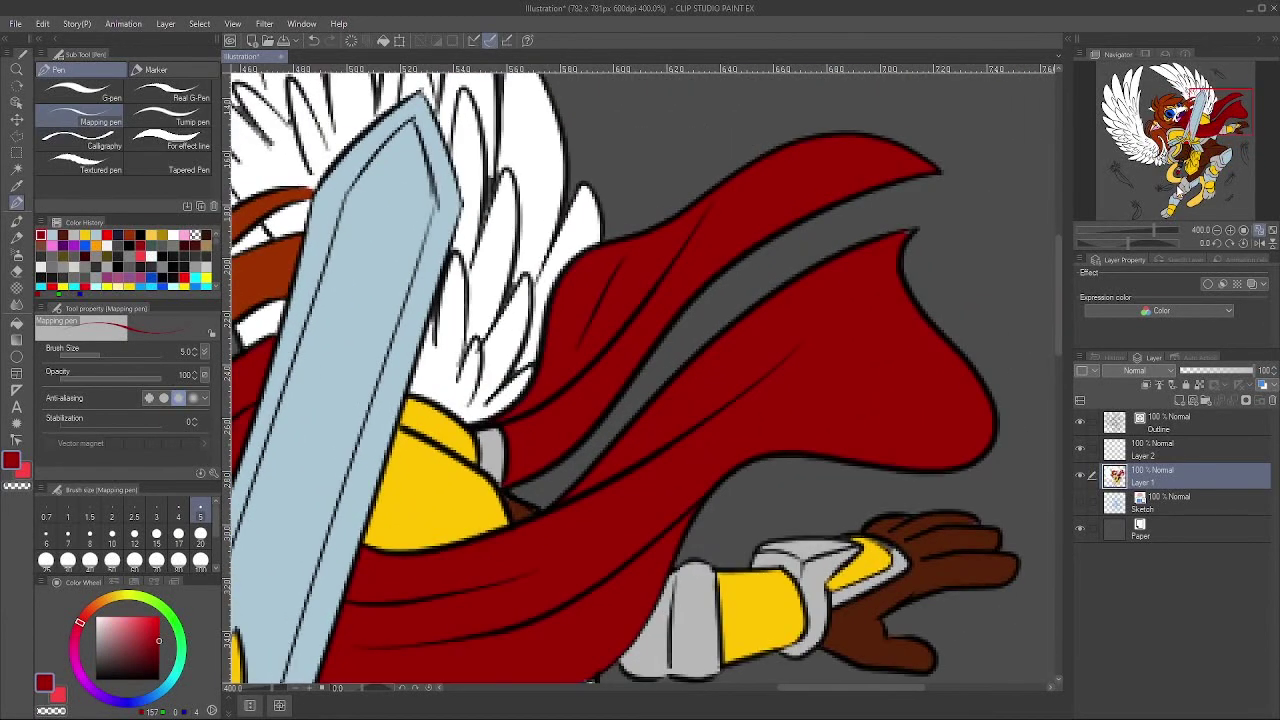
alt+click(511, 503)
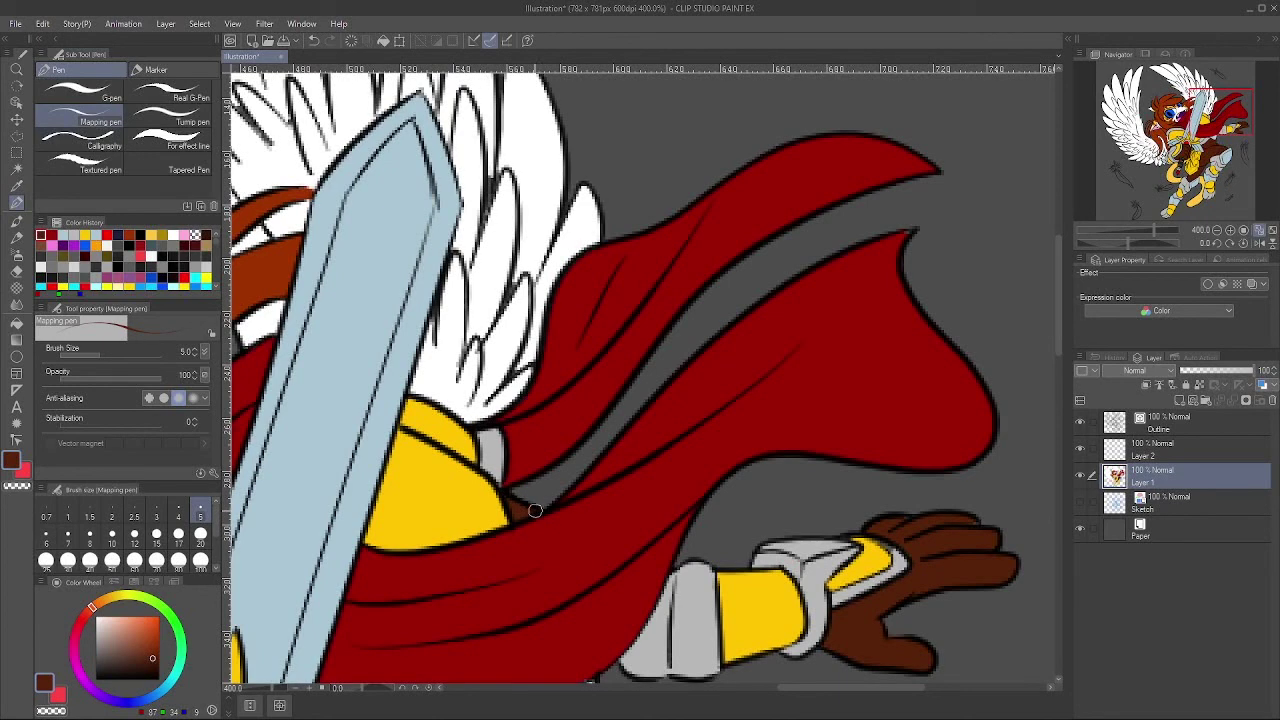
alt+click(492, 450)
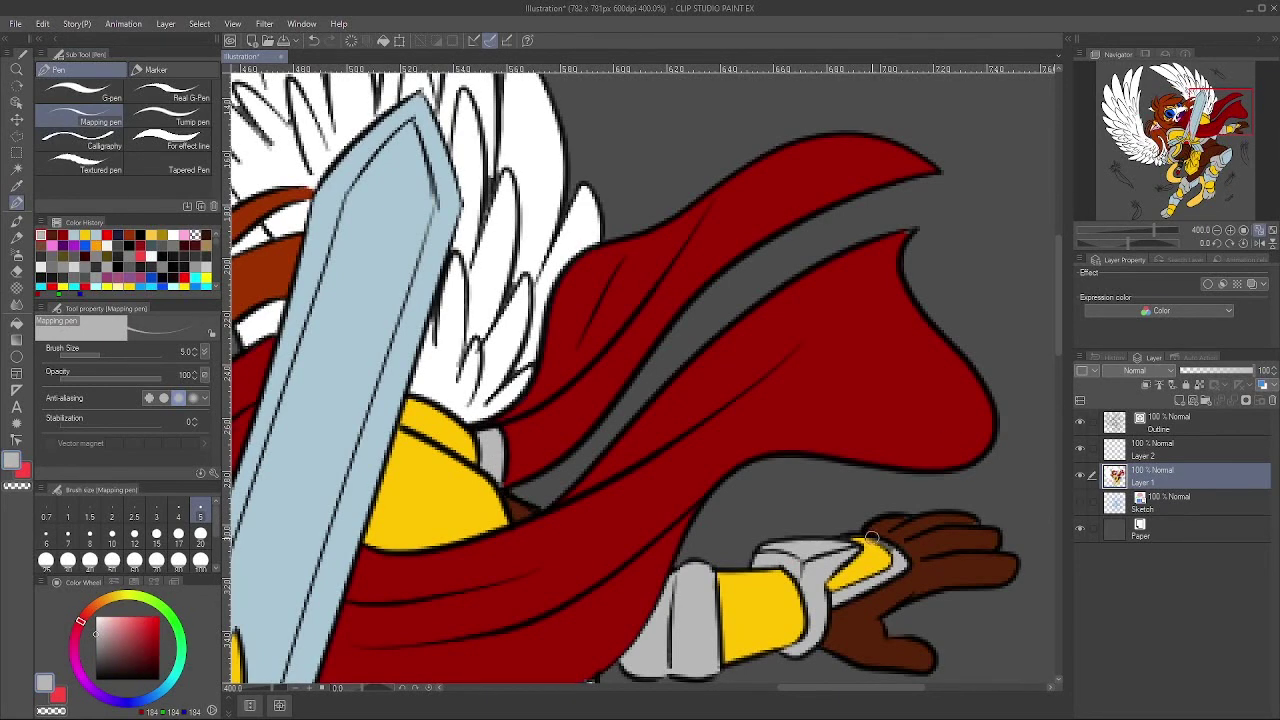
alt+click(927, 547)
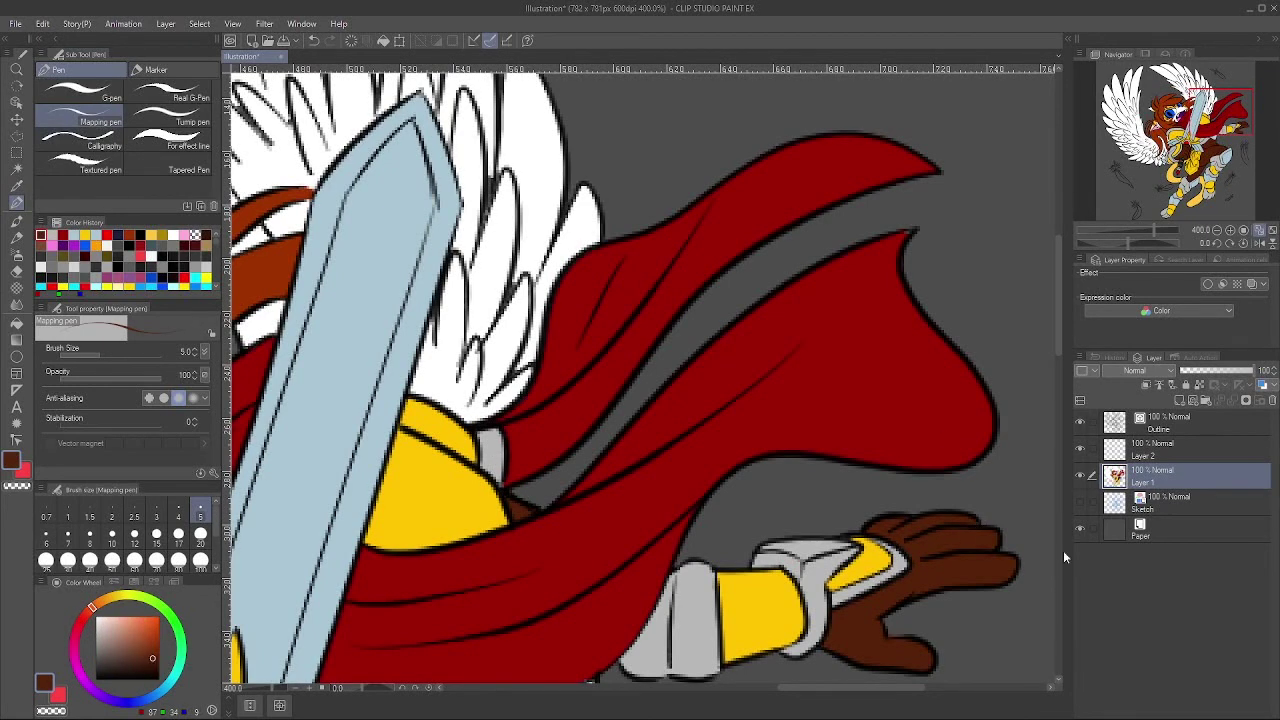
Step: Paint the rivets on the gold hip plates dark red and the plates' edges light blue
drag(1220, 114, 1211, 173)
alt+click(860, 191)
scroll(697, 358, up, 4)
alt+click(700, 360)
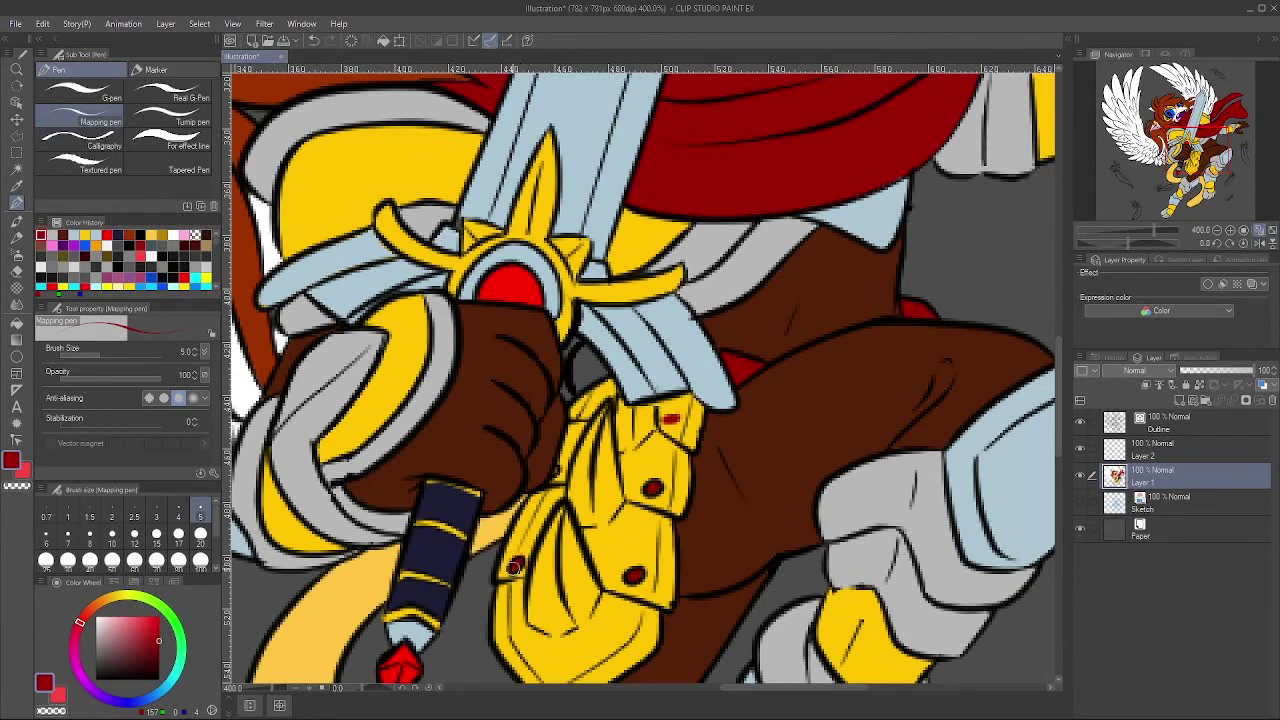
alt+click(700, 358)
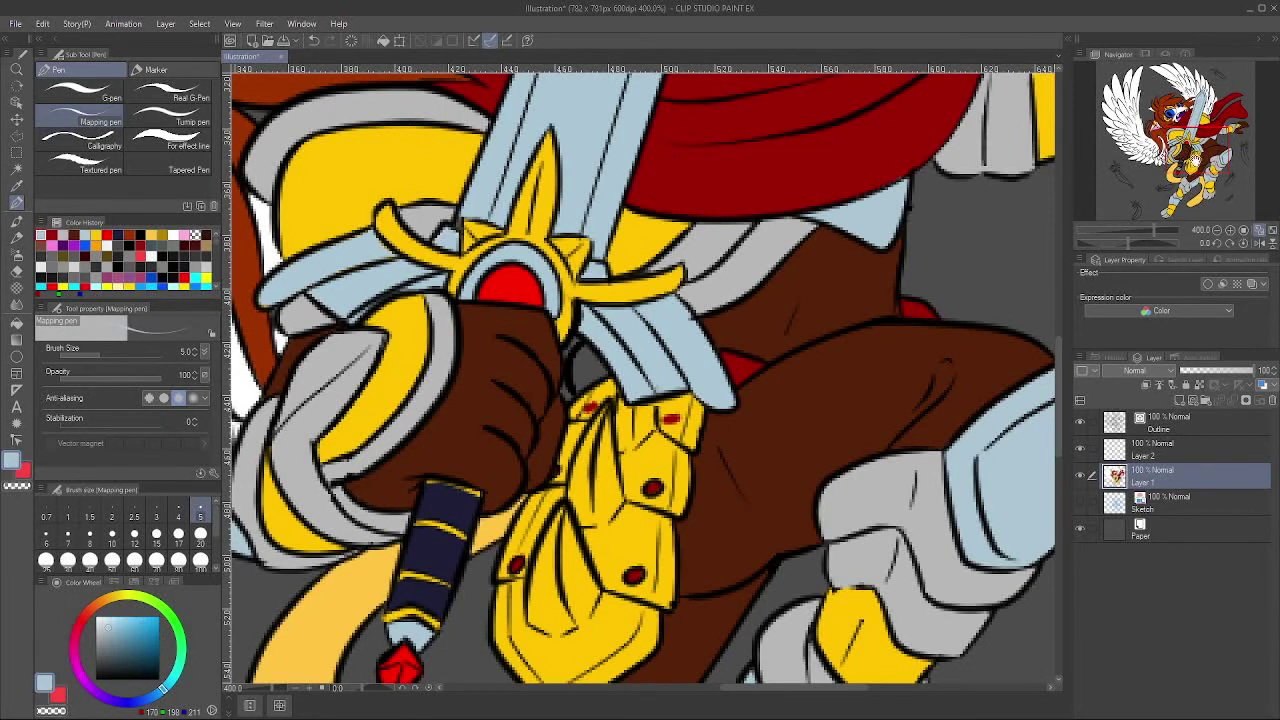
scroll(700, 358, down, 3)
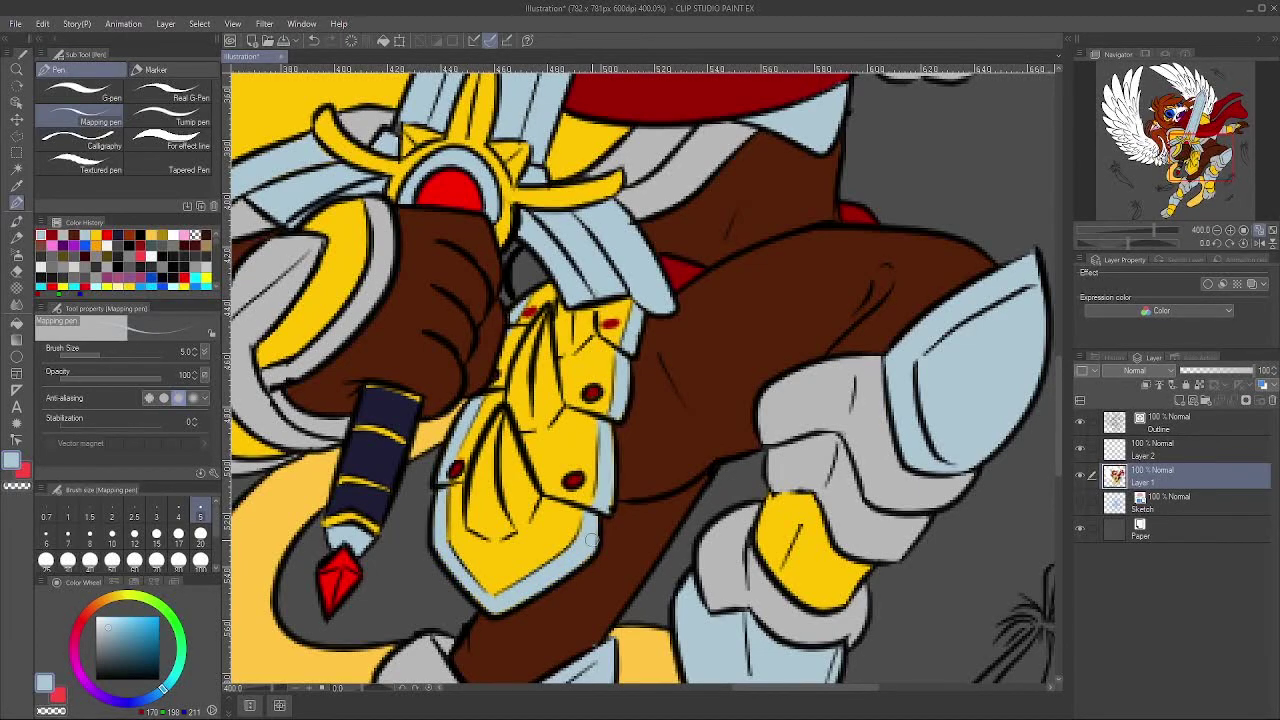
Step: Shade the gap behind the bent knee dark grey and draw black fold lines over it on the Outline layer
mouse_move(1187, 171)
mouse_down()
mouse_move(1200, 125)
mouse_move(1175, 112)
mouse_move(1150, 182)
mouse_move(1192, 188)
mouse_move(1217, 168)
mouse_move(1205, 180)
mouse_up()
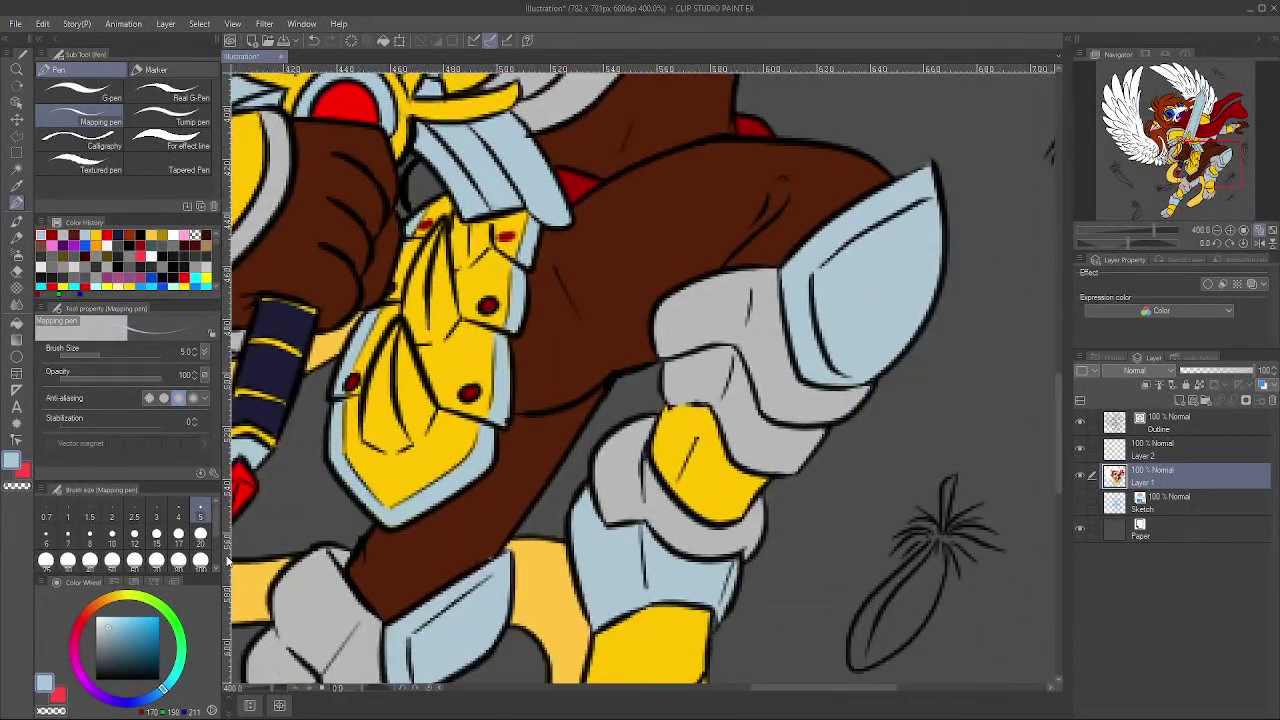
click(96, 662)
mouse_move(631, 396)
mouse_down()
mouse_move(642, 372)
mouse_move(651, 407)
mouse_up()
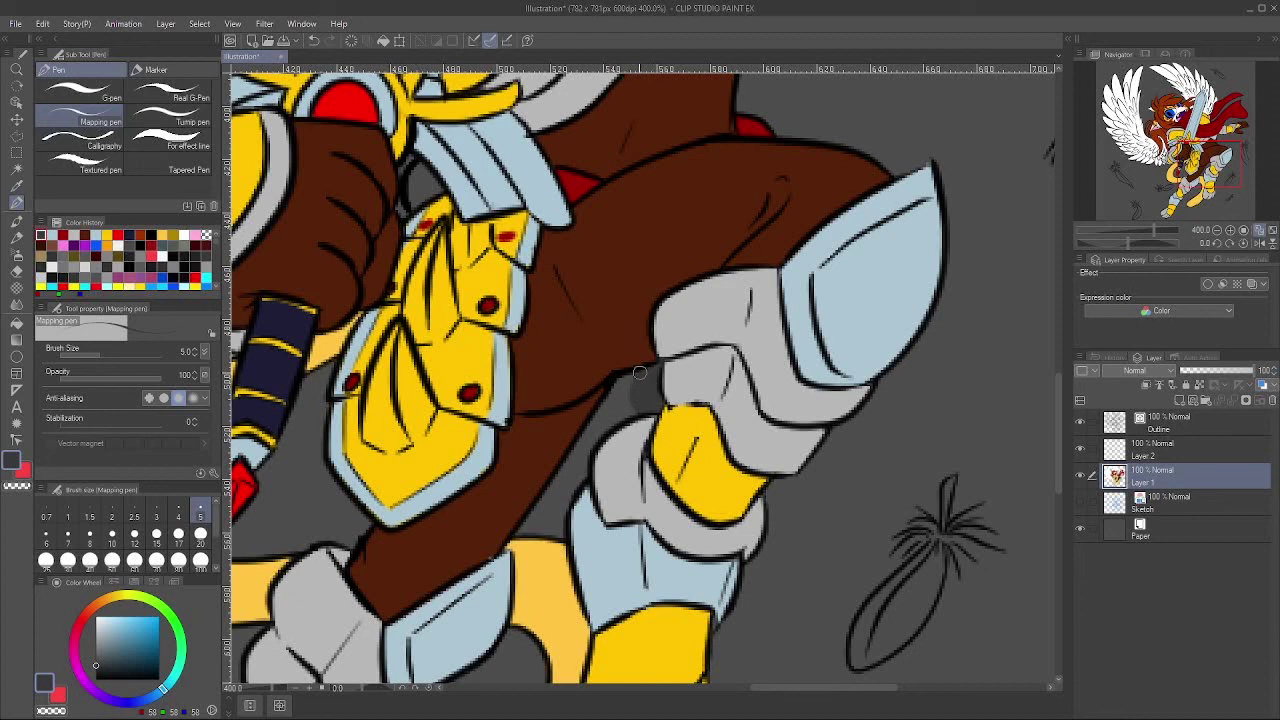
click(1111, 418)
click(96, 680)
mouse_move(632, 373)
mouse_down()
mouse_move(628, 398)
mouse_move(648, 408)
mouse_up()
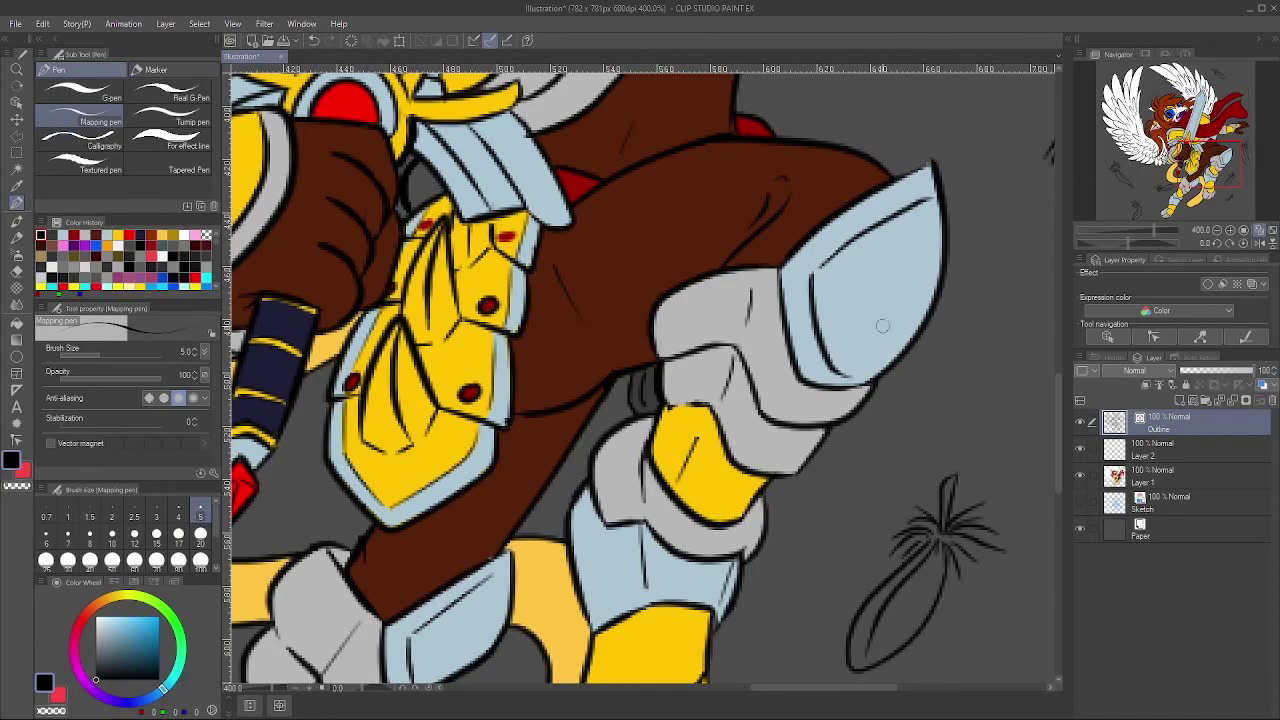
Step: Pick the reddish-brown of the character's face markings as the drawing colour
drag(1204, 175, 1171, 122)
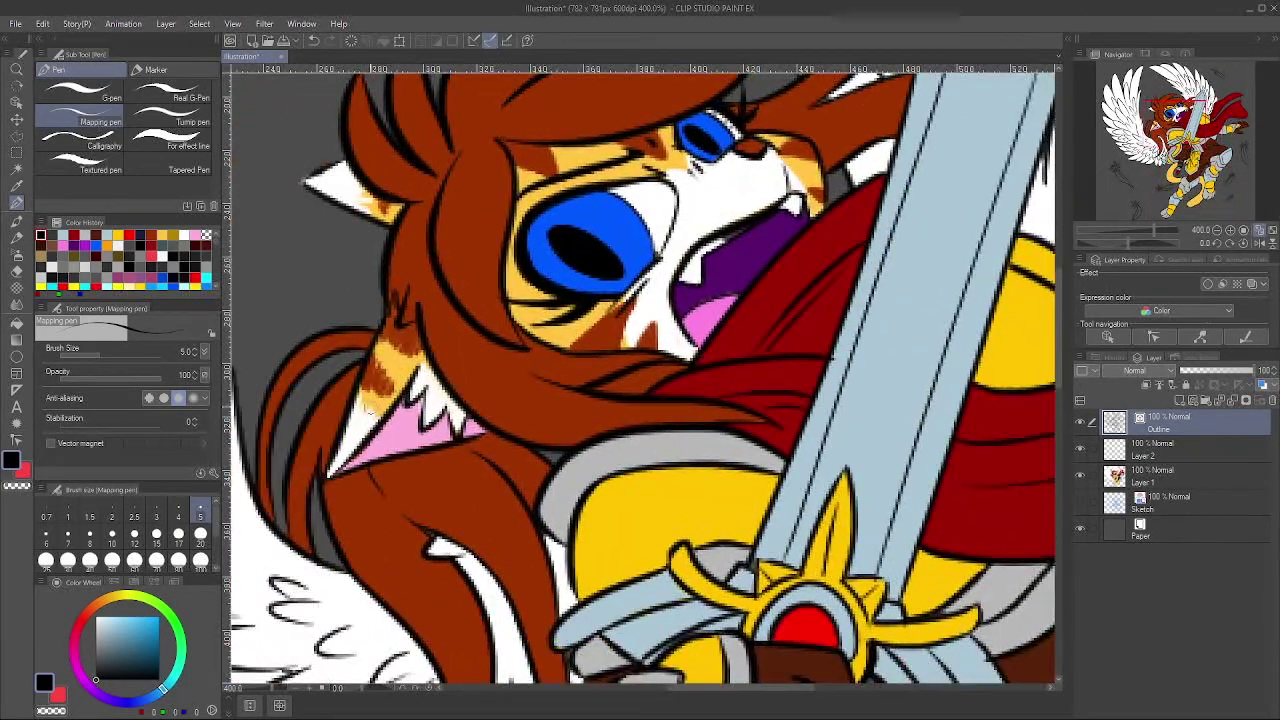
alt+click(368, 380)
alt+click(603, 322)
Step: Try a reddish-brown fur stripe near the tail's tip on the Outline layer and undo its strokes
drag(1188, 172, 1201, 193)
mouse_move(584, 424)
mouse_down()
mouse_move(616, 399)
mouse_move(610, 425)
mouse_move(652, 452)
mouse_move(646, 423)
mouse_move(562, 434)
mouse_up()
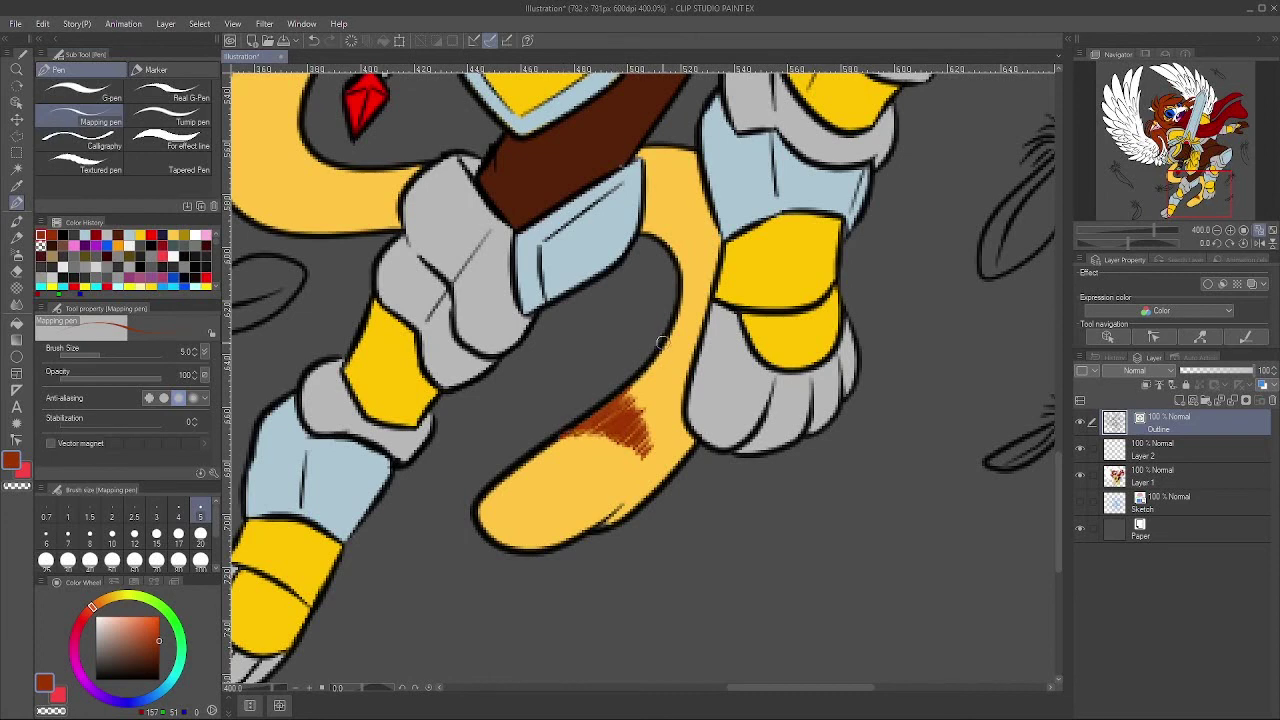
key(ctrl+z)
key(ctrl+z)
key(ctrl+z)
key(ctrl+z)
key(ctrl+z)
key(ctrl+z)
key(ctrl+z)
key(ctrl+z)
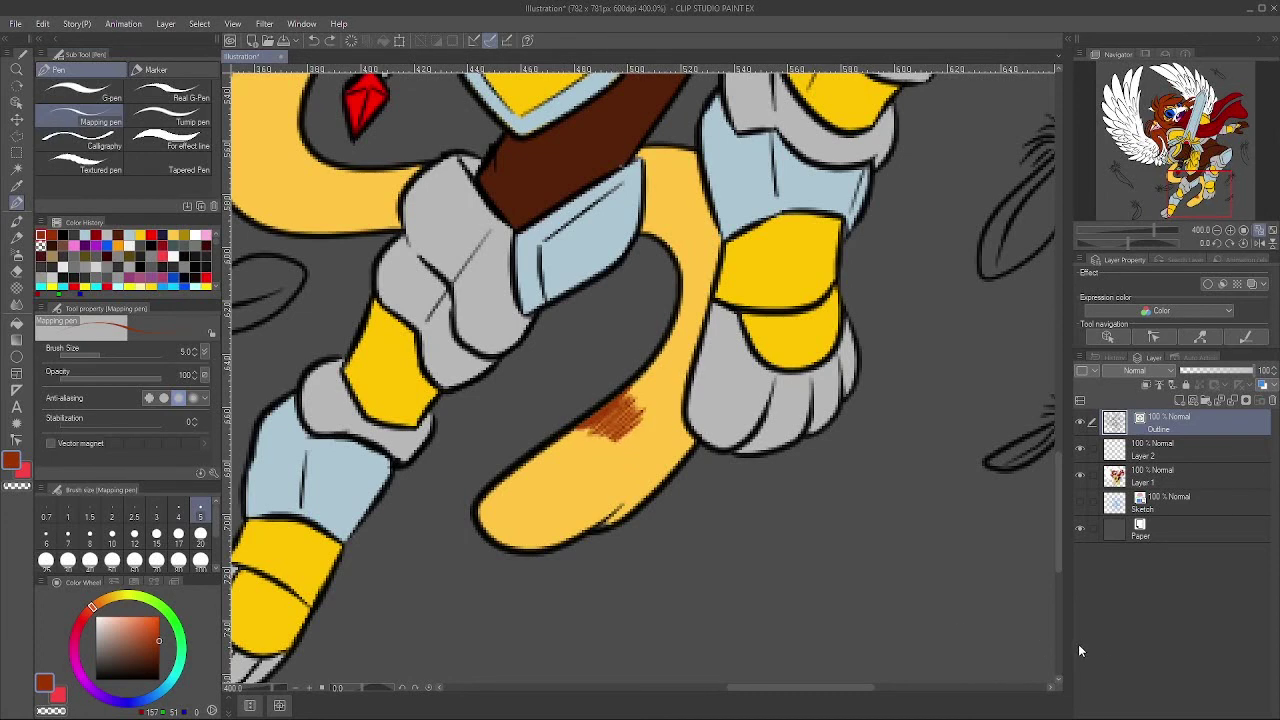
Step: Paint reddish-brown fur stripes on Layer 1 along the tail from near its tip up to the knee armour
click(1194, 480)
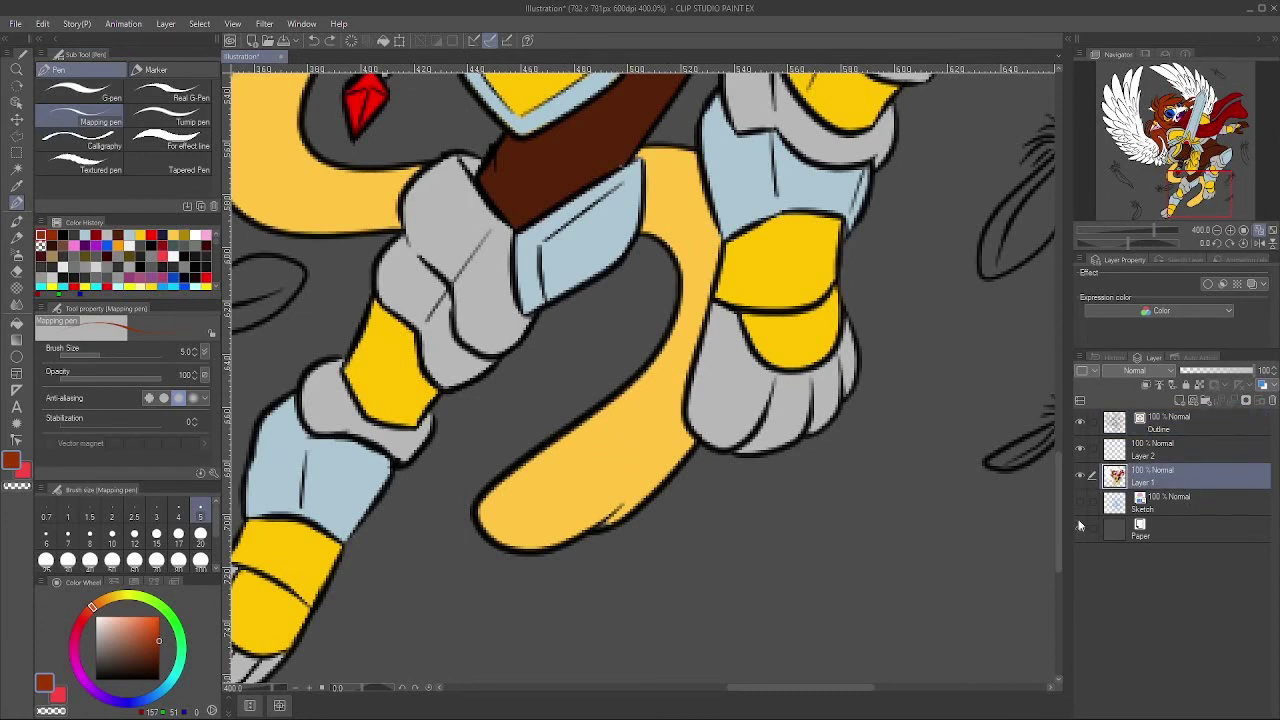
mouse_move(553, 441)
mouse_down()
mouse_move(617, 403)
mouse_move(561, 446)
mouse_move(621, 418)
mouse_move(606, 444)
mouse_move(644, 449)
mouse_move(630, 418)
mouse_up()
drag(566, 446, 611, 405)
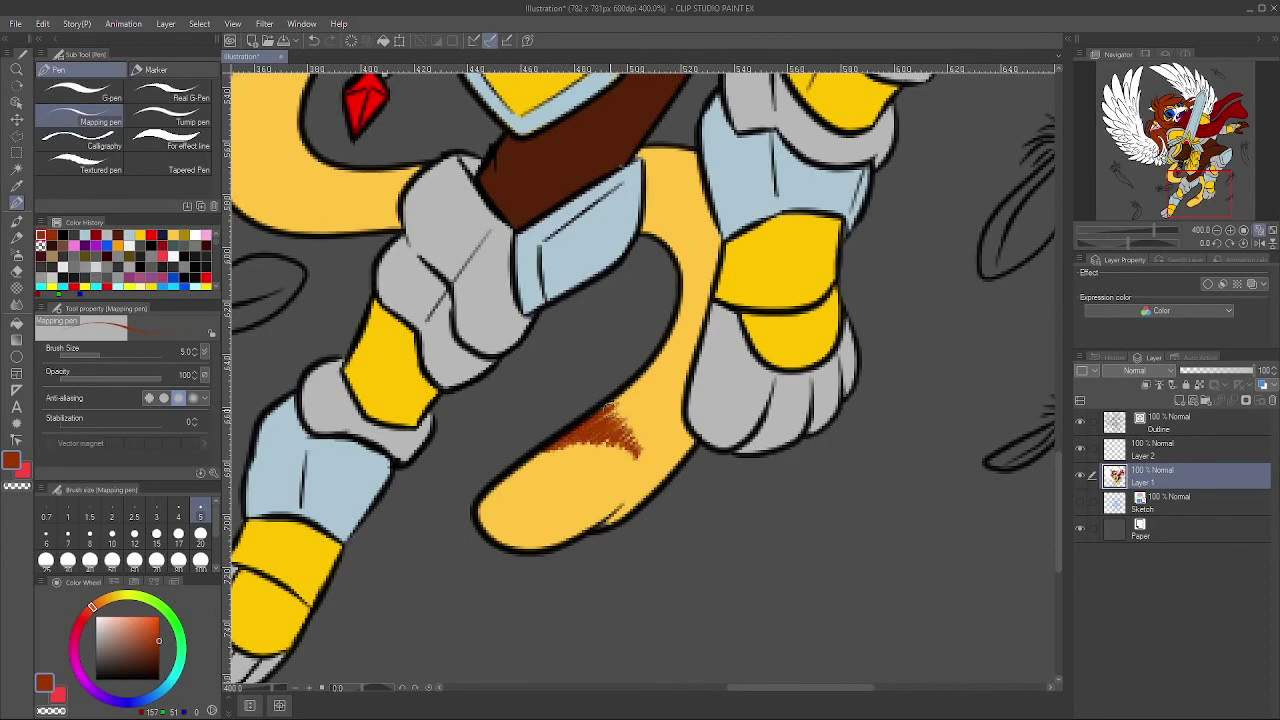
drag(685, 447, 690, 426)
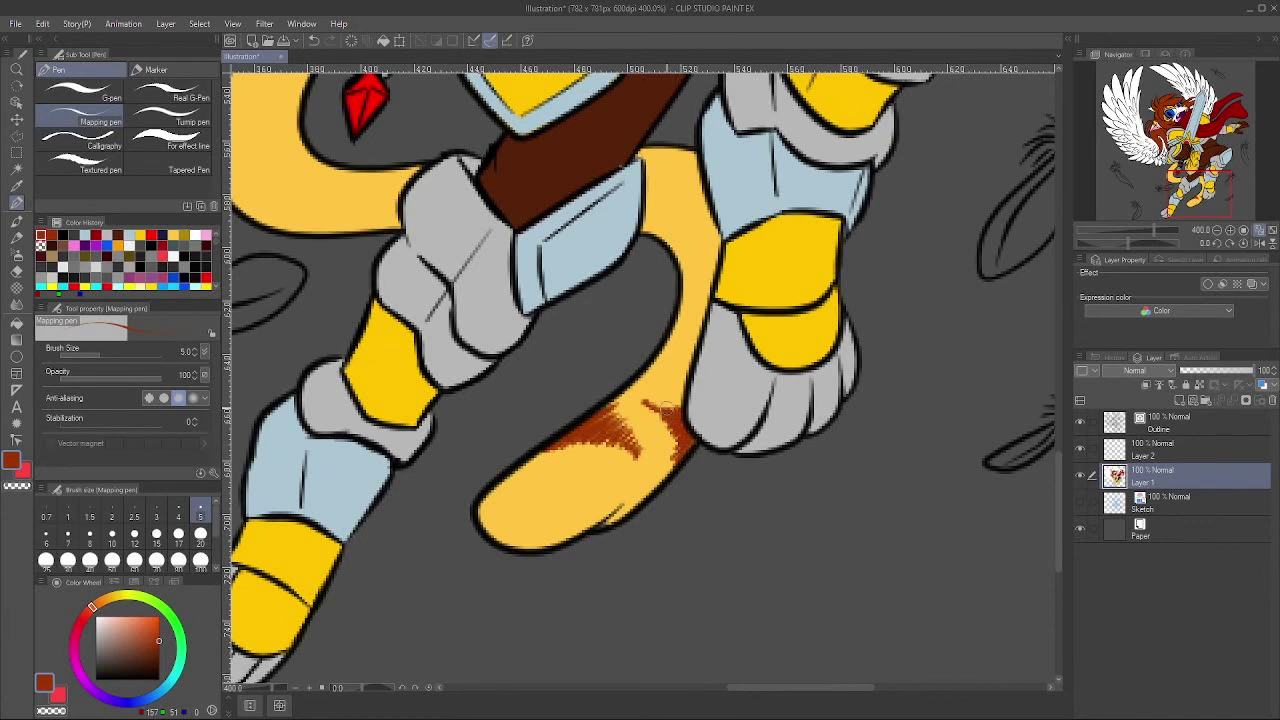
mouse_move(671, 335)
mouse_down()
mouse_move(664, 360)
mouse_move(690, 346)
mouse_up()
mouse_move(685, 279)
mouse_down()
mouse_move(712, 246)
mouse_move(660, 225)
mouse_move(698, 182)
mouse_move(664, 206)
mouse_move(708, 238)
mouse_move(875, 245)
mouse_up()
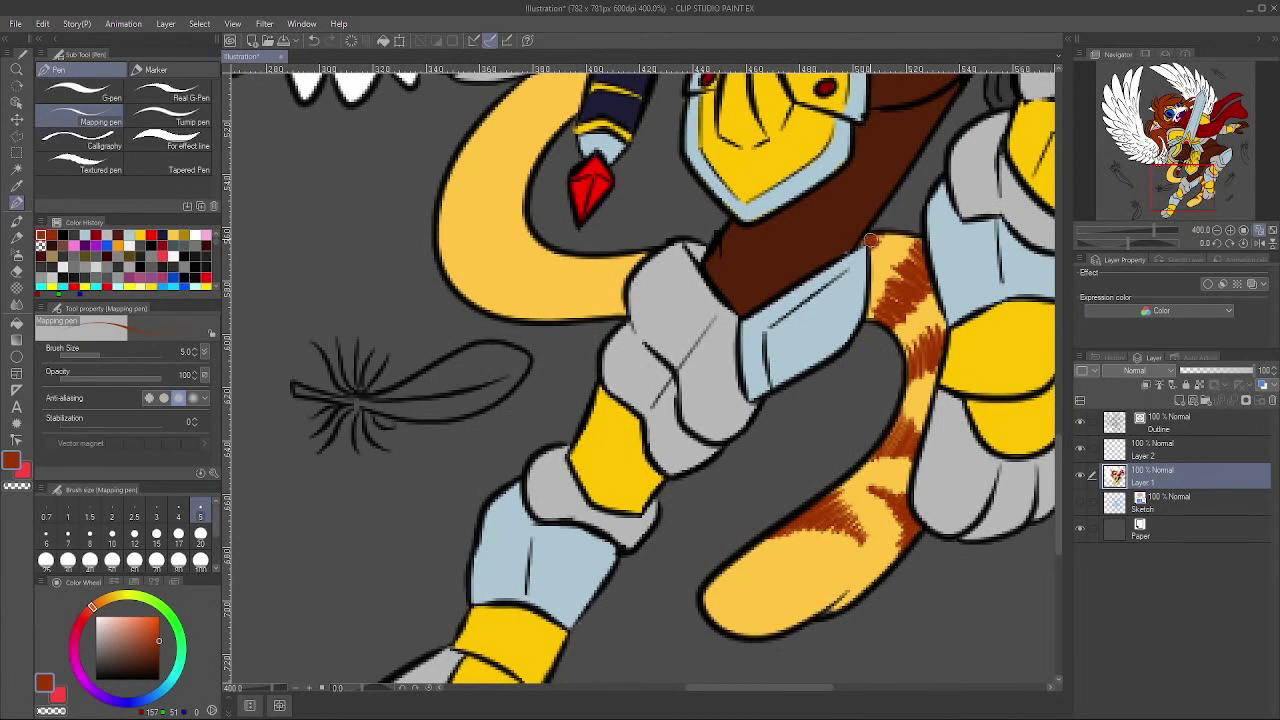
Step: Paint reddish-brown fur stripes along the remaining tail, from the knee armour around the curve and past the sword's grip
mouse_move(575, 259)
mouse_down()
mouse_move(557, 286)
mouse_move(578, 299)
mouse_move(524, 317)
mouse_move(580, 311)
mouse_move(545, 297)
mouse_move(591, 279)
mouse_up()
click(1185, 178)
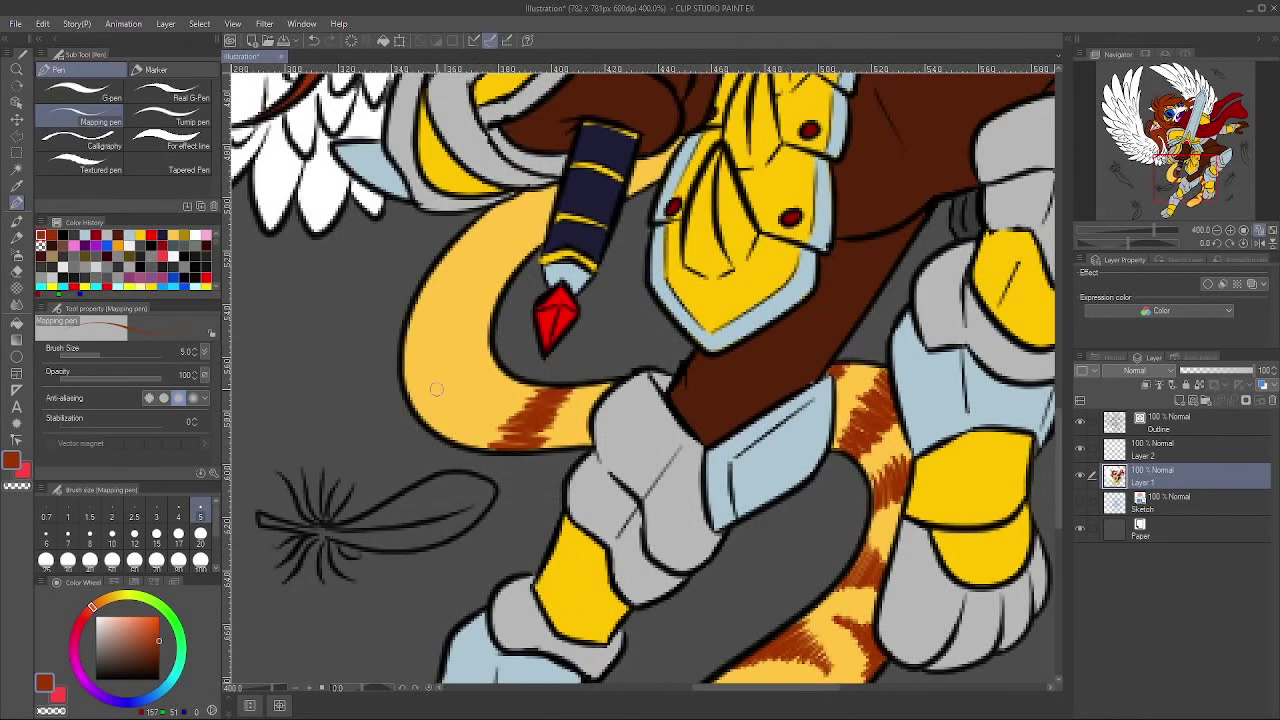
mouse_move(512, 378)
mouse_down()
mouse_move(434, 382)
mouse_move(430, 417)
mouse_up()
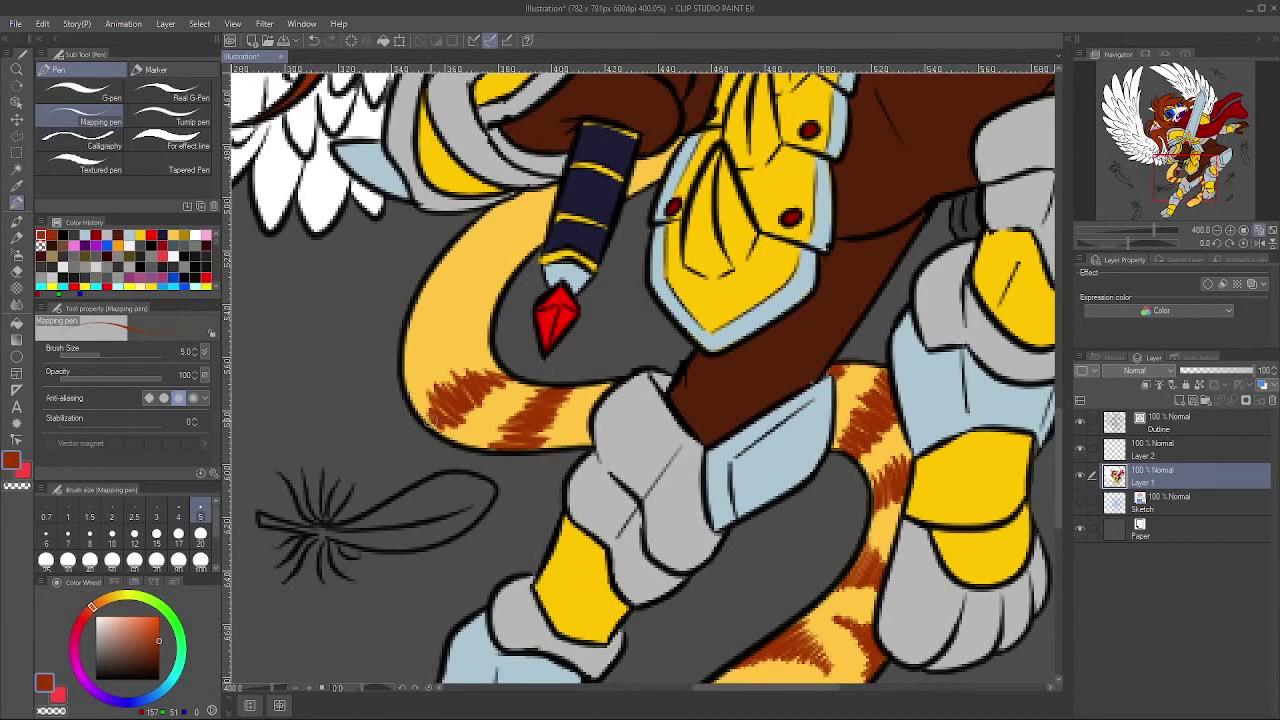
mouse_move(411, 324)
mouse_down()
mouse_move(456, 334)
mouse_move(492, 322)
mouse_move(507, 263)
mouse_move(452, 272)
mouse_move(475, 265)
mouse_move(475, 290)
mouse_move(490, 250)
mouse_move(458, 240)
mouse_move(503, 207)
mouse_move(520, 232)
mouse_move(488, 238)
mouse_up()
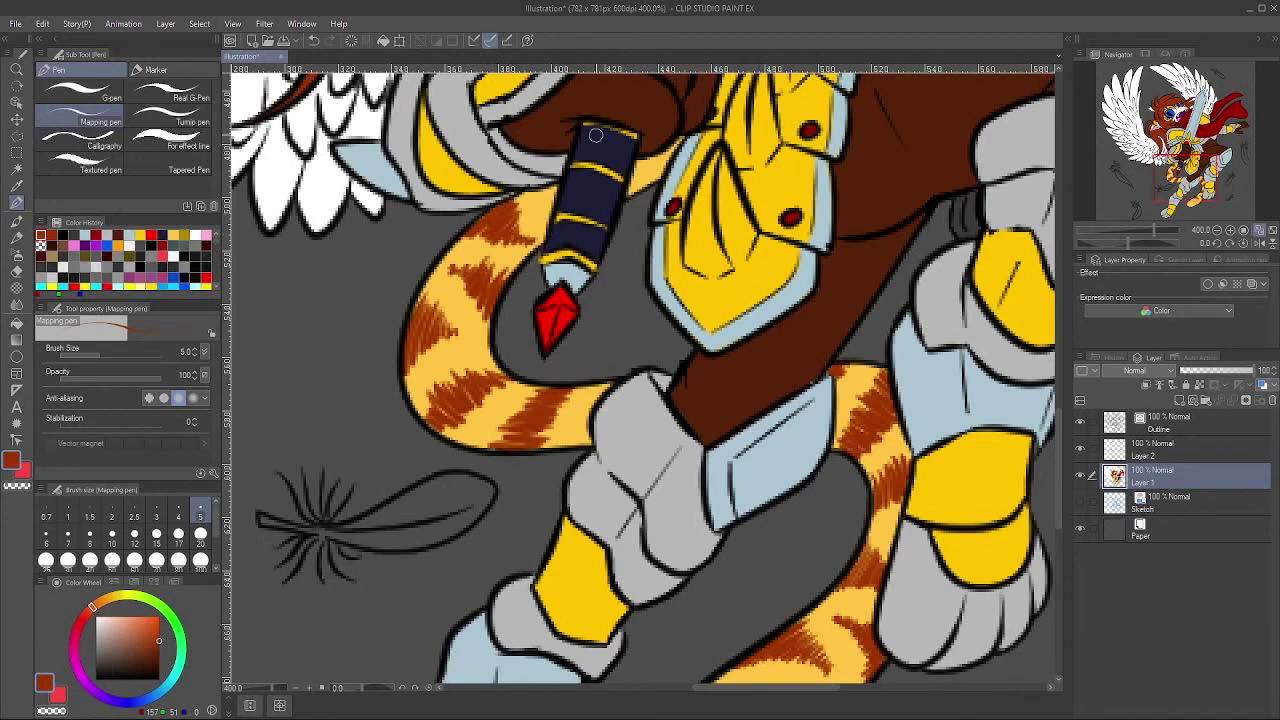
drag(640, 170, 647, 165)
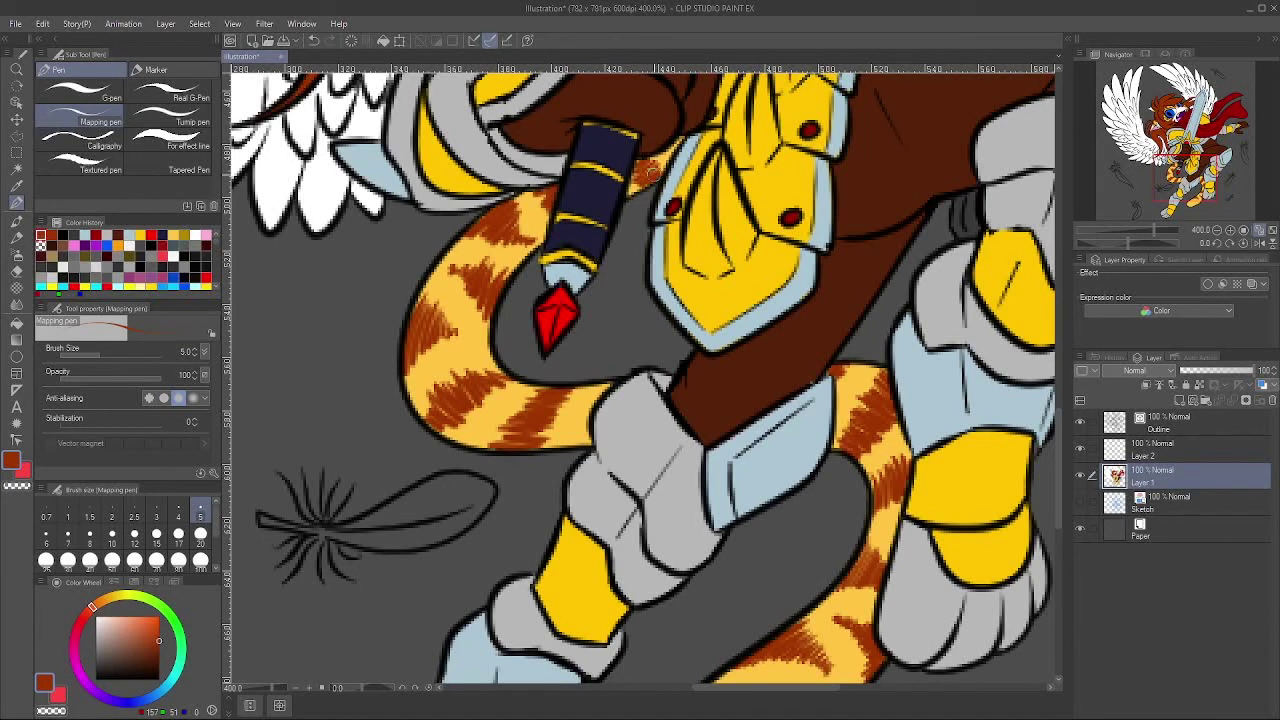
Step: Paint the tail's tip white with a ragged fur edge where it meets the orange
mouse_move(1190, 152)
mouse_down()
mouse_move(1211, 211)
mouse_move(1200, 209)
mouse_up()
click(96, 618)
scroll(597, 220, up, 2)
scroll(597, 220, left, 2)
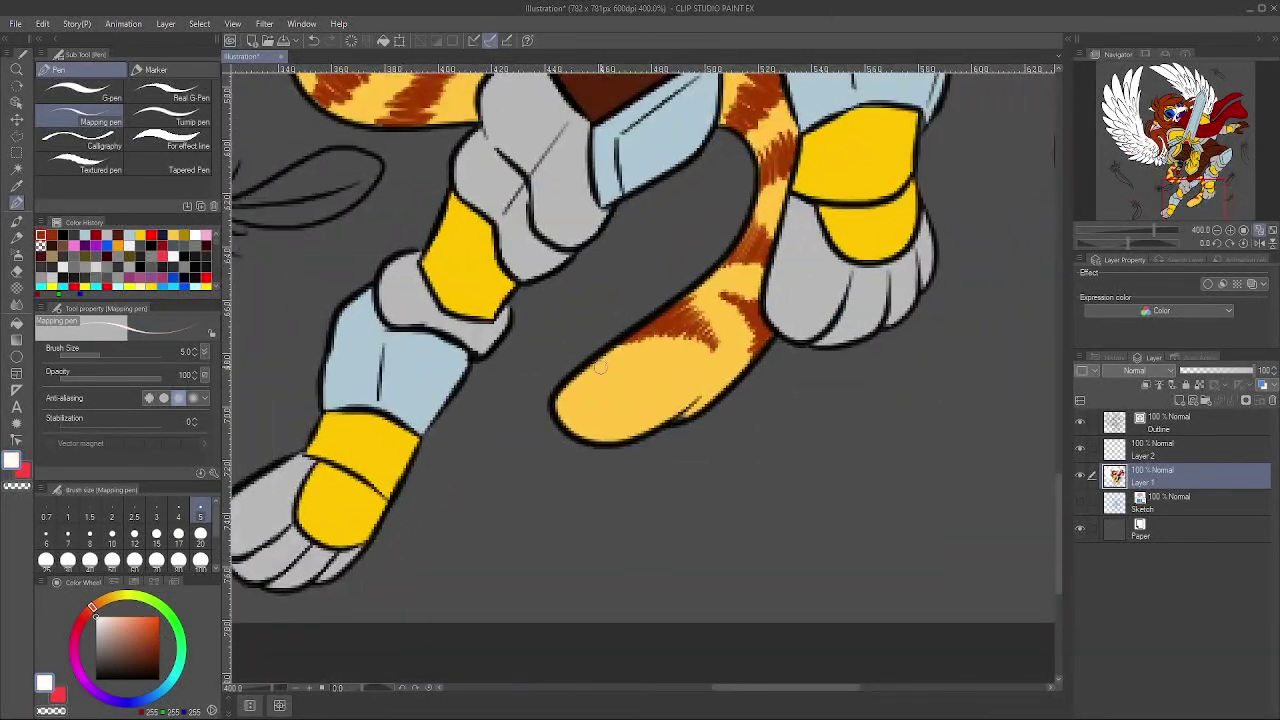
mouse_move(600, 368)
mouse_down()
mouse_move(668, 336)
mouse_move(683, 343)
mouse_move(674, 366)
mouse_move(716, 358)
mouse_move(702, 373)
mouse_move(710, 387)
mouse_move(676, 415)
mouse_move(699, 372)
mouse_move(569, 404)
mouse_move(599, 418)
mouse_move(694, 376)
mouse_up()
Step: Go over the left wing's feathers in white with brush size 20 to touch up the base colour
click(200, 531)
mouse_move(1215, 160)
mouse_down()
mouse_move(1186, 176)
mouse_move(1212, 129)
mouse_move(1132, 161)
mouse_move(1134, 141)
mouse_up()
alt+click(843, 381)
alt+click(712, 212)
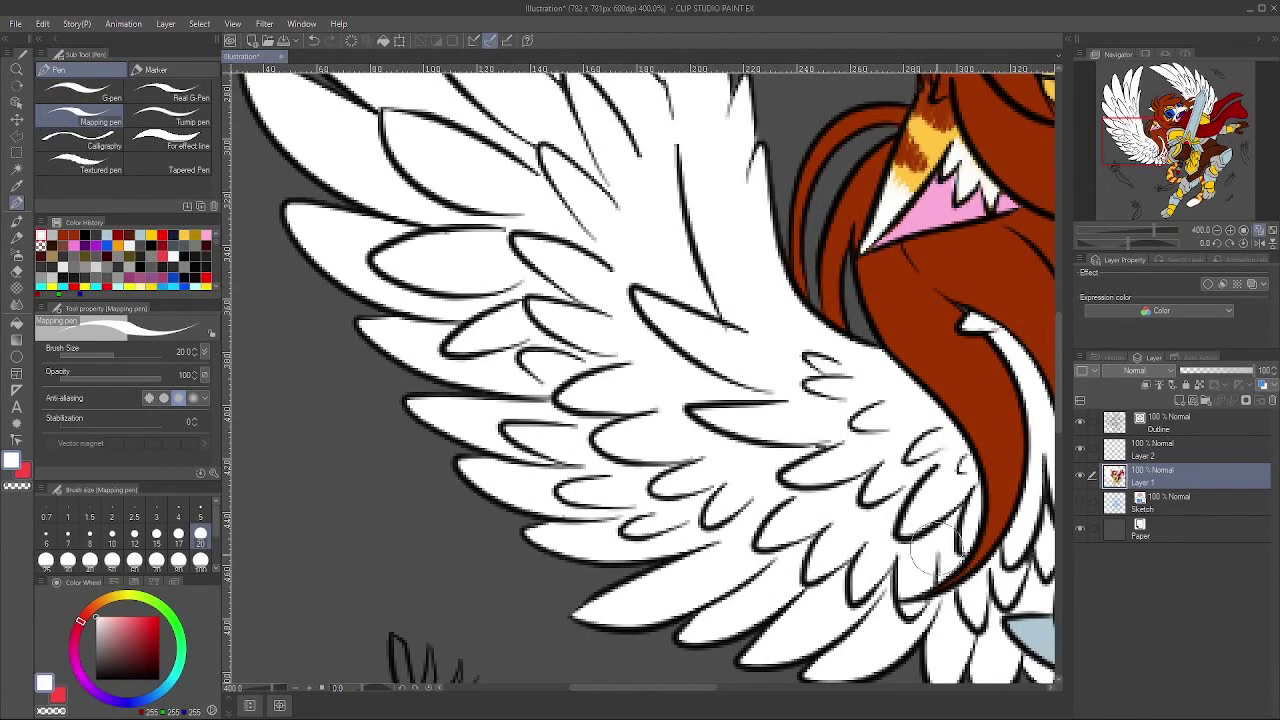
drag(1143, 133, 1130, 104)
mouse_move(746, 490)
mouse_down()
mouse_move(637, 140)
mouse_move(572, 284)
mouse_move(577, 308)
mouse_up()
click(1128, 98)
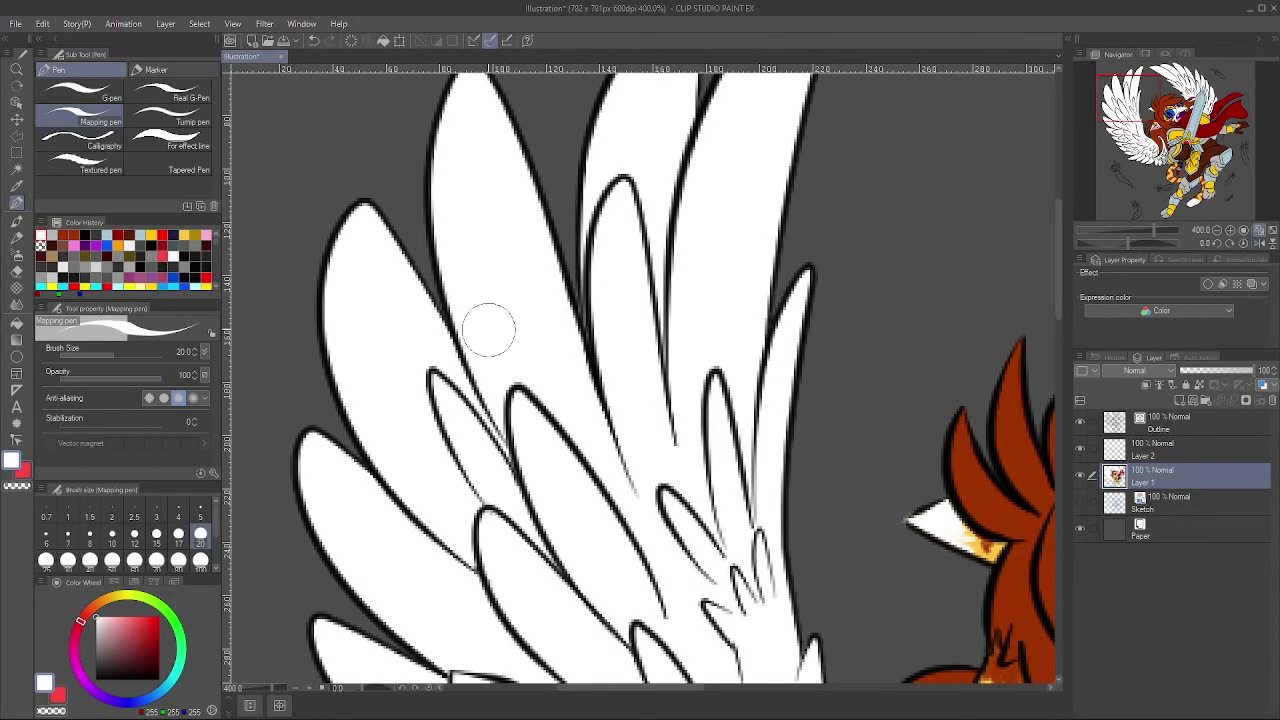
drag(1131, 109, 1142, 153)
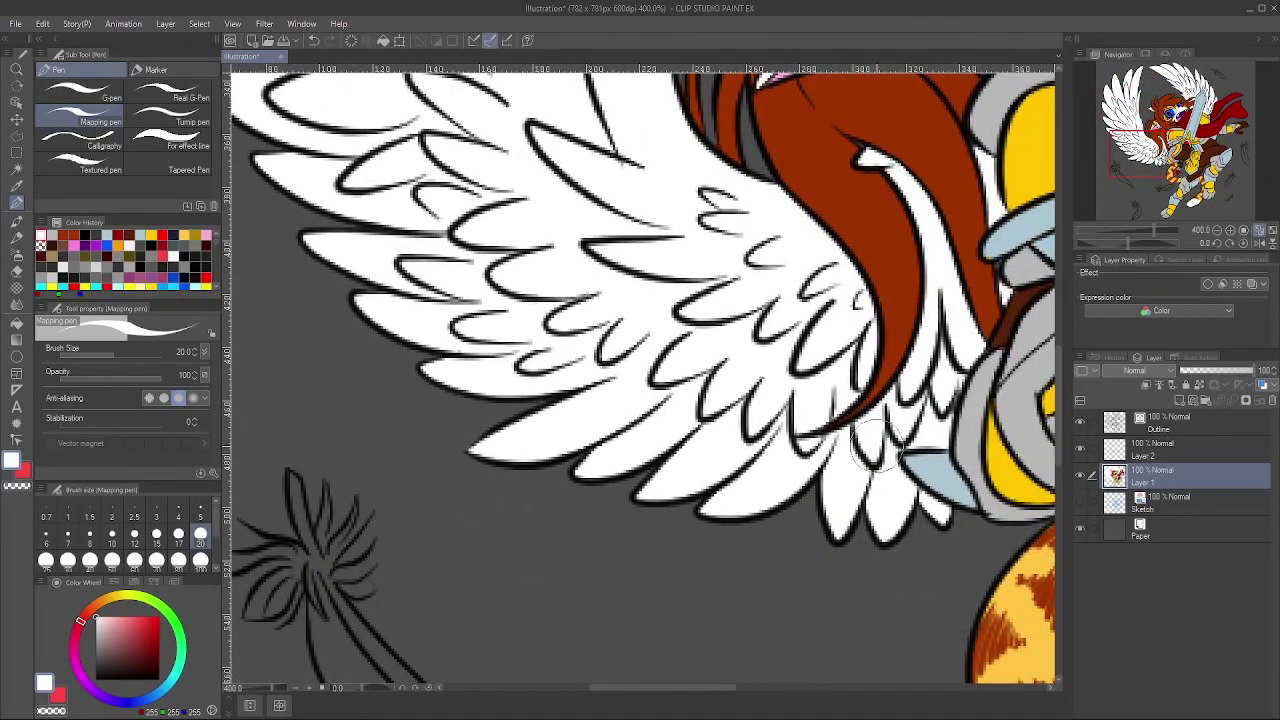
drag(1147, 149, 1146, 146)
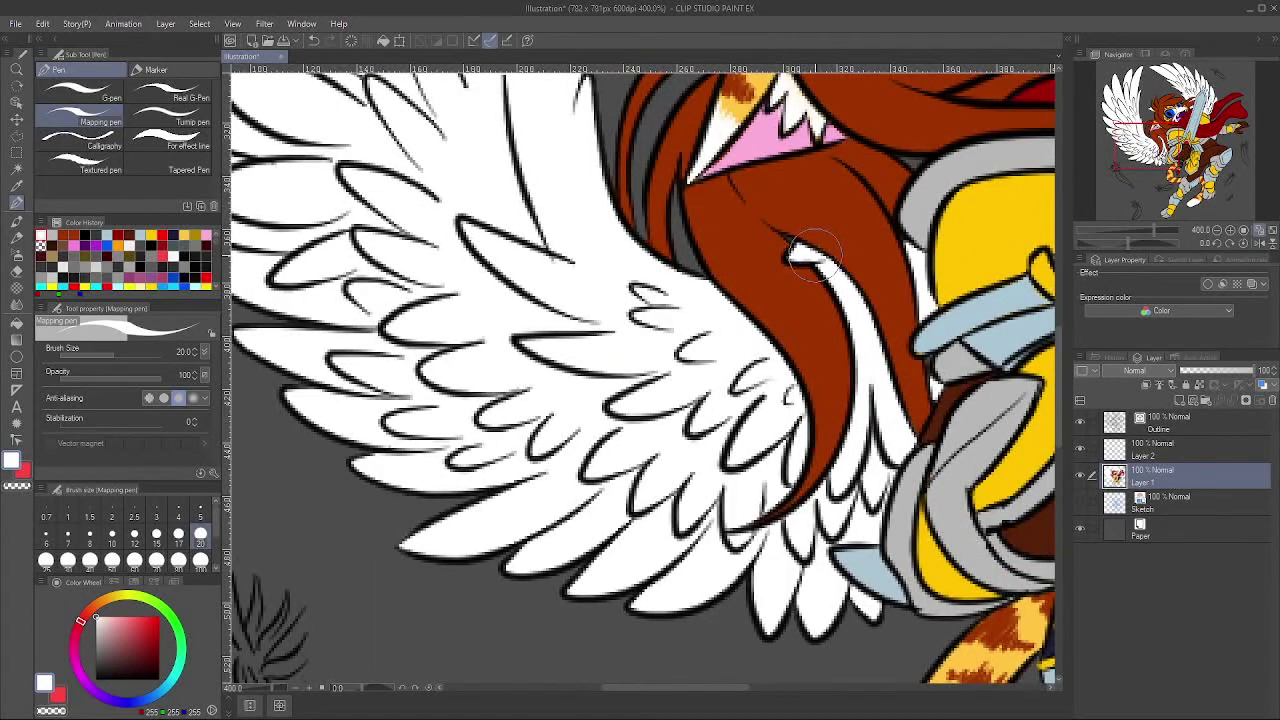
click(1159, 142)
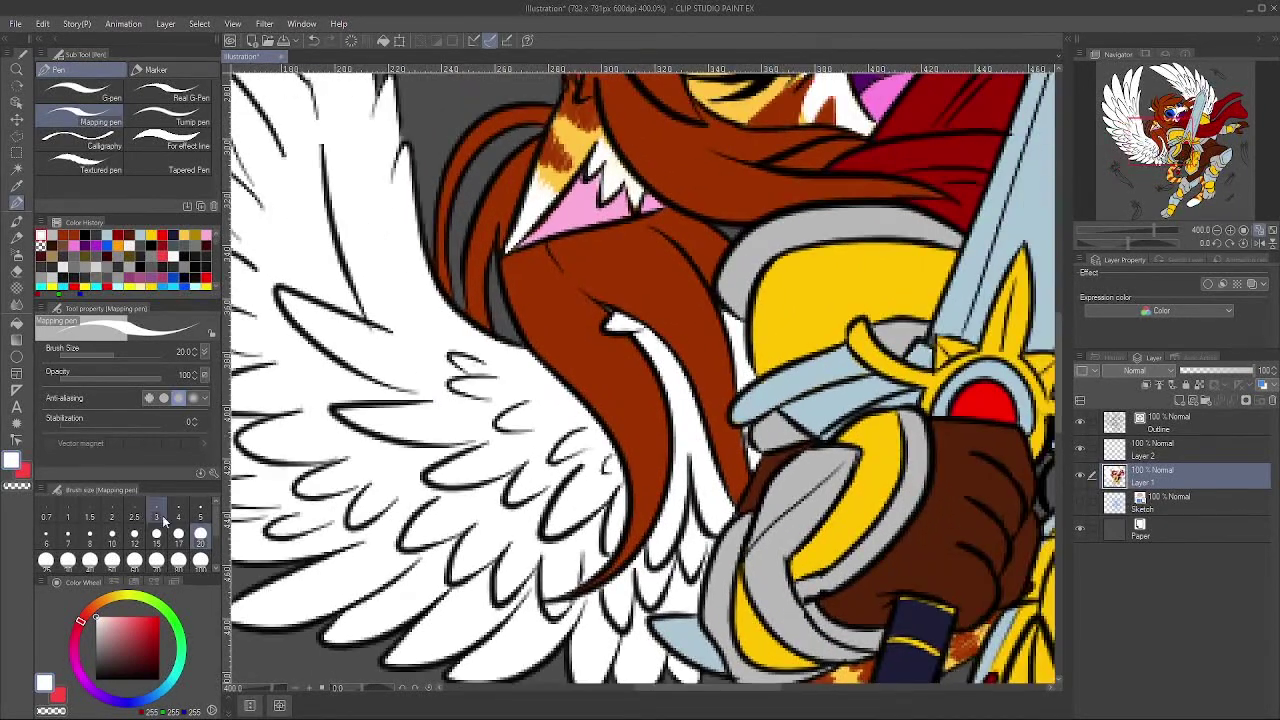
Step: Touch up the reddish-brown hair edge beside the gauntlet with brush size 12, then pick white again from the wing
click(134, 536)
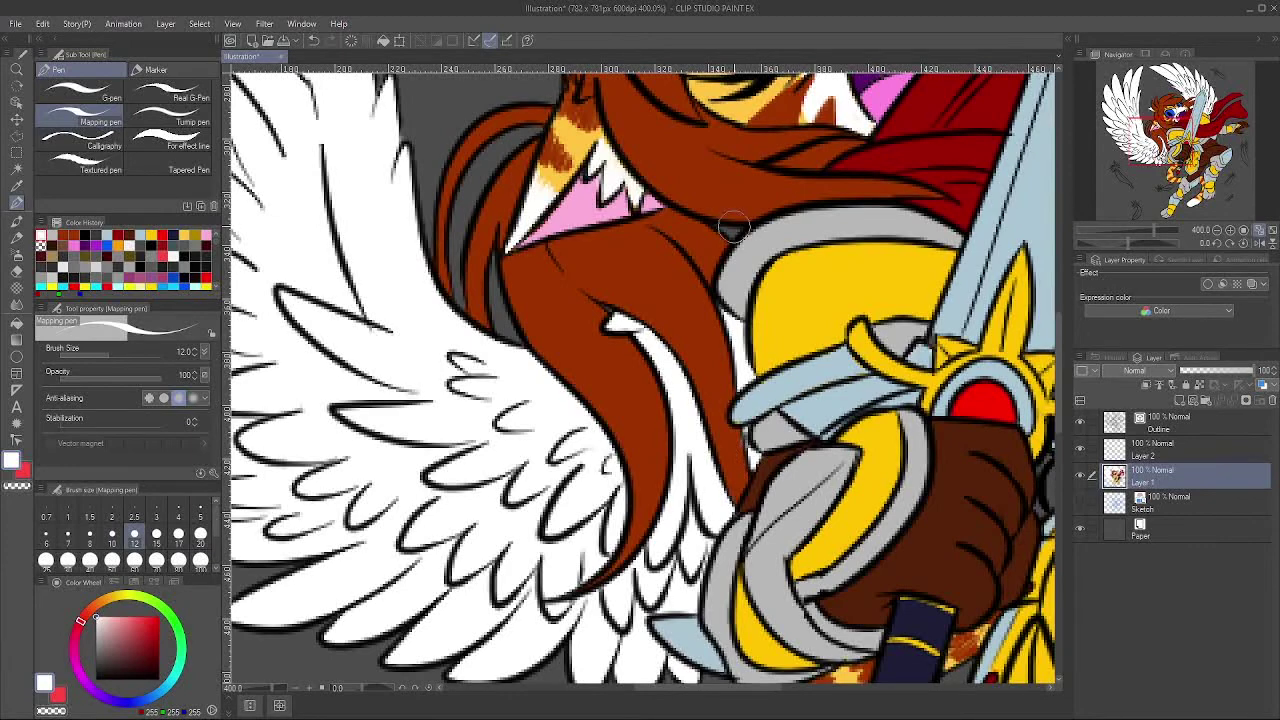
alt+click(738, 411)
alt+click(737, 466)
drag(740, 473, 734, 443)
alt+click(523, 383)
Step: Touch up the white base colour of the wing feathers behind the sword blade
drag(1168, 142, 1199, 104)
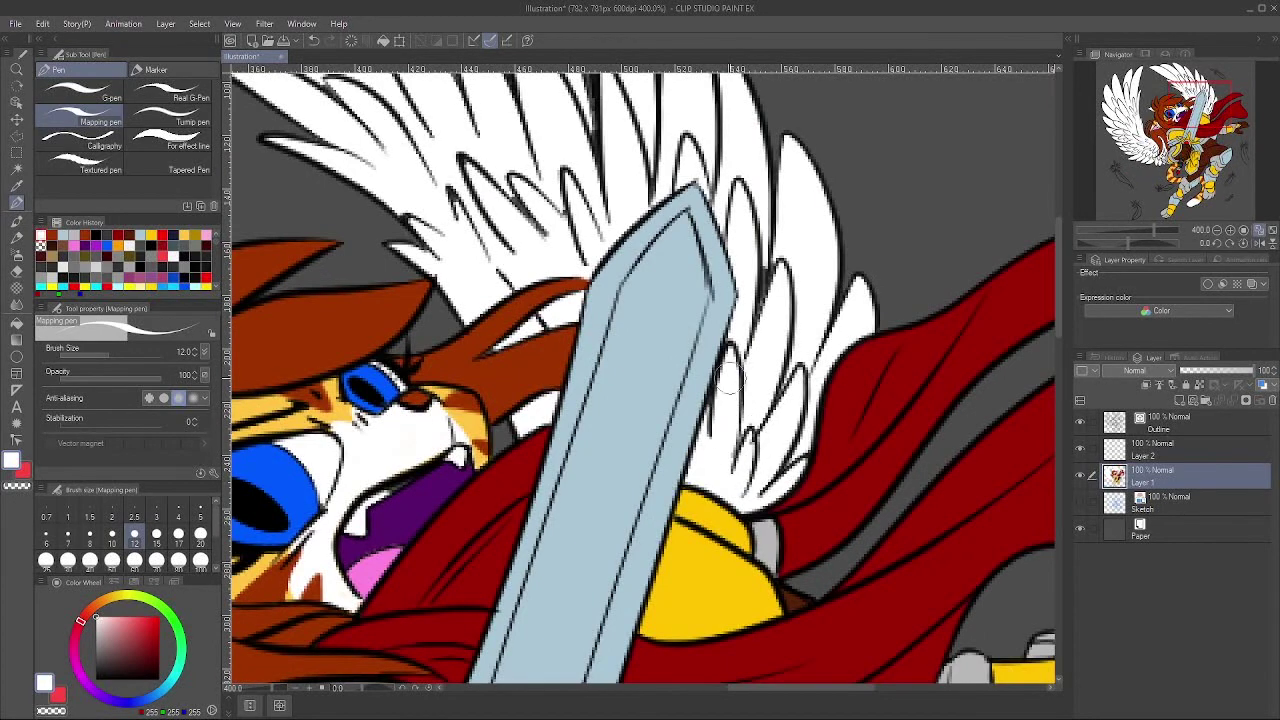
drag(779, 269, 734, 389)
drag(657, 285, 727, 300)
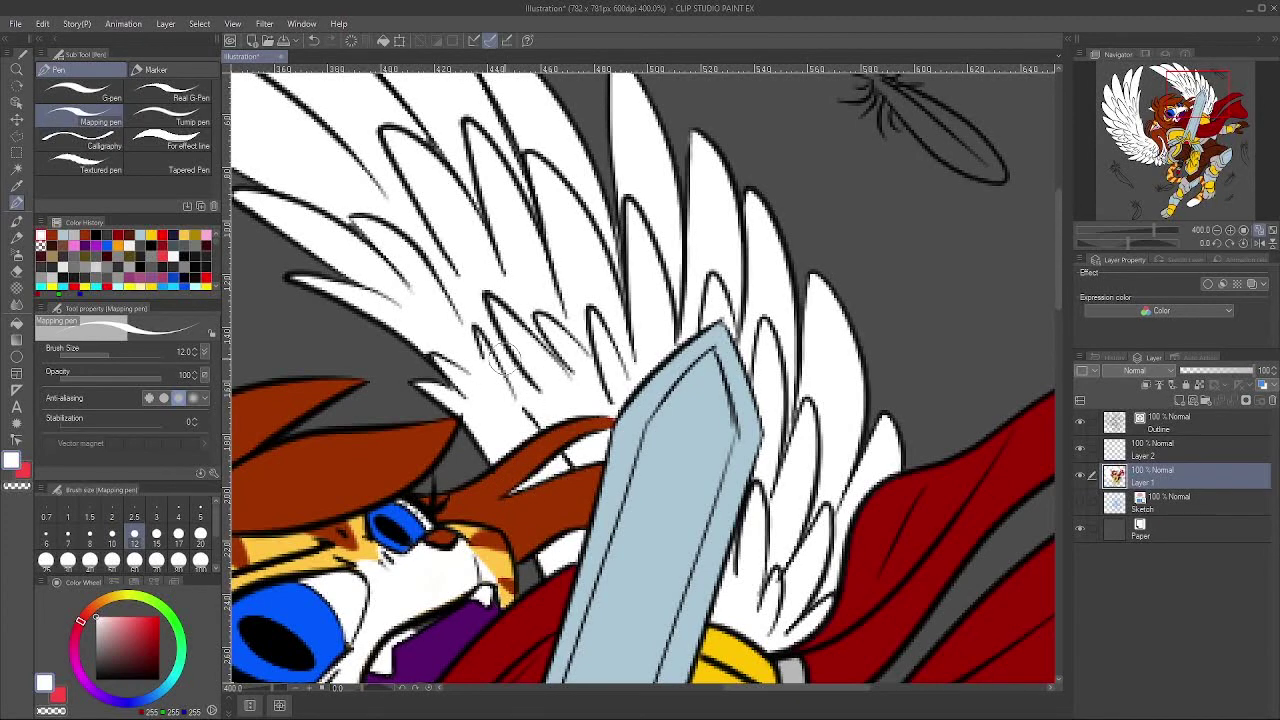
drag(624, 232, 818, 405)
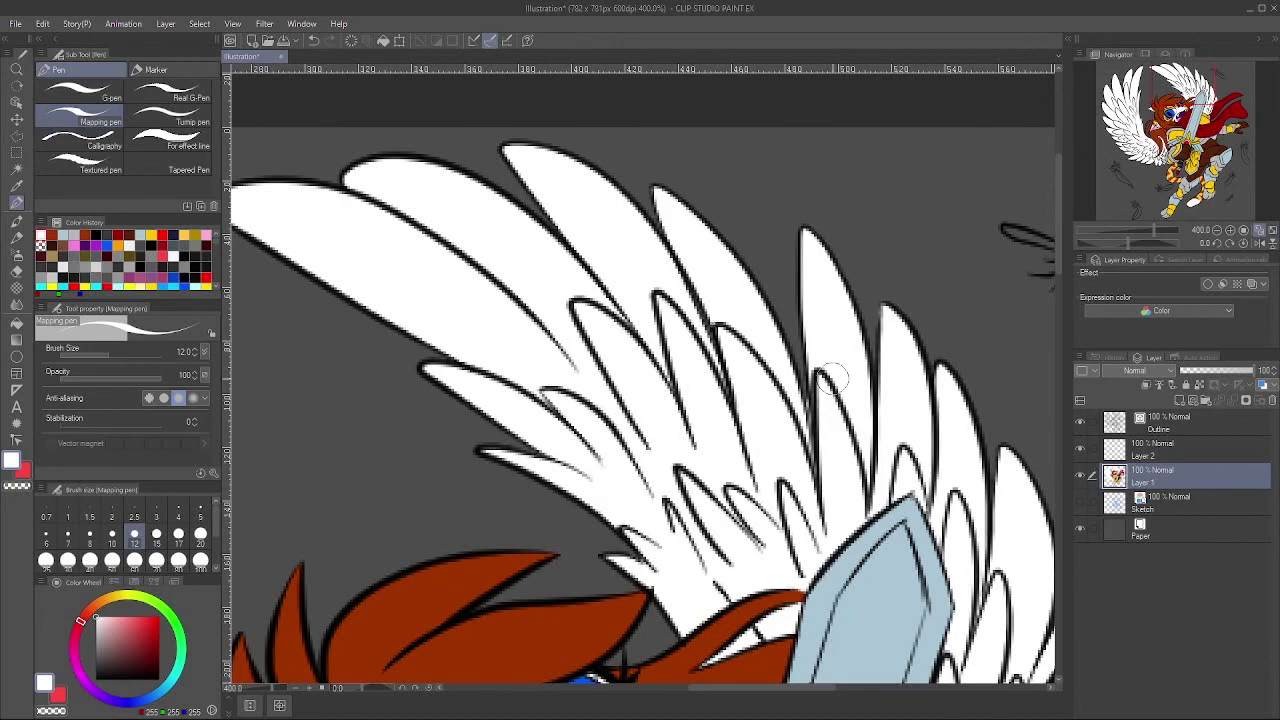
Step: Paint the loose feather above the cape and the large one beside the raised knee white, including their wispy barbs
mouse_move(980, 340)
mouse_down()
mouse_move(261, 109)
mouse_move(582, 346)
mouse_up()
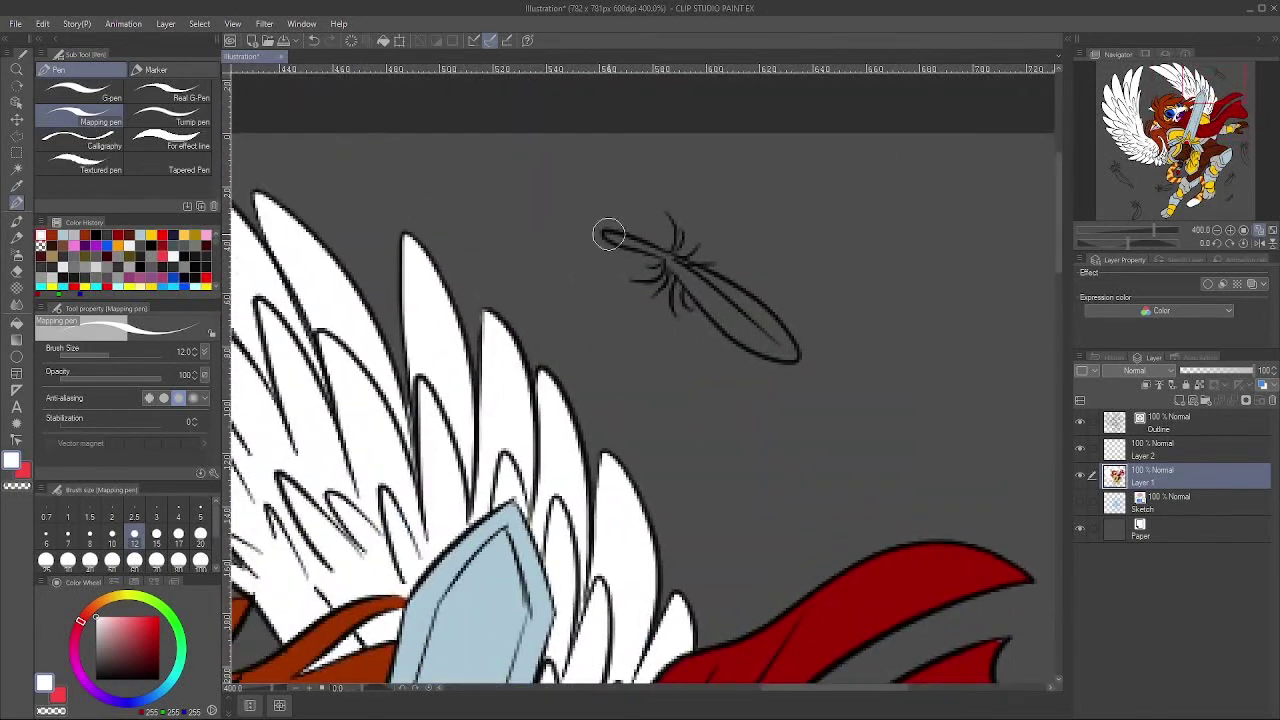
mouse_move(609, 235)
mouse_down()
mouse_move(693, 273)
mouse_move(681, 276)
mouse_move(786, 355)
mouse_move(707, 290)
mouse_move(727, 297)
mouse_move(681, 276)
mouse_move(689, 304)
mouse_move(659, 262)
mouse_up()
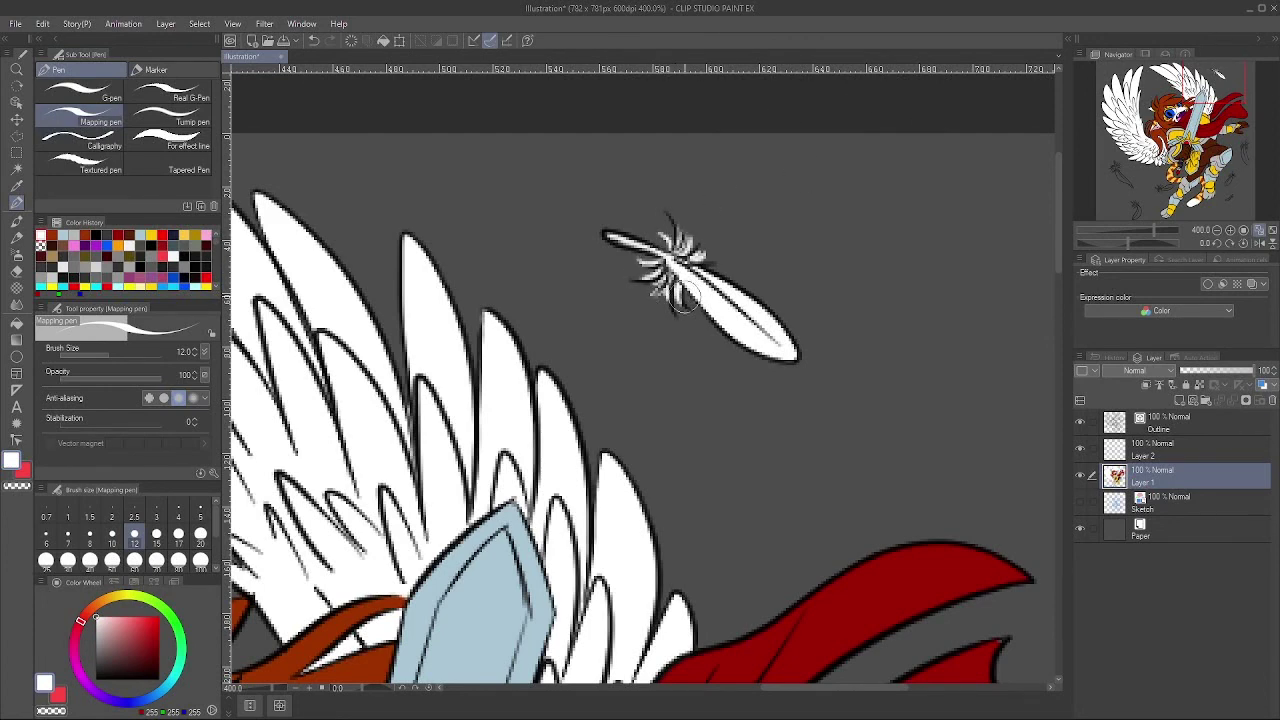
drag(1236, 108, 1243, 154)
drag(701, 213, 664, 438)
mouse_move(674, 274)
mouse_down()
mouse_move(645, 392)
mouse_move(708, 506)
mouse_move(686, 496)
mouse_move(710, 511)
mouse_move(675, 280)
mouse_move(691, 415)
mouse_move(687, 375)
mouse_move(721, 494)
mouse_move(673, 300)
mouse_move(685, 258)
mouse_move(652, 305)
mouse_up()
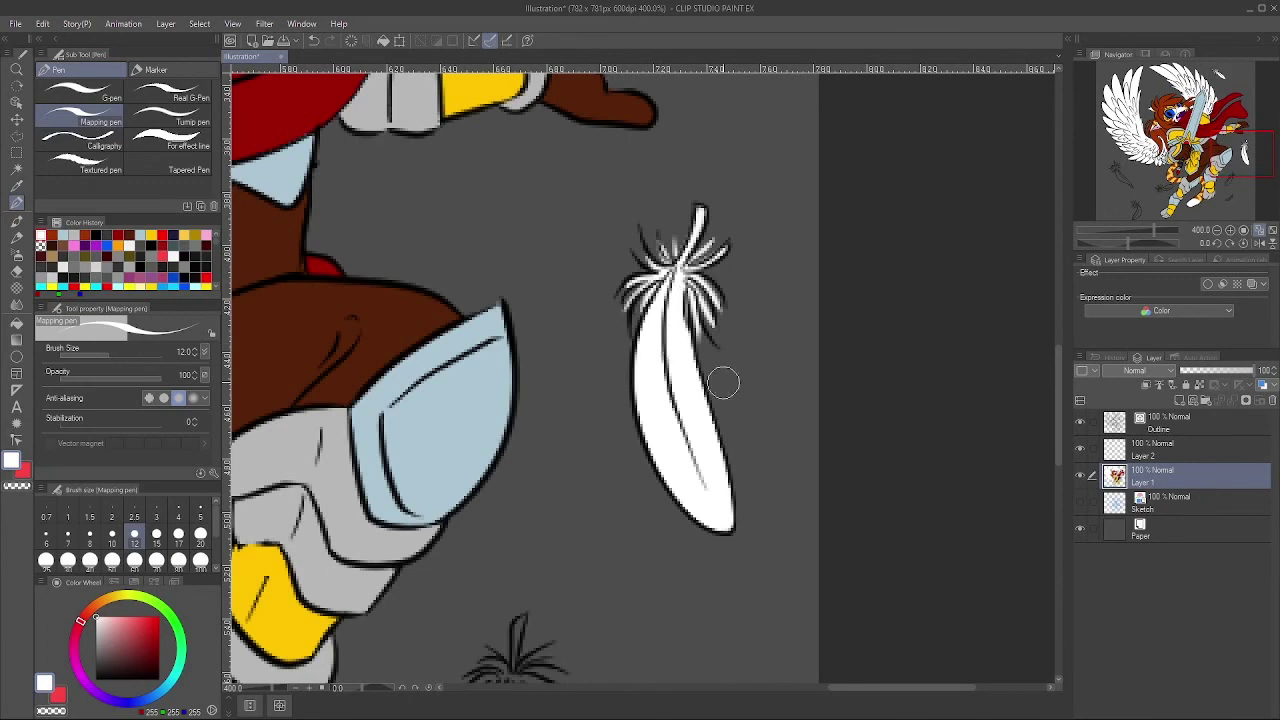
drag(712, 332, 727, 348)
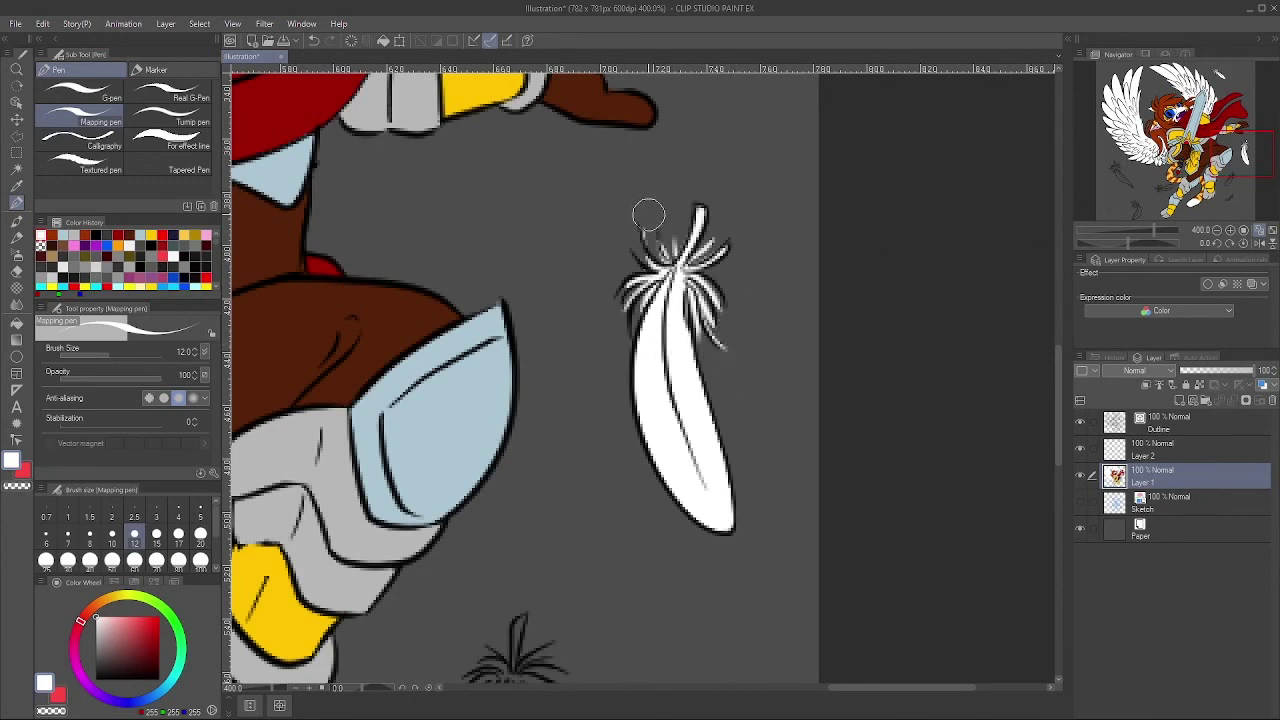
drag(621, 295, 628, 338)
Step: Paint the two smaller loose feathers at the canvas's lower right white, including their barbs
drag(852, 608, 956, 166)
mouse_move(621, 180)
mouse_down()
mouse_move(575, 330)
mouse_move(530, 360)
mouse_move(583, 318)
mouse_move(612, 215)
mouse_move(655, 240)
mouse_move(627, 221)
mouse_move(585, 230)
mouse_move(613, 236)
mouse_up()
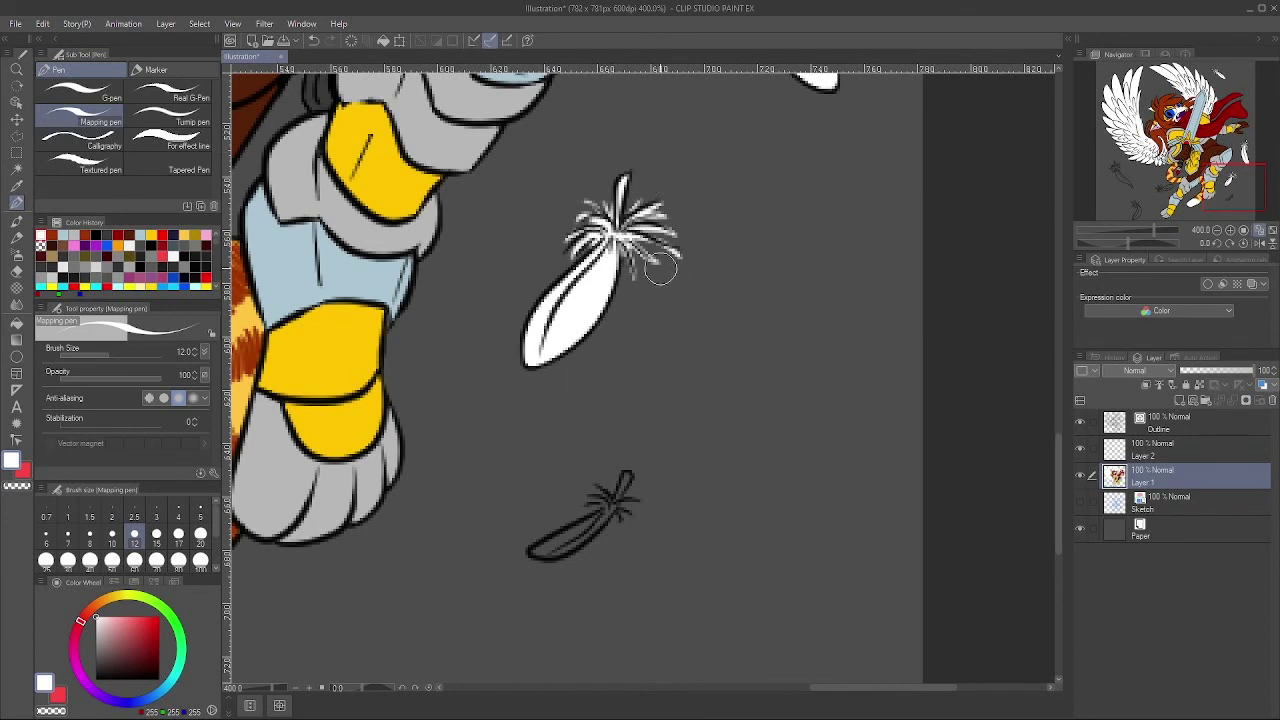
mouse_move(599, 464)
mouse_down()
mouse_move(720, 266)
mouse_move(724, 322)
mouse_move(666, 350)
mouse_move(745, 300)
mouse_move(755, 320)
mouse_move(760, 300)
mouse_move(711, 298)
mouse_move(738, 304)
mouse_up()
drag(714, 324, 738, 308)
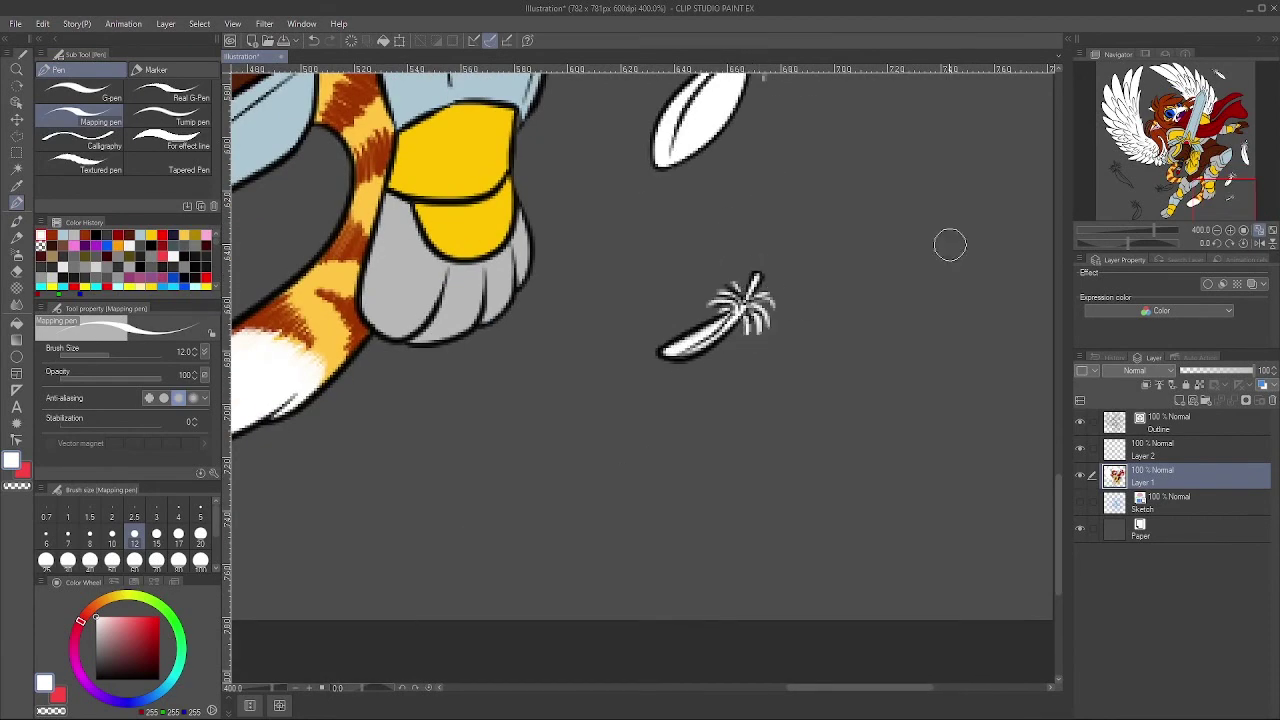
Step: Paint the remaining loose feathers below the left wing and beside the front leg white, including their barbs
drag(1220, 202, 1158, 202)
mouse_move(601, 208)
mouse_down()
mouse_move(701, 215)
mouse_move(812, 175)
mouse_move(807, 206)
mouse_move(736, 231)
mouse_move(670, 222)
mouse_move(751, 213)
mouse_move(670, 212)
mouse_move(674, 187)
mouse_move(661, 210)
mouse_move(637, 173)
mouse_move(618, 205)
mouse_move(657, 225)
mouse_move(647, 160)
mouse_move(655, 233)
mouse_move(625, 268)
mouse_move(649, 268)
mouse_move(672, 232)
mouse_move(700, 272)
mouse_up()
mouse_move(350, 440)
mouse_down()
mouse_move(611, 275)
mouse_move(576, 445)
mouse_move(634, 408)
mouse_move(573, 450)
mouse_move(620, 270)
mouse_move(554, 240)
mouse_move(610, 255)
mouse_move(605, 207)
mouse_move(630, 262)
mouse_move(560, 285)
mouse_move(570, 312)
mouse_move(639, 281)
mouse_up()
drag(1138, 210, 1125, 174)
drag(517, 214, 573, 354)
mouse_move(541, 308)
mouse_down()
mouse_move(648, 475)
mouse_move(700, 500)
mouse_move(760, 562)
mouse_move(675, 455)
mouse_up()
mouse_move(553, 361)
mouse_down()
mouse_move(676, 472)
mouse_move(651, 450)
mouse_move(660, 432)
mouse_up()
key(e)
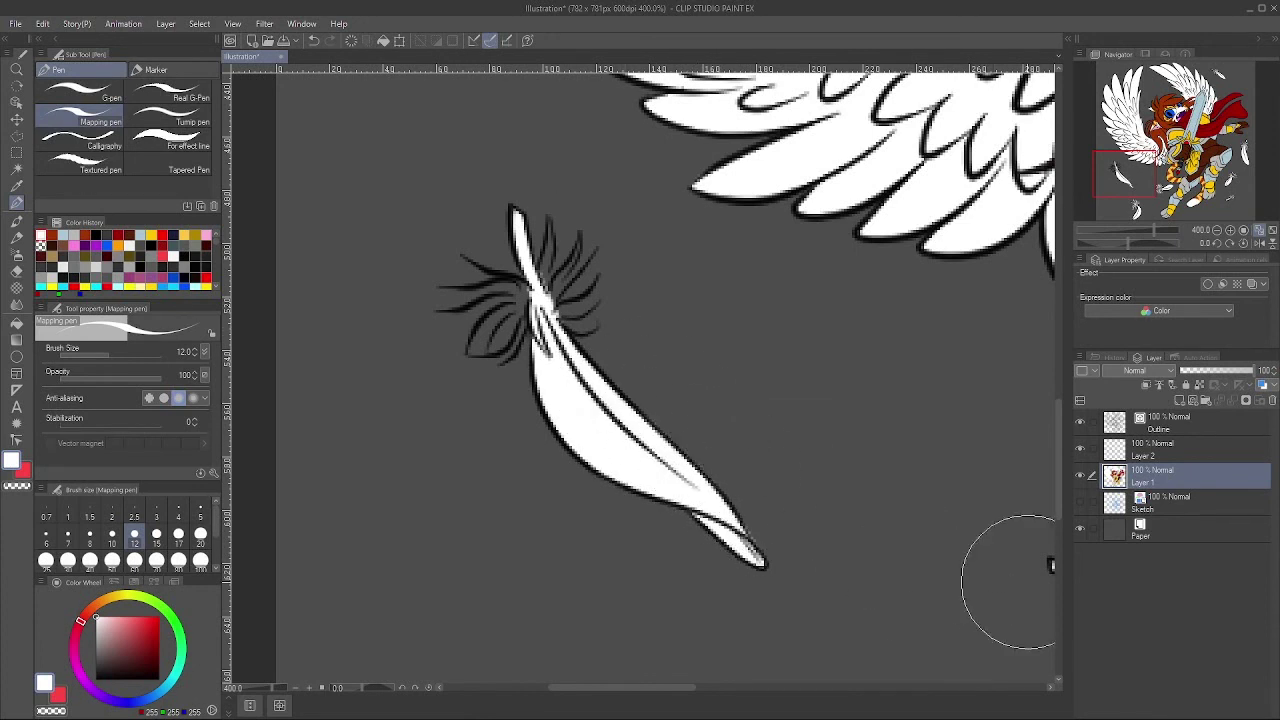
mouse_move(548, 291)
mouse_down()
mouse_move(571, 214)
mouse_move(560, 255)
mouse_move(580, 291)
mouse_move(565, 305)
mouse_move(530, 290)
mouse_move(505, 345)
mouse_move(488, 305)
mouse_move(430, 289)
mouse_move(470, 300)
mouse_move(450, 270)
mouse_move(530, 275)
mouse_move(486, 335)
mouse_move(529, 371)
mouse_up()
Step: Set the blending mode of Layer 2 to Multiply
click(1244, 230)
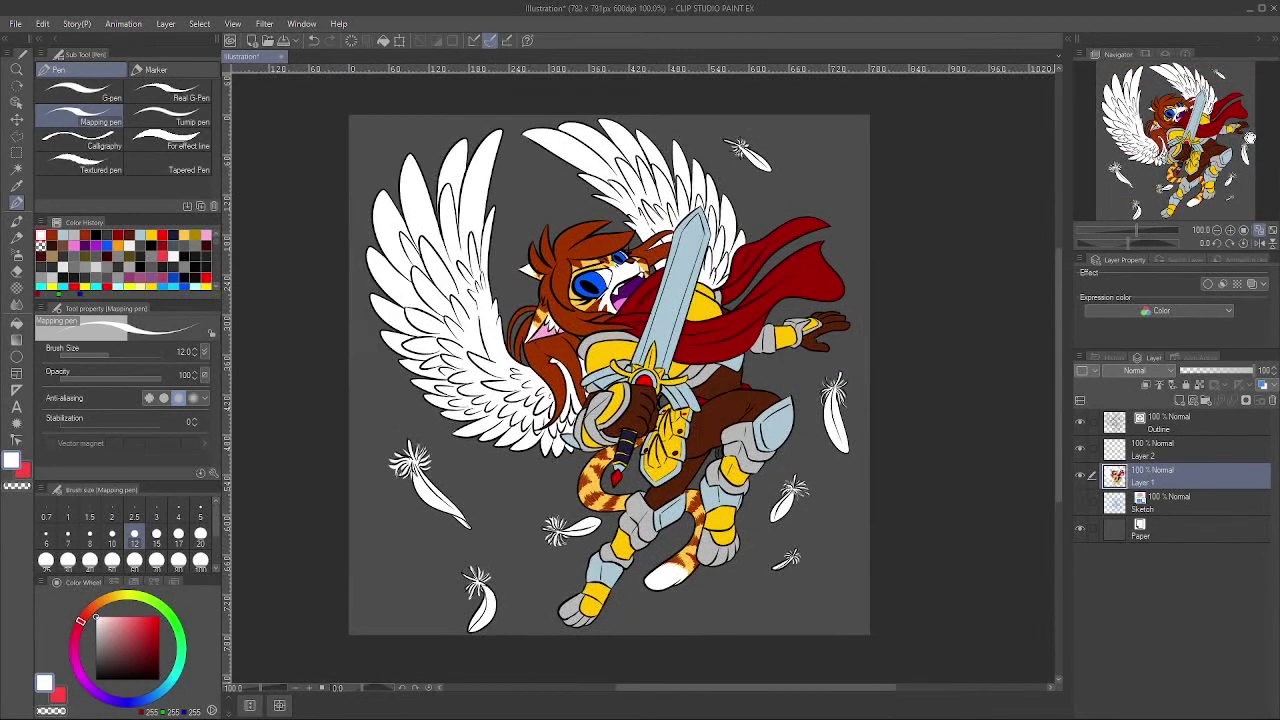
click(1180, 450)
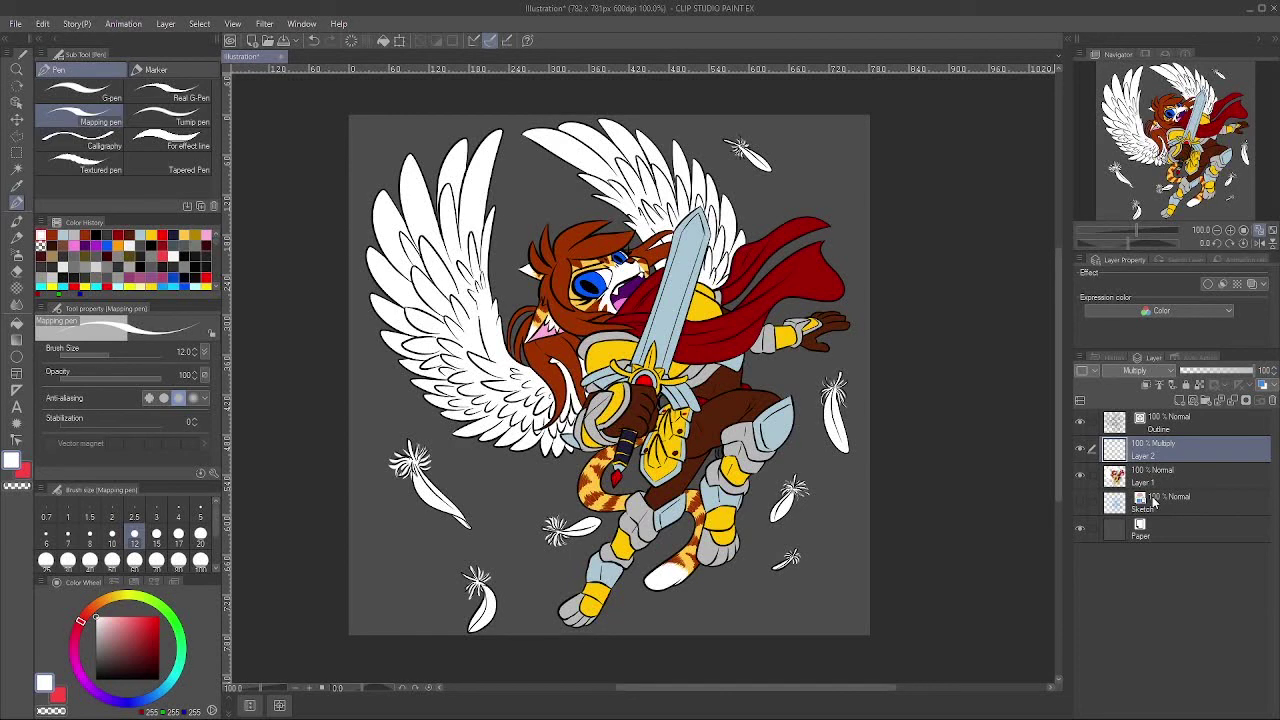
click(406, 716)
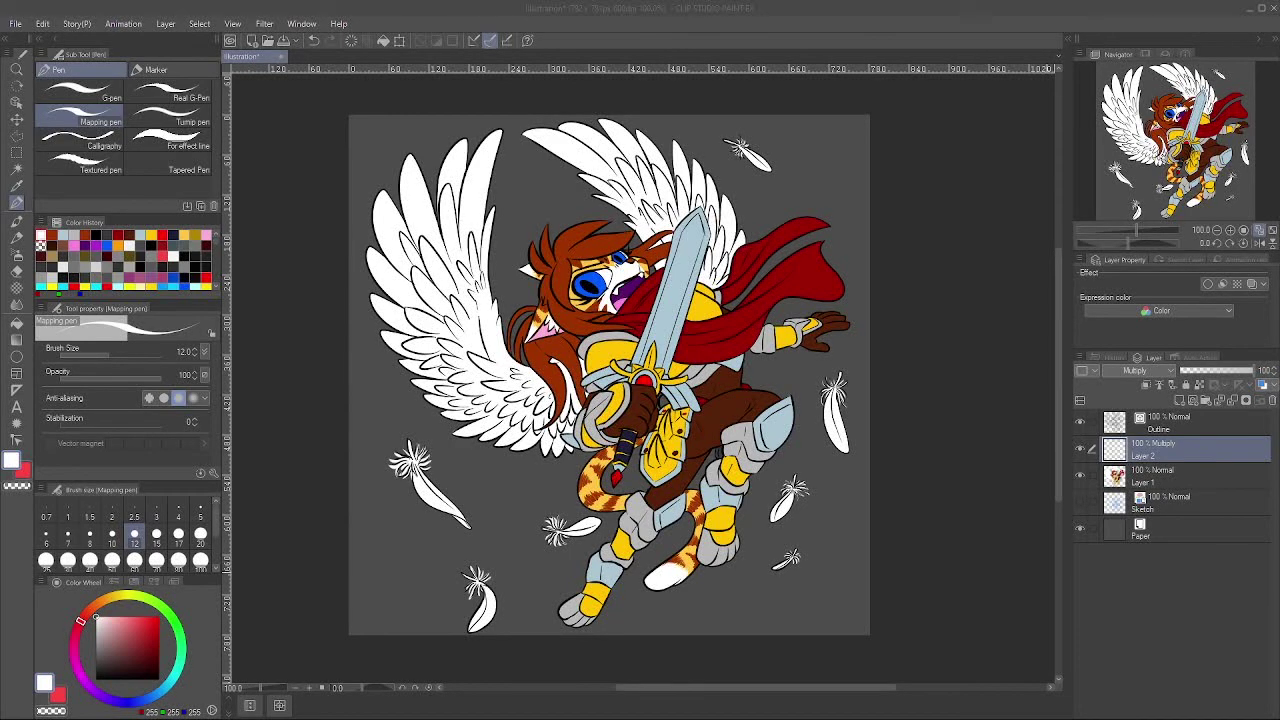
scroll(712, 534, up, 4)
drag(905, 433, 852, 522)
scroll(978, 287, down, 4)
Step: Load the painted area of Layer 1 as a selection and make Layer 2 the active layer
click(1180, 476)
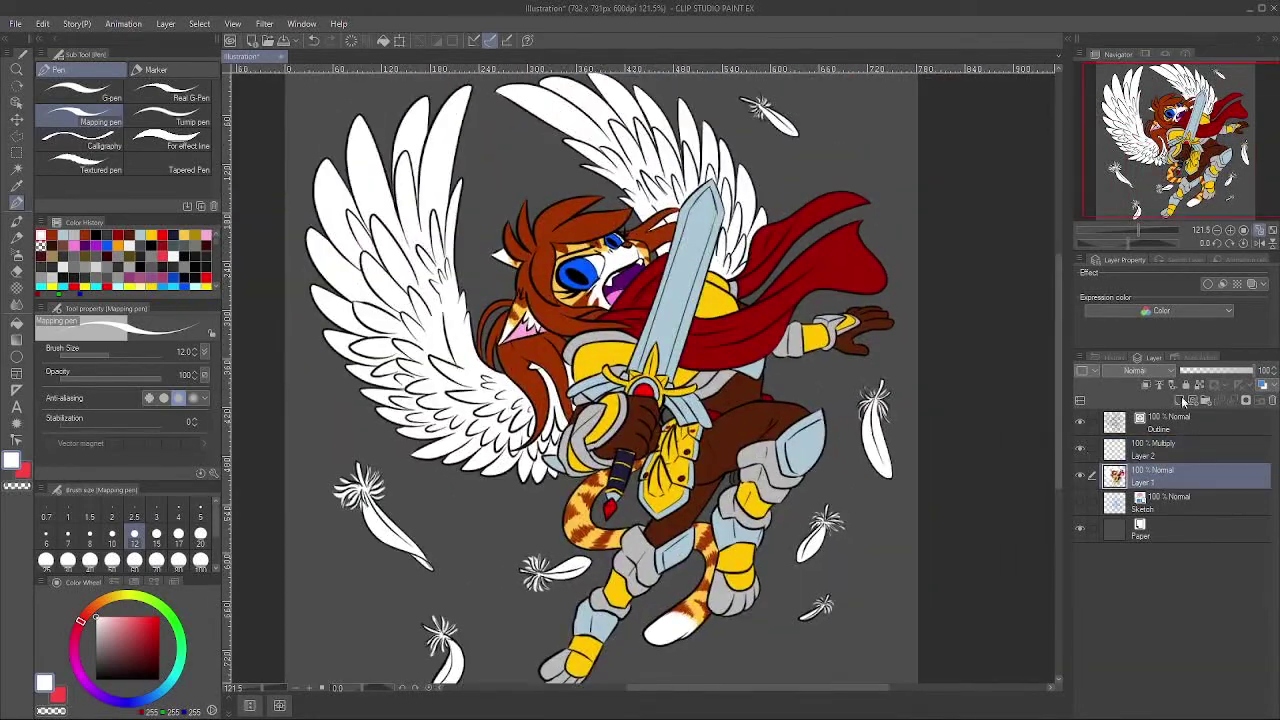
ctrl+click(1114, 476)
scroll(684, 382, down, 1)
click(1180, 456)
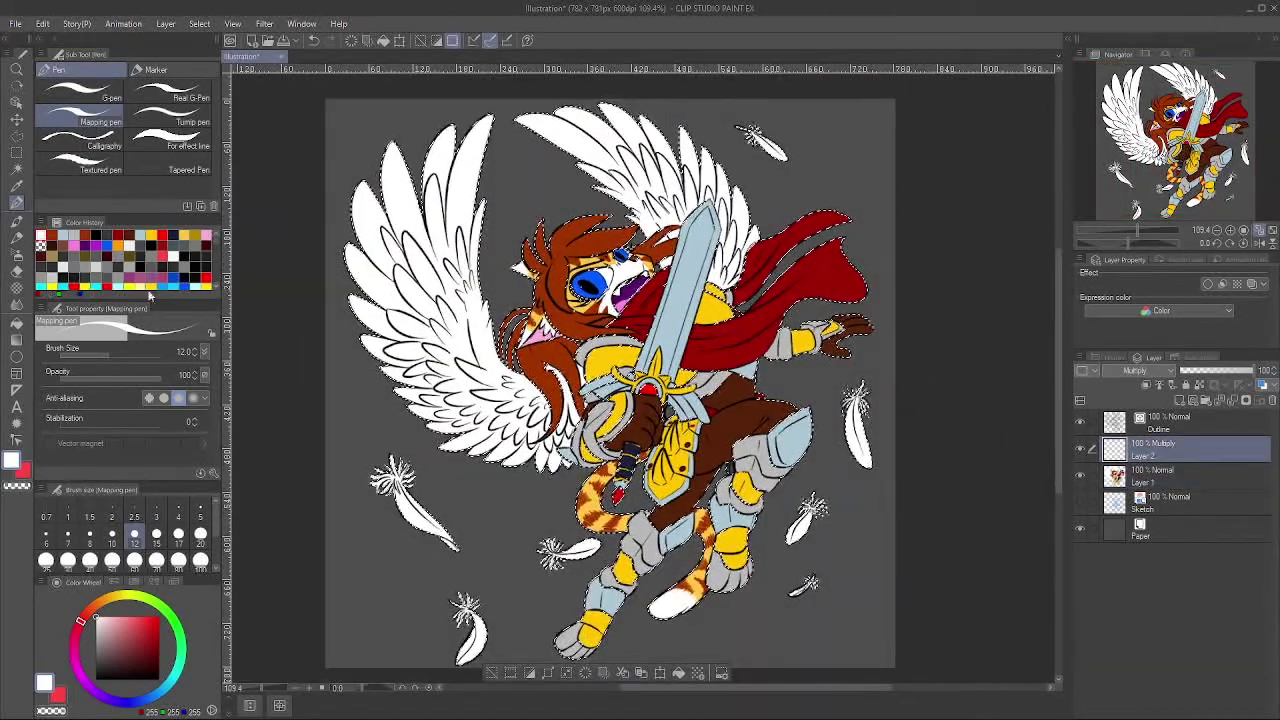
Step: Shade the lower parts of both wings light blue with the Soft airbrush at size 100
drag(217, 239, 217, 238)
click(184, 285)
click(17, 255)
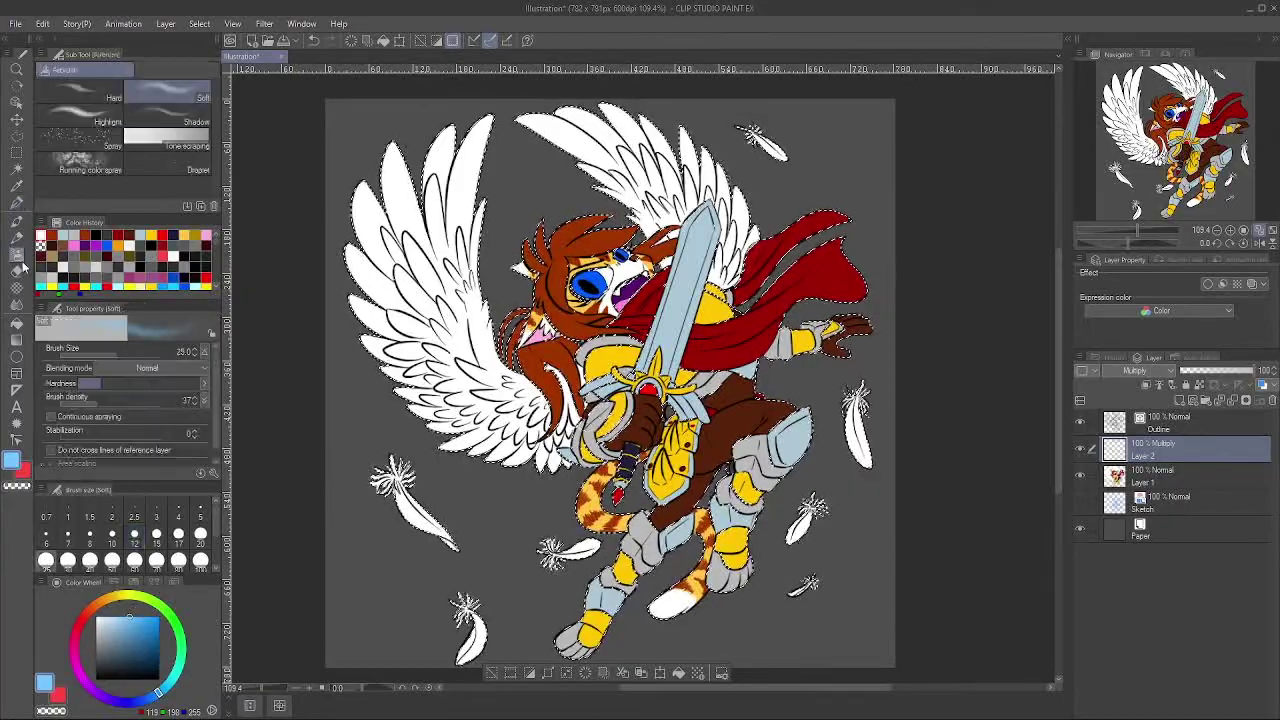
click(201, 561)
mouse_move(358, 340)
mouse_down()
mouse_move(405, 425)
mouse_move(590, 447)
mouse_up()
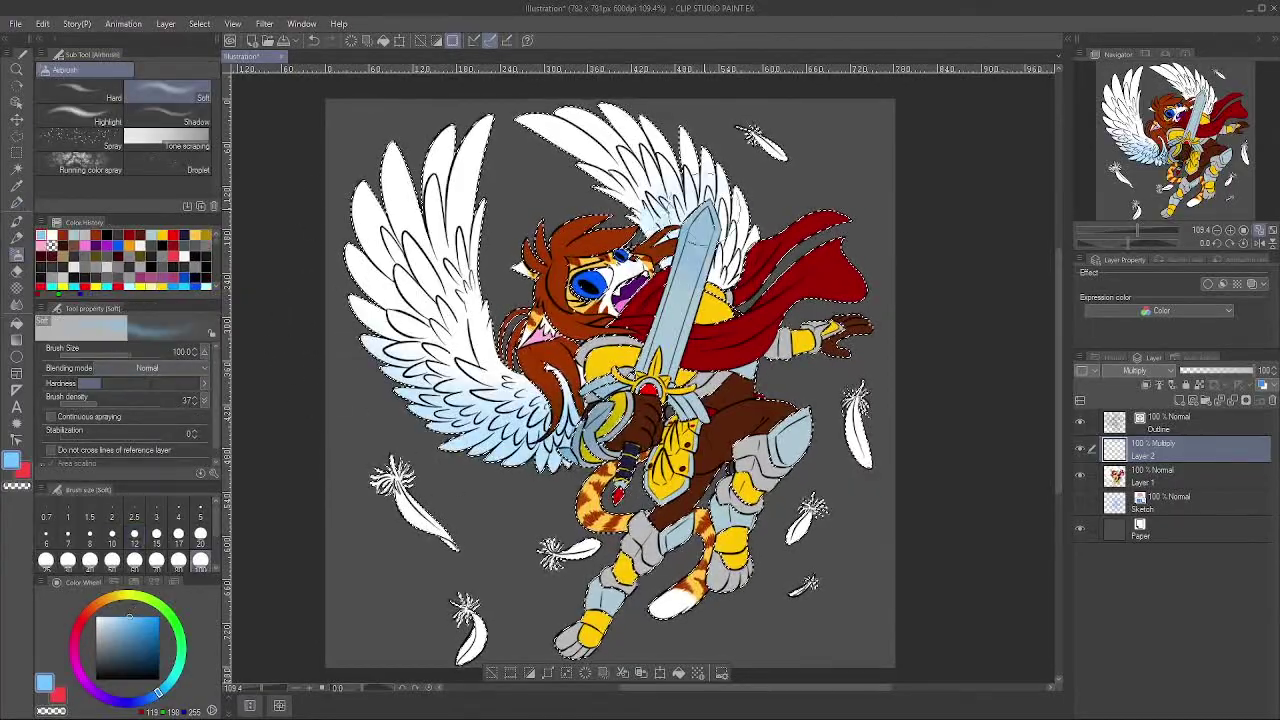
drag(640, 205, 738, 250)
Step: Remove the blue airbrush spill from the armour, hair, ear, cape and lower sword blade on Layer 2
scroll(590, 349, up, 5)
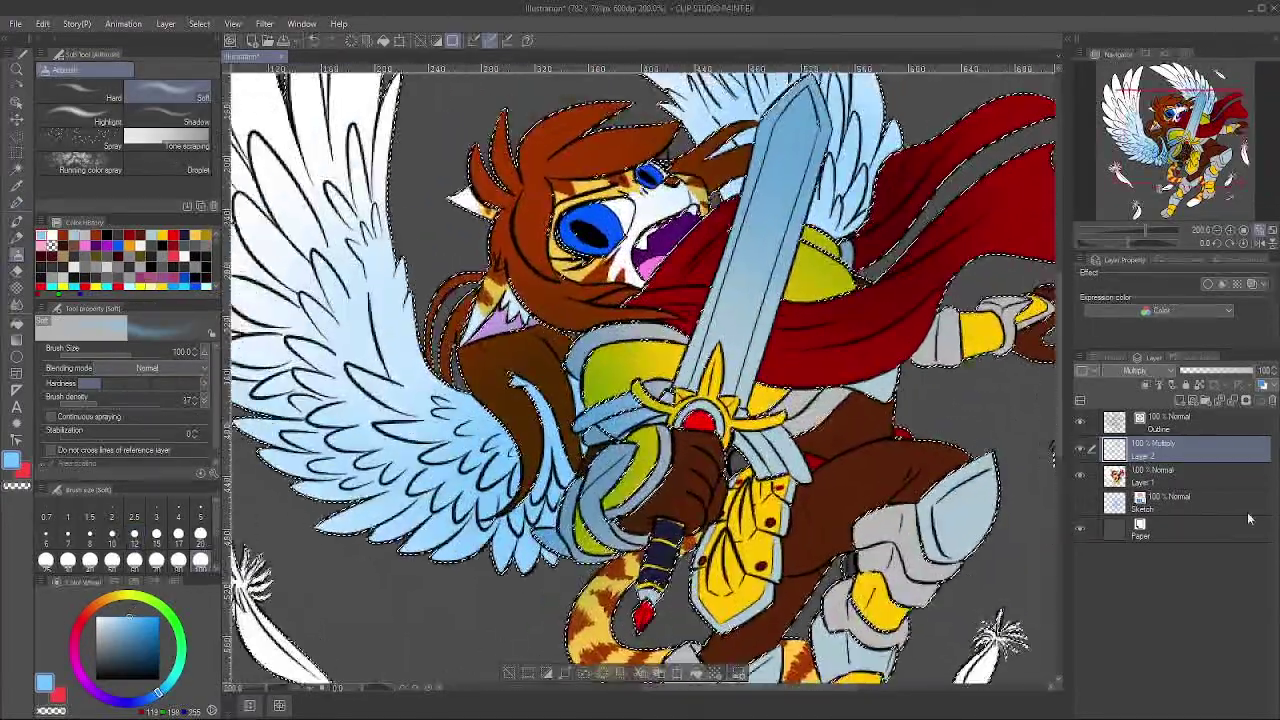
drag(607, 396, 652, 538)
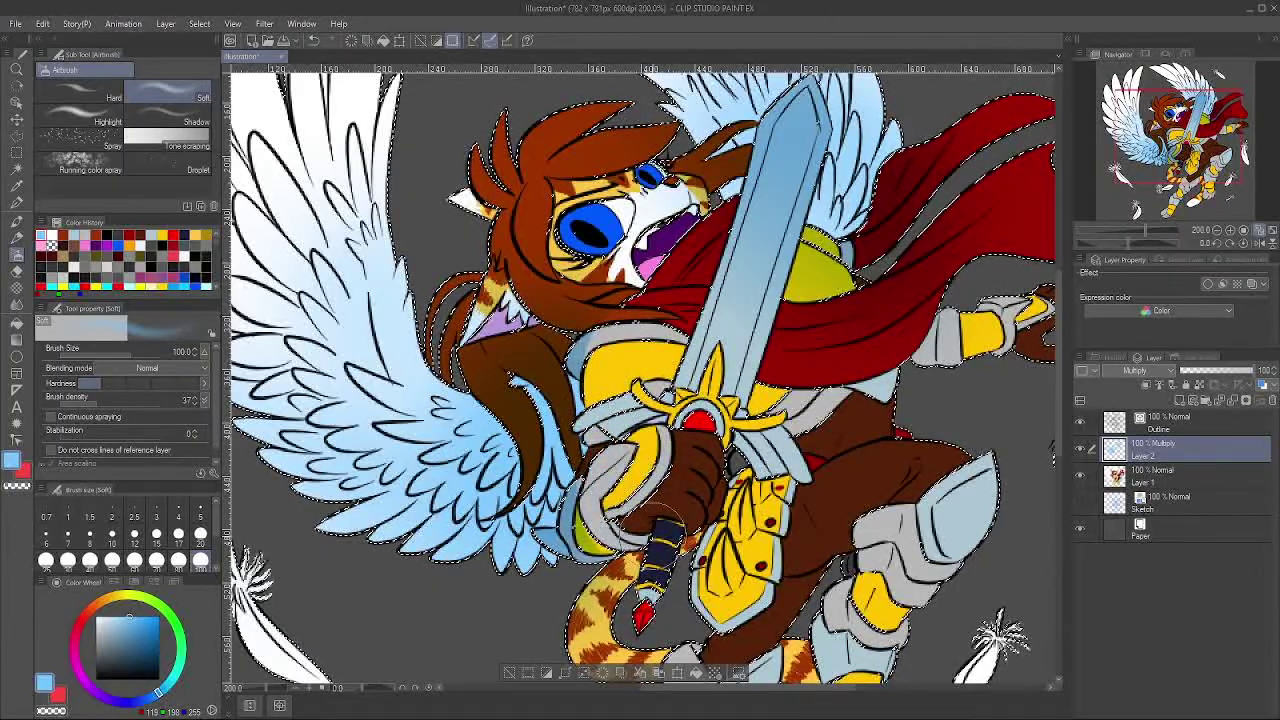
drag(608, 500, 565, 525)
drag(462, 325, 516, 417)
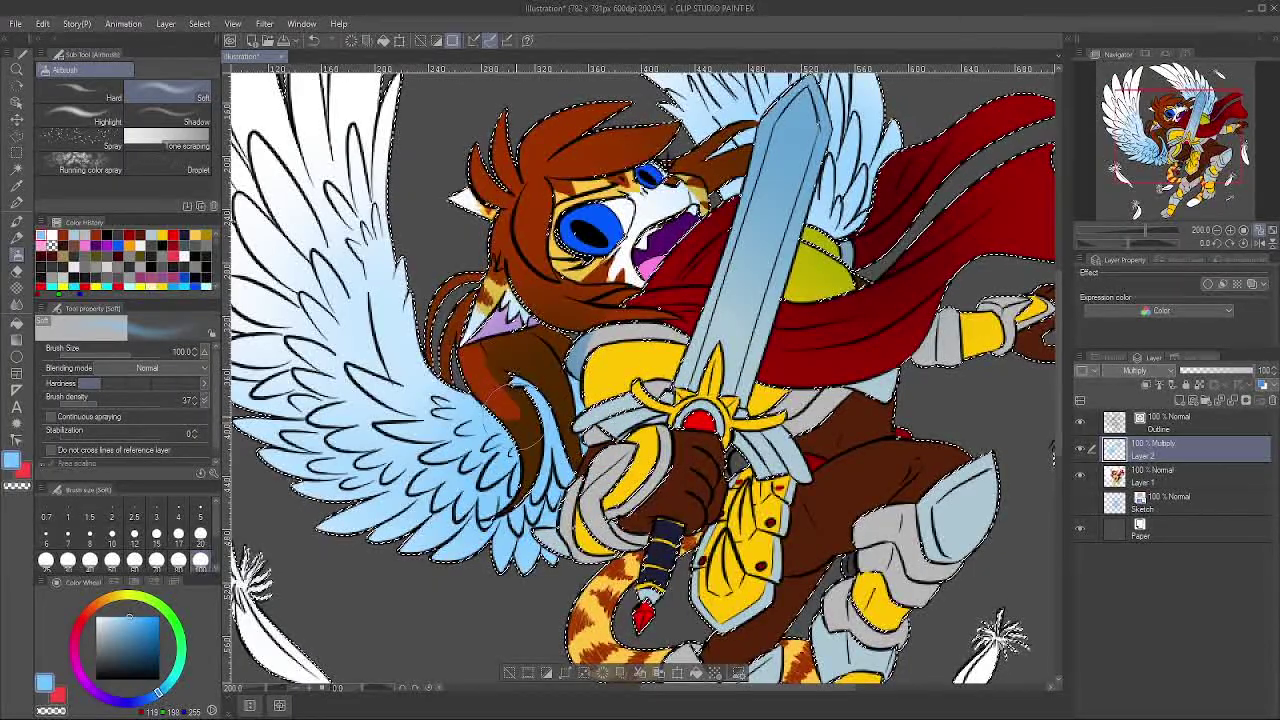
drag(748, 244, 814, 279)
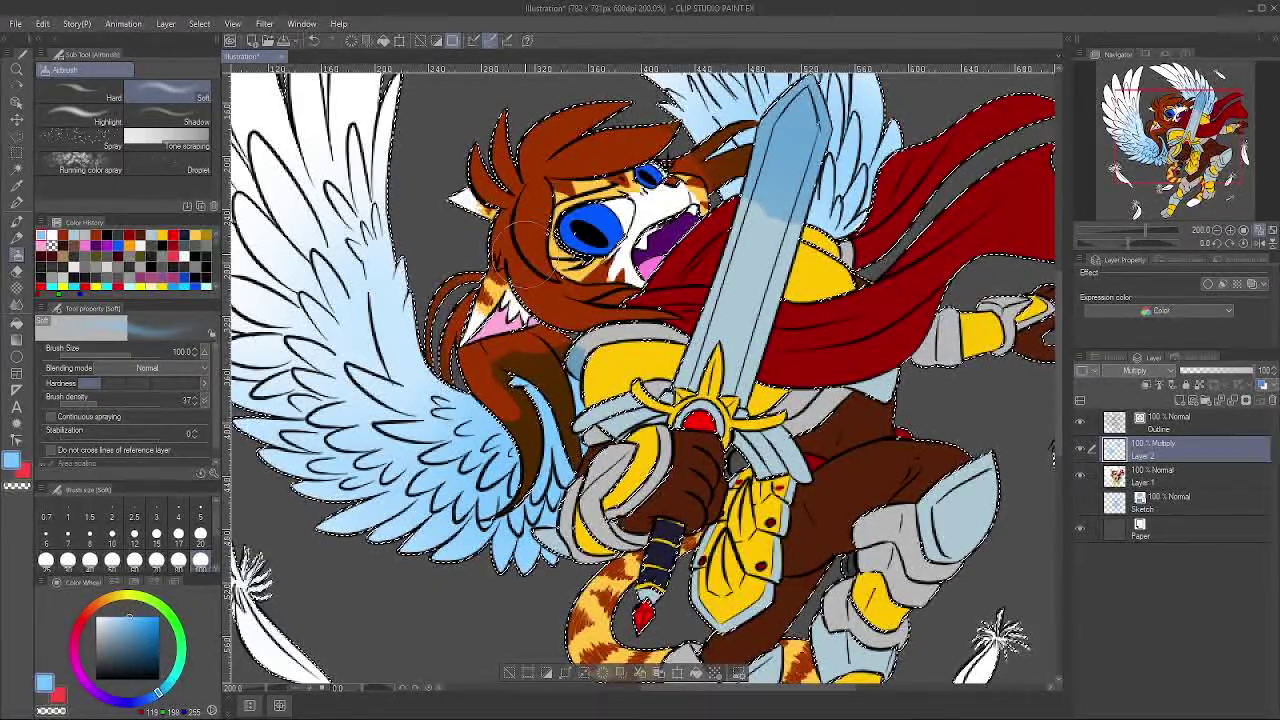
mouse_move(502, 350)
mouse_down()
mouse_move(607, 462)
mouse_move(547, 359)
mouse_move(557, 384)
mouse_move(497, 354)
mouse_move(513, 398)
mouse_up()
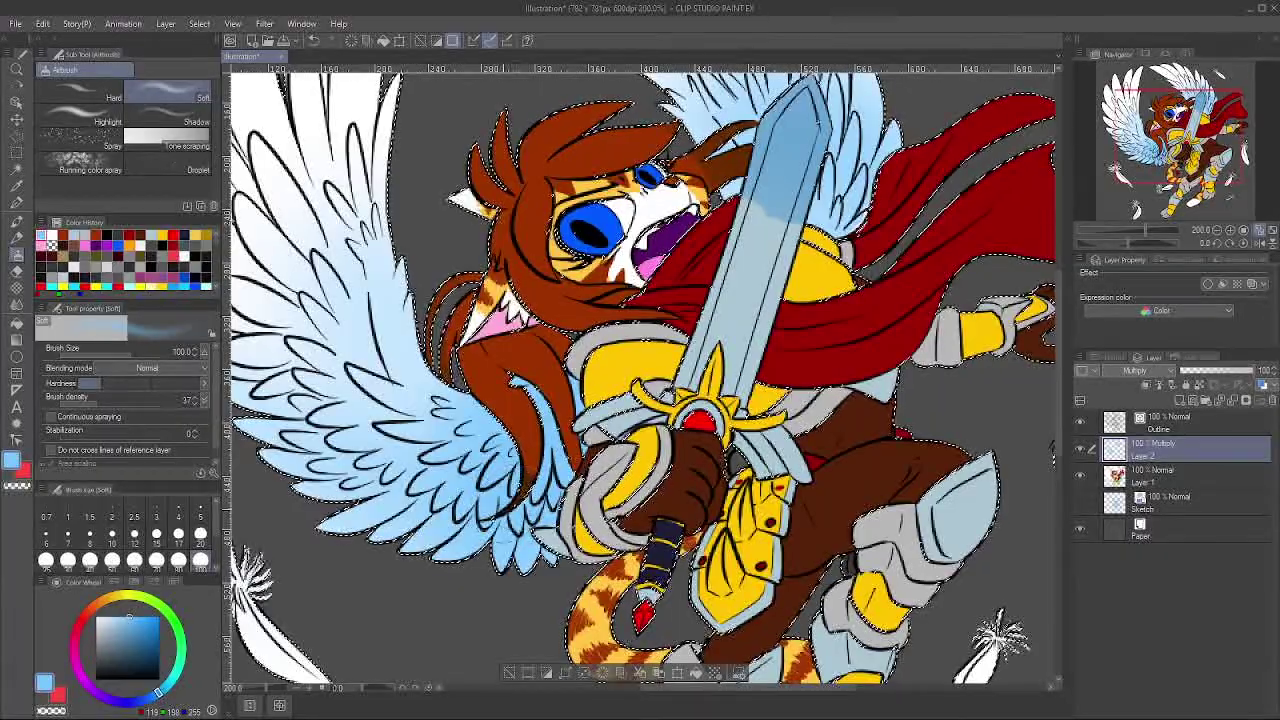
Step: Remove the remaining blue airbrush spill from the upper sword blade on Layer 2
click(16, 303)
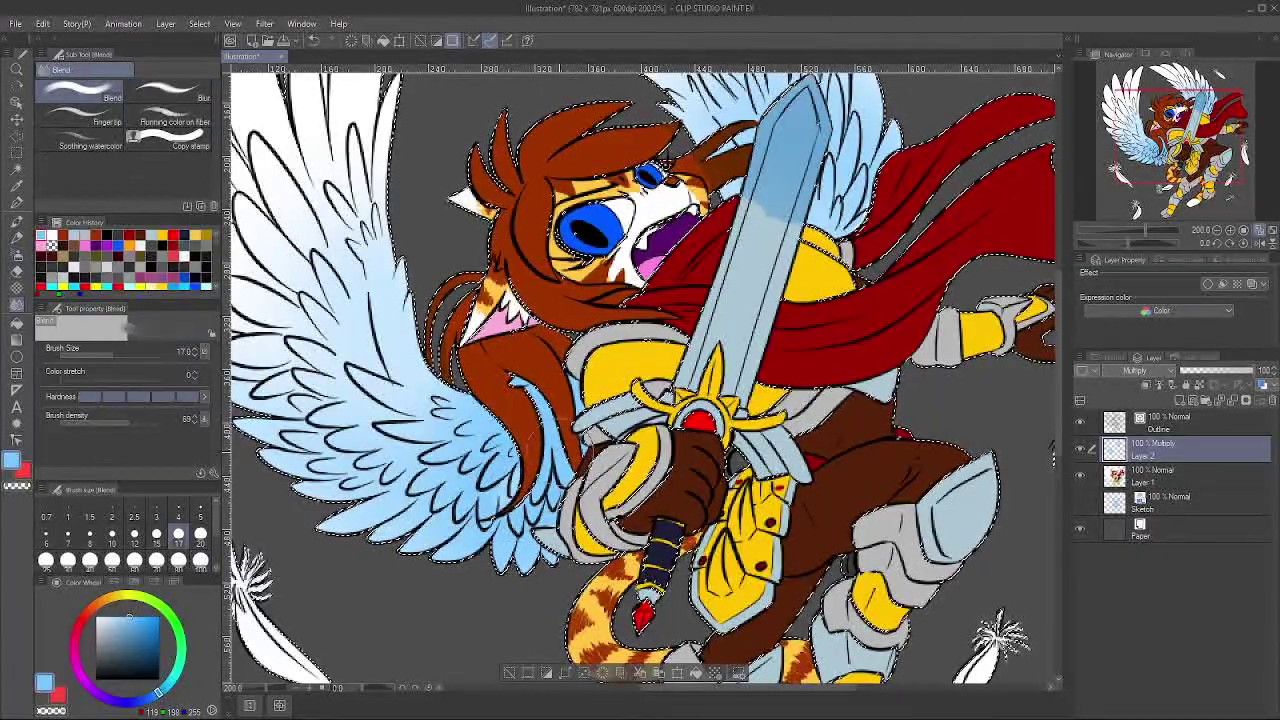
mouse_move(811, 484)
mouse_down()
mouse_move(757, 262)
mouse_move(578, 562)
mouse_move(663, 699)
mouse_up()
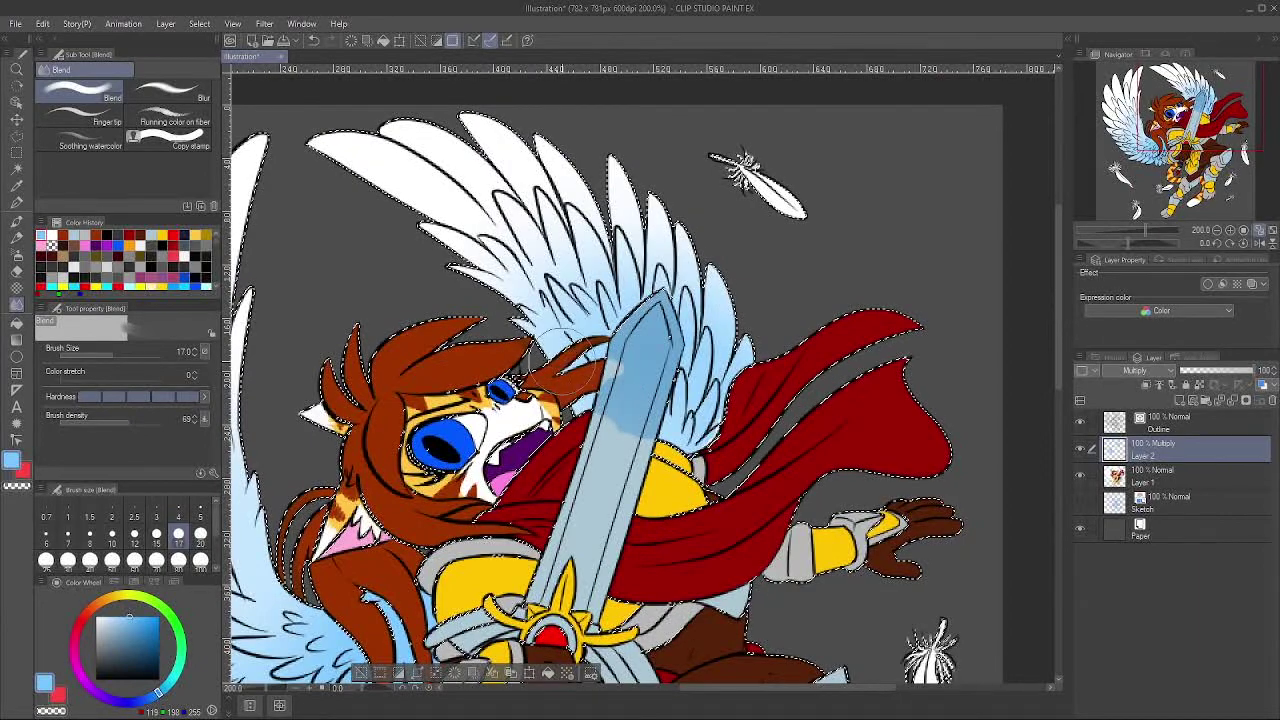
mouse_move(577, 369)
mouse_down()
mouse_move(623, 345)
mouse_move(607, 392)
mouse_move(650, 364)
mouse_move(650, 387)
mouse_move(673, 331)
mouse_up()
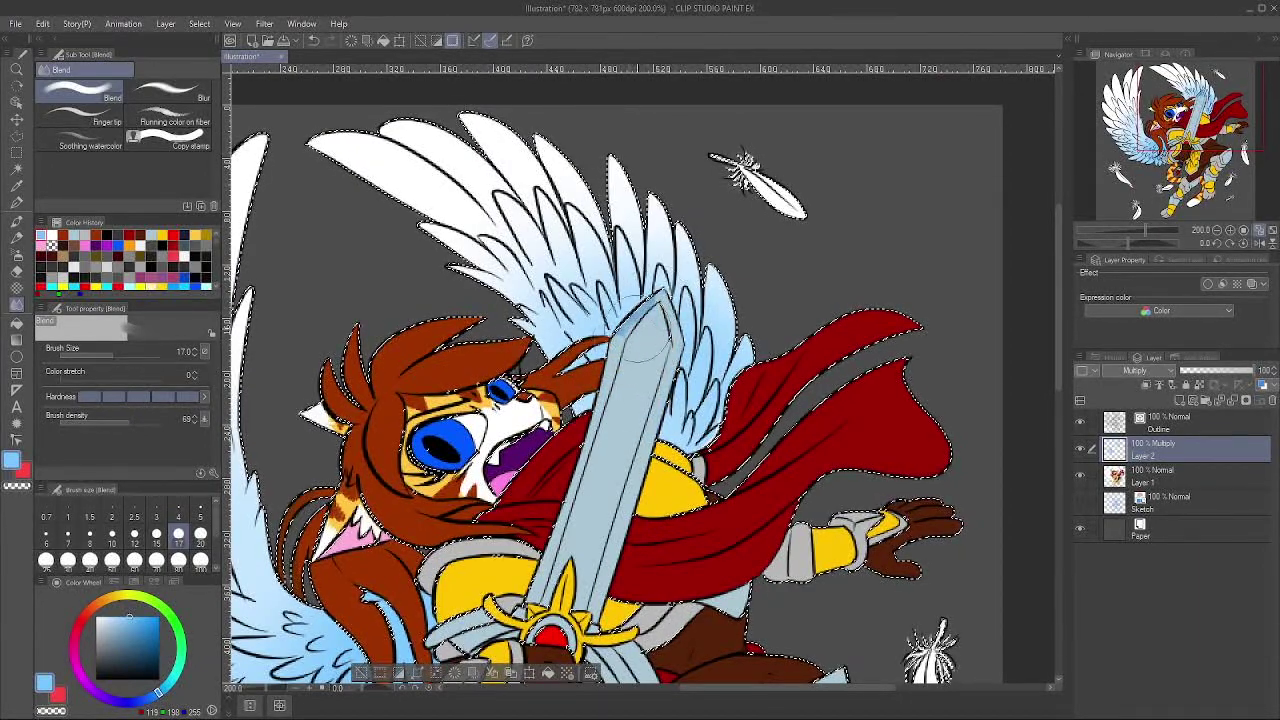
Step: Shade the upper feathers of both wings light blue with the Soft airbrush at size 20
drag(1168, 184, 1160, 108)
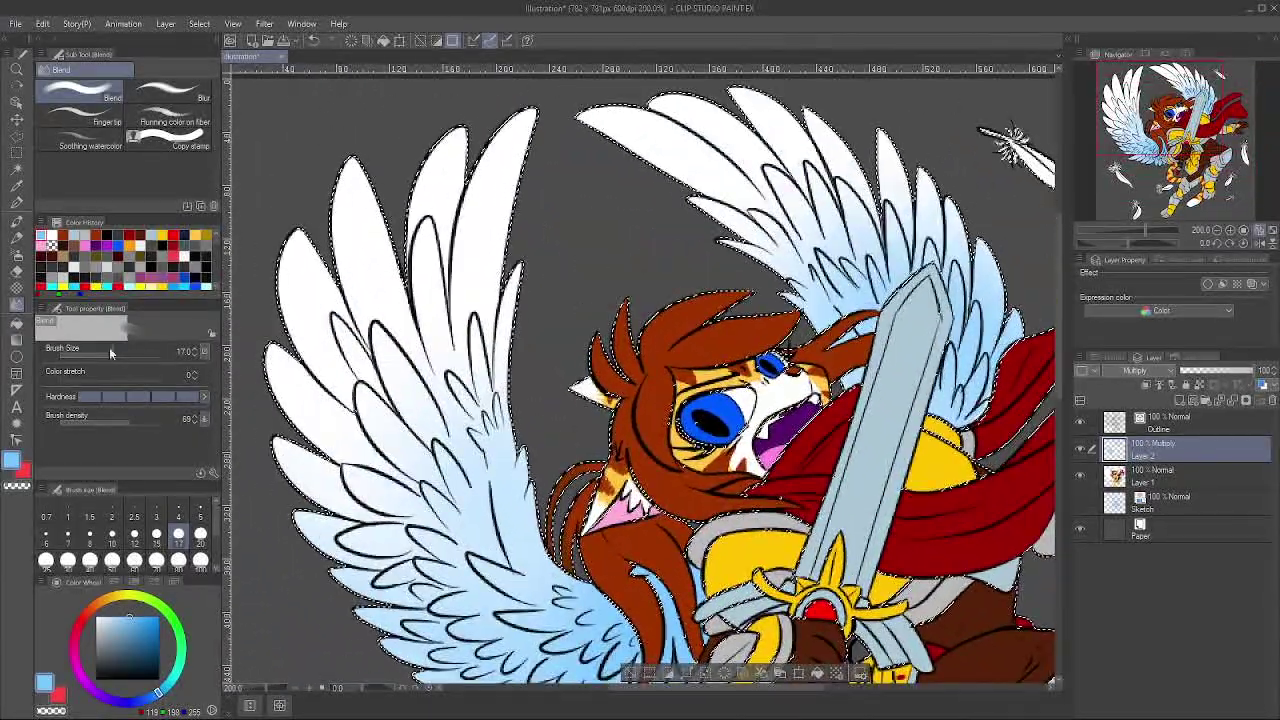
key(b)
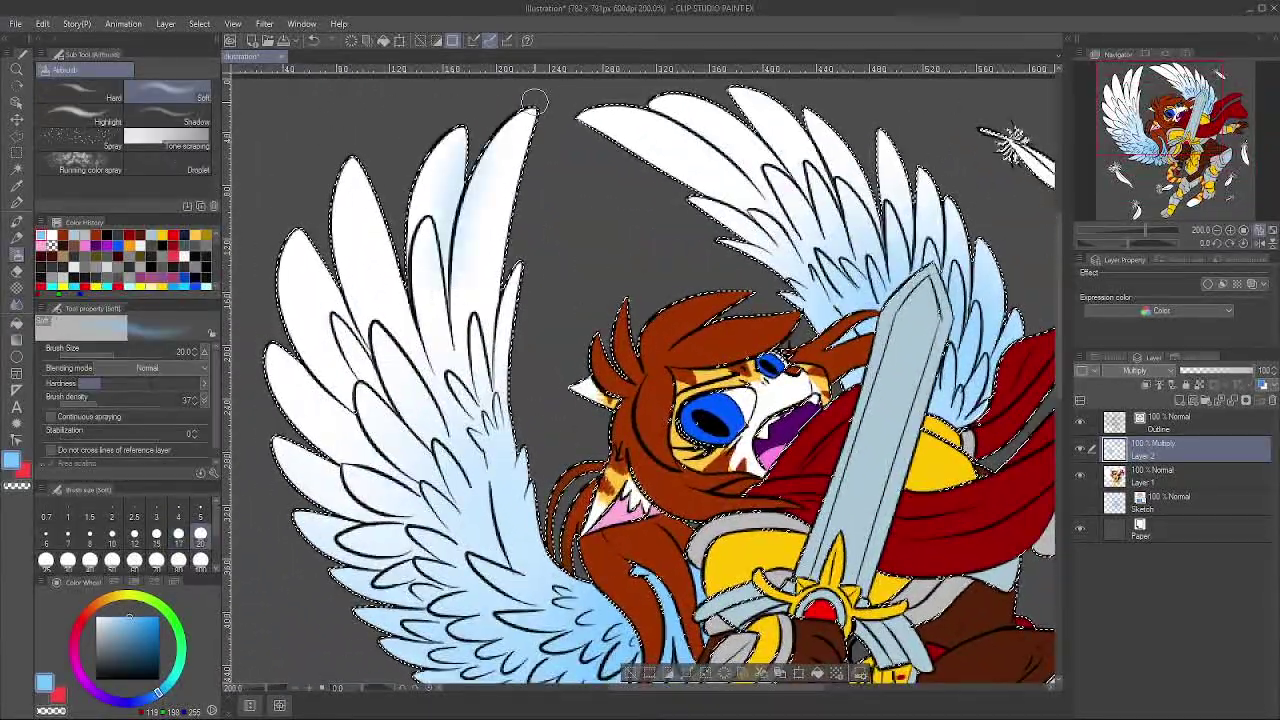
drag(385, 295, 348, 200)
drag(345, 315, 300, 252)
drag(350, 400, 284, 362)
drag(345, 482, 288, 462)
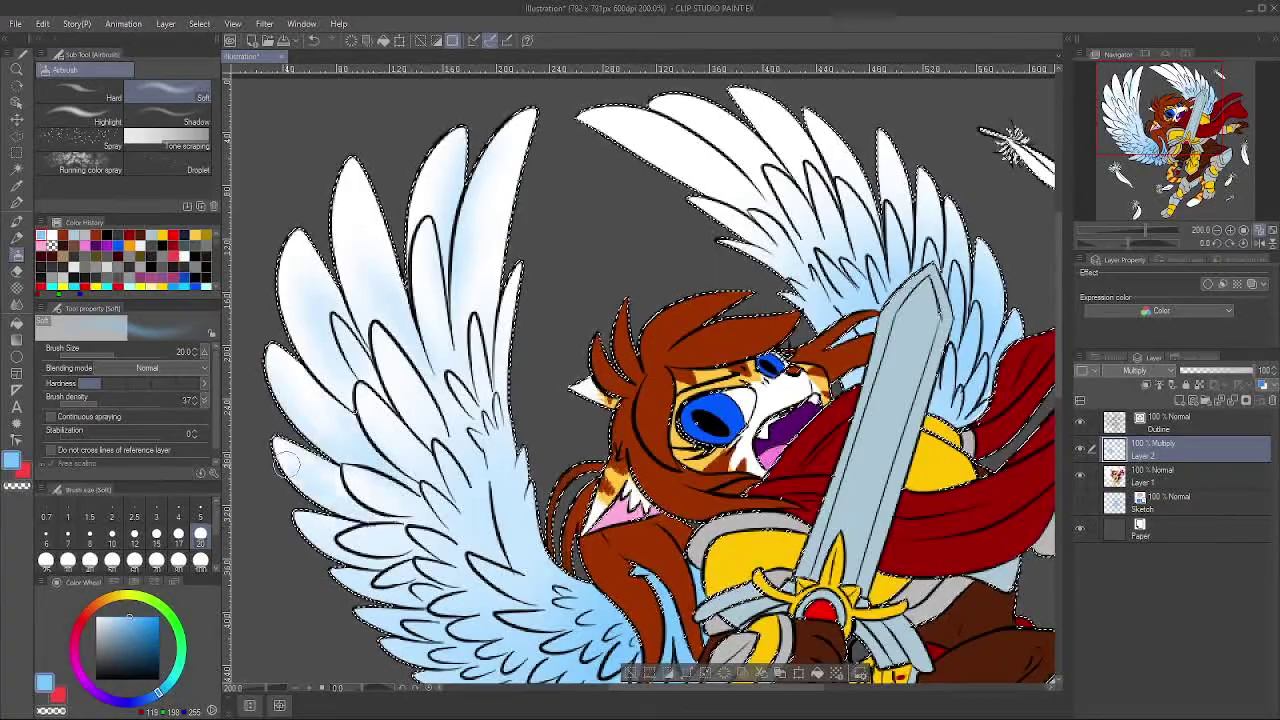
drag(745, 192, 604, 122)
drag(765, 232, 706, 206)
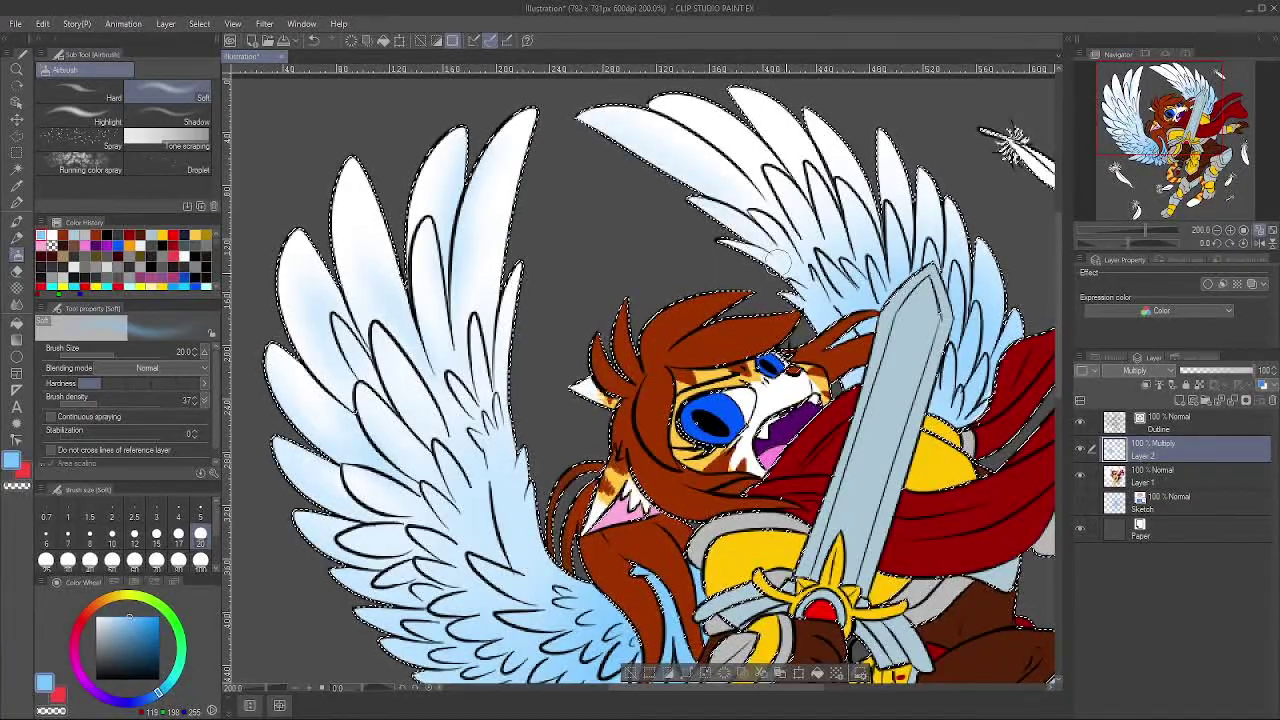
drag(778, 262, 703, 200)
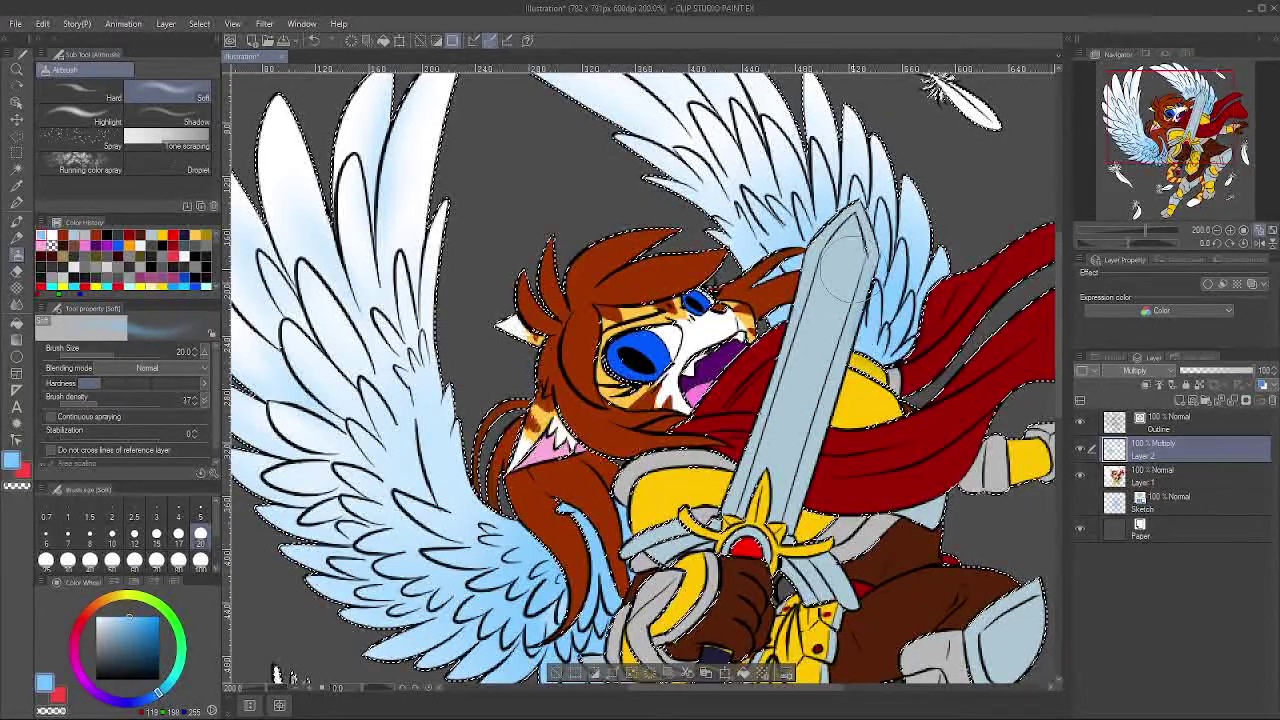
Step: Reload the painted area of Layer 1 as a selection on Layer 2 and switch to the Mapping pen
key(ctrl+d)
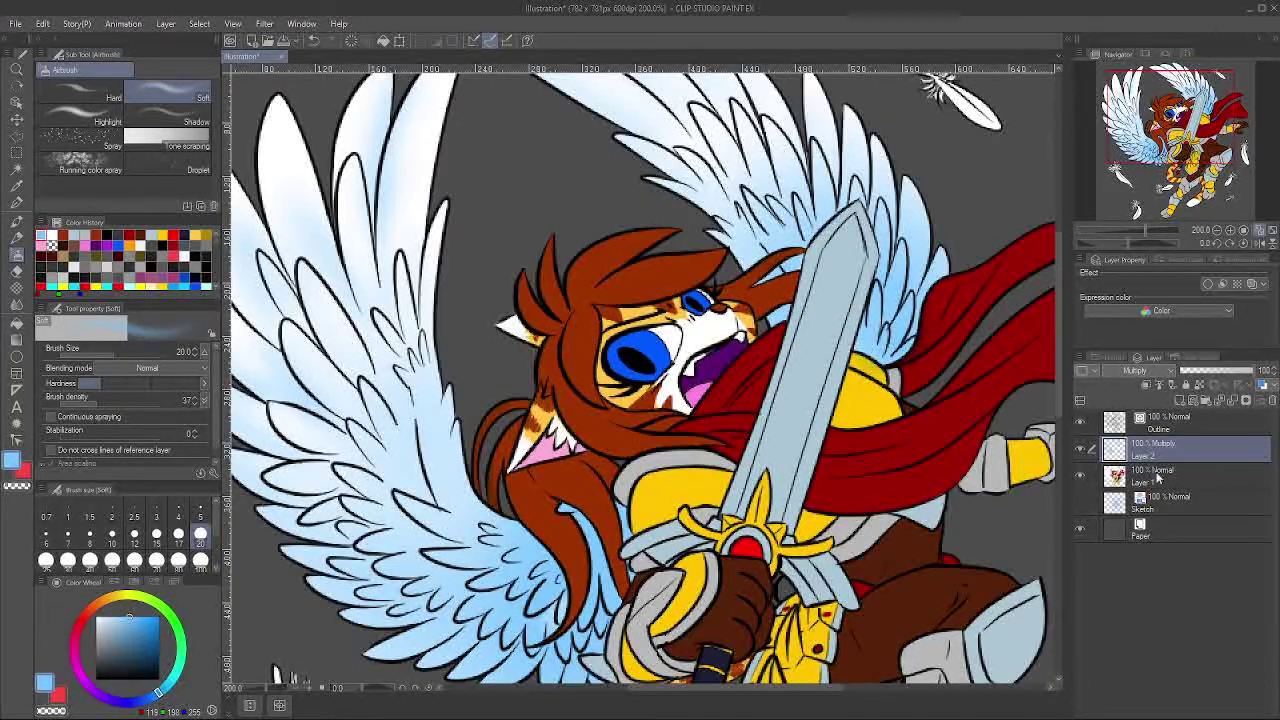
click(1157, 479)
key(p)
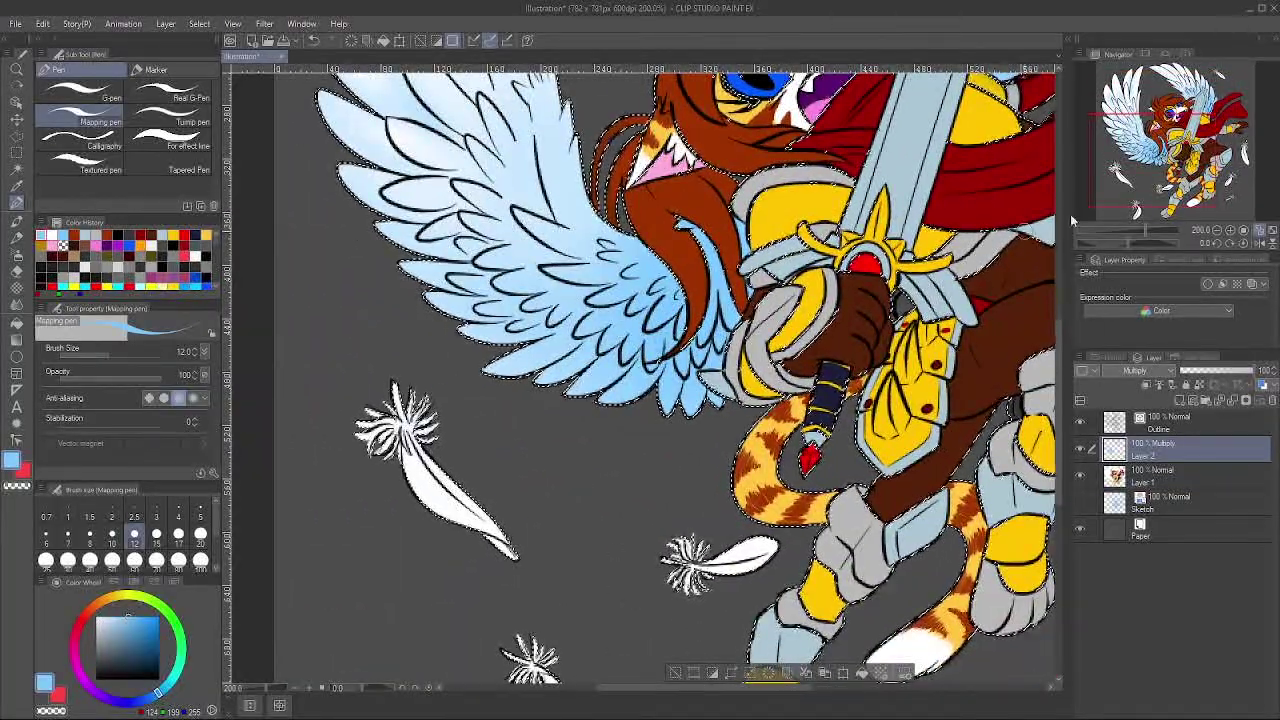
Step: Draw light blue shadows between the upper feathers of the left wing with the Mapping pen at size 12
drag(1147, 120, 1152, 124)
drag(505, 130, 490, 228)
drag(489, 236, 500, 168)
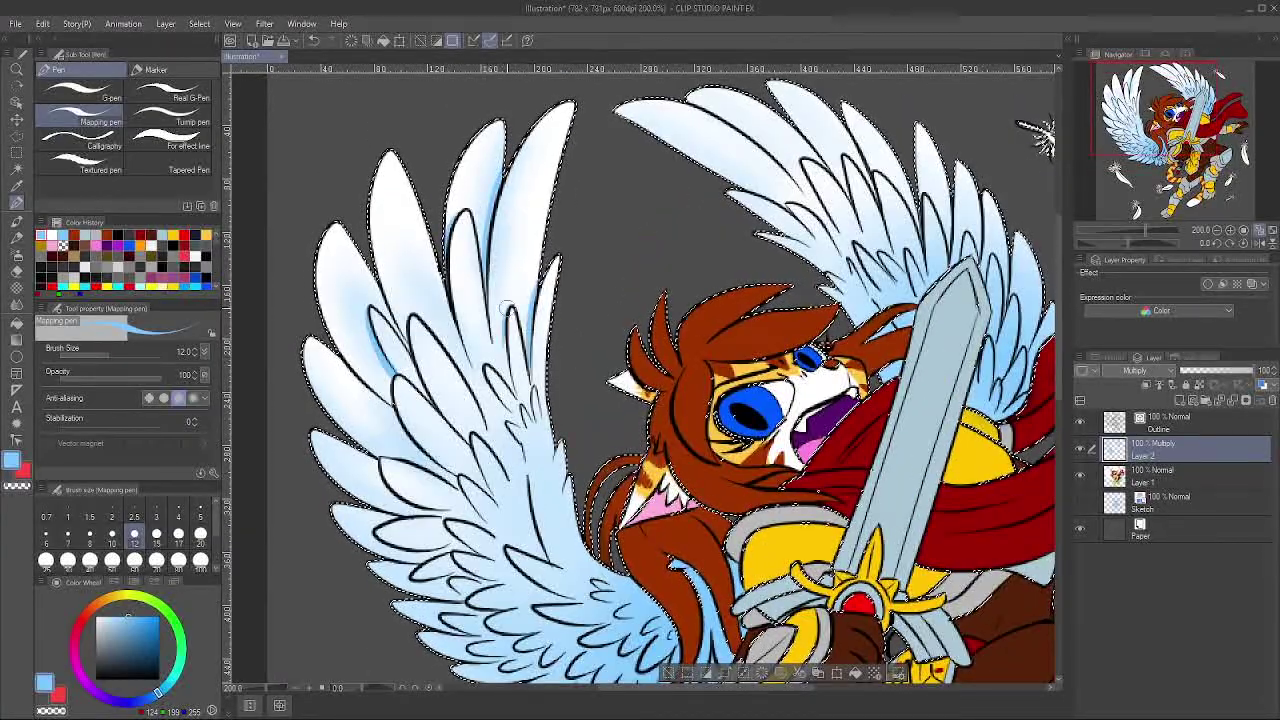
mouse_move(520, 425)
mouse_down()
mouse_move(506, 328)
mouse_move(542, 471)
mouse_move(526, 400)
mouse_move(545, 455)
mouse_up()
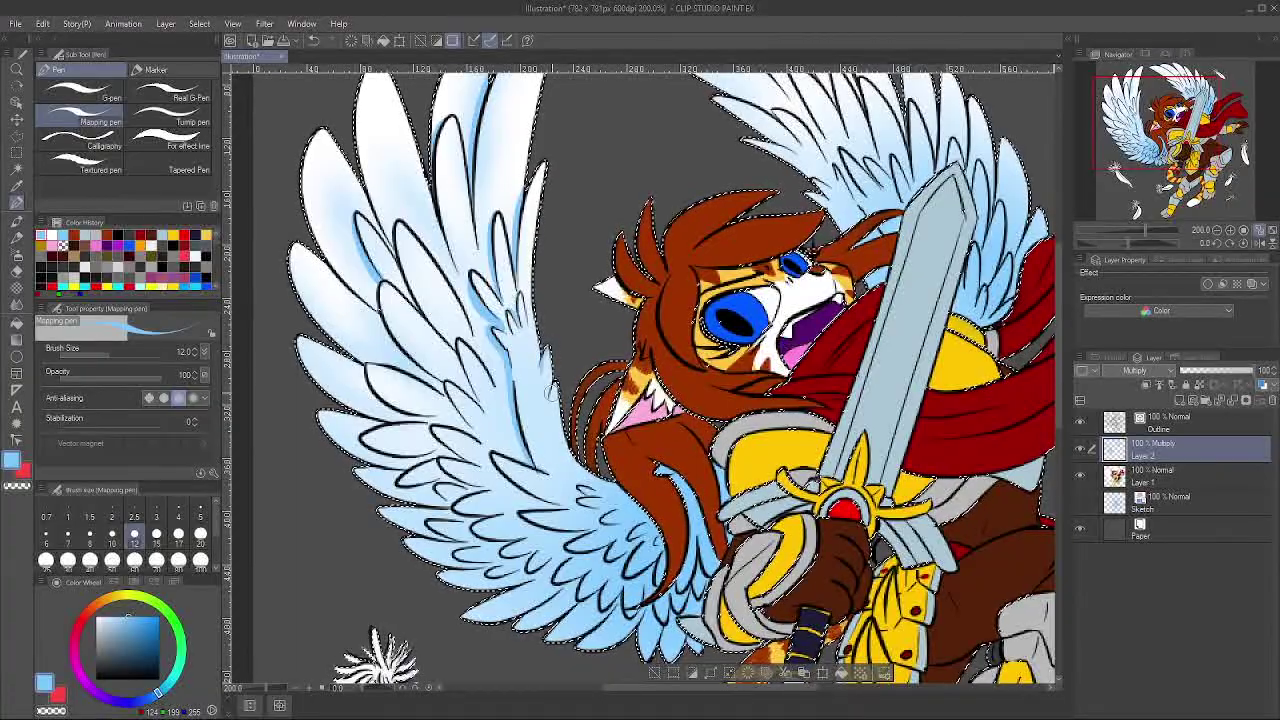
drag(490, 300, 530, 382)
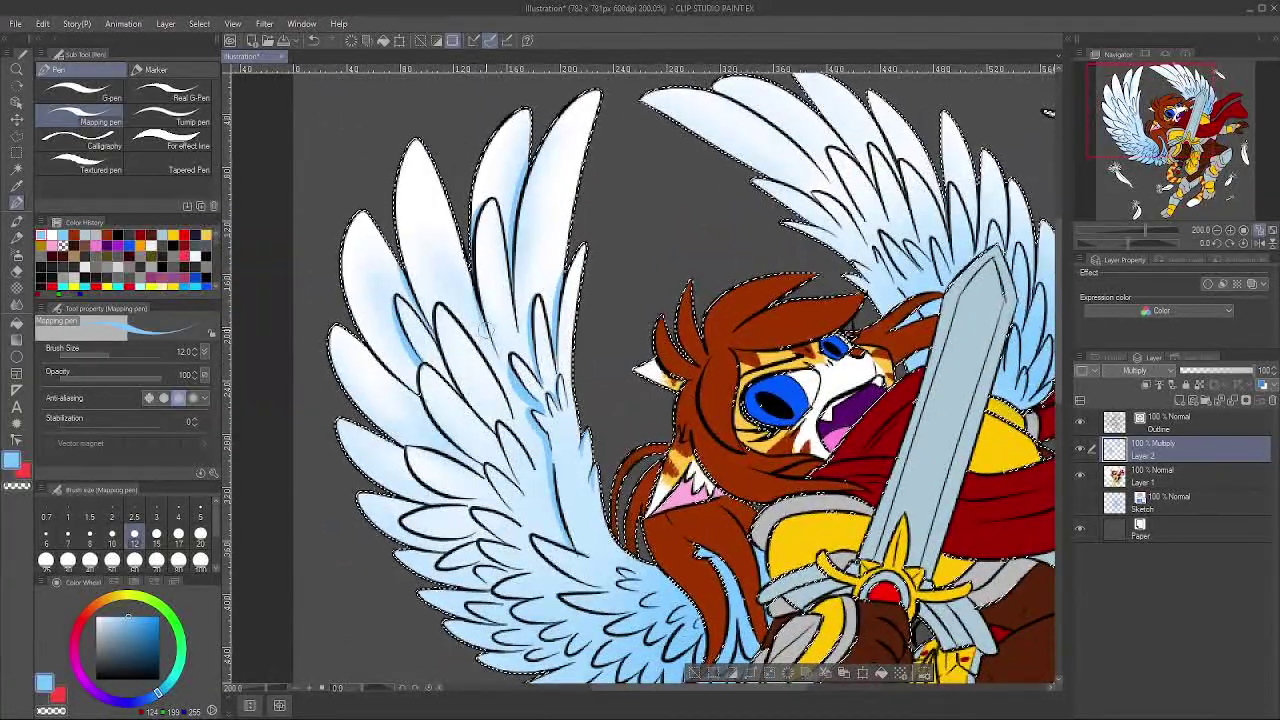
Step: Continue the light blue Mapping pen shadows along the middle and lower feathers of the left wing
scroll(776, 214, down, 3)
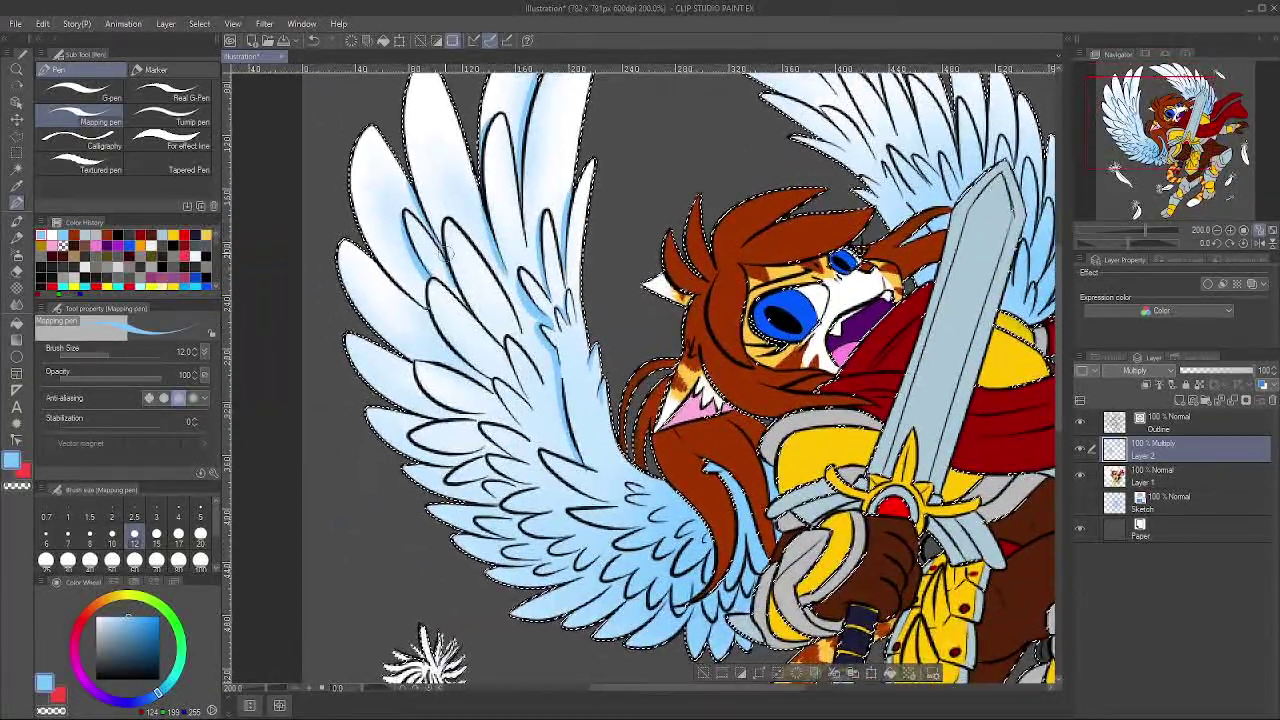
drag(443, 253, 506, 355)
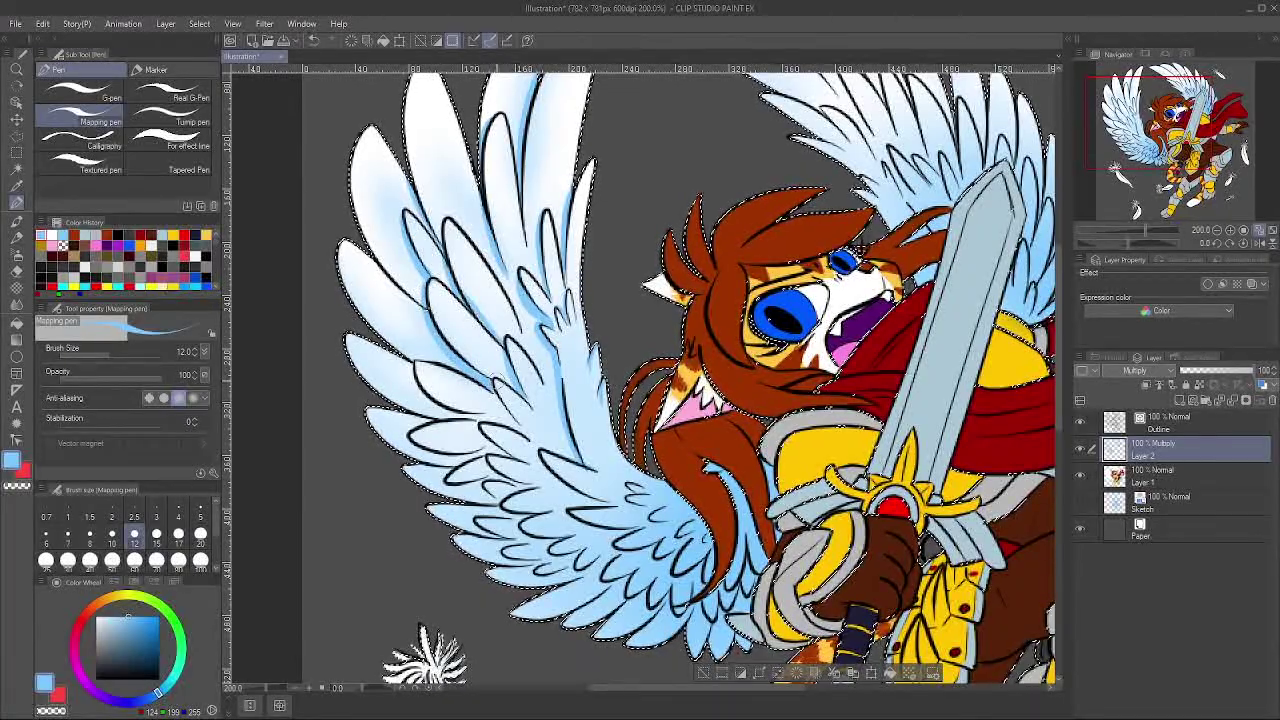
scroll(640, 380, down, 3)
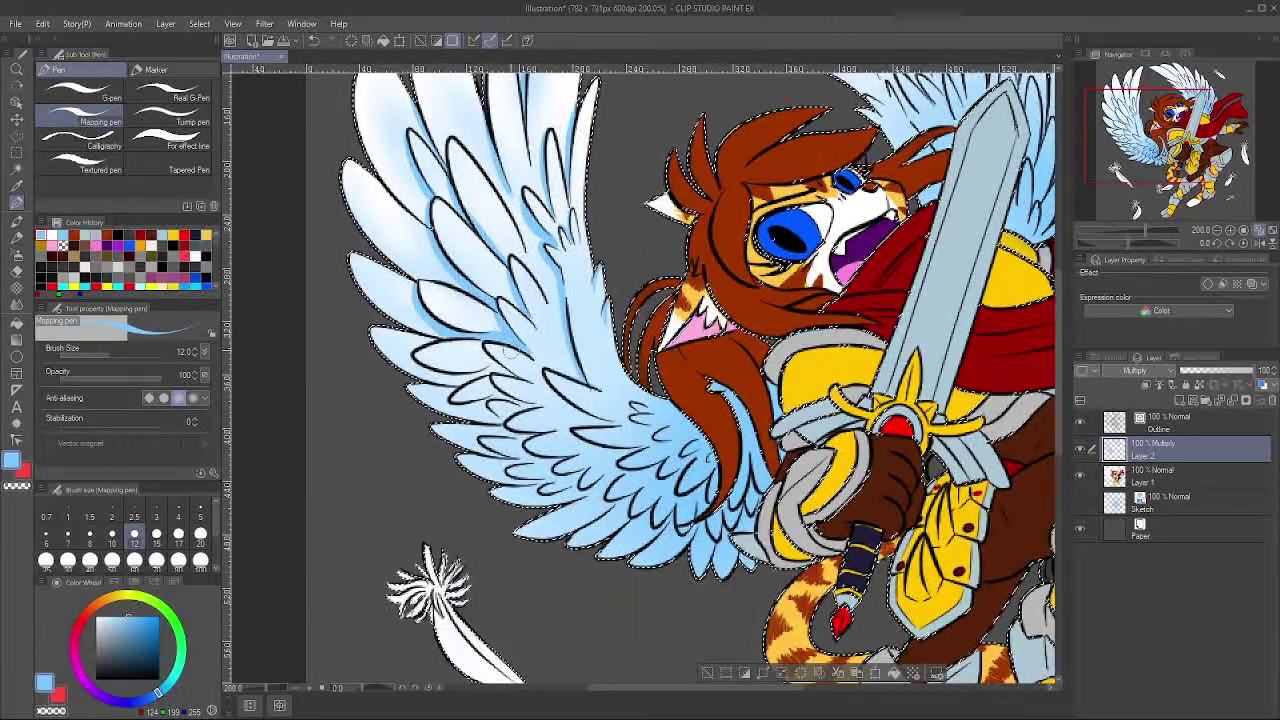
drag(522, 243, 490, 298)
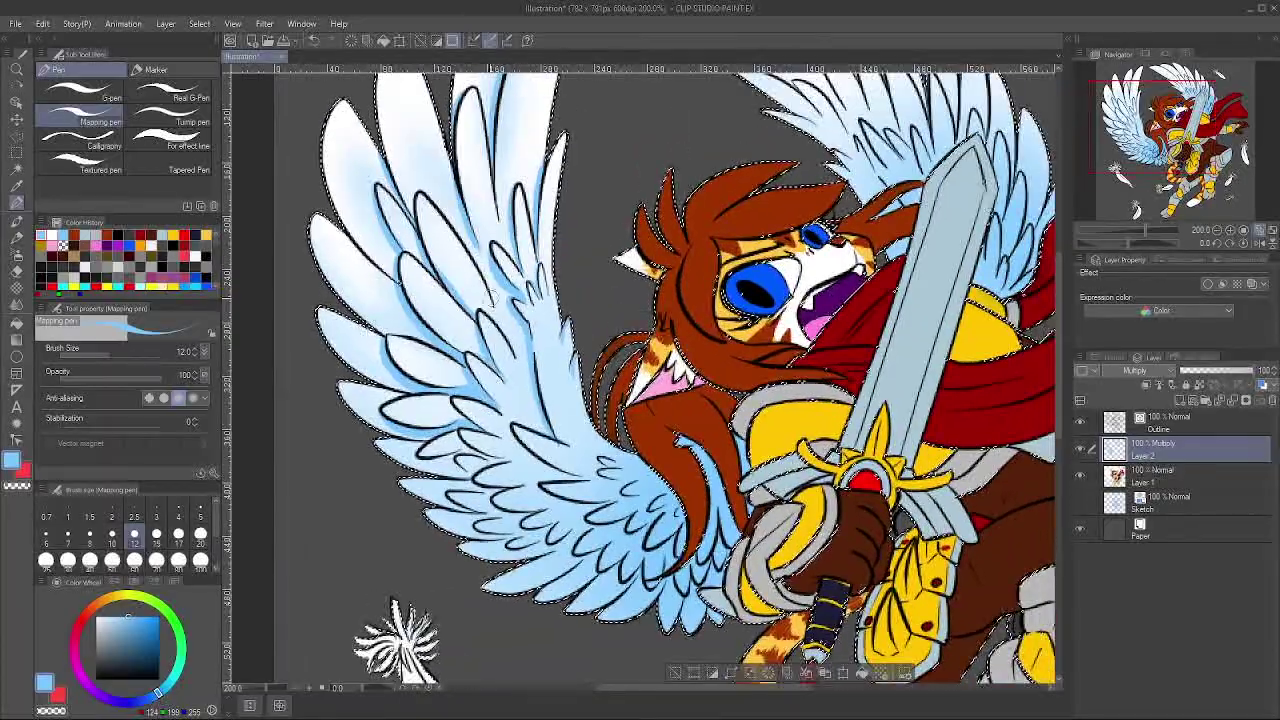
scroll(741, 160, down, 2)
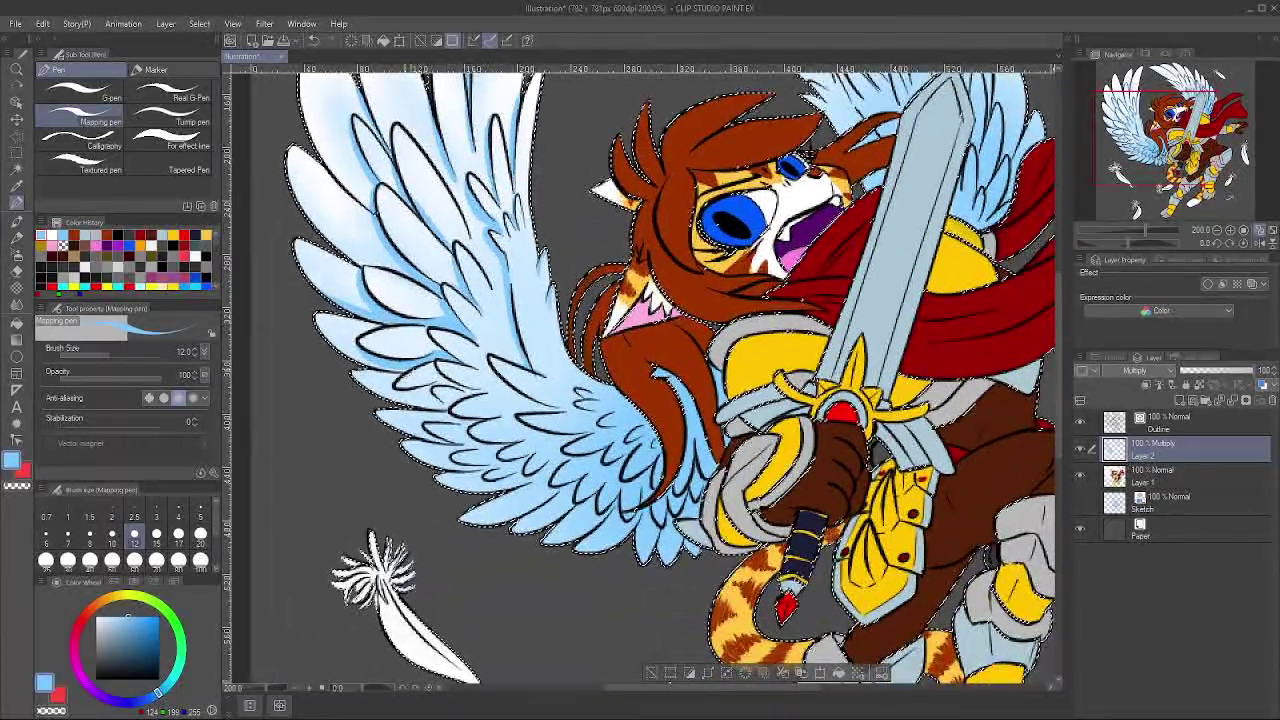
scroll(640, 375, down, 3)
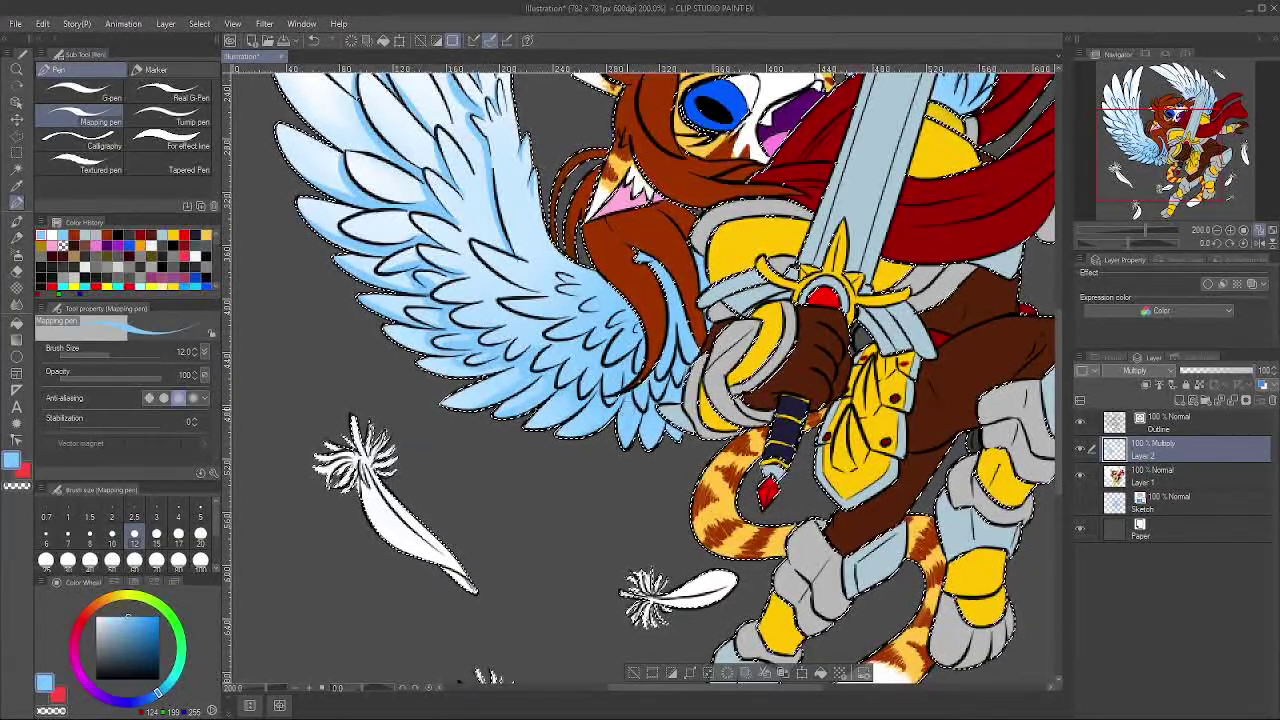
drag(640, 330, 630, 544)
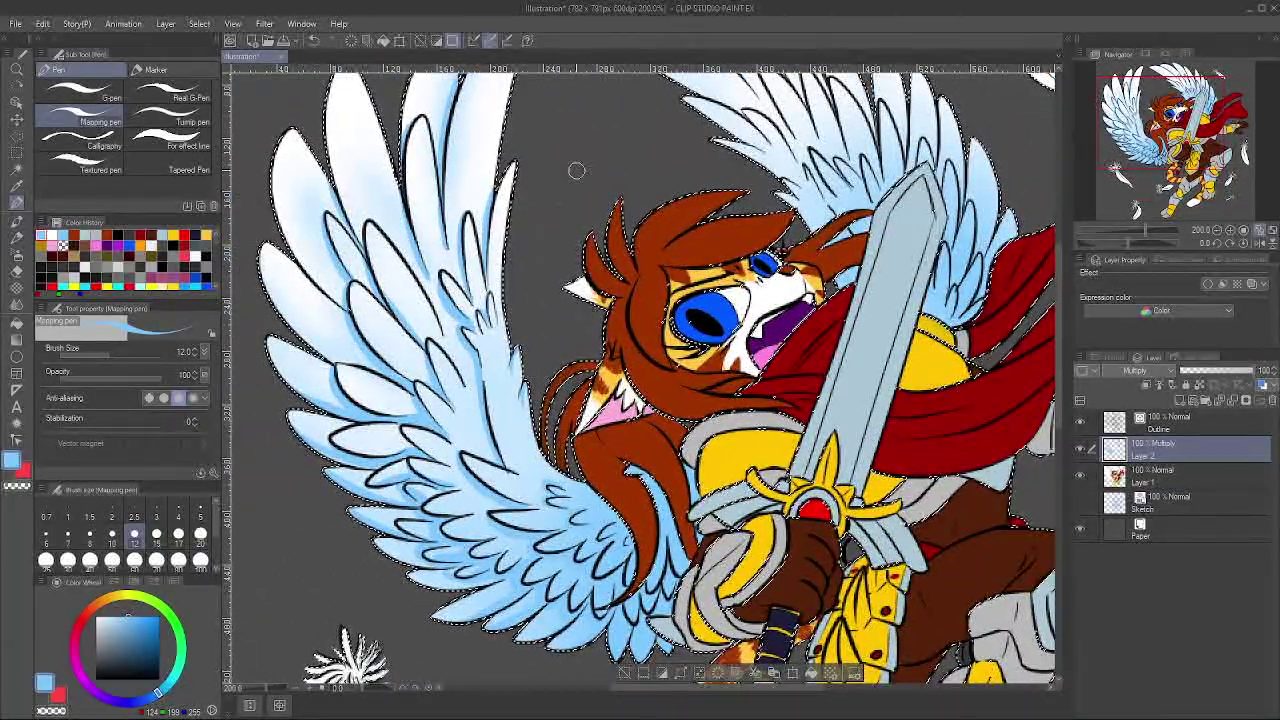
Step: Soften the feather shadows of the left wing with the Blur tool at size 20
key(j)
click(168, 92)
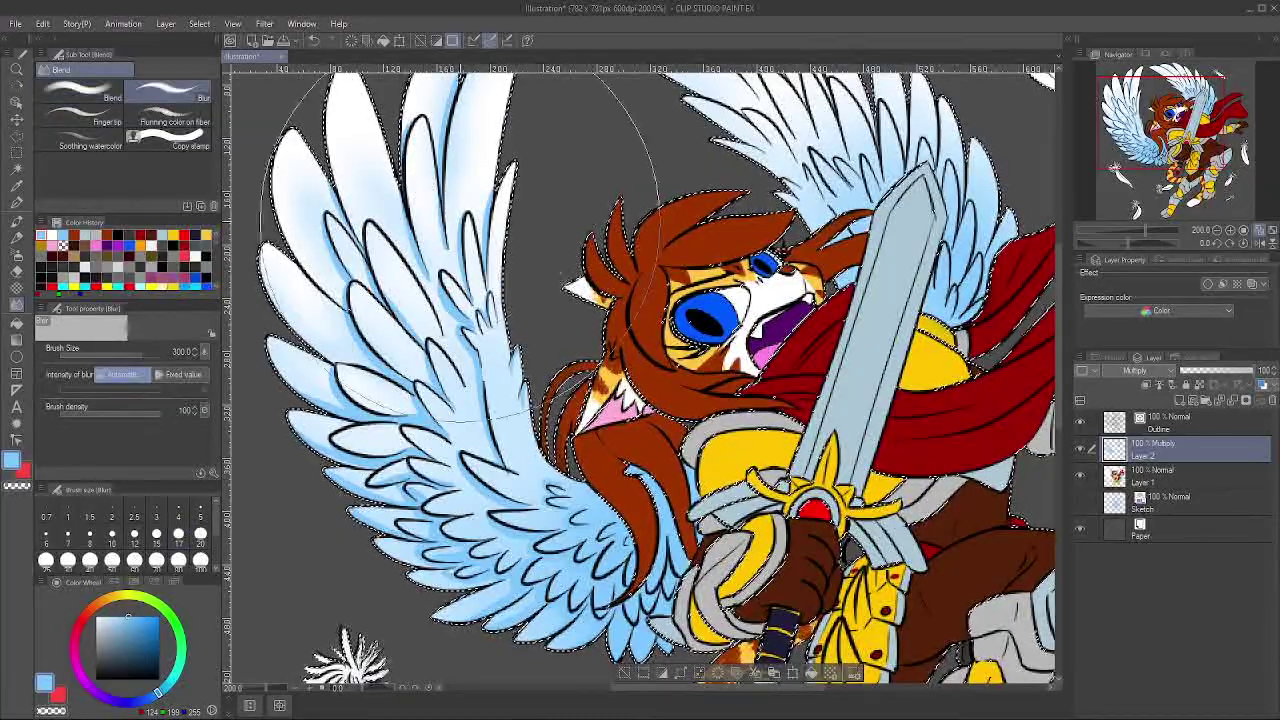
click(200, 533)
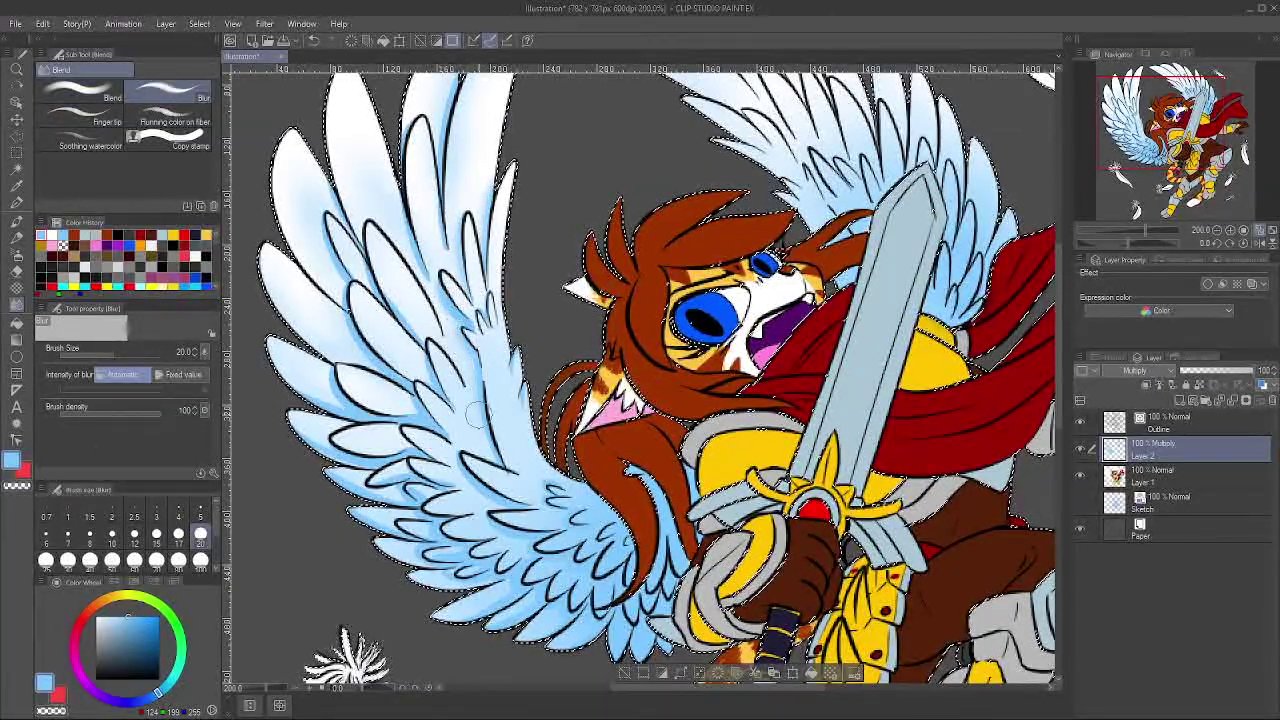
drag(462, 143, 468, 269)
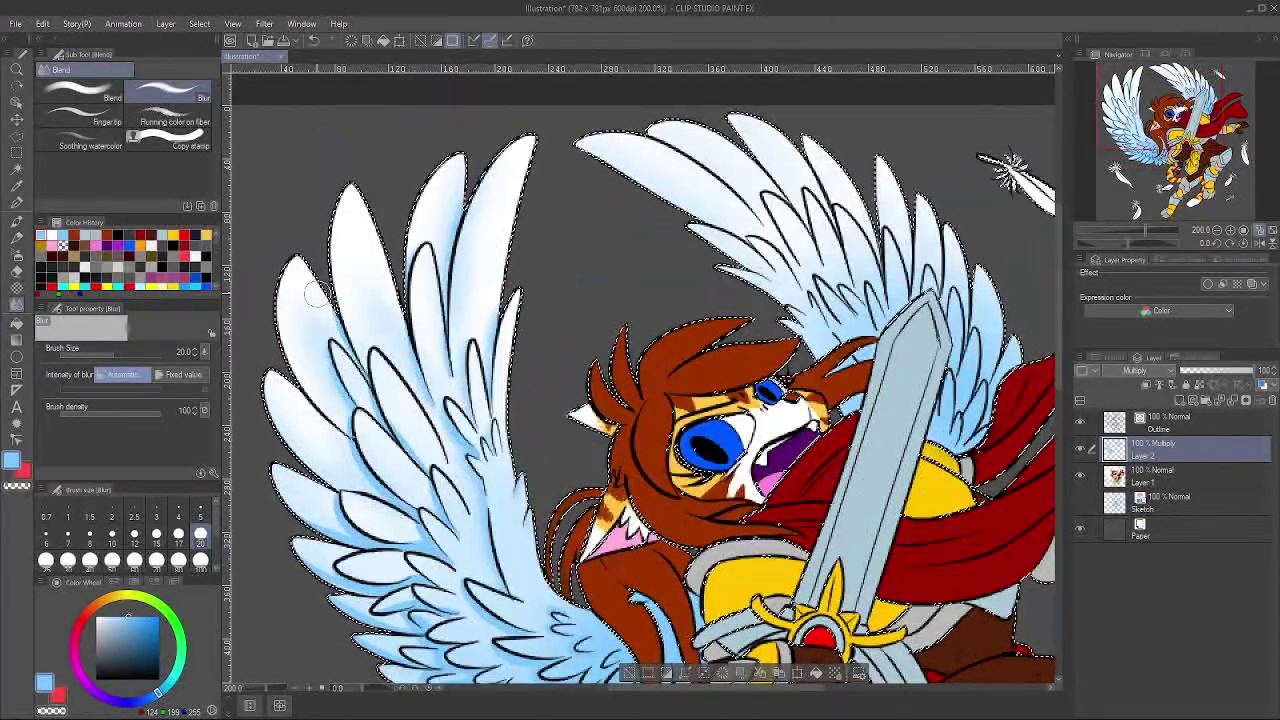
drag(391, 360, 498, 183)
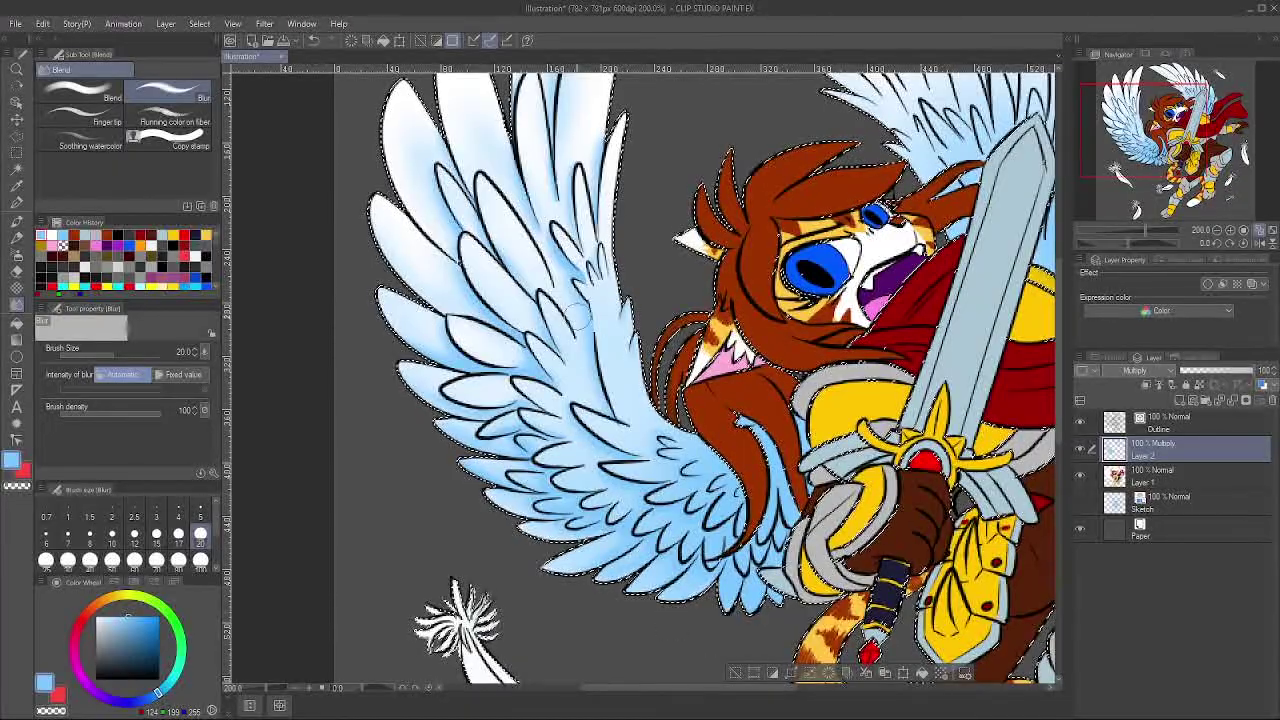
Step: Draw light blue feather shadows on the right wing with the Mapping pen at size 12 and soften them with Blur at size 20
drag(760, 200, 591, 352)
click(17, 203)
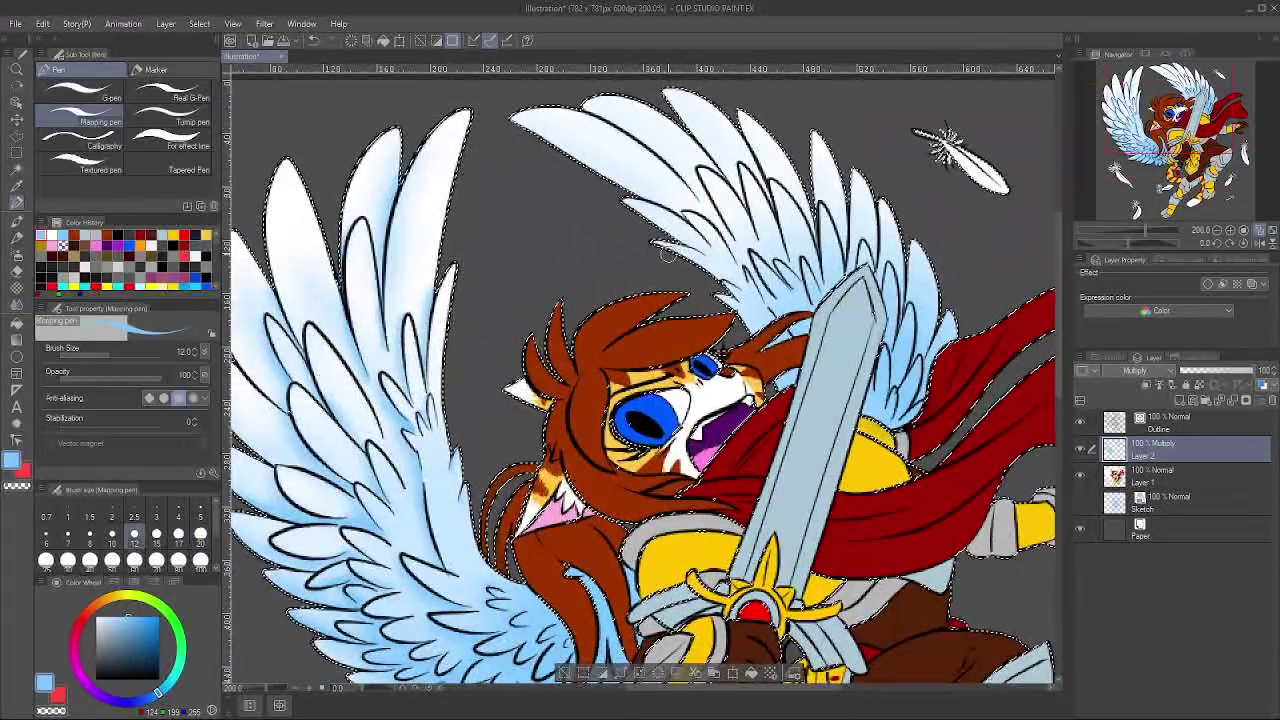
drag(580, 103, 668, 97)
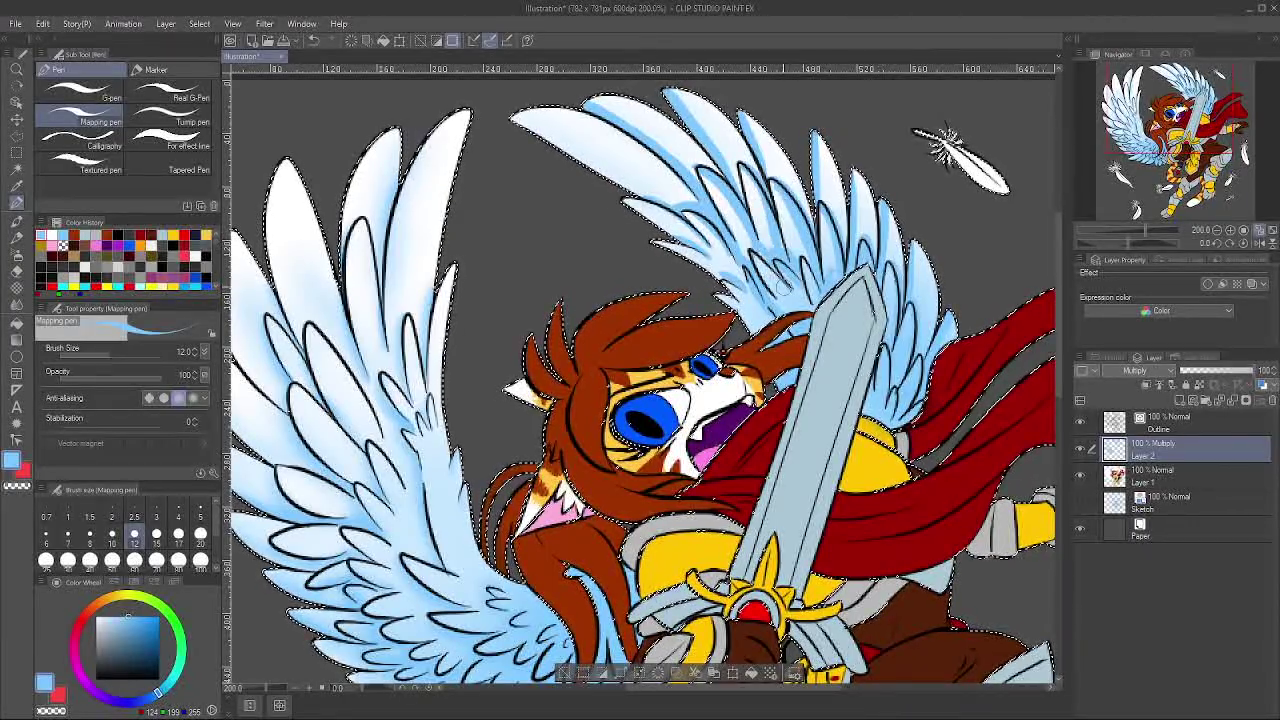
key(j)
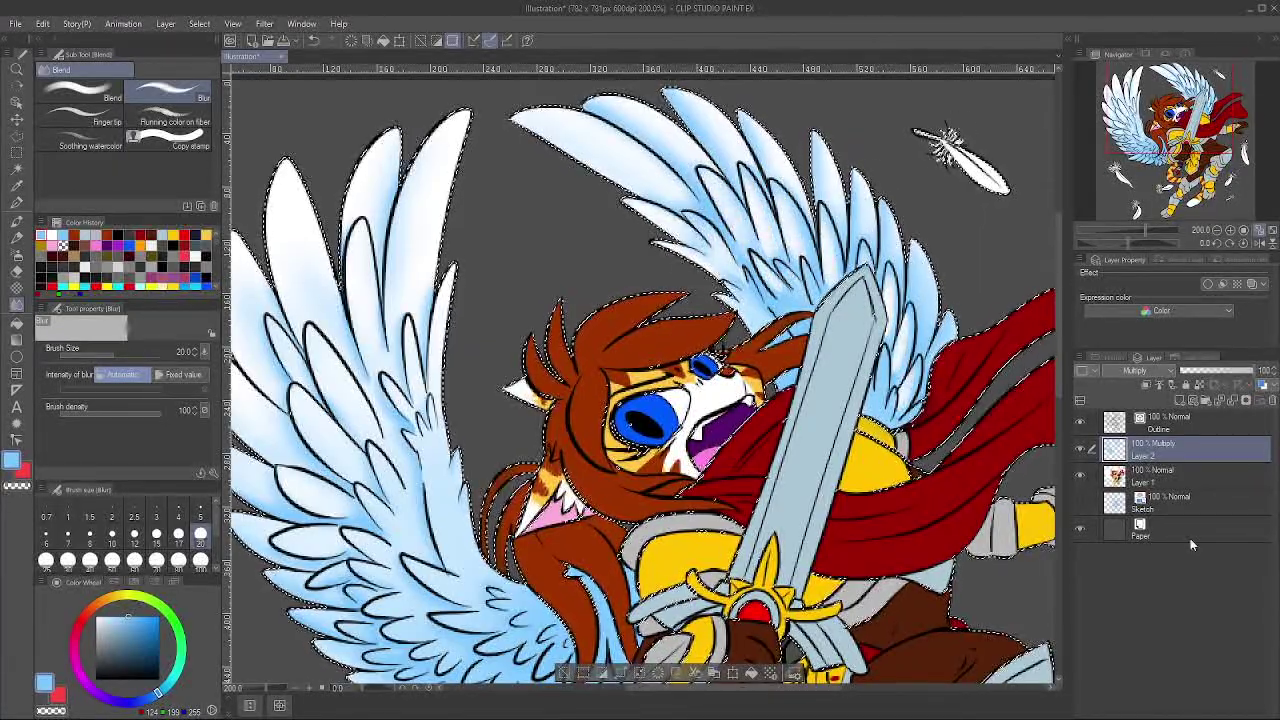
Step: Shade the loose falling feathers light blue with the Soft airbrush at size 20
mouse_move(1175, 110)
mouse_down()
mouse_move(1146, 146)
mouse_move(1180, 116)
mouse_up()
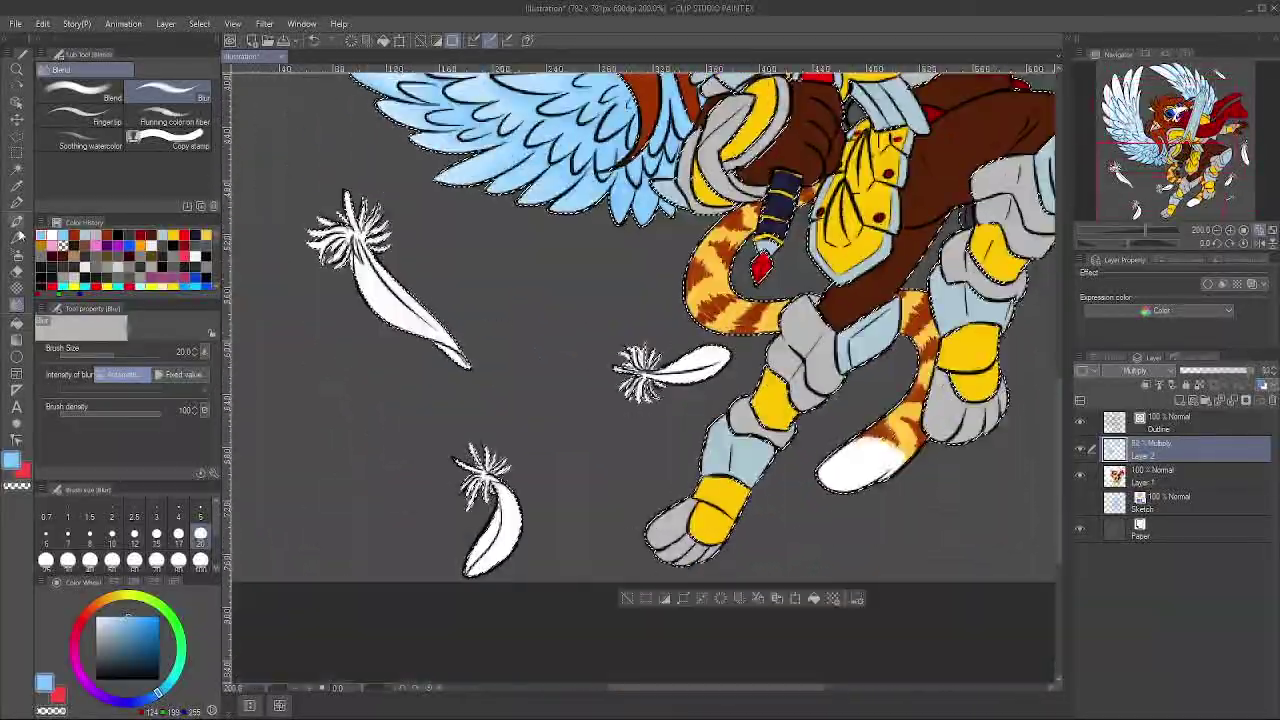
key(b)
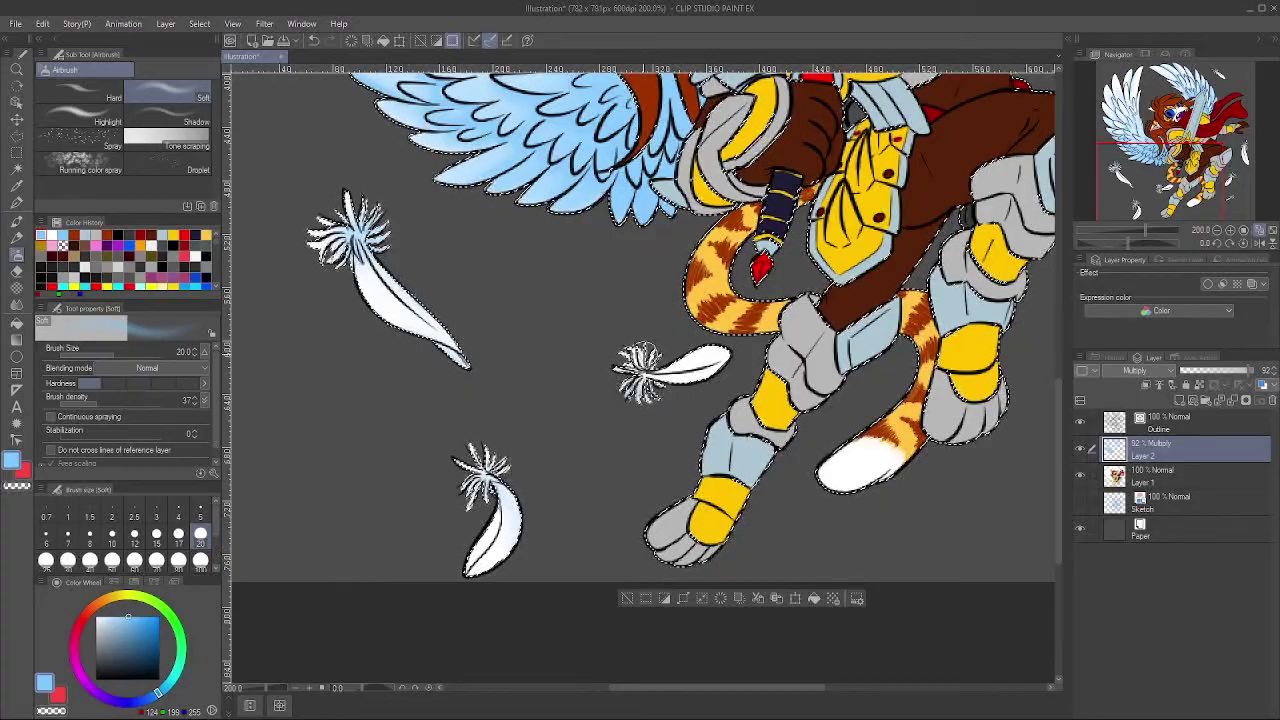
drag(850, 250, 476, 571)
drag(620, 200, 713, 608)
Step: Set the blending mode of Layer 2 to Linear burn and its opacity to 75%
click(1217, 230)
mouse_move(1204, 81)
mouse_down()
mouse_move(1210, 165)
mouse_move(1202, 137)
mouse_up()
click(1217, 230)
click(1214, 371)
scroll(1142, 371, down, 1)
scroll(1143, 372, down, 15)
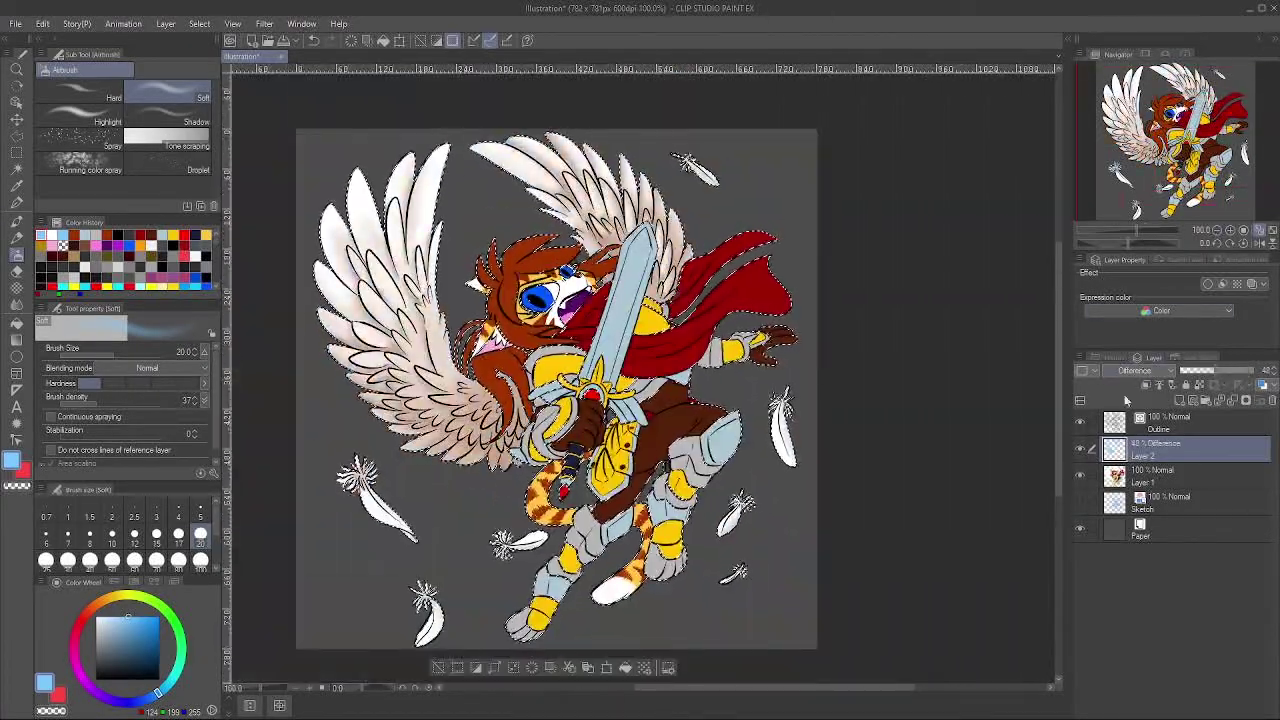
scroll(1127, 366, down, 5)
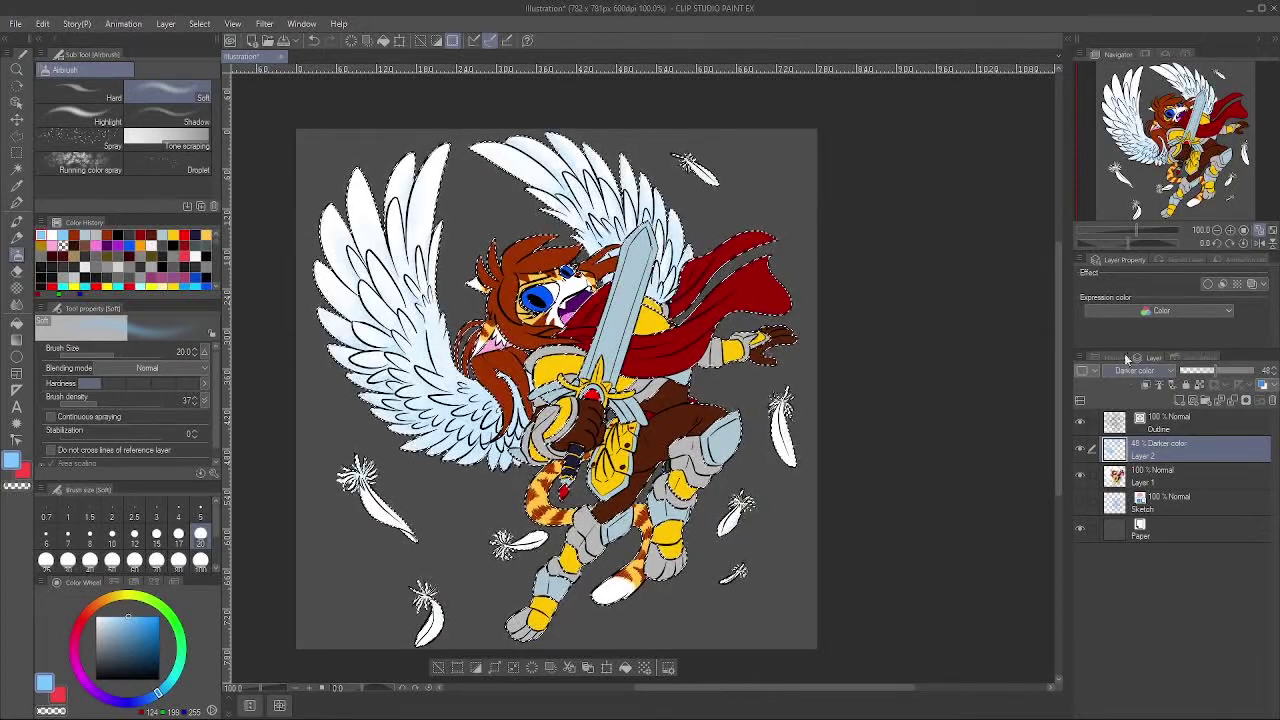
mouse_move(1240, 371)
mouse_down()
mouse_move(1261, 379)
mouse_move(1219, 374)
mouse_move(1235, 375)
mouse_up()
scroll(1140, 371, up, 20)
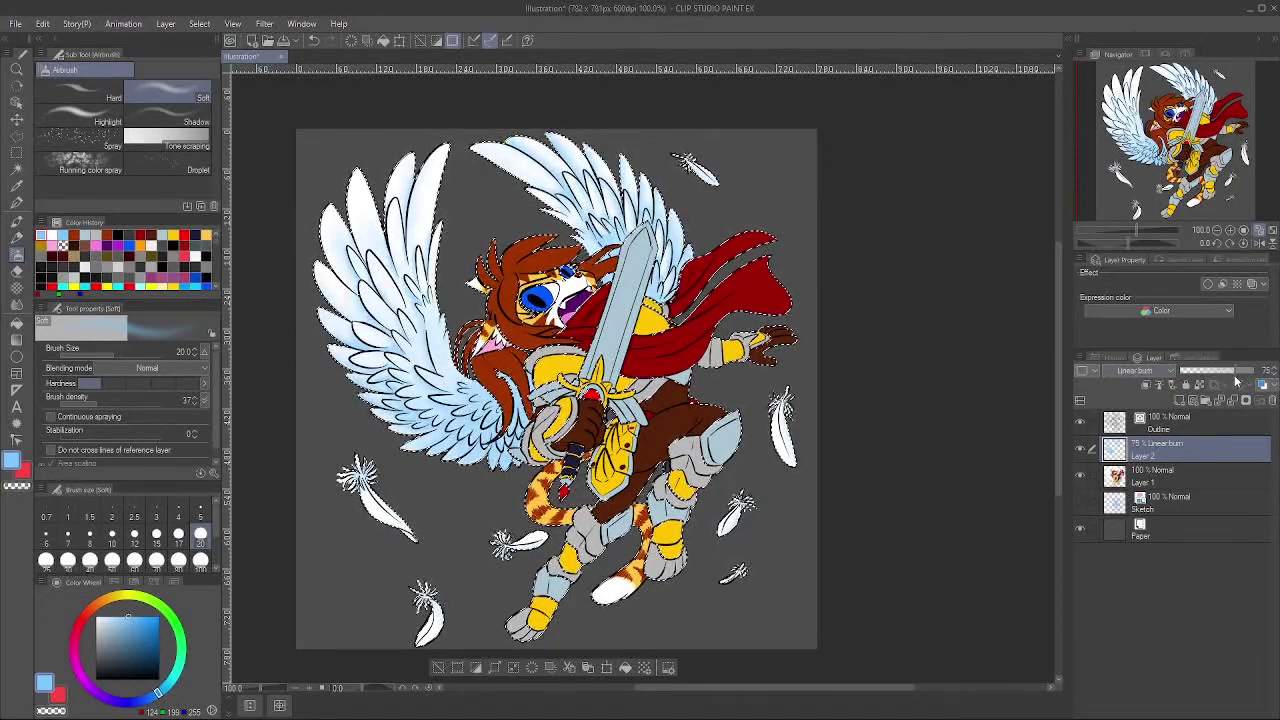
Step: Add a new layer above Layer 2 and set its blending mode to Multiply
click(1230, 232)
drag(490, 687, 429, 682)
drag(1058, 350, 1058, 330)
click(1180, 401)
scroll(1142, 371, down, 2)
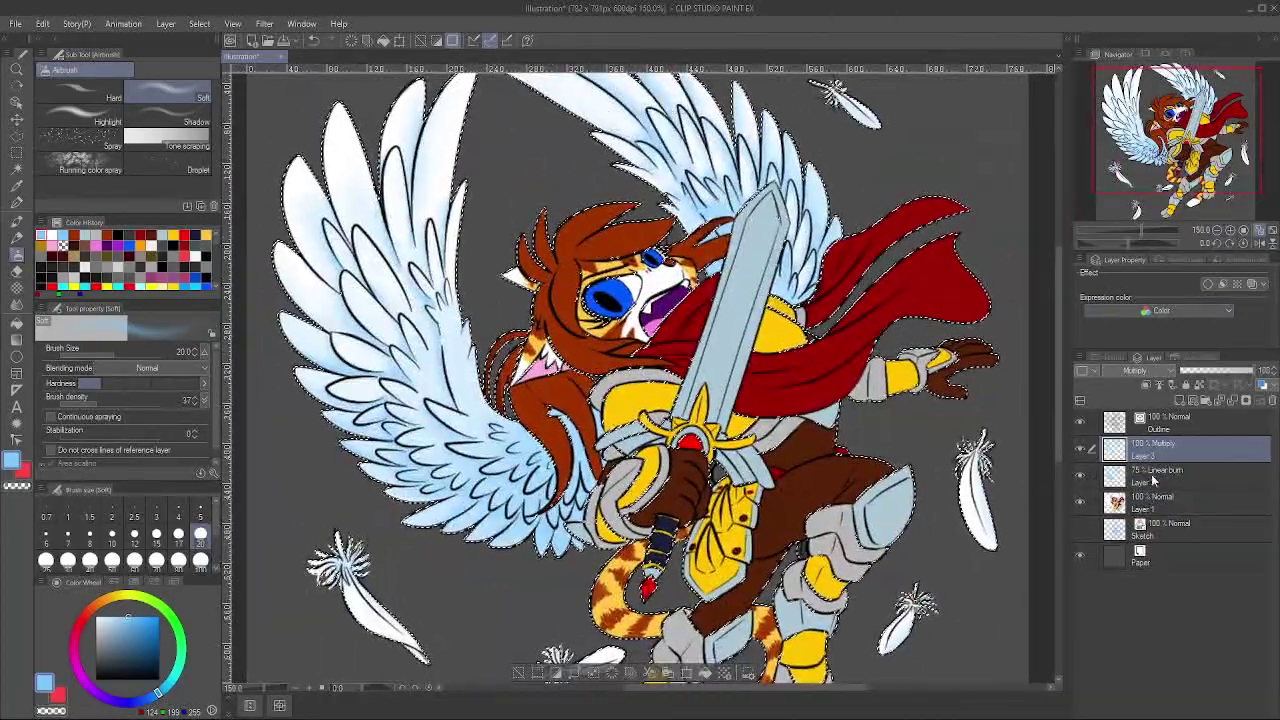
click(1217, 231)
click(1230, 231)
click(1218, 231)
click(17, 153)
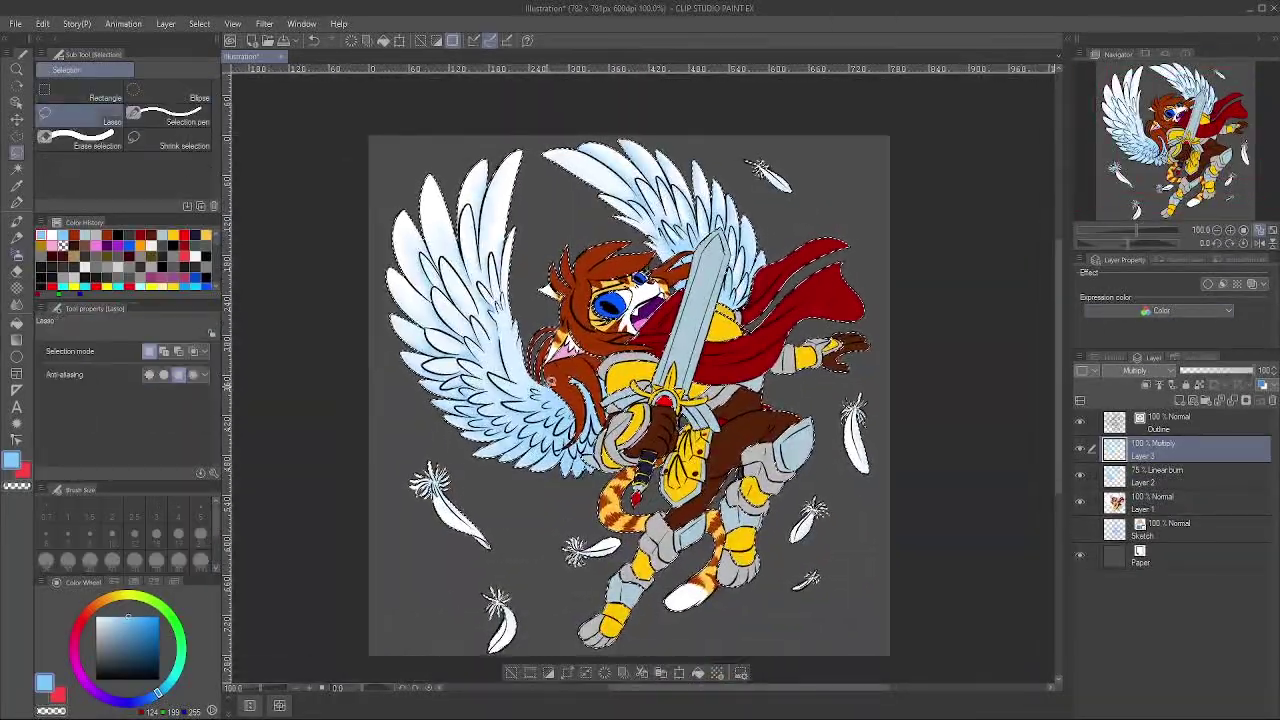
drag(431, 557, 771, 135)
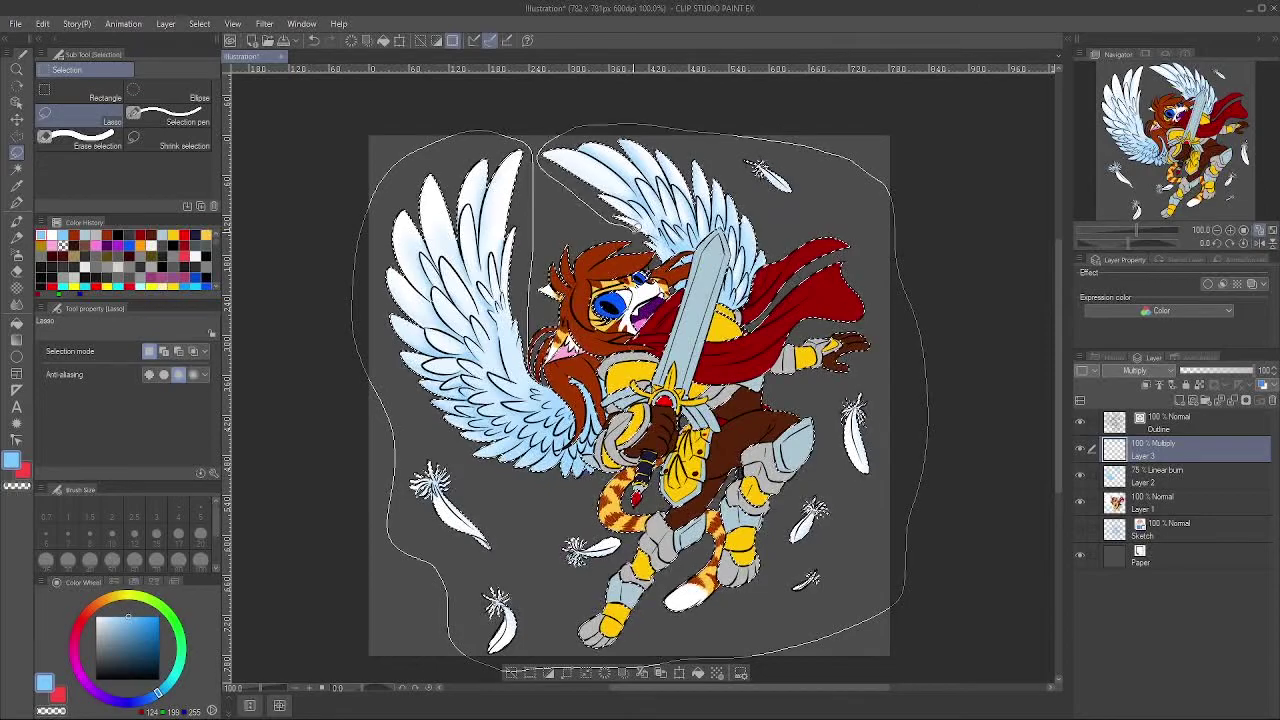
drag(648, 245, 624, 320)
key(ctrl+z)
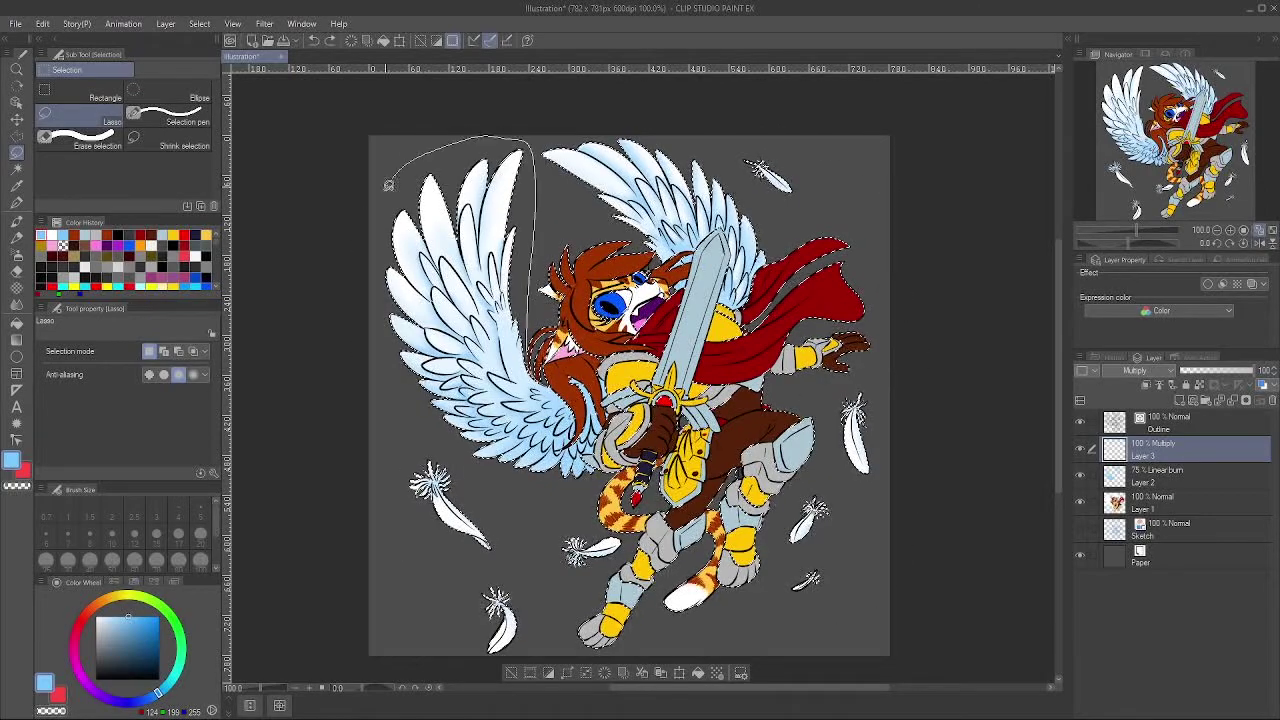
drag(550, 386, 557, 393)
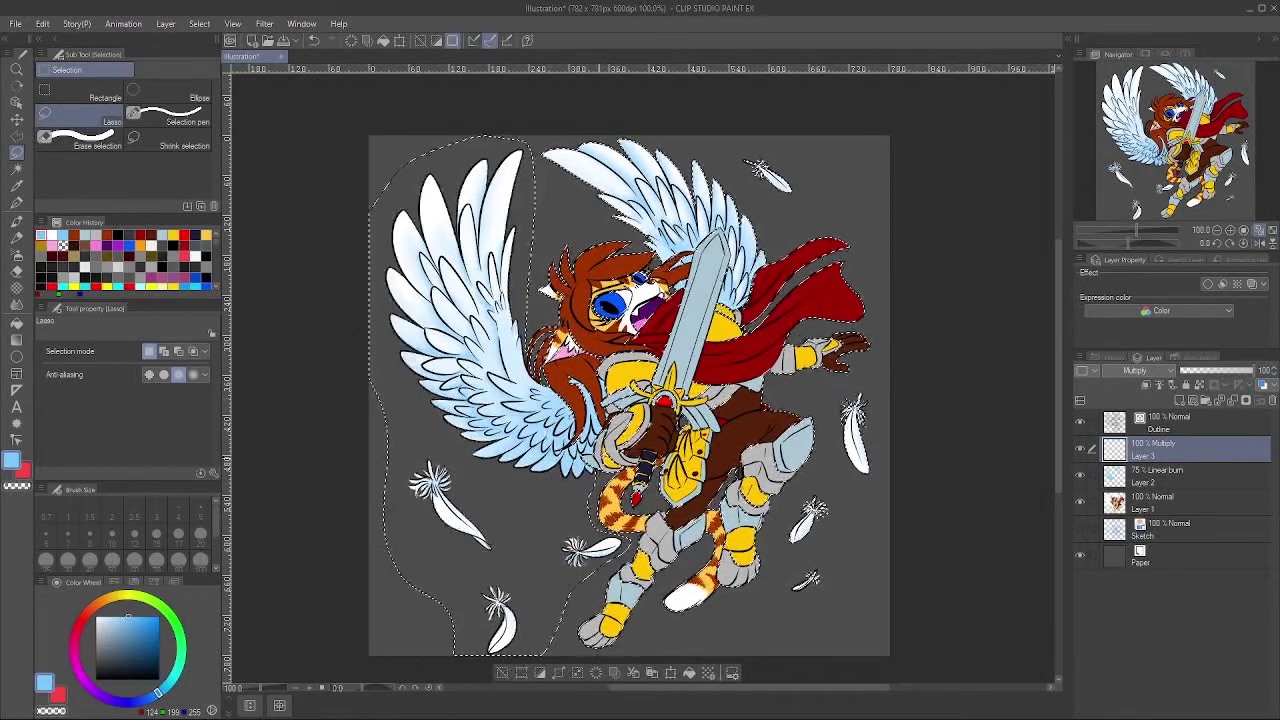
key(ctrl+z)
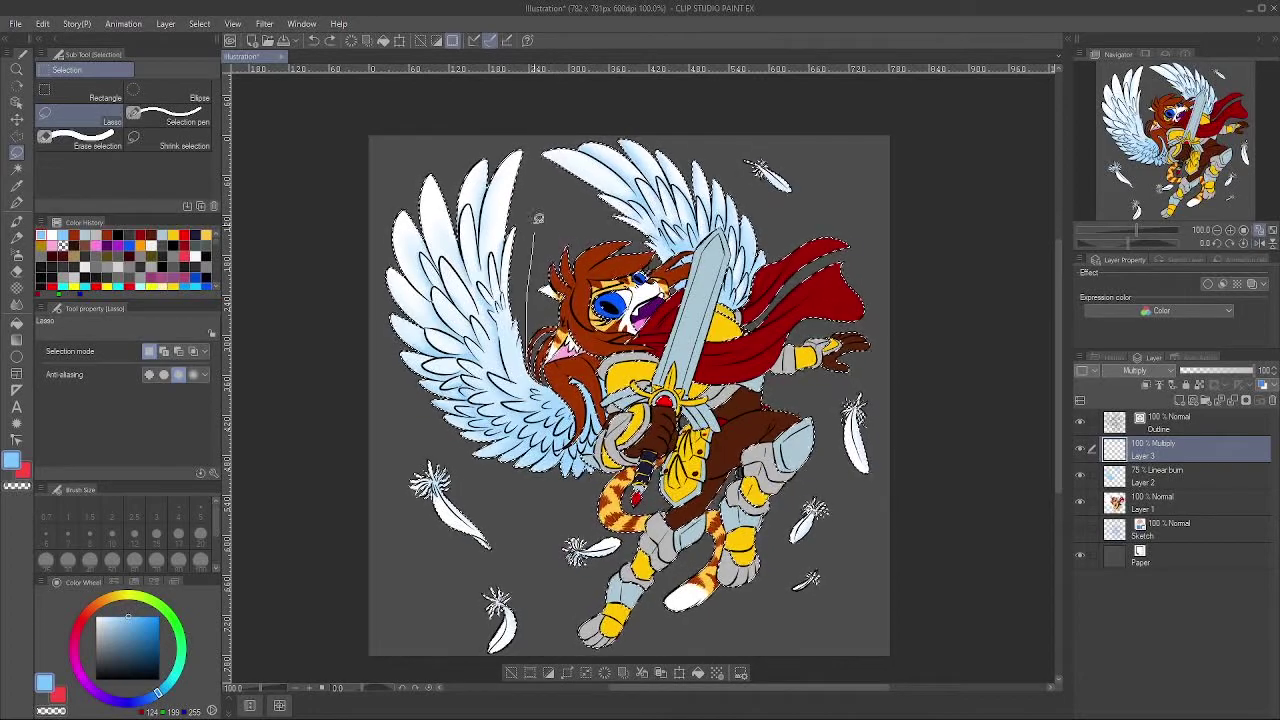
Step: Take both wings out of the selection with the Lasso, keeping the body, armour and cape selected
drag(573, 397, 560, 373)
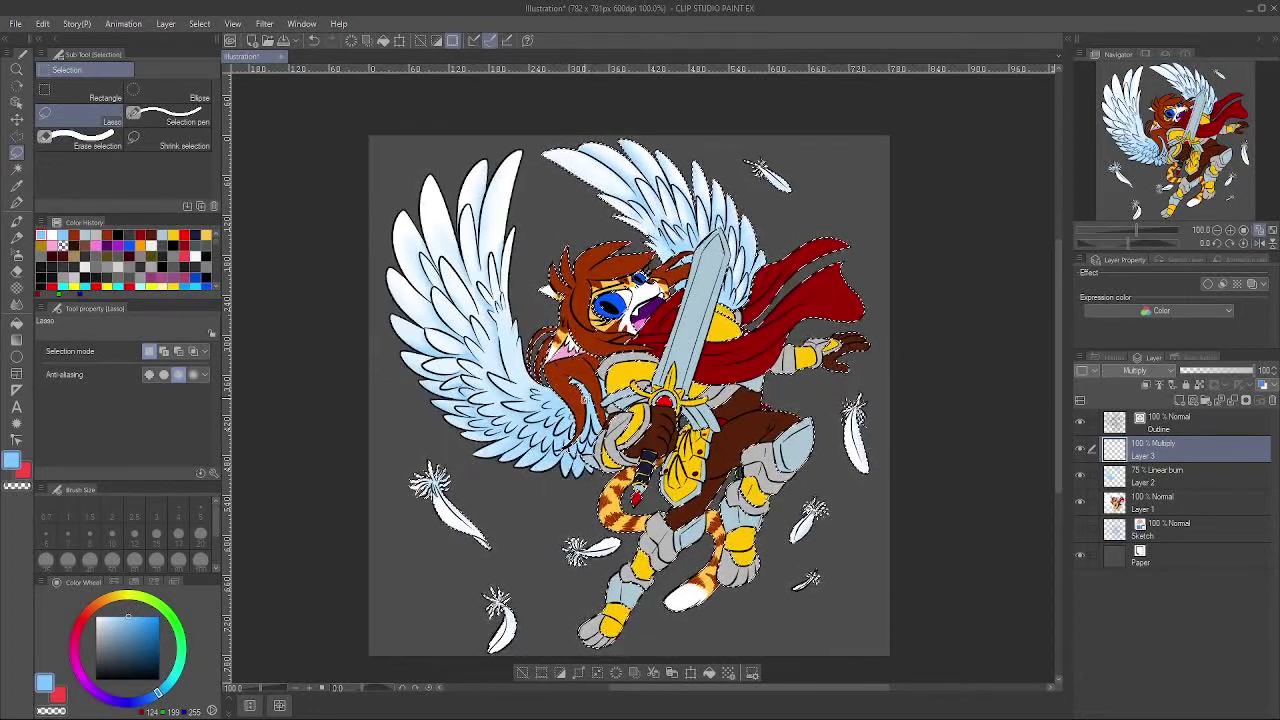
click(1230, 230)
click(1167, 159)
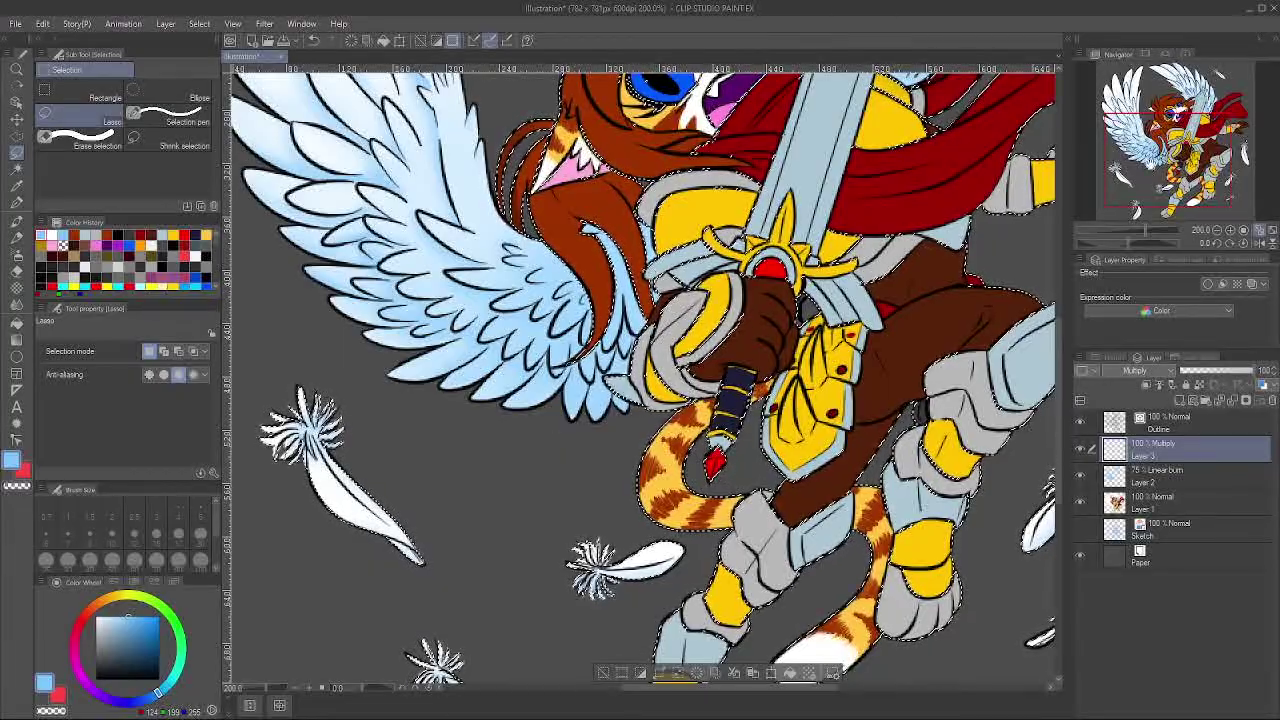
drag(690, 210, 638, 564)
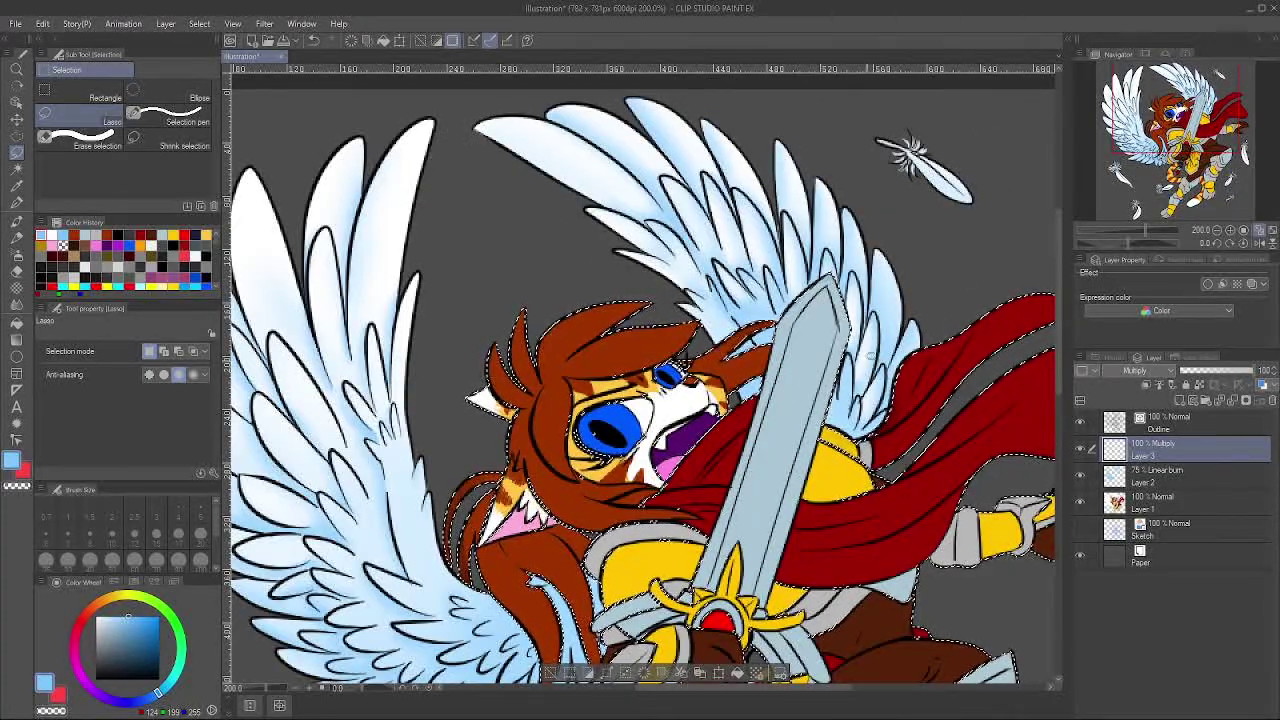
drag(871, 356, 893, 169)
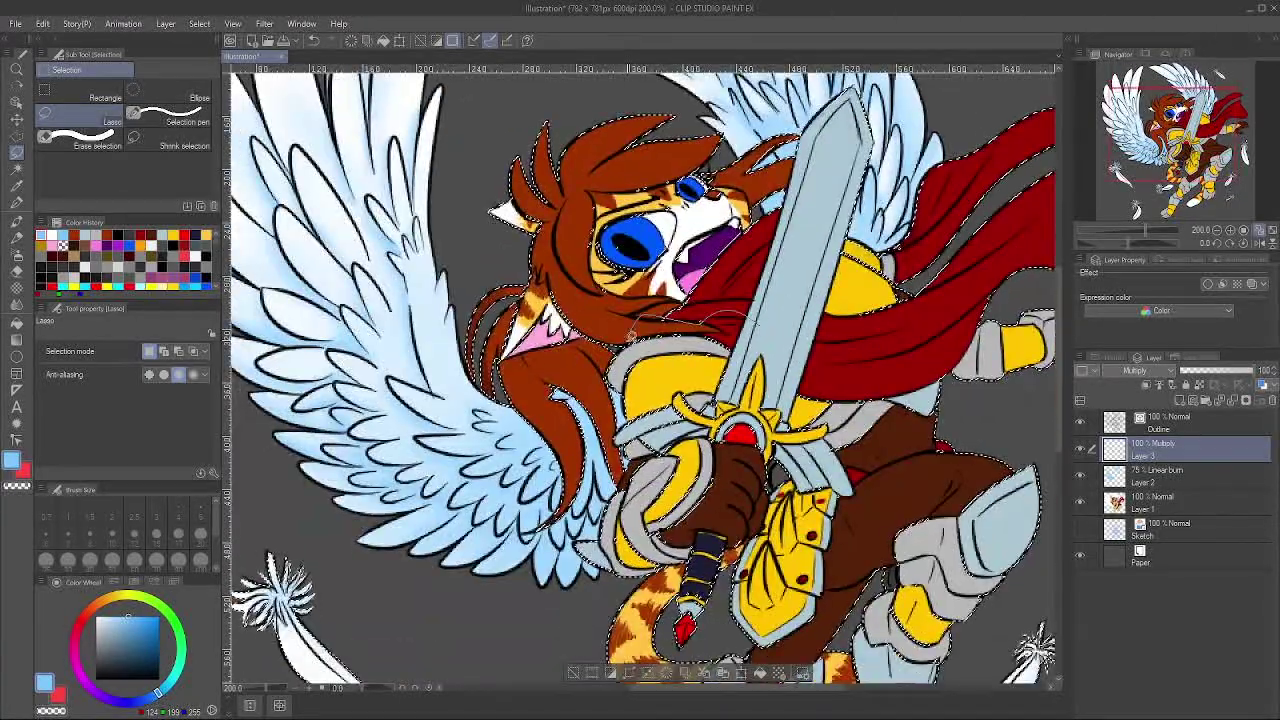
Step: Sample the cape's dark red on Layer 1 and fill a spot in the cape with it
click(1215, 503)
alt+click(880, 335)
click(16, 324)
drag(880, 330, 860, 333)
Step: Shade the face and upper hair on Layer 3 with the Soft airbrush at size 20 in dark blue-grey
click(1182, 479)
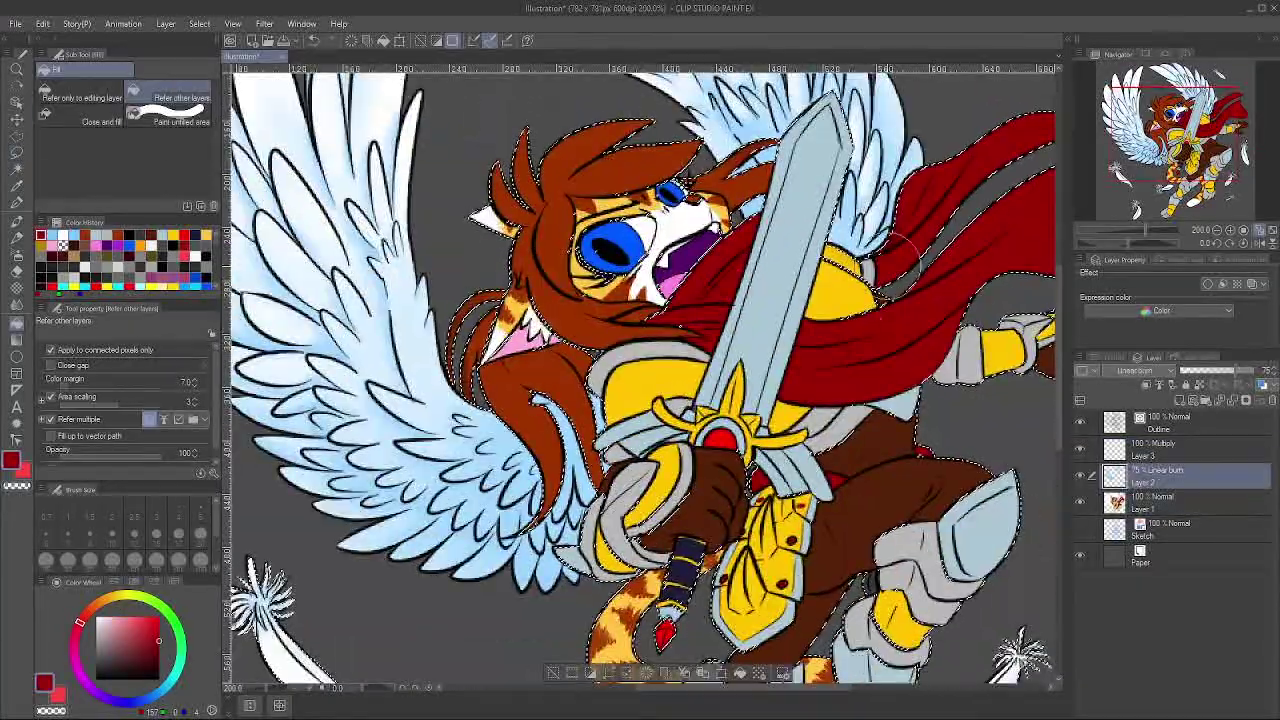
scroll(600, 370, down, 2)
drag(620, 380, 634, 388)
click(1190, 450)
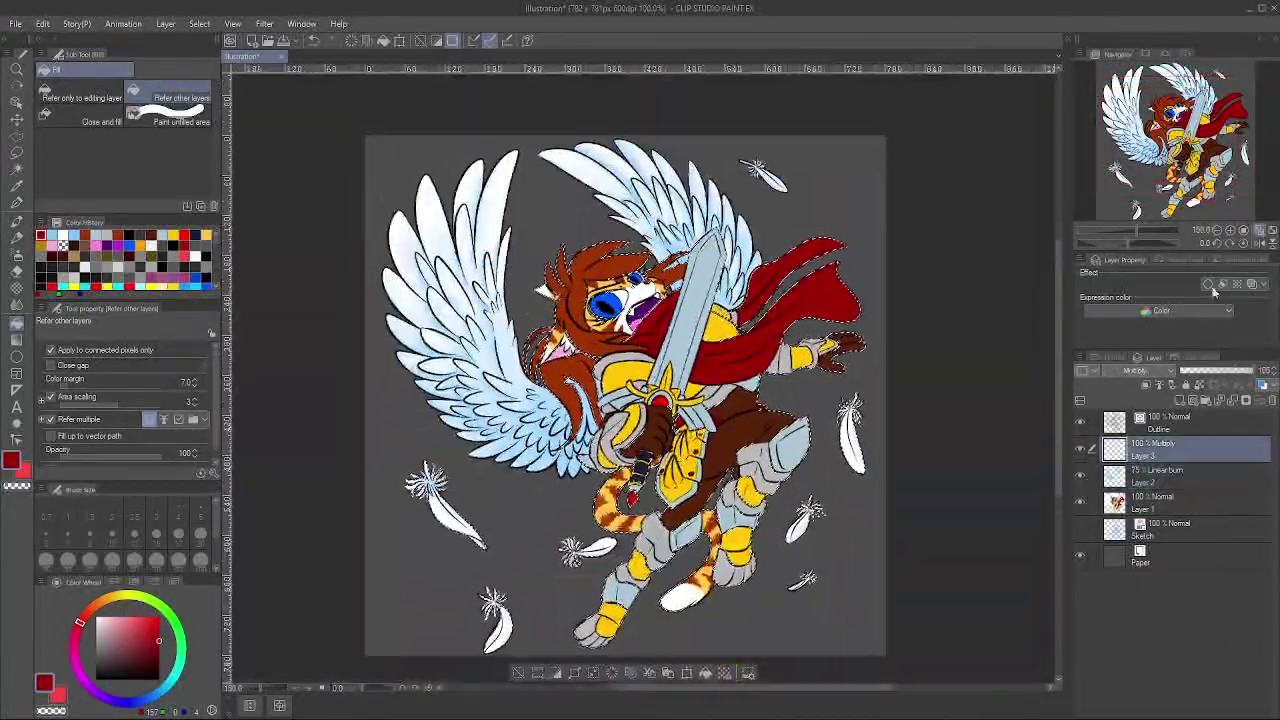
scroll(669, 350, up, 2)
click(16, 254)
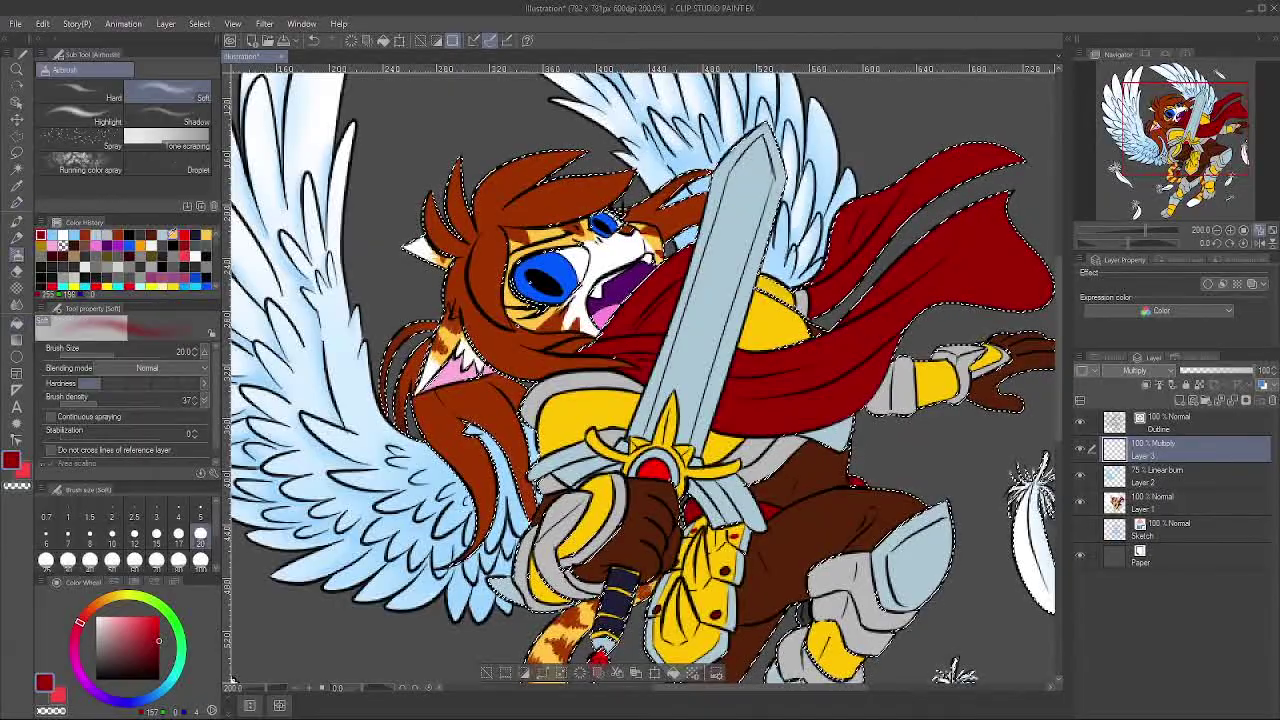
click(154, 269)
drag(640, 280, 620, 205)
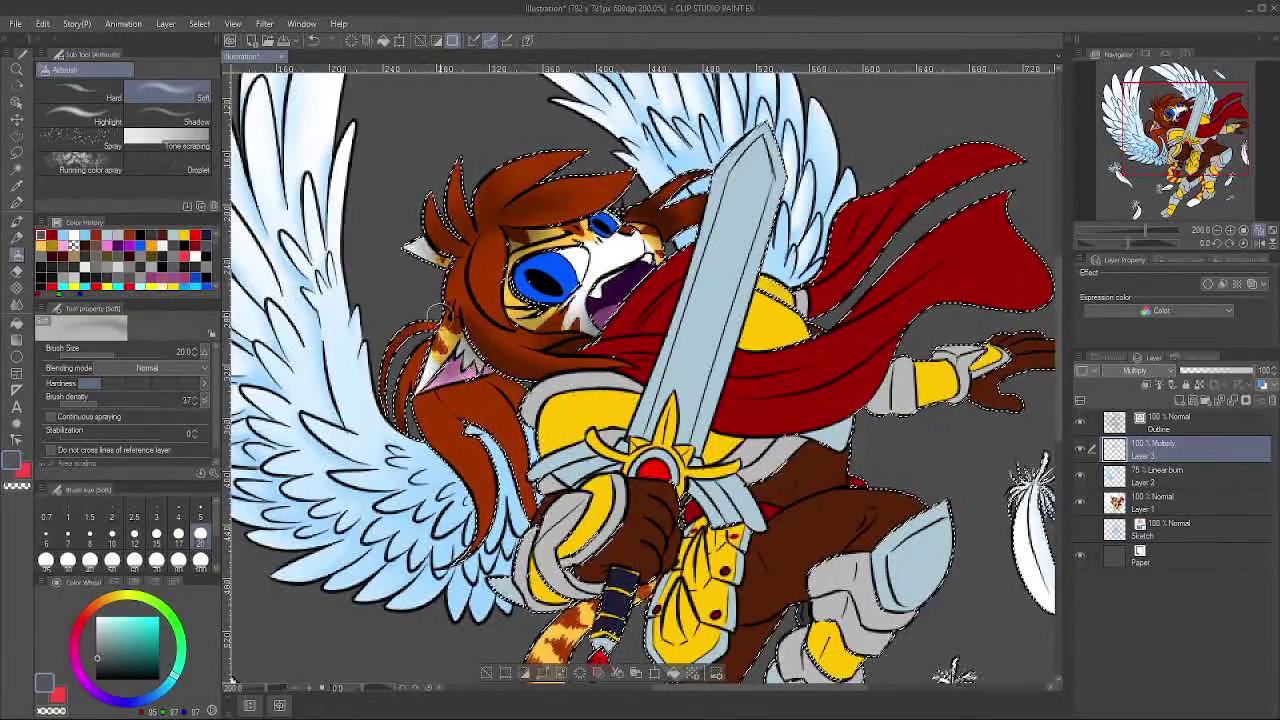
Step: Airbrush dark blue-grey shadows onto the inner ear, long hair strands, red cape and rear yellow shoulder armour
key(alt+bracketright)
key(alt+bracketleft)
key(alt+bracketleft)
key(alt+bracketright)
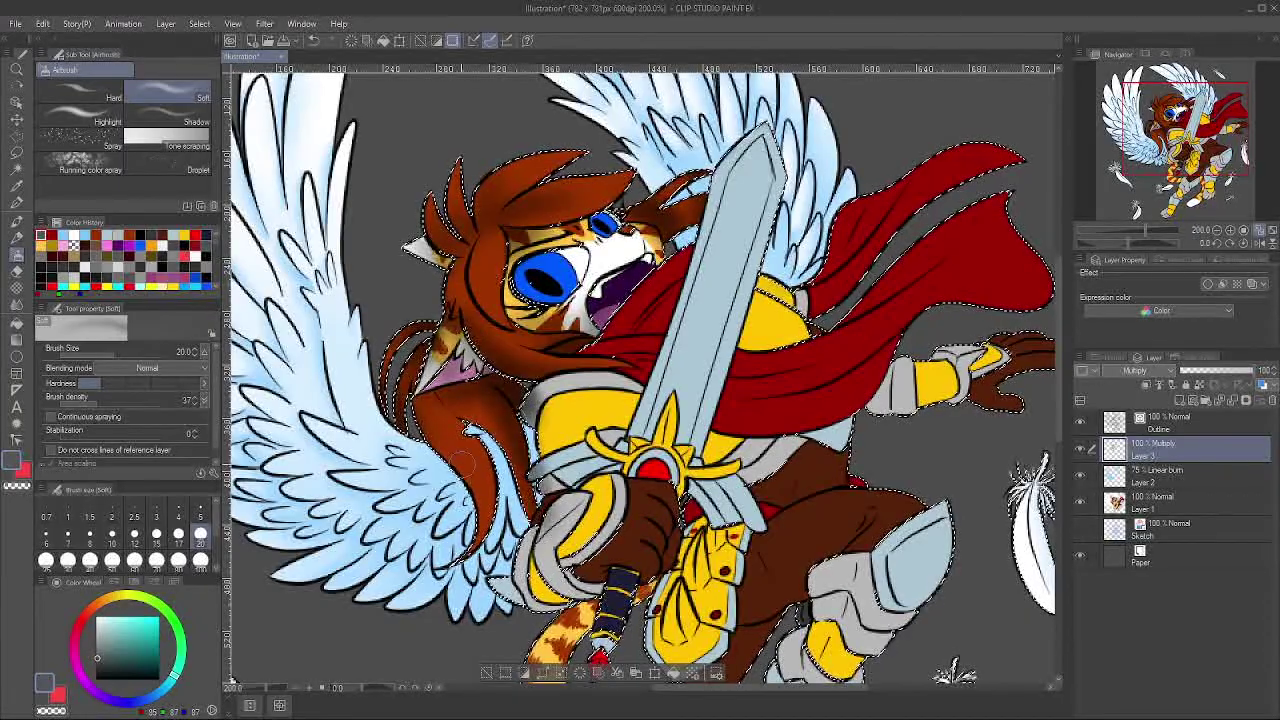
key(ctrl+z)
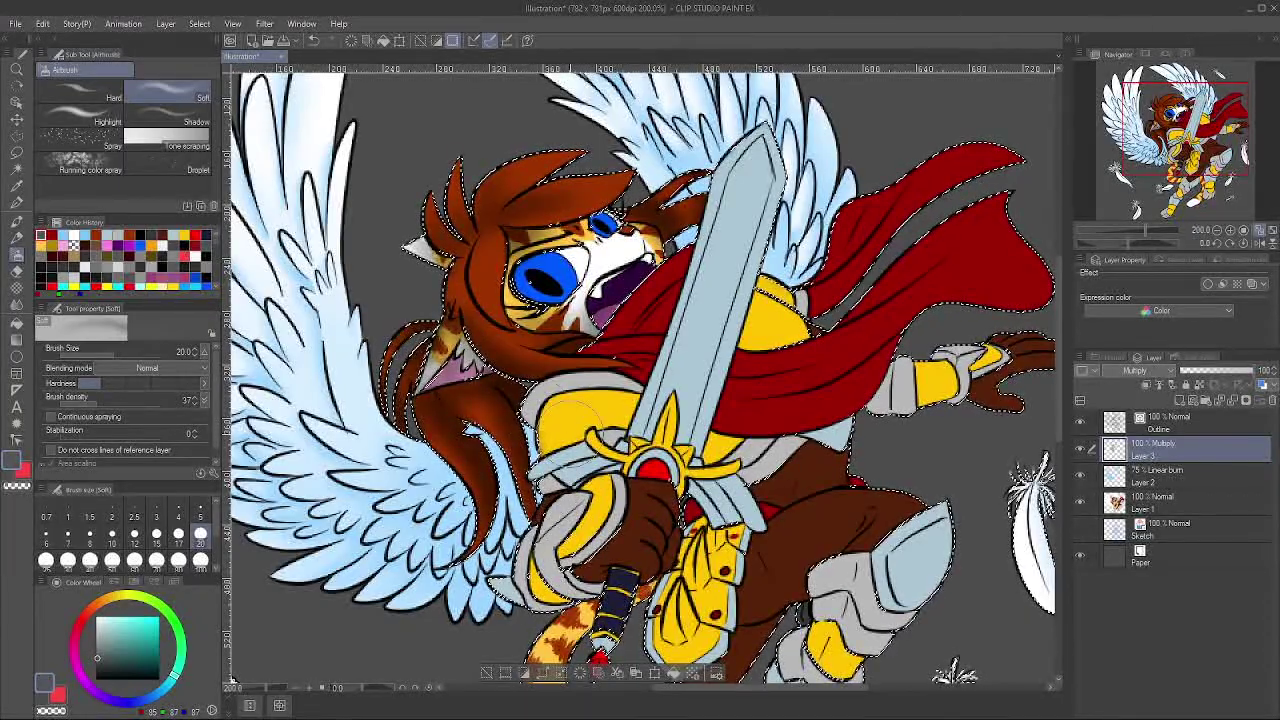
drag(584, 156, 506, 199)
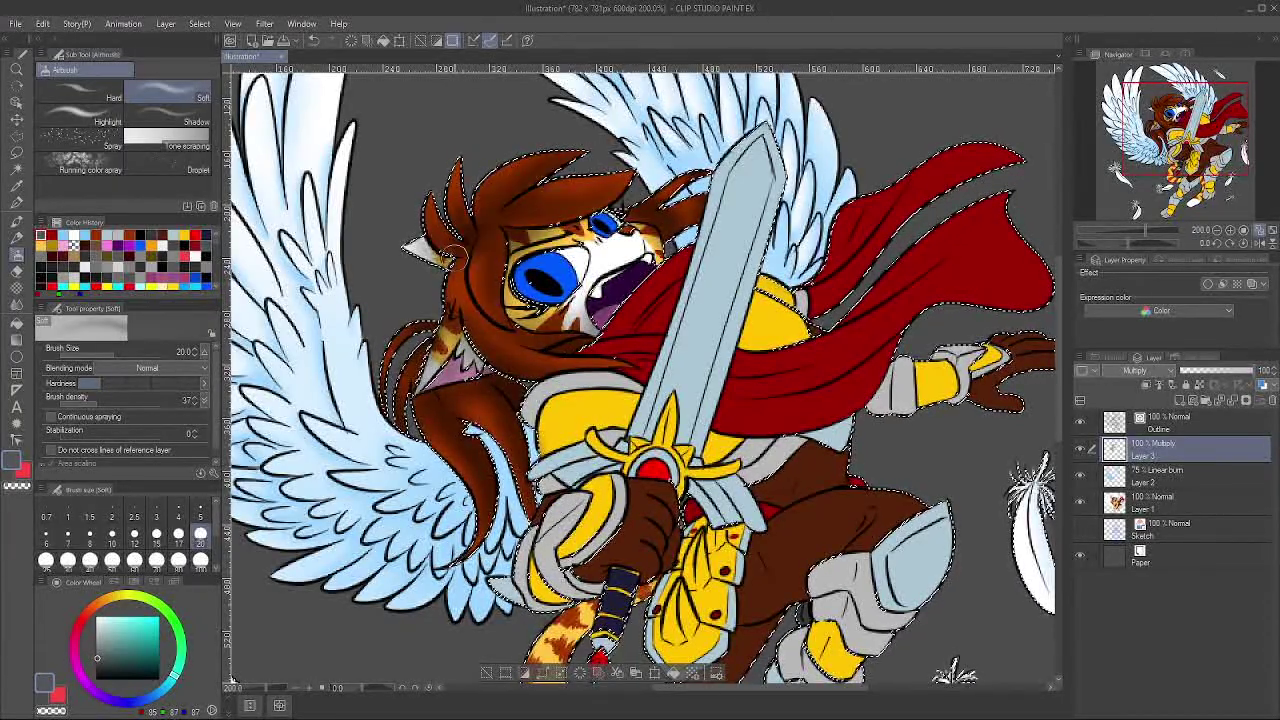
drag(650, 336, 529, 322)
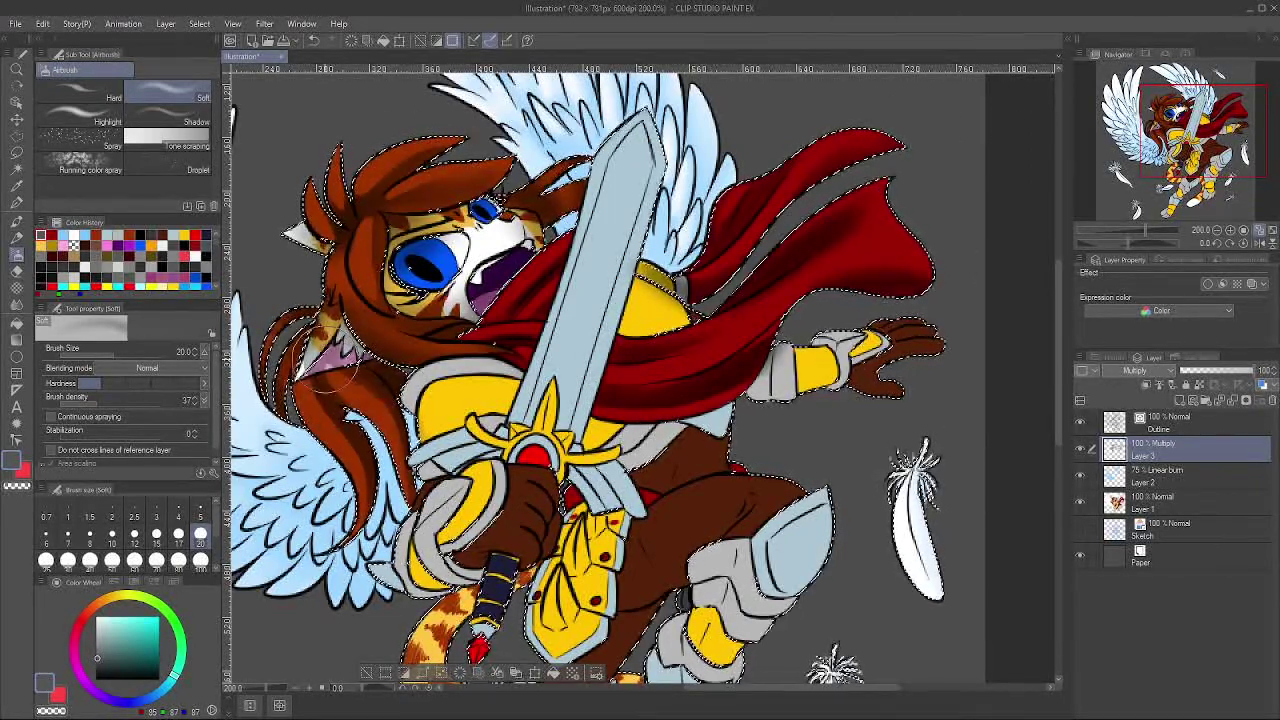
Step: Soften the hair, ear and cape shadows on Layer 3 with Blur at size 20
mouse_move(560, 430)
mouse_down()
mouse_move(600, 155)
mouse_move(648, 430)
mouse_up()
key(j)
mouse_move(451, 165)
mouse_down()
mouse_move(536, 180)
mouse_move(450, 215)
mouse_up()
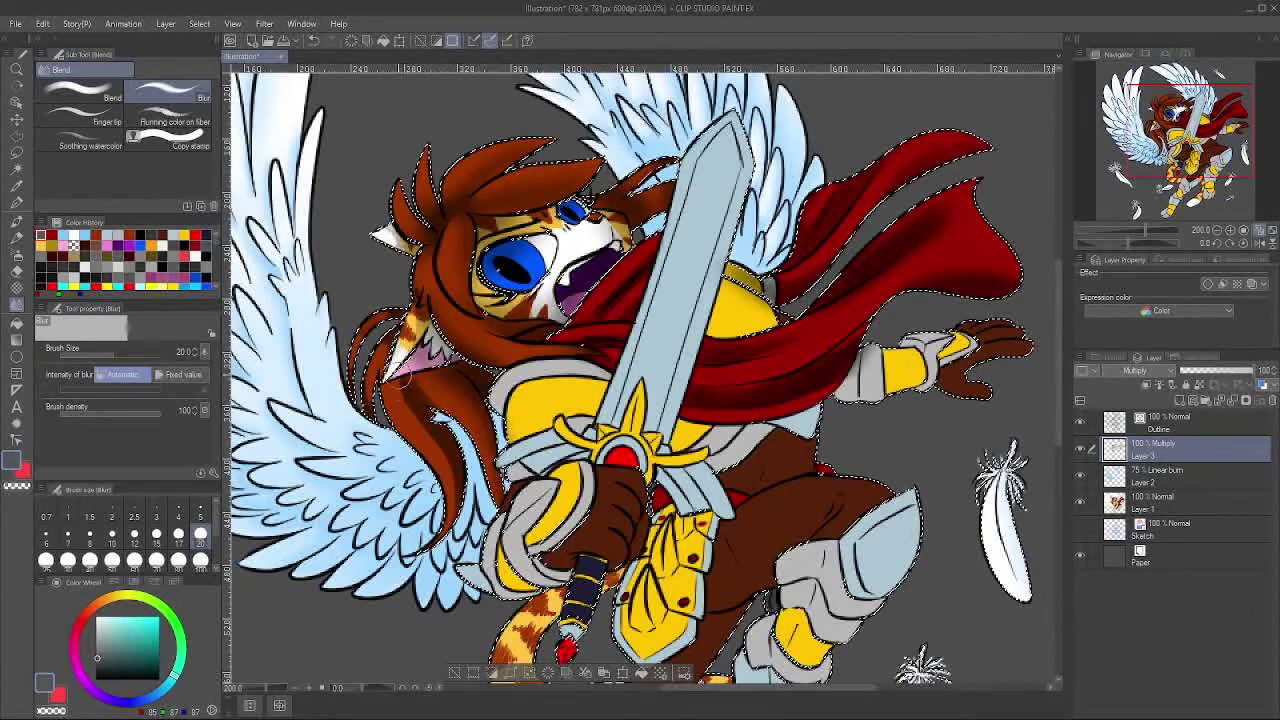
click(1180, 480)
click(1180, 450)
drag(460, 226, 402, 293)
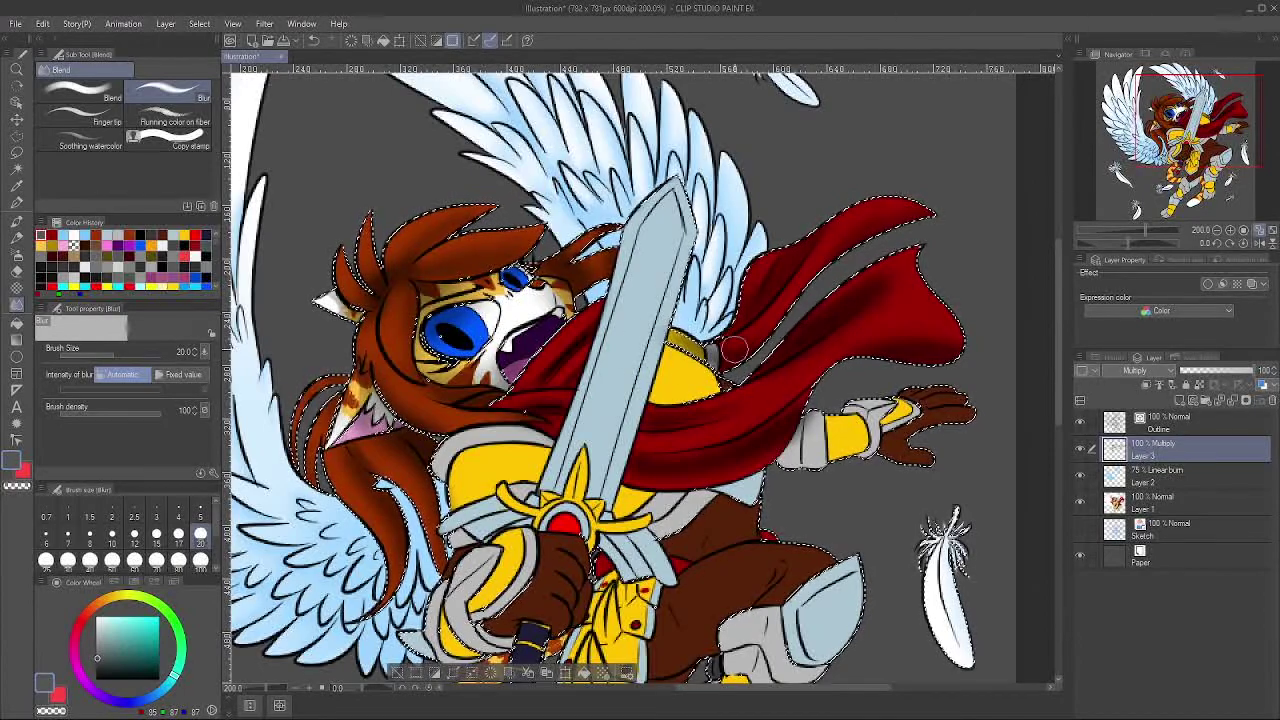
click(405, 713)
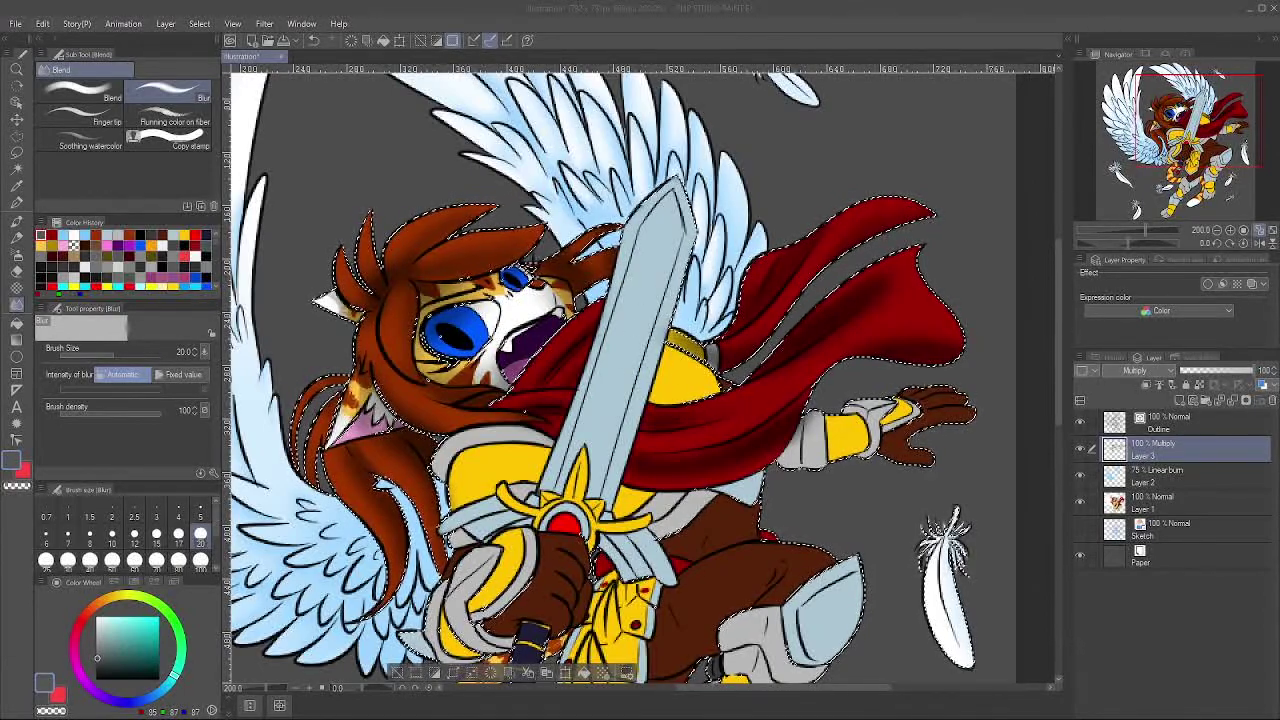
click(294, 370)
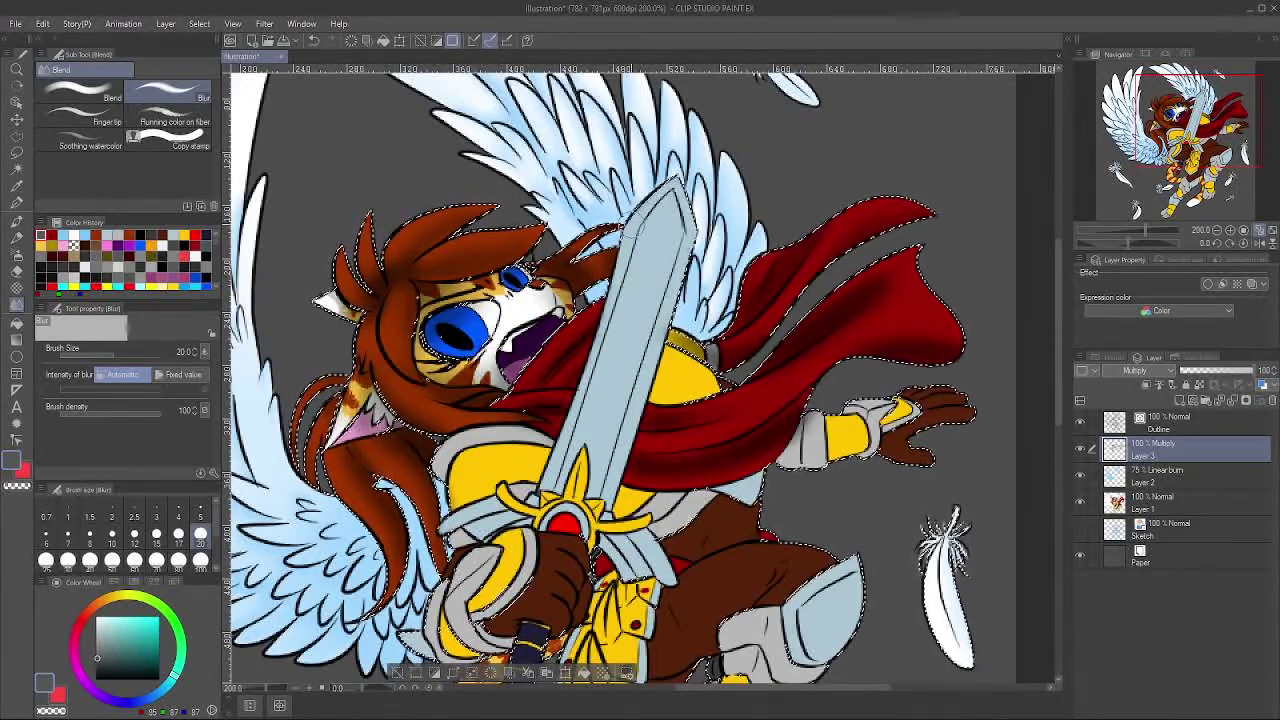
Step: Shade the outstretched forearm's armour and hand with the Soft airbrush at size 20 and soften the shadows with Blur
drag(632, 238, 601, 113)
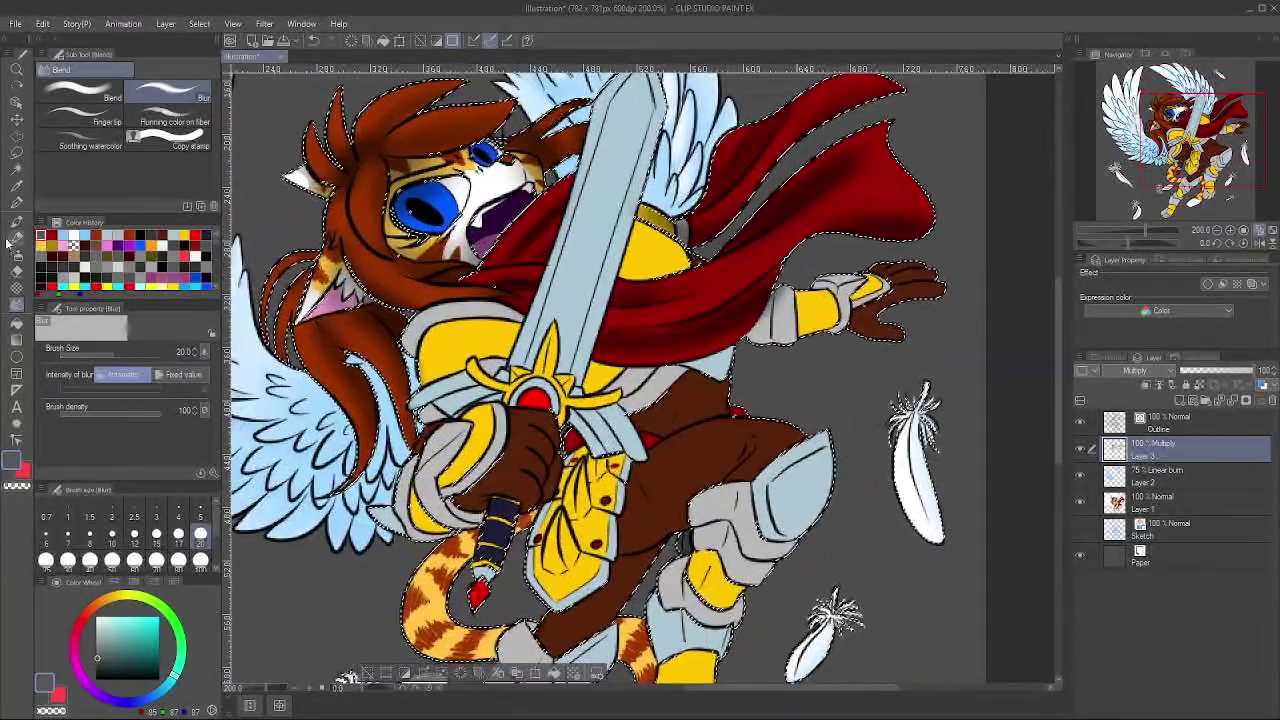
click(16, 253)
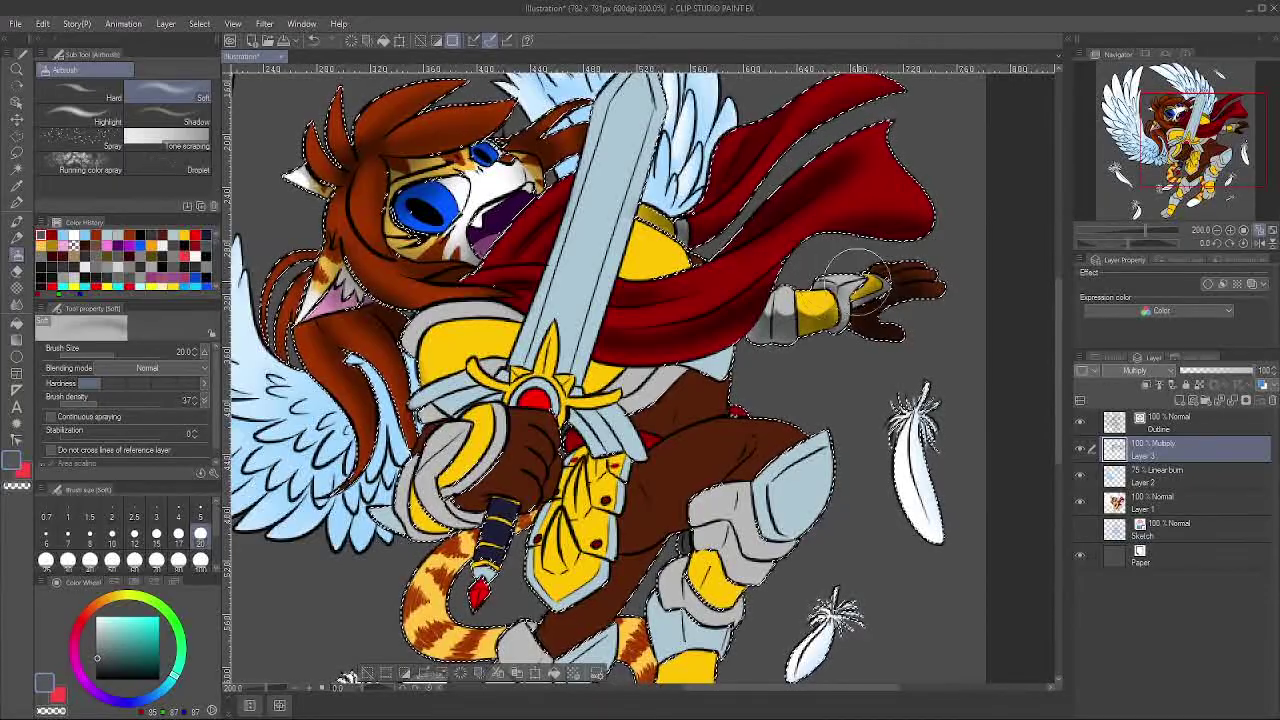
key(j)
drag(867, 197, 805, 197)
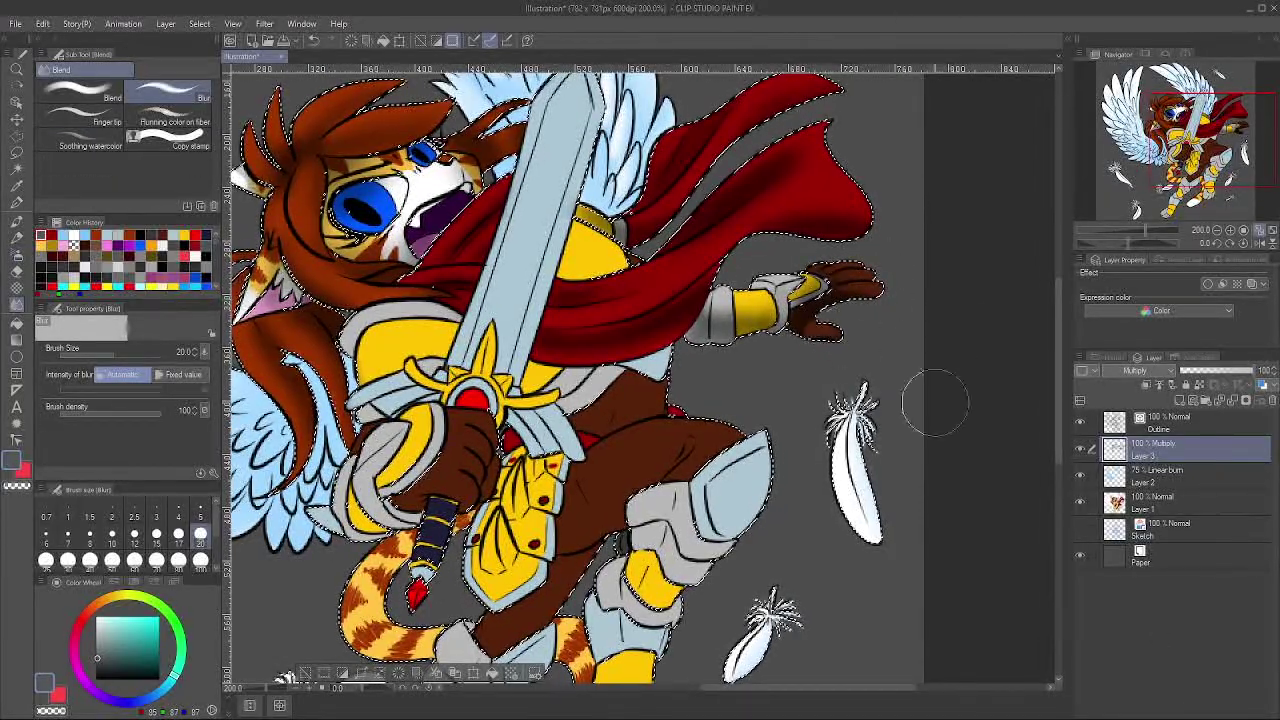
Step: Shade the brown waist and thighs with the Soft airbrush at size 20 and soften the shadows with Blur
drag(1219, 138, 1197, 144)
click(16, 254)
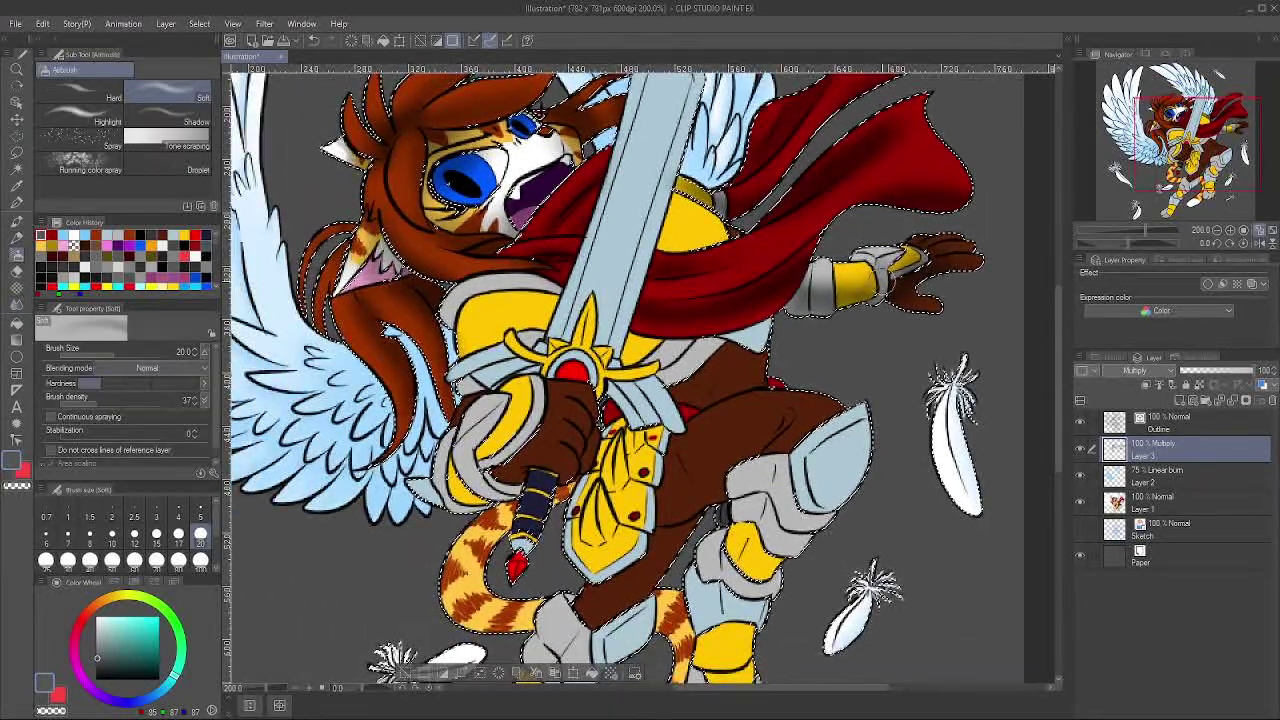
scroll(737, 376, down, 3)
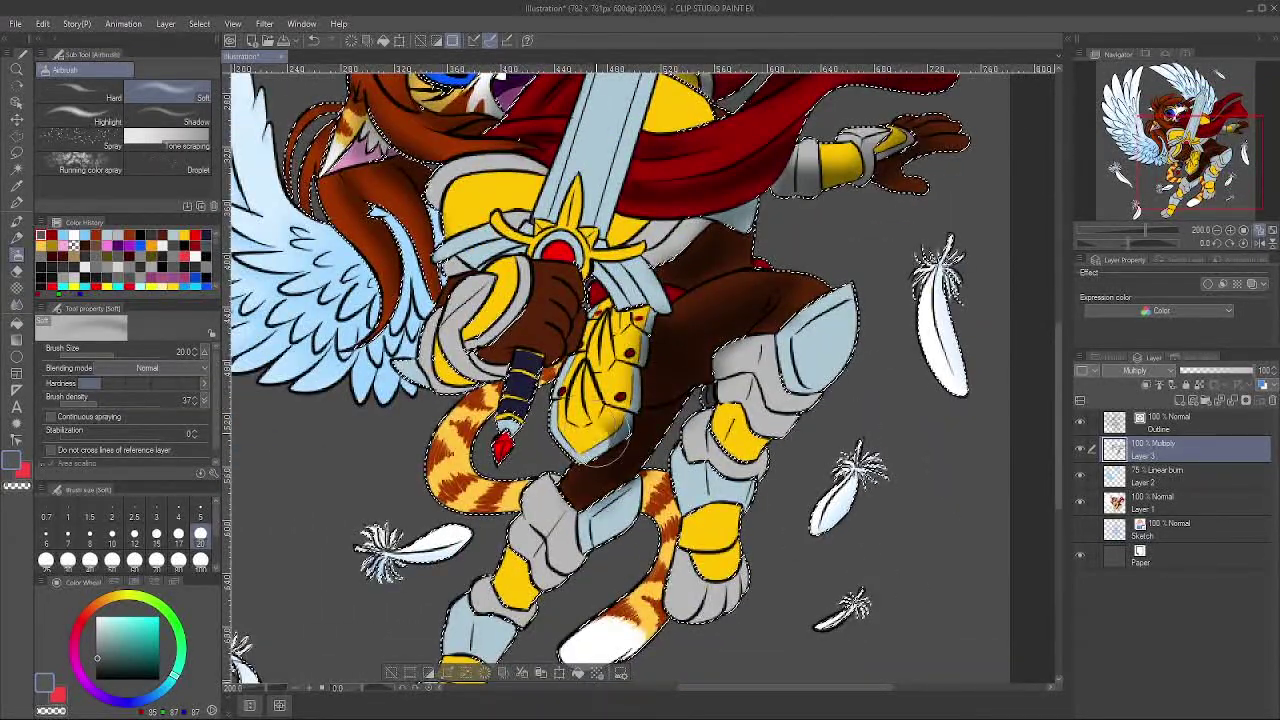
mouse_move(820, 294)
mouse_down()
mouse_move(685, 309)
mouse_move(785, 282)
mouse_move(658, 339)
mouse_move(690, 314)
mouse_move(688, 426)
mouse_move(580, 458)
mouse_up()
key(j)
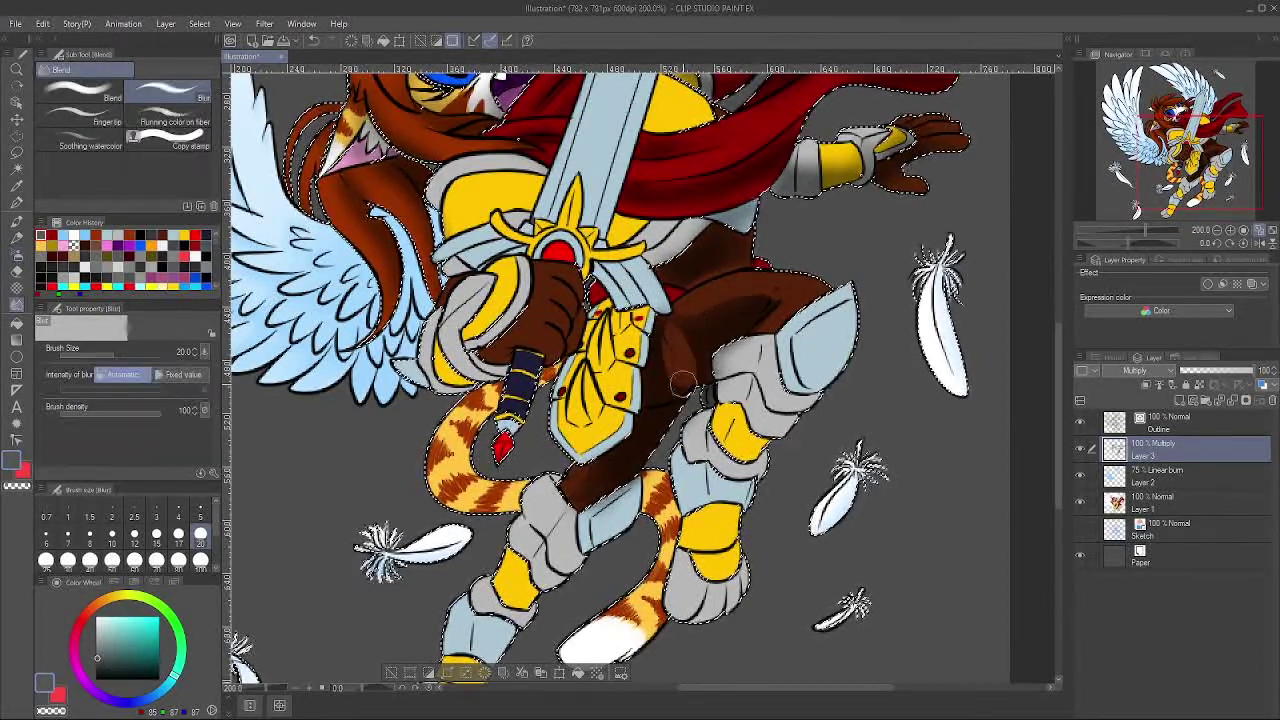
Step: Airbrush shadows onto the sword arm's glove and armour, the shoulders and the torso plates, and soften them with Blur
key(b)
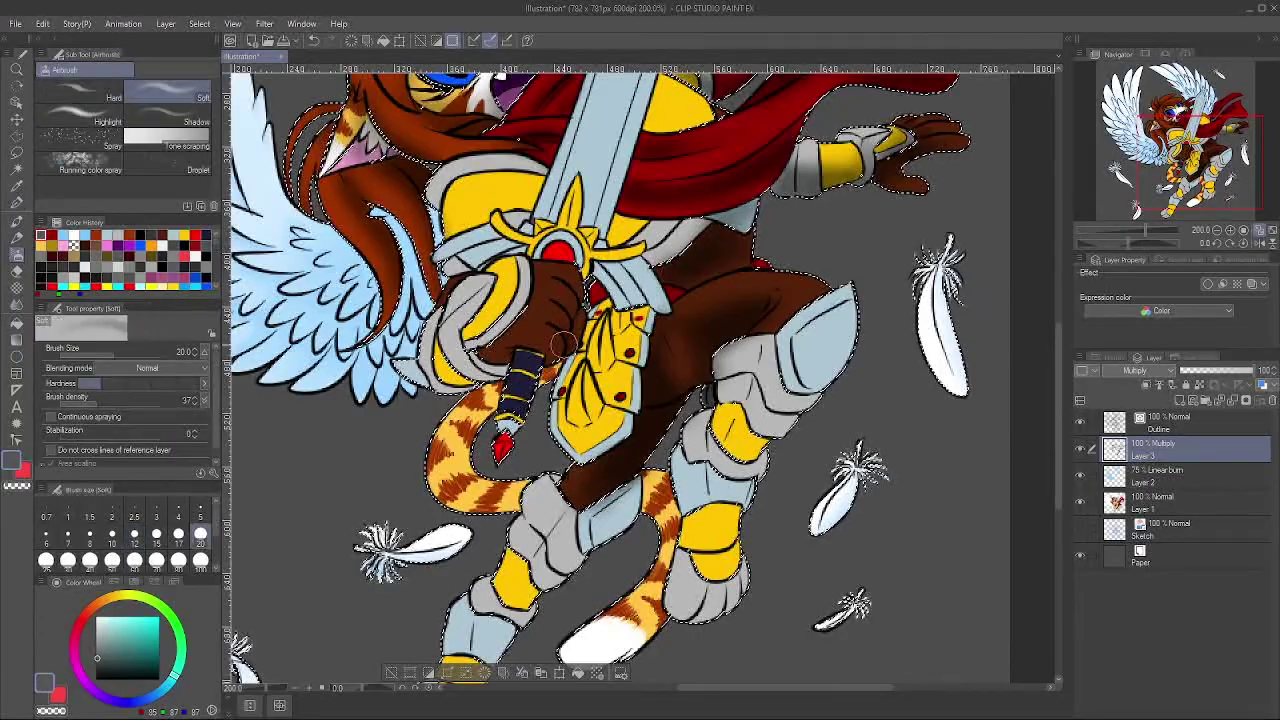
mouse_move(488, 372)
mouse_down()
mouse_move(458, 356)
mouse_move(450, 322)
mouse_move(462, 336)
mouse_move(487, 327)
mouse_move(499, 506)
mouse_up()
mouse_move(690, 272)
mouse_down()
mouse_move(672, 300)
mouse_move(668, 280)
mouse_up()
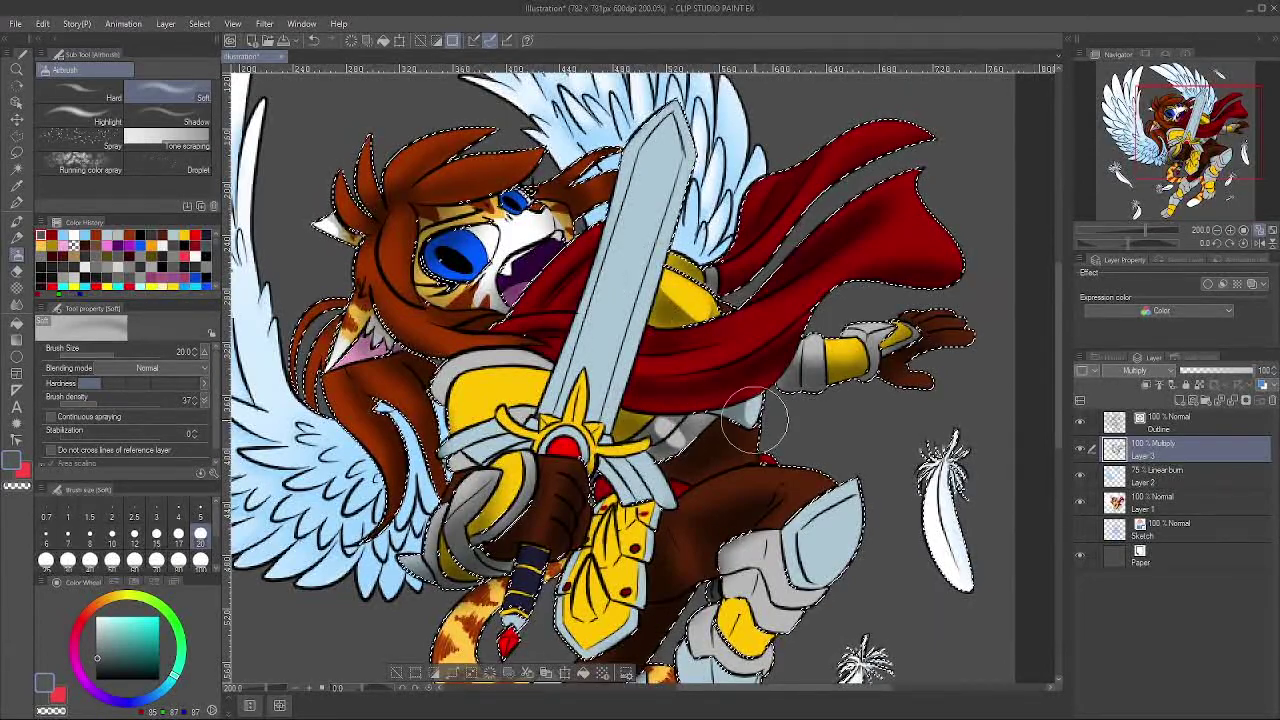
key(j)
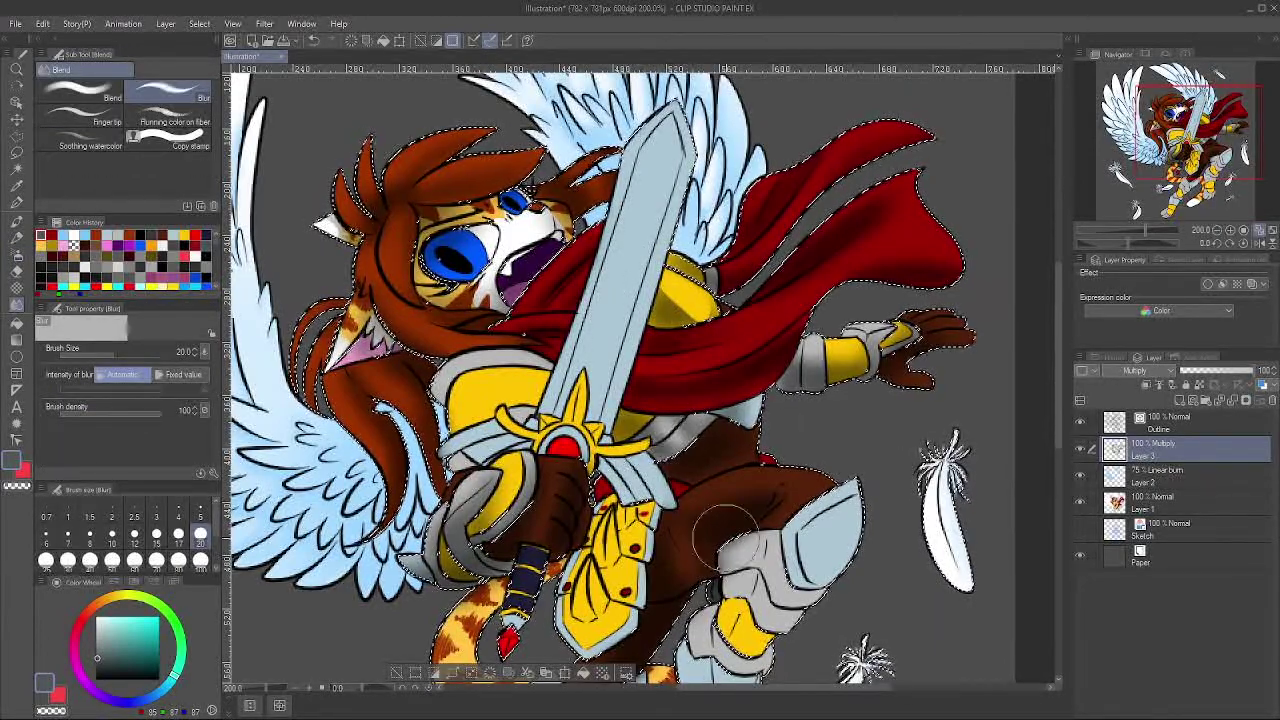
Step: Lay broad shadows over the striped tail and lower leg armour with the Soft airbrush at size 100
click(17, 255)
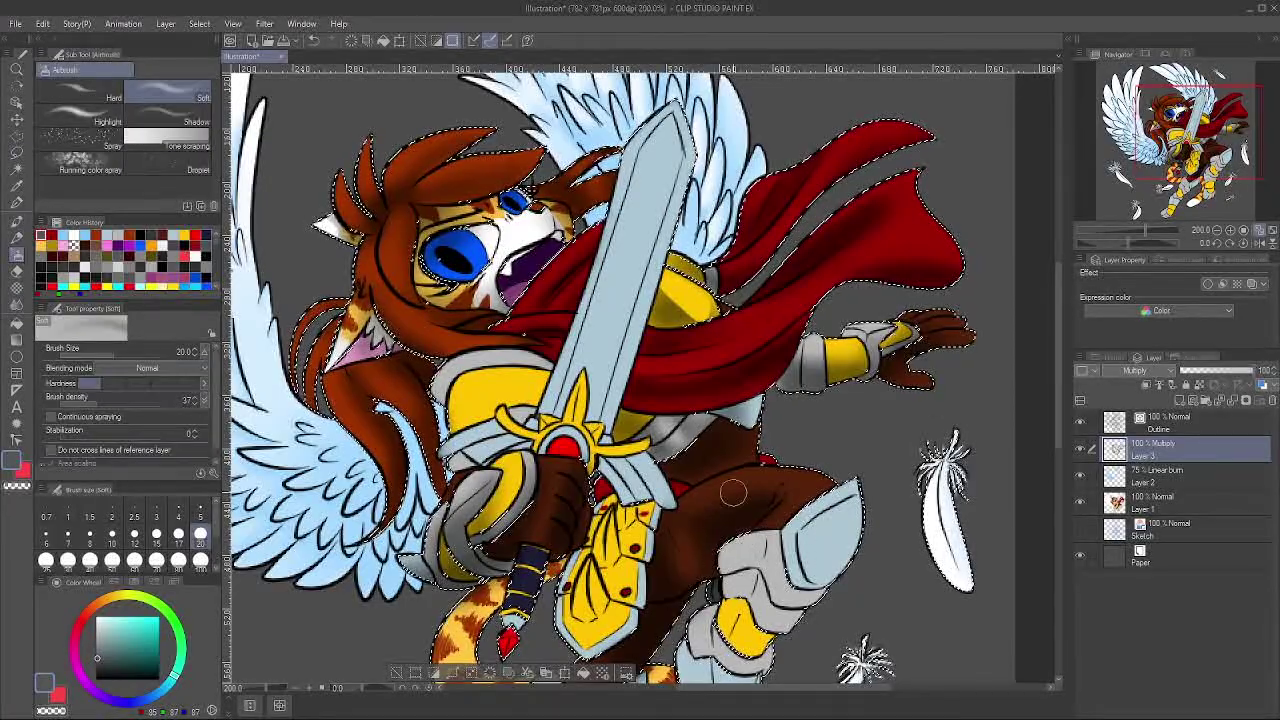
mouse_move(734, 491)
mouse_down()
mouse_move(706, 451)
mouse_move(820, 94)
mouse_up()
click(200, 561)
drag(690, 470, 600, 286)
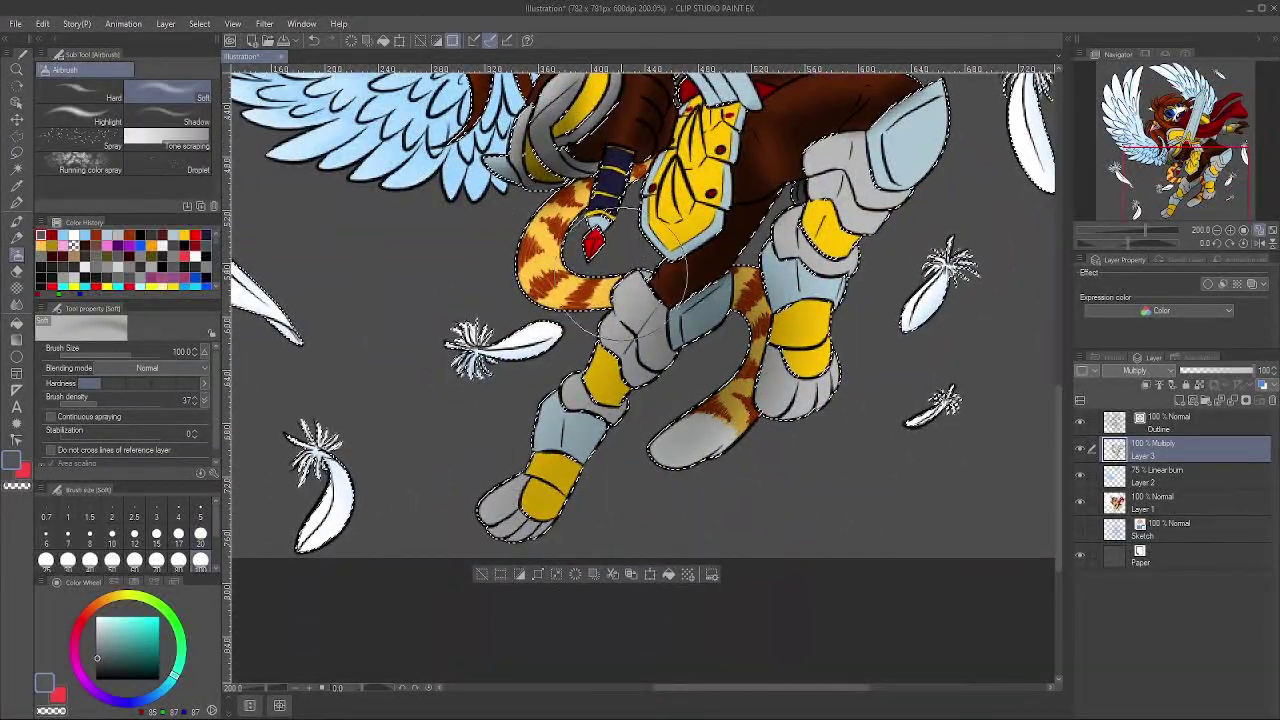
Step: Deepen the shadows on the tail, knee and shin armour and paws with the Soft airbrush at size 20
click(200, 536)
mouse_move(762, 300)
mouse_down()
mouse_move(759, 363)
mouse_move(620, 506)
mouse_move(716, 441)
mouse_up()
drag(674, 376, 646, 404)
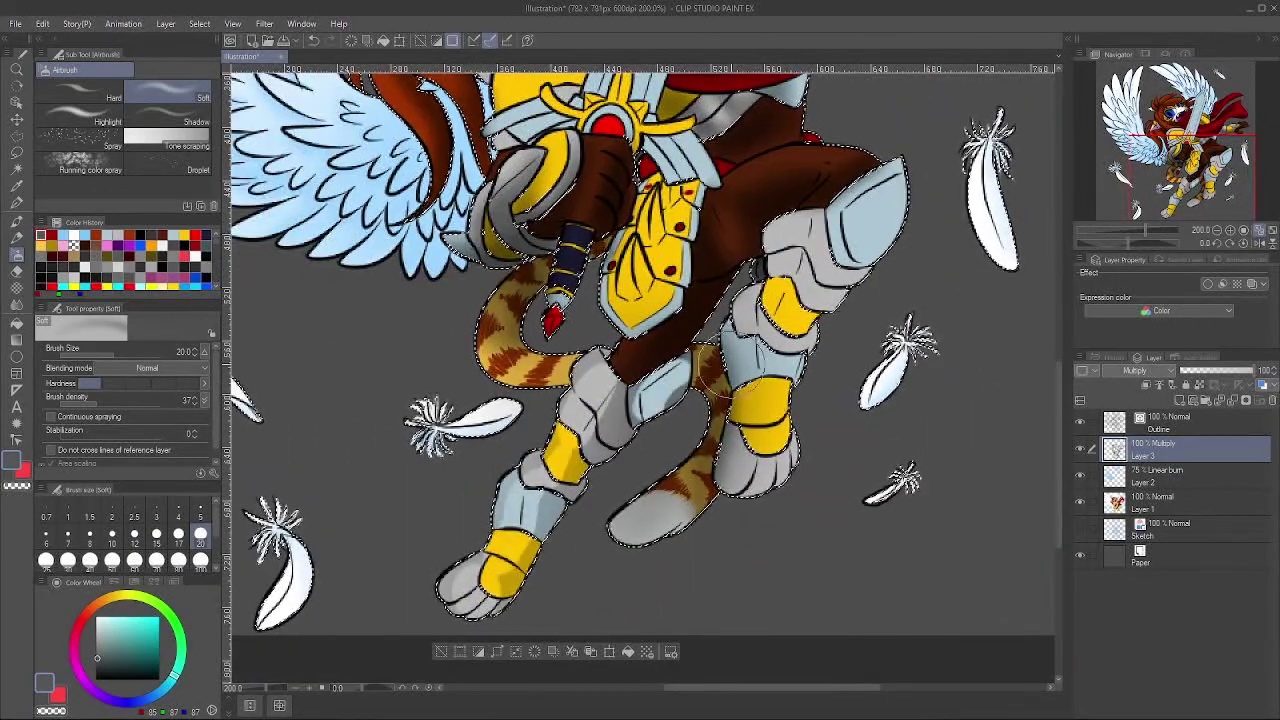
mouse_move(780, 238)
mouse_down()
mouse_move(797, 228)
mouse_move(850, 262)
mouse_move(800, 268)
mouse_move(760, 348)
mouse_up()
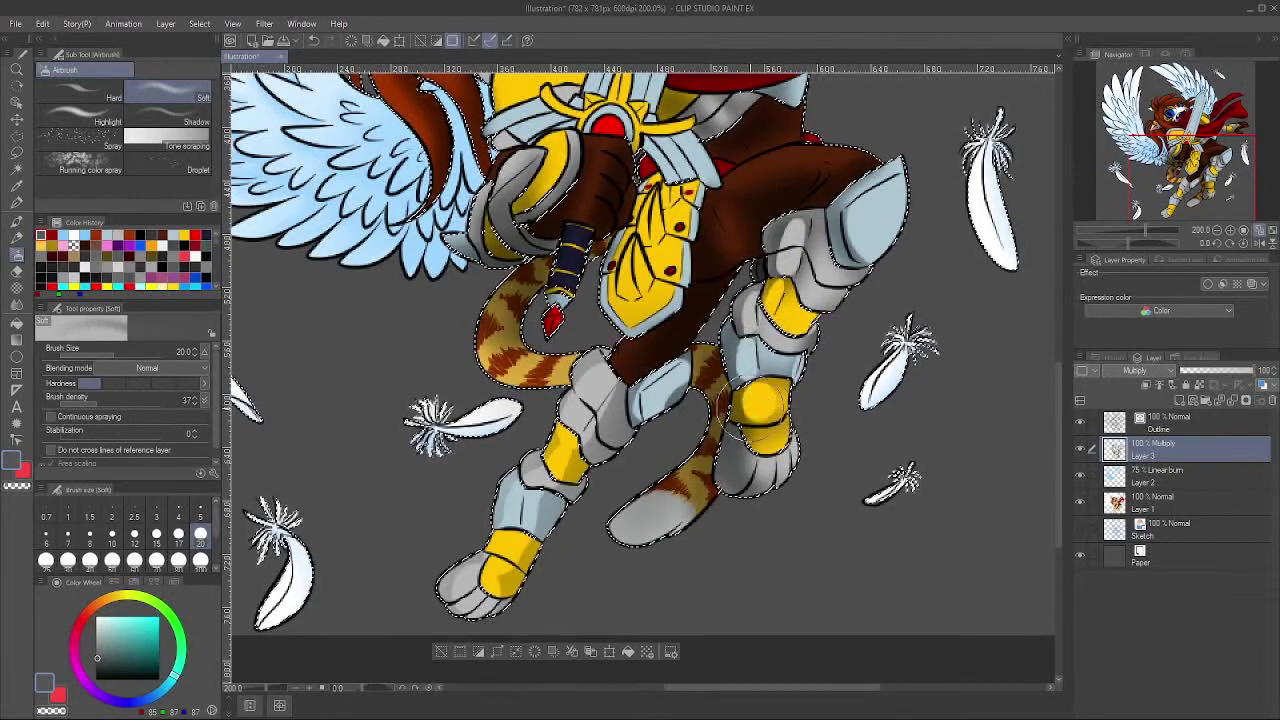
Step: Soften the shadows on the foot, shin and knee armour with Blur at size 20
key(j)
drag(481, 583, 508, 566)
drag(528, 508, 562, 458)
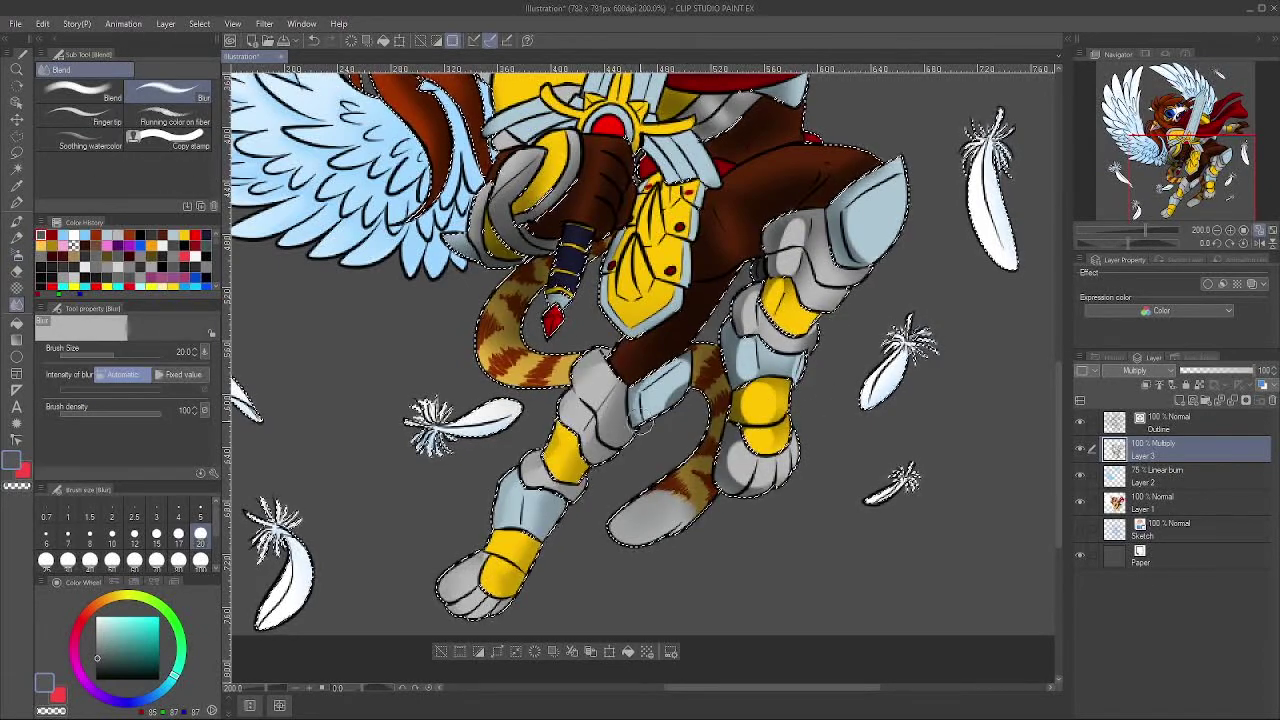
Step: Soften the remaining shadows on the knee, shin and paw of both legs with Blur at size 20
drag(648, 402, 672, 378)
drag(756, 398, 735, 474)
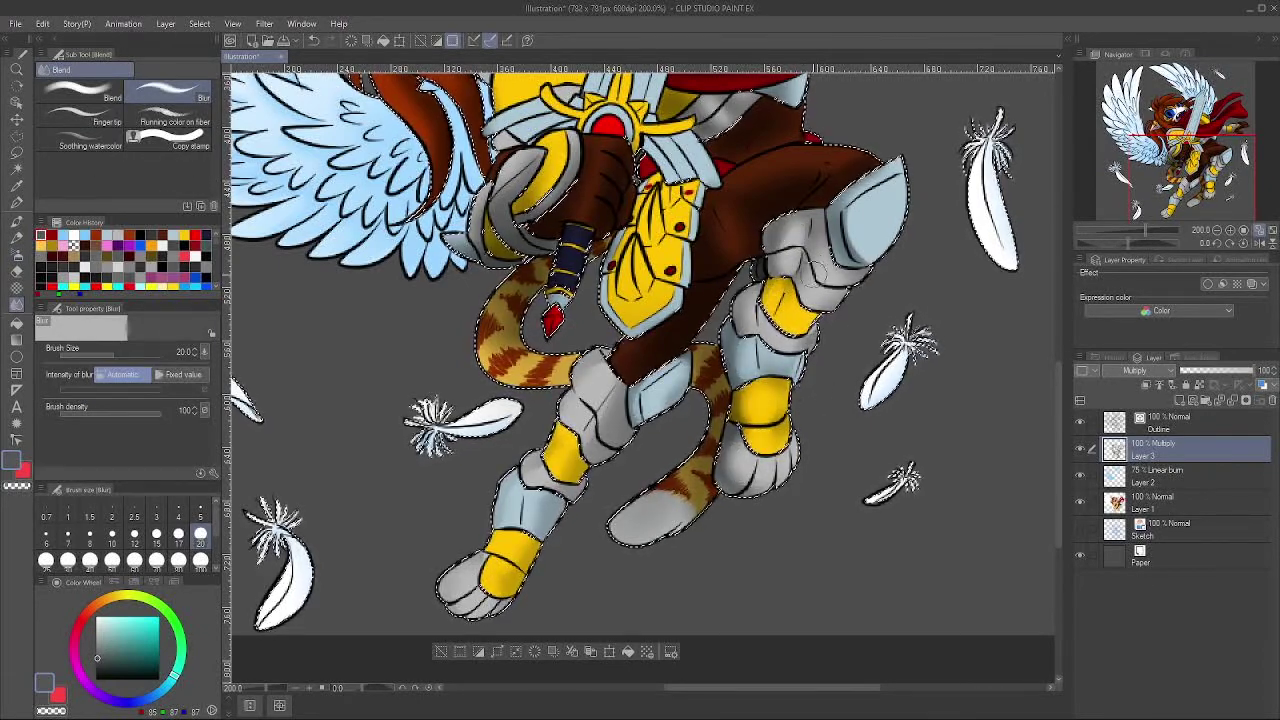
Step: Shade the yellow shoulder plate of the sword arm with the Soft airbrush at size 20 and soften it with Blur
scroll(1018, 176, up, 4)
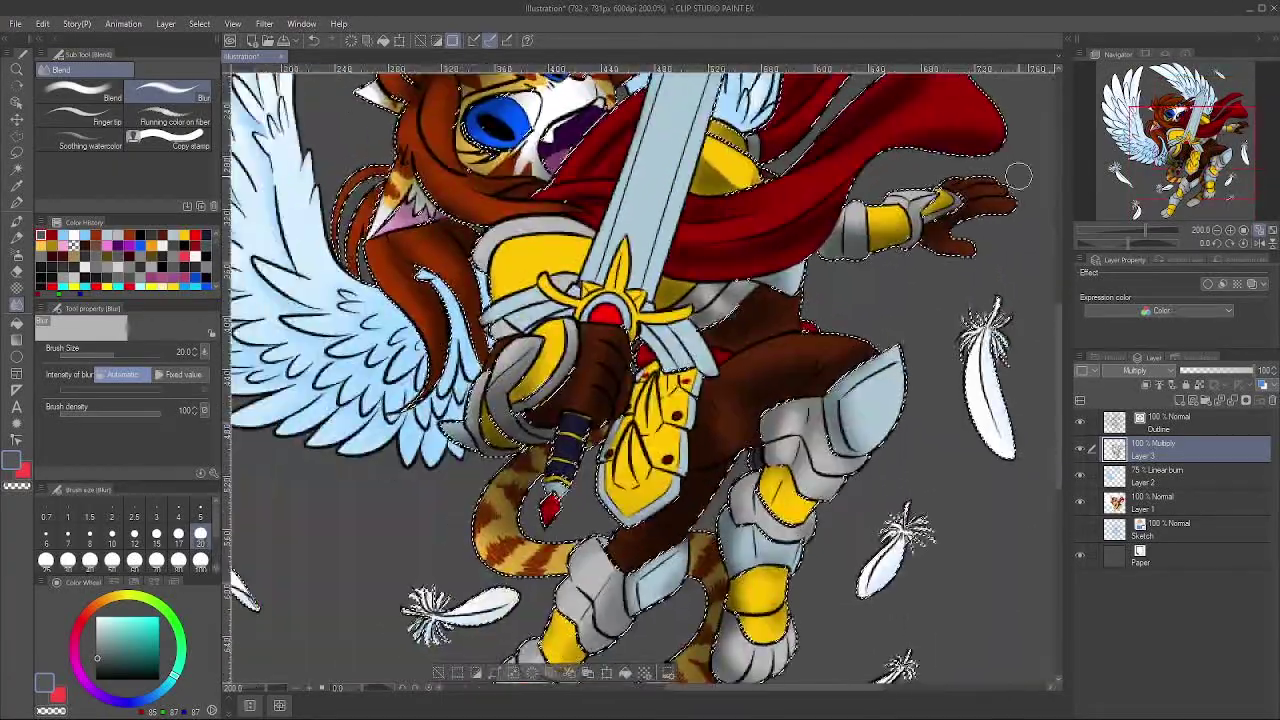
key(b)
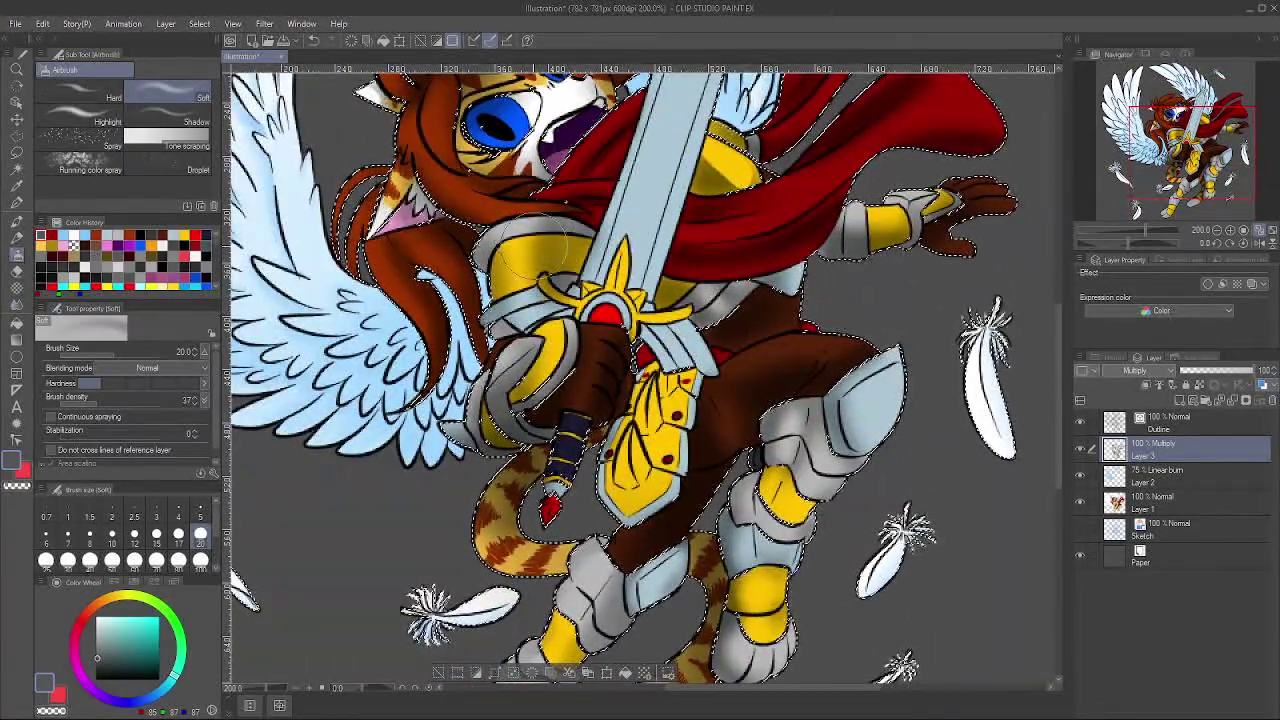
drag(535, 246, 512, 262)
click(560, 250)
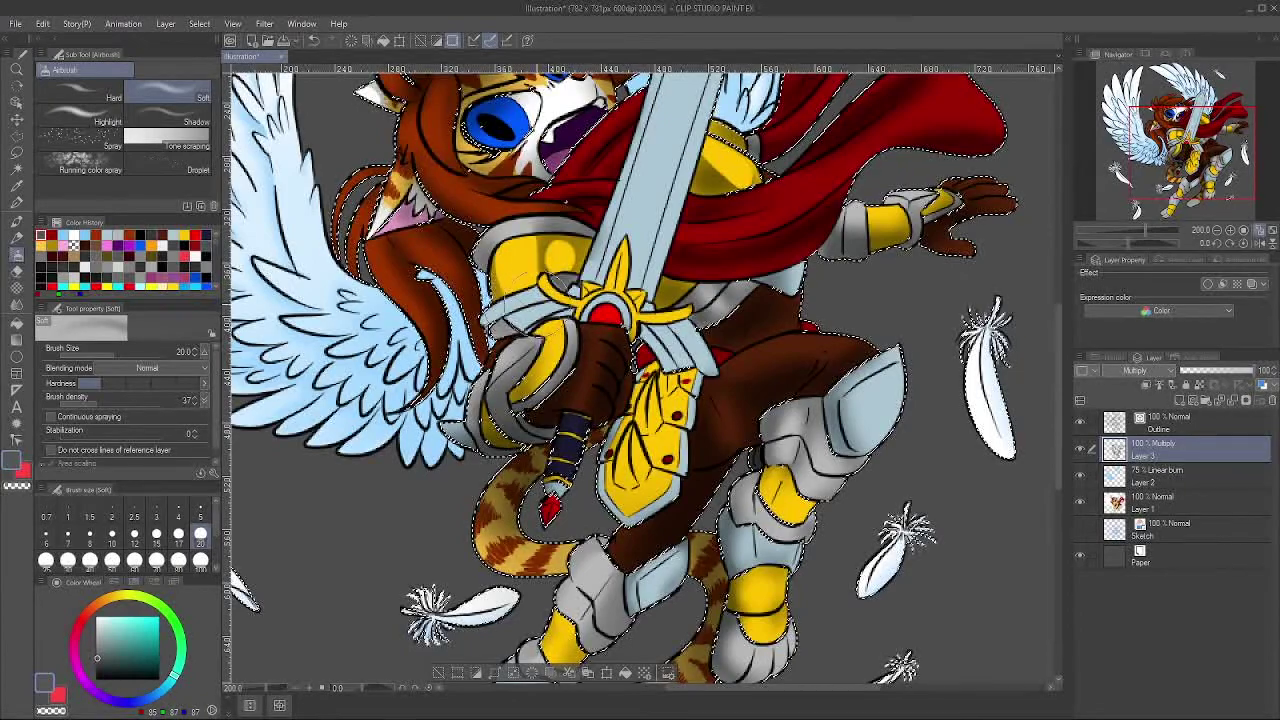
key(j)
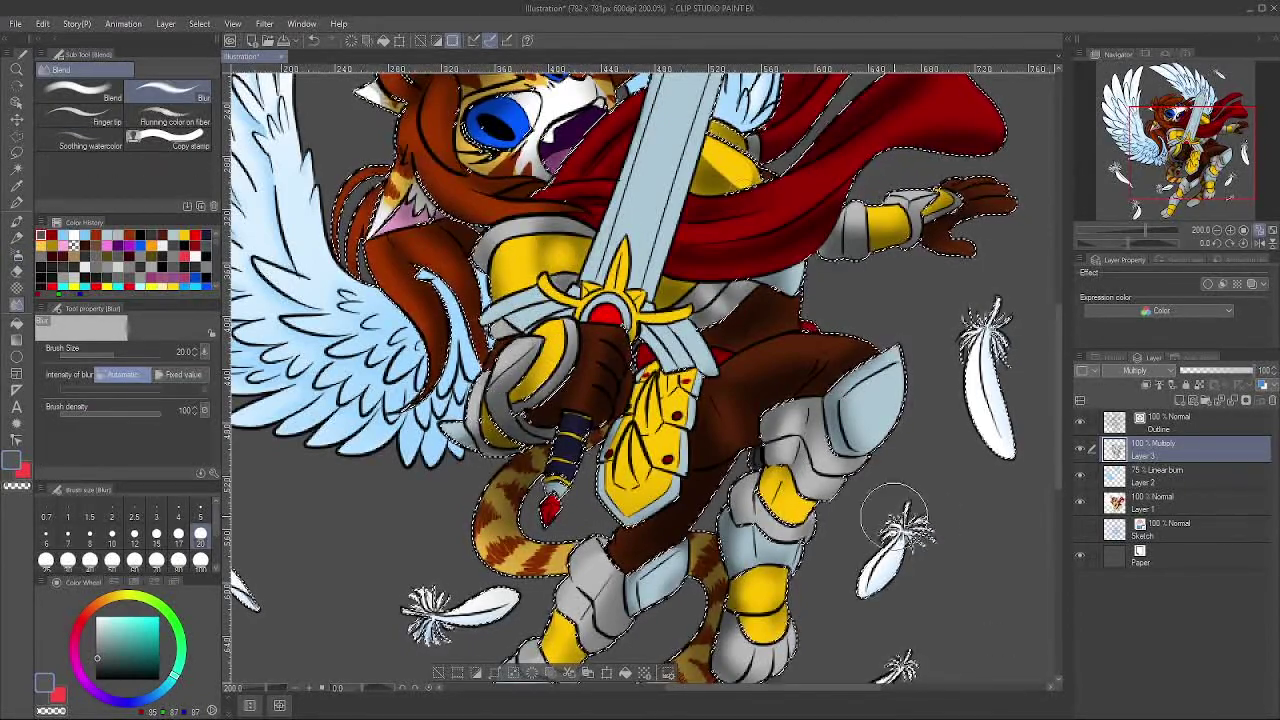
Step: Soften the shading on the striped tail and its white tip with Blur at size 20
drag(895, 516, 885, 382)
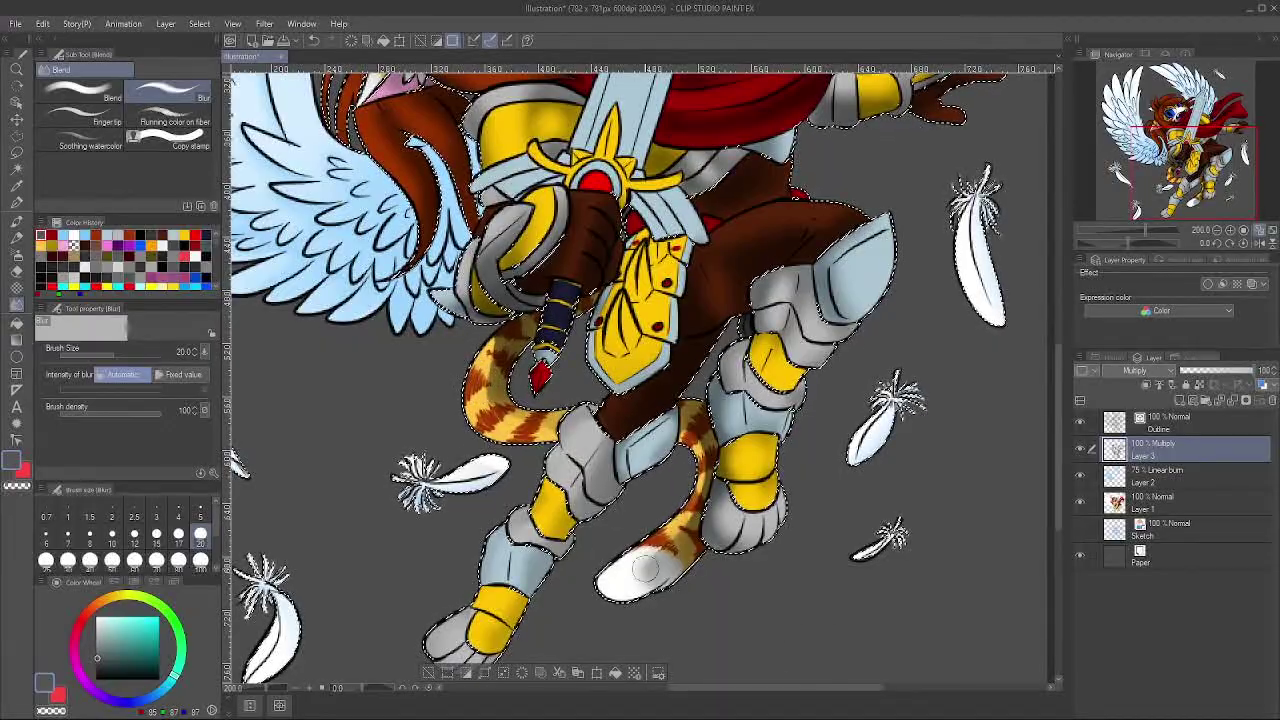
drag(1221, 198, 1207, 144)
click(17, 255)
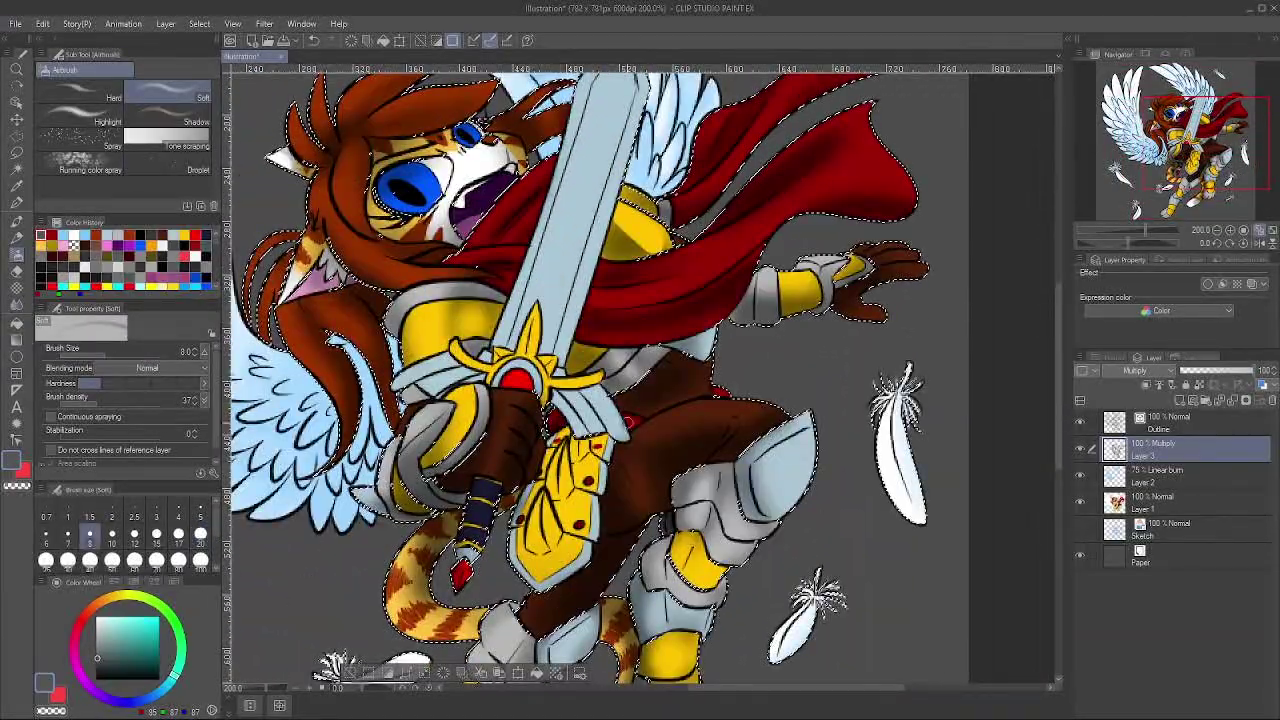
click(18, 305)
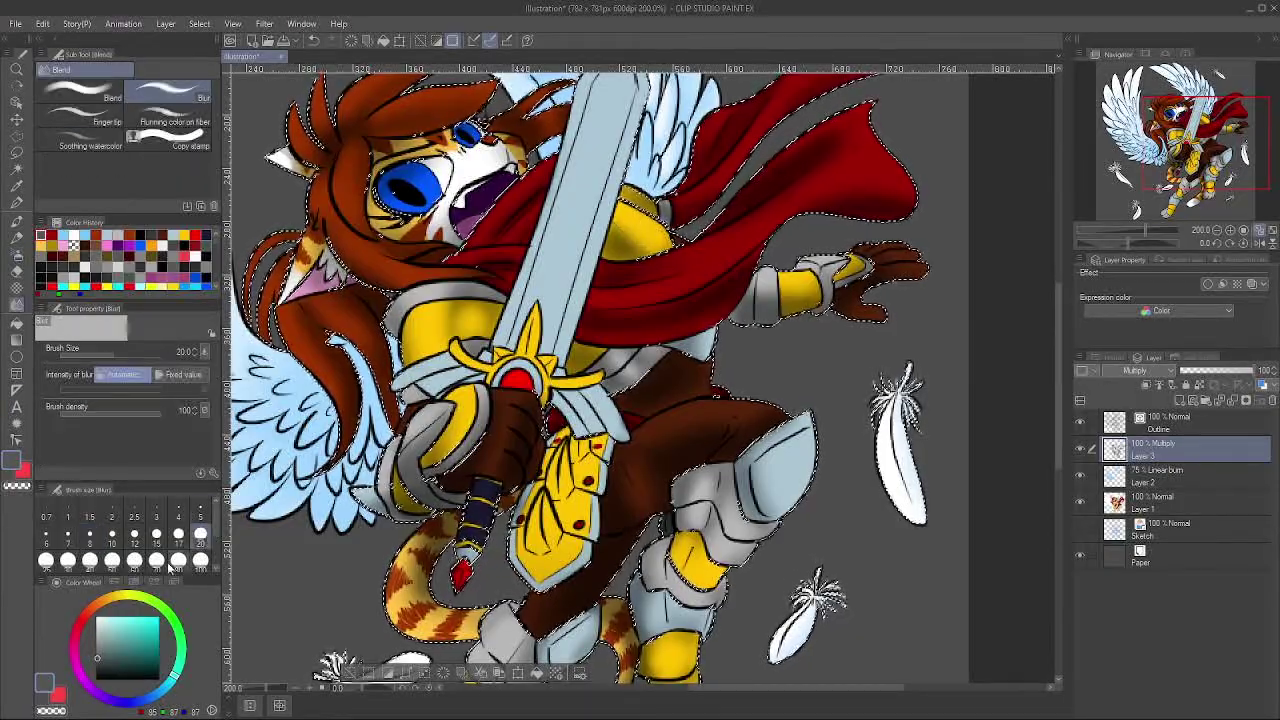
mouse_move(1207, 149)
mouse_down()
mouse_move(1184, 171)
mouse_move(1211, 134)
mouse_move(1174, 130)
mouse_up()
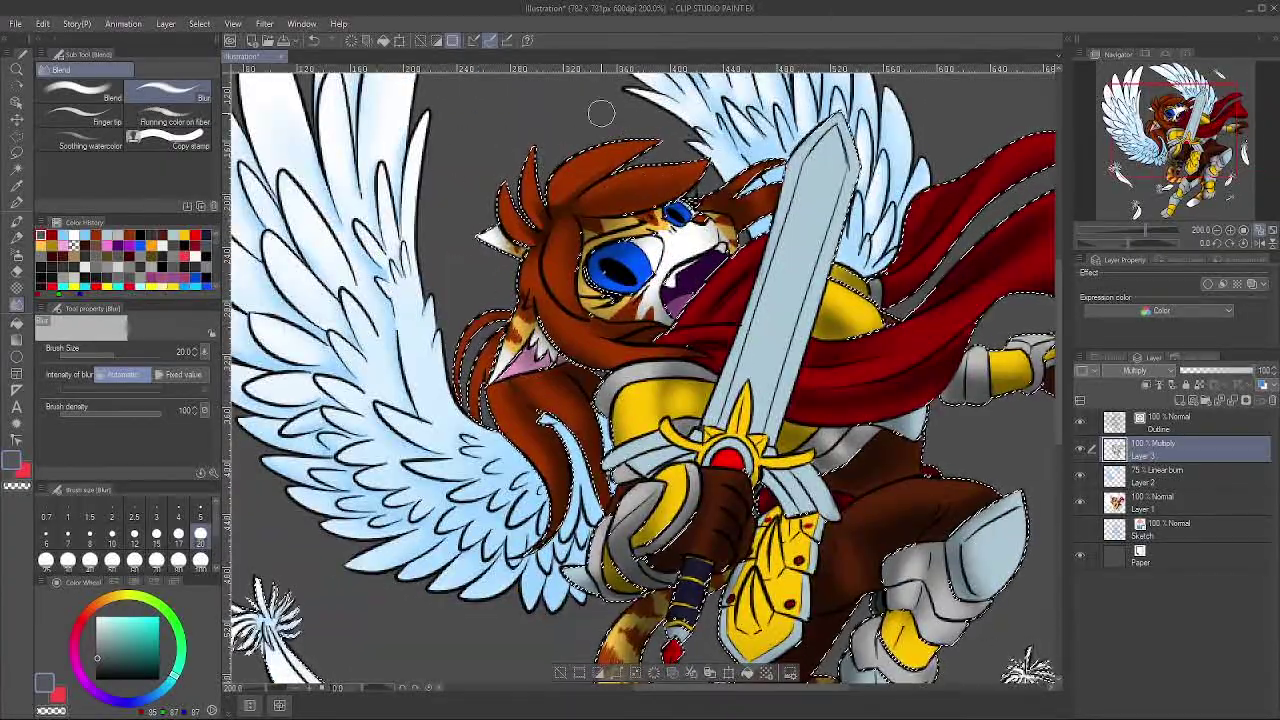
drag(1158, 98, 1164, 105)
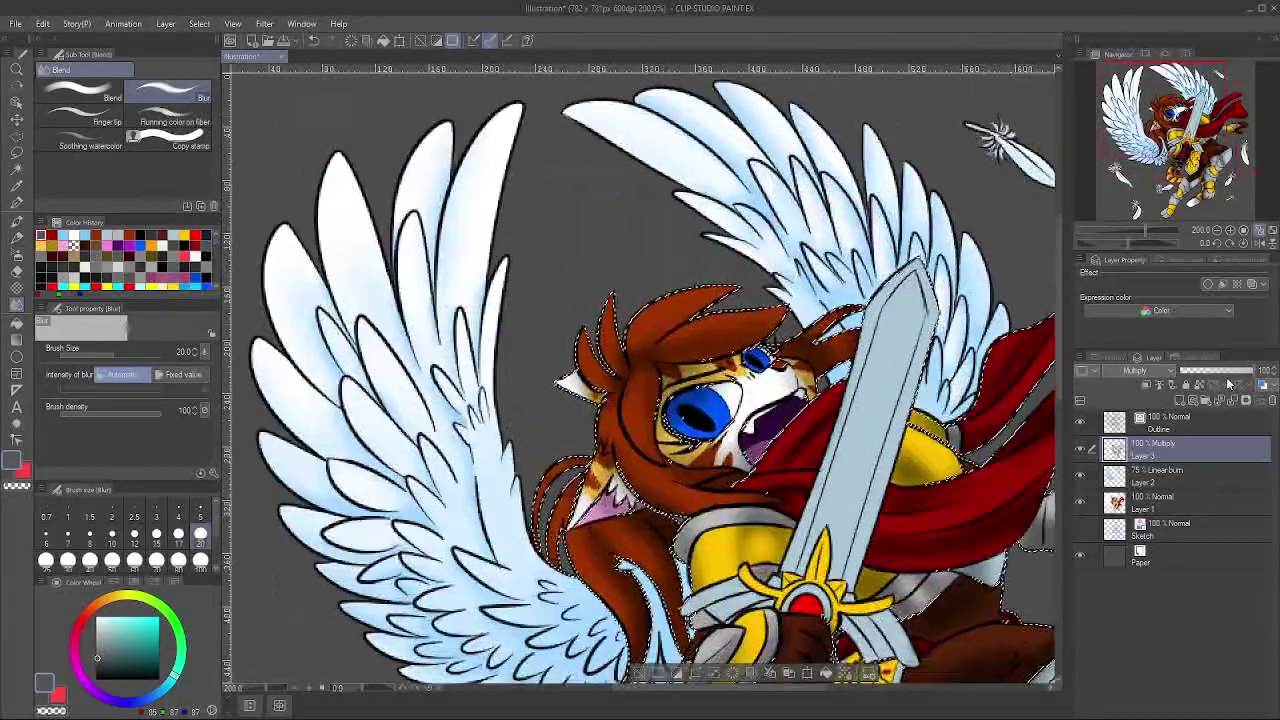
Step: Shade the sword's golden guard, red gem and the silver plates beside it with the Soft airbrush at size 8, and blur the shadows
click(1217, 231)
click(1195, 133)
click(1231, 231)
click(1231, 231)
click(1231, 231)
click(1190, 150)
key(p)
key(p)
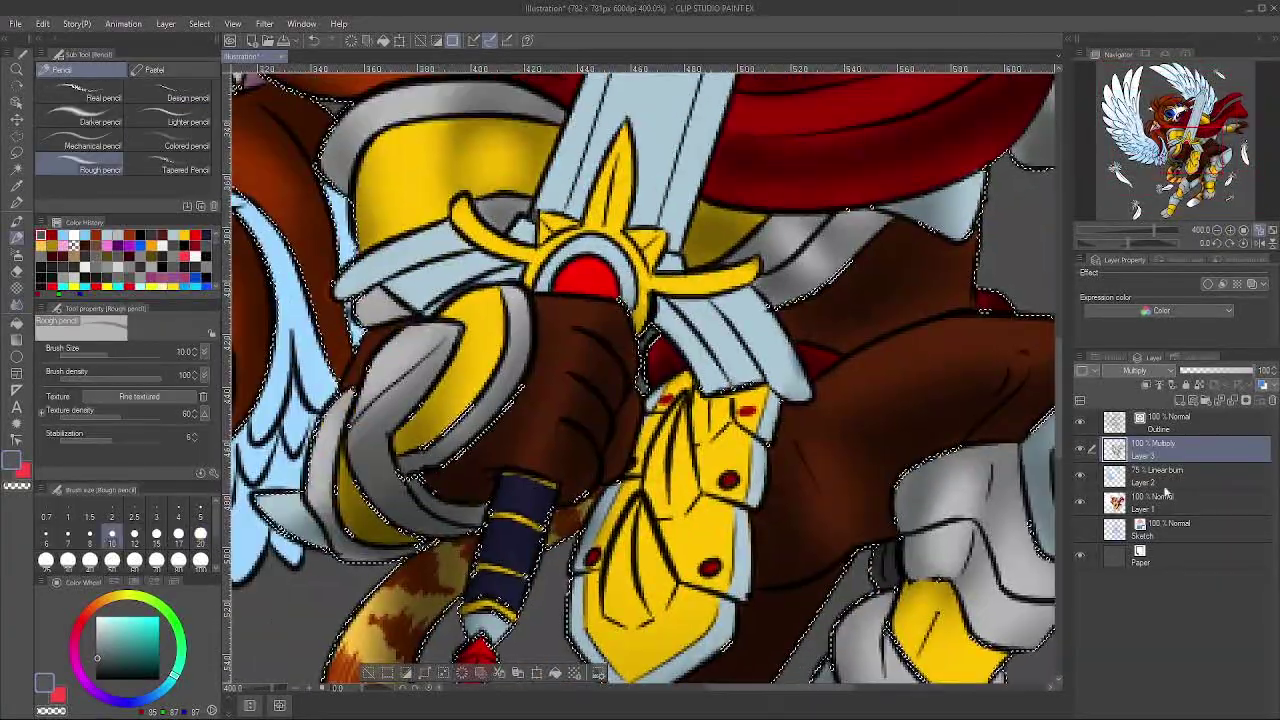
key(j)
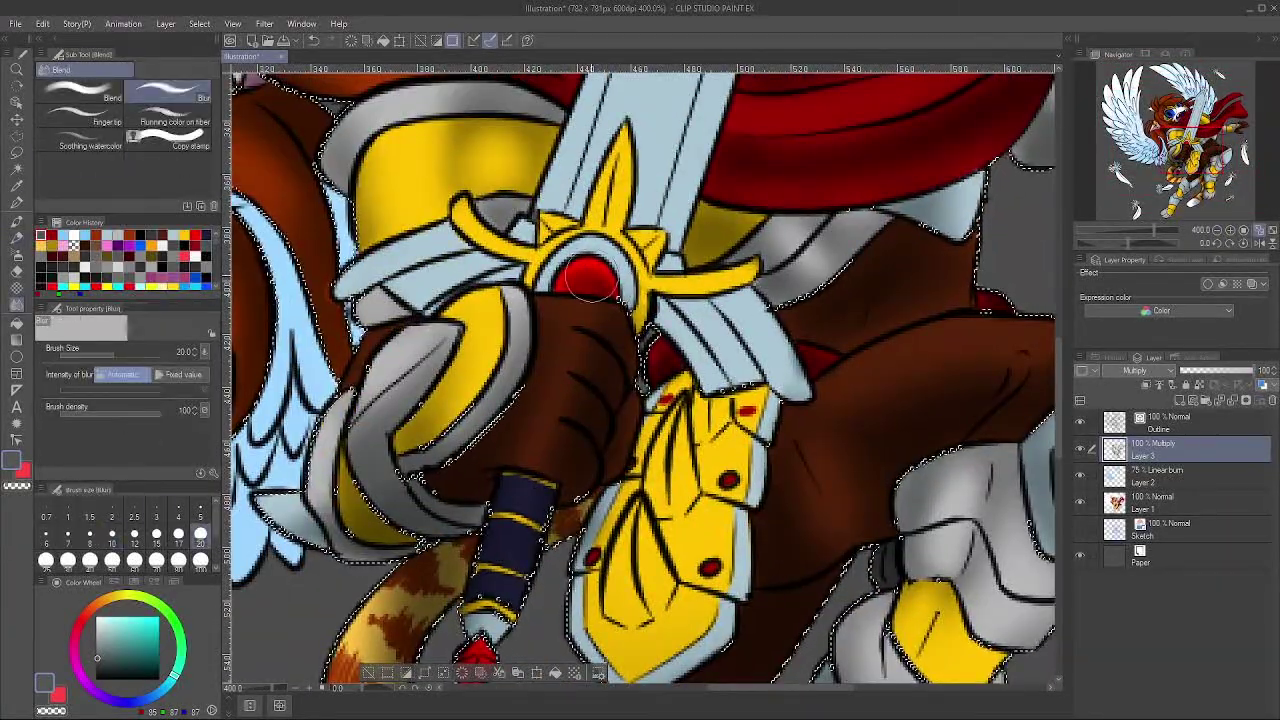
key(b)
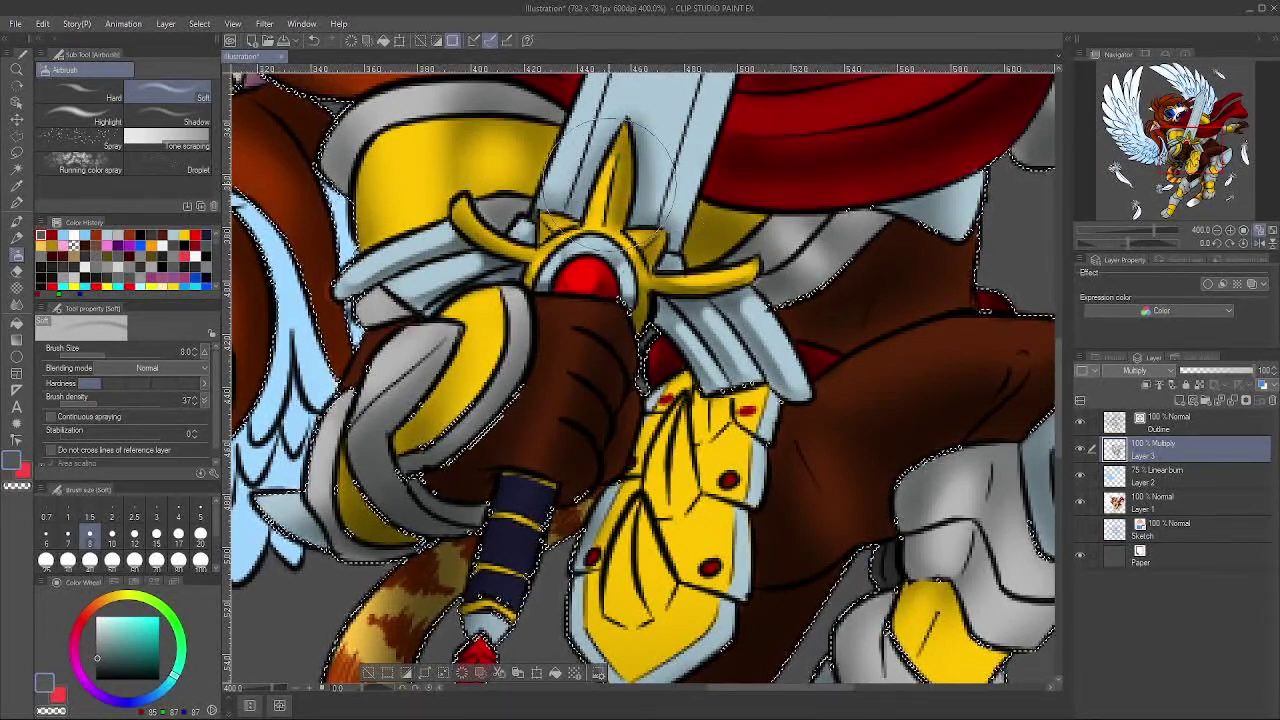
key(j)
drag(676, 278, 742, 274)
mouse_move(474, 232)
mouse_down()
mouse_move(430, 255)
mouse_move(490, 285)
mouse_up()
drag(700, 200, 567, 507)
drag(640, 430, 589, 379)
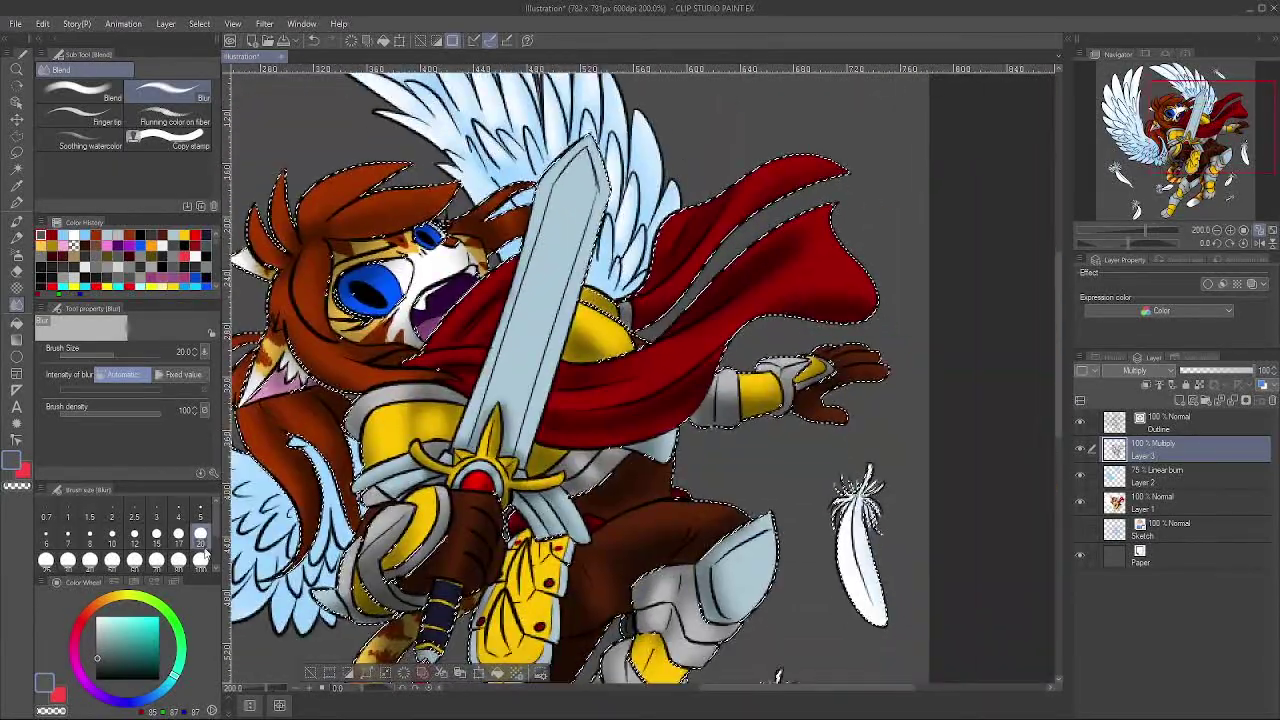
Step: Shade the sword blade with the Soft airbrush at size 10 and define its bevelled edges with the Watery brush at size 7
click(70, 560)
click(17, 256)
click(202, 538)
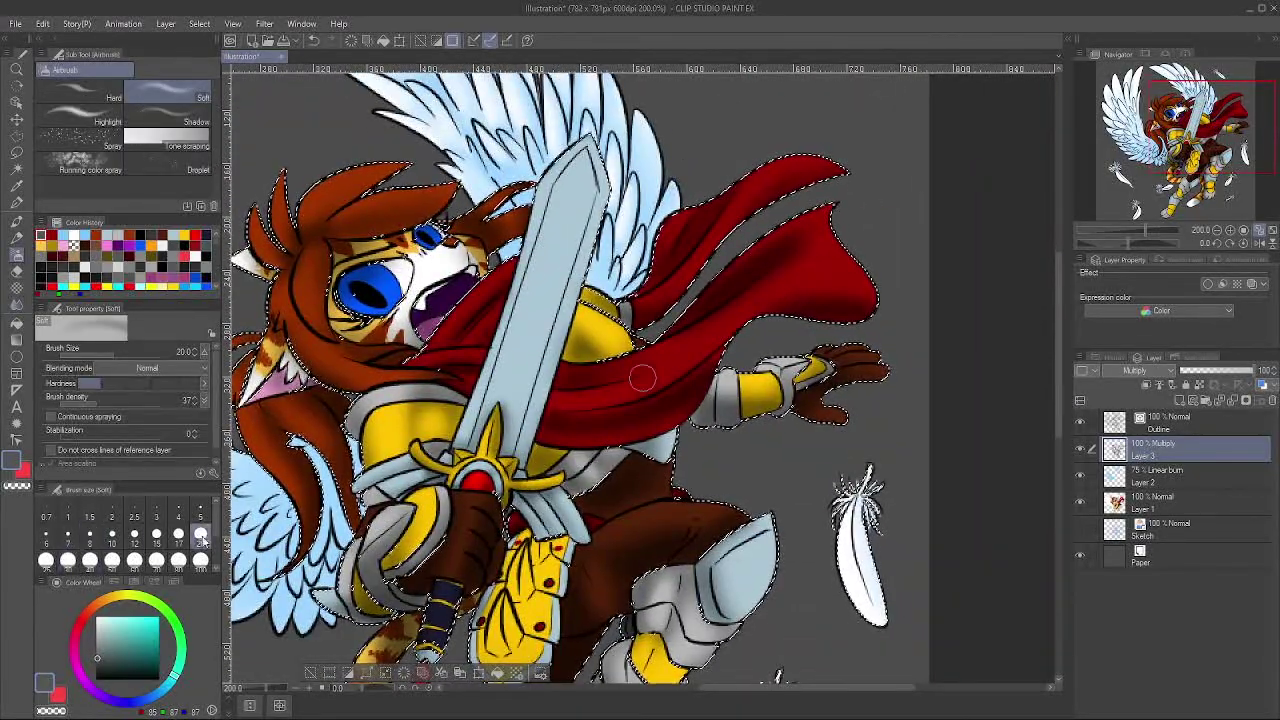
click(112, 535)
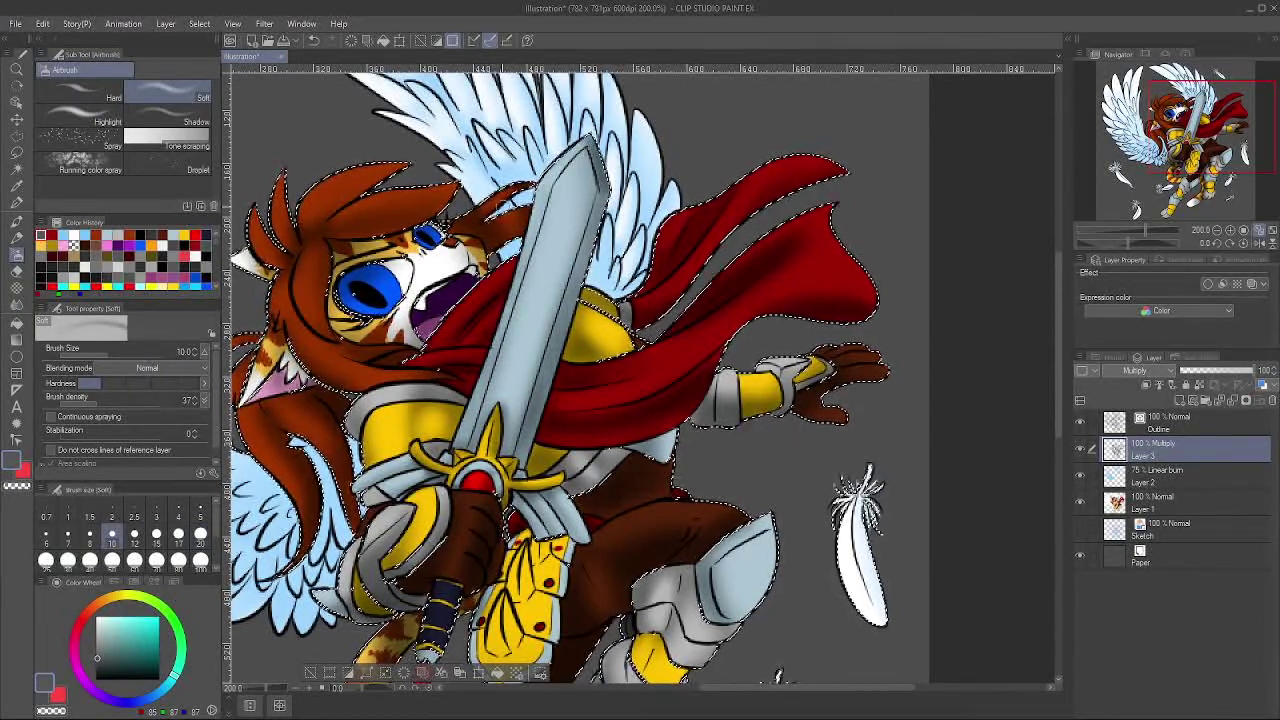
key(b)
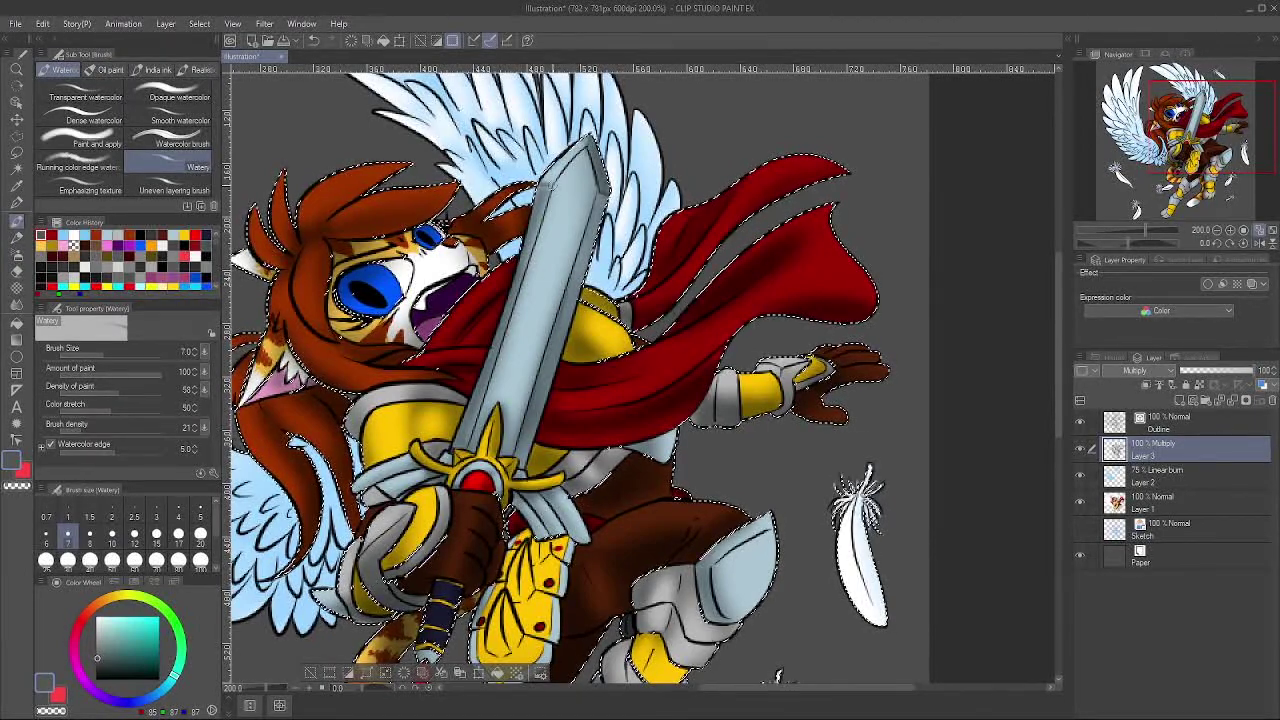
Step: Create a new layer above the Multiply shading layer and set its blending mode to Overlay
click(1181, 402)
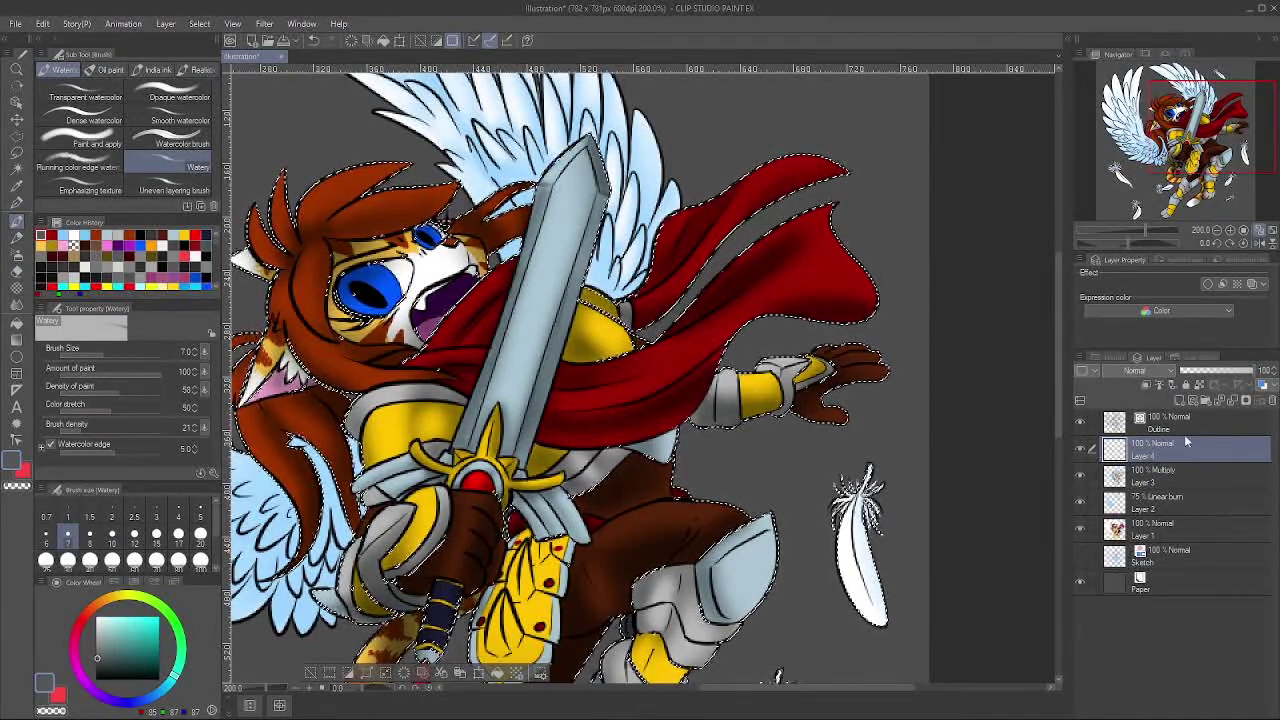
click(1138, 370)
click(1138, 520)
Step: Paint pale cyan highlights along the sword blade's edges and across its face with the Watery brush at size 20
click(115, 617)
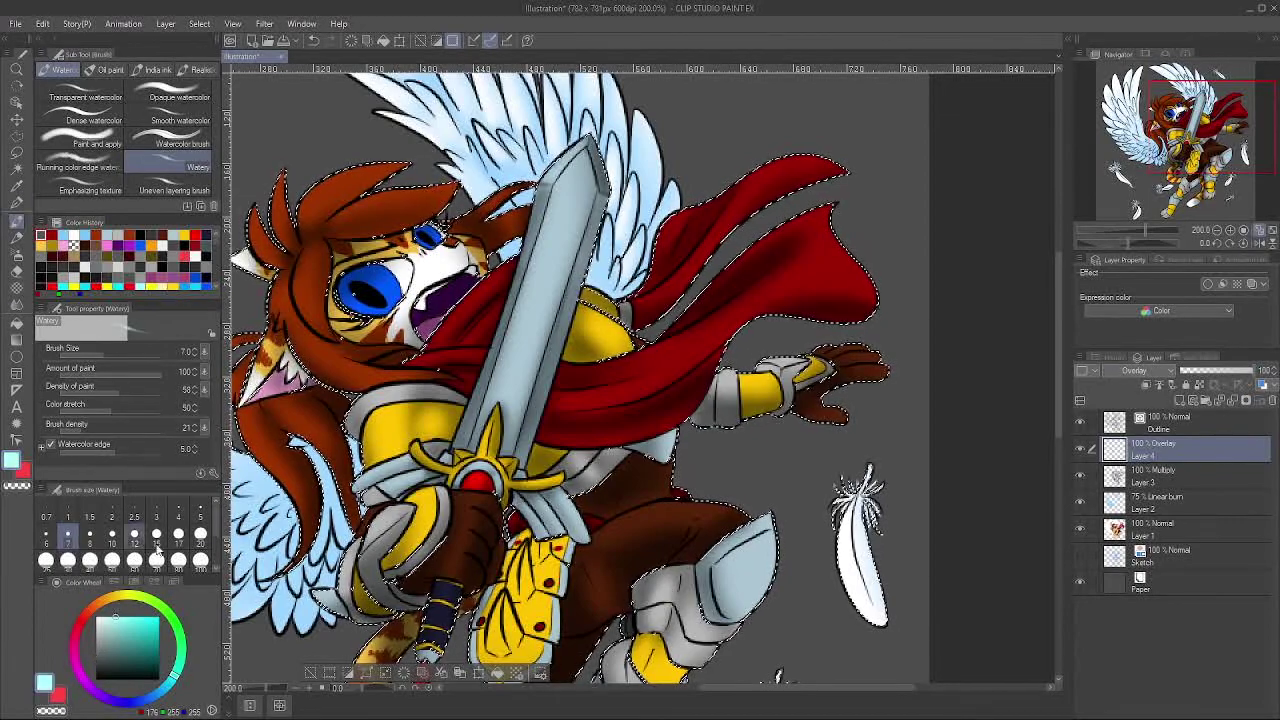
click(200, 537)
drag(545, 184, 556, 171)
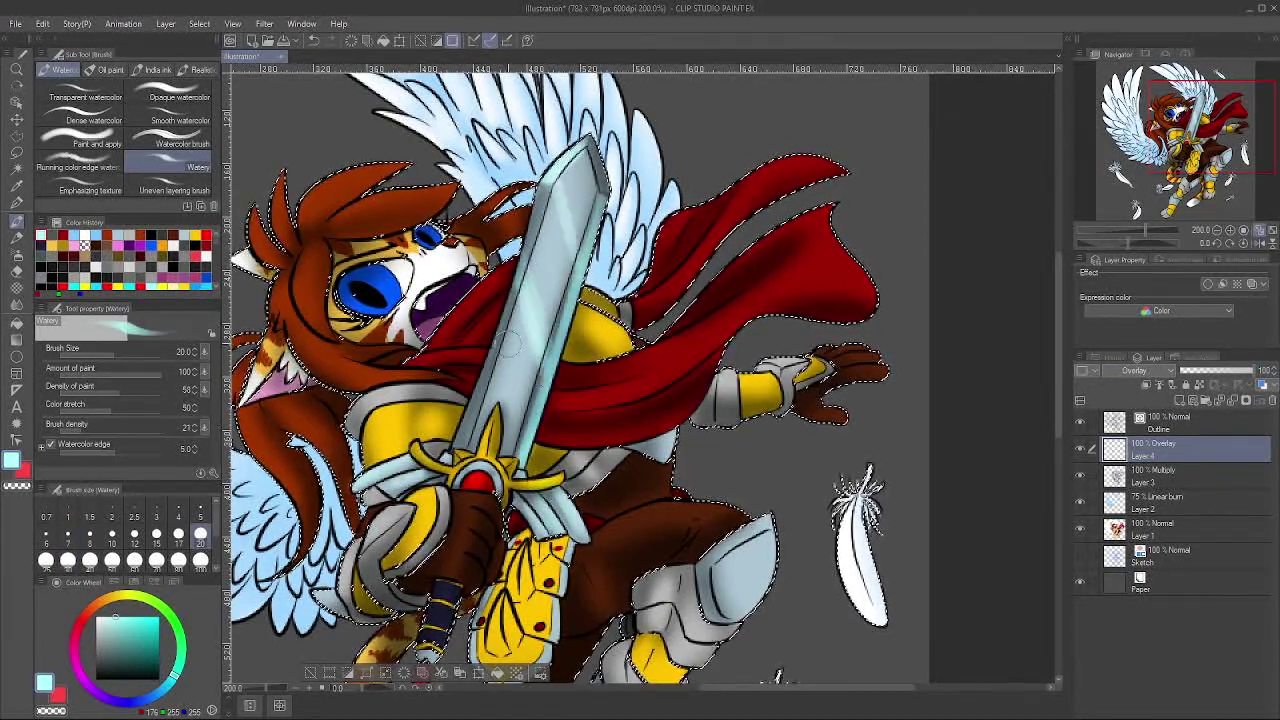
Step: Paint white highlights on the sword blade, red cape and yellow shoulder armour with the Watery brush at size 20
click(97, 618)
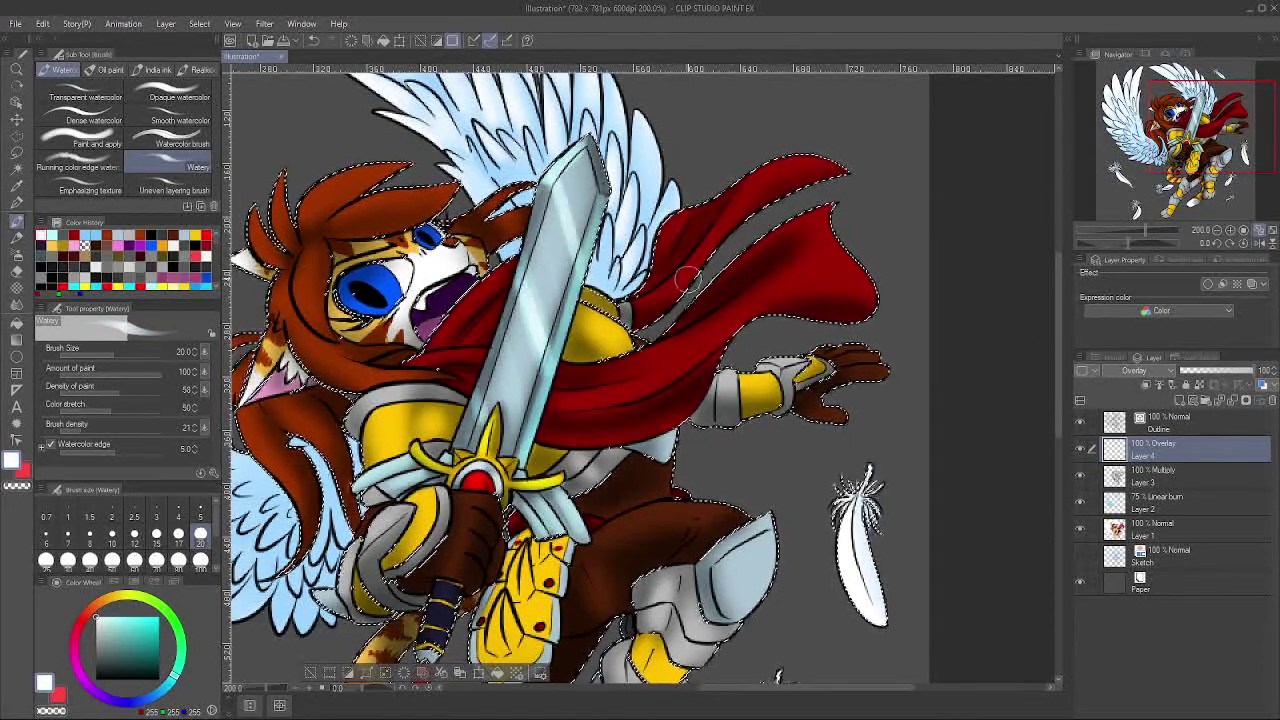
drag(780, 174, 951, 92)
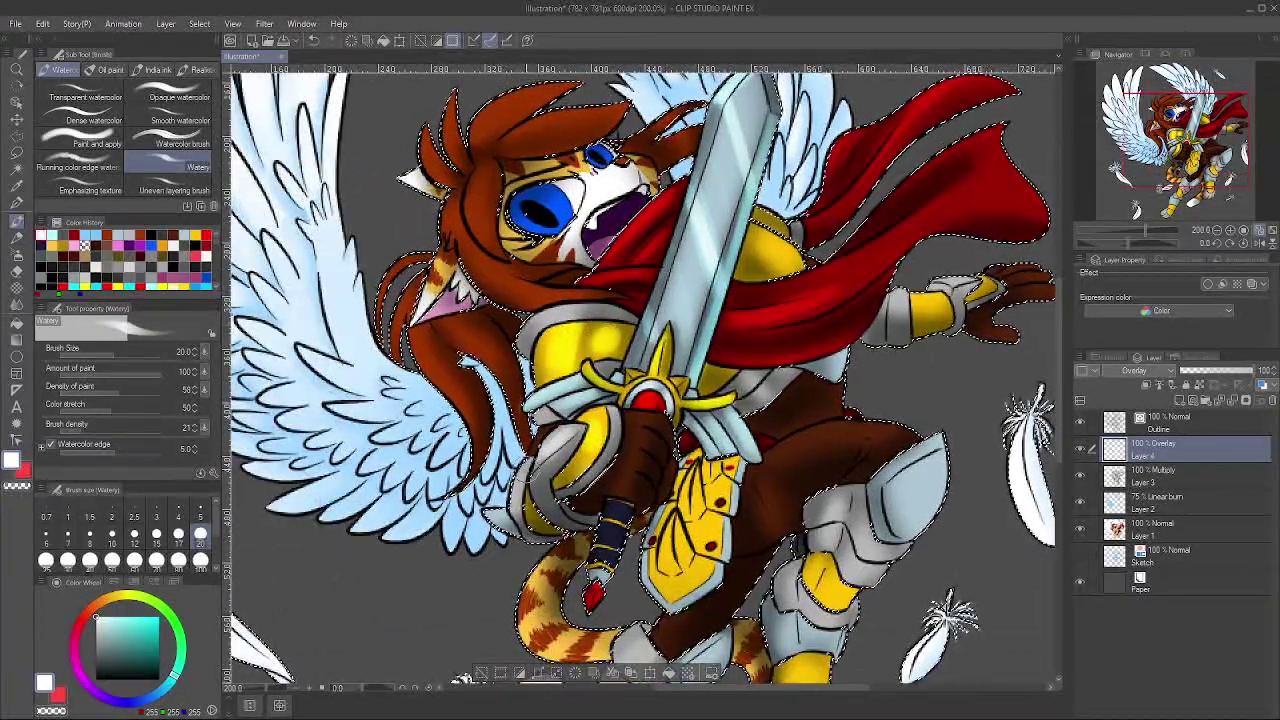
Step: Add white highlights to the gloves, arm armour, thigh, waist plate and hair with the Watery brush
drag(902, 307, 875, 208)
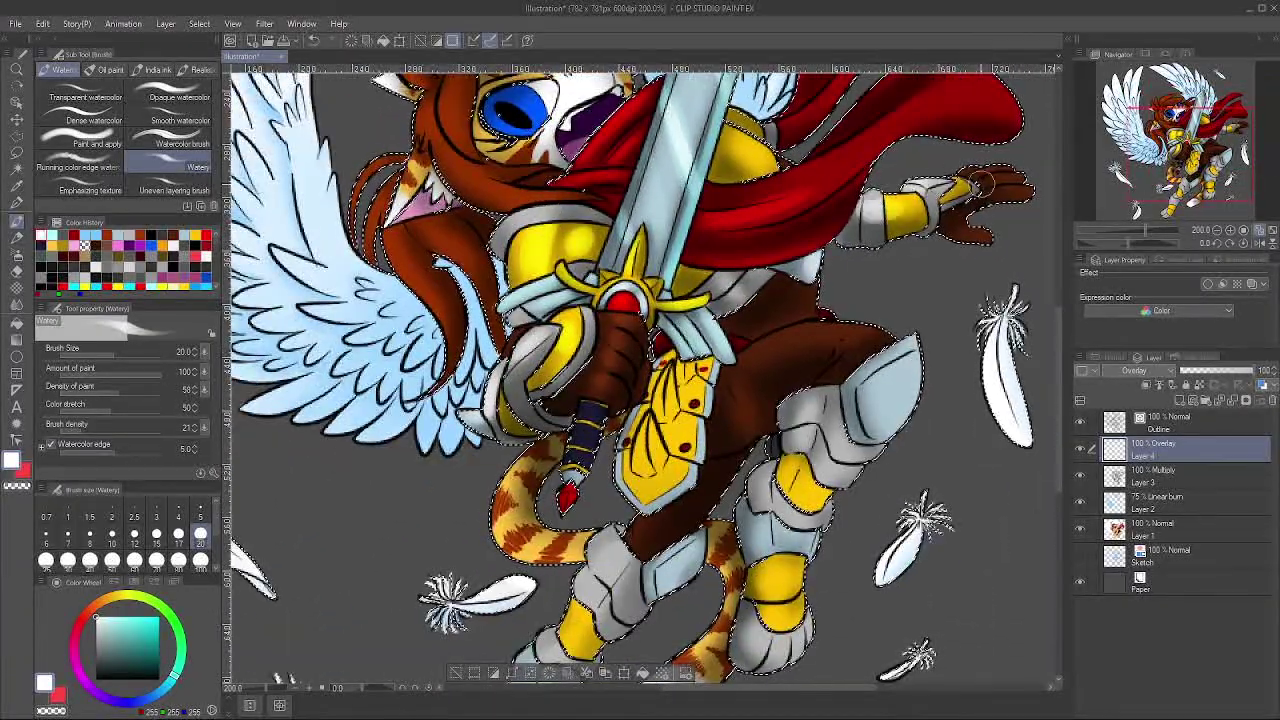
mouse_move(862, 338)
mouse_down()
mouse_move(768, 359)
mouse_move(799, 341)
mouse_up()
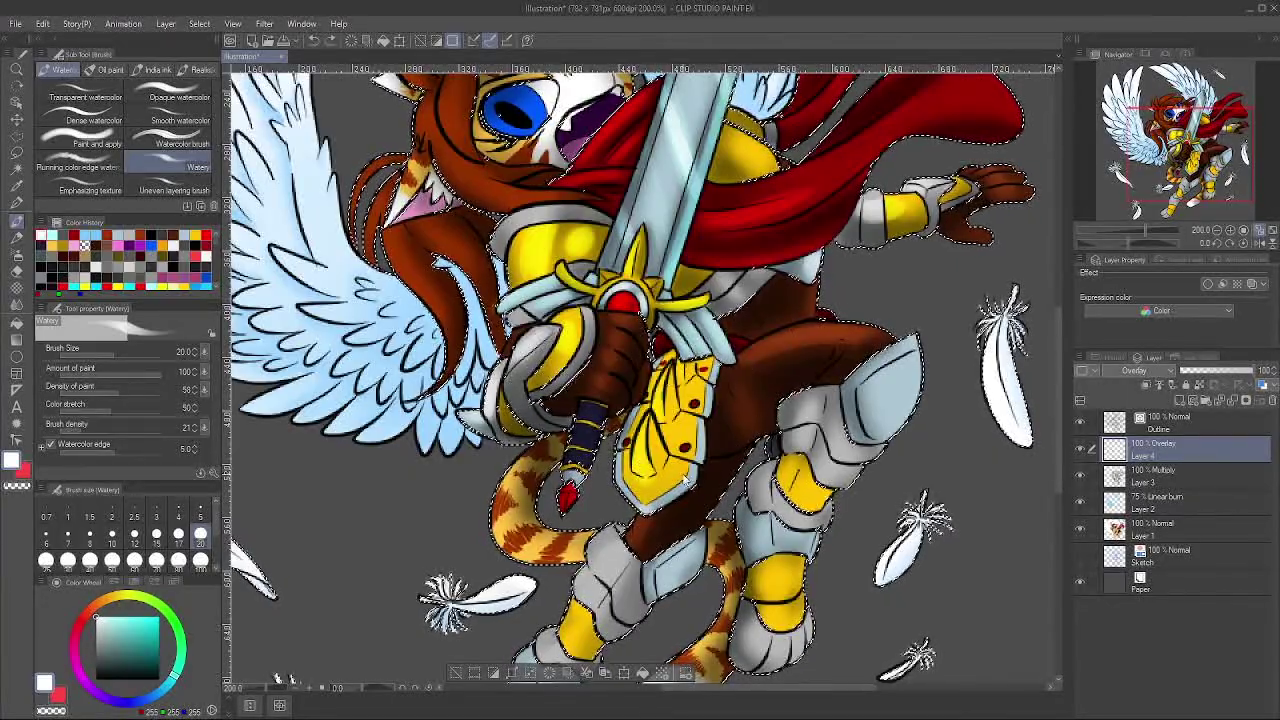
drag(835, 352, 768, 526)
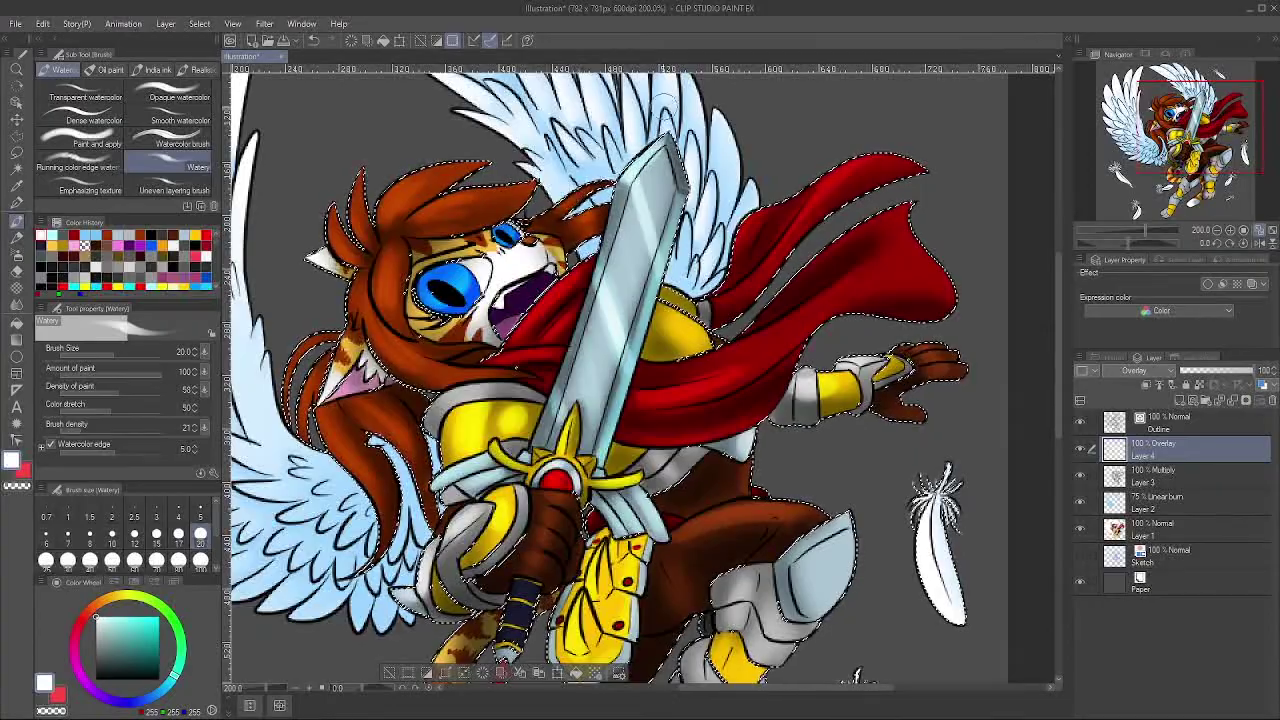
Step: Add white highlights to the knee, shin and foot armour, the paws and the tail with the Watery brush
scroll(640, 375, down, 4)
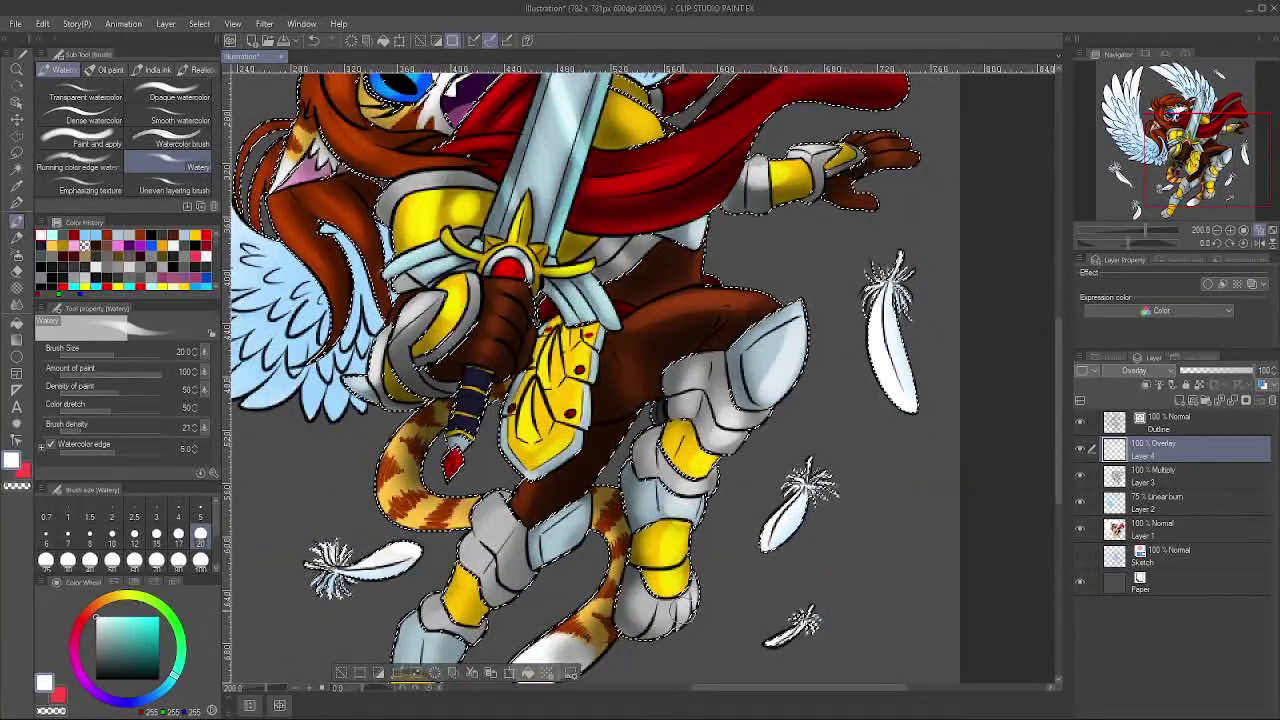
drag(640, 400, 676, 328)
drag(600, 400, 718, 282)
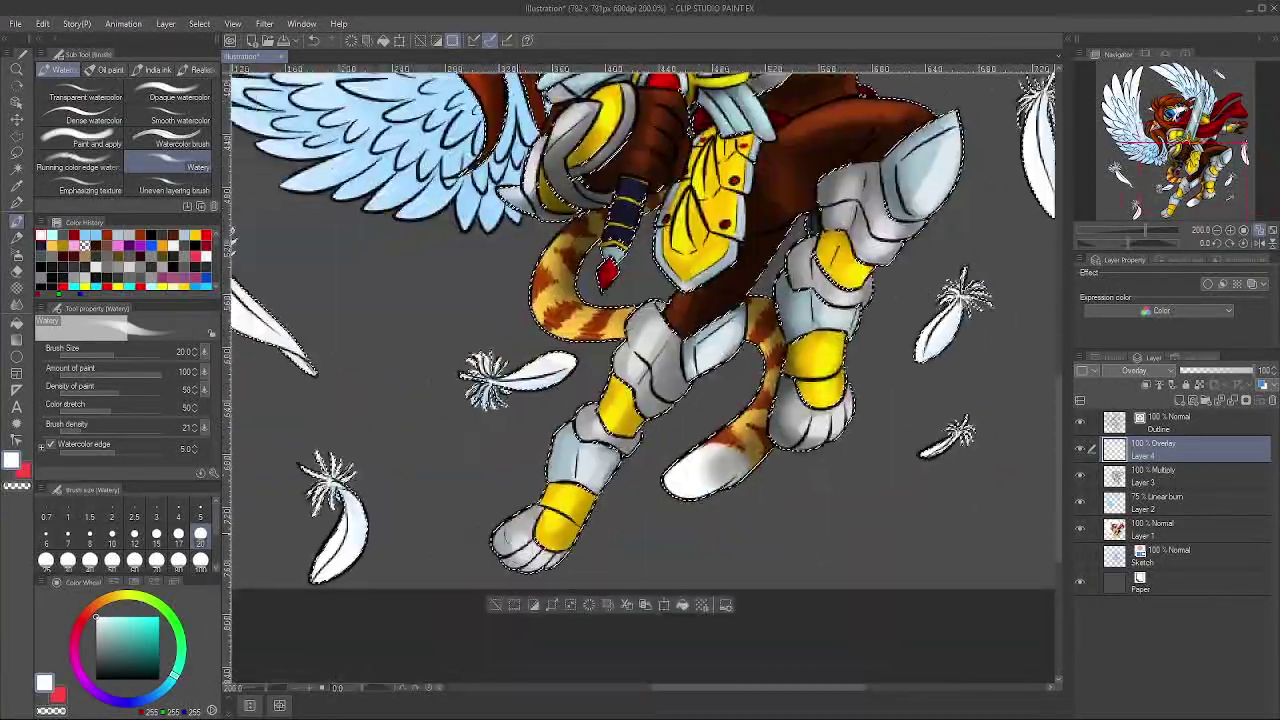
scroll(640, 375, up, 4)
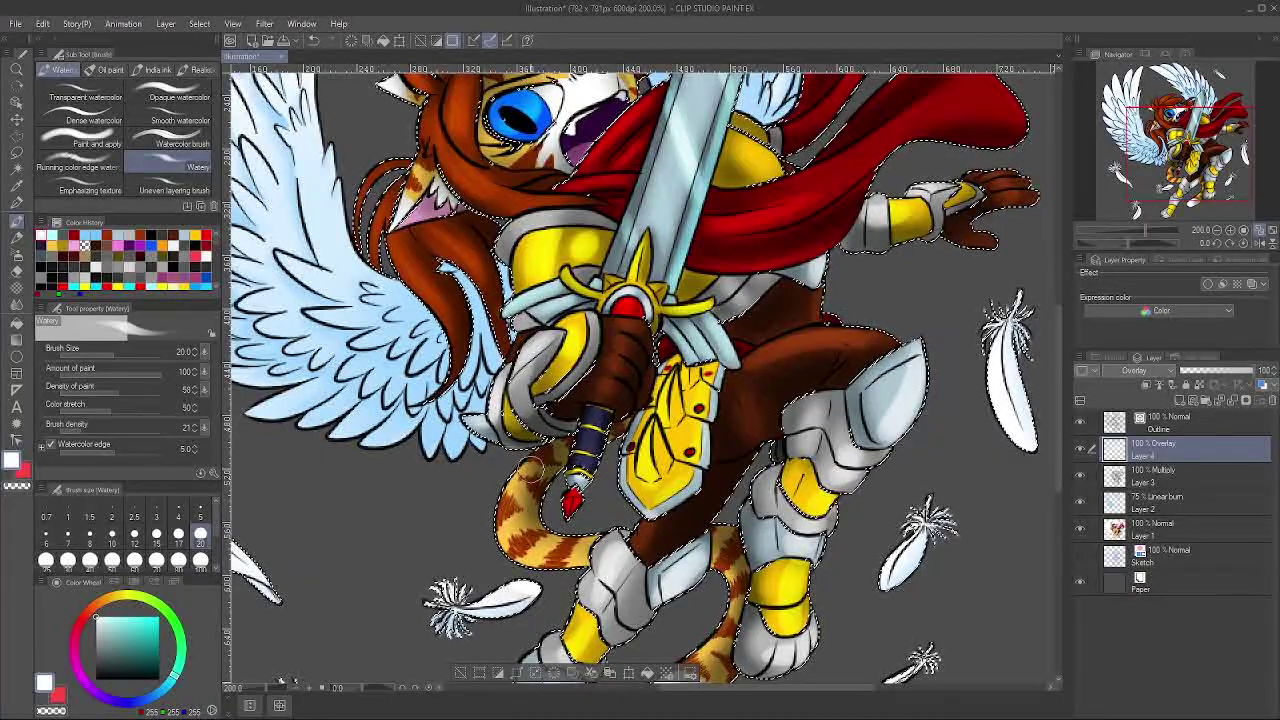
Step: Soften the highlights on the armour, legs and upper body with Blur at size 30
key(j)
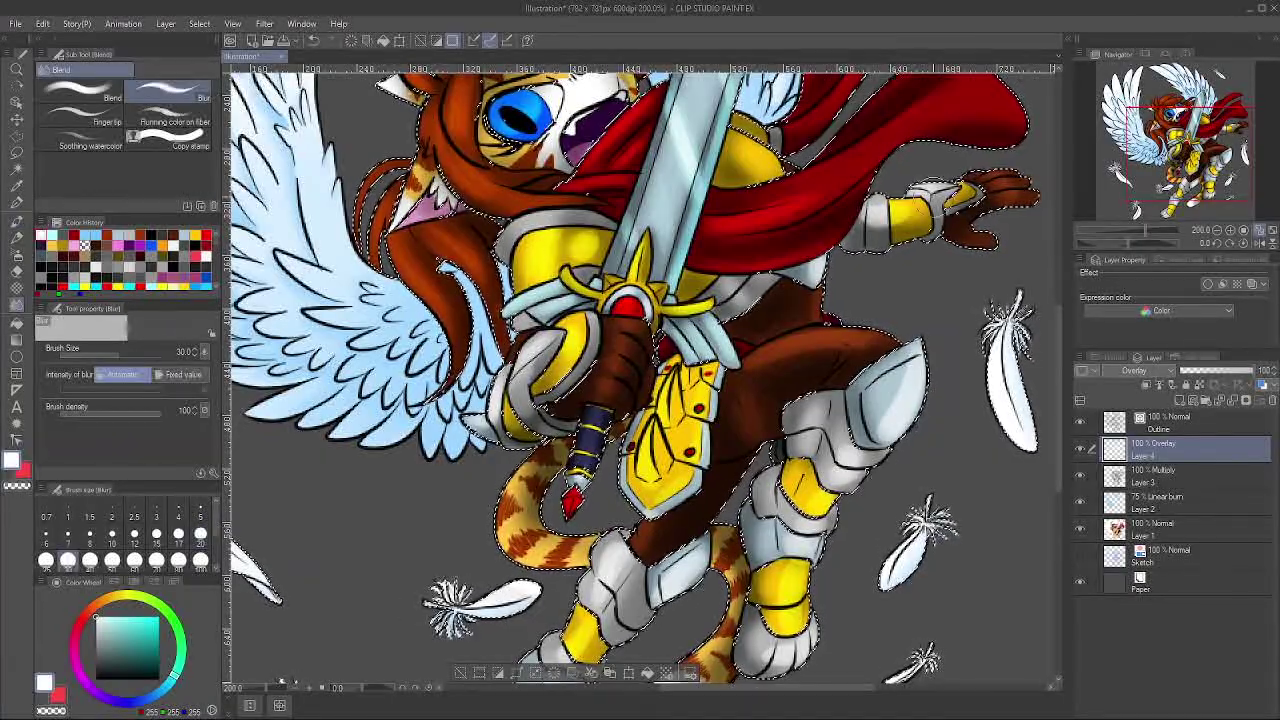
scroll(900, 285, down, 5)
scroll(900, 285, left, 1)
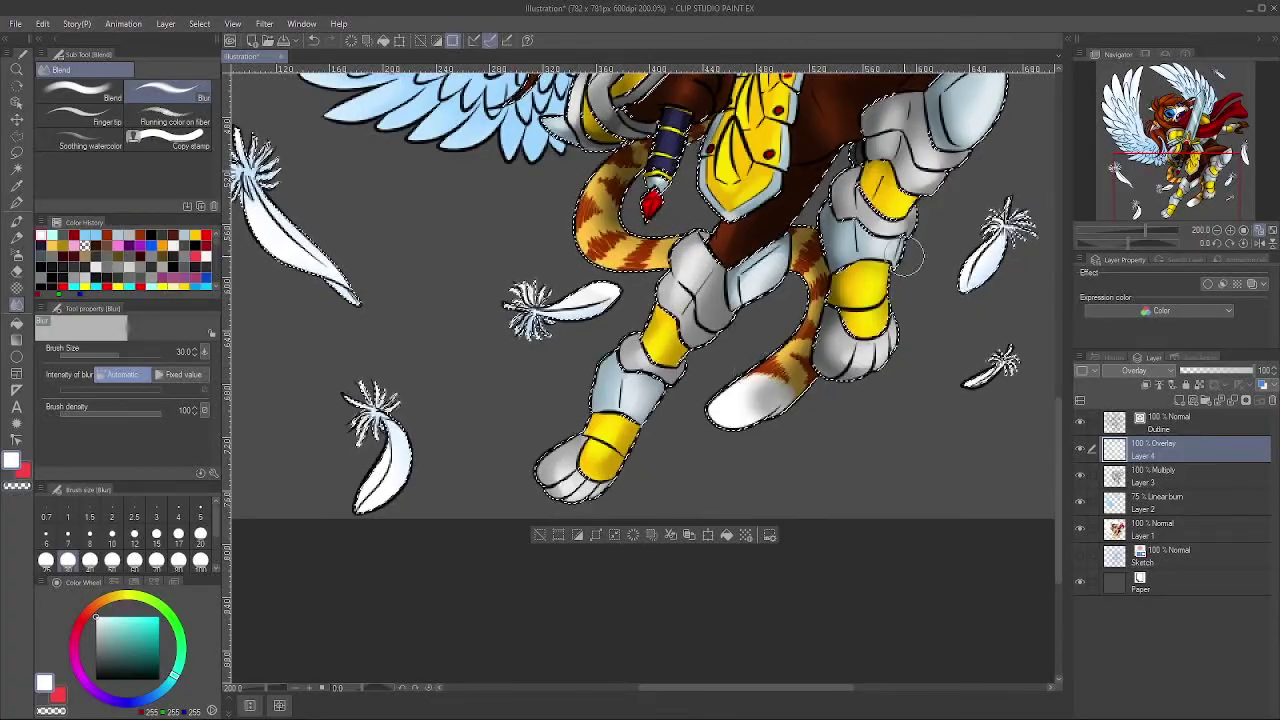
scroll(907, 258, up, 7)
scroll(907, 258, right, 2)
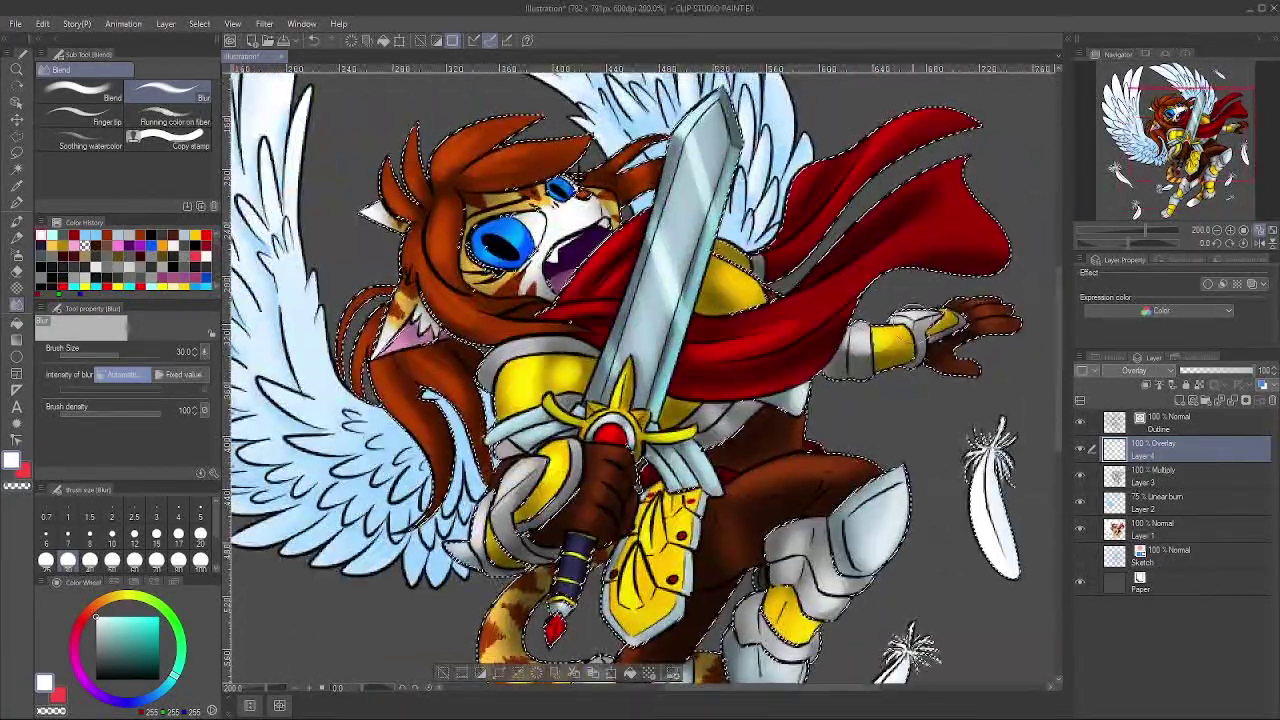
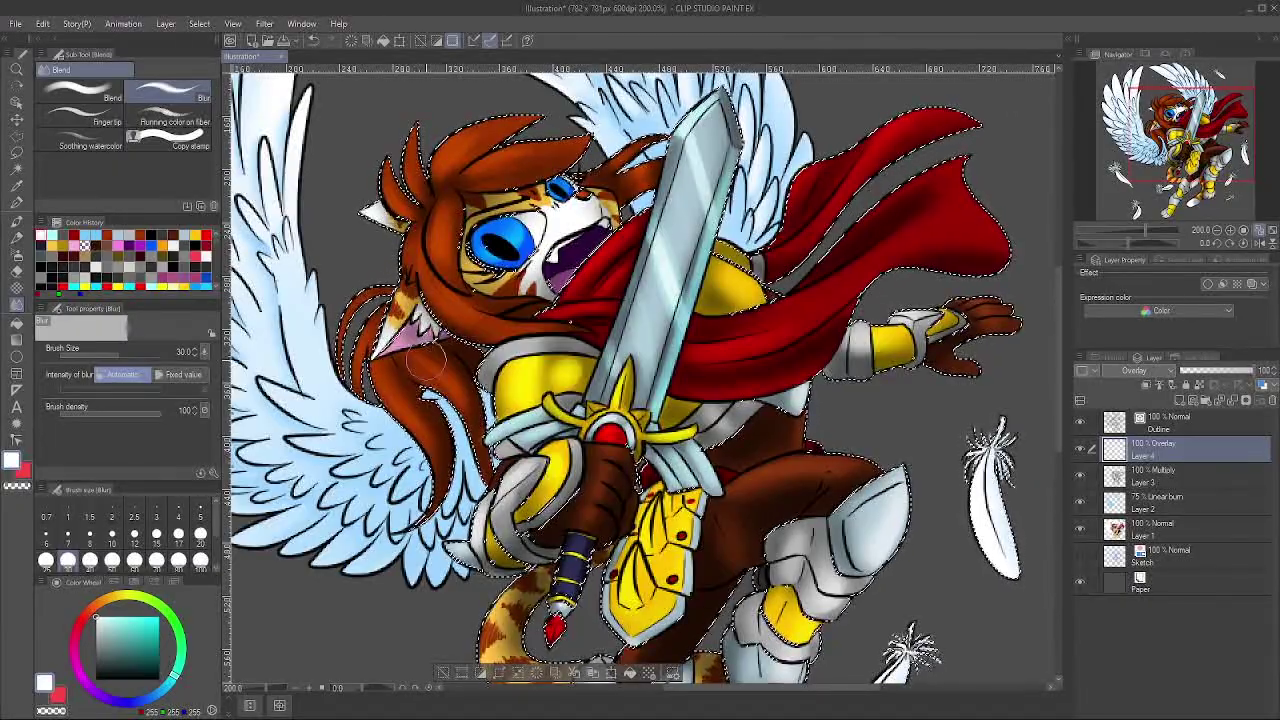
scroll(424, 360, down, 4)
scroll(424, 360, right, 1)
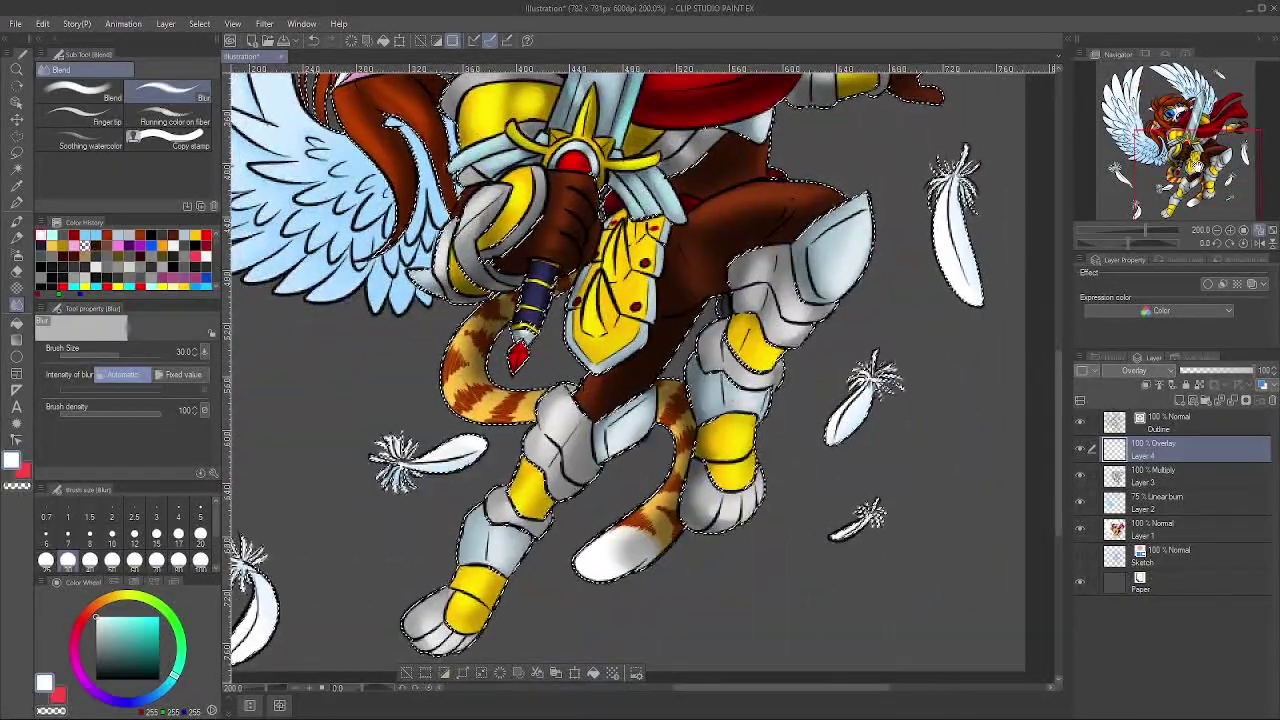
drag(600, 250, 651, 563)
drag(620, 480, 606, 285)
click(1160, 476)
mouse_move(640, 360)
mouse_down()
mouse_move(540, 355)
mouse_move(628, 357)
mouse_up()
click(1160, 449)
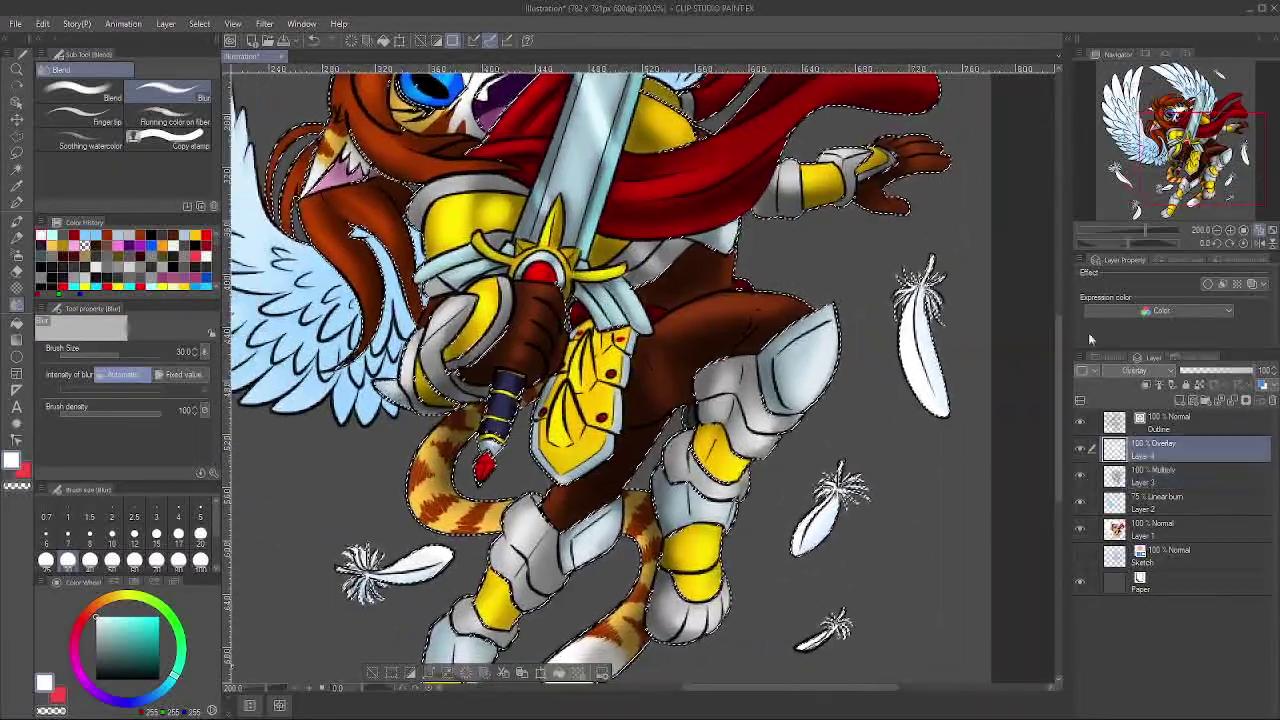
click(1160, 503)
click(1160, 529)
drag(640, 420, 872, 501)
click(1160, 476)
click(1160, 449)
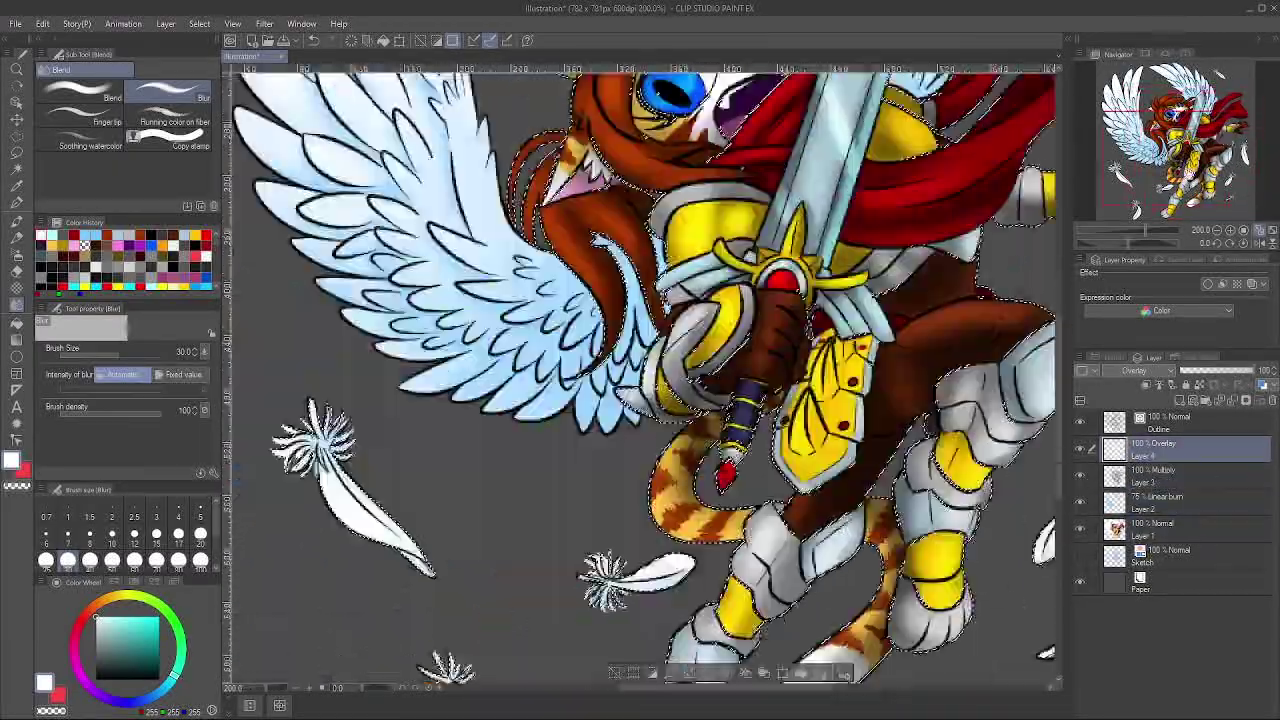
Step: Paint light-blue shading on the loose feathers on the Linear burn layer with the Watery brush at size 6
drag(600, 460, 642, 298)
click(1160, 503)
click(85, 235)
click(17, 221)
click(46, 538)
drag(372, 312, 392, 343)
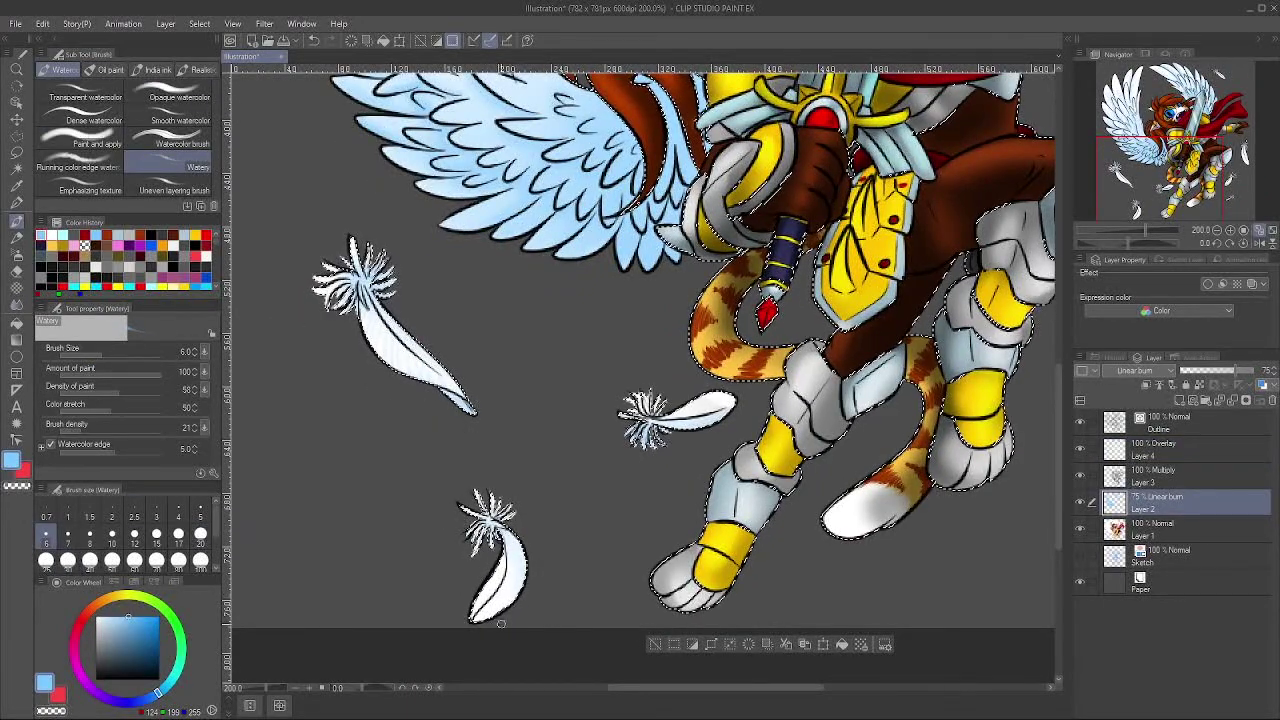
Step: Raise the Linear burn layer's opacity to 89% and clear the selection around the character
drag(1235, 370, 1246, 370)
click(1217, 170)
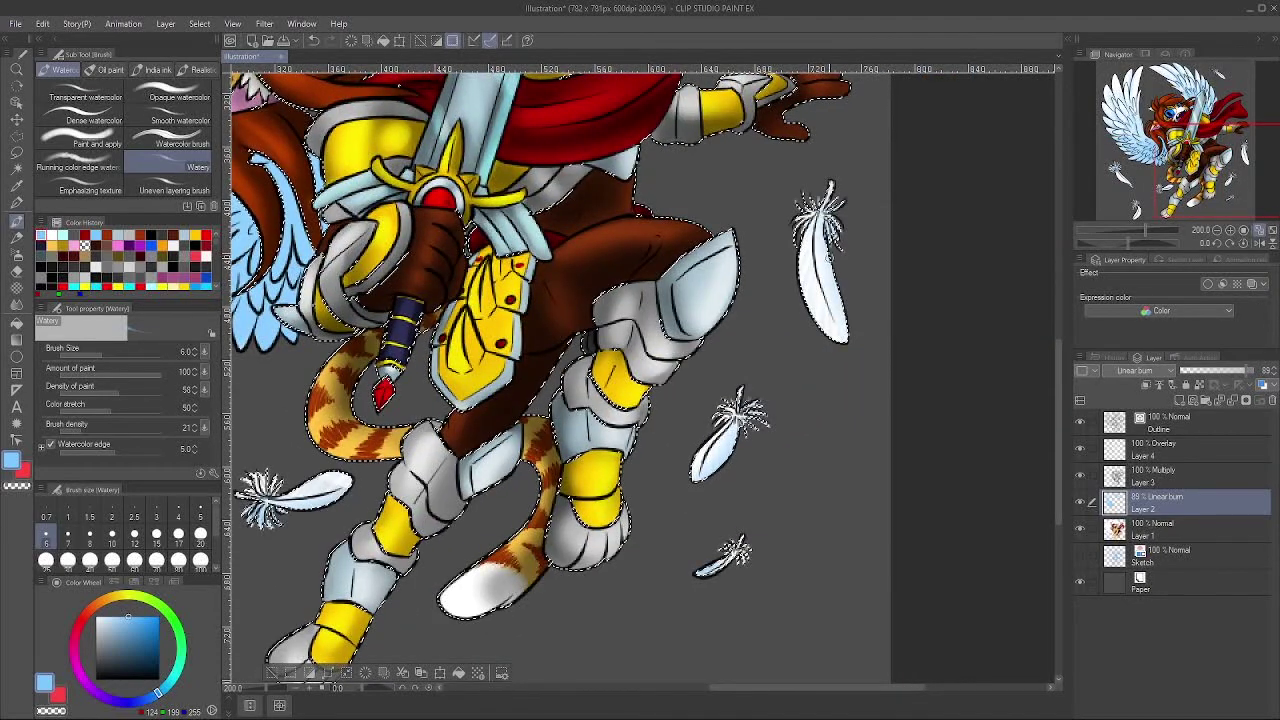
click(1197, 113)
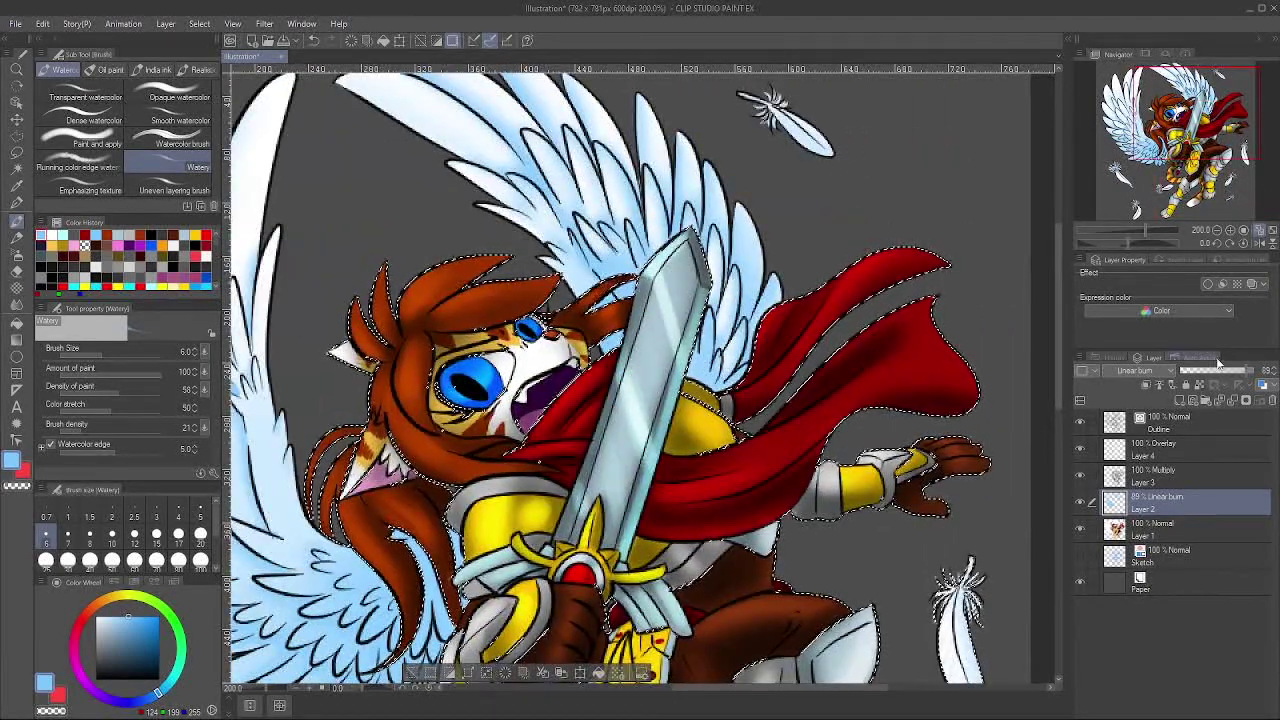
key(ctrl+d)
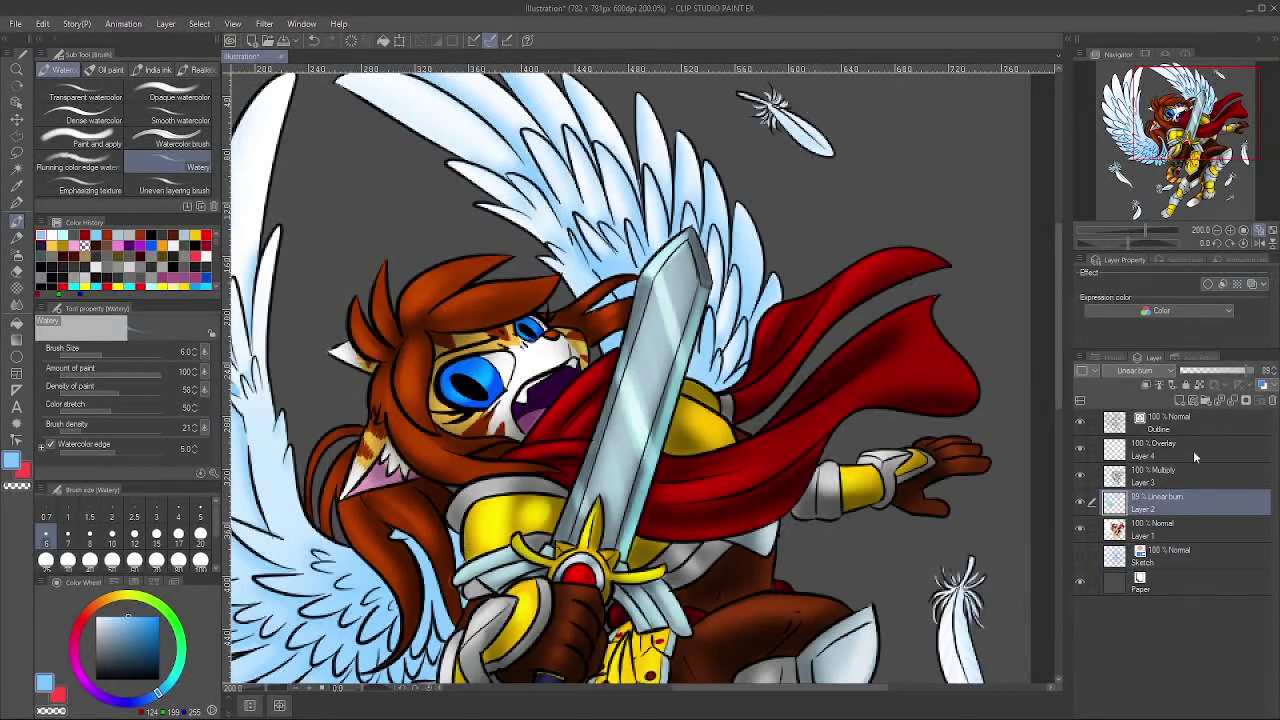
click(1230, 246)
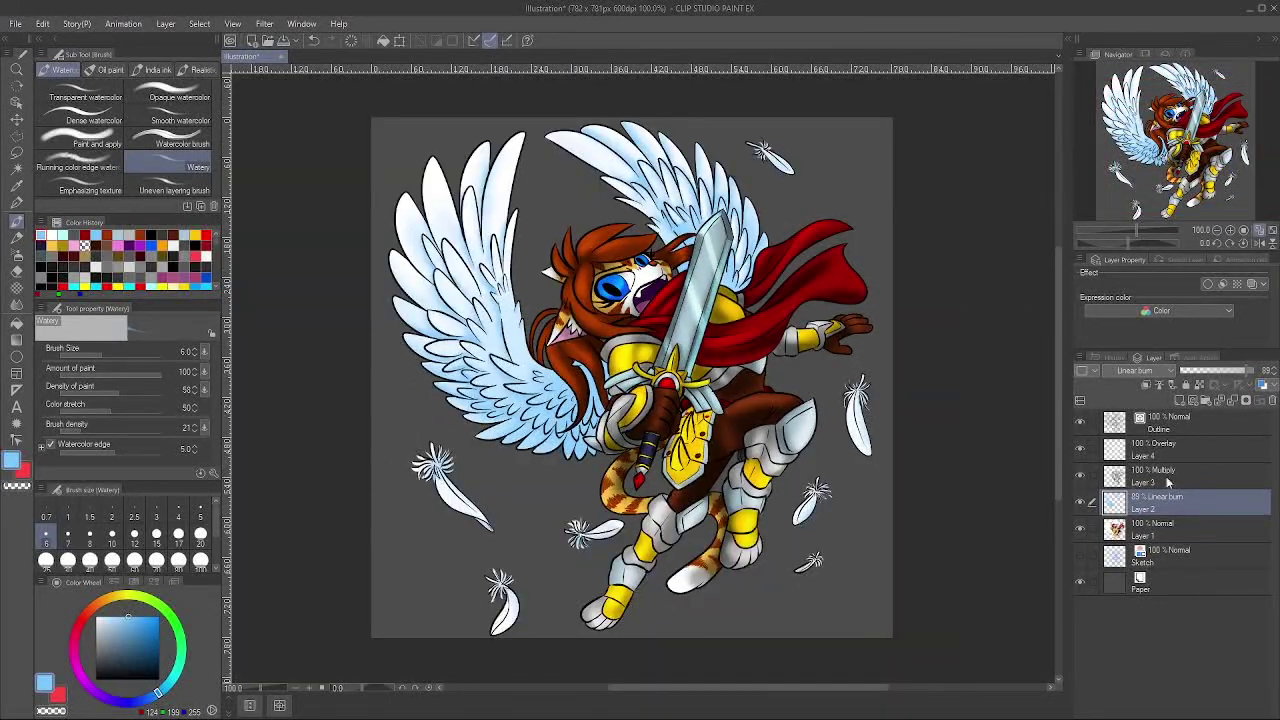
Step: Add a new layer above Outline and paint white glints in both eyes with the Watery brush at size 15
click(1172, 423)
click(1179, 400)
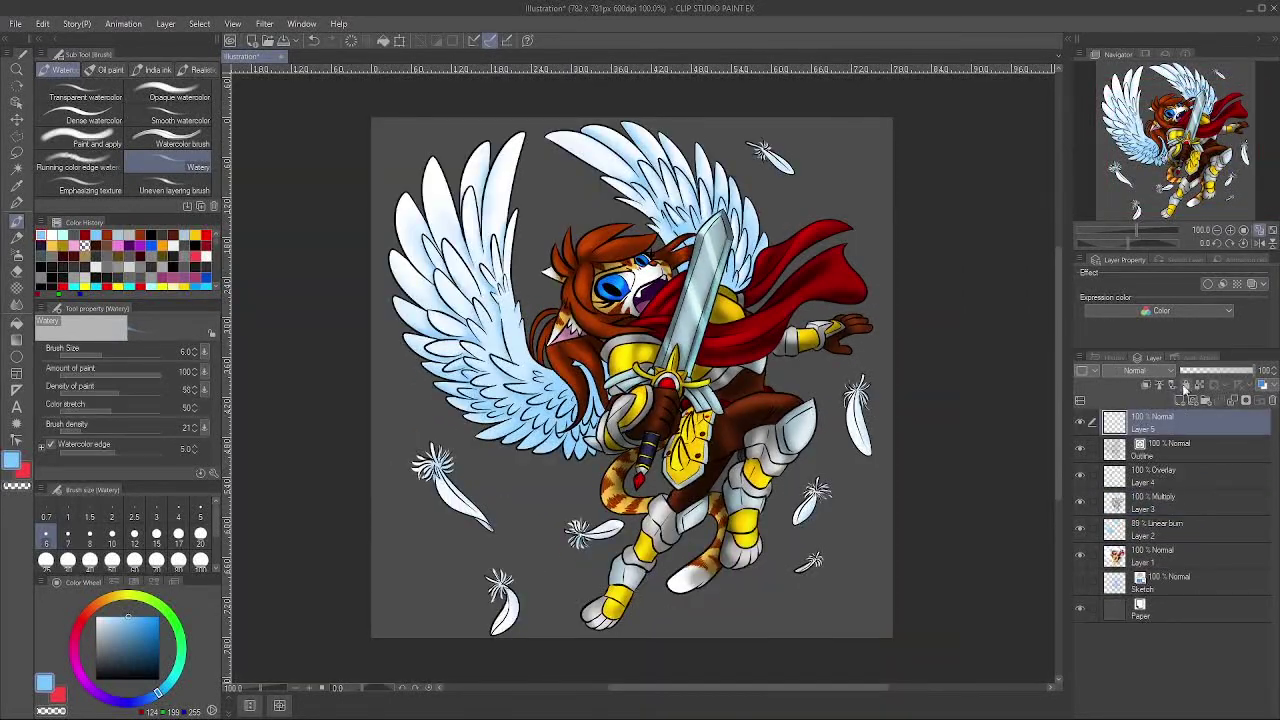
click(1230, 230)
click(200, 536)
click(97, 618)
click(156, 535)
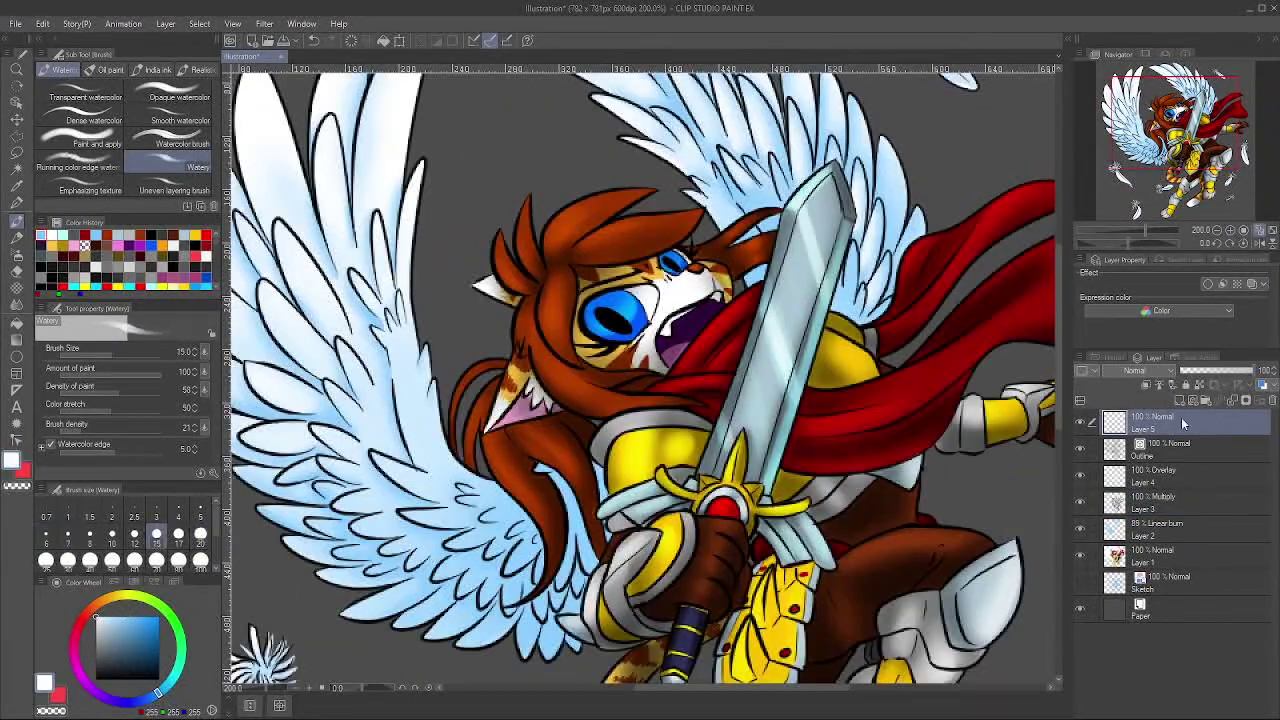
click(598, 314)
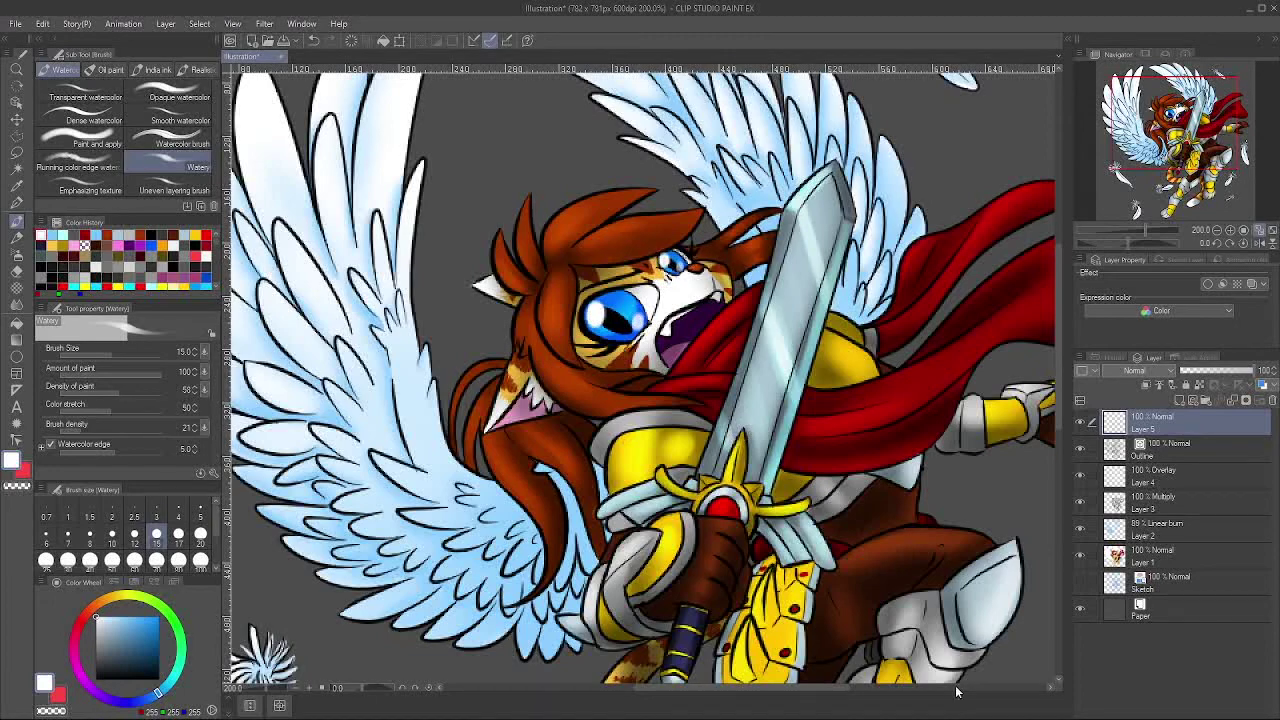
click(673, 263)
Step: Paint thin white shine strands on the brown hair with the Watery brush at size 7 and paint density 84
click(1217, 230)
drag(1173, 120, 1173, 129)
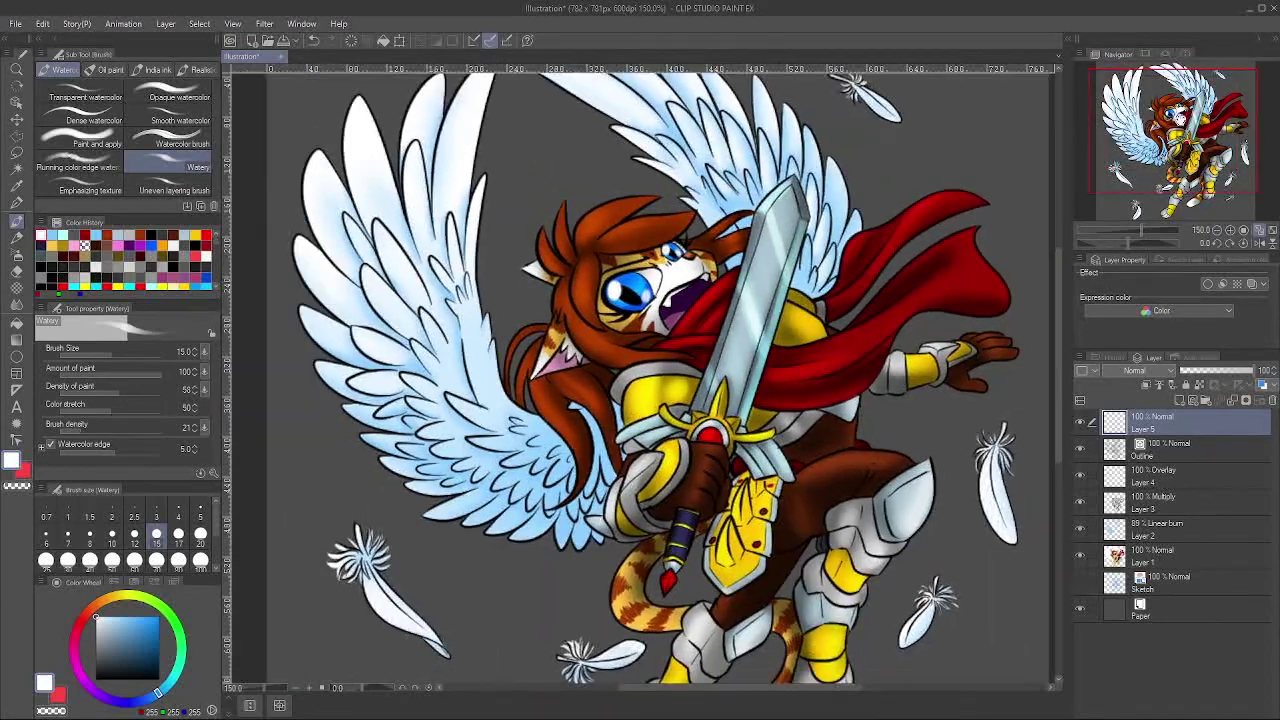
scroll(640, 380, down, 3)
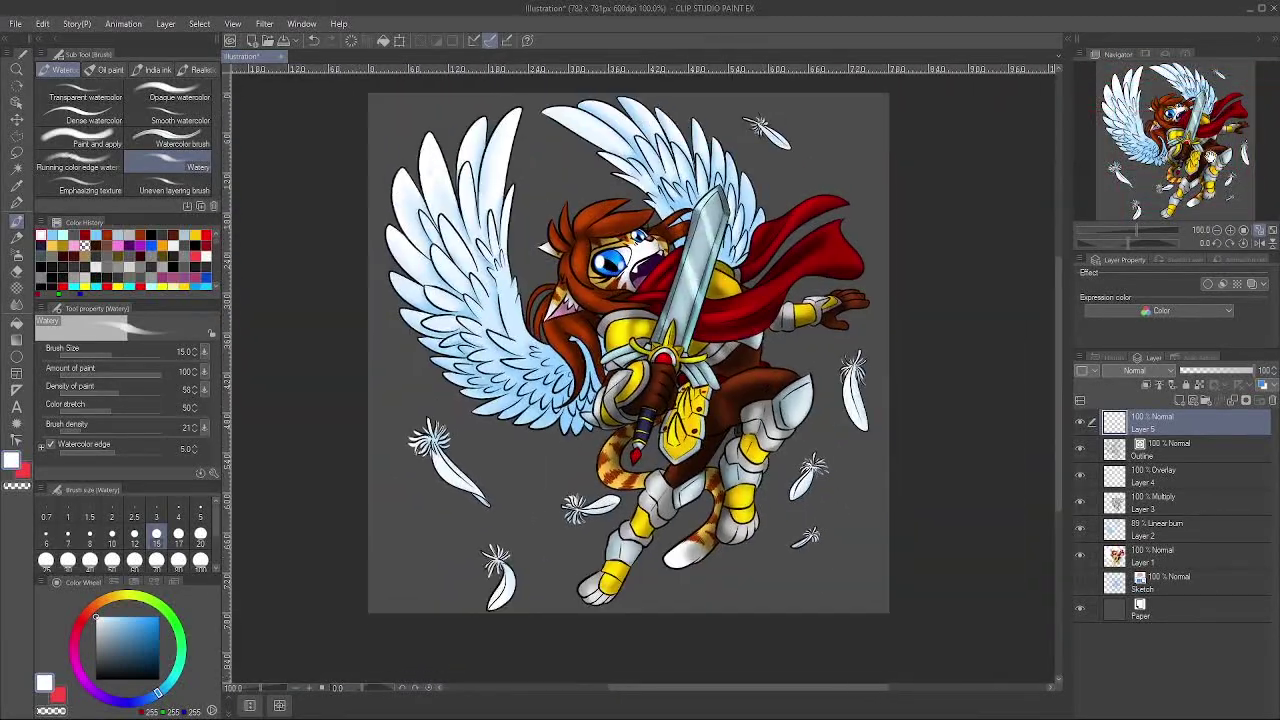
scroll(530, 347, up, 3)
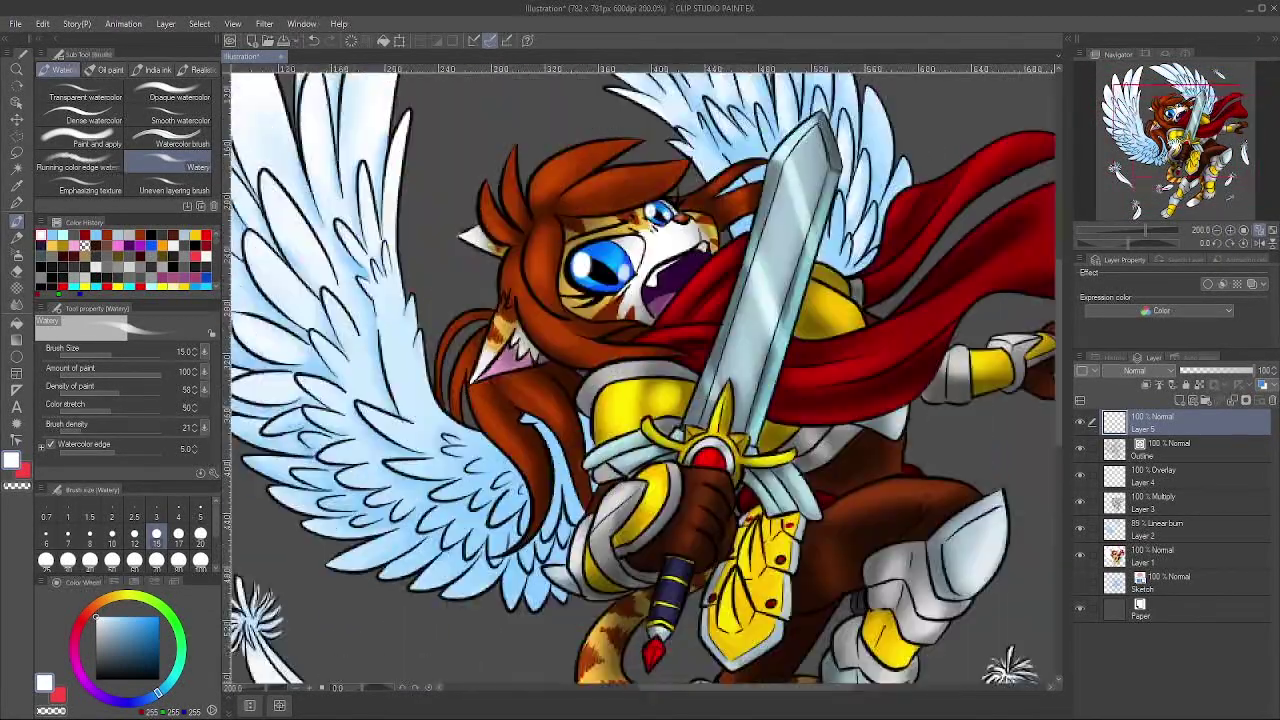
key(bracketleft)
key(bracketleft)
key(bracketleft)
key(bracketleft)
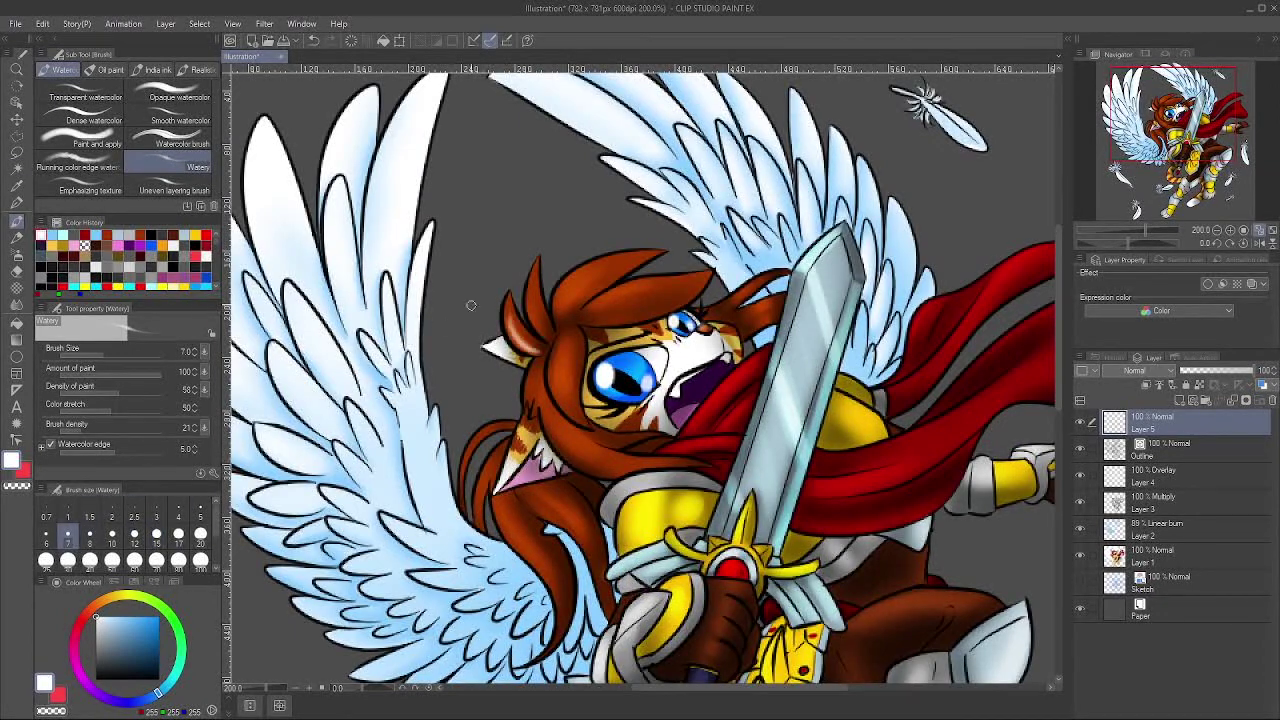
drag(583, 289, 632, 290)
drag(562, 357, 562, 385)
drag(583, 441, 510, 403)
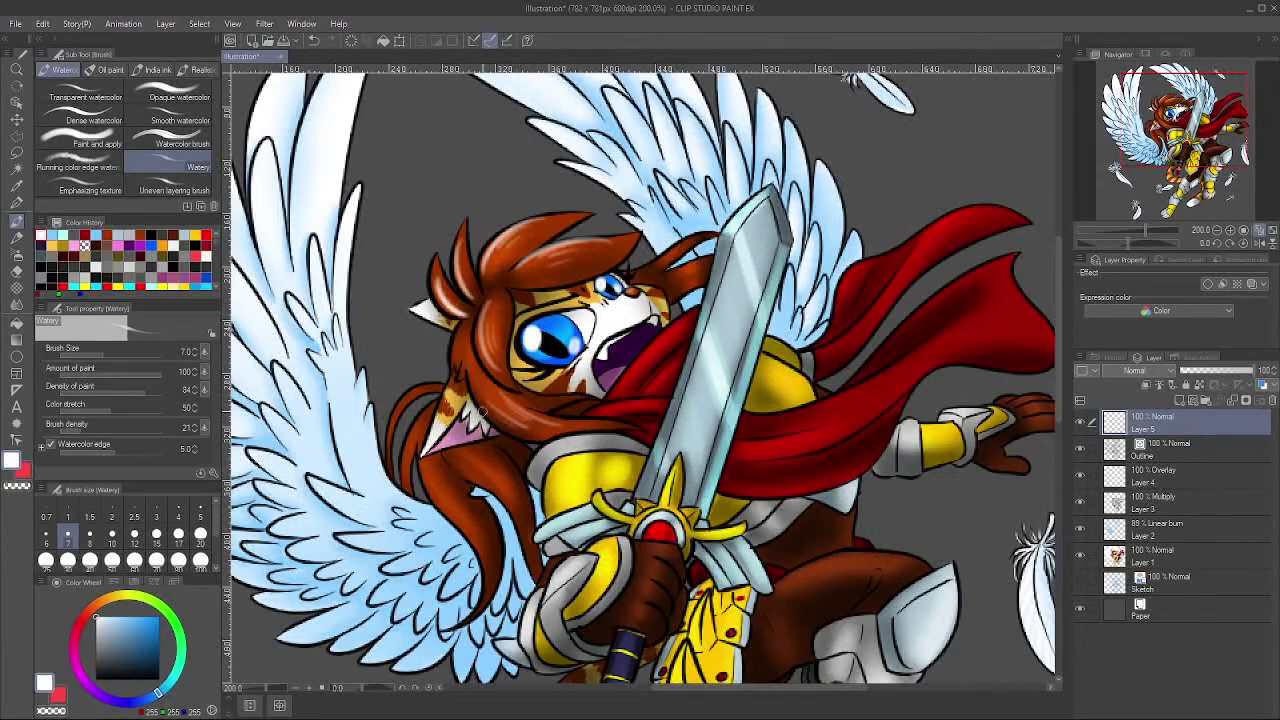
drag(674, 277, 694, 266)
drag(930, 306, 919, 207)
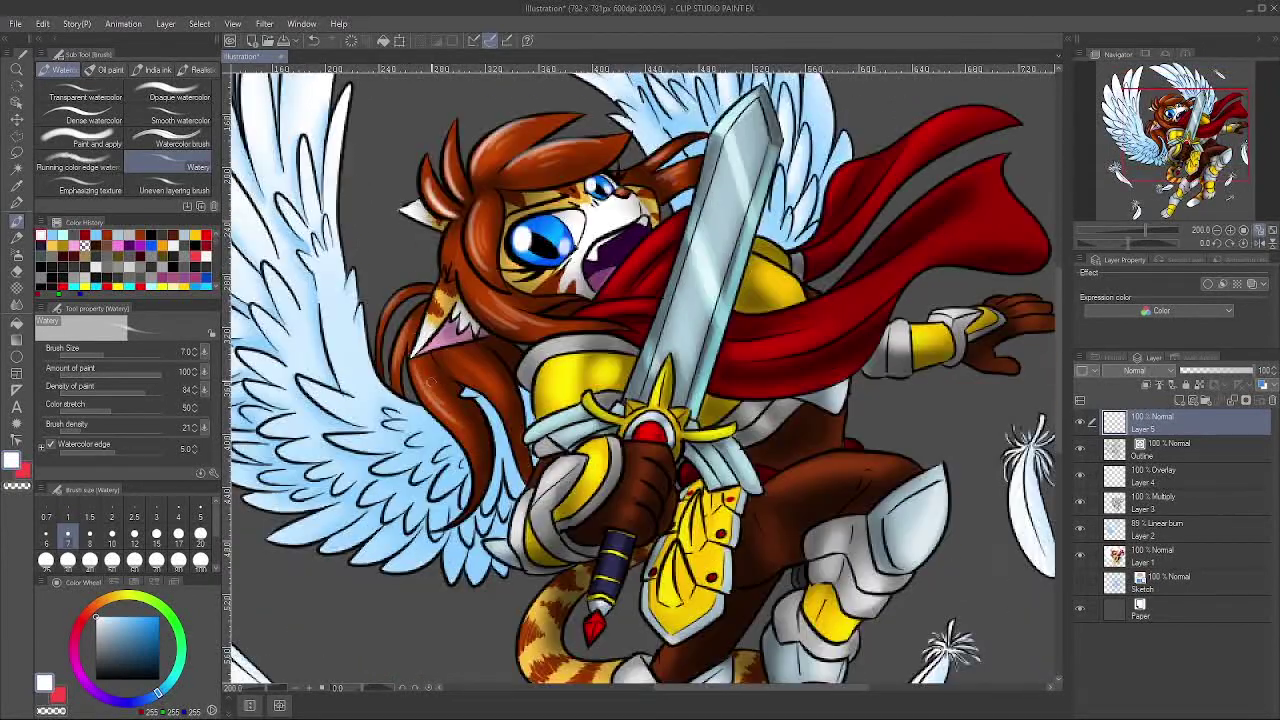
Step: Set Layer 5 to Add (Glow) and paint white highlights on the blade, crossguard and red cape at brush size 20
click(1133, 167)
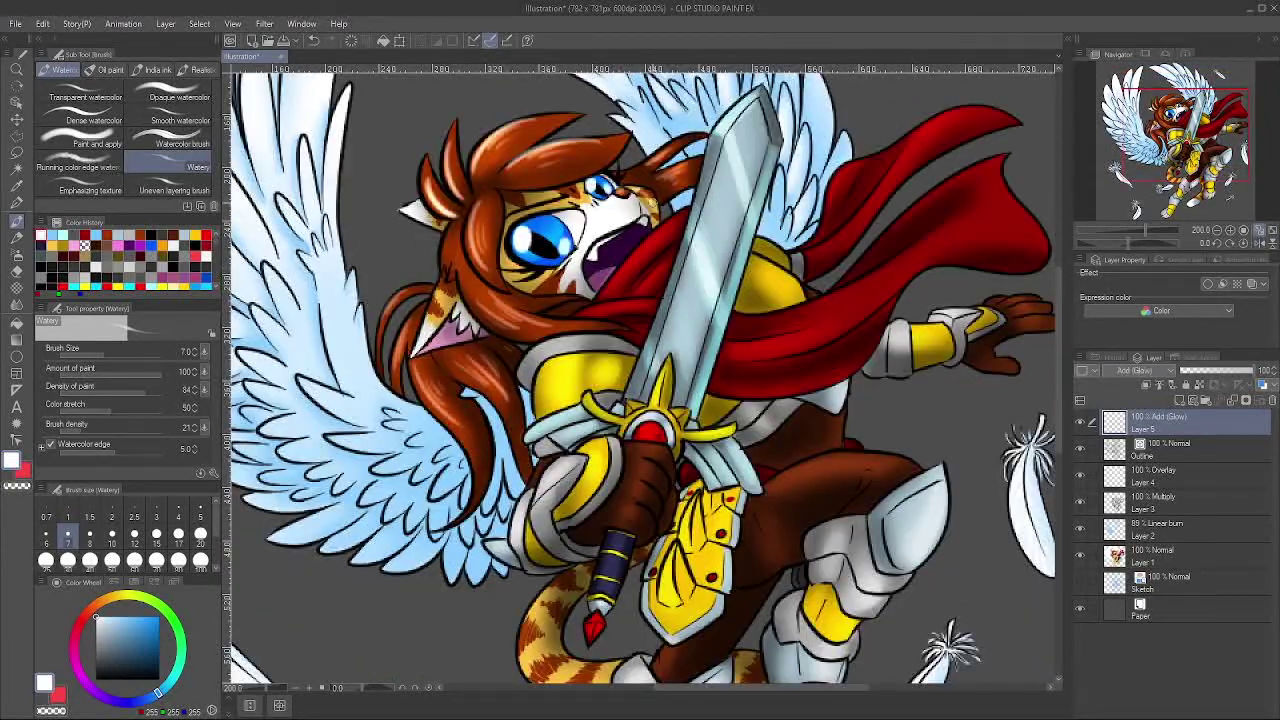
click(200, 536)
mouse_move(734, 152)
mouse_down()
mouse_move(743, 213)
mouse_move(712, 305)
mouse_up()
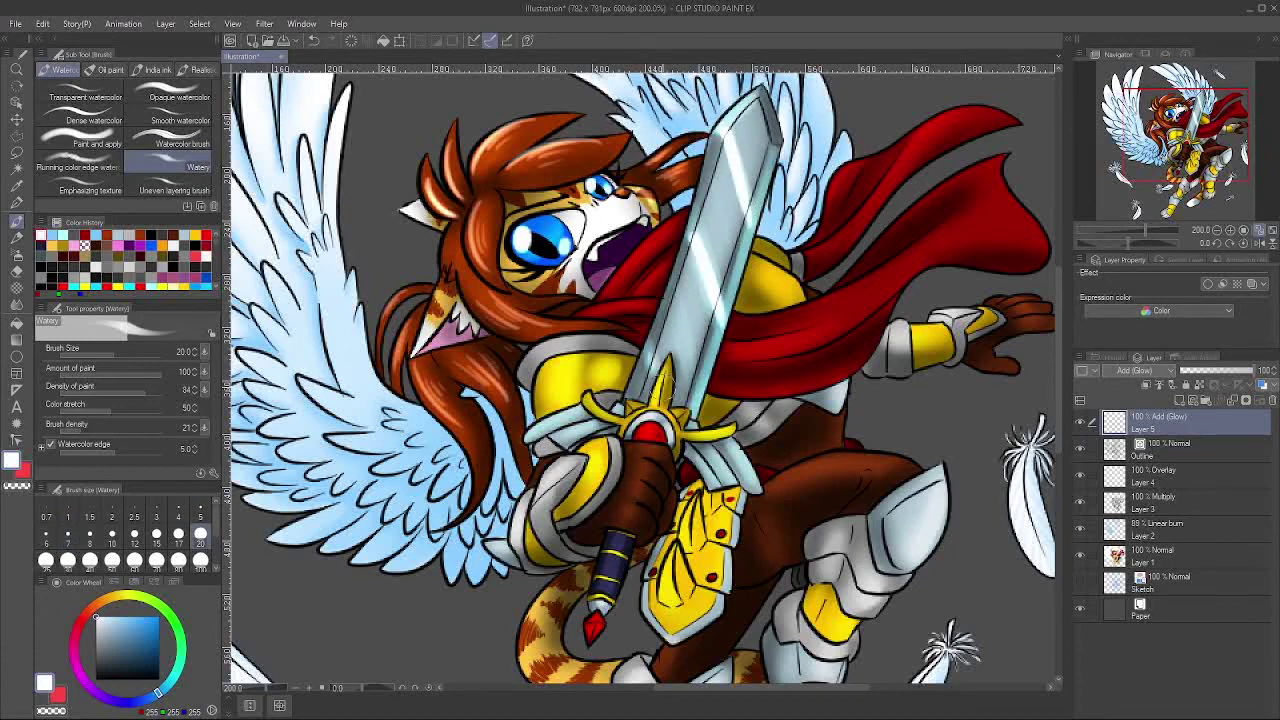
drag(702, 440, 728, 470)
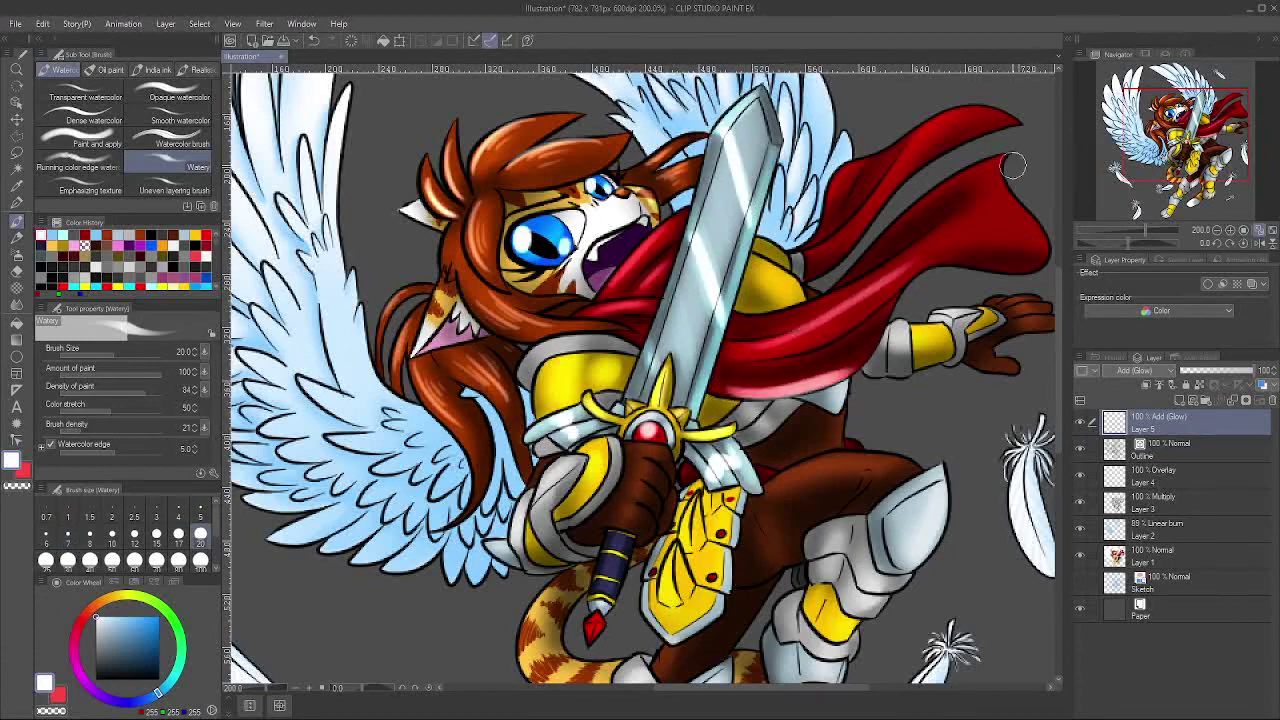
drag(850, 222, 922, 136)
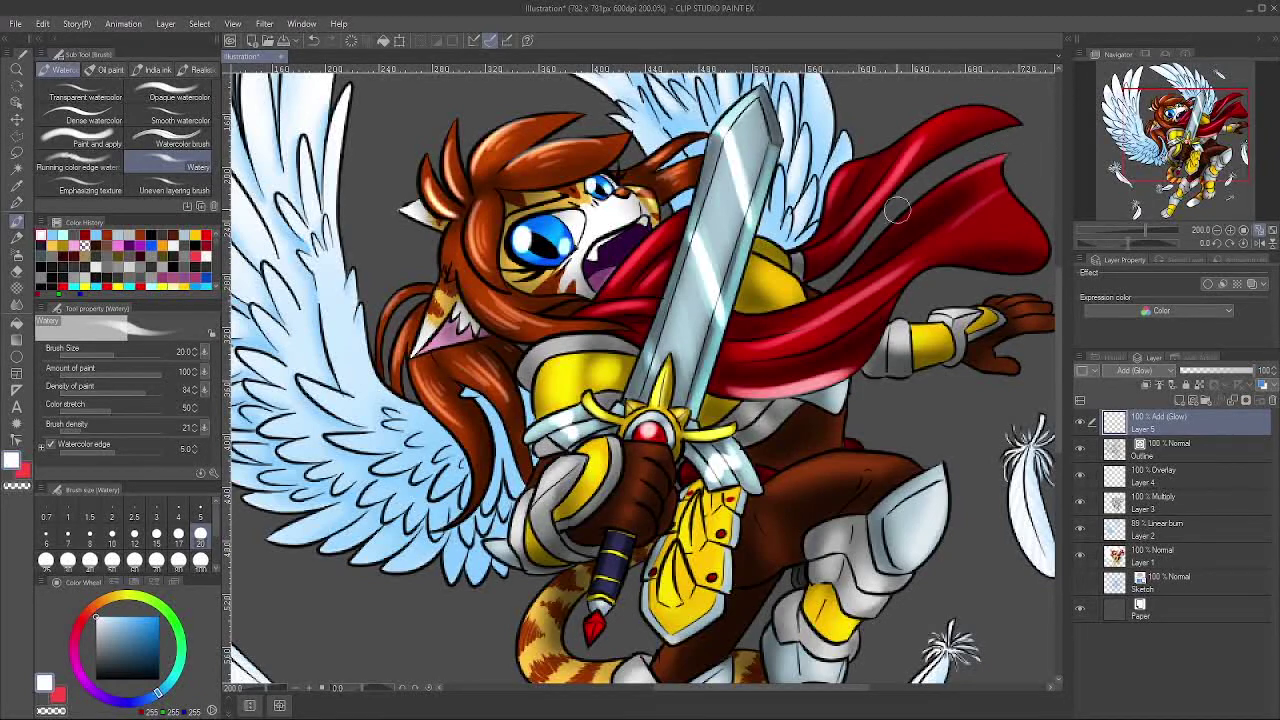
Step: Add white glow highlights along the blade edges and on the sword grip, pommel gem and yellow shoulder armour
drag(712, 140, 632, 392)
mouse_move(632, 392)
mouse_down()
mouse_move(688, 214)
mouse_move(756, 94)
mouse_up()
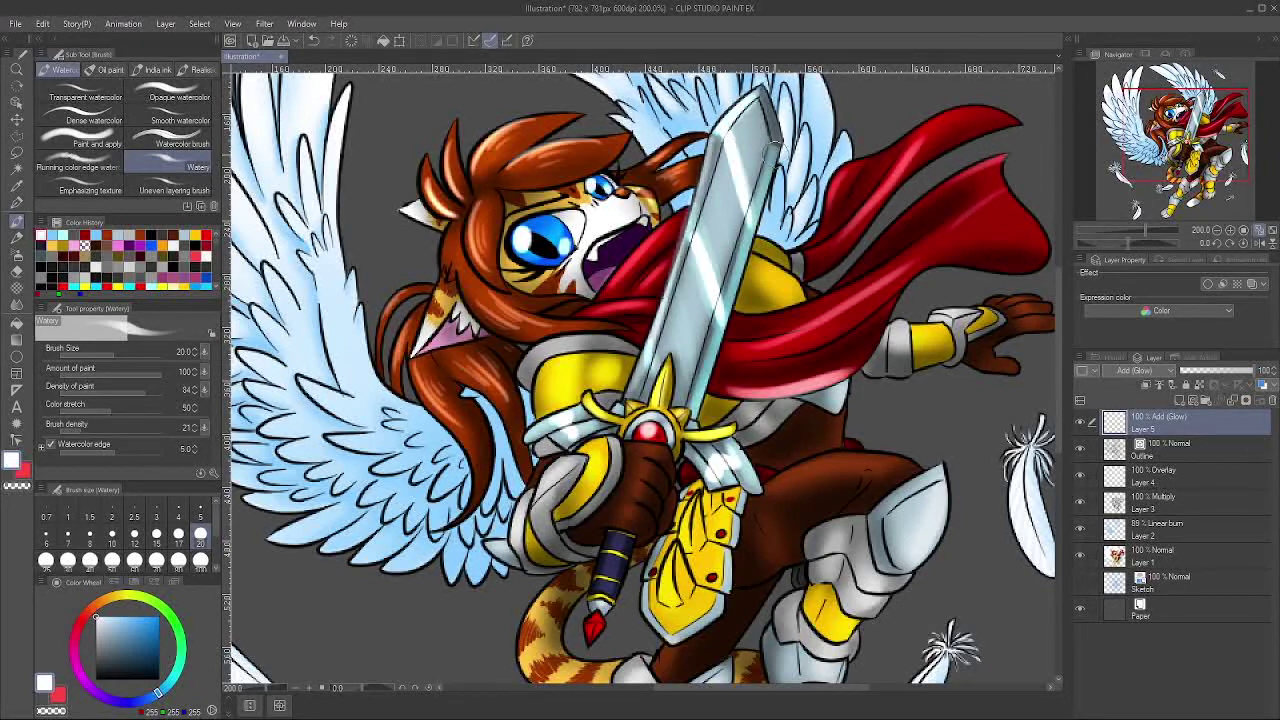
drag(778, 146, 705, 390)
drag(620, 542, 604, 594)
click(595, 620)
mouse_move(663, 480)
mouse_down()
mouse_move(703, 420)
mouse_move(828, 367)
mouse_move(753, 295)
mouse_move(652, 345)
mouse_up()
drag(530, 360, 568, 324)
click(592, 234)
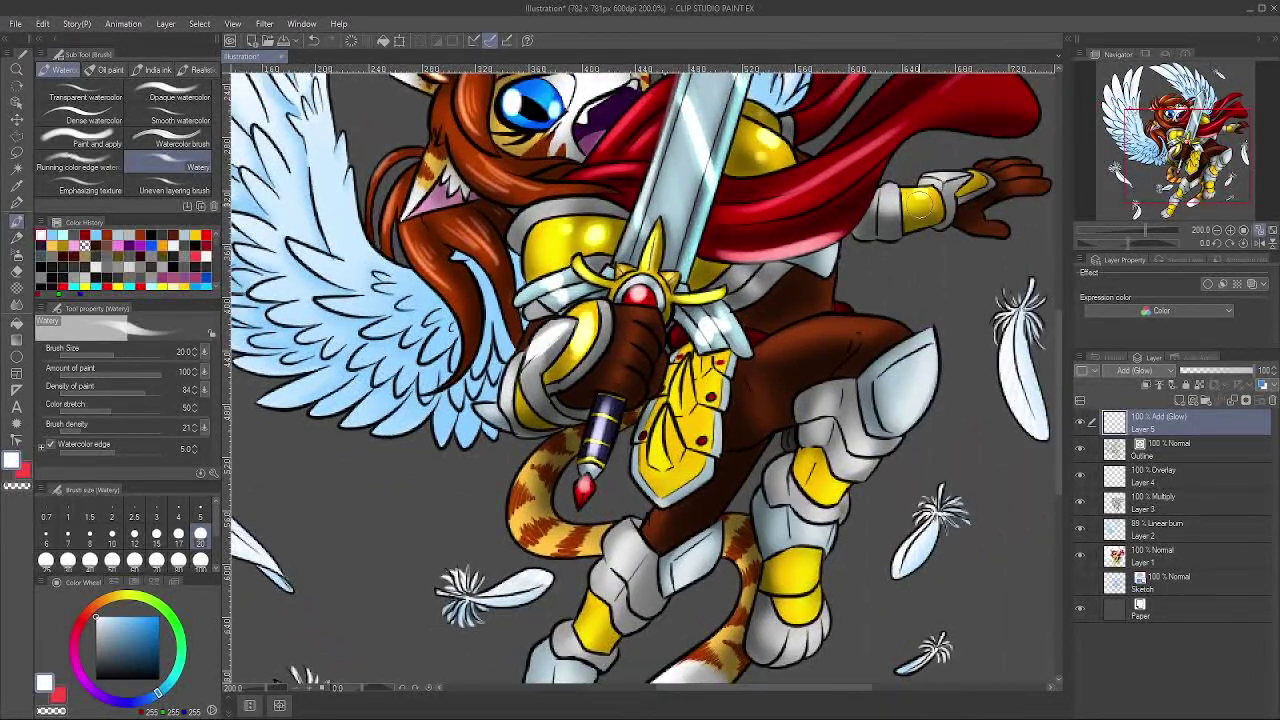
Step: Paint white glow highlights on the yellow waist plate, the crossguard and the arm armour
drag(662, 414, 650, 468)
drag(690, 360, 670, 414)
mouse_move(658, 482)
mouse_down()
mouse_move(716, 410)
mouse_move(724, 358)
mouse_up()
drag(742, 346, 724, 310)
drag(578, 268, 548, 294)
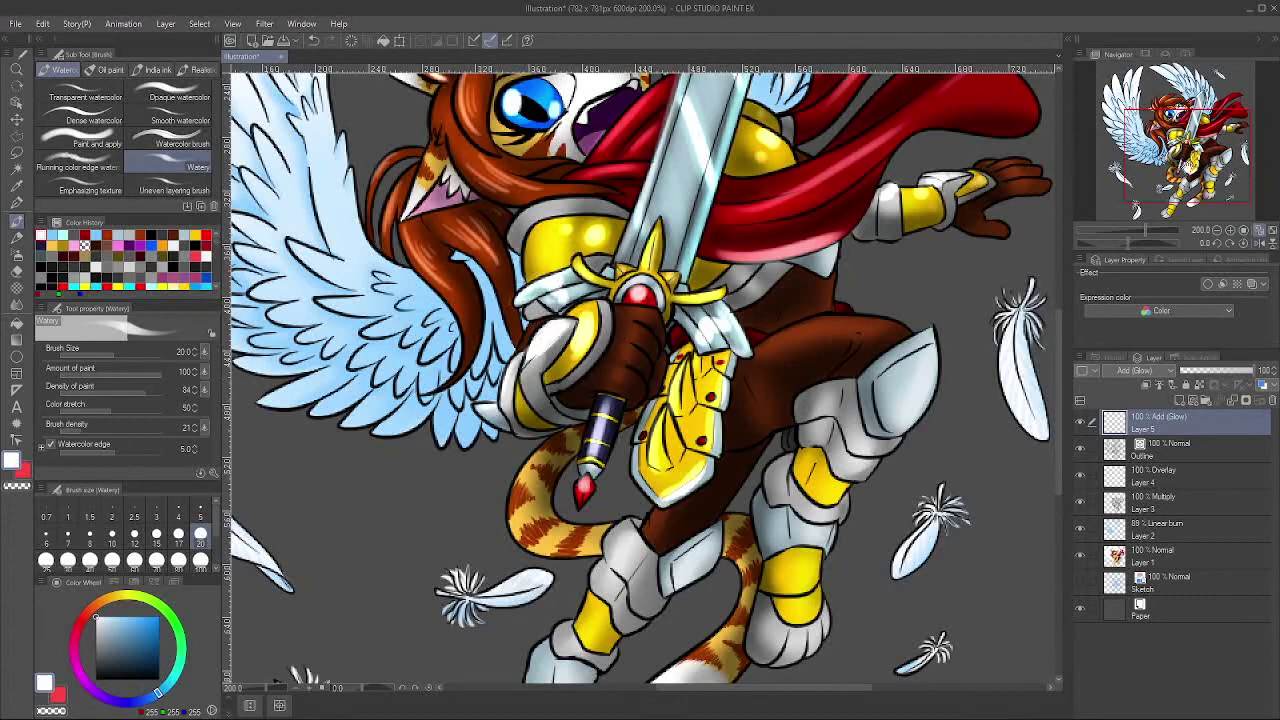
drag(784, 332, 755, 216)
drag(504, 346, 490, 400)
drag(490, 408, 544, 434)
Step: Paint white glow highlights on the knee, shin and foot armour, the paws and the tail
drag(718, 448, 712, 500)
drag(603, 424, 582, 470)
drag(566, 490, 560, 506)
drag(545, 526, 528, 576)
drag(508, 596, 498, 622)
drag(472, 638, 464, 652)
drag(566, 500, 556, 520)
mouse_move(900, 234)
mouse_down()
mouse_move(886, 294)
mouse_move(824, 340)
mouse_up()
drag(806, 284, 792, 322)
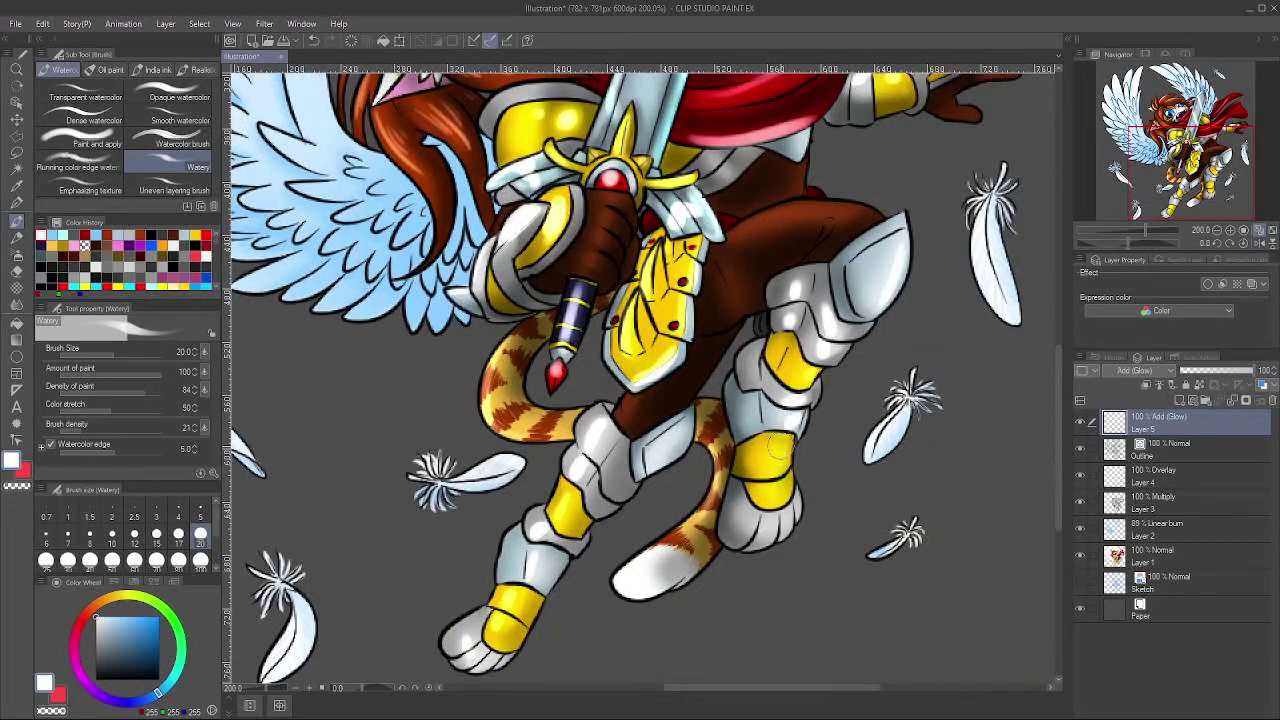
drag(779, 486, 784, 502)
drag(788, 516, 758, 519)
drag(475, 646, 481, 656)
Step: Add white glow highlights to the brown thigh, the shoulder armour rim and the glove gripping the sword
mouse_move(818, 229)
mouse_down()
mouse_move(708, 386)
mouse_move(680, 453)
mouse_up()
drag(698, 432, 608, 447)
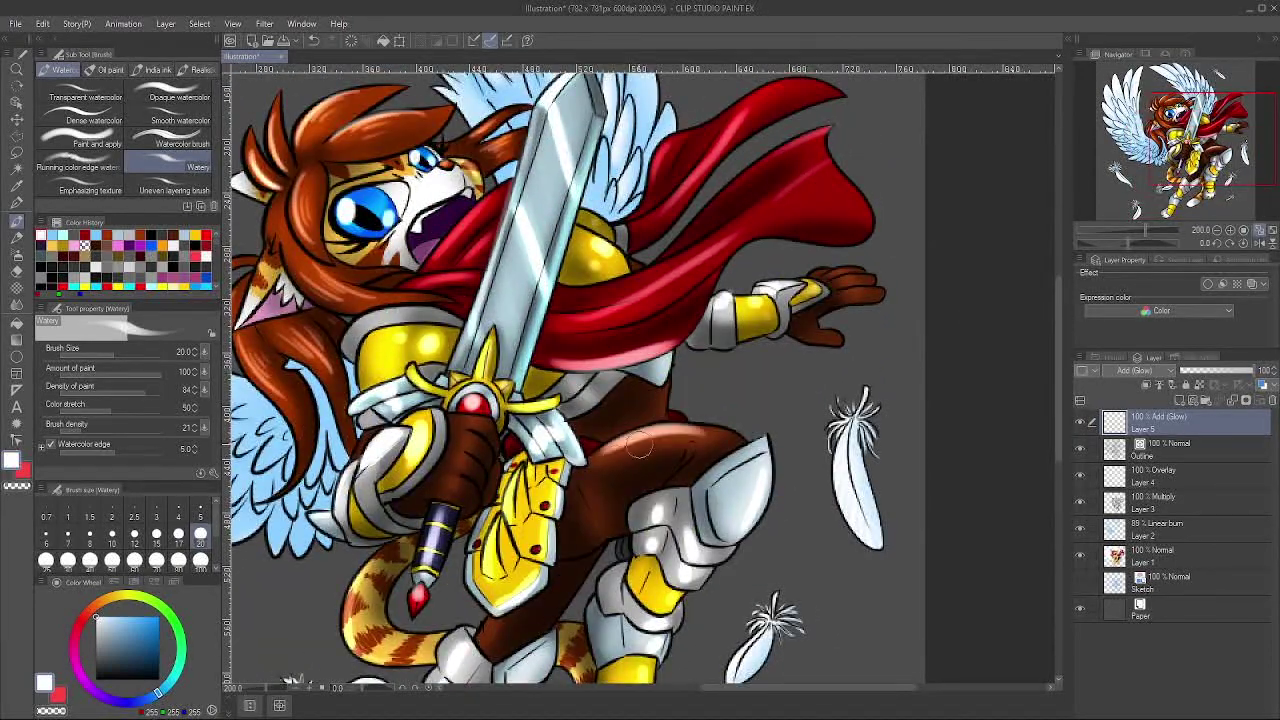
drag(369, 359, 497, 346)
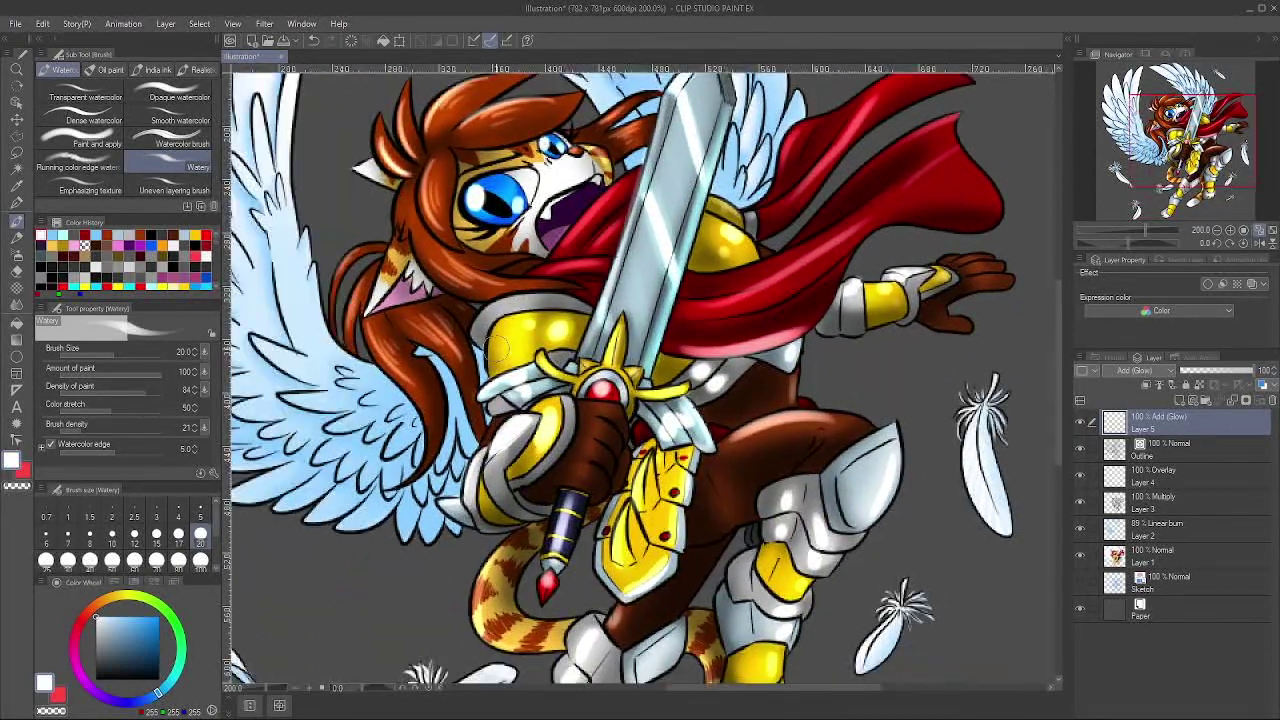
drag(519, 505, 567, 418)
drag(590, 462, 587, 471)
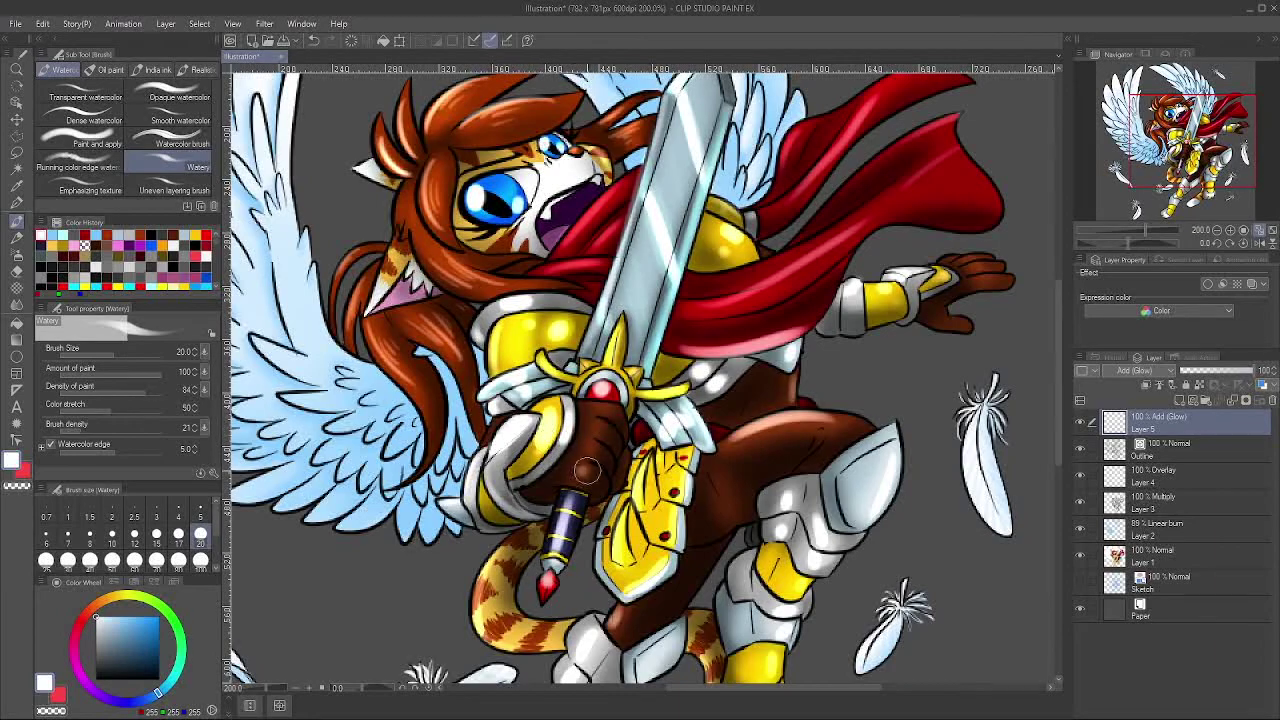
Step: Set the highlight layer to Screen at 85% opacity and soften it with a blur filter
drag(731, 260, 961, 490)
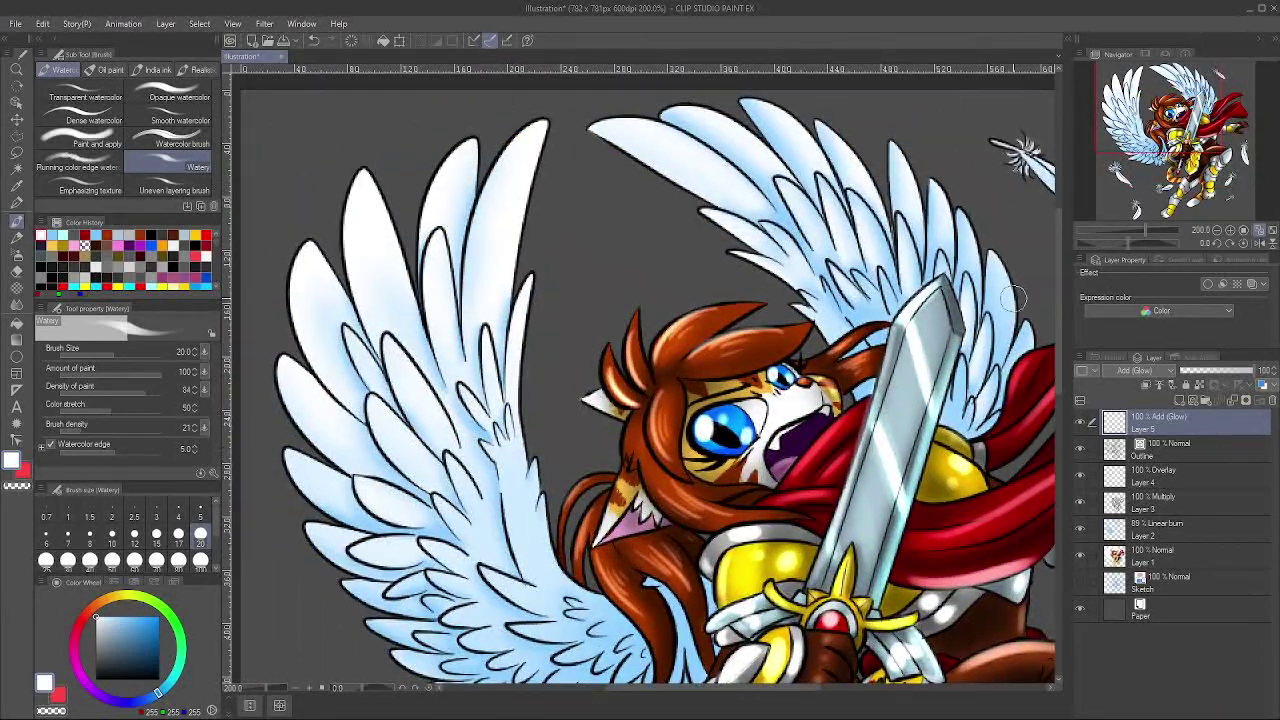
scroll(1013, 298, down, 1)
drag(1013, 298, 718, 233)
scroll(815, 230, down, 1)
mouse_move(1221, 371)
mouse_down()
mouse_move(1270, 378)
mouse_move(1242, 377)
mouse_up()
click(1150, 522)
click(265, 24)
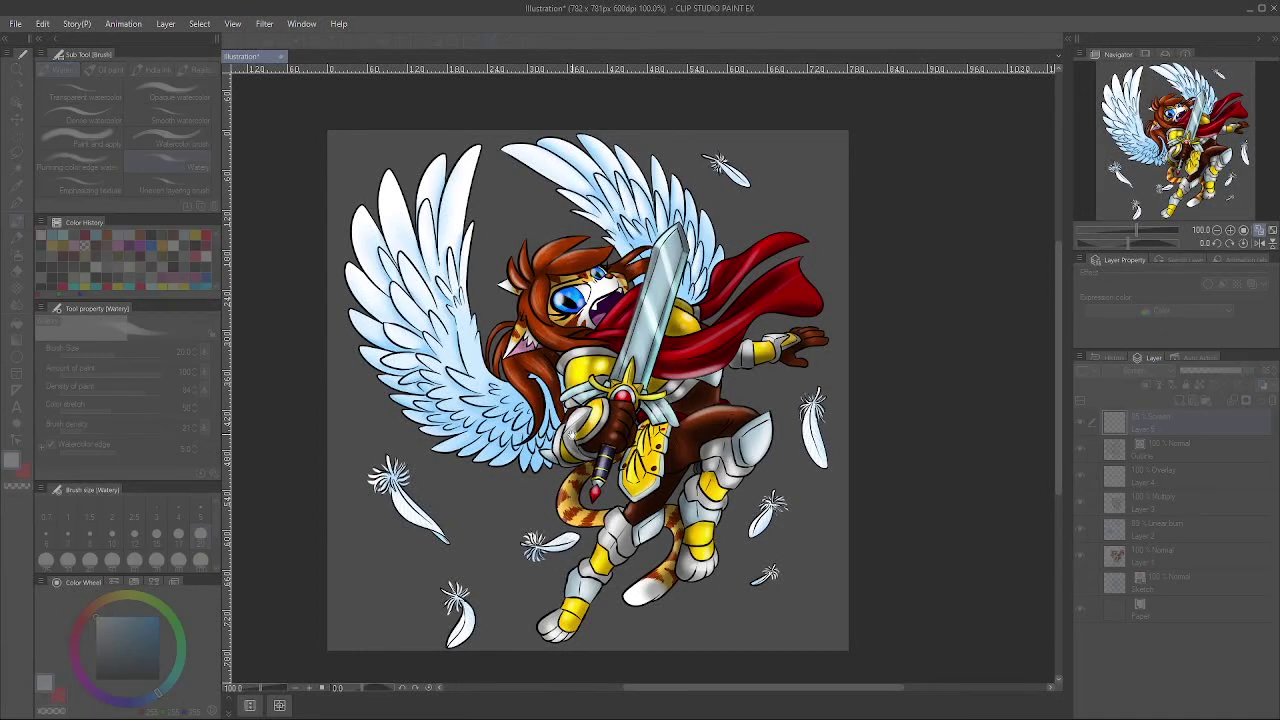
key(Return)
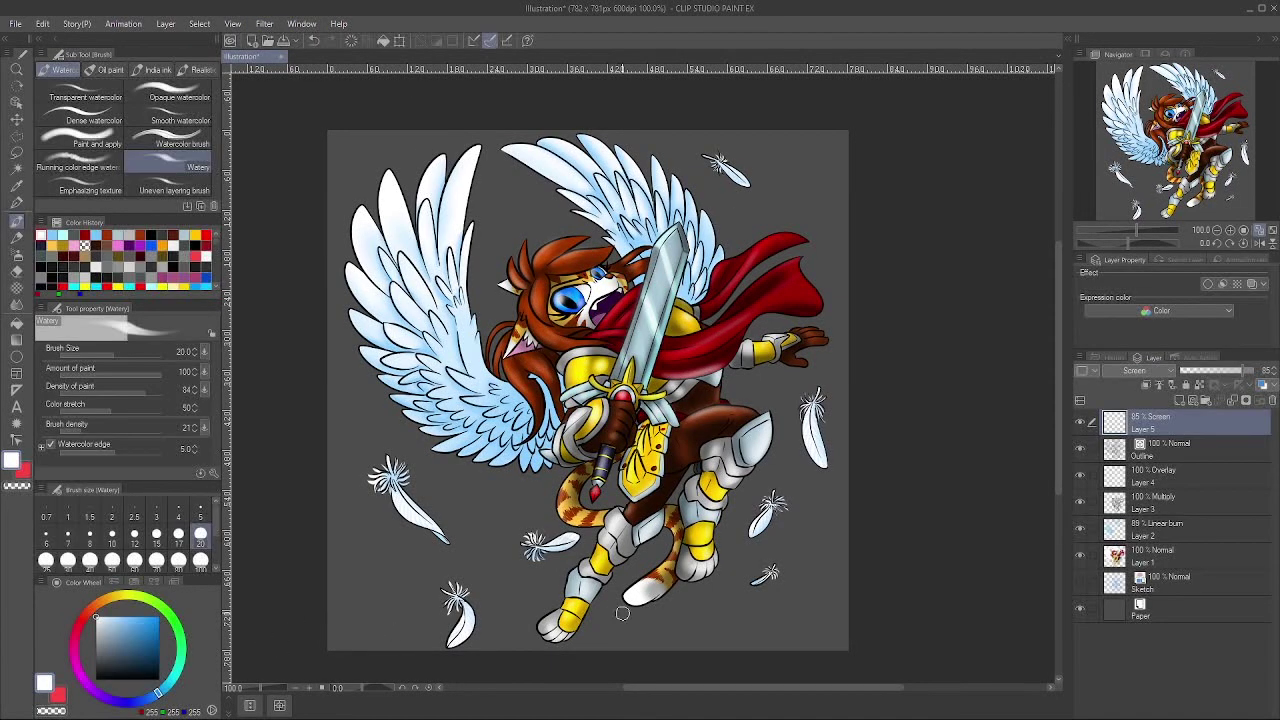
Step: Select the area outside the Layer 1 artwork on the highlight layer to trim the blurred spill, and deselect
click(1163, 562)
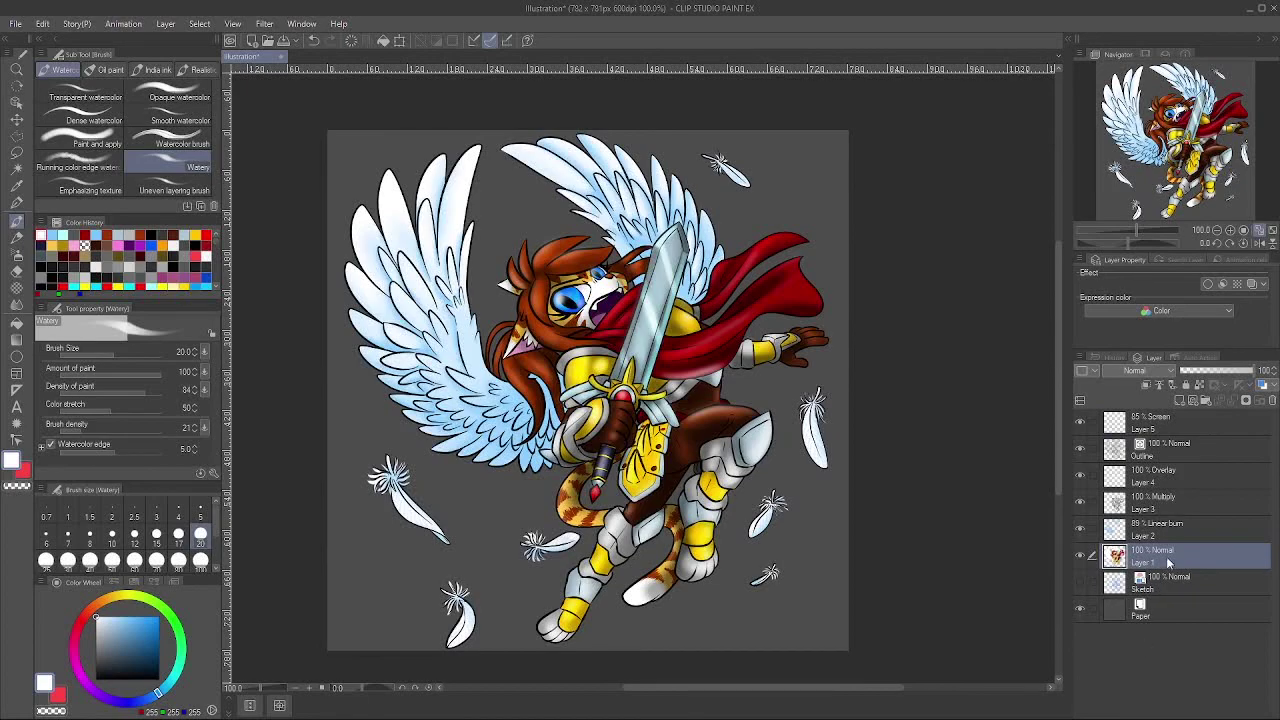
ctrl+click(1114, 556)
click(1152, 423)
click(508, 671)
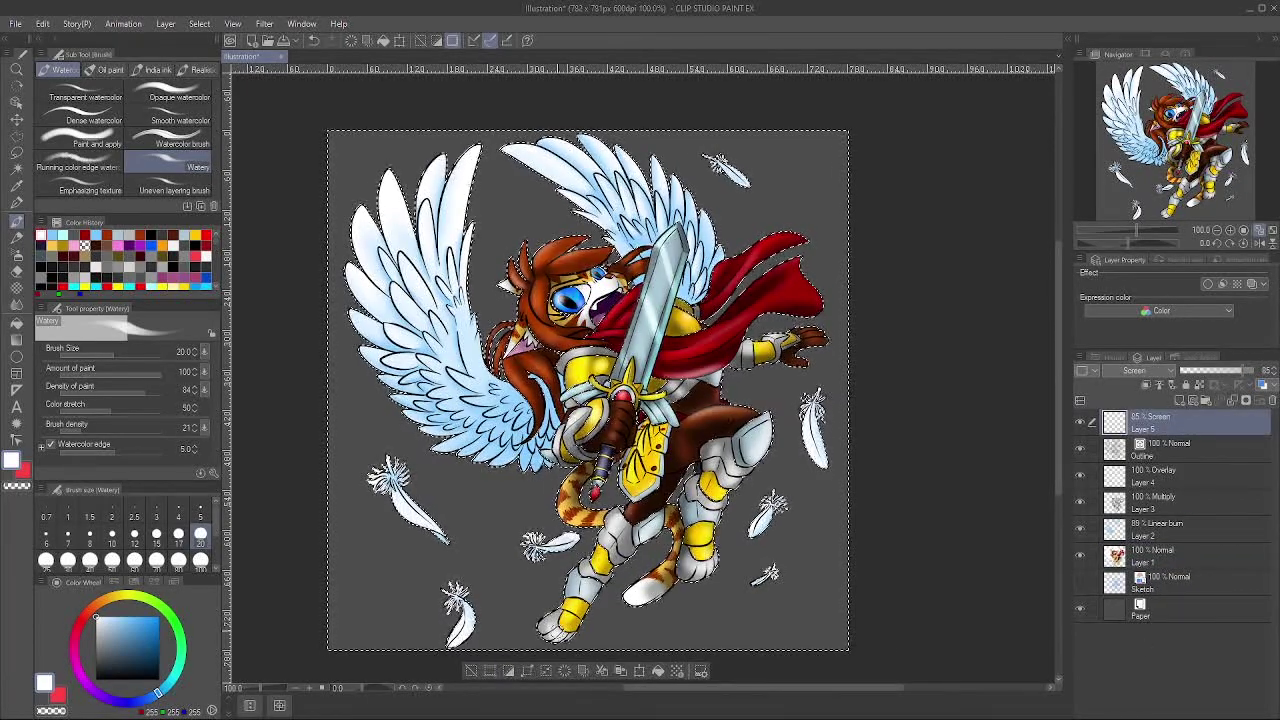
click(467, 674)
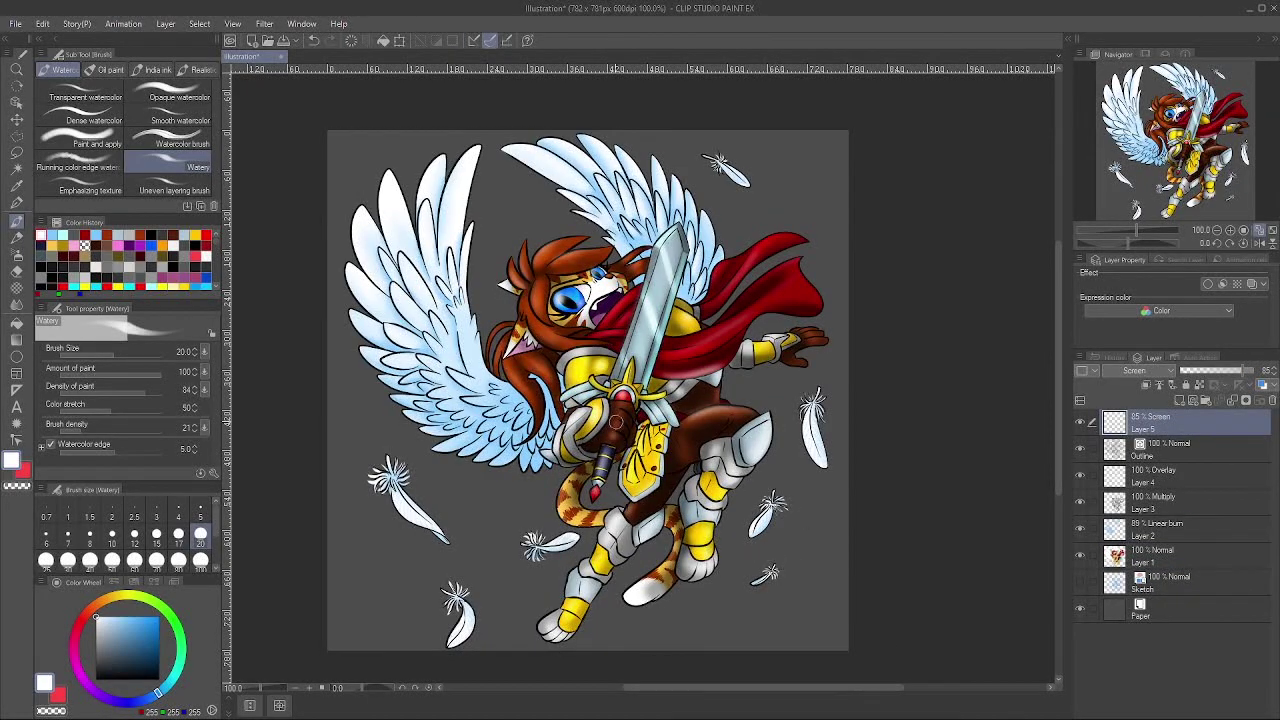
Step: Repaint the white eye glint and set the highlight layer to Add (Glow) at 100% opacity
click(1230, 230)
click(1230, 230)
drag(745, 460, 830, 452)
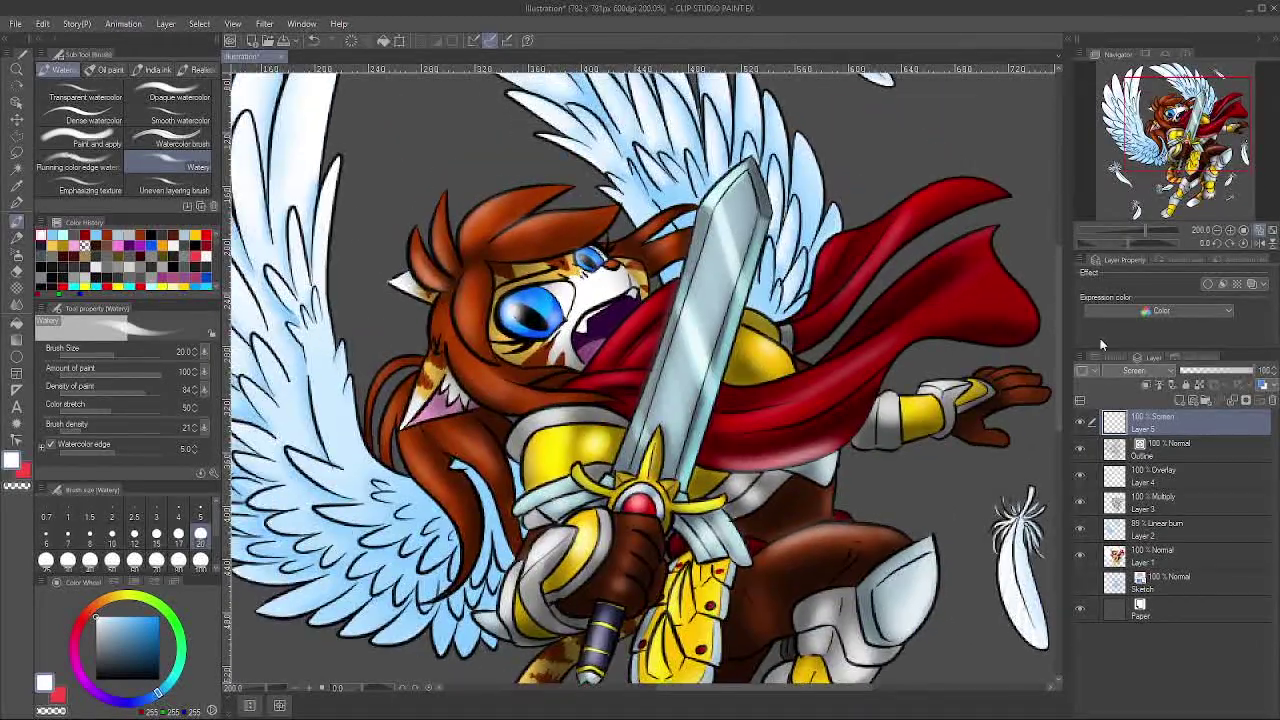
drag(520, 312, 514, 317)
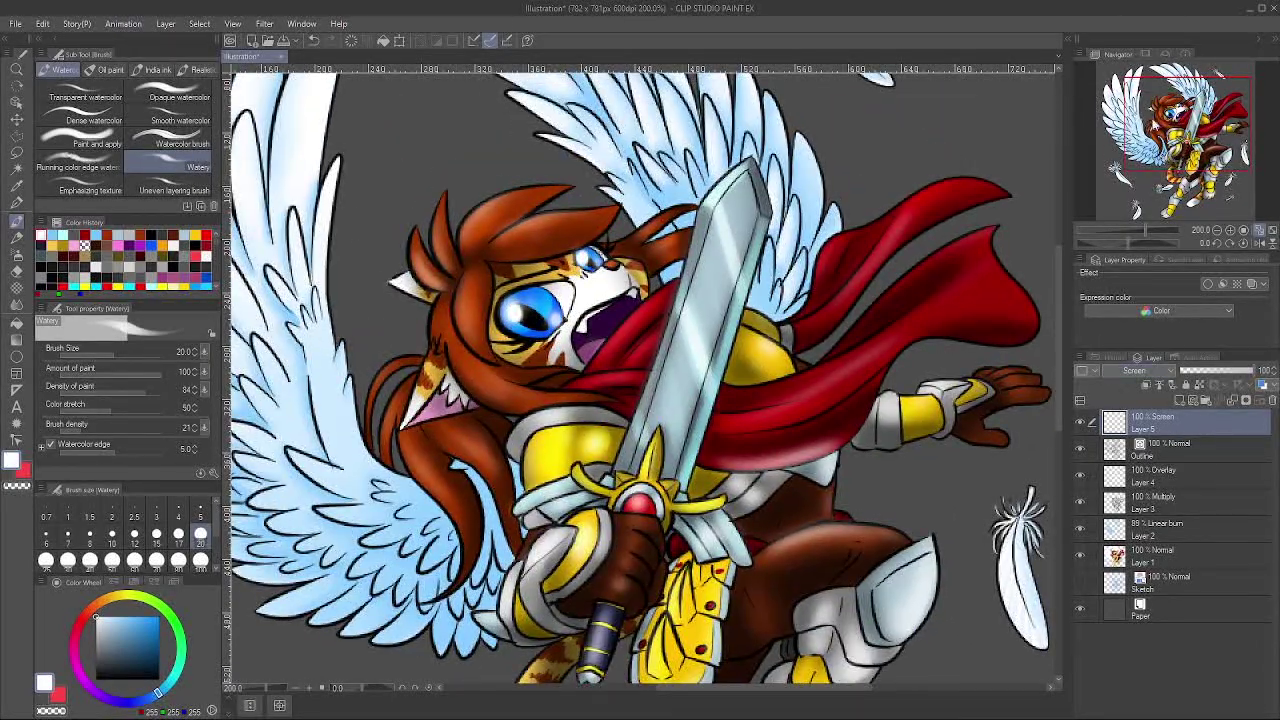
click(1217, 230)
click(1217, 230)
drag(1180, 142, 1190, 137)
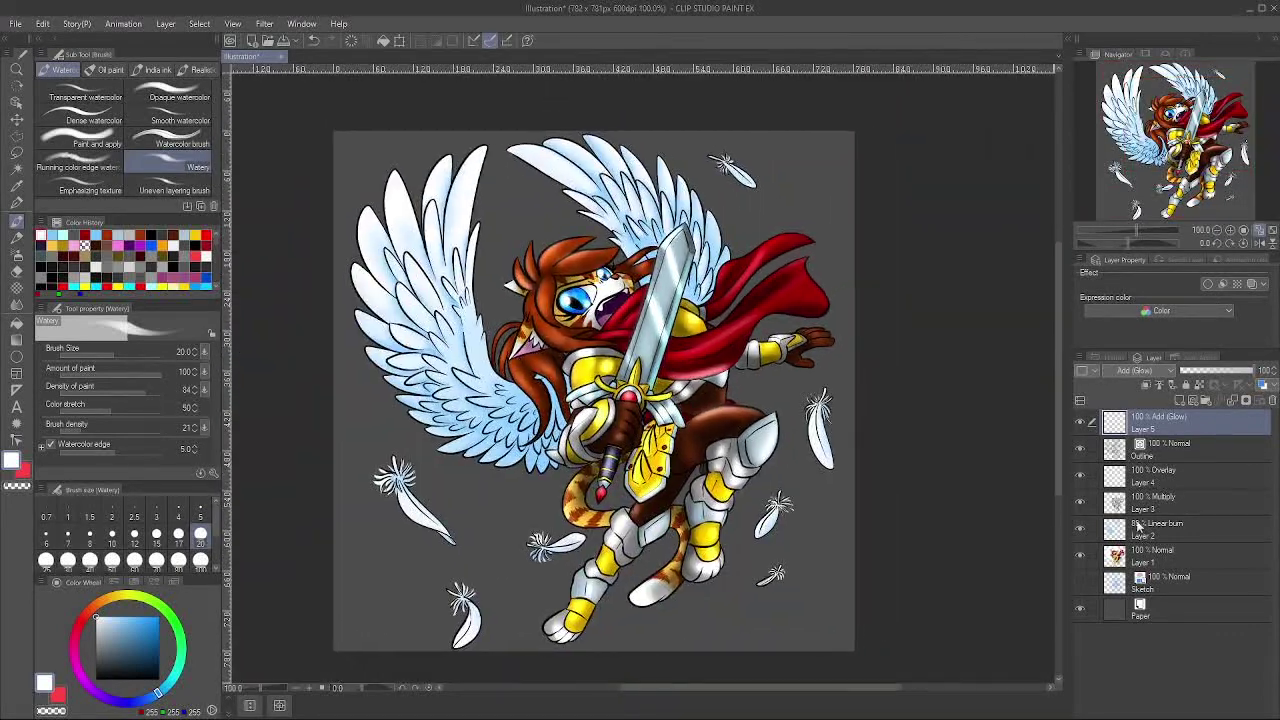
Step: Add a new layer directly above Paper and choose the Foreground to transparent gradient
click(1155, 609)
click(1180, 400)
click(17, 341)
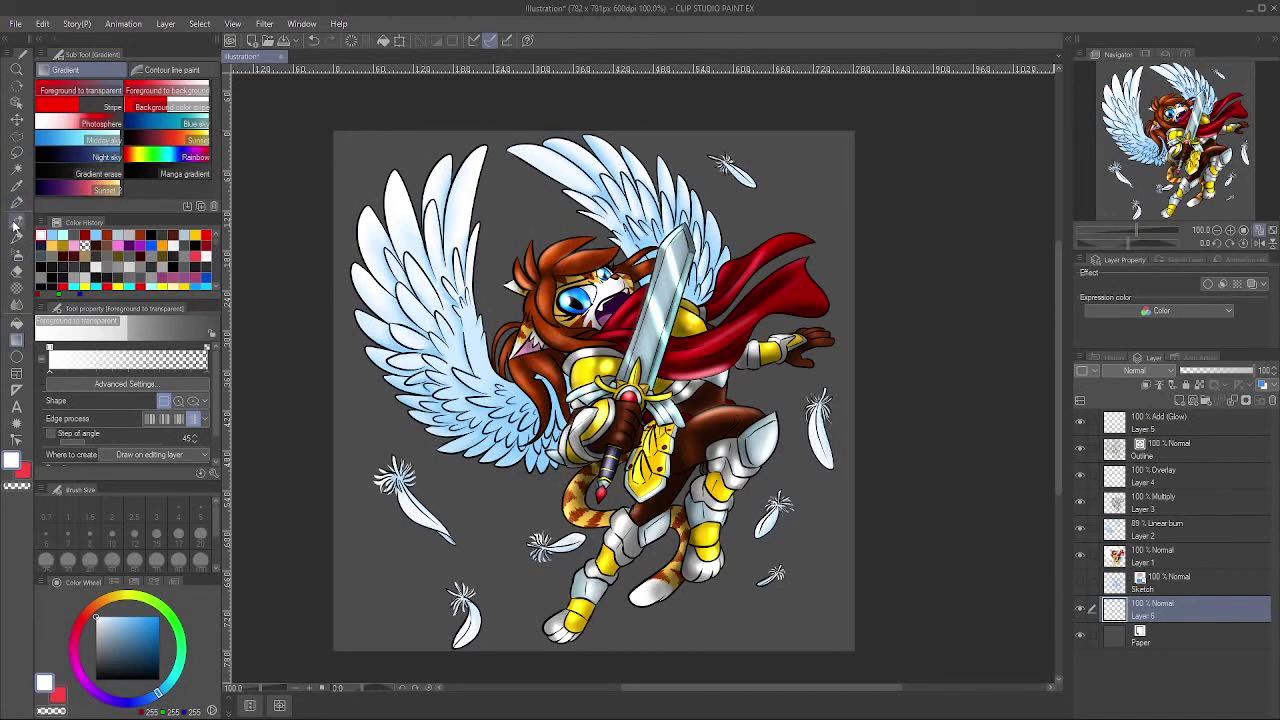
Step: Fill Layer 6 with a diagonal Sunset 2 gradient running from dark navy at the upper right to pale yellow at the lower left
click(82, 194)
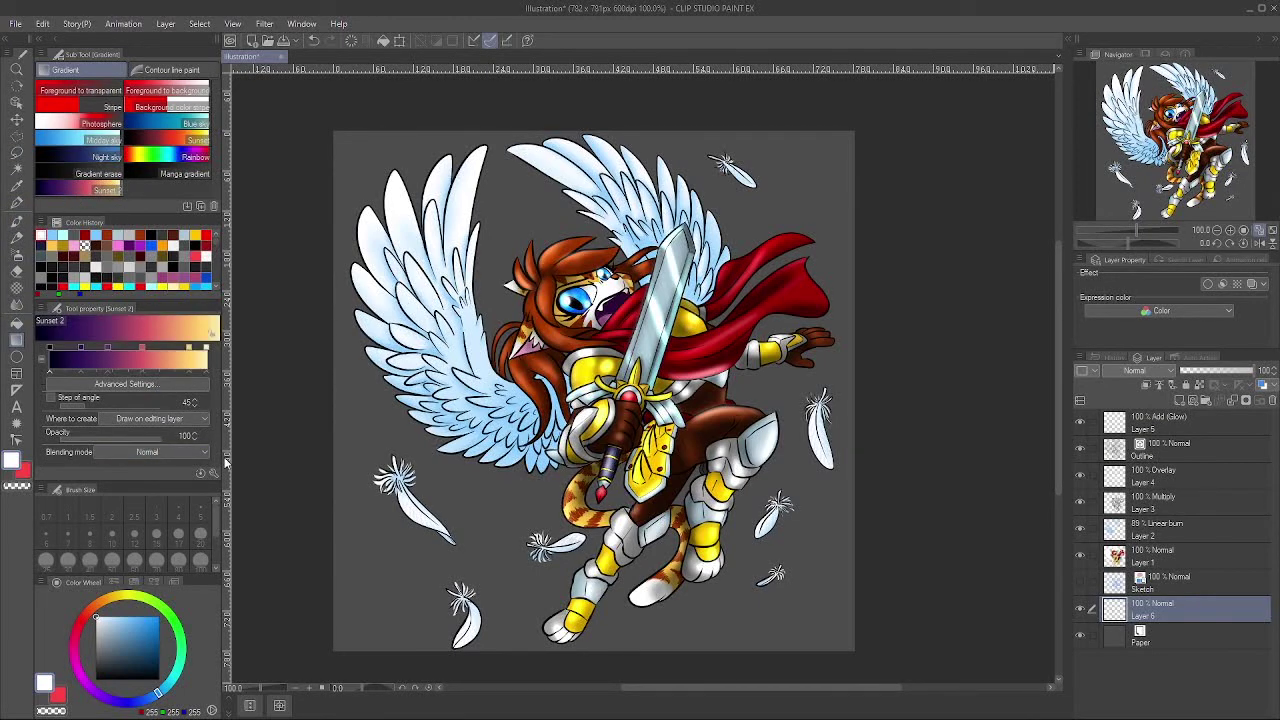
drag(606, 406, 430, 584)
drag(622, 465, 508, 580)
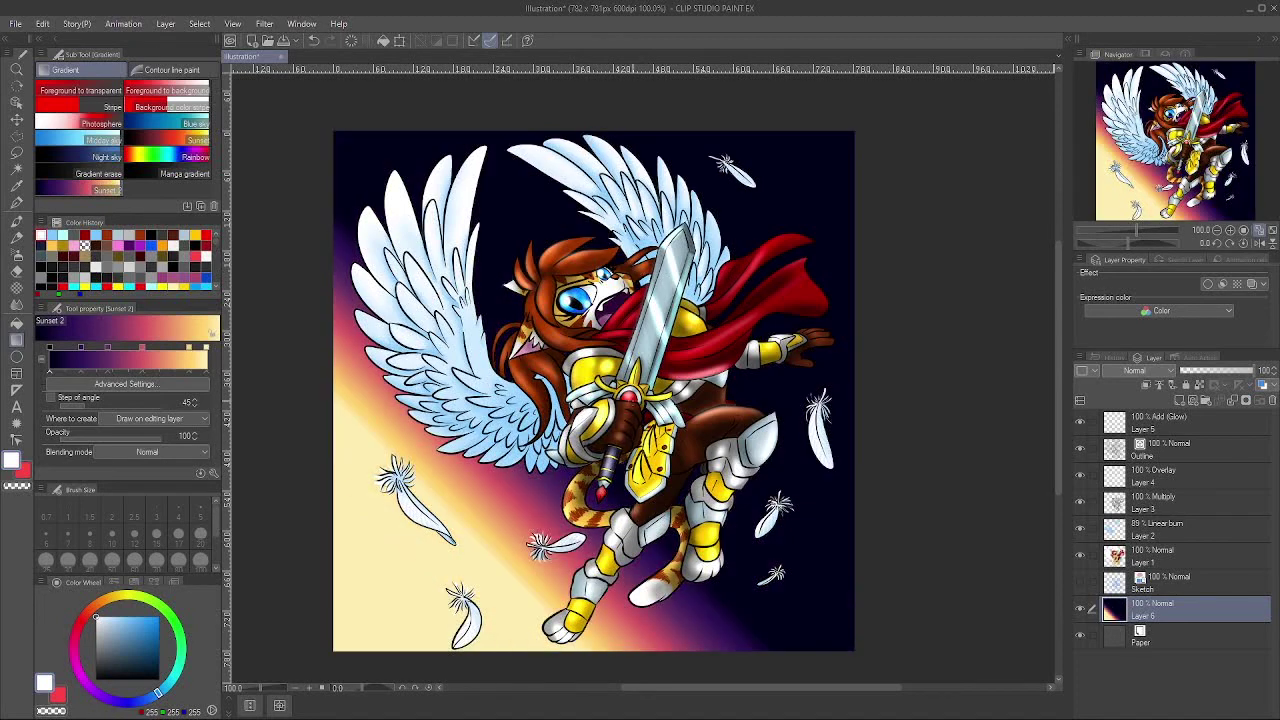
drag(486, 538, 484, 541)
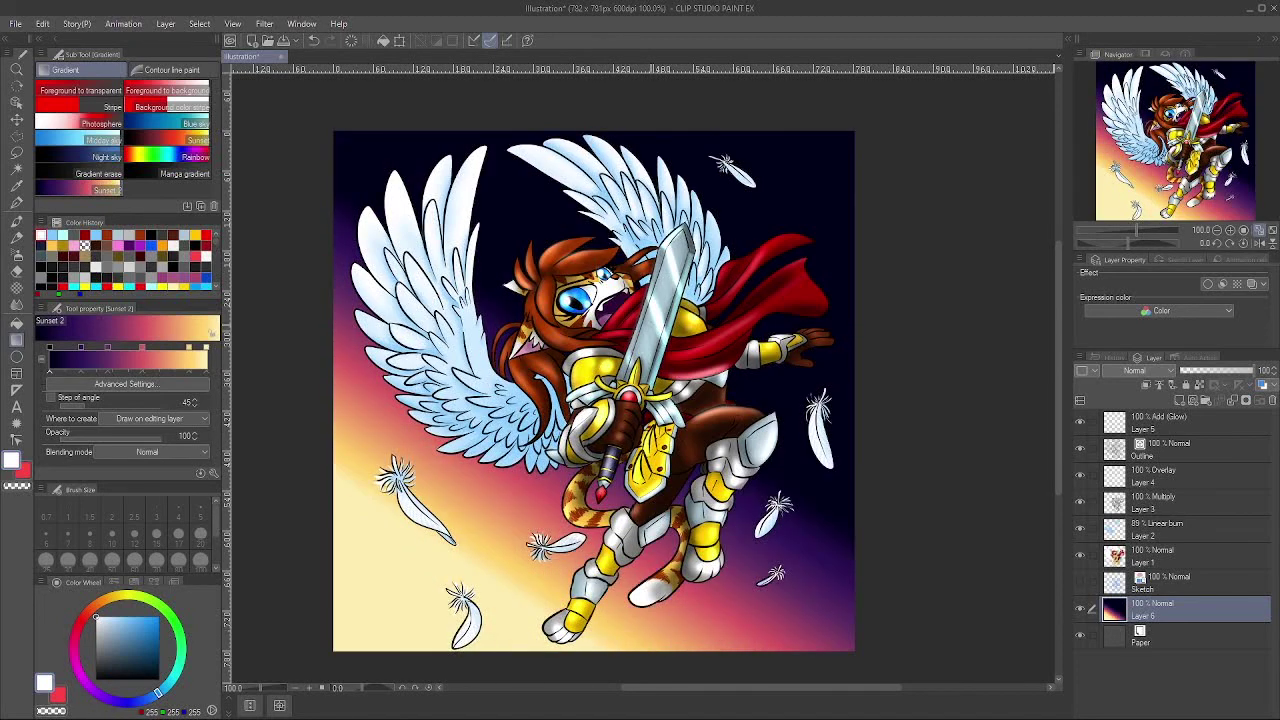
Step: Smear the background gradient with the Finger tip tool at size 500 and soften it with the Blur tool
click(18, 305)
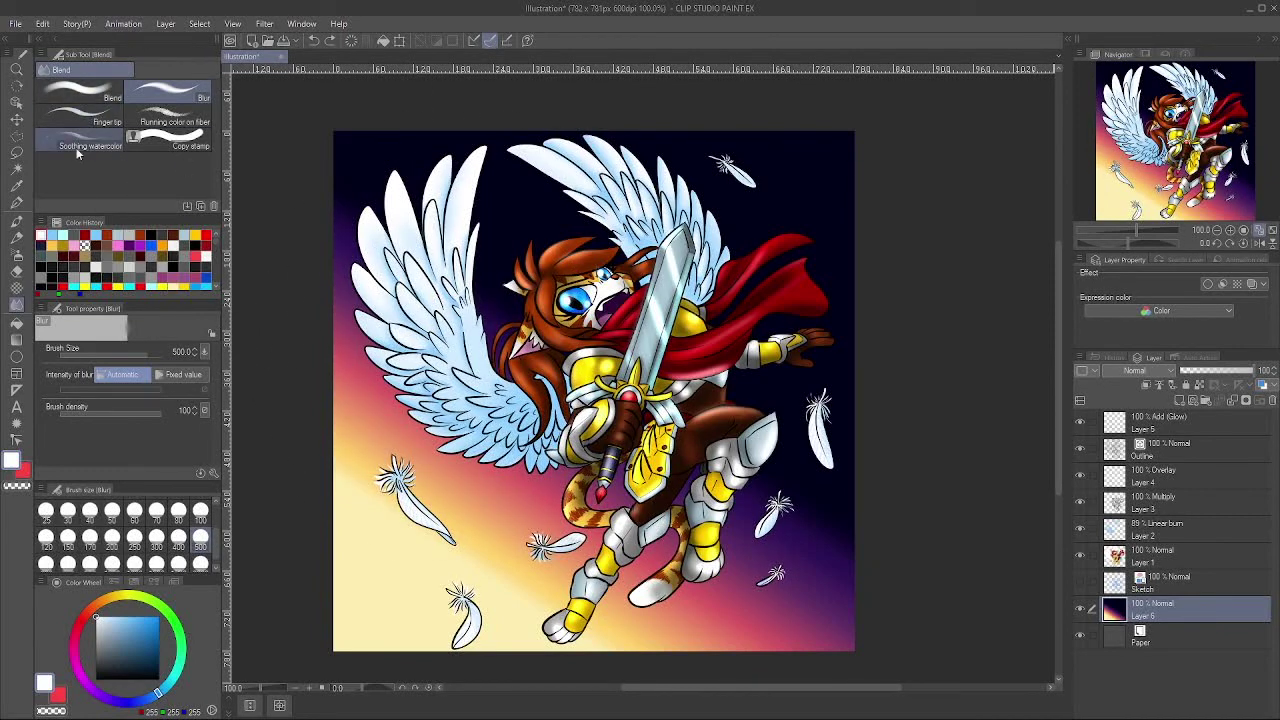
click(85, 113)
mouse_move(480, 555)
mouse_down()
mouse_move(405, 215)
mouse_move(511, 550)
mouse_move(695, 614)
mouse_move(986, 492)
mouse_move(900, 529)
mouse_move(915, 409)
mouse_up()
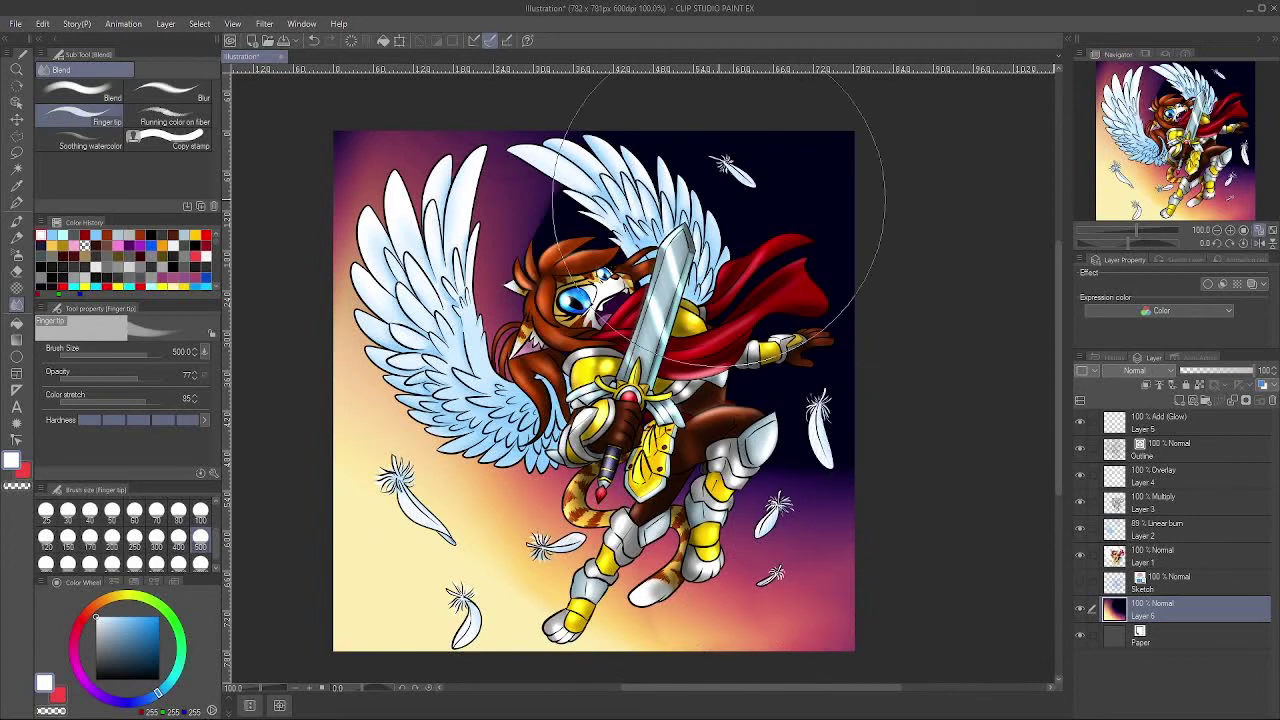
click(170, 92)
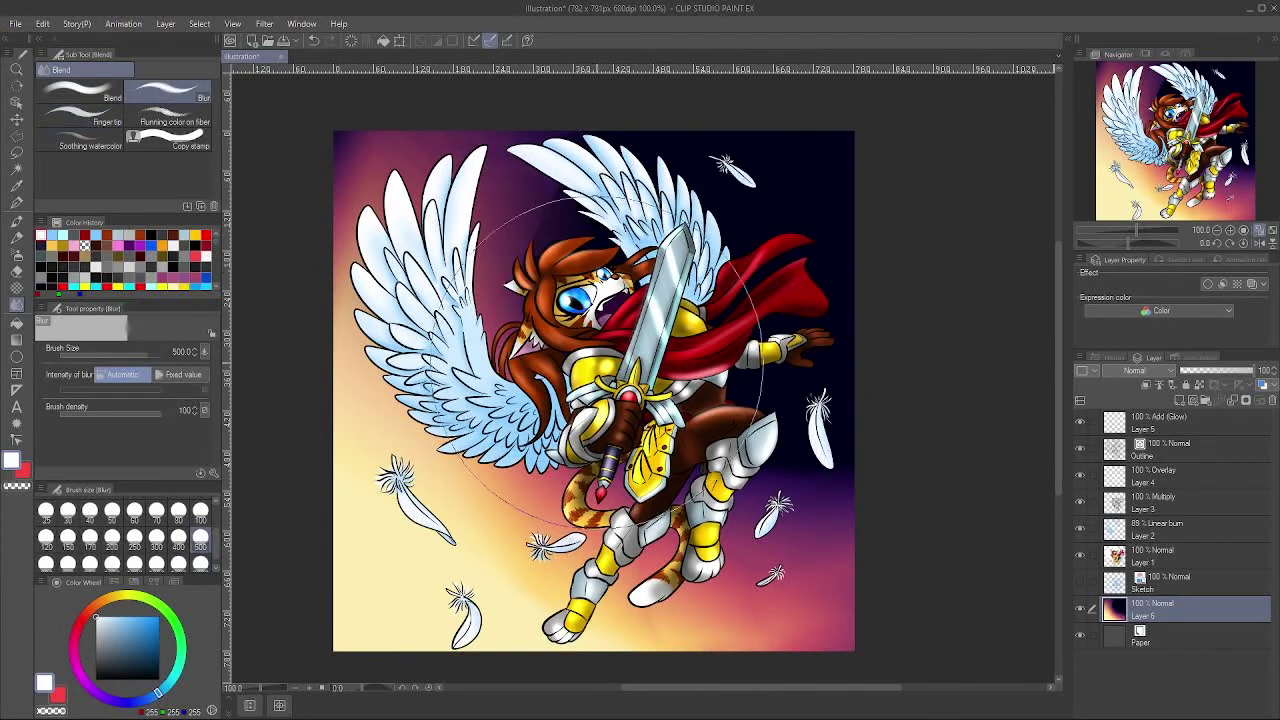
mouse_move(596, 362)
mouse_down()
mouse_move(767, 422)
mouse_move(333, 215)
mouse_move(995, 499)
mouse_move(576, 630)
mouse_up()
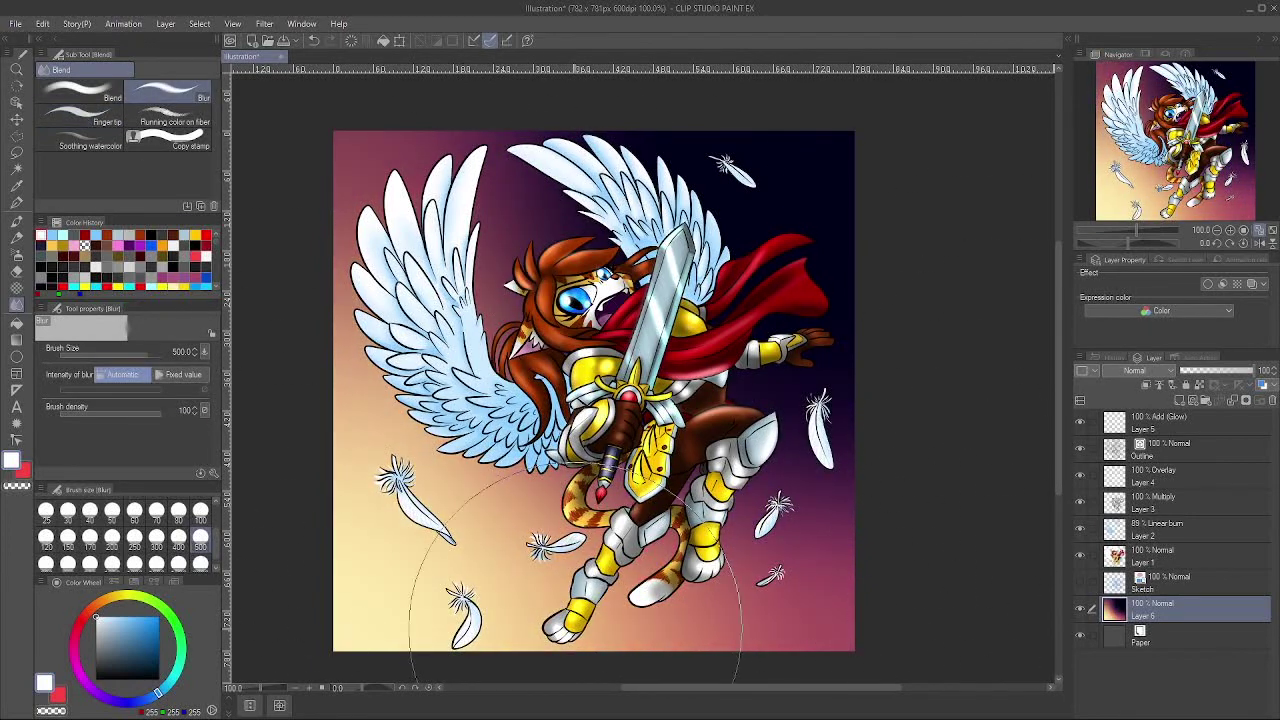
click(17, 256)
click(201, 539)
mouse_move(338, 630)
mouse_down()
mouse_move(376, 641)
mouse_move(290, 602)
mouse_up()
key(ctrl+z)
mouse_move(400, 545)
mouse_down()
mouse_move(348, 625)
mouse_move(426, 549)
mouse_move(330, 610)
mouse_up()
key(ctrl+z)
Step: Add a layer above the gradient, airbrush a soft white glow over the lower left, and erase its corner with transparent colour
click(1179, 401)
click(17, 486)
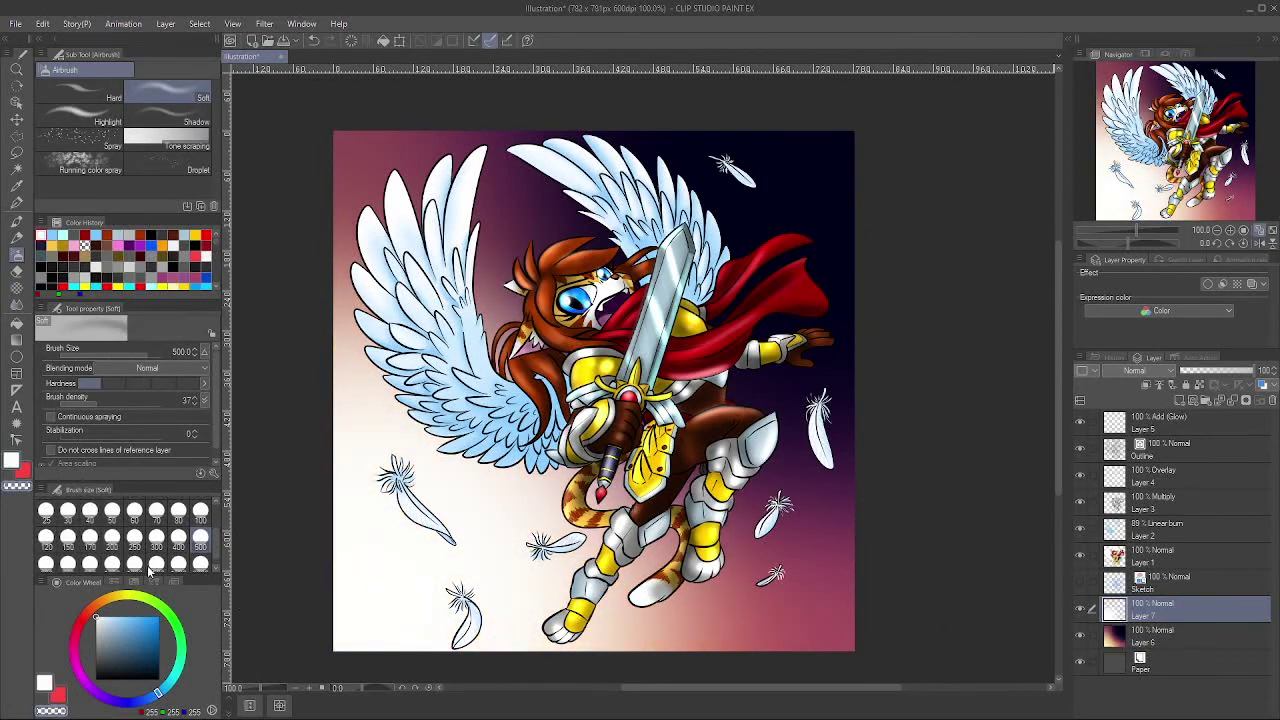
click(201, 513)
mouse_move(334, 661)
mouse_down()
mouse_move(403, 654)
mouse_move(465, 560)
mouse_up()
Step: Smear the white glow into light rays radiating from the canvas's lower-left corner with the Finger tip tool at size 100
click(17, 305)
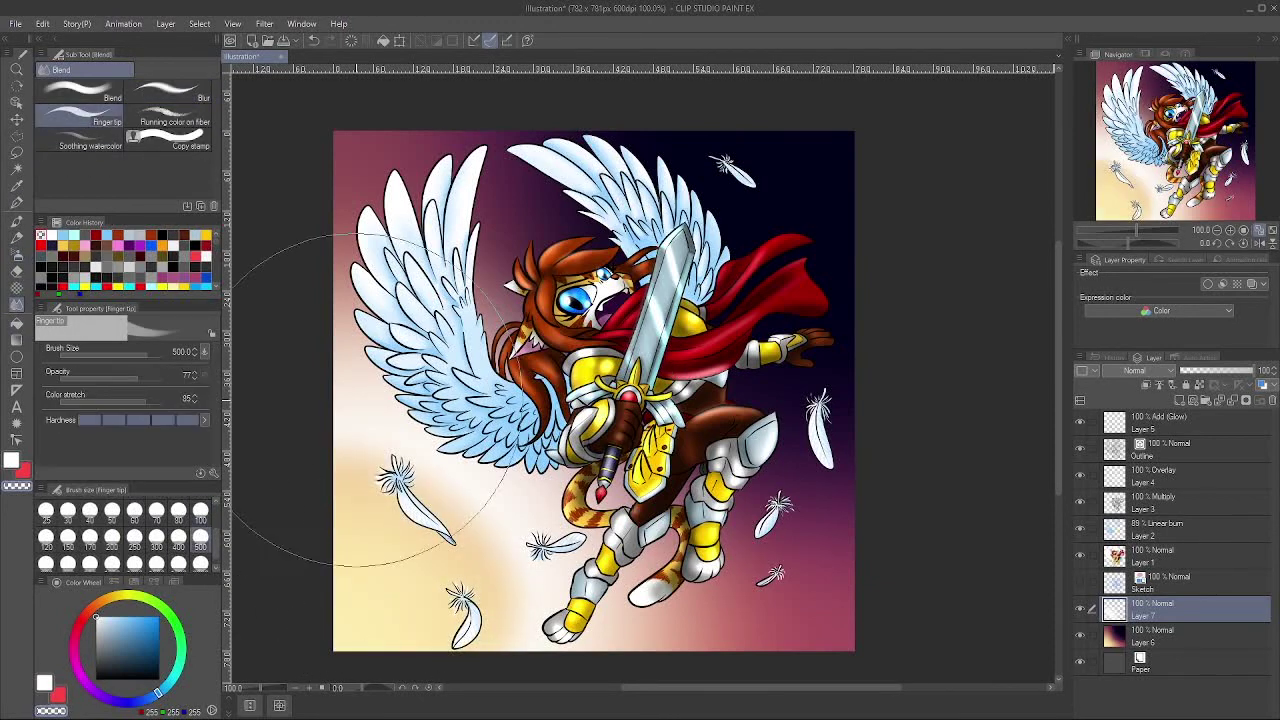
click(201, 513)
drag(363, 450, 386, 366)
key(ctrl+z)
drag(405, 222, 424, 145)
drag(486, 300, 524, 168)
drag(732, 250, 808, 192)
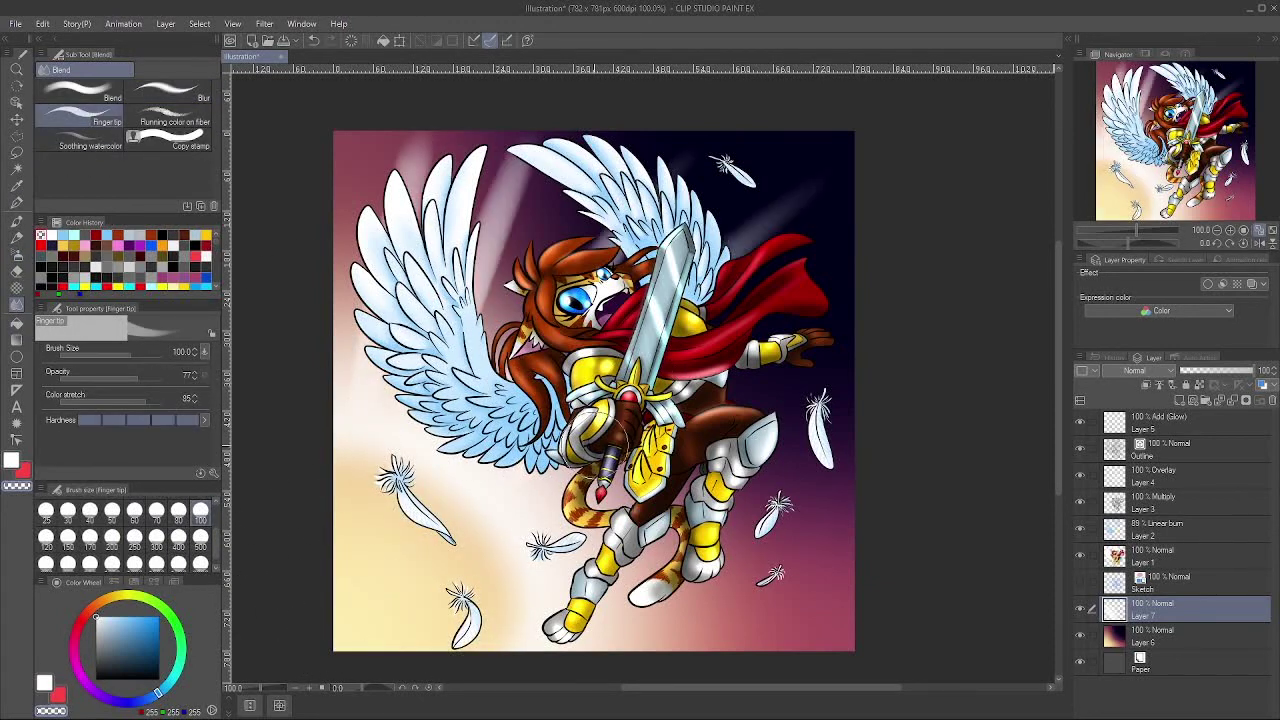
drag(738, 390, 832, 315)
drag(768, 450, 835, 412)
drag(728, 536, 838, 506)
drag(690, 606, 822, 610)
drag(610, 640, 735, 642)
drag(482, 476, 505, 632)
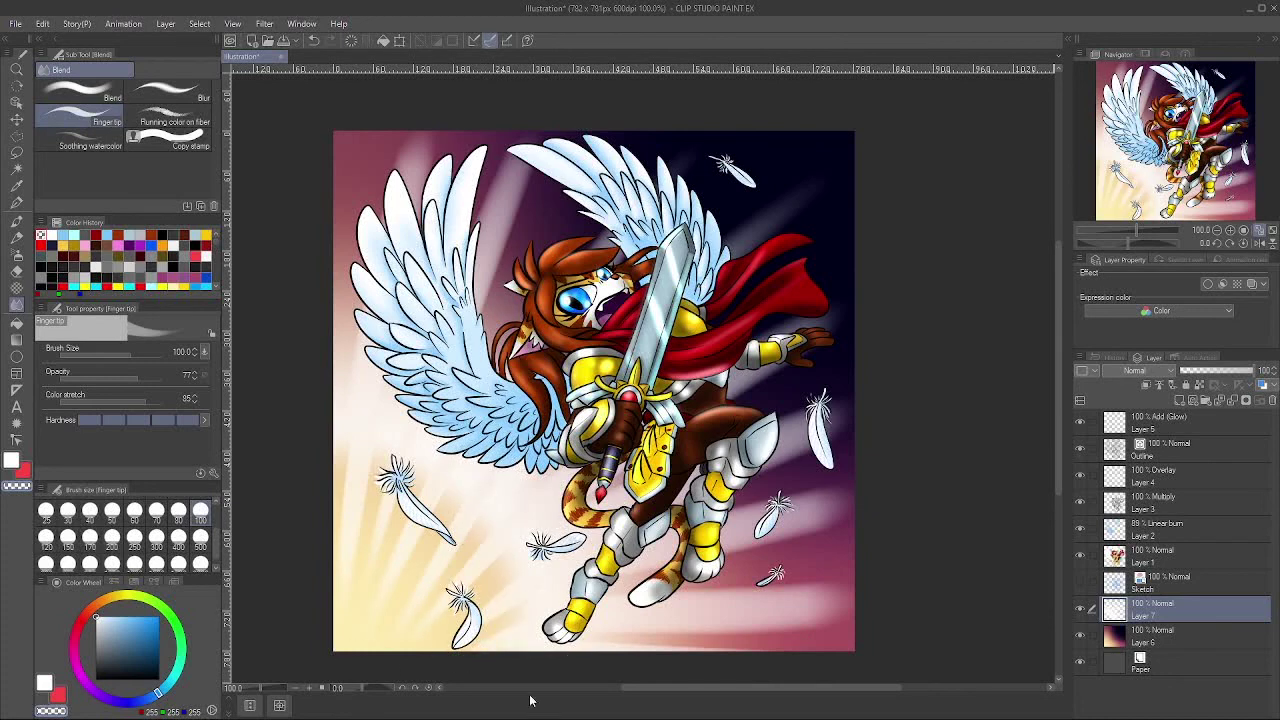
Step: Airbrush more soft white over the lower-left glow and, at size 250, over the background's upper-right side
click(17, 255)
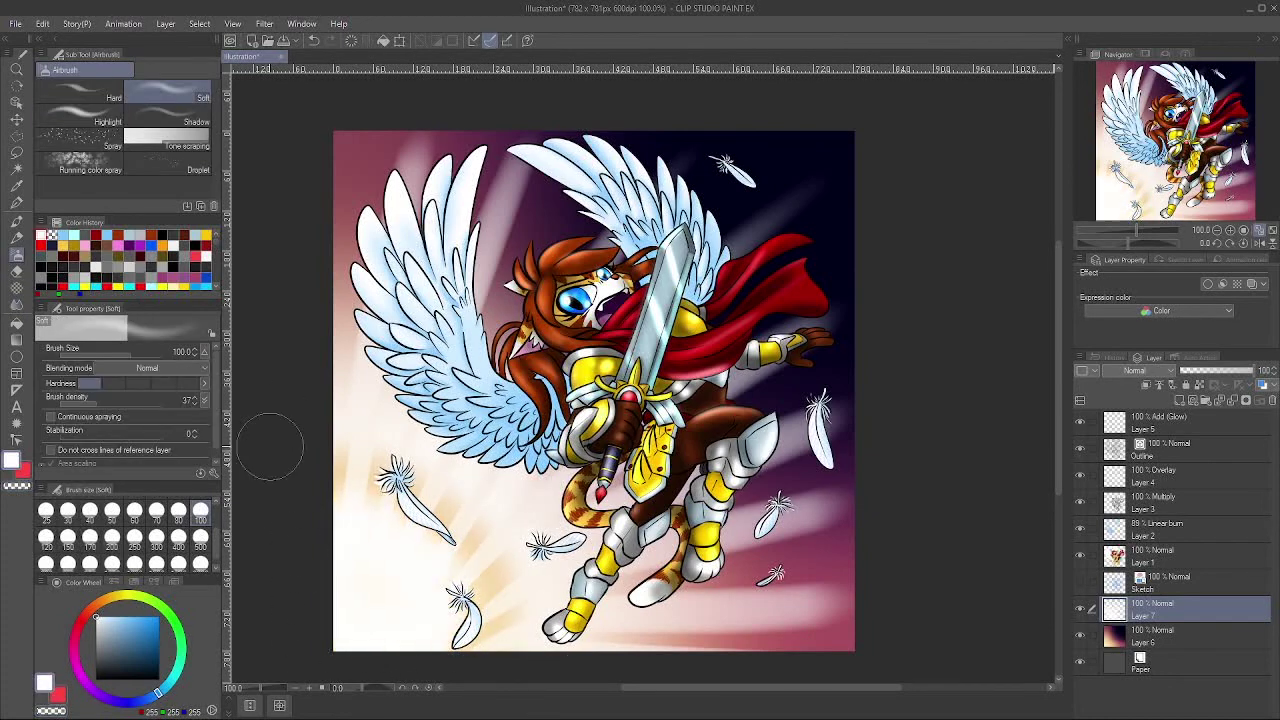
click(134, 541)
mouse_move(812, 470)
mouse_down()
mouse_move(677, 157)
mouse_move(846, 395)
mouse_up()
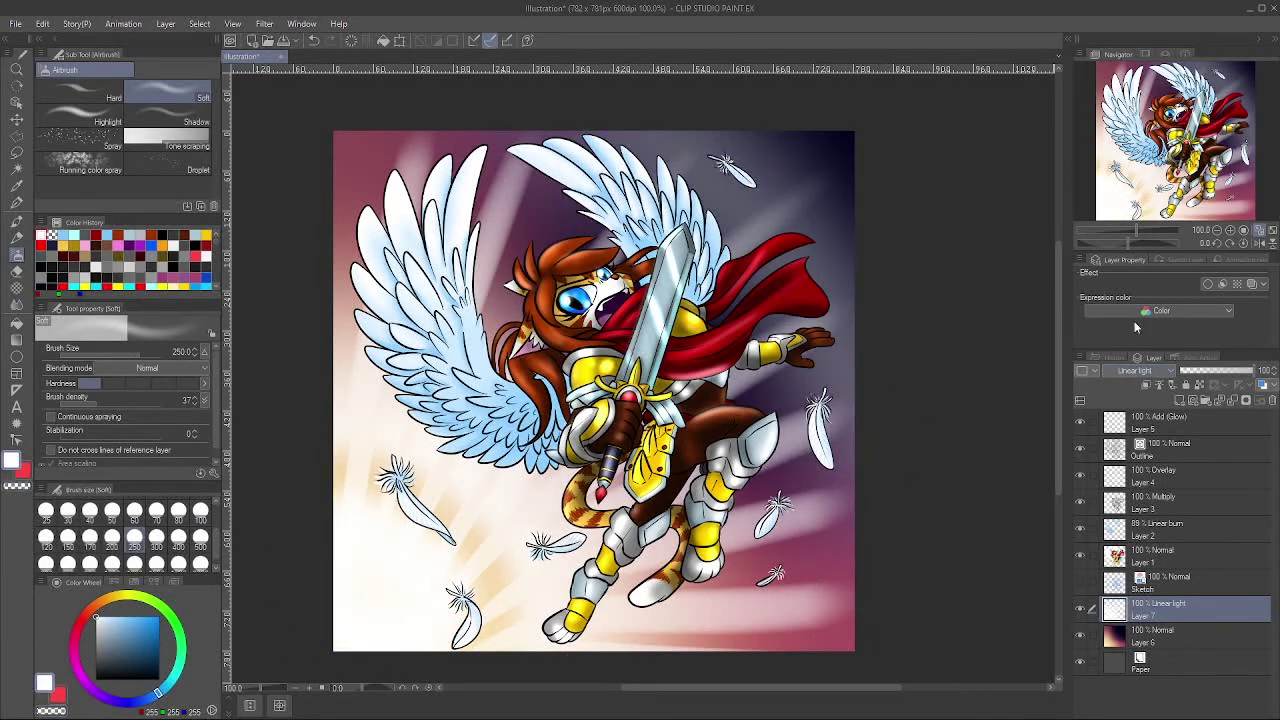
Step: Try Linear light, Linear burn and Lighter color as blending modes on the light-ray layer
key(Down)
key(Down)
key(Down)
key(Down)
key(Down)
key(Down)
key(Down)
key(Down)
click(1116, 78)
click(1154, 373)
click(1136, 68)
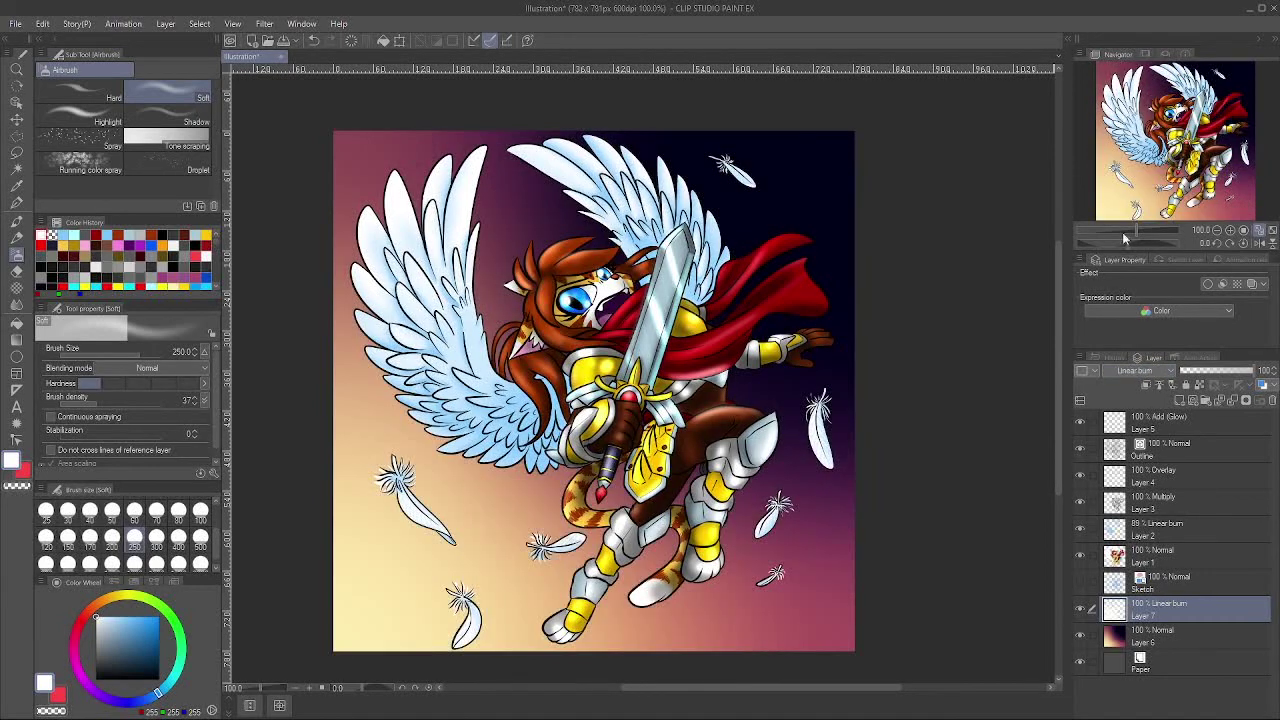
click(1145, 303)
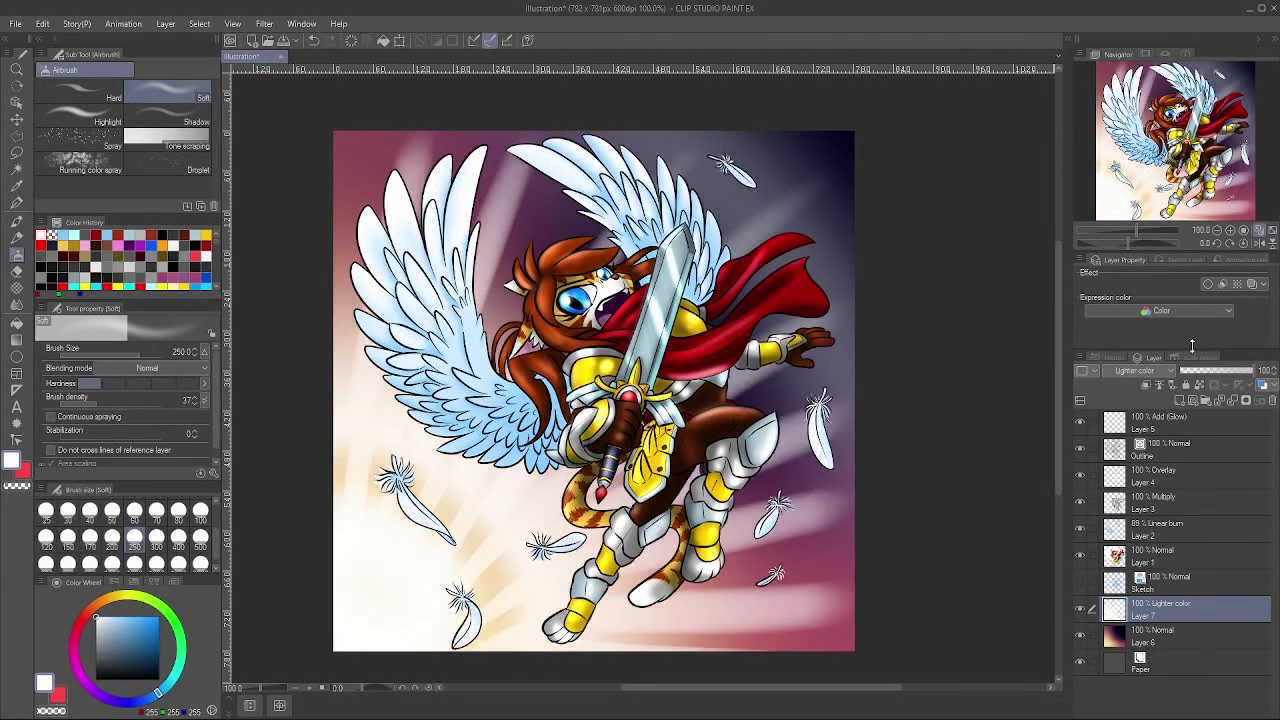
Step: Set the light-ray layer to Overlay at 74% opacity
click(1212, 374)
click(1163, 369)
click(1121, 168)
click(1236, 373)
drag(1237, 378, 1235, 377)
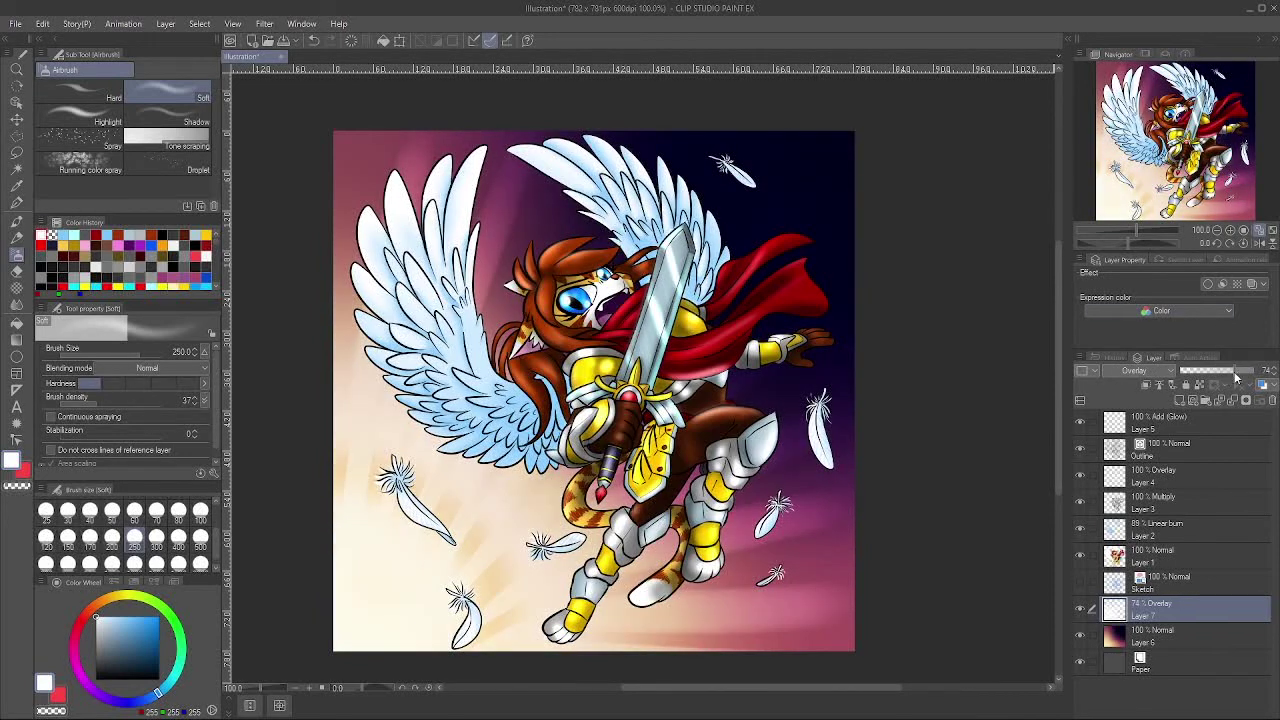
Step: Select the Layer 1 artwork and airbrush white light over the character on Overlay Layer 4 at size 250
click(1197, 561)
ctrl+click(1115, 556)
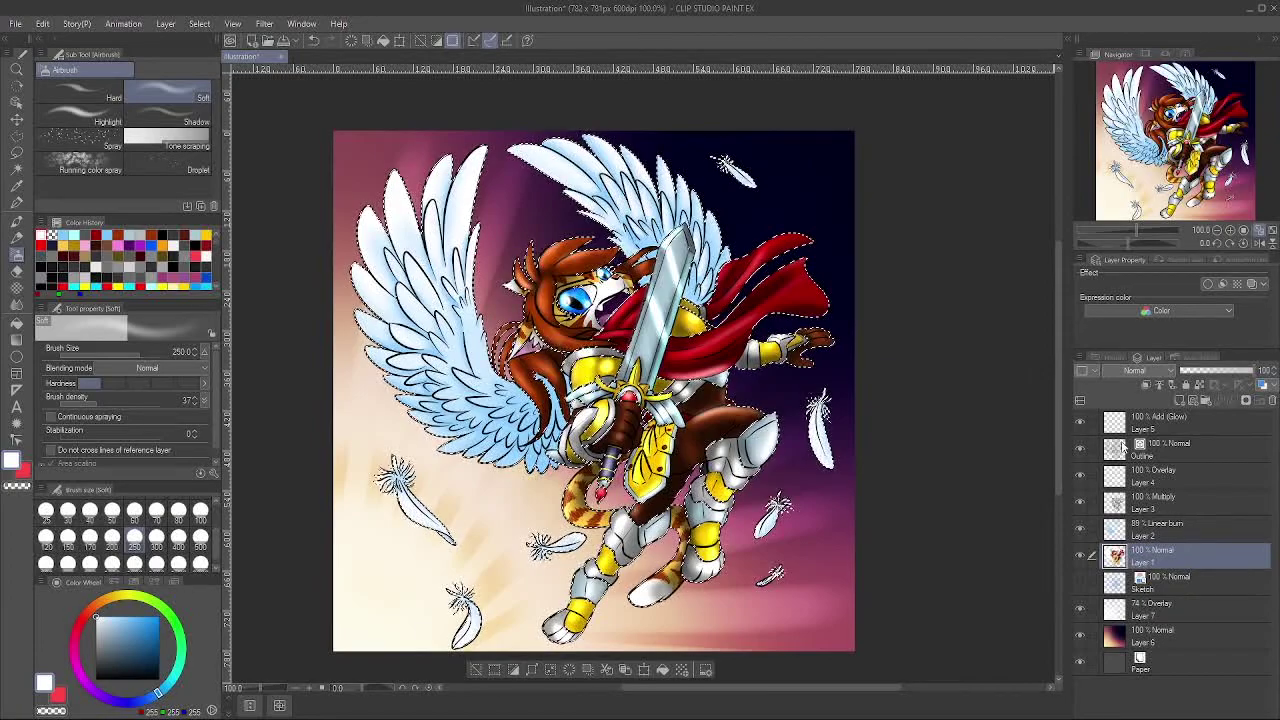
click(1185, 478)
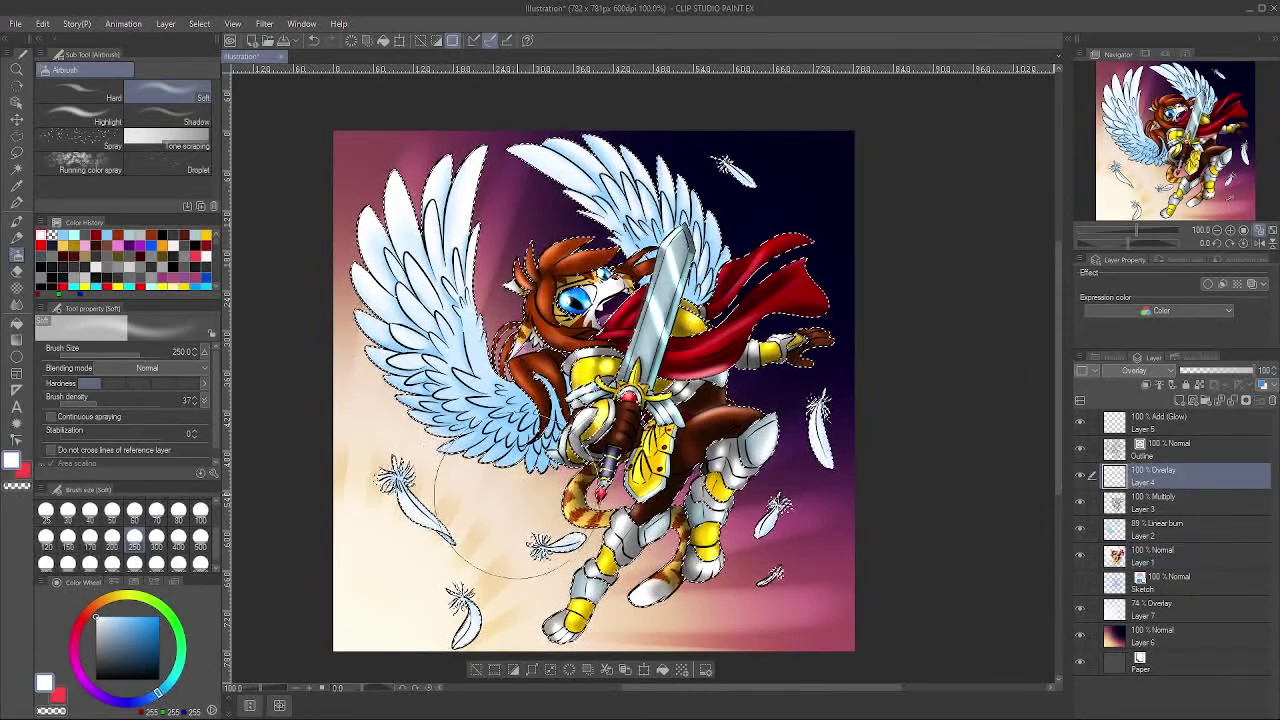
drag(518, 328, 570, 304)
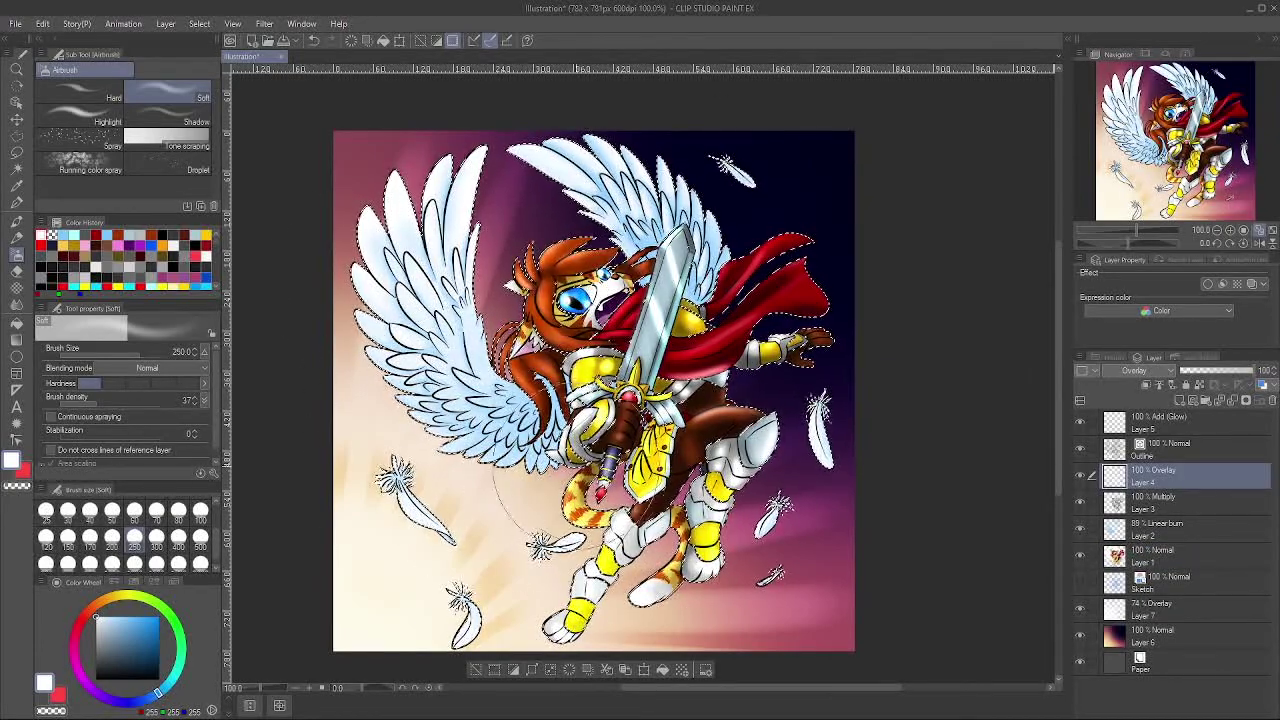
Step: Brighten the wings, tail, loose feathers and outstretched arm on Layer 4 with a white size 100 airbrush, and deselect
key(bracketleft)
key(bracketleft)
key(bracketleft)
key(bracketleft)
key(bracketleft)
drag(392, 355, 562, 484)
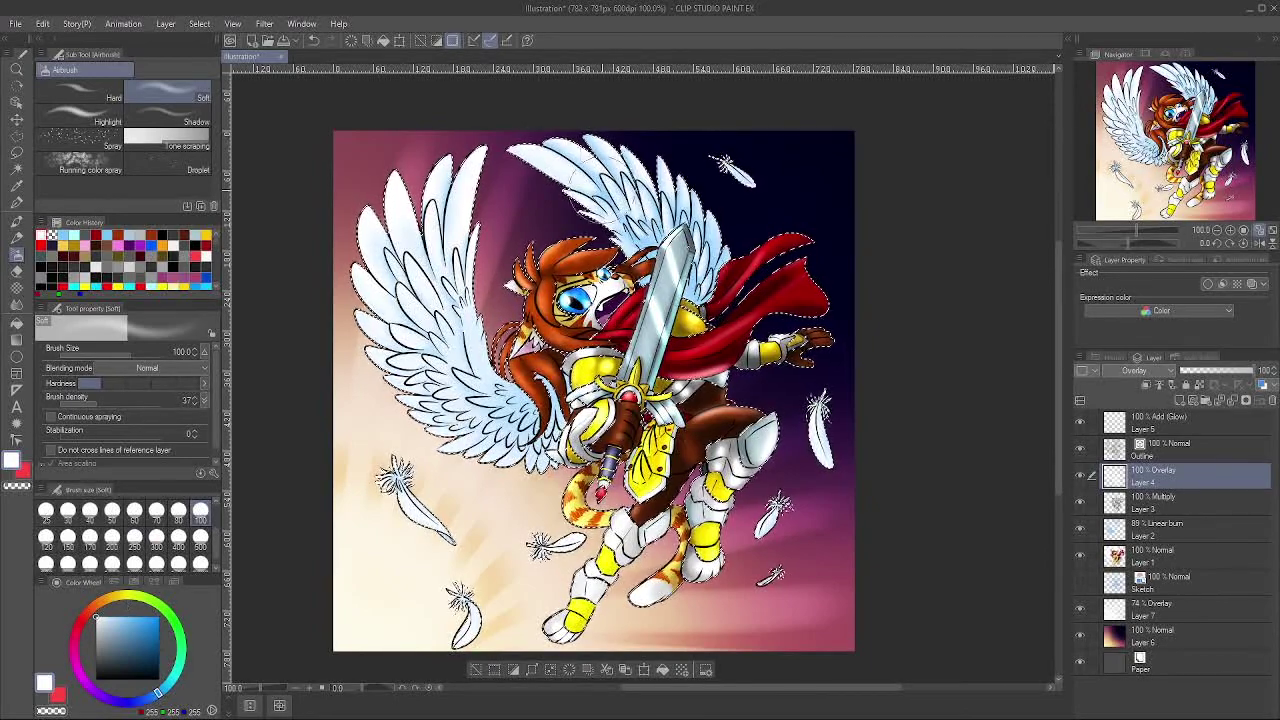
drag(546, 168, 700, 270)
drag(607, 500, 588, 440)
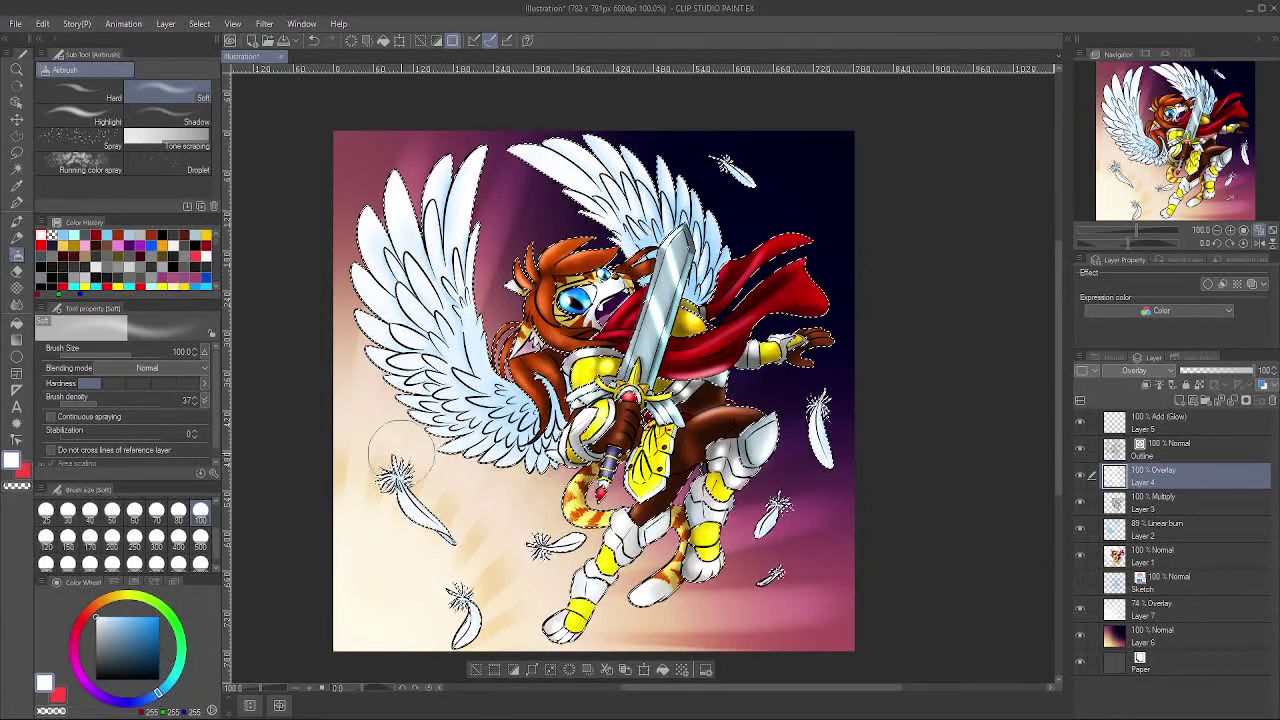
drag(401, 443, 438, 520)
drag(849, 323, 765, 345)
key(ctrl+d)
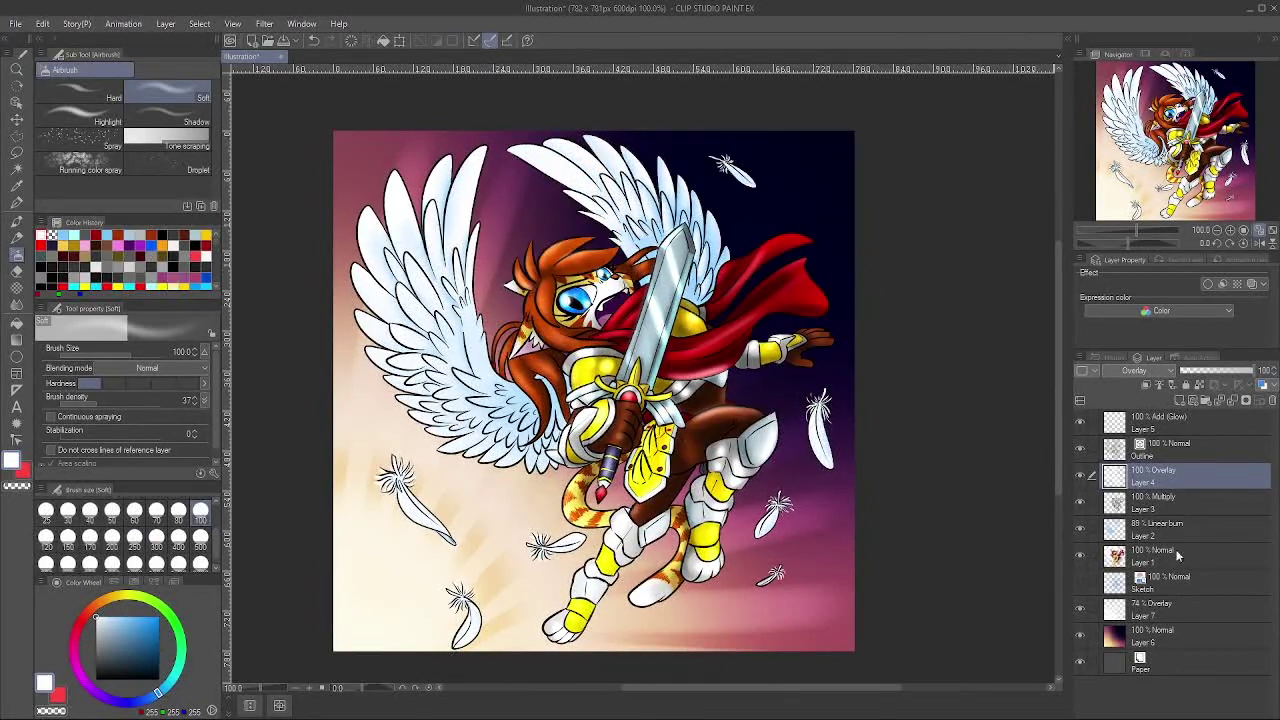
Step: Add a layer above Outline, set it to Multiply, and choose a muted blue-grey for shading
click(1179, 401)
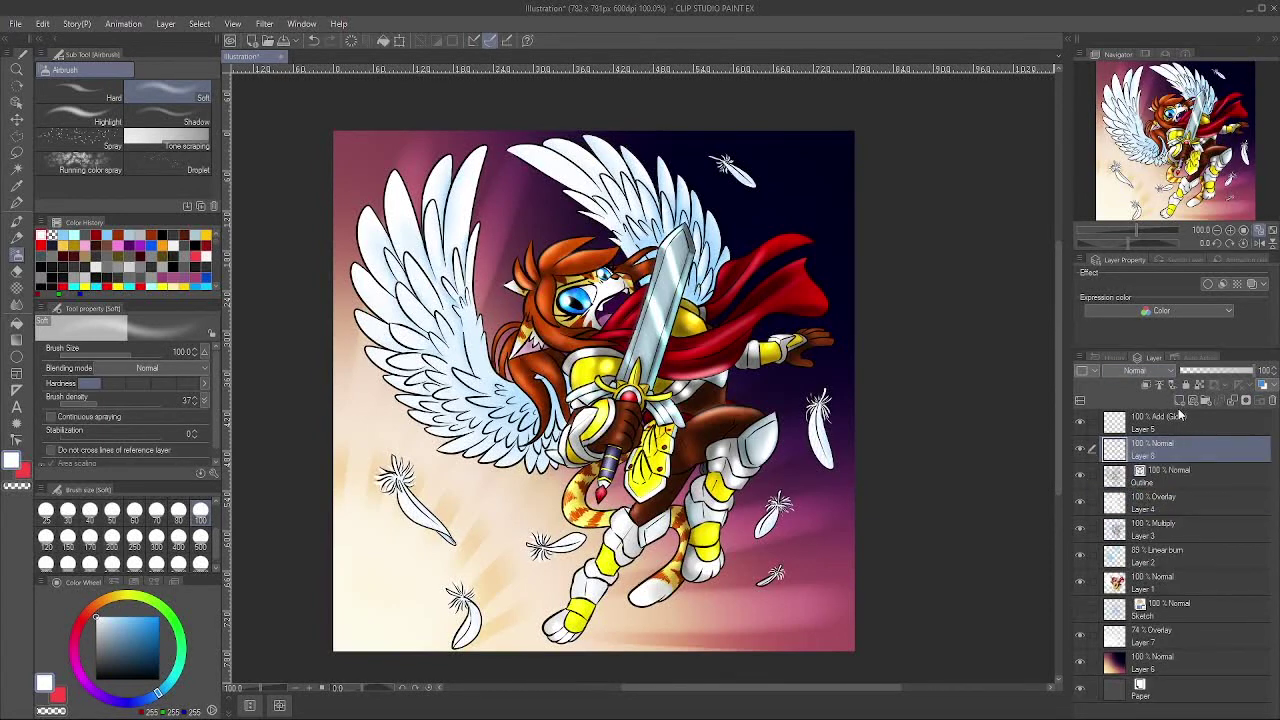
click(125, 646)
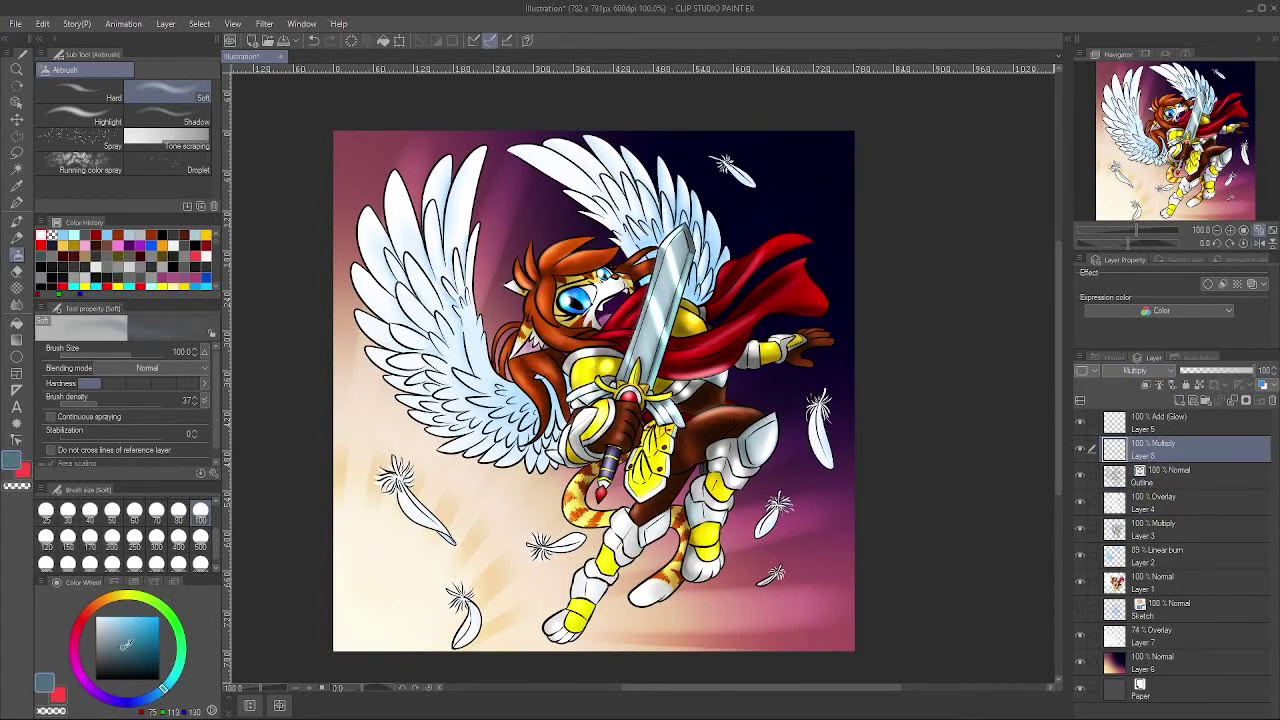
key(bracketleft)
key(ctrl+z)
Step: Airbrush blue-grey shading around the loose feathers and lower background on the new Multiply layer, reducing the brush to size 25
key(bracketleft)
key(bracketleft)
mouse_move(399, 477)
mouse_down()
mouse_move(458, 388)
mouse_move(402, 464)
mouse_move(464, 533)
mouse_move(496, 508)
mouse_up()
key(bracketleft)
key(bracketleft)
key(bracketleft)
key(bracketleft)
drag(470, 598, 576, 563)
drag(554, 612, 470, 643)
mouse_move(556, 550)
mouse_down()
mouse_move(624, 507)
mouse_move(645, 540)
mouse_up()
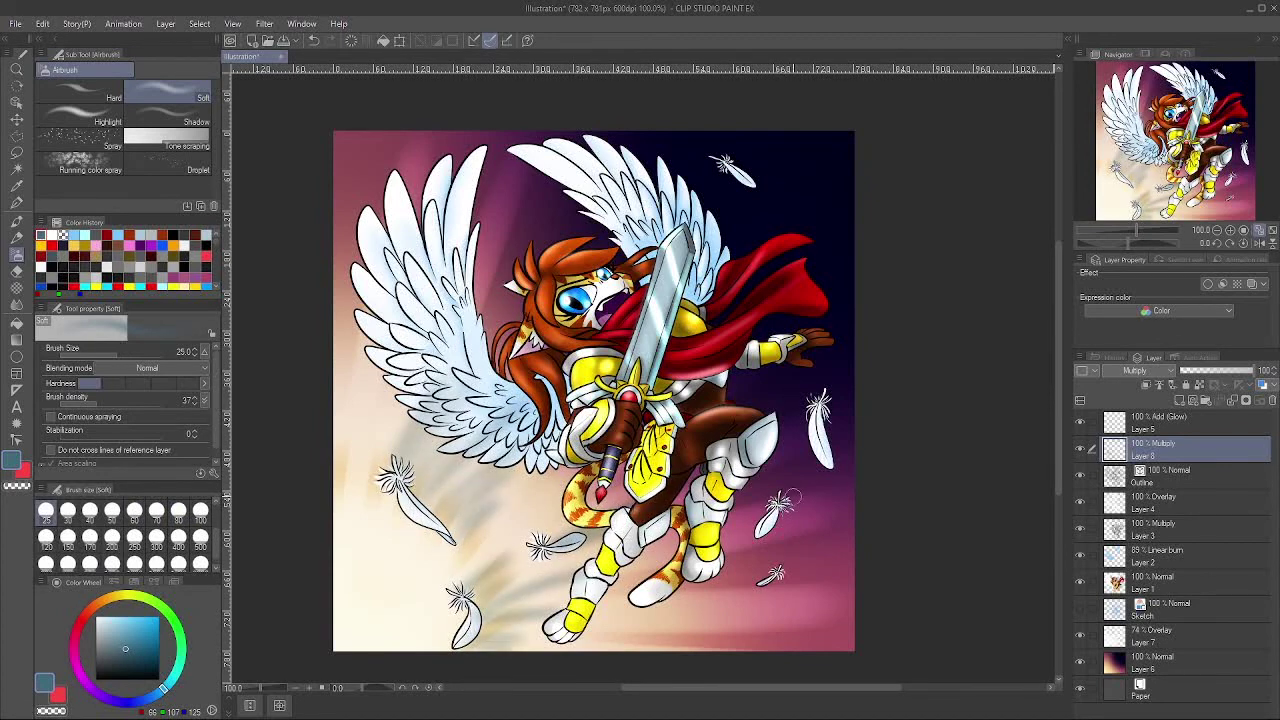
drag(780, 508, 845, 476)
mouse_move(840, 508)
mouse_down()
mouse_move(766, 535)
mouse_move(846, 560)
mouse_move(846, 581)
mouse_up()
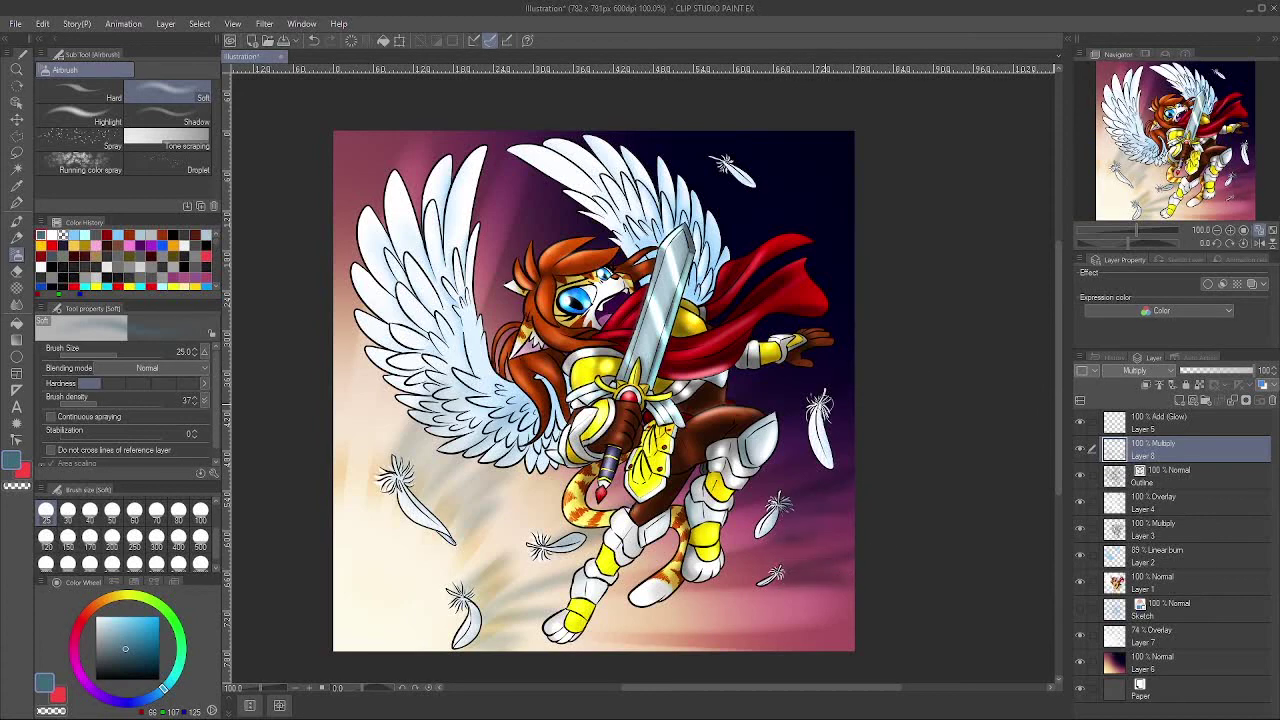
drag(825, 402, 841, 456)
Step: Set Layer 8 to Color burn and airbrush broad blue-grey shading over the figure and background at size 170
click(1120, 68)
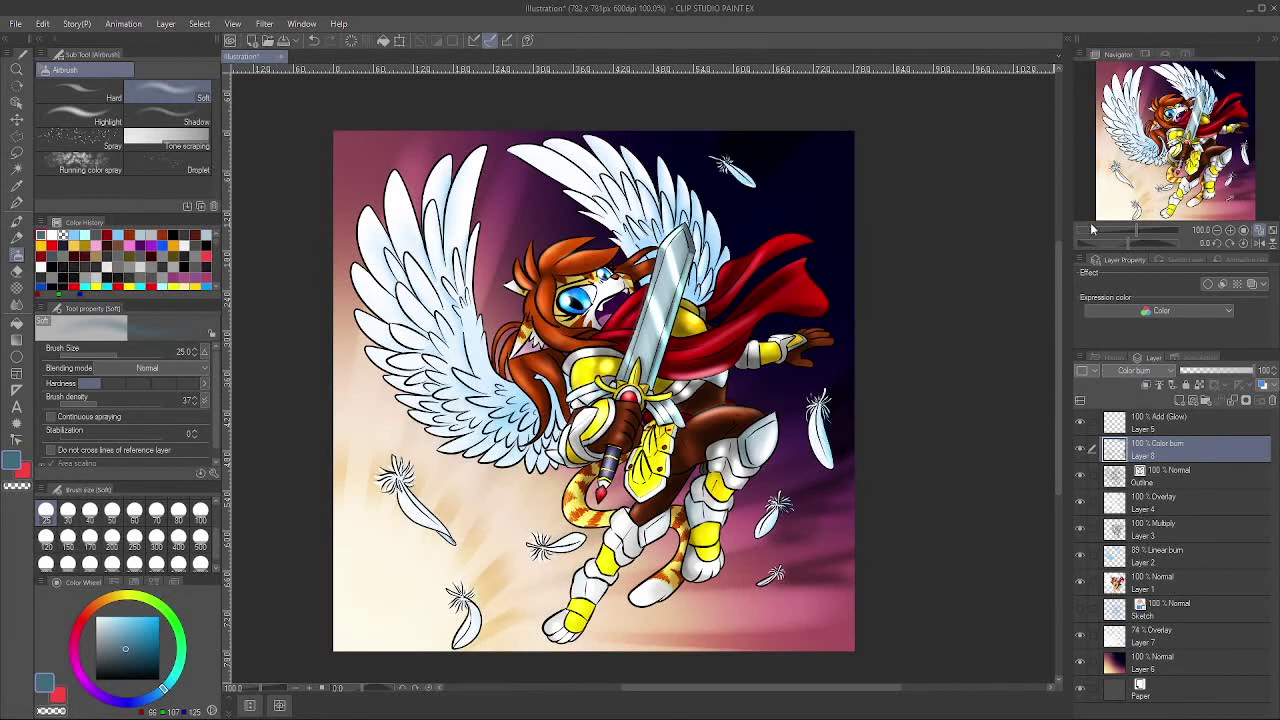
click(90, 535)
click(1160, 580)
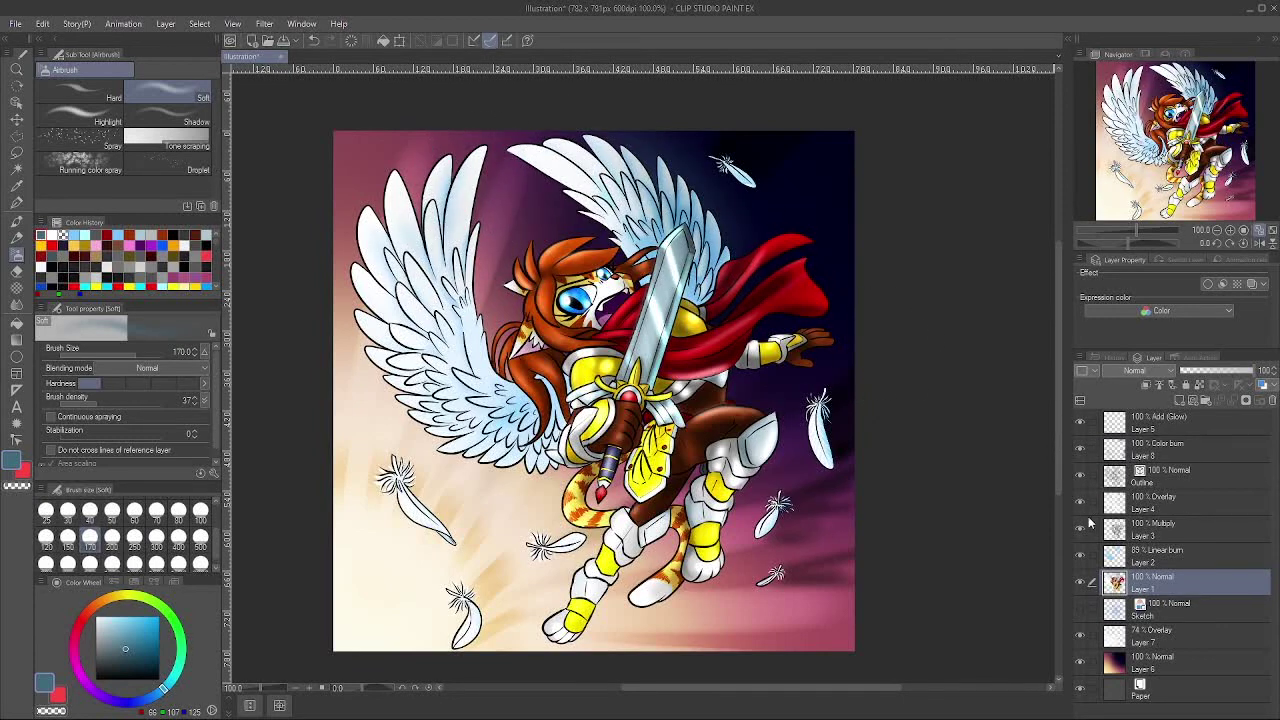
click(1160, 449)
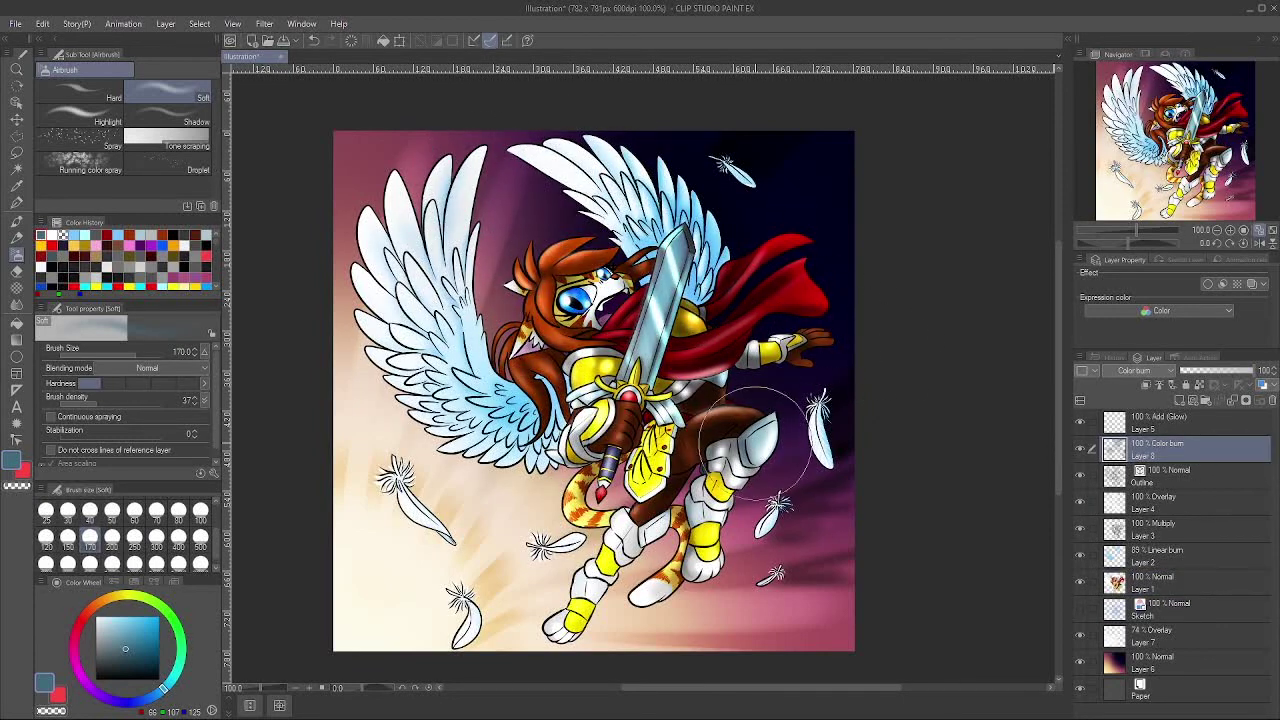
Step: Airbrush finer shading on the tail, legs, armour and hair on Layer 8 at size 25
click(46, 510)
drag(572, 498, 612, 522)
mouse_move(682, 508)
mouse_down()
mouse_move(682, 564)
mouse_move(662, 588)
mouse_up()
drag(652, 528, 574, 636)
drag(716, 536, 712, 576)
drag(762, 442, 714, 510)
drag(645, 285, 550, 255)
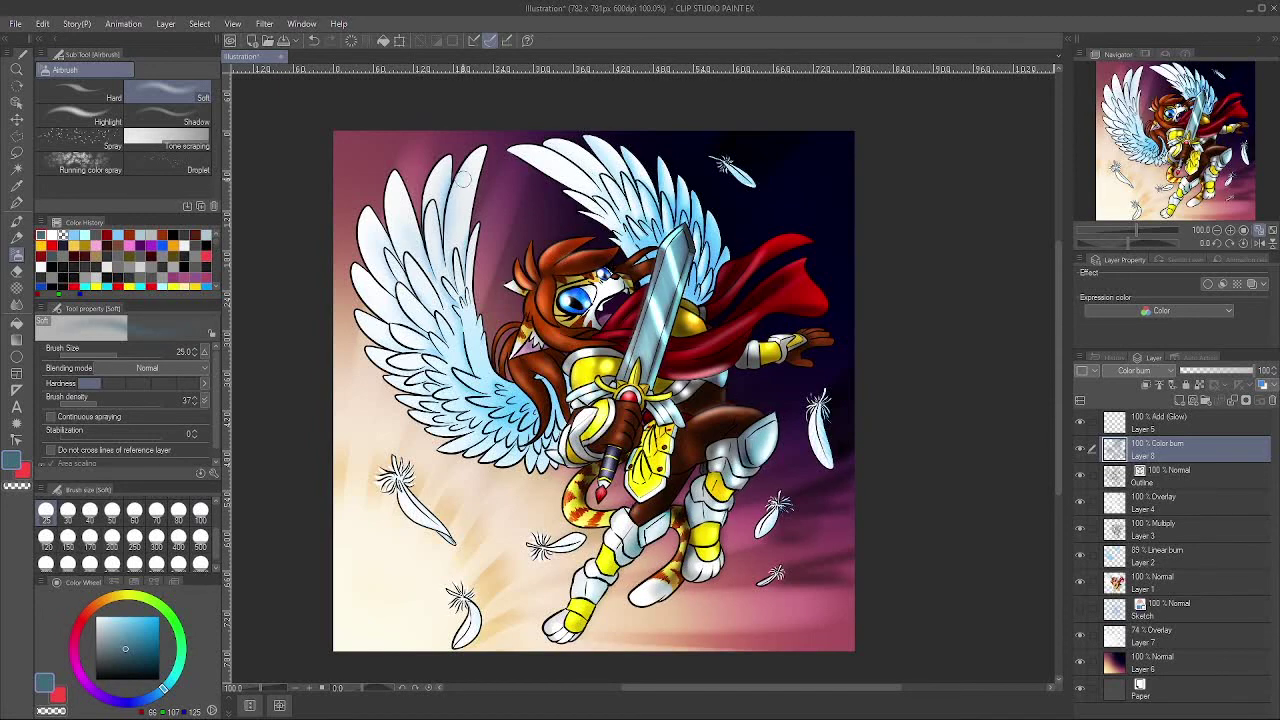
Step: Deepen the shading on the wings, cape, torso and surrounding background on the Color burn layer
drag(360, 256, 380, 172)
mouse_move(388, 168)
mouse_down()
mouse_move(430, 152)
mouse_move(478, 270)
mouse_up()
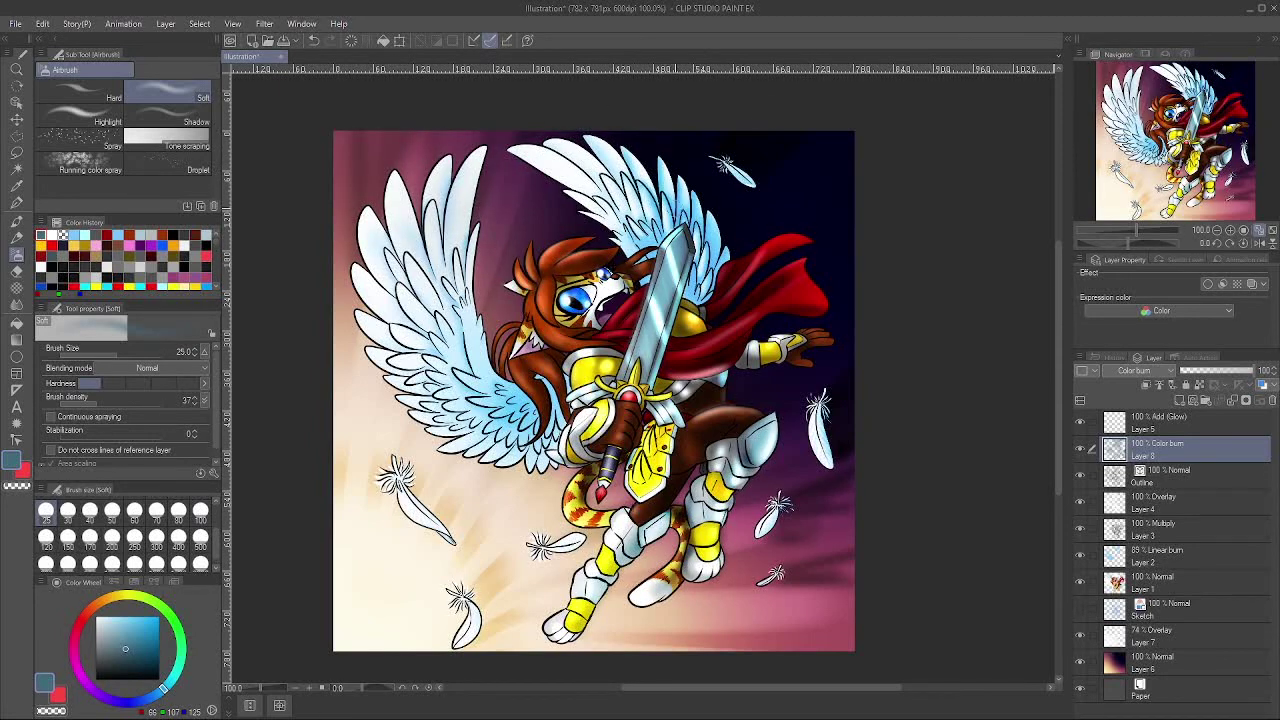
mouse_move(700, 200)
mouse_down()
mouse_move(790, 320)
mouse_move(849, 371)
mouse_move(760, 560)
mouse_up()
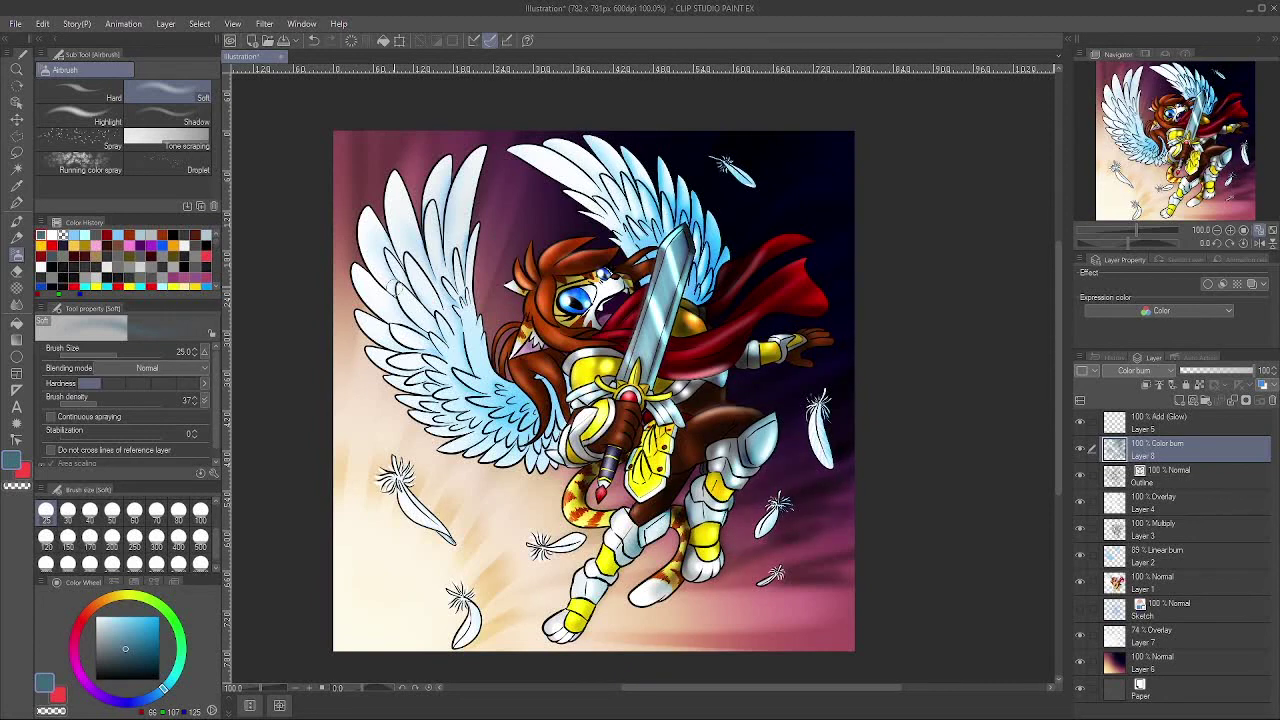
drag(432, 160, 412, 222)
mouse_move(486, 160)
mouse_down()
mouse_move(474, 300)
mouse_move(548, 390)
mouse_move(686, 438)
mouse_up()
drag(640, 455, 605, 510)
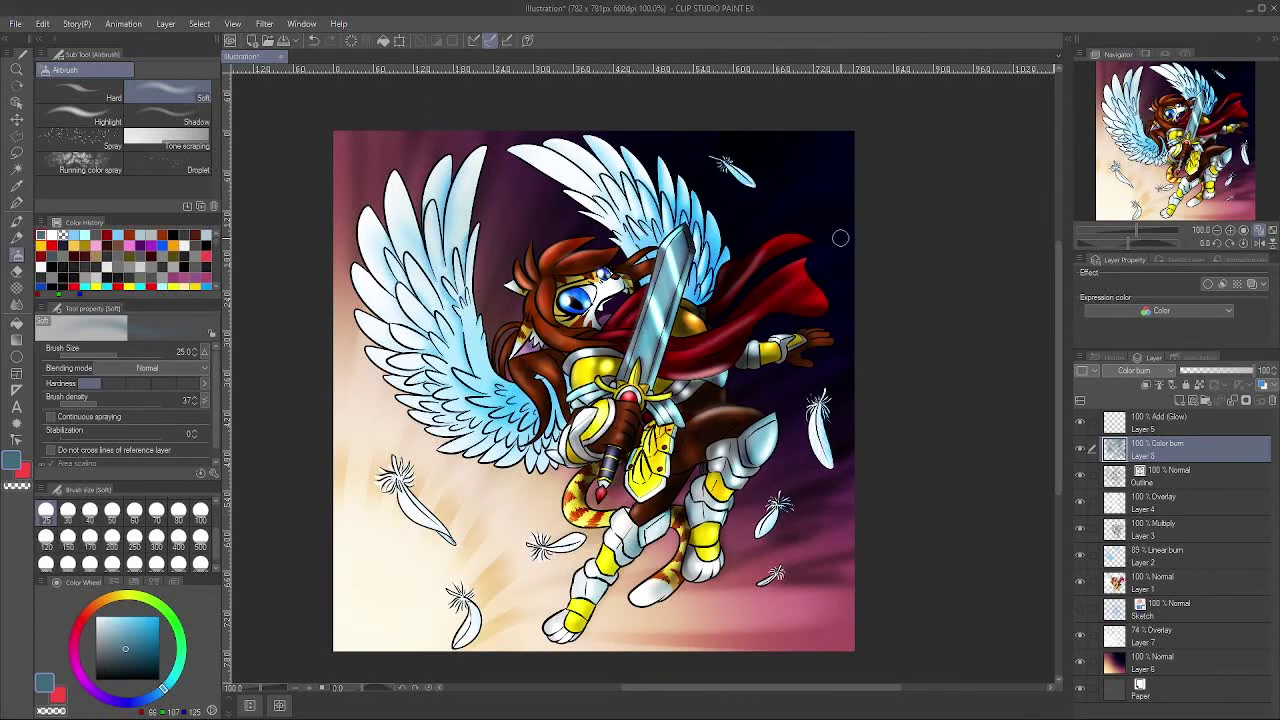
Step: Lower the Color burn layer's opacity to 51% and enable its layer color effect with a dark colour
click(1217, 371)
click(1263, 385)
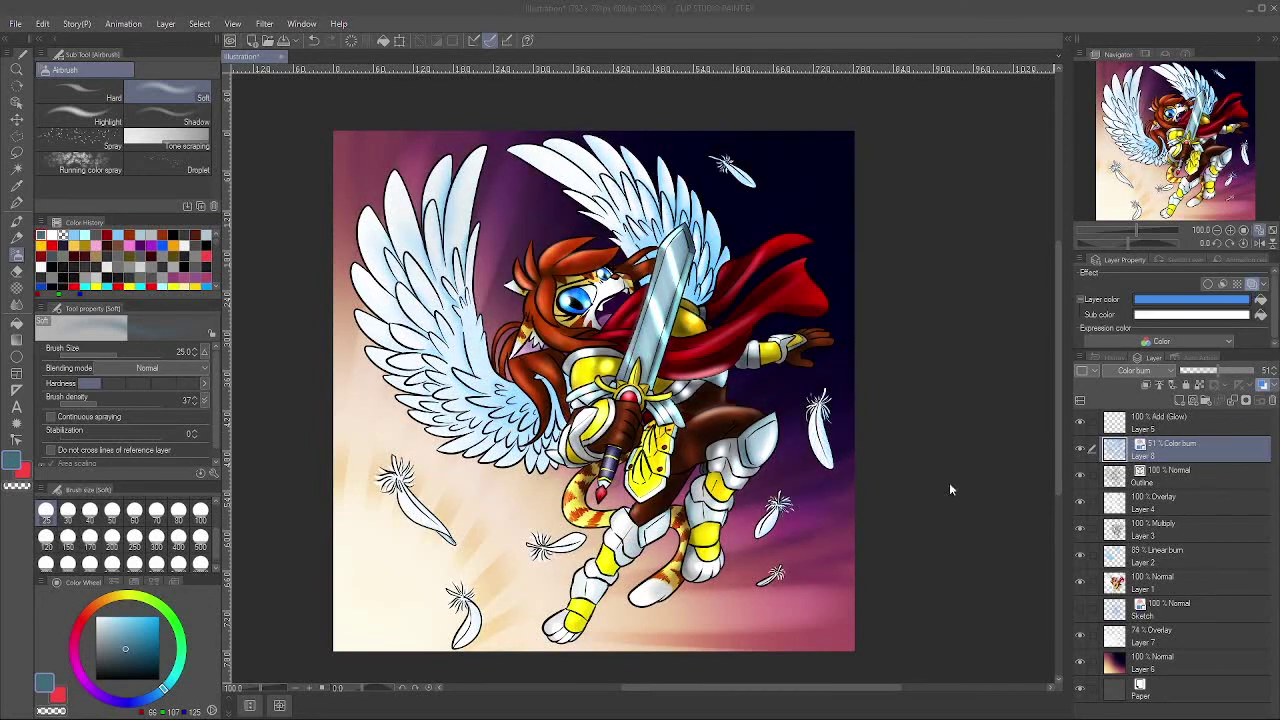
click(690, 467)
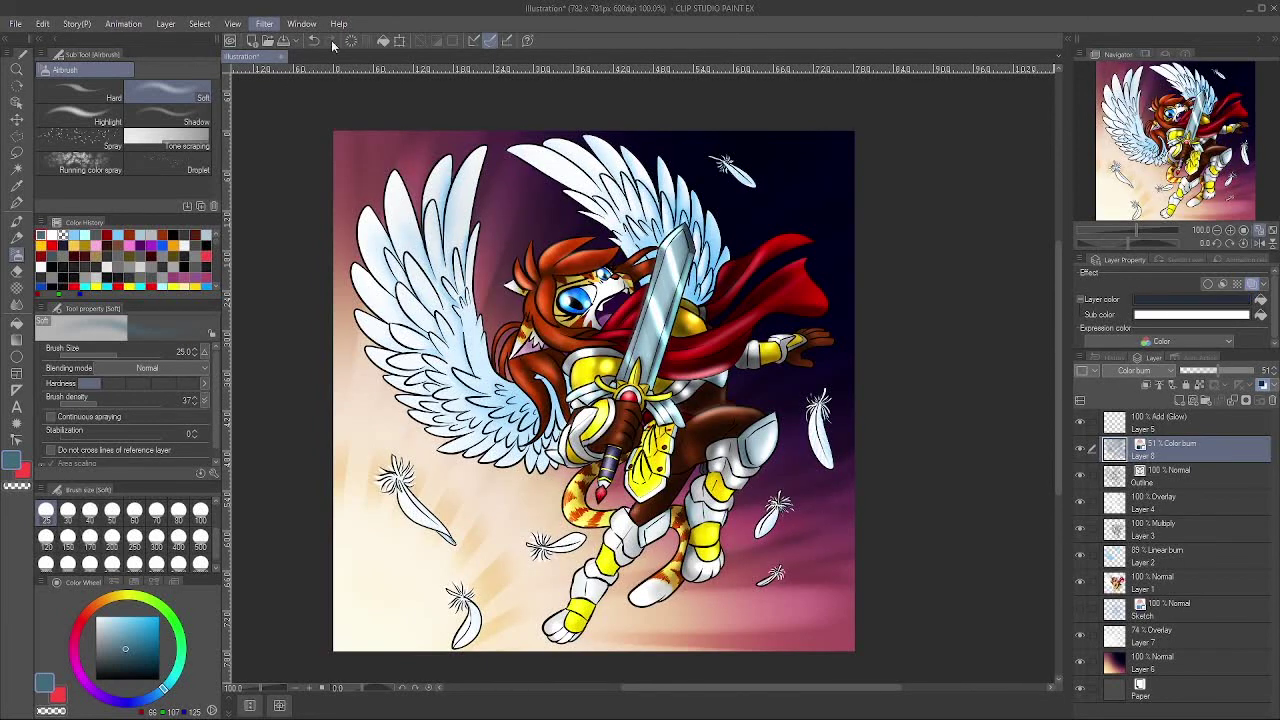
click(404, 92)
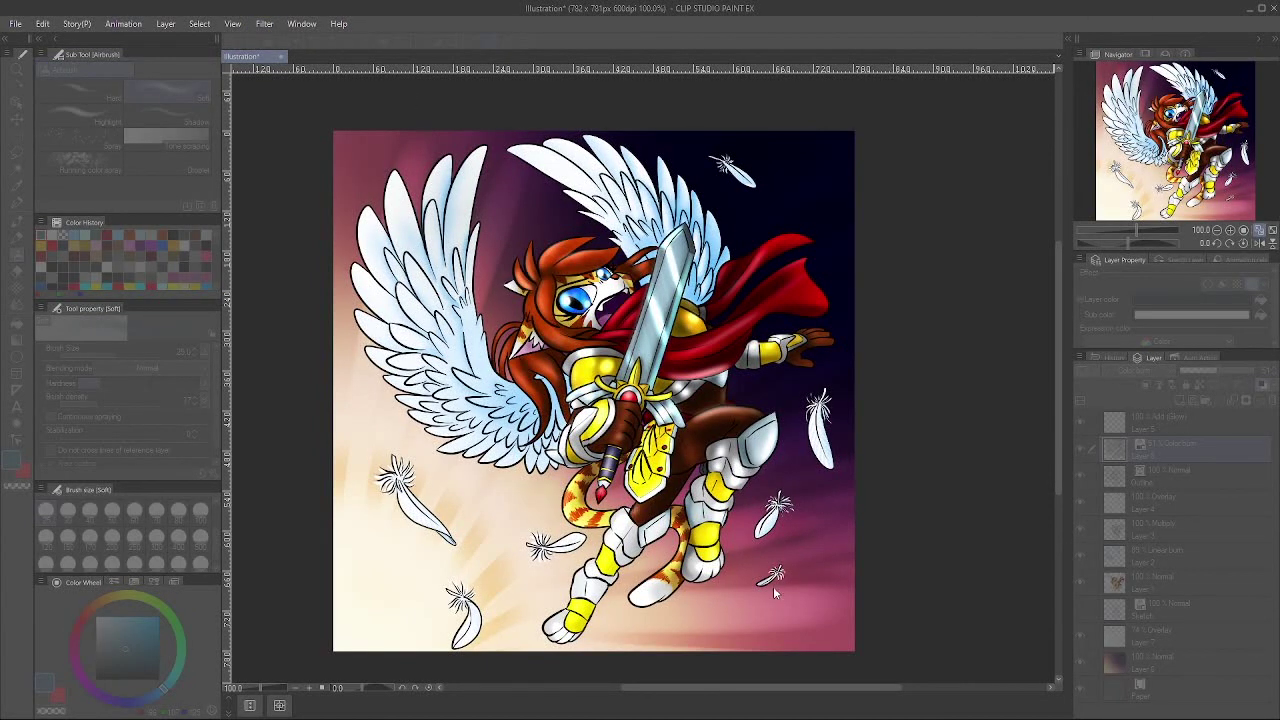
drag(565, 346, 617, 314)
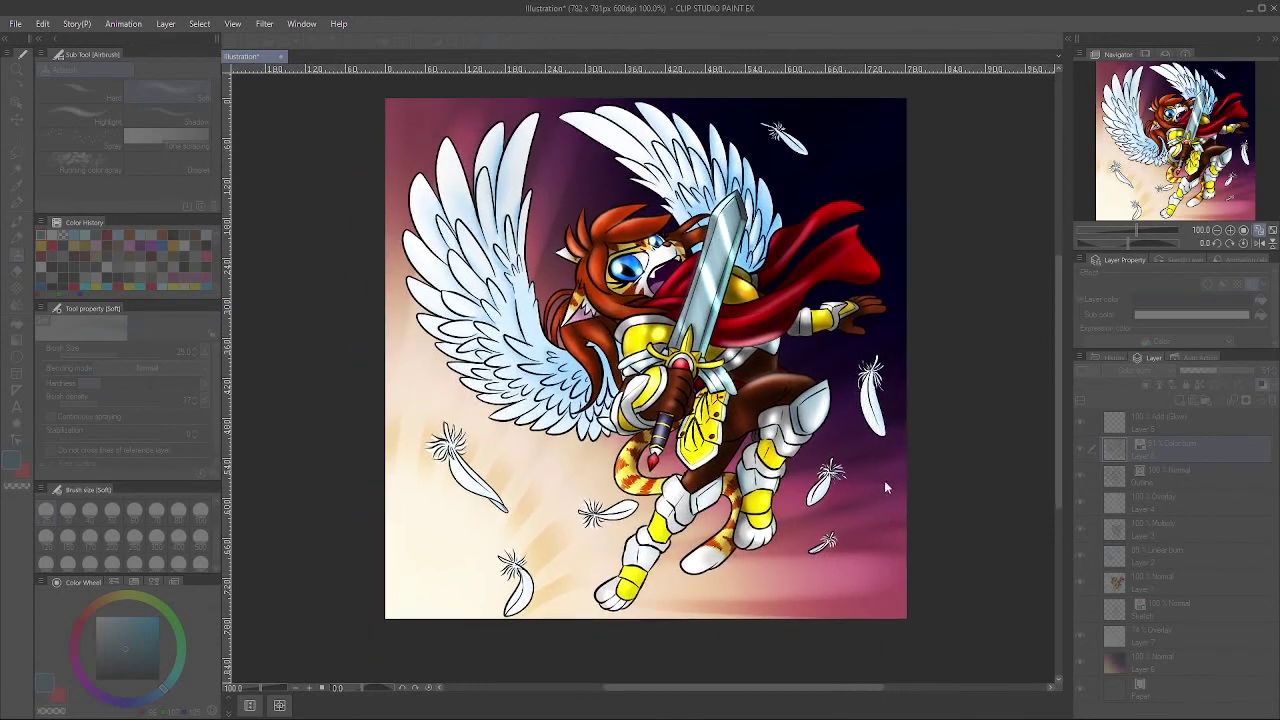
click(1029, 520)
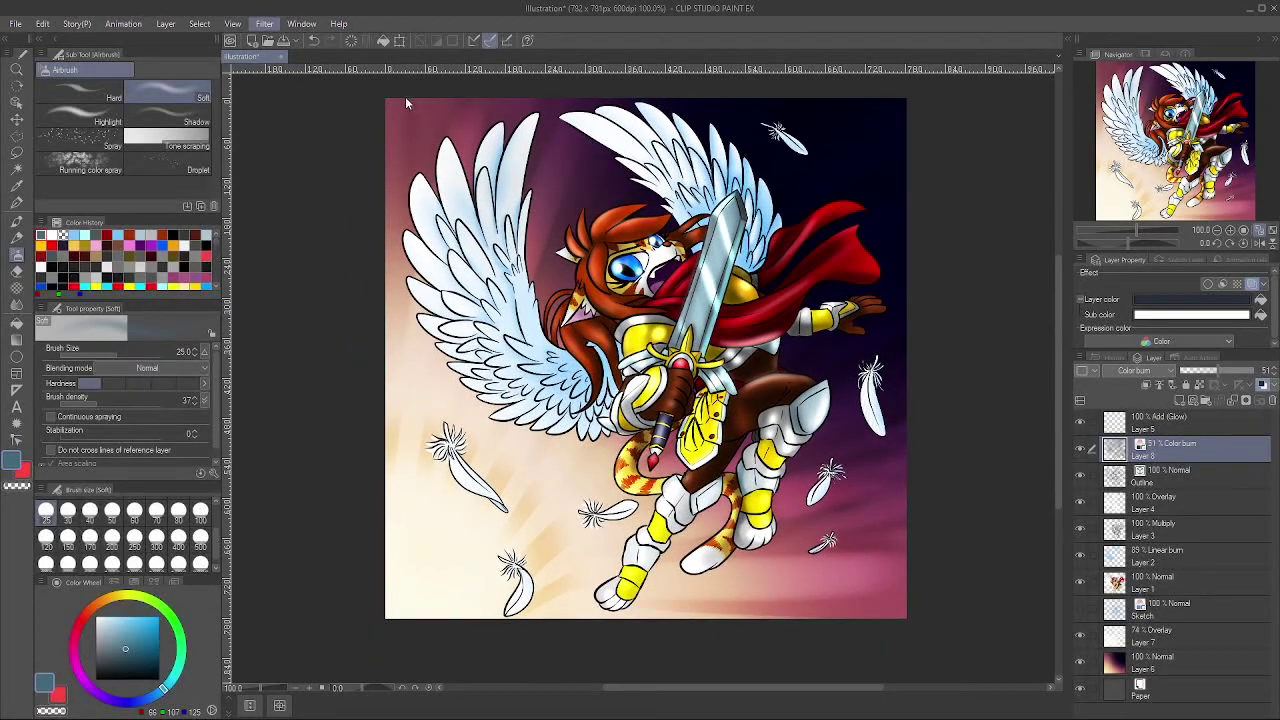
click(601, 614)
drag(608, 614, 559, 626)
drag(620, 560, 642, 554)
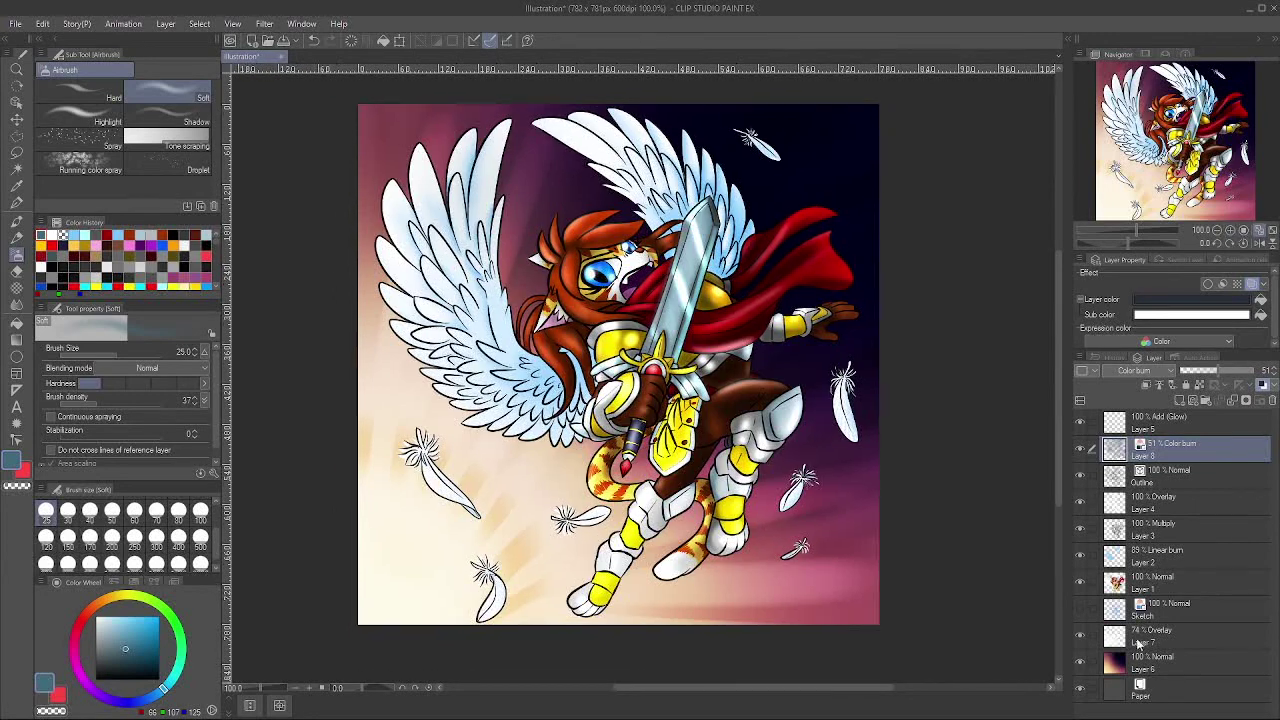
Step: Set Layer 7 above the background gradient to Glow dodge at 39% opacity
click(1139, 641)
click(1135, 510)
drag(1226, 372, 1208, 376)
Step: Add a new layer above Layer 6 and set up the Running color edge watercolor brush in light blue at size 120
click(1164, 665)
click(1180, 400)
click(17, 222)
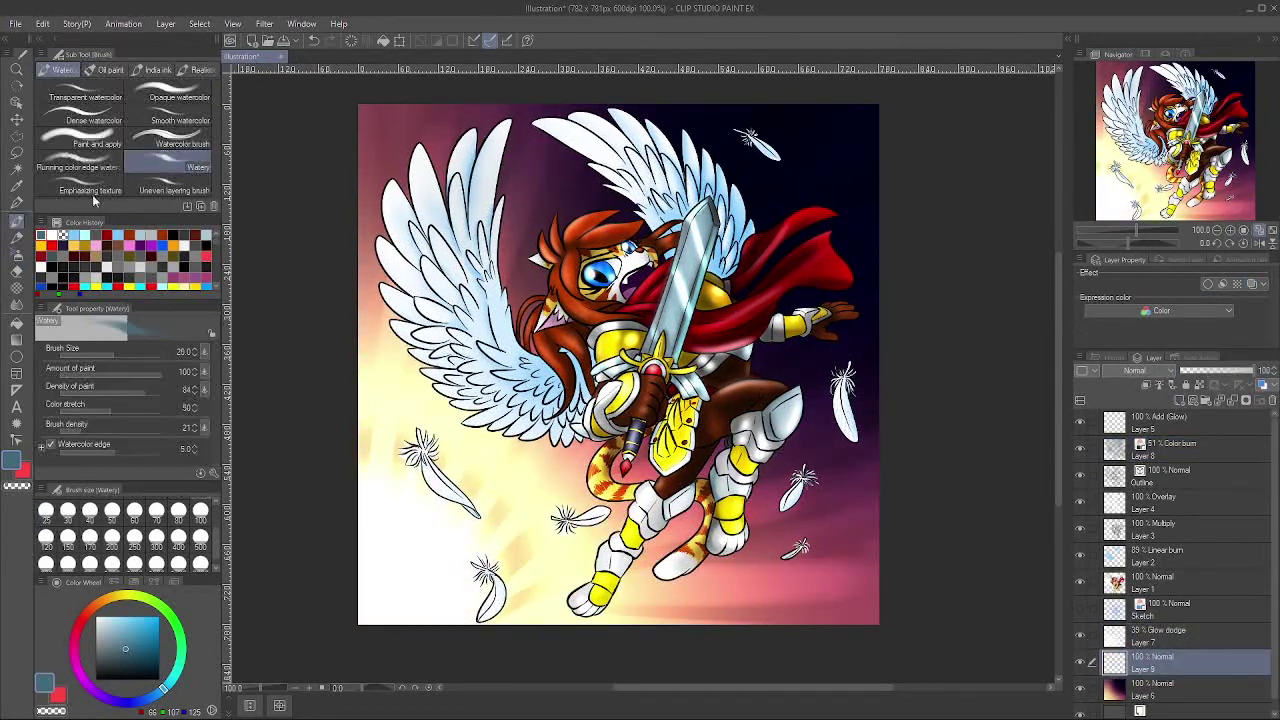
click(88, 166)
click(112, 617)
click(178, 540)
click(112, 540)
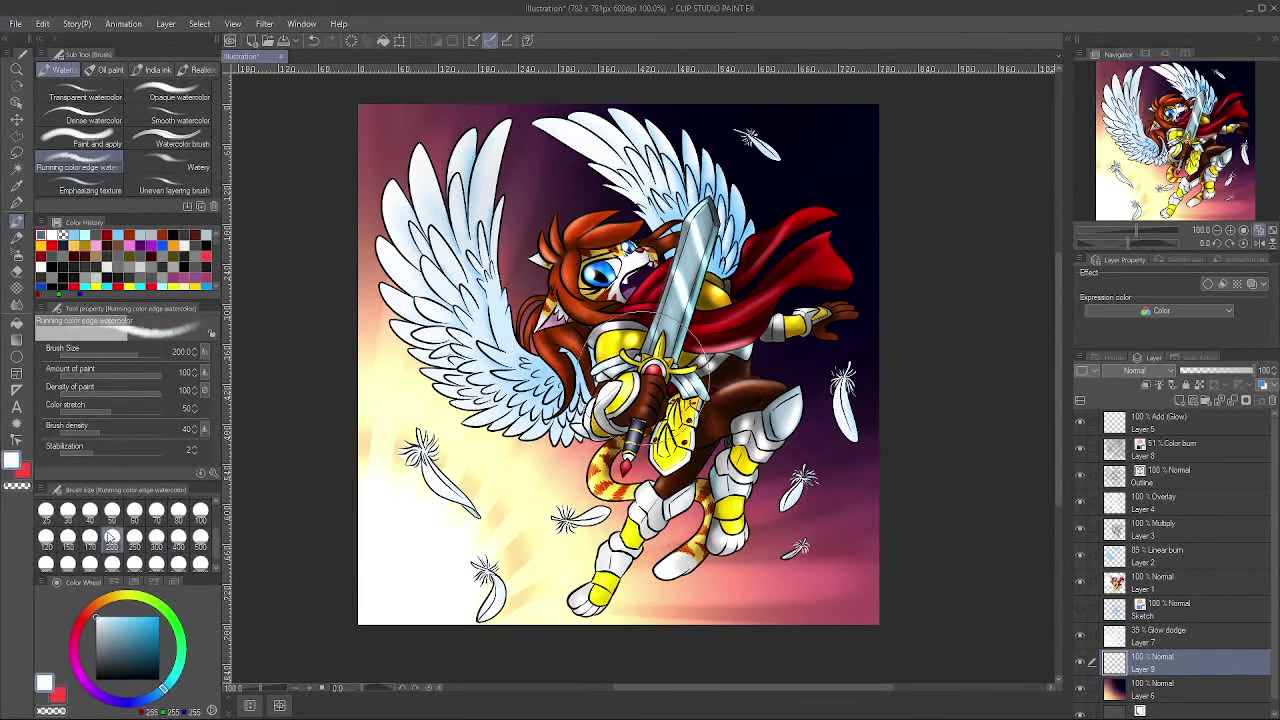
click(90, 540)
click(47, 540)
click(134, 514)
click(47, 540)
Step: Paint soft light-blue clouds around the figure along the upper, right and lower parts of the background
drag(445, 122, 406, 127)
drag(515, 128, 592, 170)
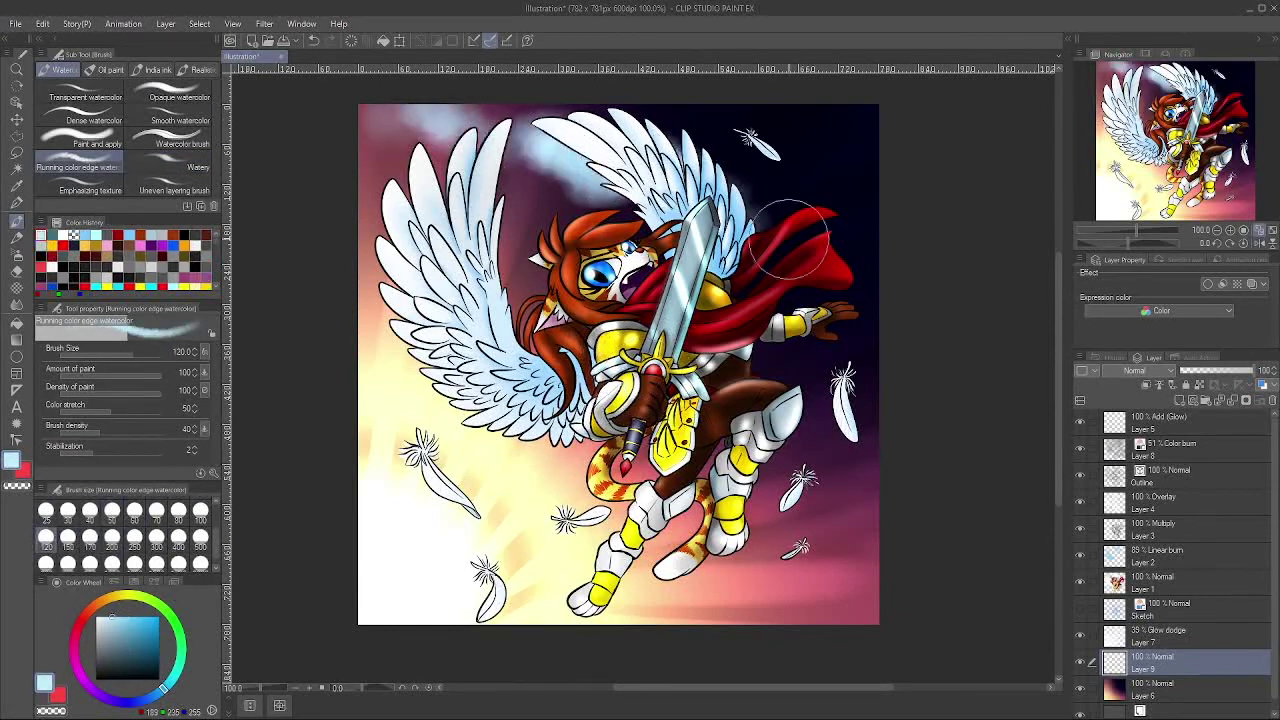
mouse_move(850, 190)
mouse_down()
mouse_move(712, 122)
mouse_move(866, 202)
mouse_up()
mouse_move(899, 415)
mouse_down()
mouse_move(846, 523)
mouse_move(897, 597)
mouse_up()
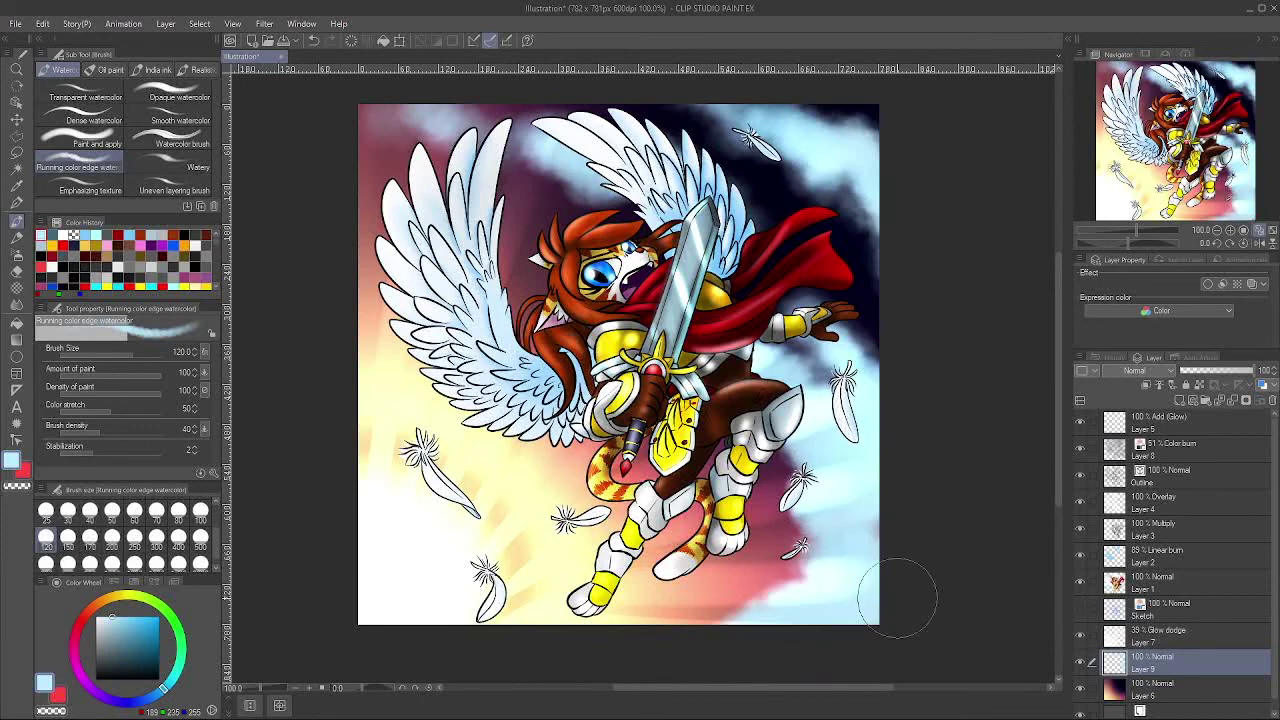
drag(727, 619, 593, 602)
drag(590, 504, 547, 474)
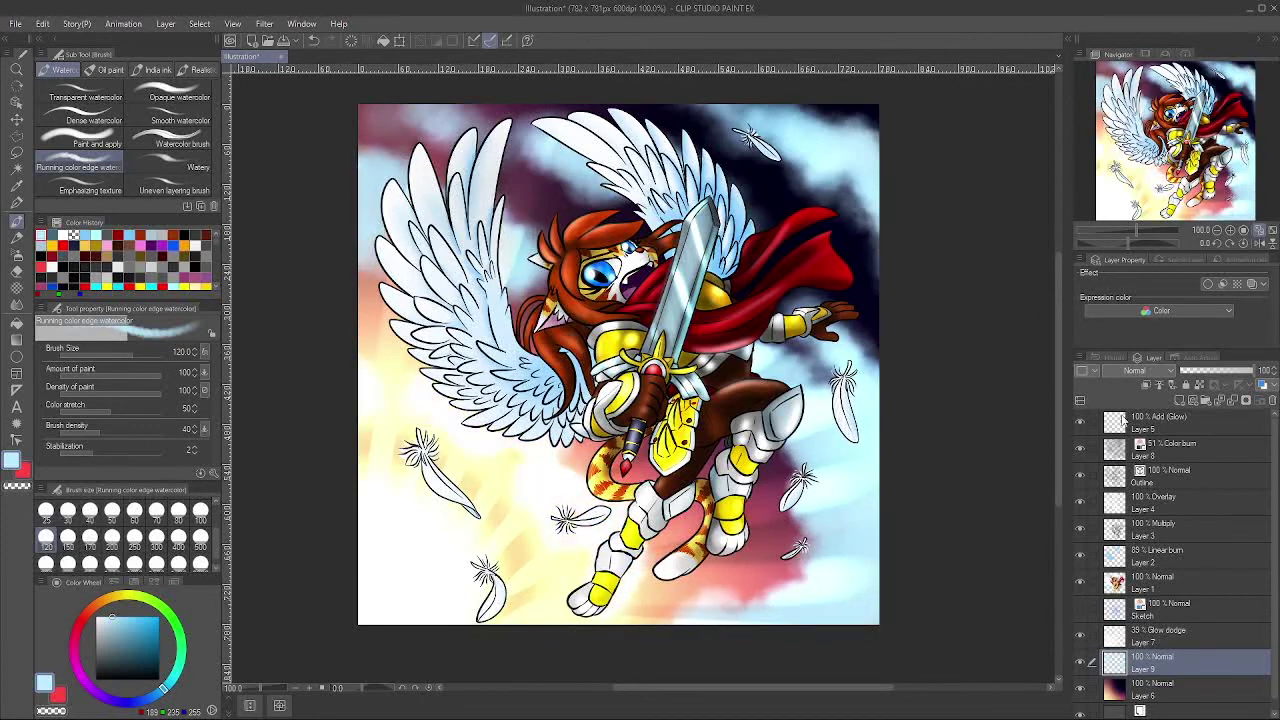
drag(857, 203, 856, 327)
mouse_move(792, 172)
mouse_down()
mouse_move(882, 289)
mouse_move(878, 336)
mouse_up()
Step: Shade the background clouds with a darker blue, working over the right side, the upper left and the area near the legs
click(132, 649)
drag(878, 324, 785, 150)
drag(785, 150, 866, 205)
drag(877, 462, 845, 615)
mouse_move(560, 152)
mouse_down()
mouse_move(482, 112)
mouse_move(378, 180)
mouse_up()
drag(548, 470, 568, 498)
drag(618, 542, 635, 582)
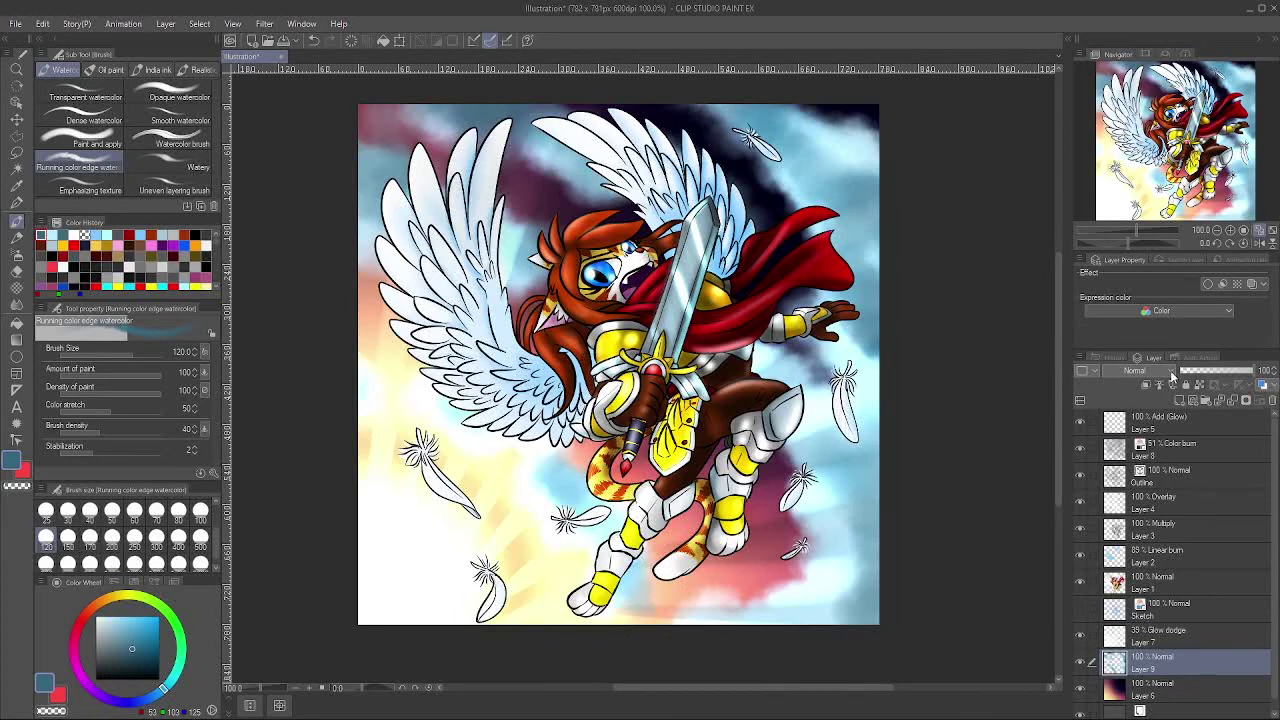
Step: Try Overlay, Saturation, Add and Color dodge as blending modes for the cloud layer
click(1171, 369)
click(1152, 317)
click(1171, 367)
click(1160, 333)
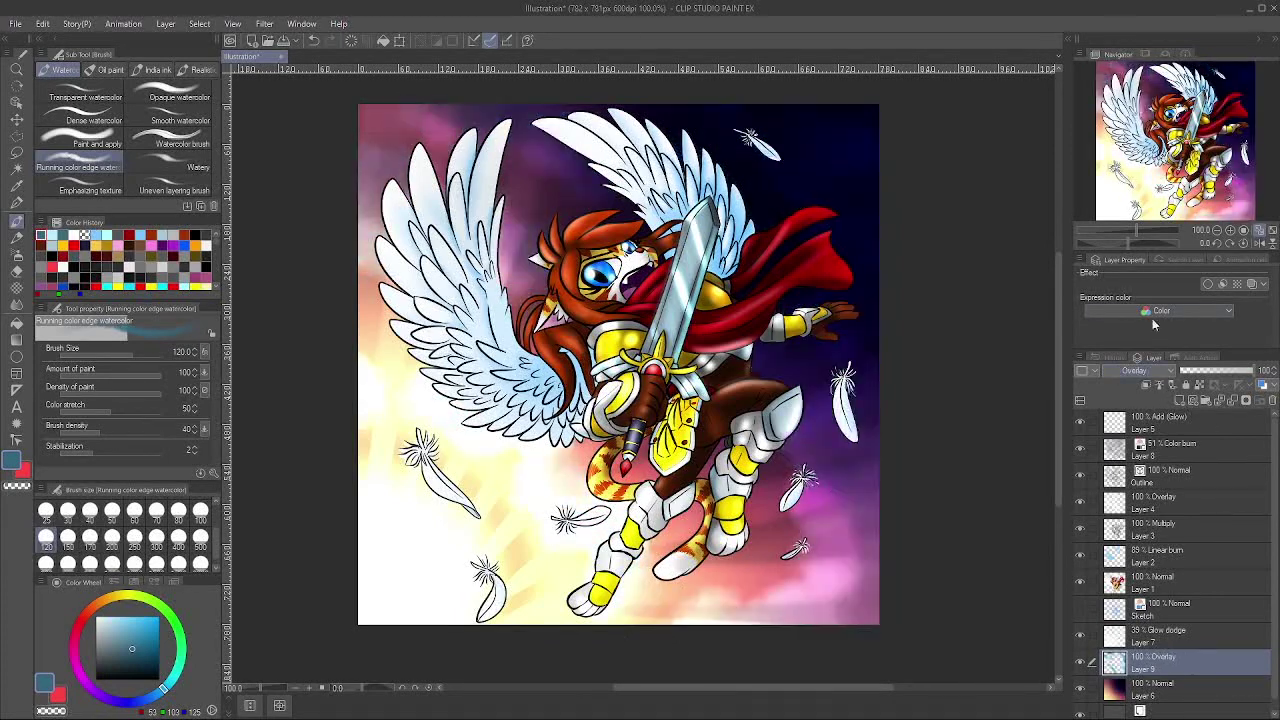
scroll(1135, 371, down, 13)
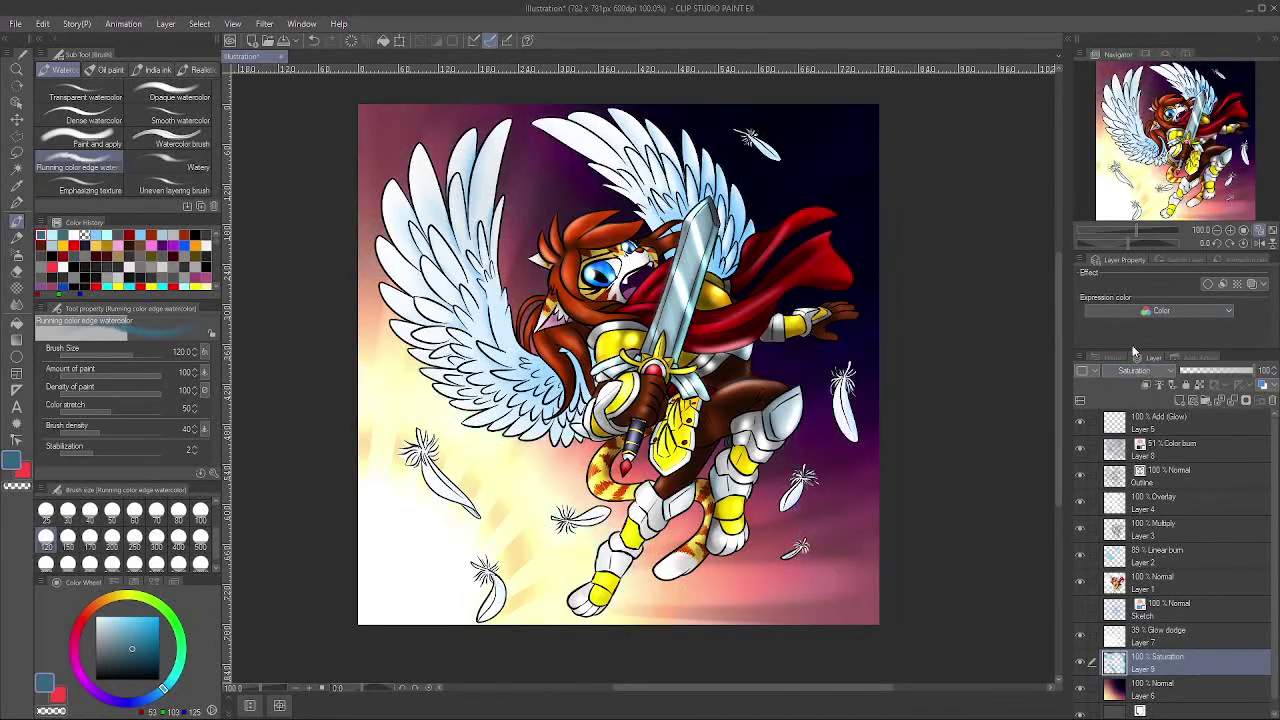
scroll(1135, 372, down, 2)
scroll(1135, 371, up, 20)
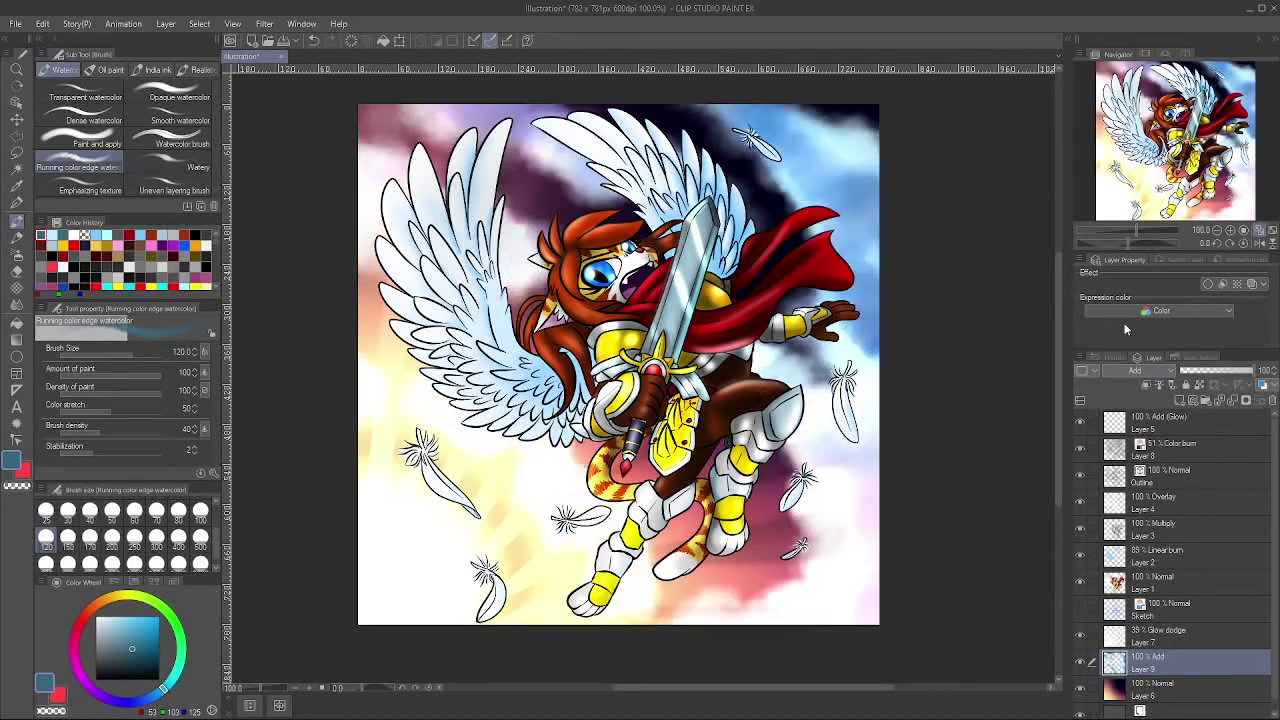
scroll(1137, 371, down, 3)
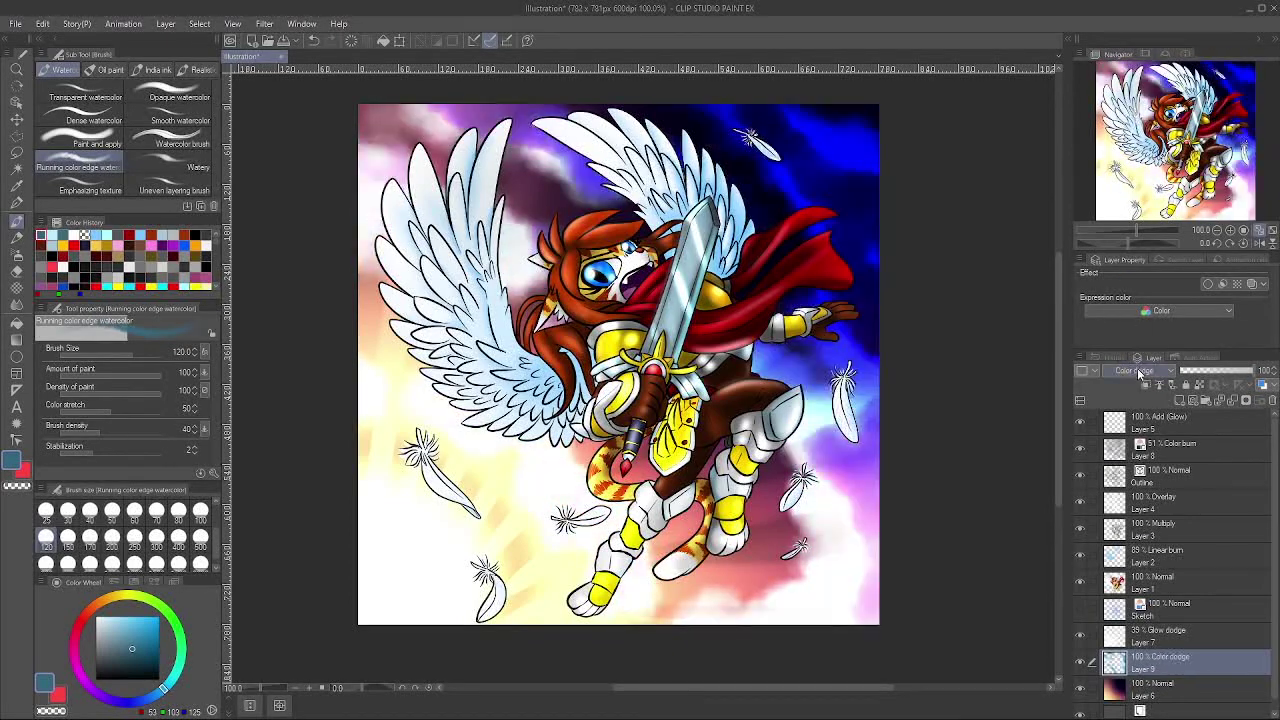
Step: Try Glow dodge with 70% opacity on the cloud layer, and restore full opacity
click(1232, 371)
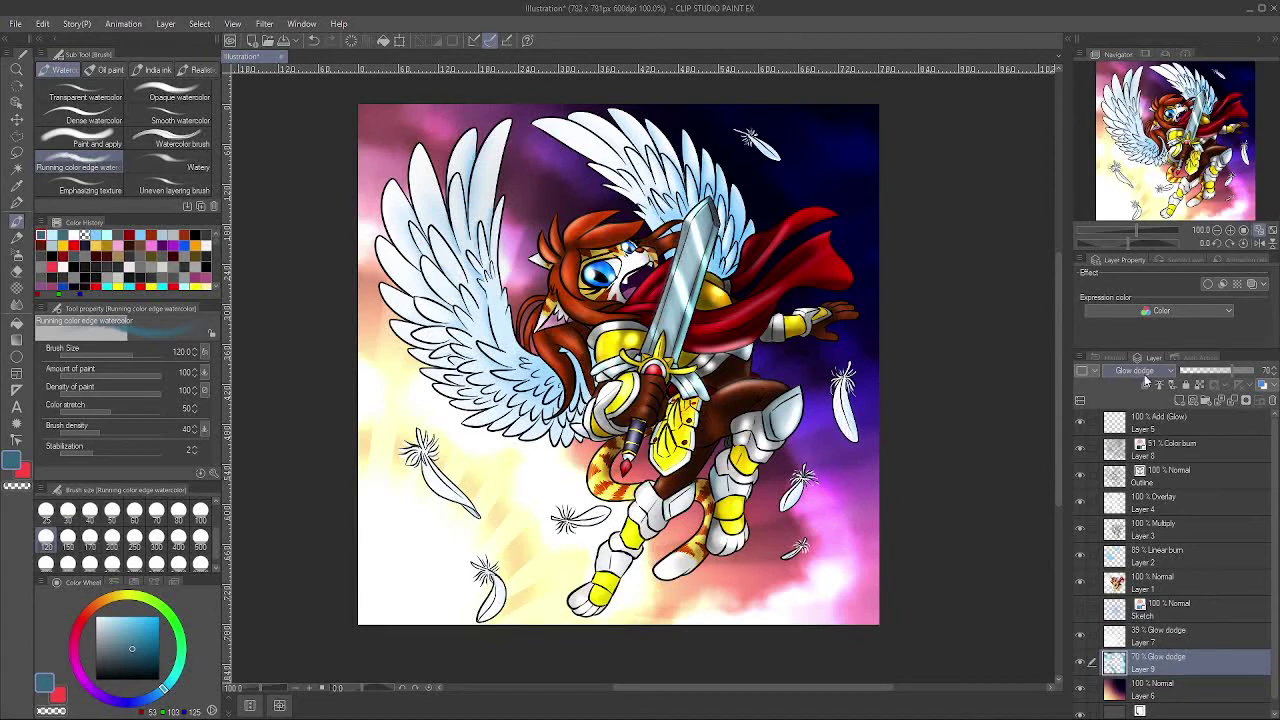
click(1124, 232)
click(1155, 371)
click(1116, 218)
mouse_move(1234, 371)
mouse_down()
mouse_move(1210, 371)
mouse_move(1271, 377)
mouse_up()
Step: Compare further blending modes on the cloud layer and set it to Soft light
click(1165, 371)
click(1131, 230)
click(1150, 371)
click(1140, 273)
click(1157, 372)
click(1131, 218)
click(1167, 372)
click(1138, 198)
click(1169, 374)
click(1149, 230)
click(1165, 372)
click(1130, 194)
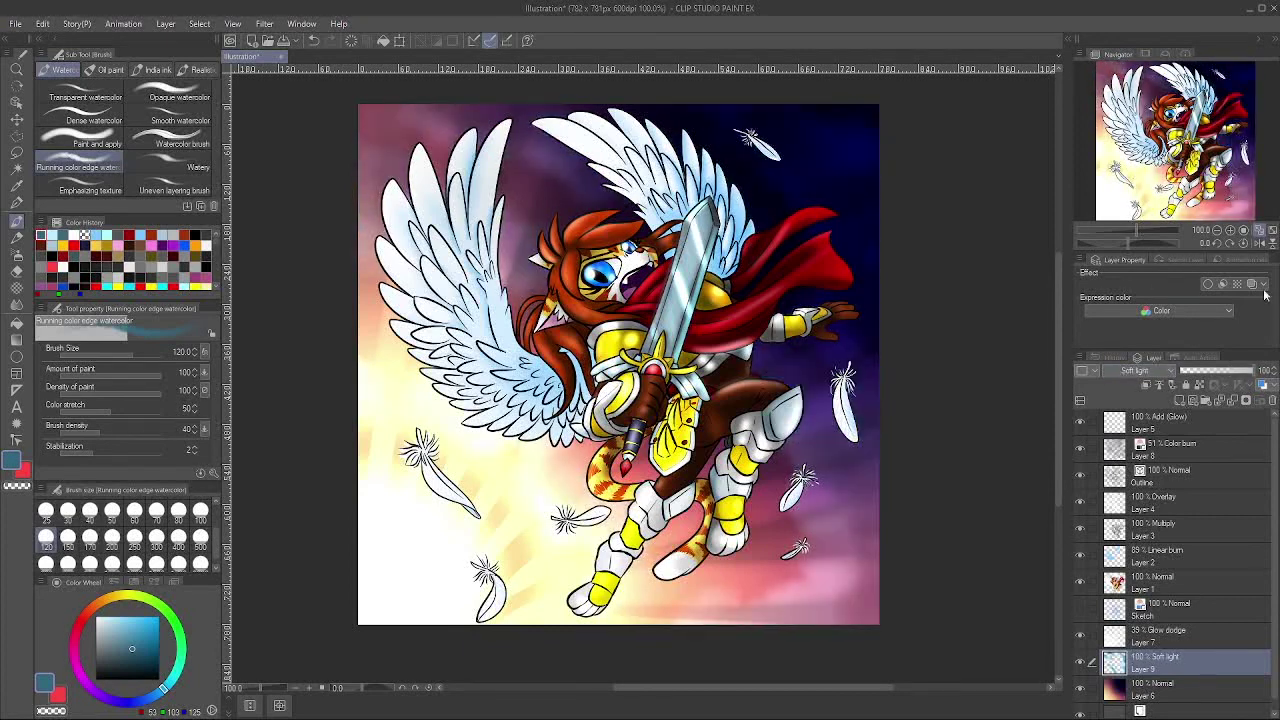
Step: Raise Layer 8's opacity to 100%, and set Layer 3 to Multiply at 87% opacity
click(1180, 450)
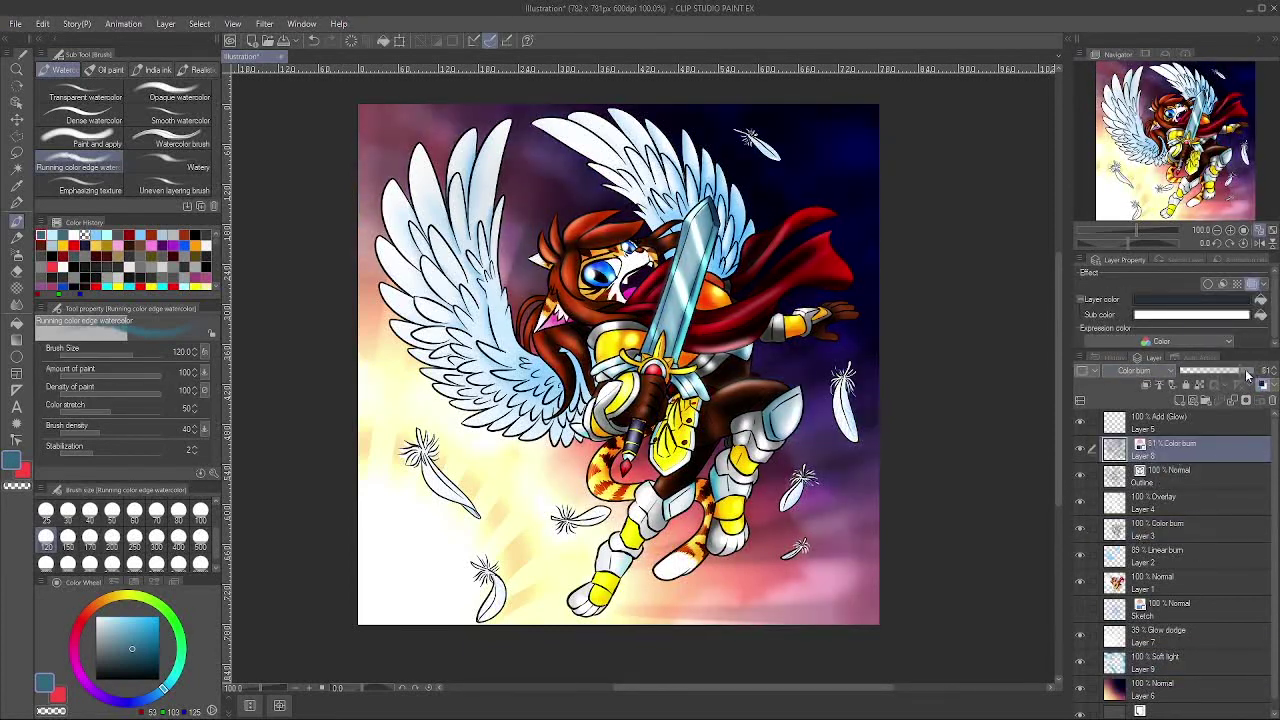
click(1247, 374)
click(1162, 536)
click(1157, 373)
click(1136, 38)
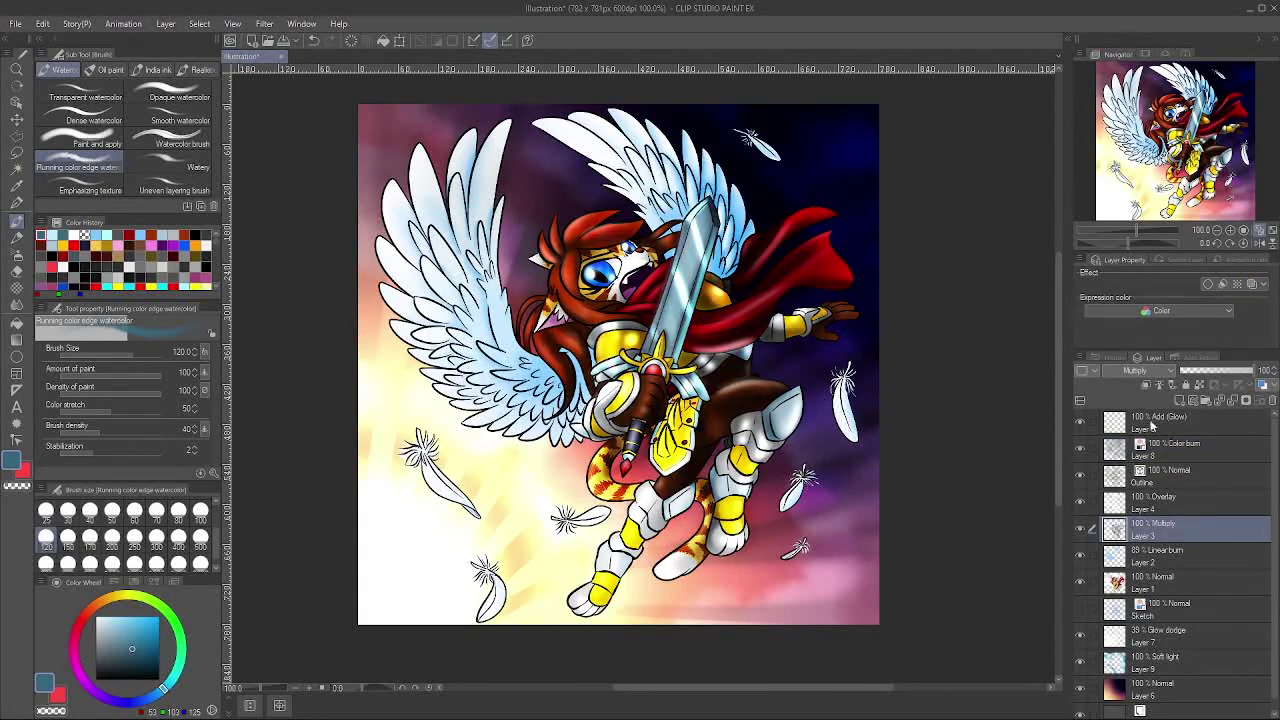
click(1155, 373)
click(1115, 35)
click(1157, 374)
click(1130, 42)
drag(1237, 372, 1245, 373)
Step: Lower the Color burn Layer 8 to 86% opacity and turn off its layer color effect
click(1188, 453)
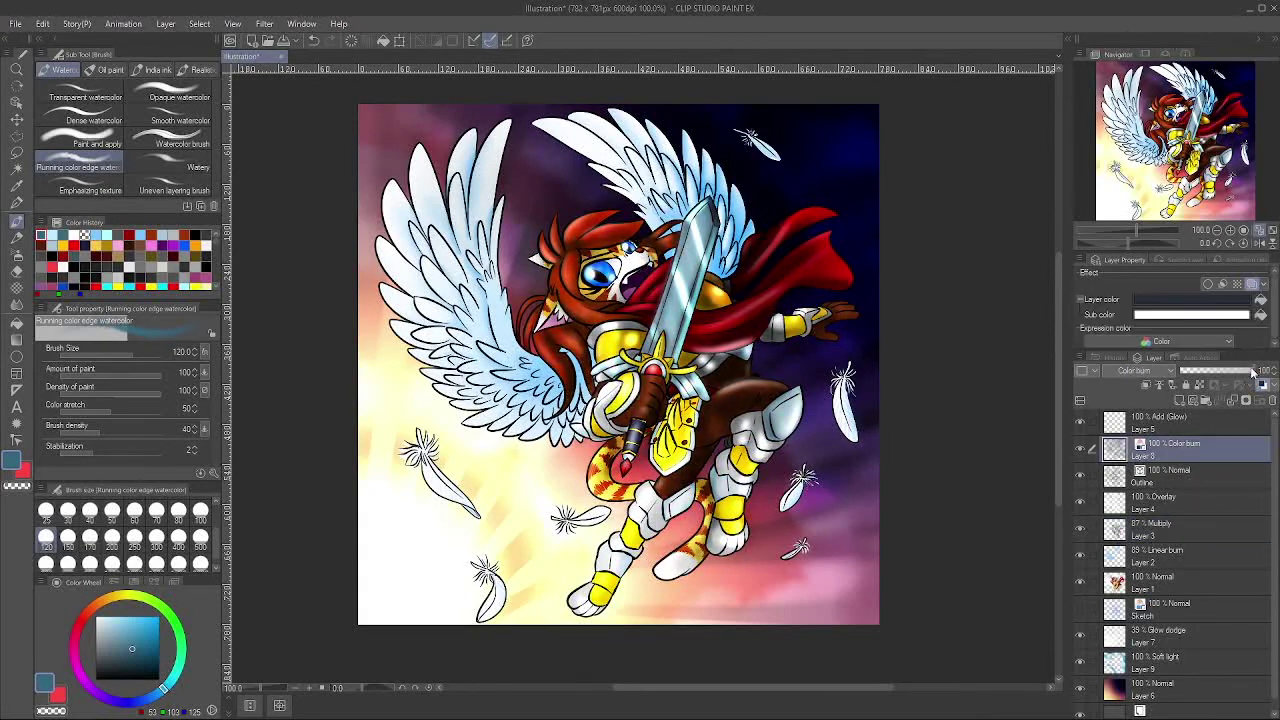
click(1237, 373)
click(1263, 385)
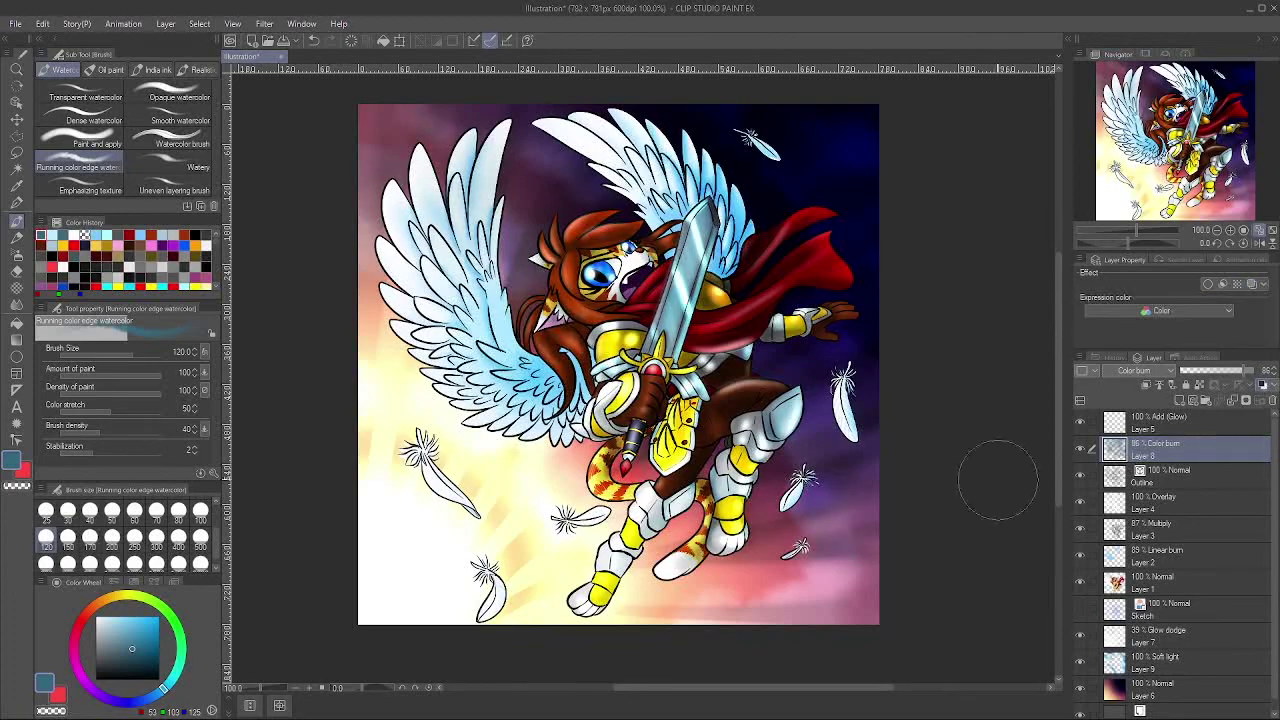
mouse_move(1060, 471)
mouse_down()
mouse_move(1063, 491)
mouse_move(1062, 477)
mouse_up()
Step: Choose orange and try a first signature stroke in the canvas's lower-right corner with the watercolor brush at size 7
click(1230, 230)
drag(1213, 176, 1246, 208)
scroll(1148, 224, up, 1)
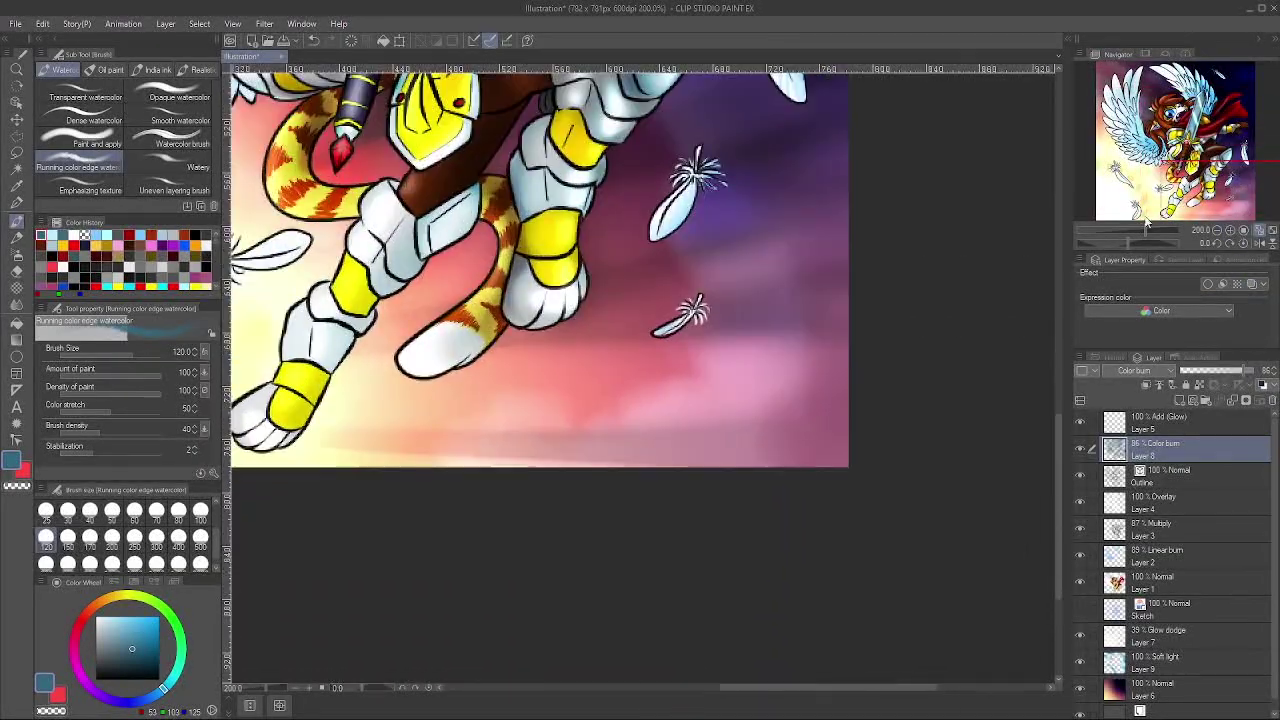
drag(214, 541, 216, 510)
click(68, 537)
click(98, 603)
click(158, 617)
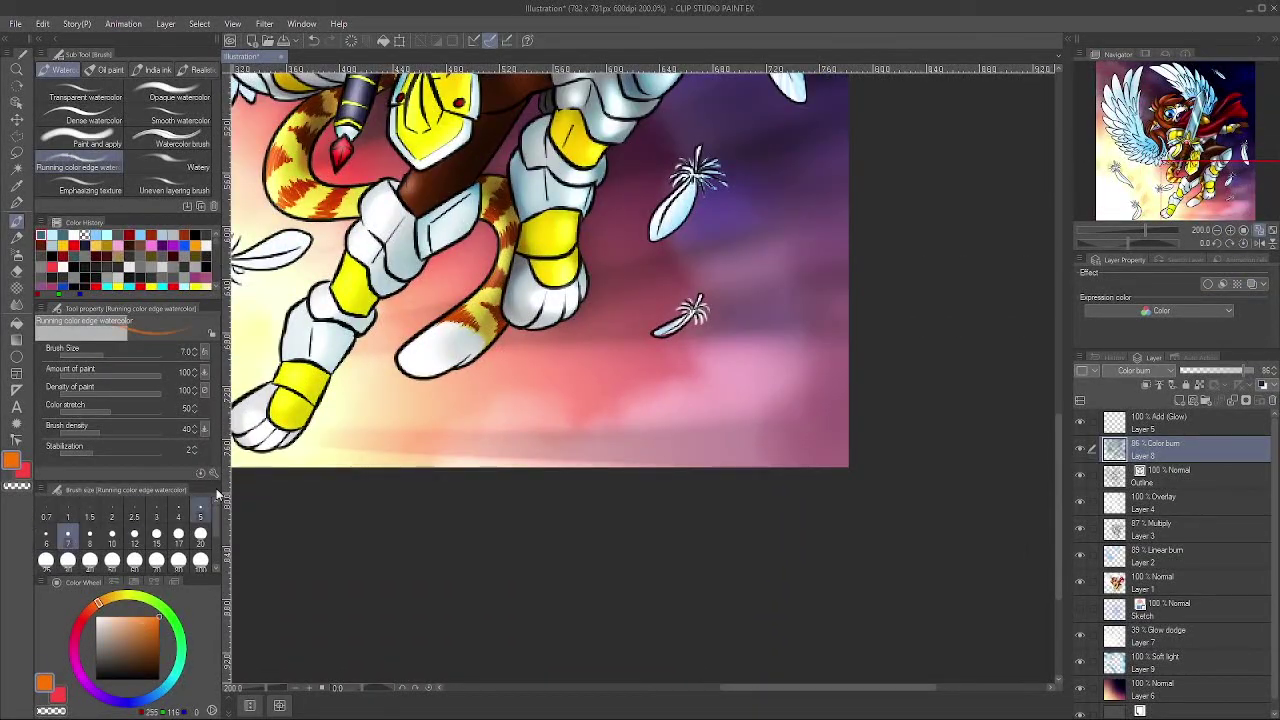
drag(594, 370, 602, 419)
key(ctrl+z)
Step: Hand-letter the artist's signature in the artwork's lower-right corner with the Mapping pen at size 12
click(17, 204)
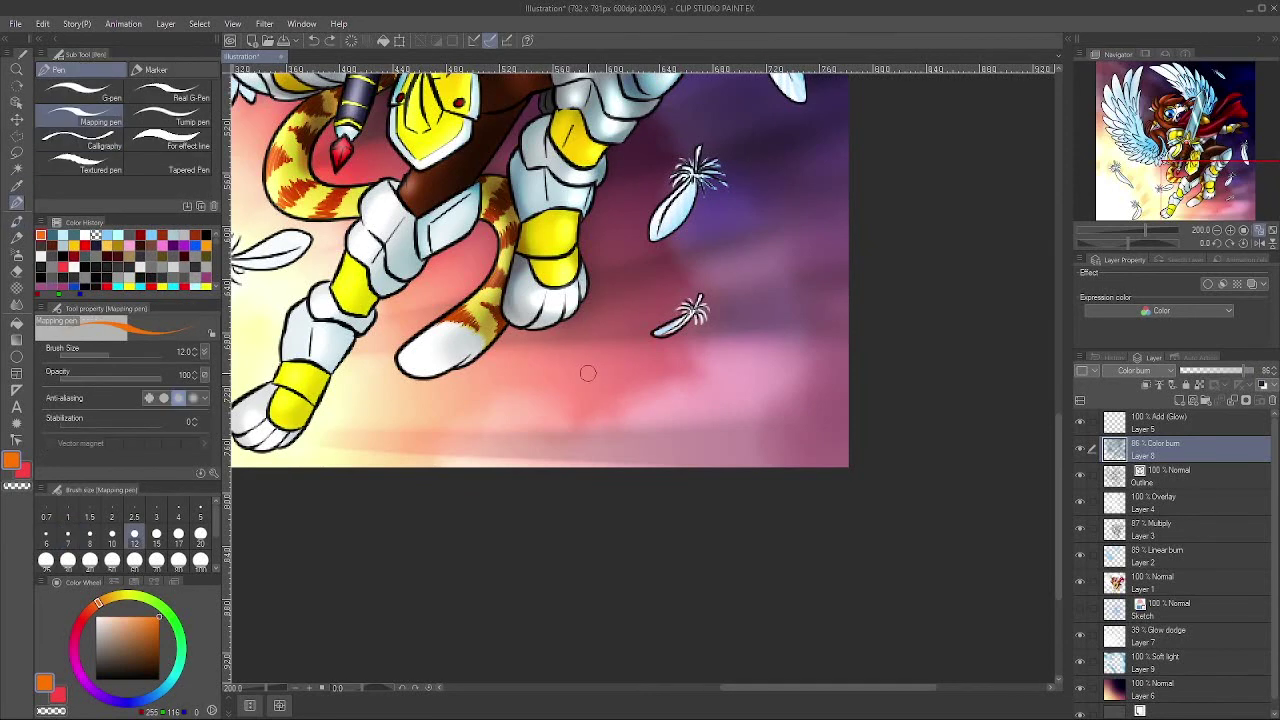
drag(588, 372, 591, 422)
drag(568, 381, 613, 358)
drag(616, 380, 619, 410)
drag(638, 362, 650, 420)
drag(664, 362, 674, 418)
drag(690, 385, 632, 434)
mouse_move(712, 345)
mouse_down()
mouse_move(735, 390)
mouse_move(775, 360)
mouse_up()
drag(795, 336, 820, 370)
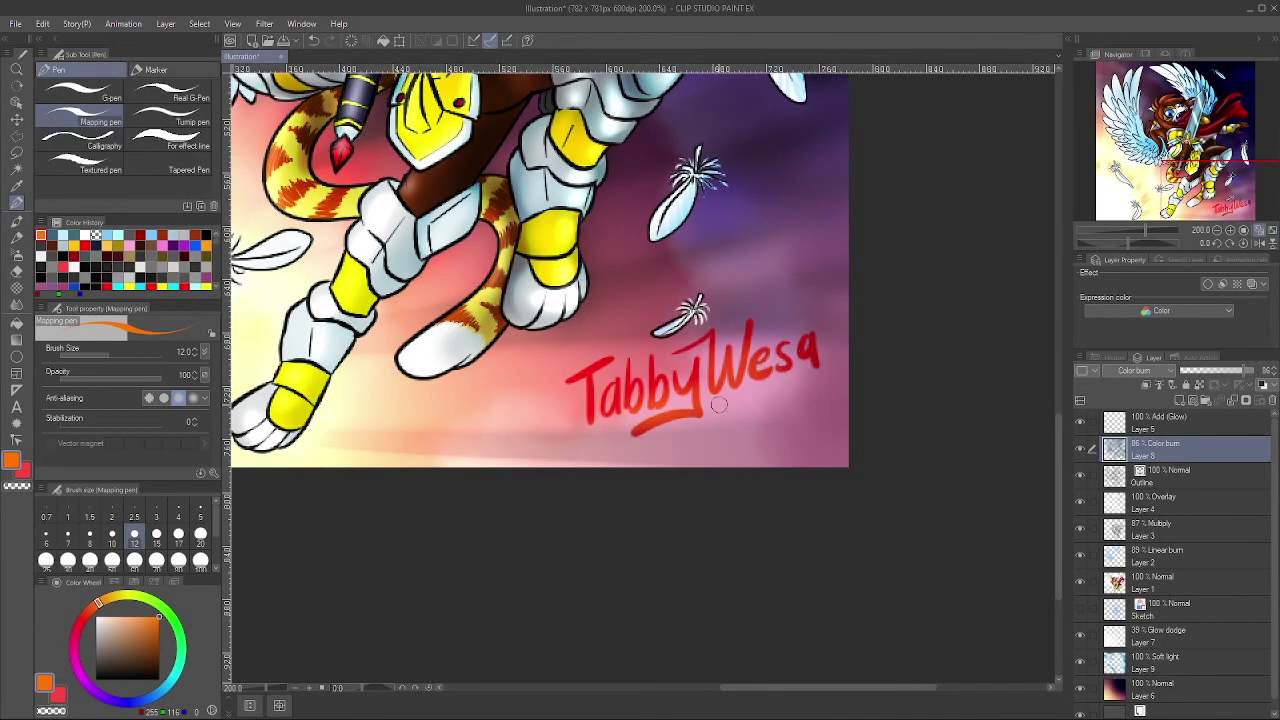
Step: Underline the signature and write the date 8/12/21 beneath it
mouse_move(704, 414)
mouse_down()
mouse_move(826, 374)
mouse_move(722, 422)
mouse_up()
drag(744, 412, 731, 455)
drag(757, 414, 778, 449)
drag(795, 406, 813, 432)
drag(822, 396, 823, 430)
Step: Fit the whole canvas in view and save the finished illustration as Kohaku.png
click(1243, 231)
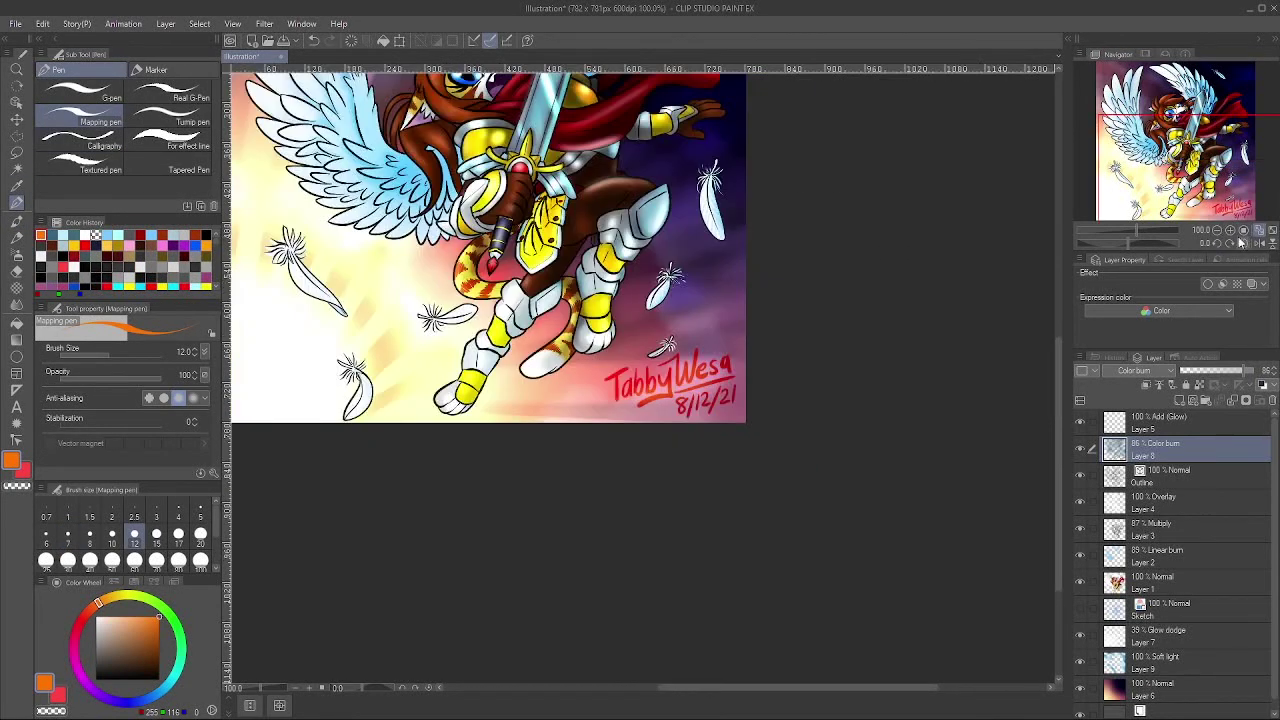
click(1272, 231)
click(15, 24)
click(51, 131)
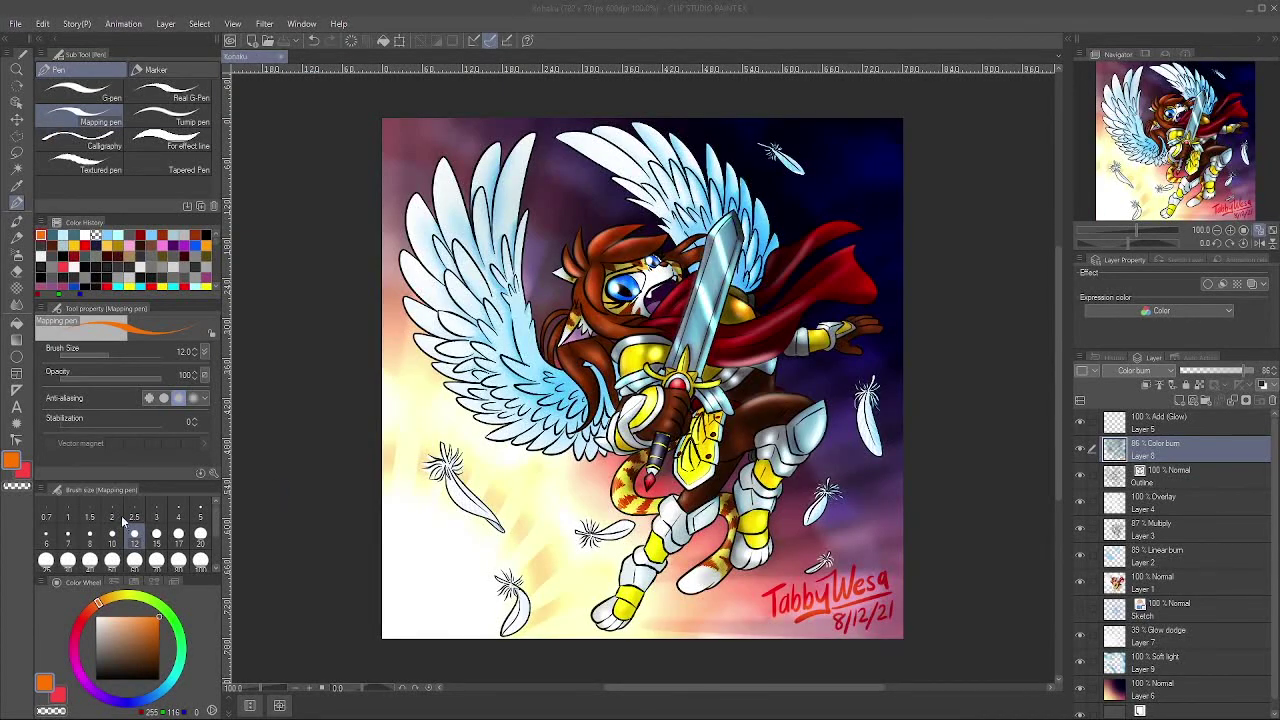
click(996, 414)
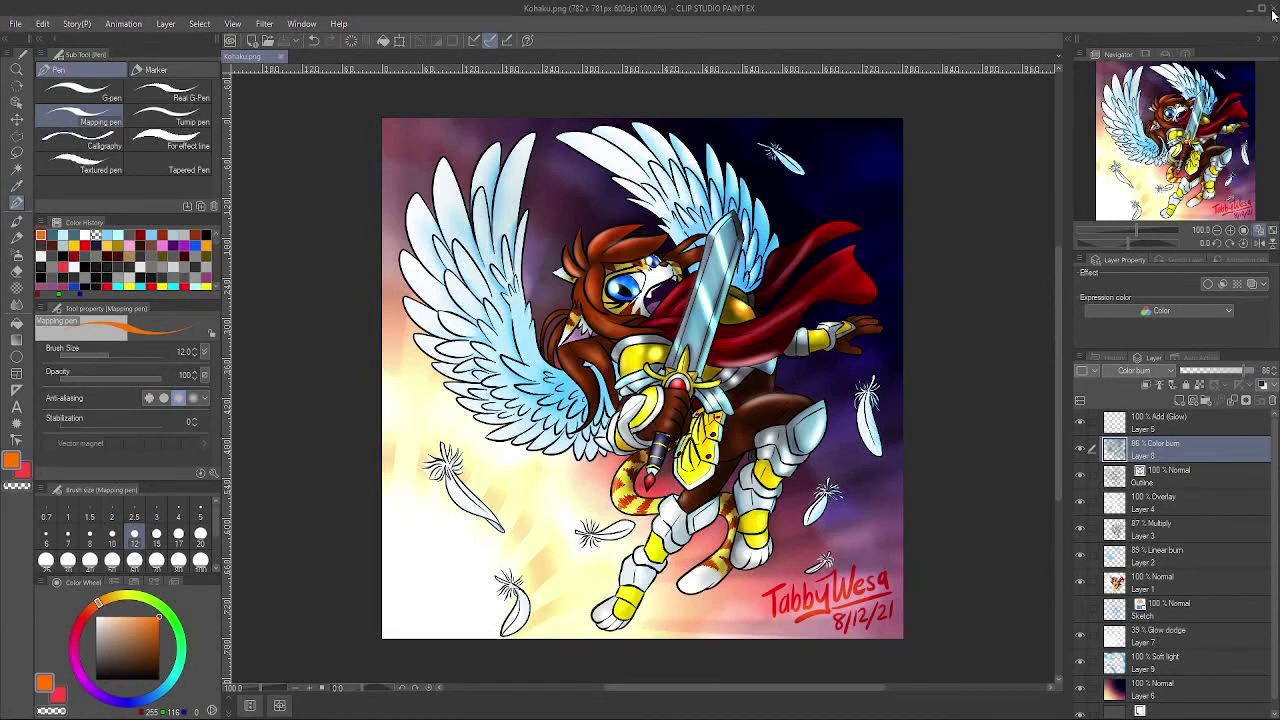